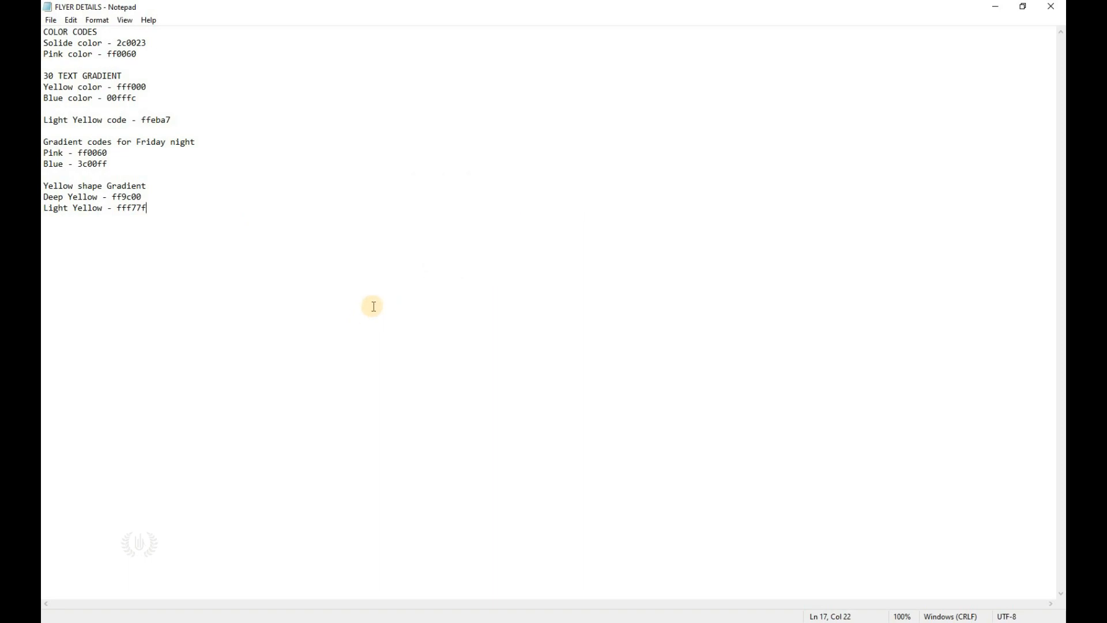
Step: Switch from the Notepad colour-code notes to the flyer design in Photoshop
{"action": "key", "text": "alt+Tab"}
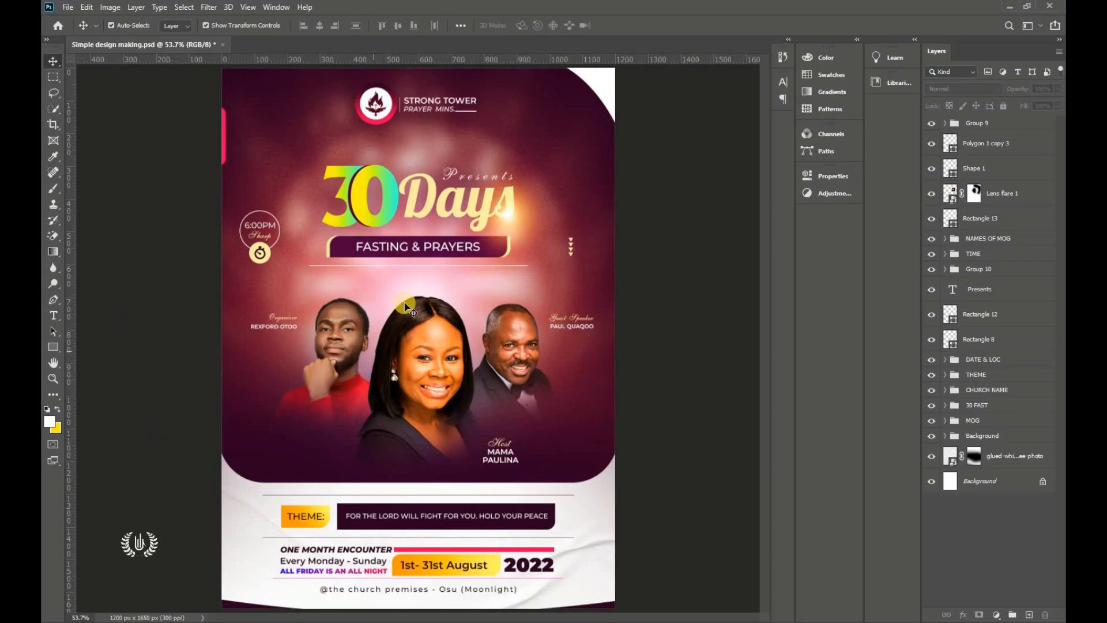
Step: Make a new document 'Simple Flyer Design', width 4 in, height 5.5 in, 300 ppi
{"action": "left_click", "coordinate": [68, 7]}
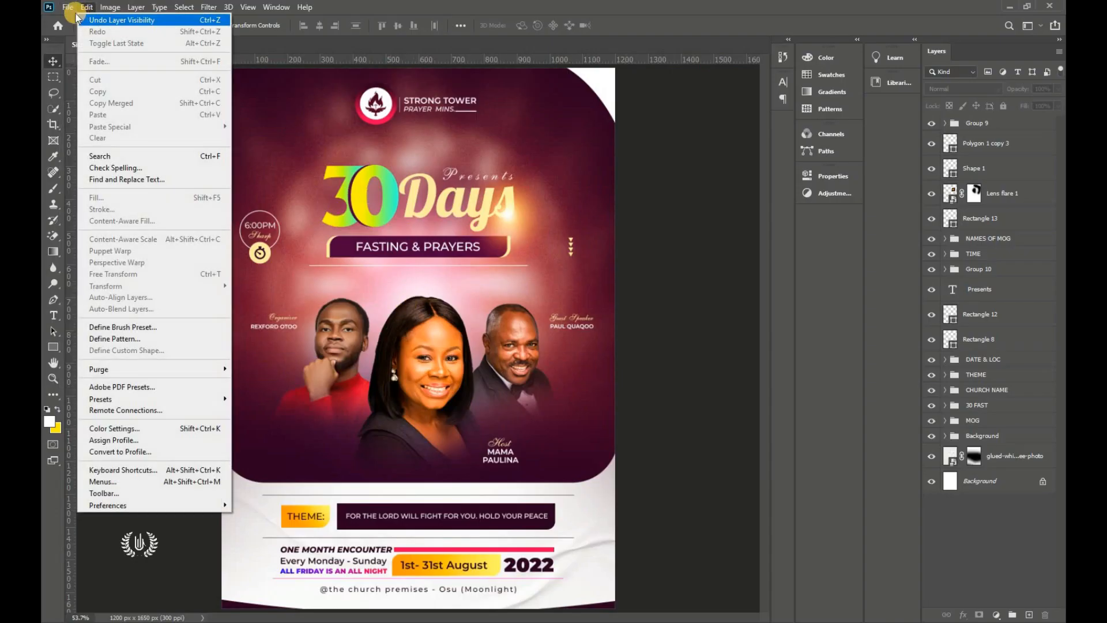
{"action": "left_click", "coordinate": [78, 20]}
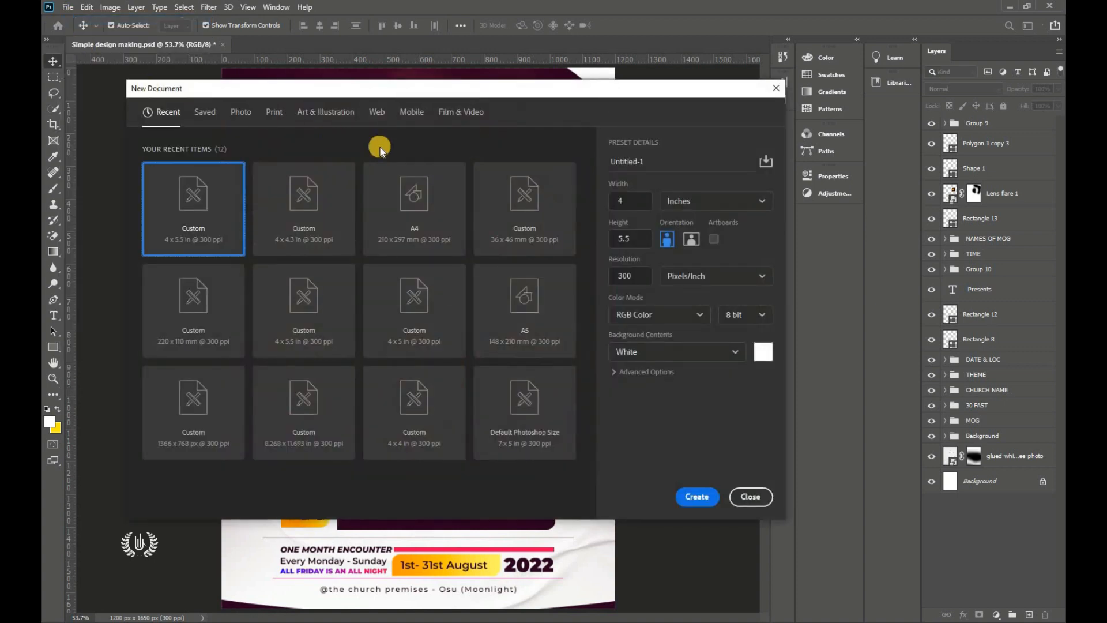
{"action": "left_click", "coordinate": [680, 200]}
{"action": "left_click", "coordinate": [673, 239]}
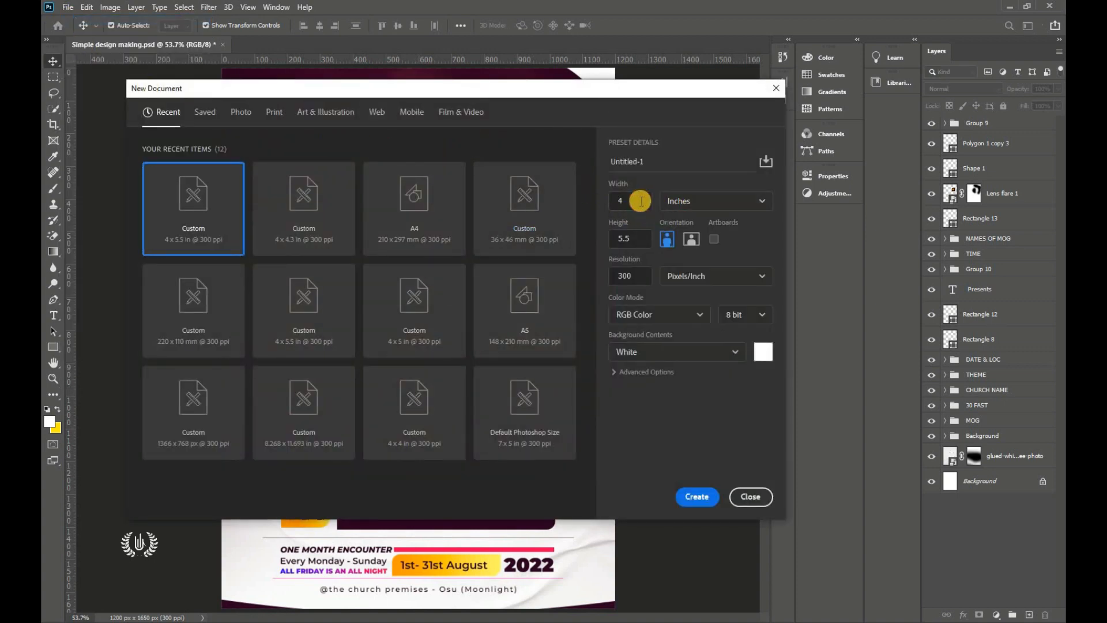
{"action": "left_click", "coordinate": [612, 203]}
{"action": "left_click", "coordinate": [625, 238]}
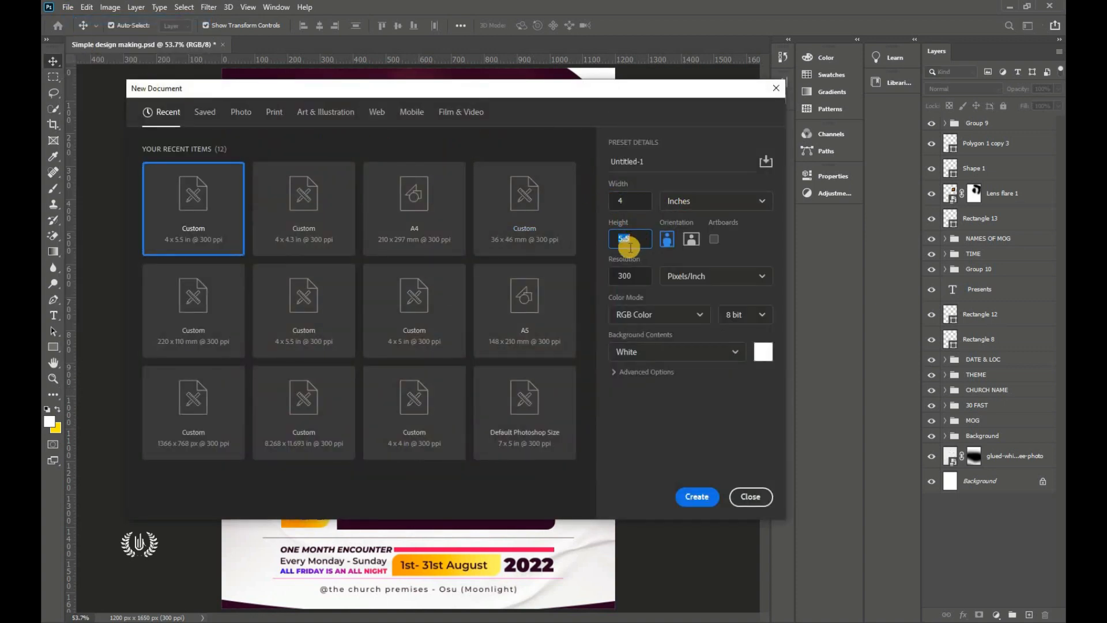
{"action": "left_click", "coordinate": [637, 279]}
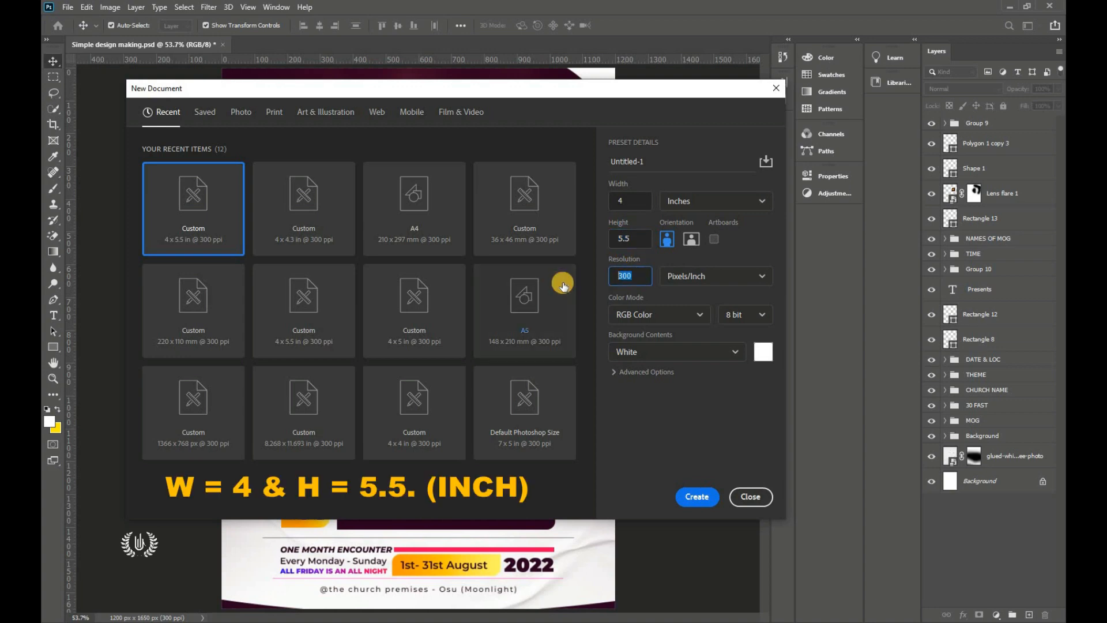
{"action": "left_click", "coordinate": [611, 161]}
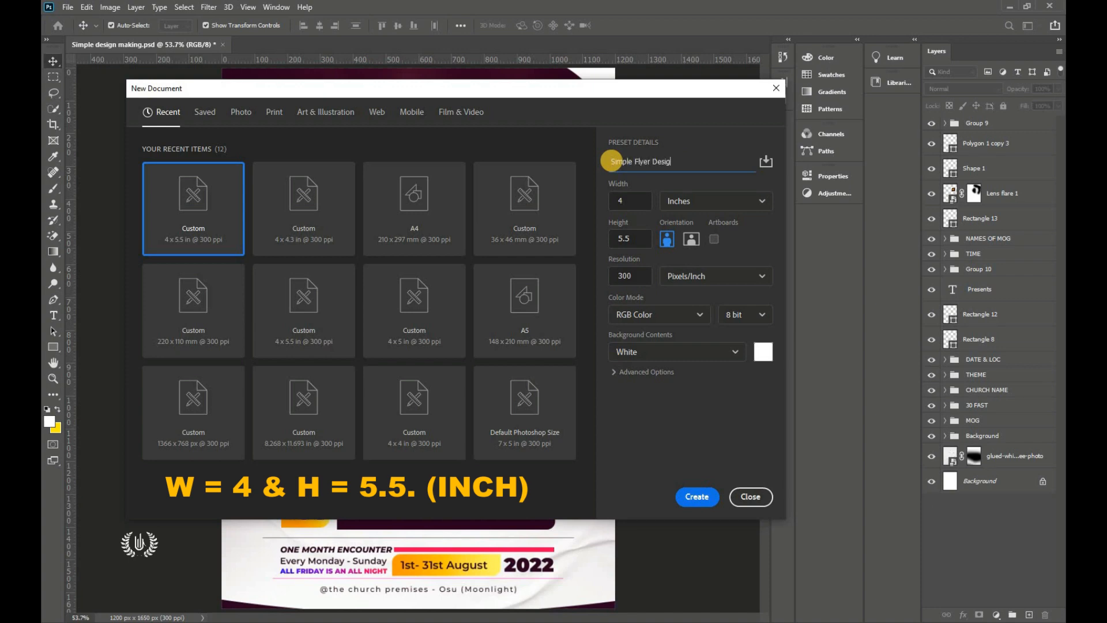
{"action": "left_click", "coordinate": [679, 472]}
{"action": "left_click", "coordinate": [696, 496]}
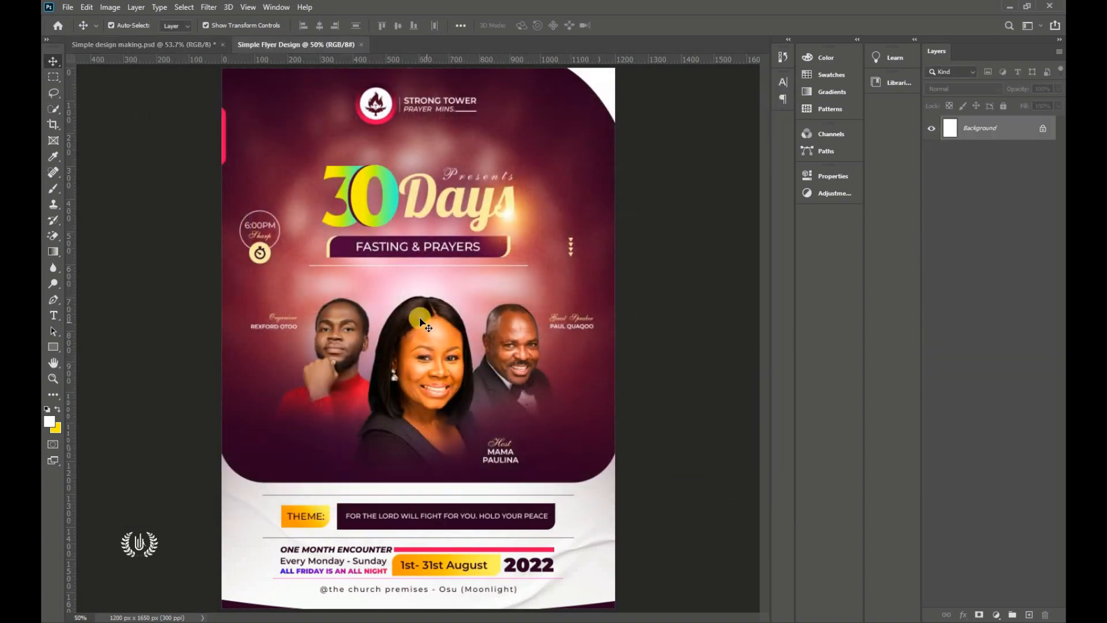
Step: Place a horizontal guide at position 76.5% through View > New Guide
{"action": "left_click", "coordinate": [248, 7]}
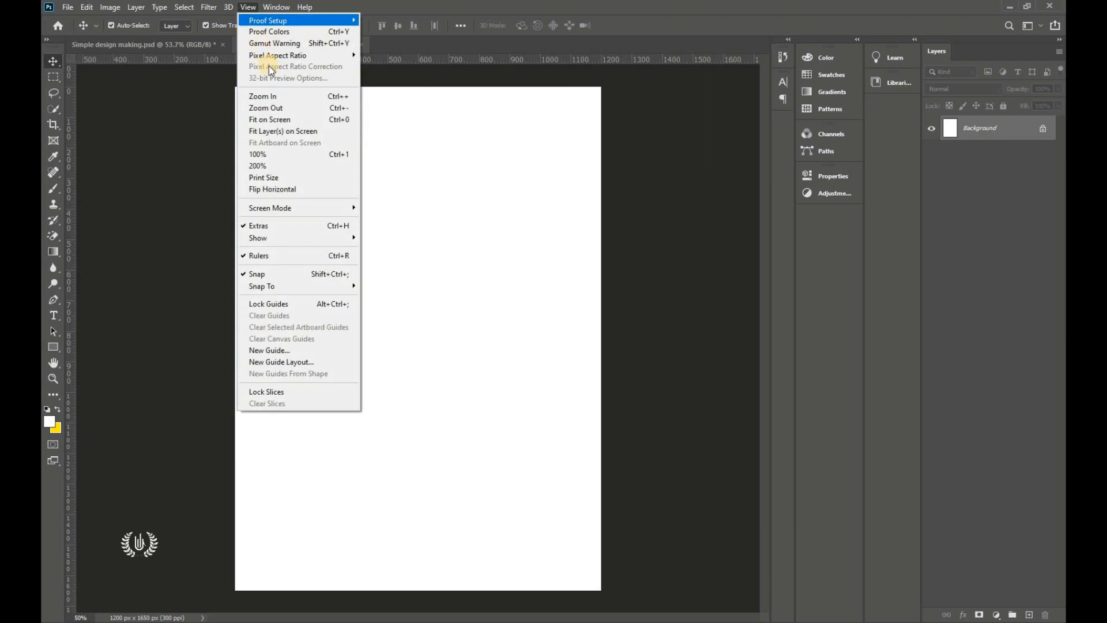
{"action": "left_click", "coordinate": [309, 350]}
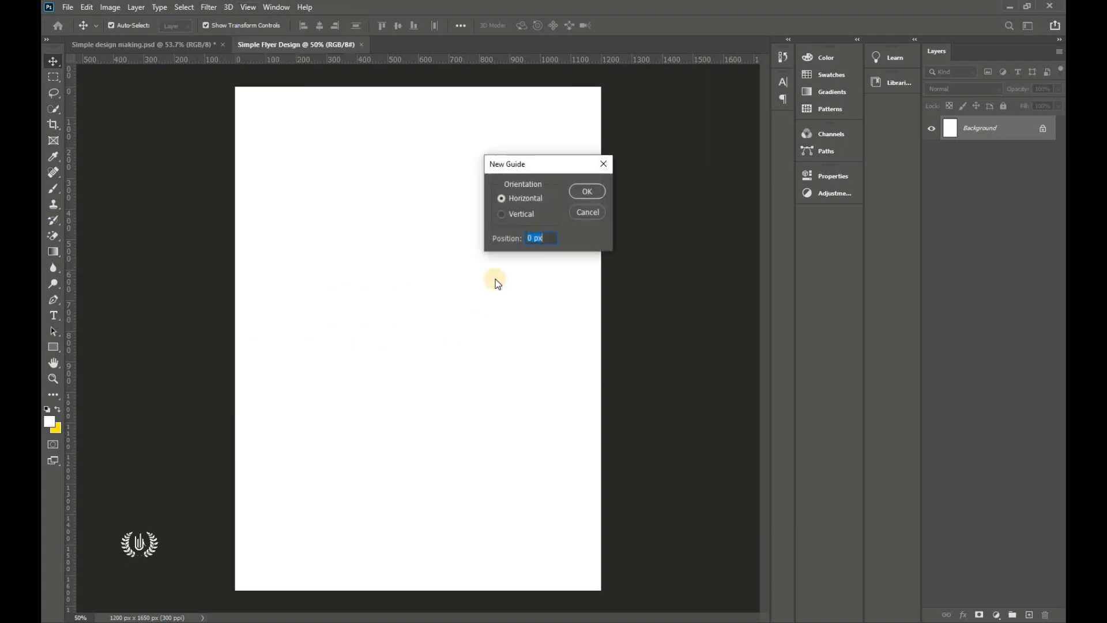
{"action": "left_click", "coordinate": [524, 197]}
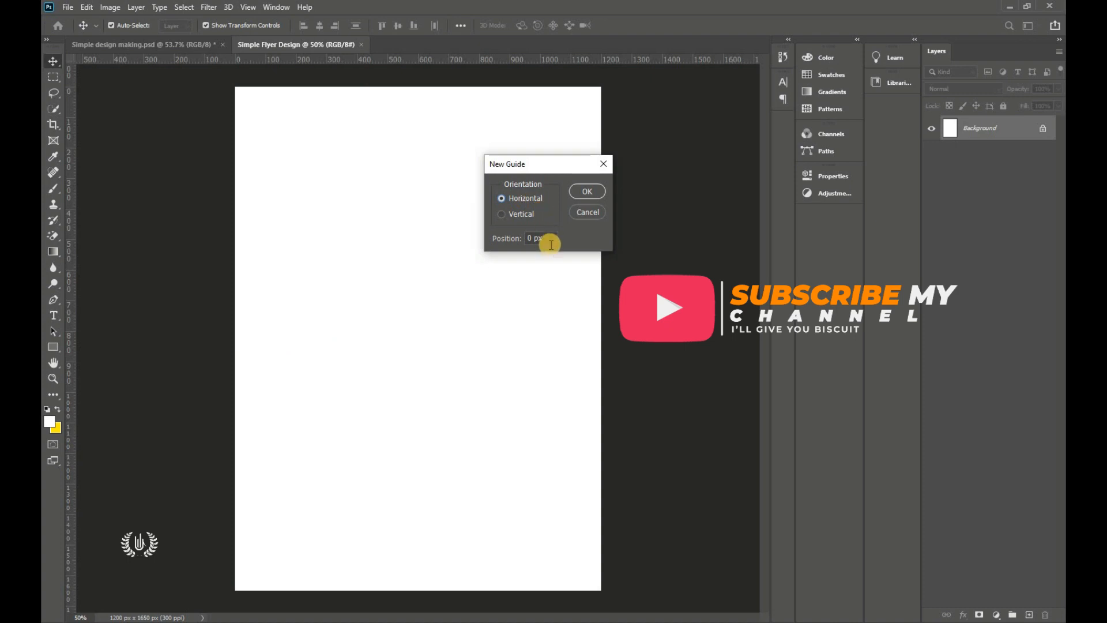
{"action": "left_click", "coordinate": [502, 239]}
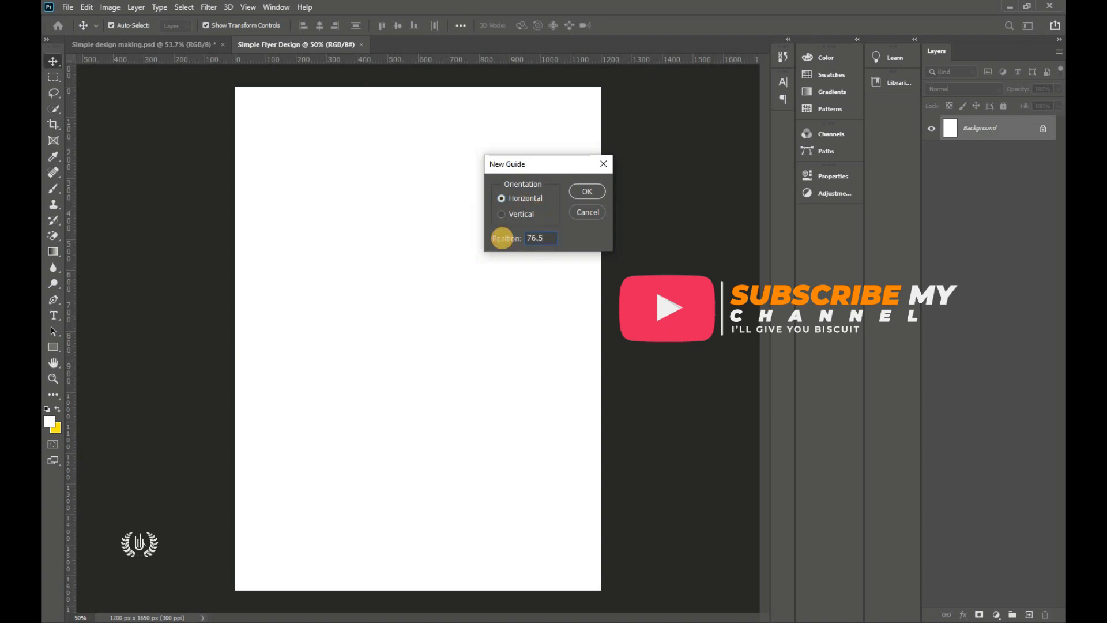
{"action": "double_click", "coordinate": [551, 237]}
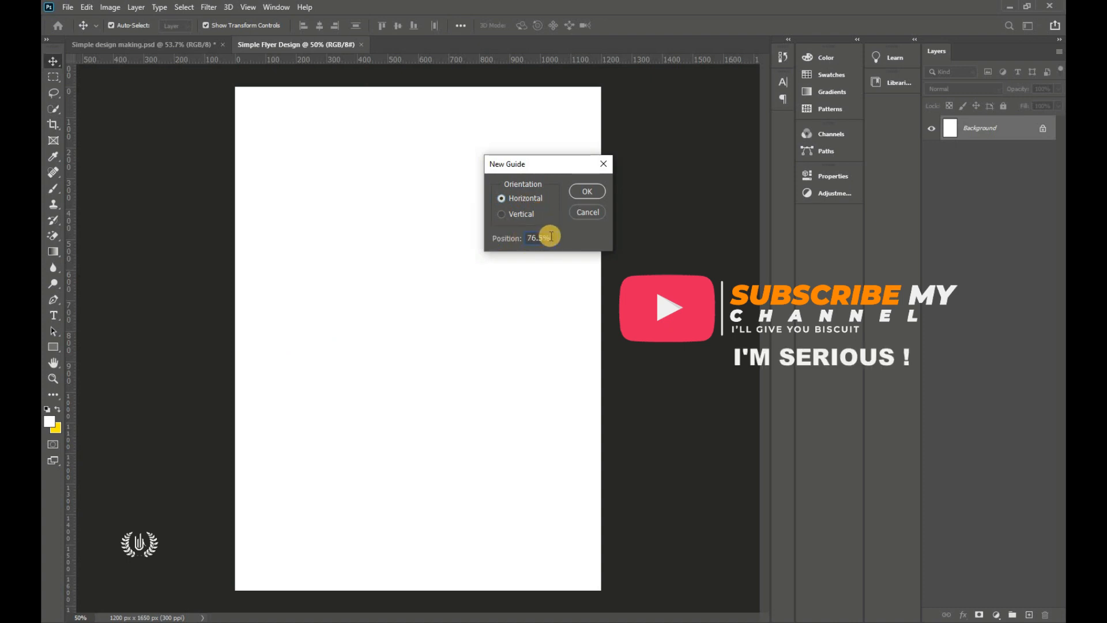
{"action": "left_click", "coordinate": [585, 191]}
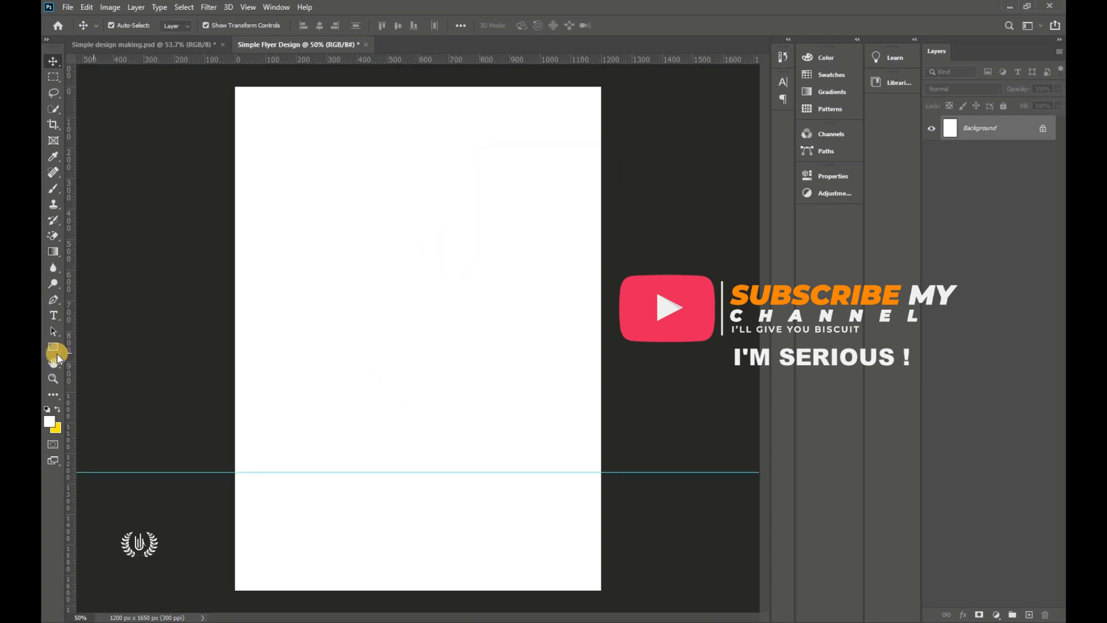
{"action": "left_click_drag", "start_coordinate": [53, 347], "coordinate": [85, 349]}
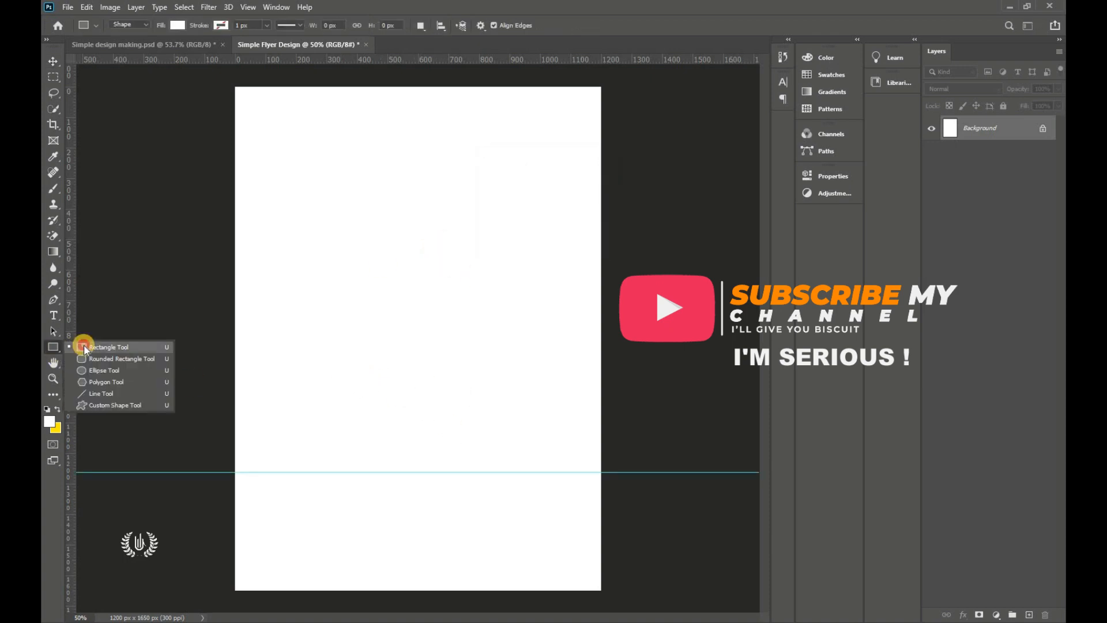
Step: Draw a teal-filled rectangle from the page top down to the guide
{"action": "left_click", "coordinate": [173, 26]}
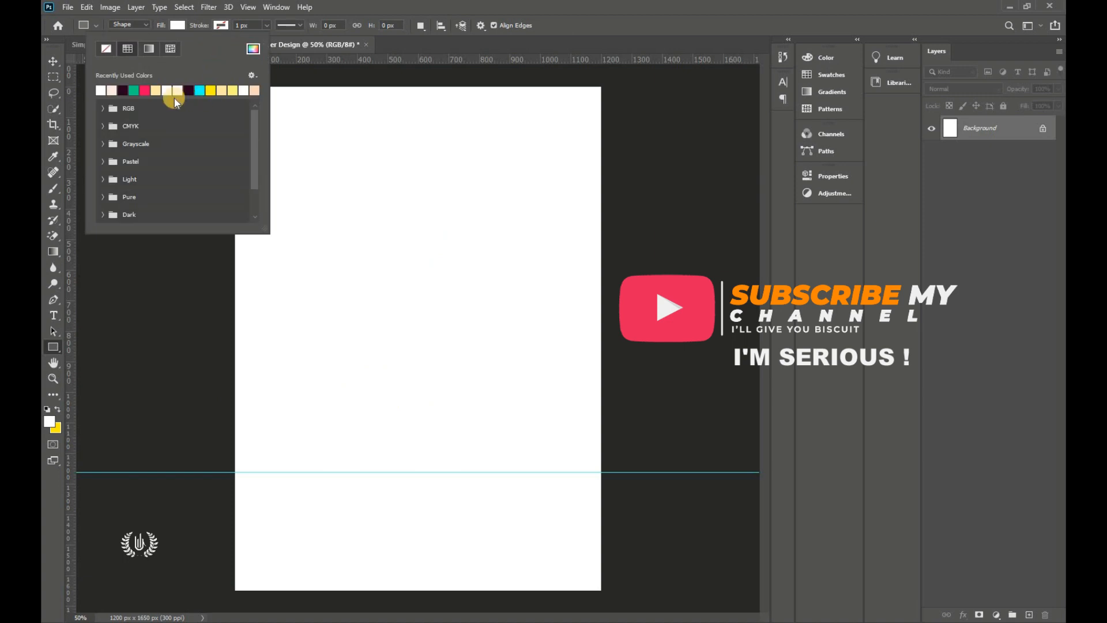
{"action": "left_click", "coordinate": [126, 90]}
{"action": "left_click", "coordinate": [182, 29]}
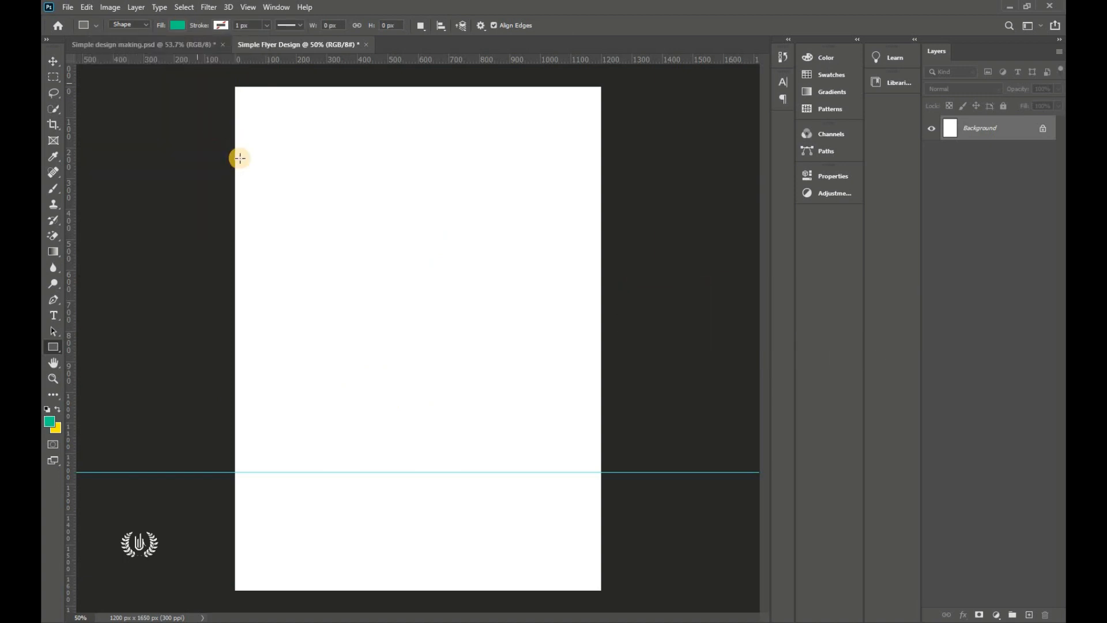
{"action": "left_click_drag", "start_coordinate": [234, 82], "coordinate": [603, 472]}
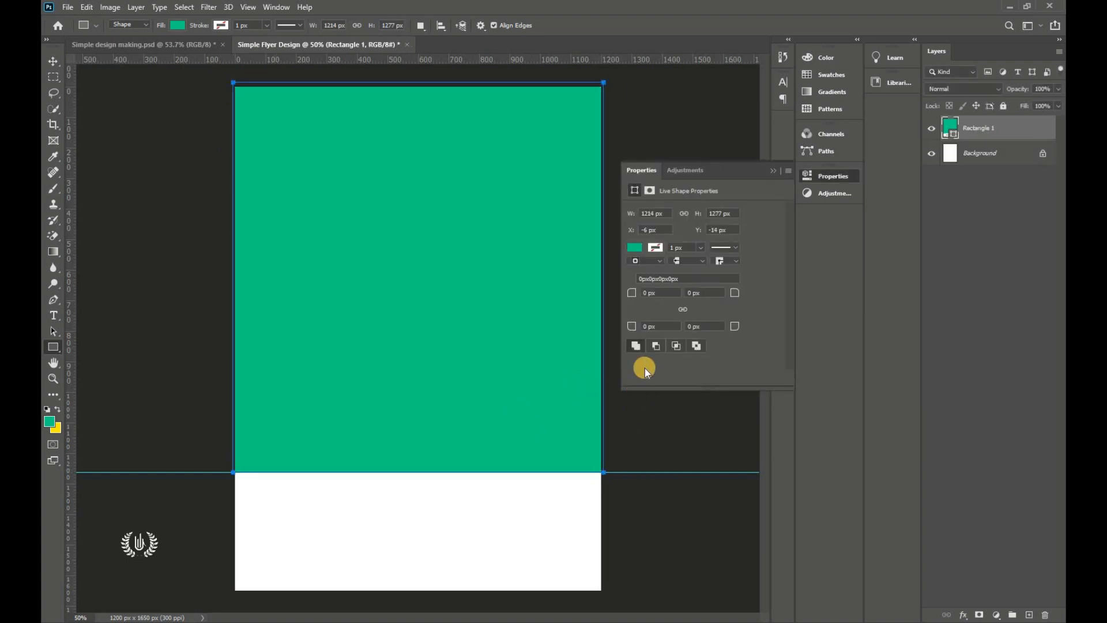
Step: Round the rectangle's bottom-left and bottom-right corners to 140 px
{"action": "left_click", "coordinate": [714, 325]}
{"action": "left_click", "coordinate": [690, 312]}
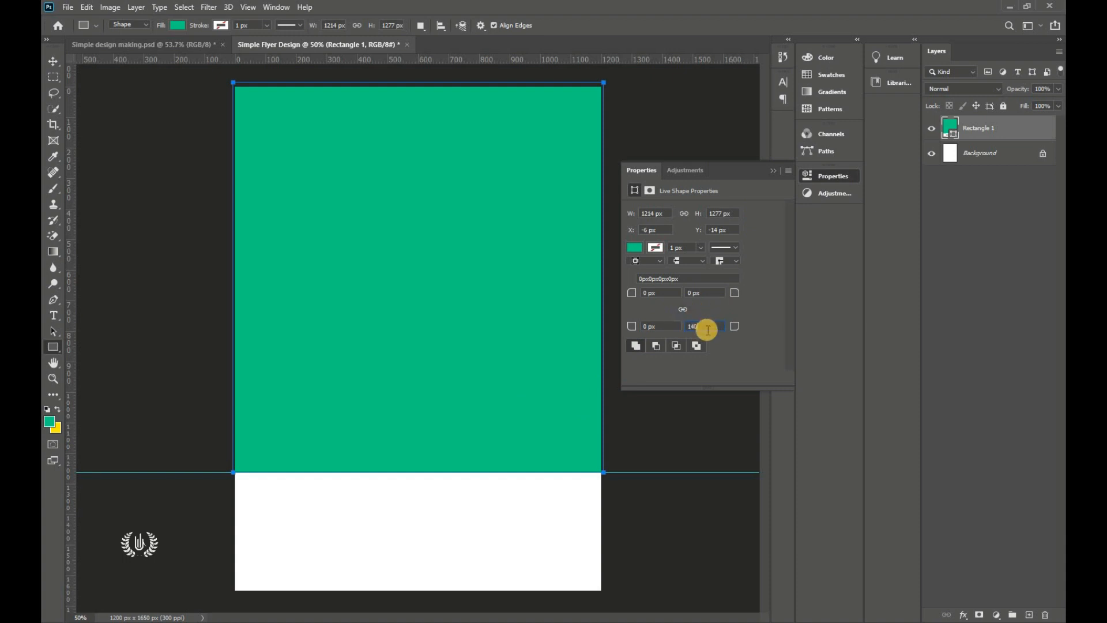
{"action": "key", "text": "Return"}
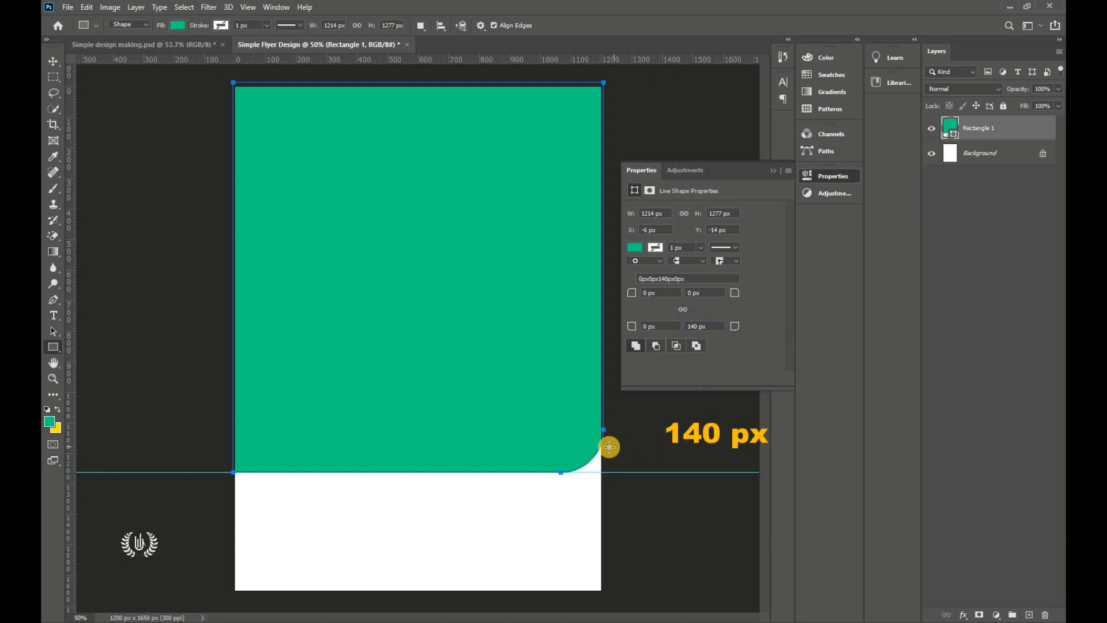
{"action": "left_click", "coordinate": [656, 324]}
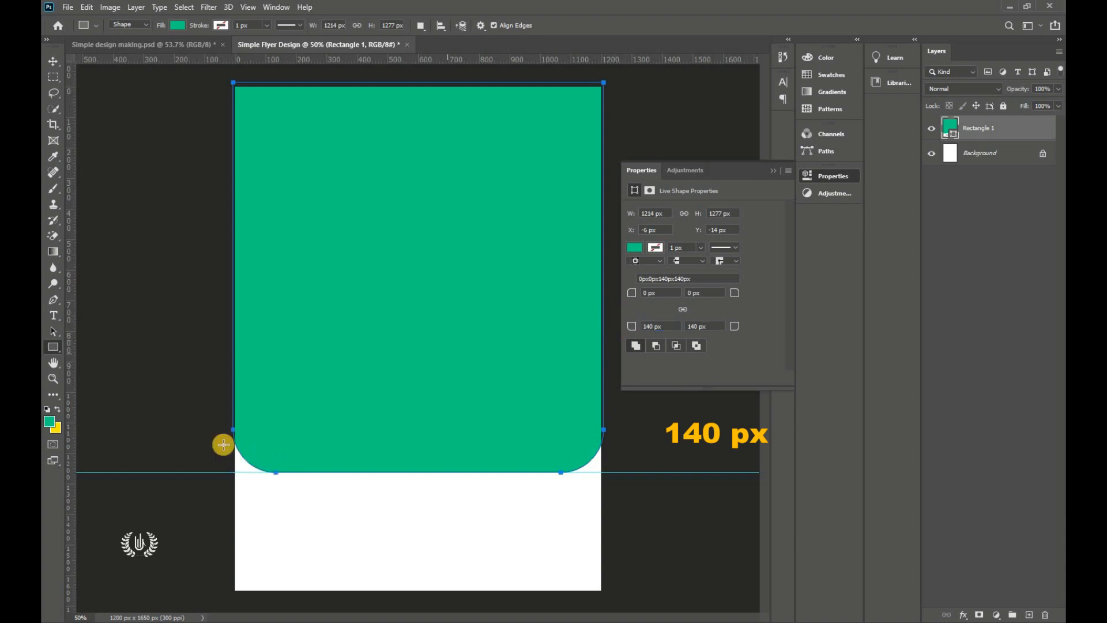
{"action": "left_click", "coordinate": [641, 162]}
Step: Open the rectangle layer's fill colour and copy the code 2c0023 from Notepad
{"action": "left_click", "coordinate": [53, 61]}
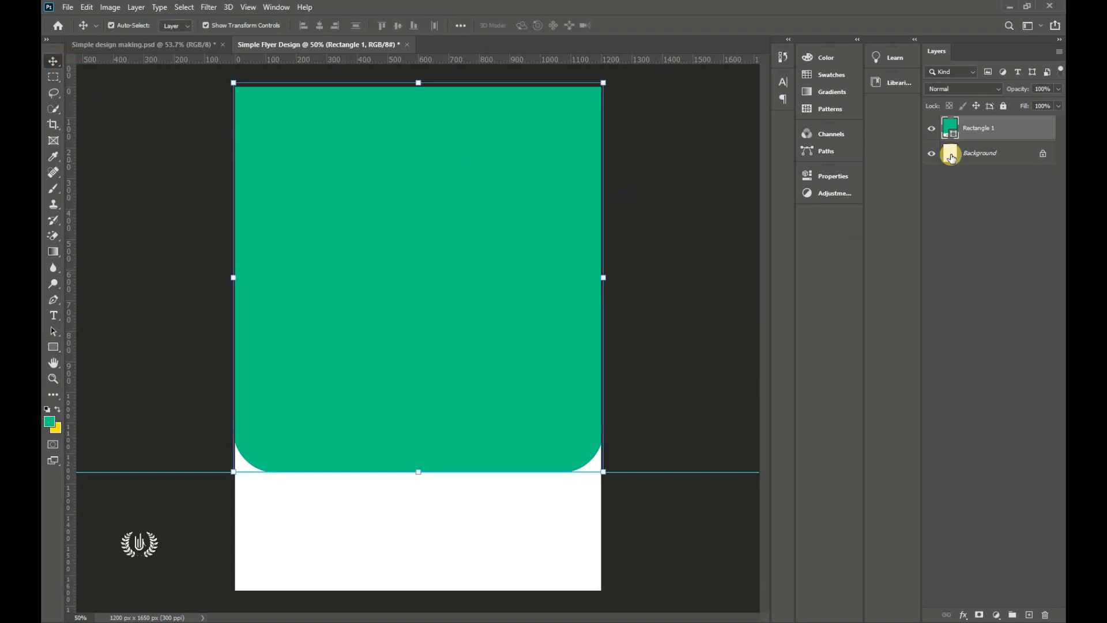
{"action": "double_click", "coordinate": [950, 134]}
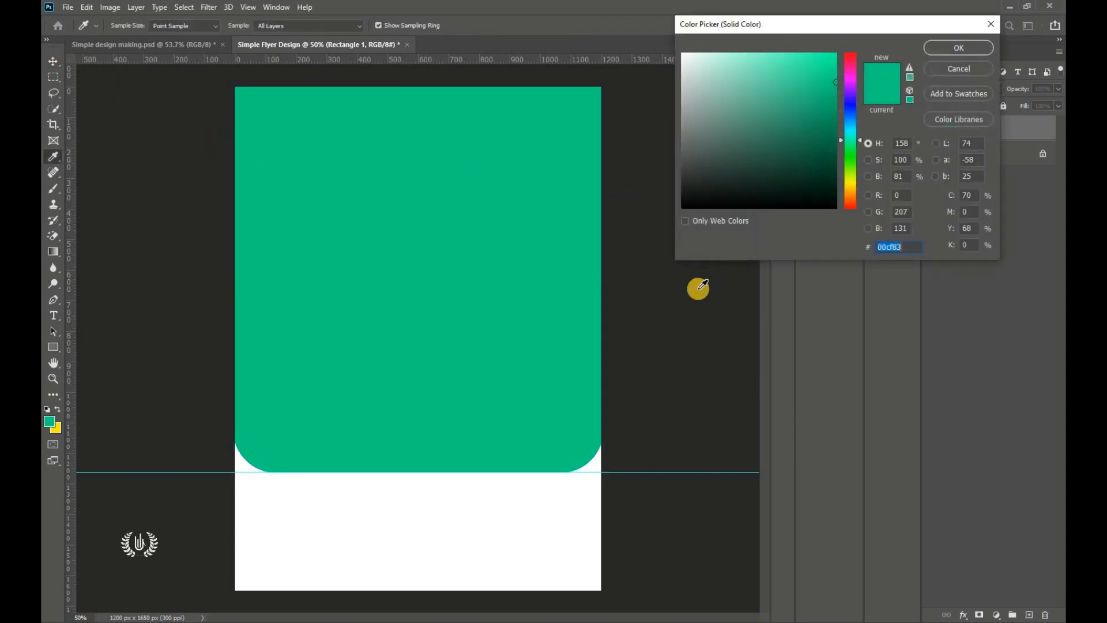
{"action": "key", "text": "alt+Tab"}
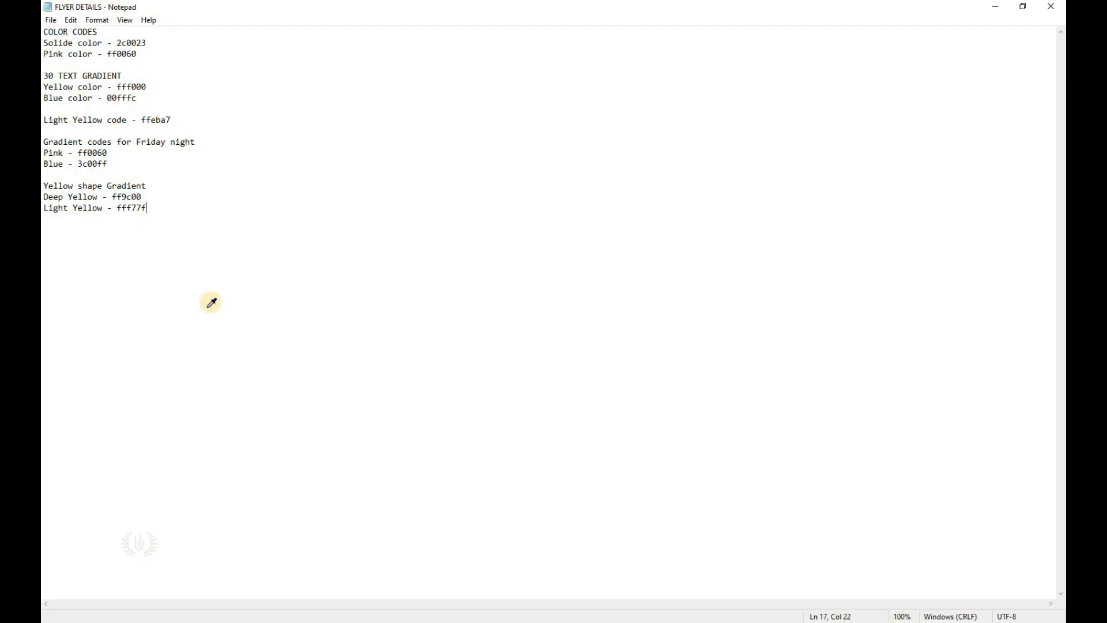
{"action": "right_click", "coordinate": [145, 50]}
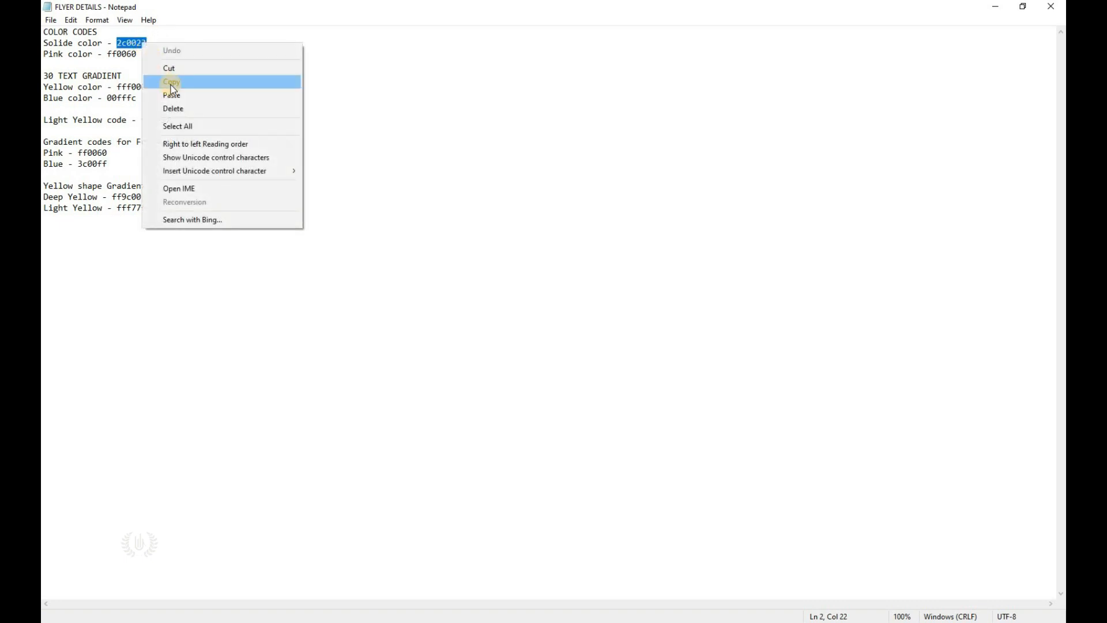
{"action": "left_click", "coordinate": [171, 82]}
{"action": "left_click", "coordinate": [175, 615]}
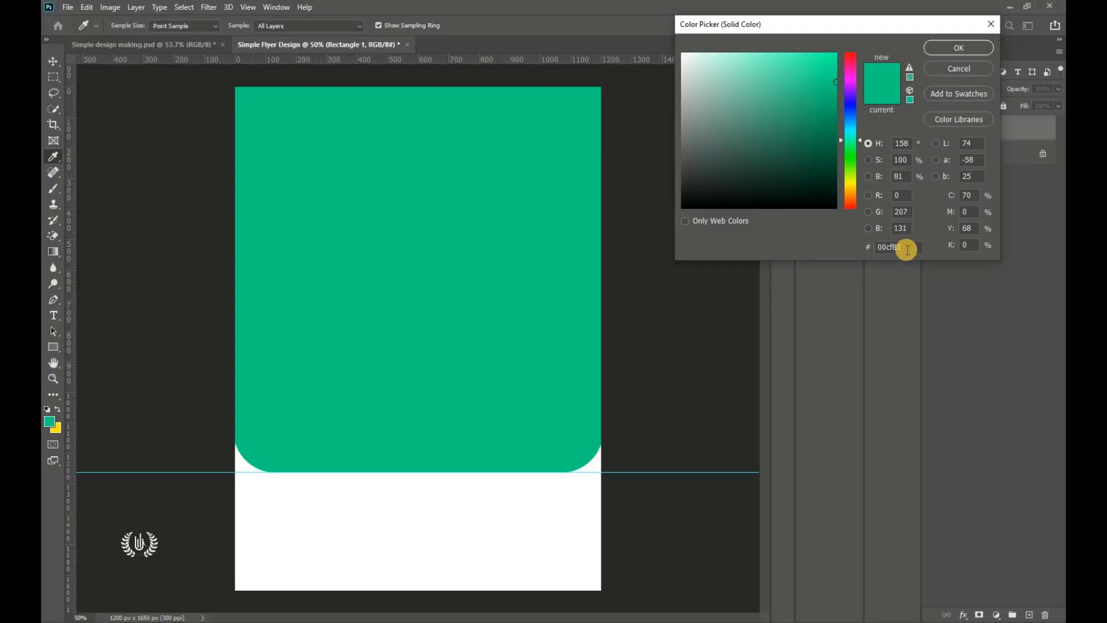
Step: Paste 2c0023 as the panel's fill colour, then drag the guide off the page
{"action": "right_click", "coordinate": [888, 246]}
{"action": "left_click", "coordinate": [909, 294]}
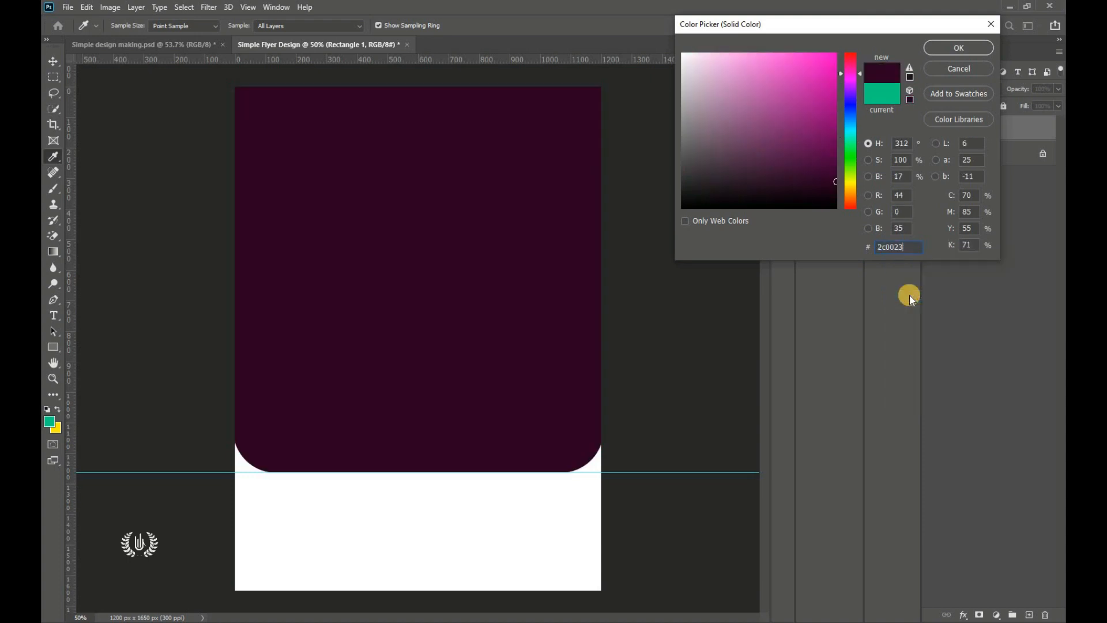
{"action": "left_click", "coordinate": [958, 48]}
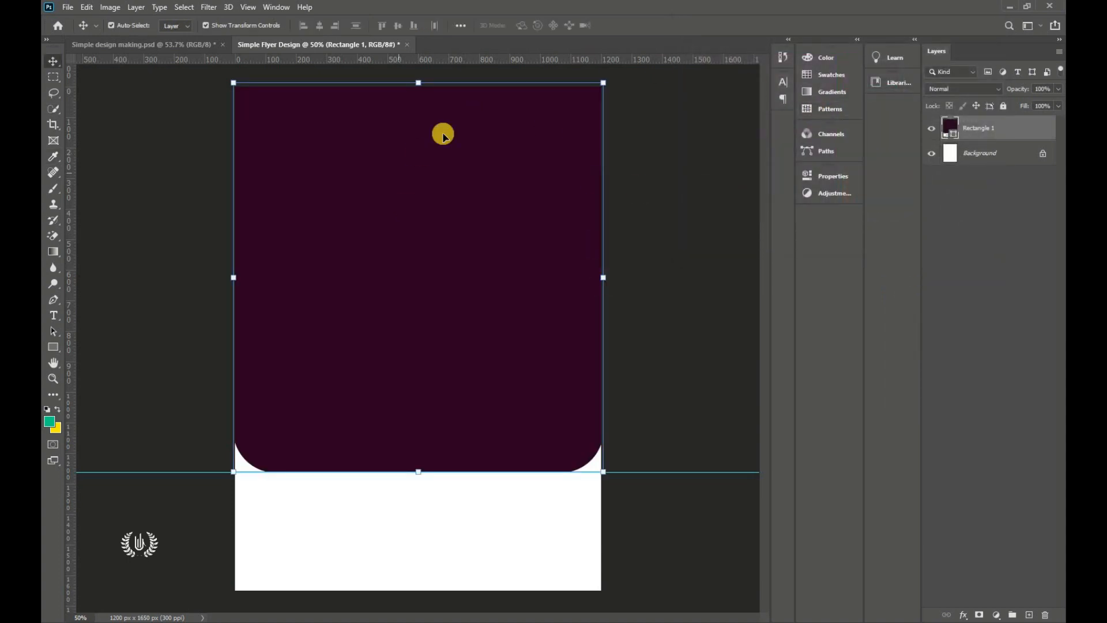
{"action": "left_click_drag", "start_coordinate": [647, 456], "coordinate": [663, 53]}
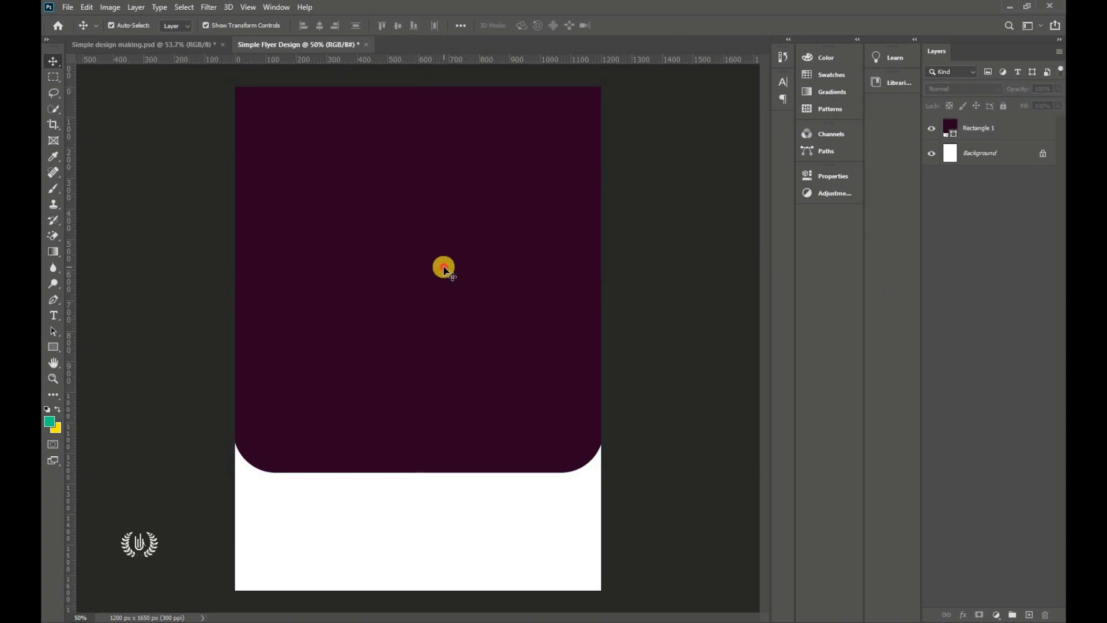
Step: Place the Engine image into the flyer as an embedded file
{"action": "left_click", "coordinate": [65, 6]}
{"action": "left_click", "coordinate": [97, 247]}
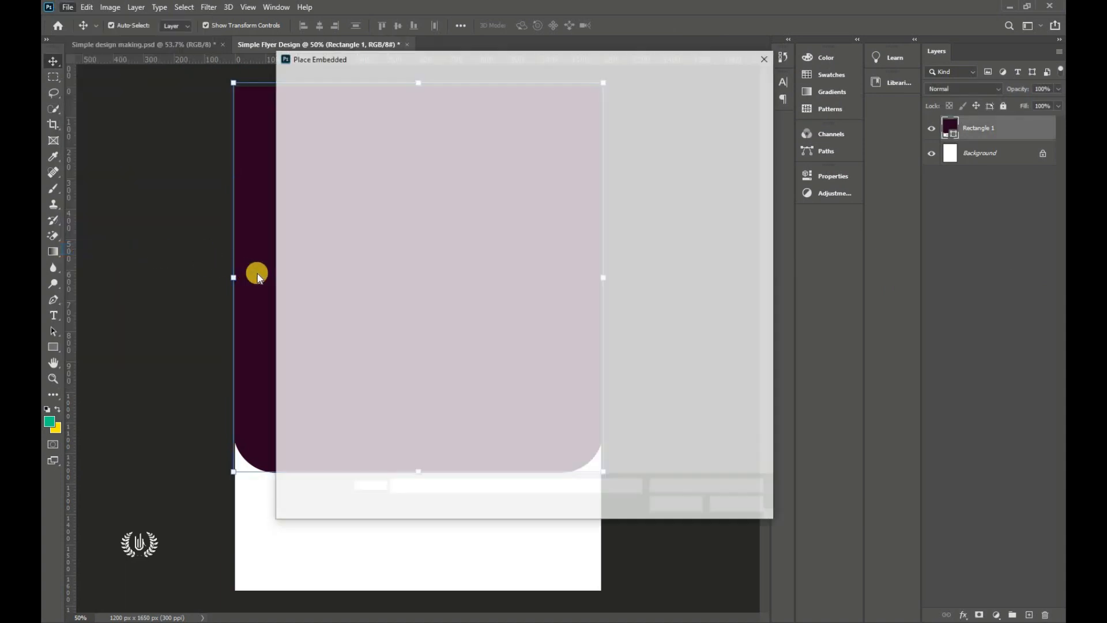
{"action": "left_click", "coordinate": [677, 138]}
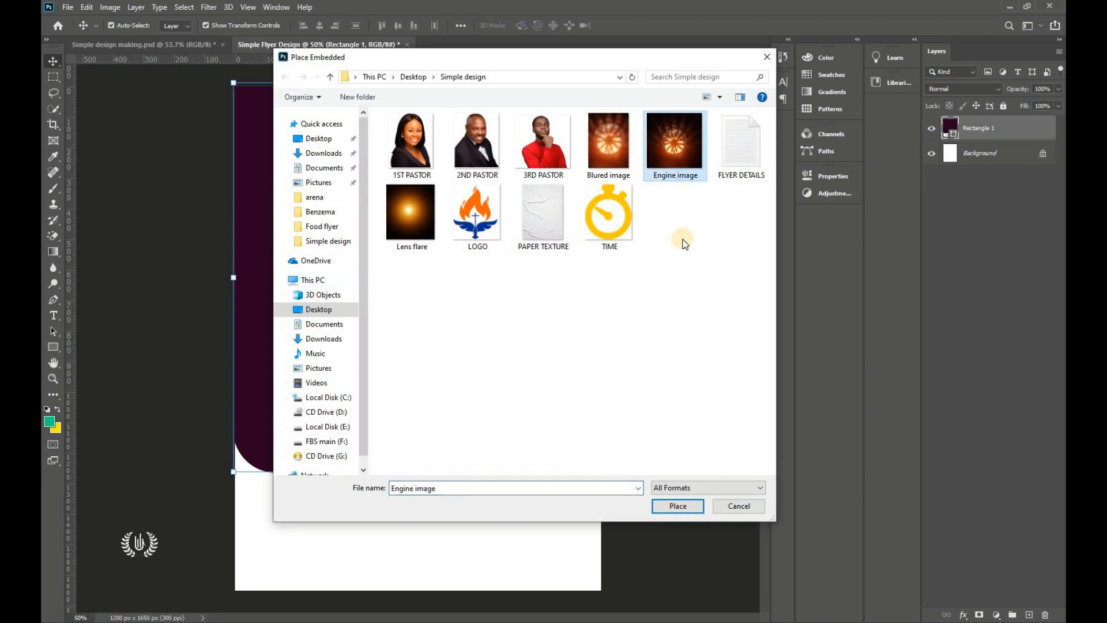
{"action": "left_click", "coordinate": [676, 505]}
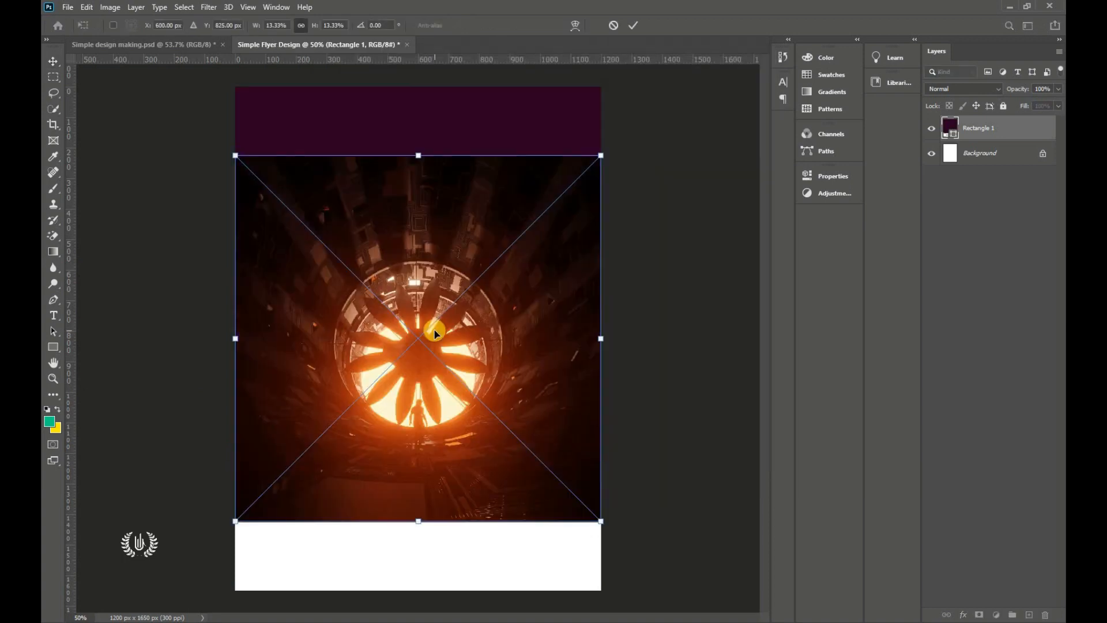
Step: Move and enlarge the Engine image so it covers the maroon panel
{"action": "left_click_drag", "start_coordinate": [433, 365], "coordinate": [432, 319]}
{"action": "left_click_drag", "start_coordinate": [418, 452], "coordinate": [420, 364]}
{"action": "left_click_drag", "start_coordinate": [433, 527], "coordinate": [432, 574]}
{"action": "left_click_drag", "start_coordinate": [420, 493], "coordinate": [405, 447]}
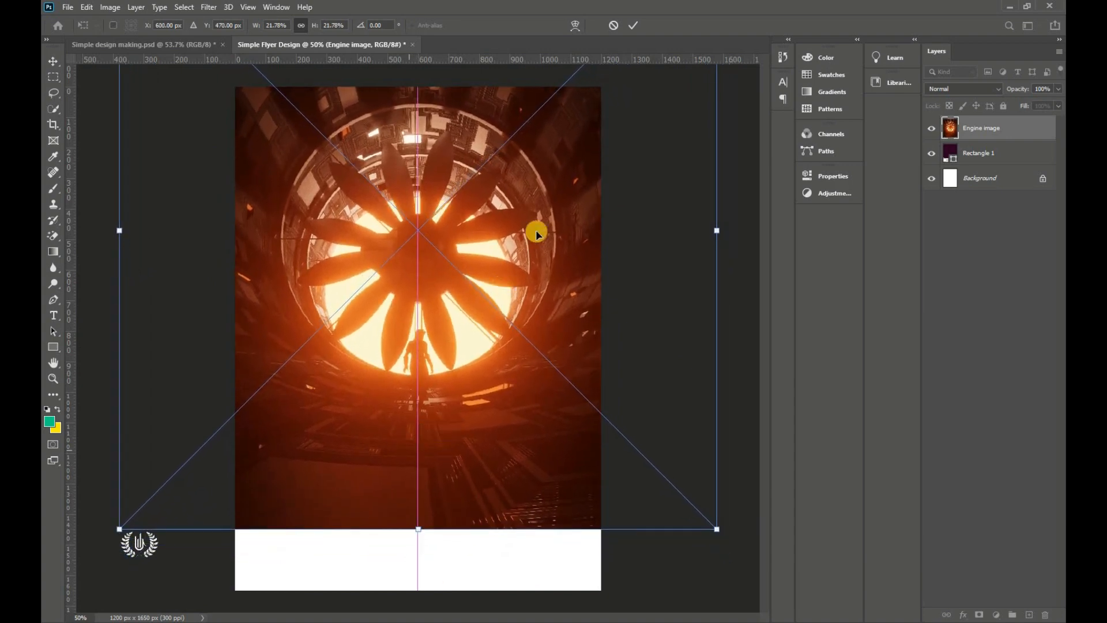
{"action": "left_click_drag", "start_coordinate": [563, 74], "coordinate": [564, 92]}
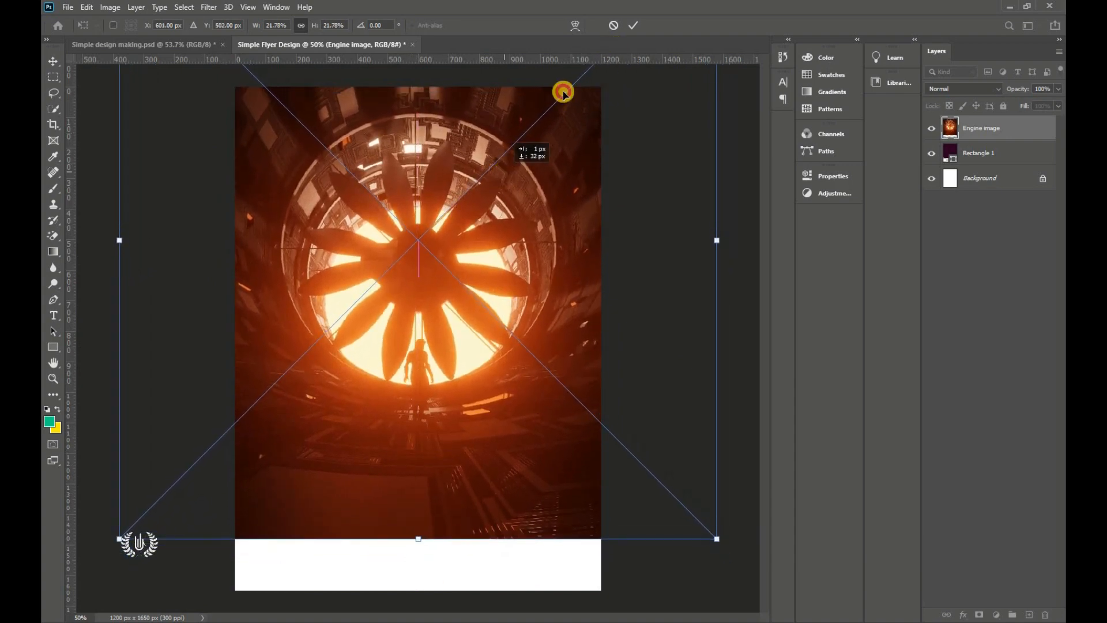
Step: Commit the transform and clip the Engine image to the rounded panel
{"action": "left_click", "coordinate": [632, 27]}
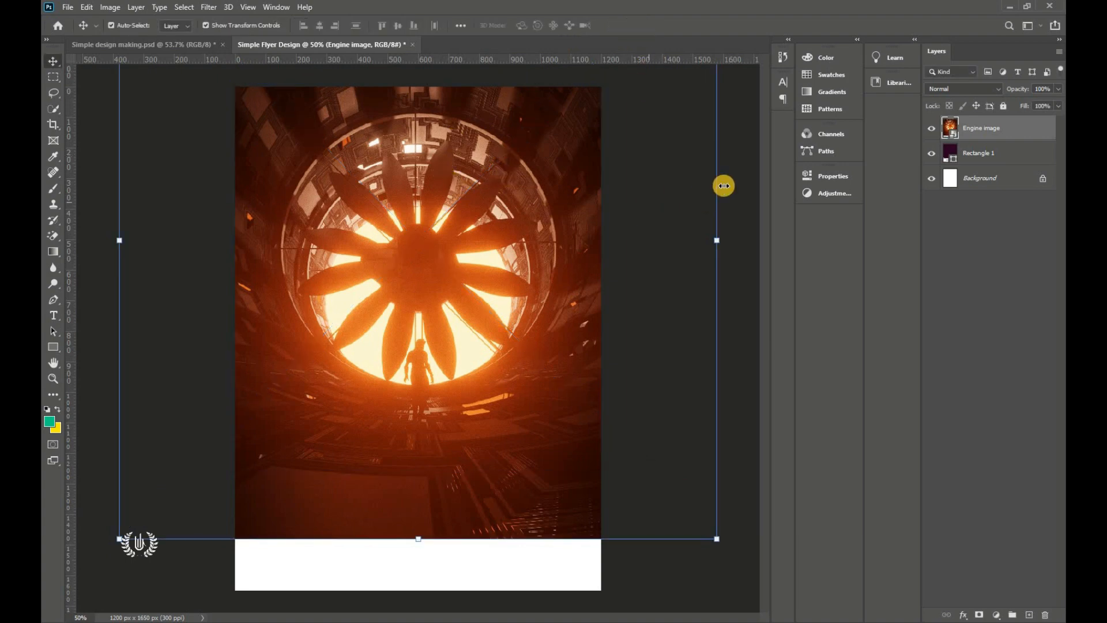
{"action": "right_click", "coordinate": [1027, 133]}
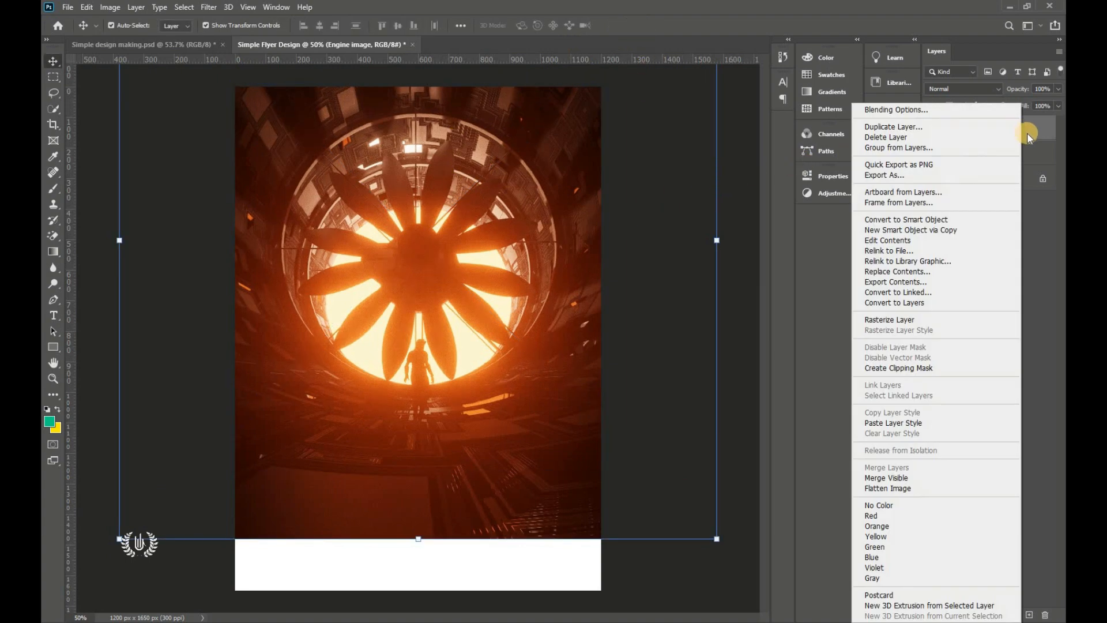
{"action": "left_click", "coordinate": [926, 367]}
{"action": "left_click_drag", "start_coordinate": [459, 214], "coordinate": [459, 226]}
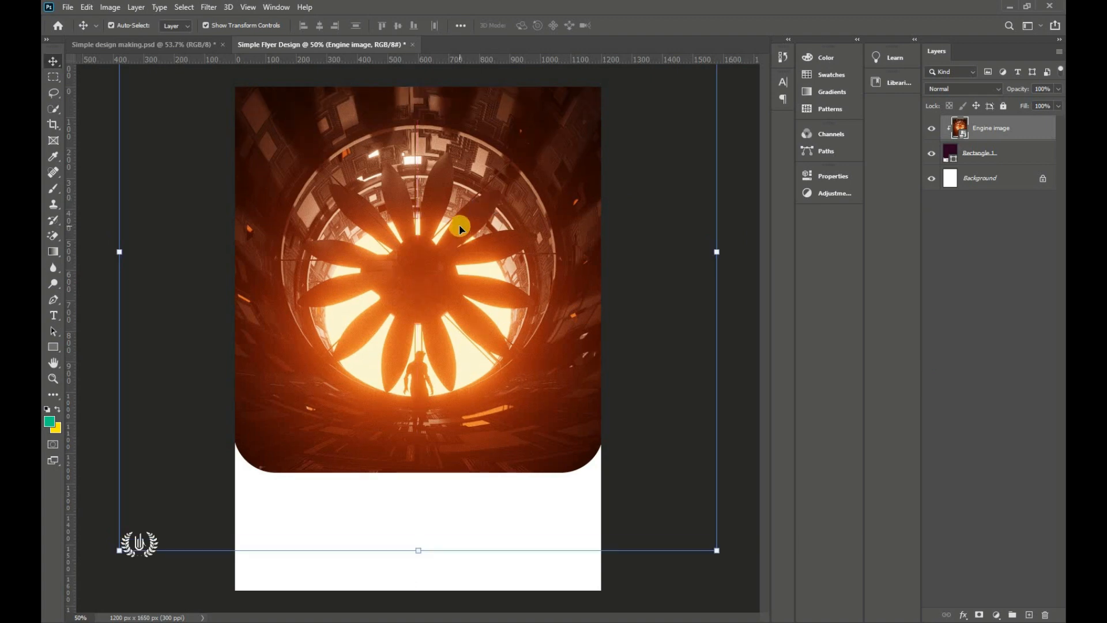
Step: Set the Engine image layer's blend mode to Screen
{"action": "left_click", "coordinate": [934, 88]}
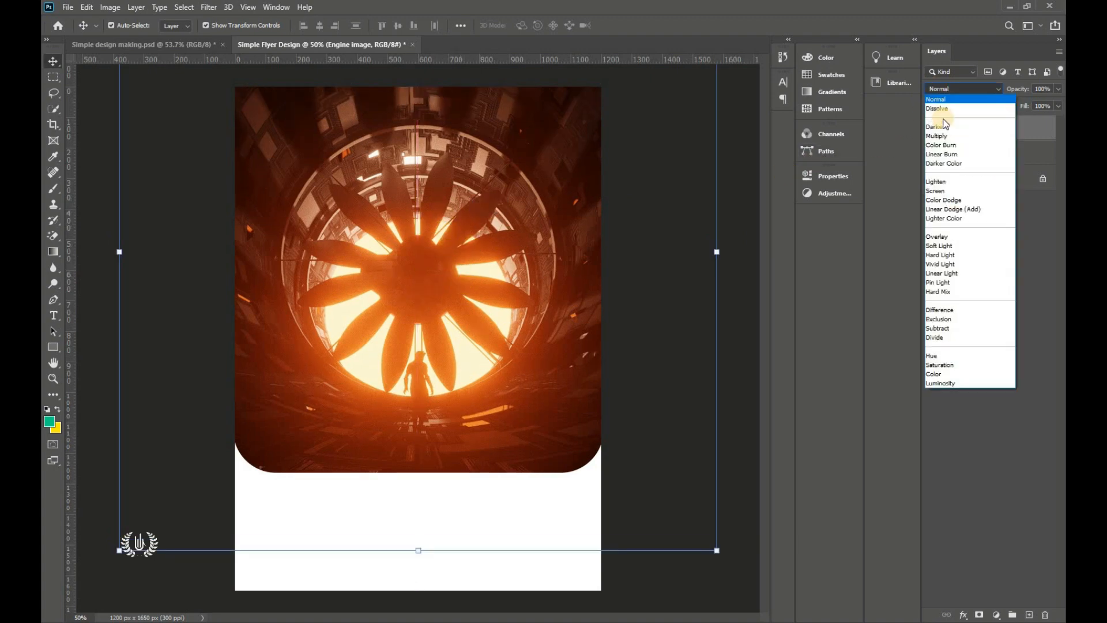
{"action": "left_click", "coordinate": [942, 192]}
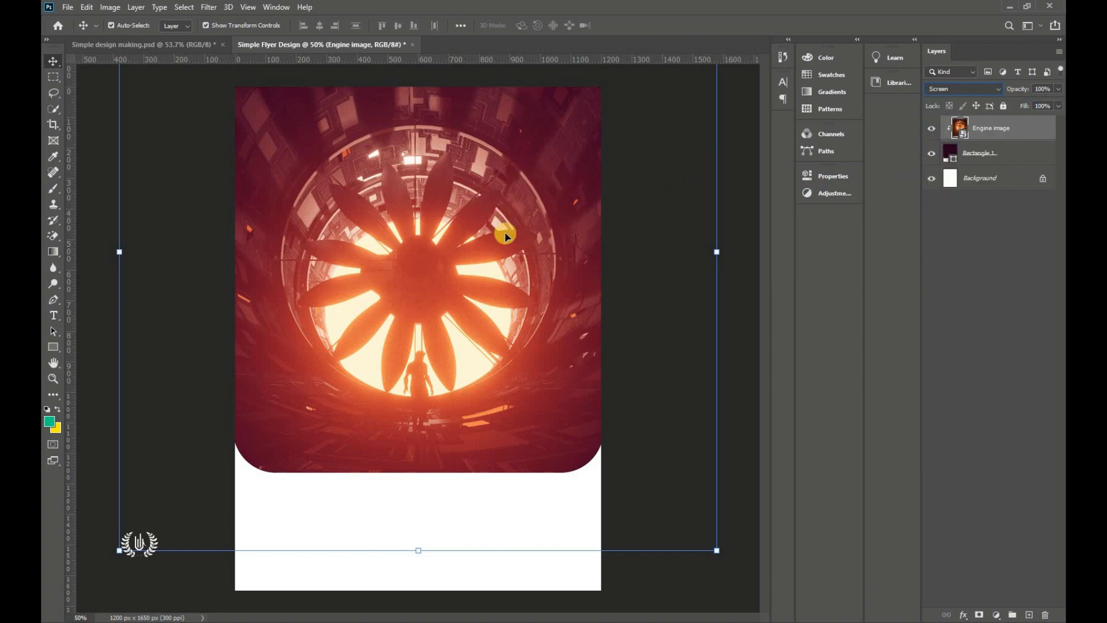
{"action": "left_click", "coordinate": [208, 8]}
Step: Apply a Gaussian Blur with radius 20 pixels to the Engine image
{"action": "mouse_move", "coordinate": [248, 146]}
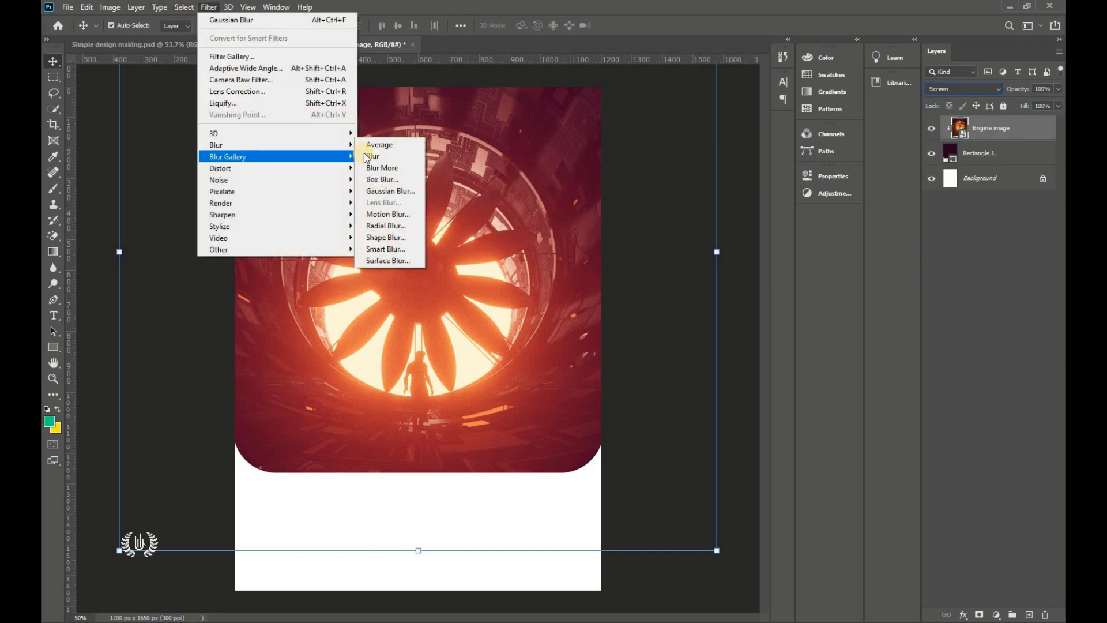
{"action": "left_click", "coordinate": [385, 191]}
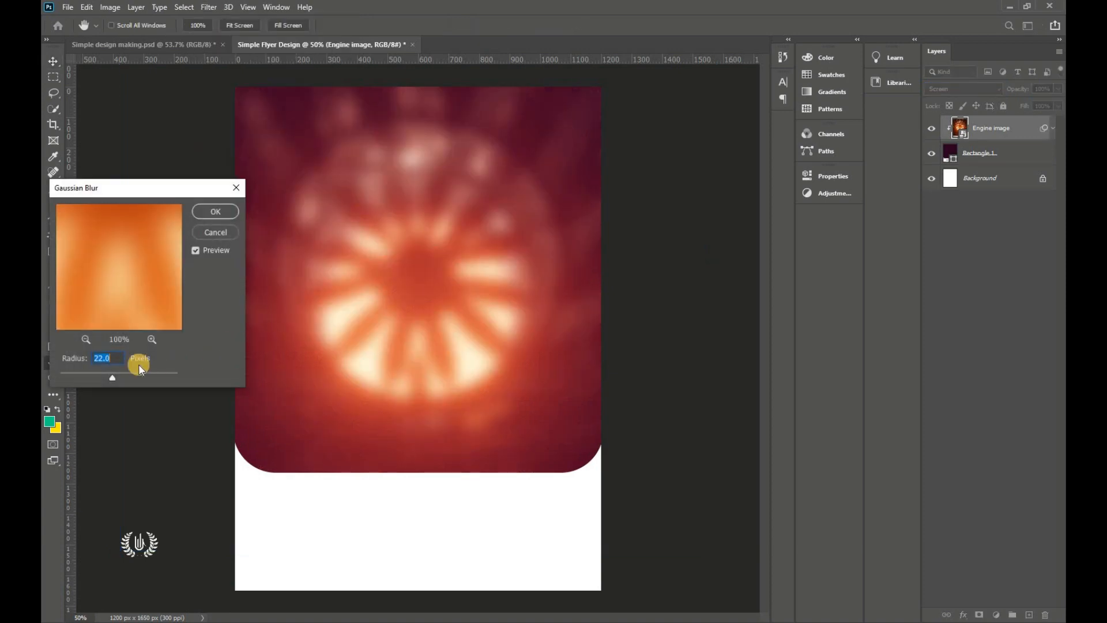
{"action": "left_click", "coordinate": [48, 356]}
{"action": "double_click", "coordinate": [100, 359]}
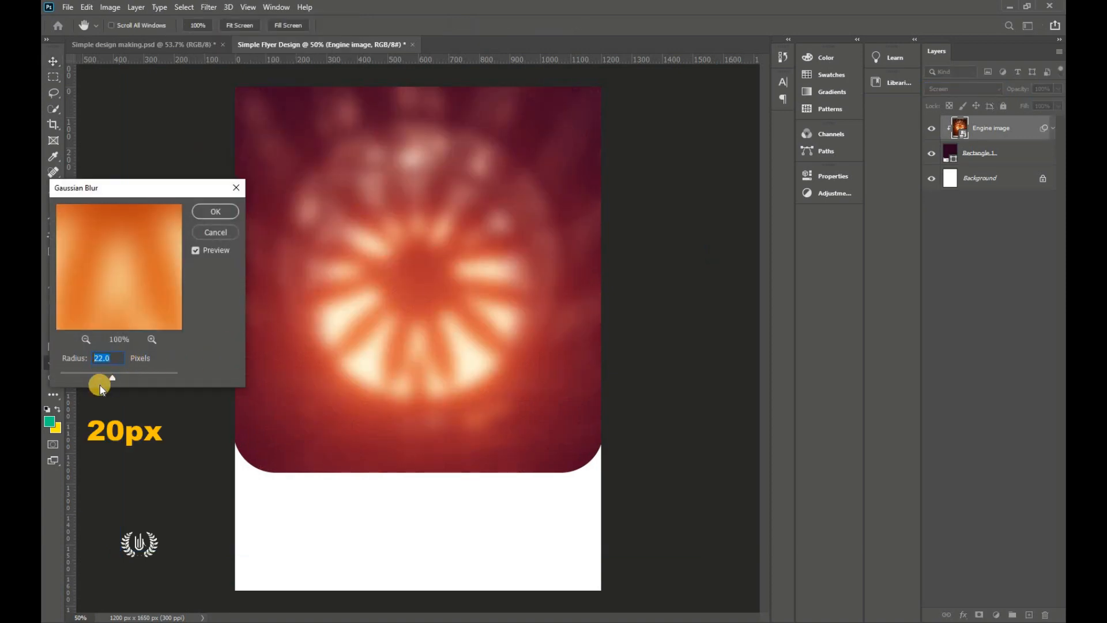
{"action": "type", "text": "20"}
{"action": "left_click", "coordinate": [80, 356]}
{"action": "left_click", "coordinate": [226, 217]}
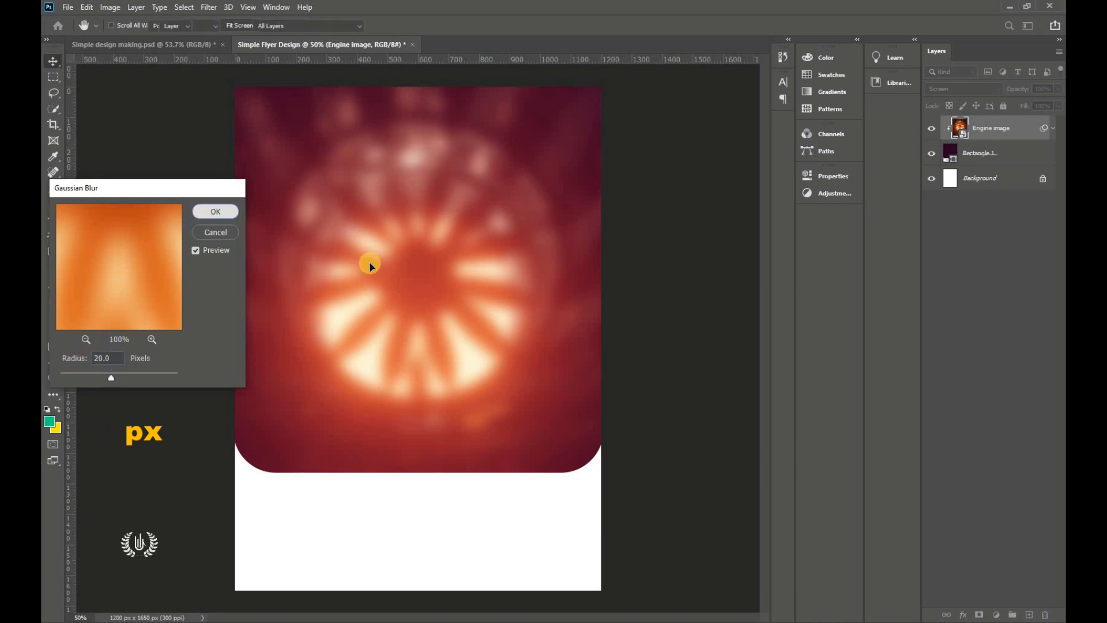
Step: Add a layer mask to the Engine image layer and pick the Brush Tool
{"action": "left_click", "coordinate": [682, 287]}
{"action": "left_click", "coordinate": [1013, 179]}
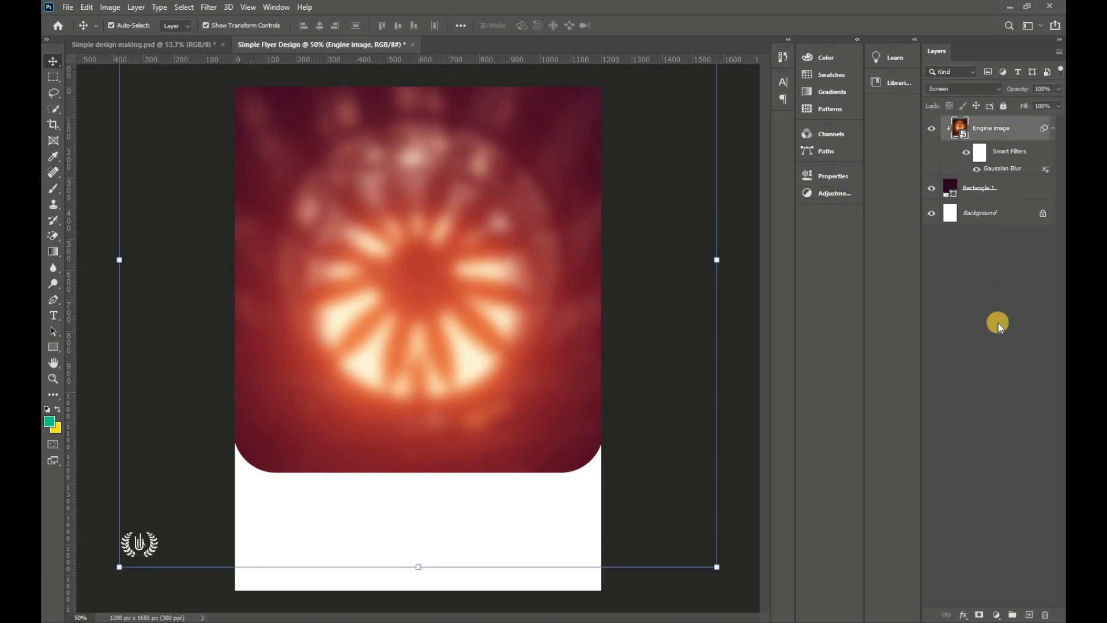
{"action": "left_click", "coordinate": [979, 615]}
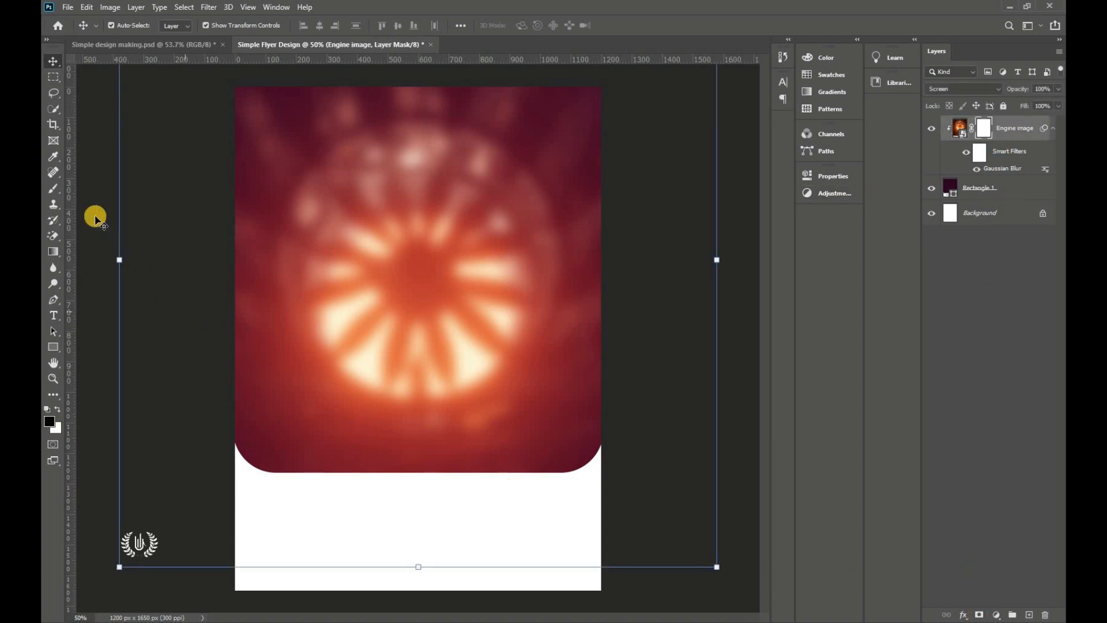
{"action": "left_click", "coordinate": [53, 189]}
{"action": "left_click", "coordinate": [141, 189]}
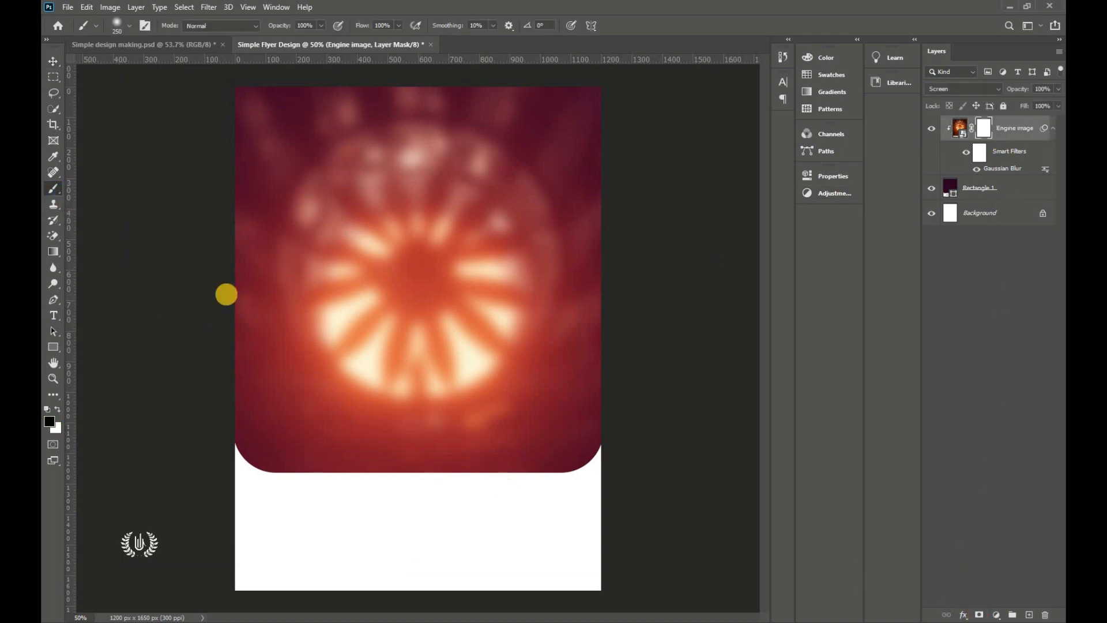
Step: With a 1000 px brush, mask out the Engine image's bottom, sides and top edges
{"action": "key", "text": "bracketright"}
{"action": "key", "text": "bracketright"}
{"action": "key", "text": "bracketright"}
{"action": "key", "text": "bracketright"}
{"action": "key", "text": "bracketright"}
{"action": "key", "text": "bracketright"}
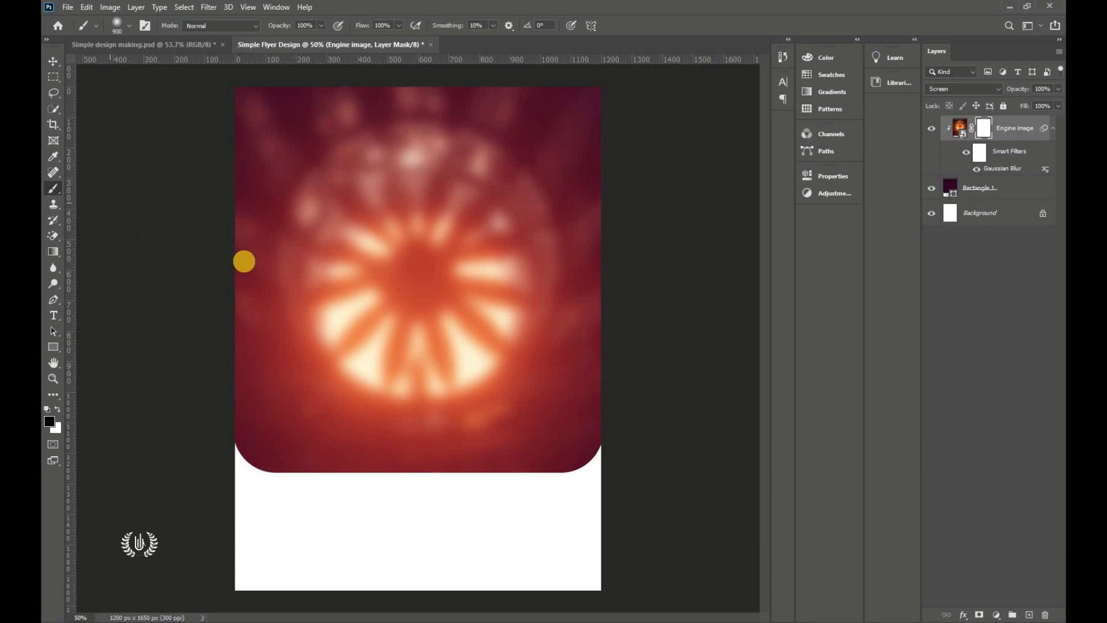
{"action": "left_click", "coordinate": [131, 25]}
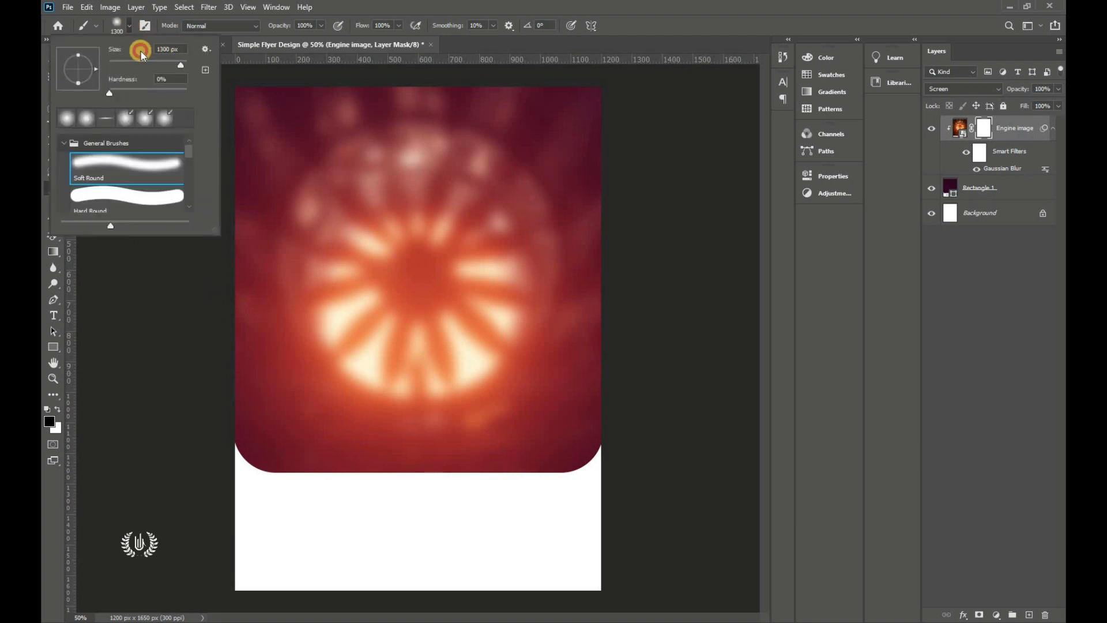
{"action": "type", "text": "1000"}
{"action": "left_click", "coordinate": [129, 26]}
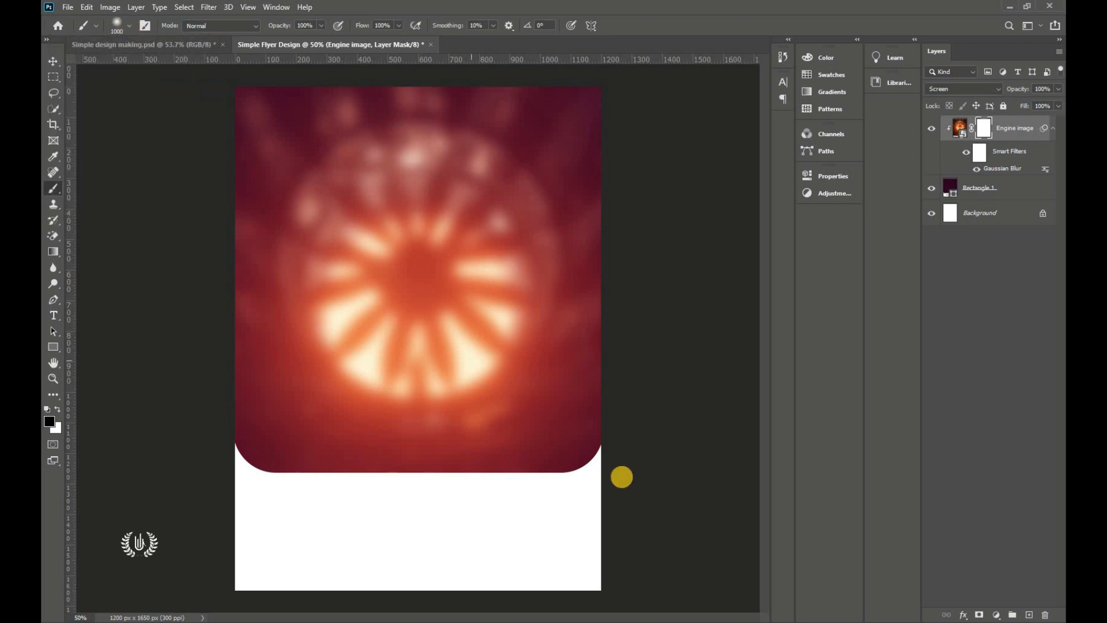
{"action": "scroll", "coordinate": [615, 479], "scroll_direction": "down", "scroll_amount": 2}
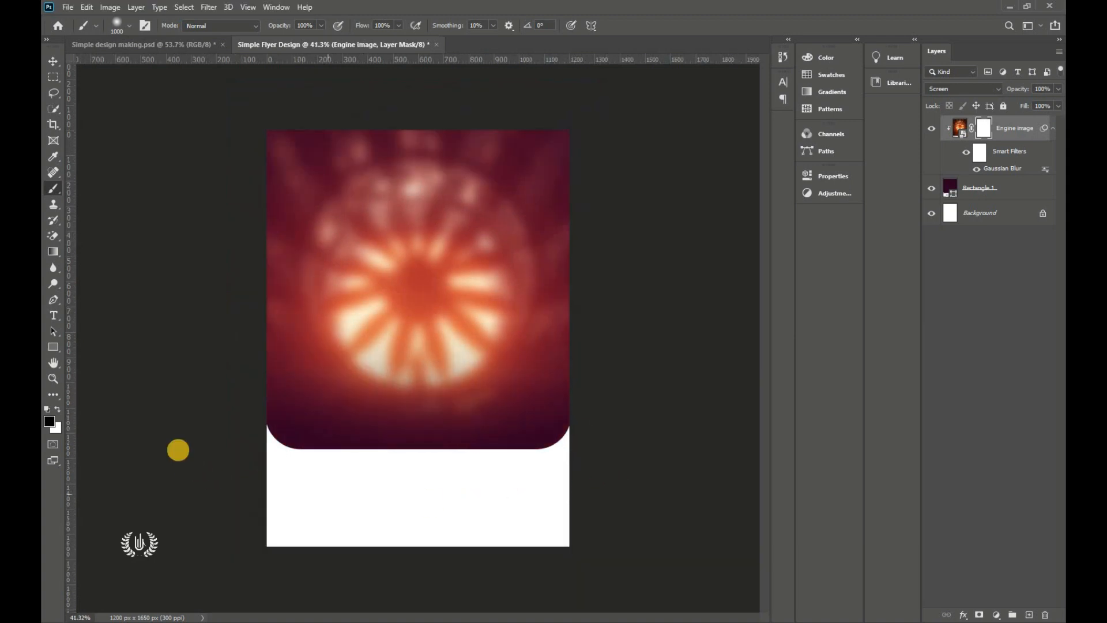
{"action": "mouse_move", "coordinate": [593, 447]}
{"action": "left_mouse_down"}
{"action": "mouse_move", "coordinate": [372, 479]}
{"action": "mouse_move", "coordinate": [146, 353]}
{"action": "left_mouse_up"}
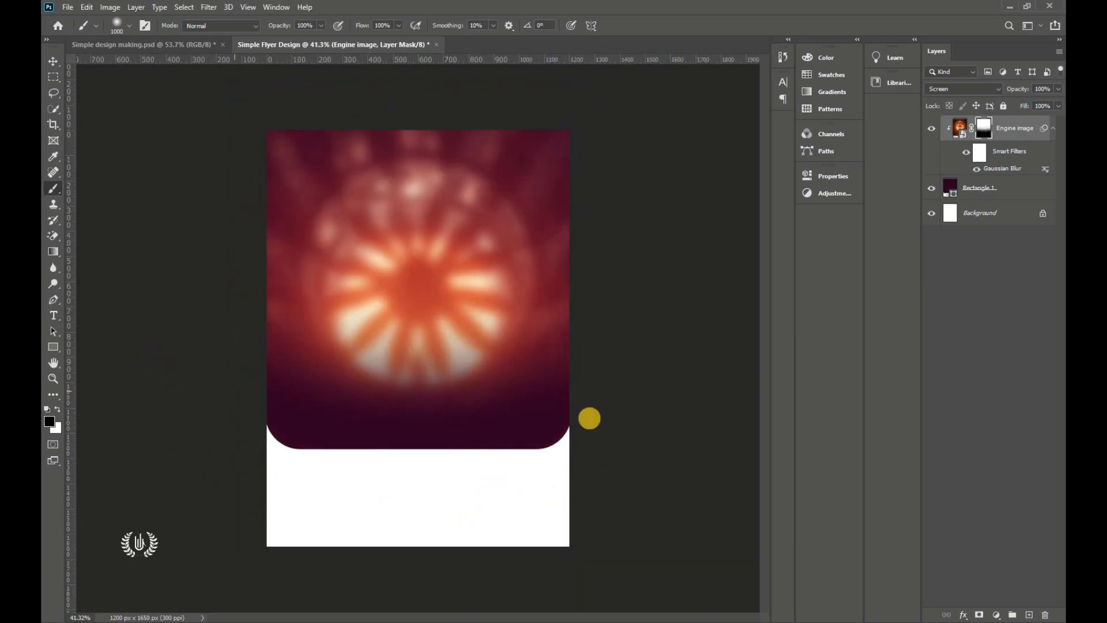
{"action": "left_click_drag", "start_coordinate": [658, 251], "coordinate": [663, 101]}
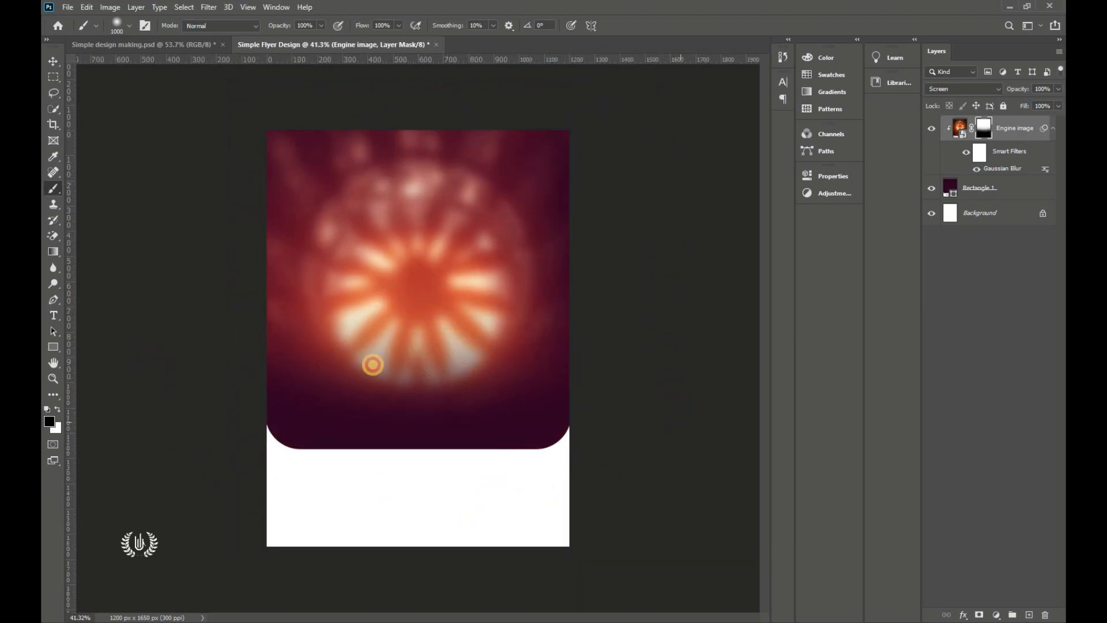
{"action": "left_click_drag", "start_coordinate": [181, 279], "coordinate": [173, 112]}
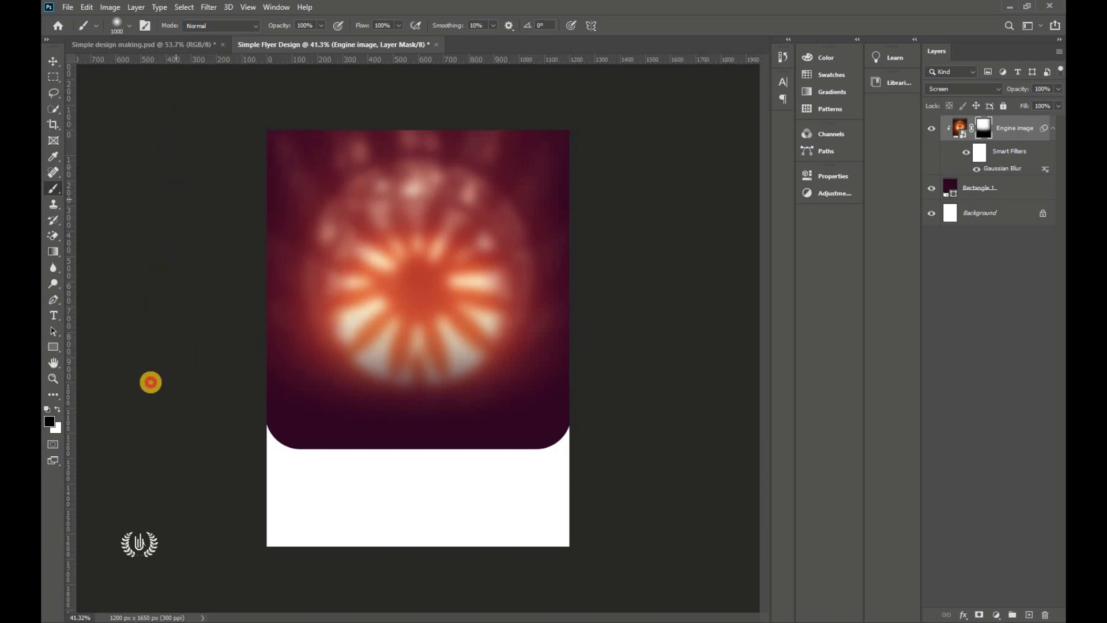
{"action": "scroll", "coordinate": [482, 147], "scroll_direction": "down", "scroll_amount": 2}
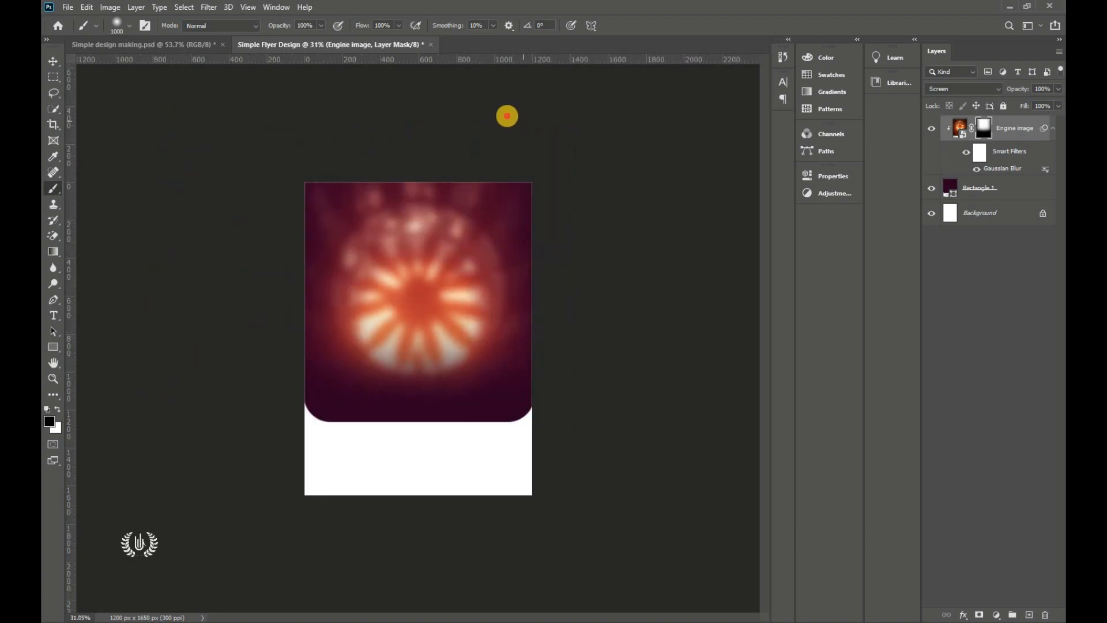
{"action": "mouse_move", "coordinate": [507, 116]}
{"action": "left_mouse_down"}
{"action": "mouse_move", "coordinate": [267, 128]}
{"action": "mouse_move", "coordinate": [517, 130]}
{"action": "mouse_move", "coordinate": [285, 134]}
{"action": "left_mouse_up"}
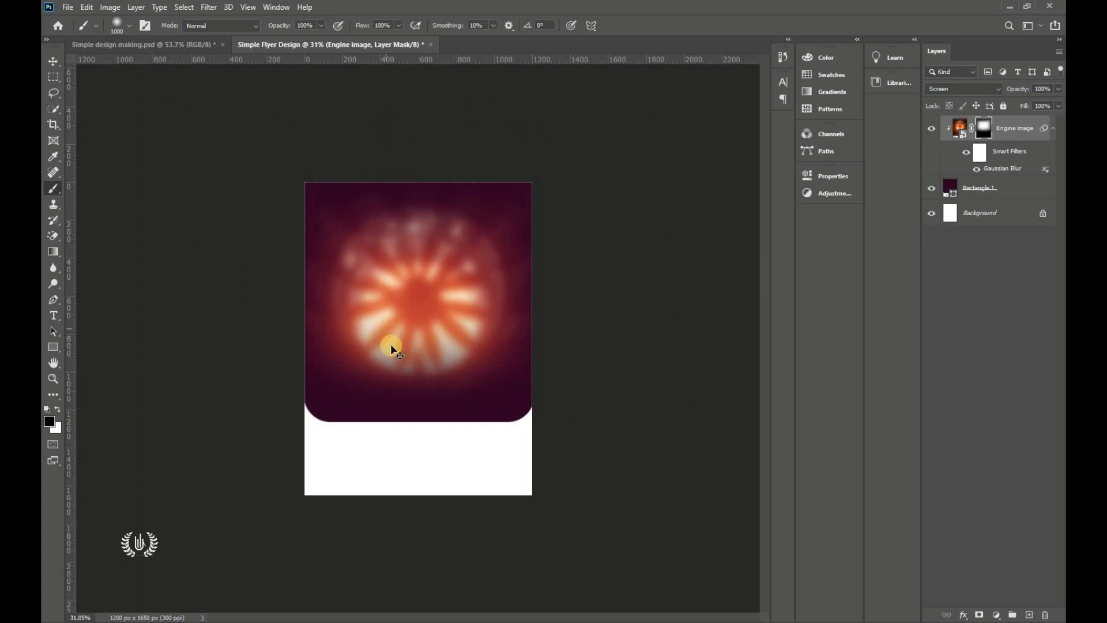
{"action": "key", "text": "ctrl+0"}
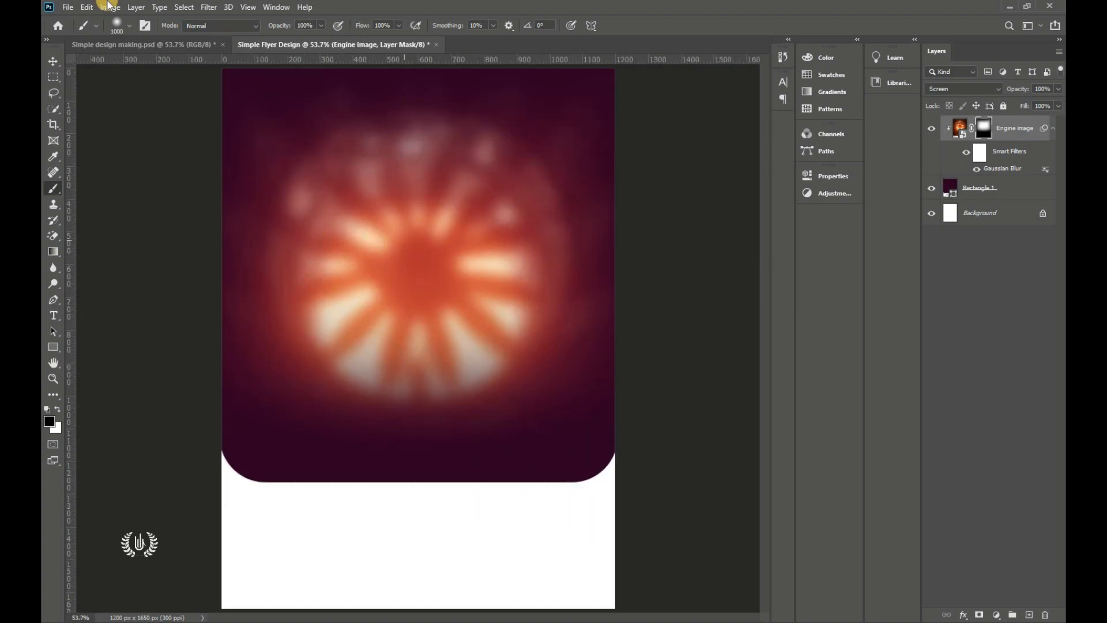
Step: Toggle the Engine mask off and on to compare, leave it enabled, and reselect the layer
{"action": "left_click", "coordinate": [50, 60]}
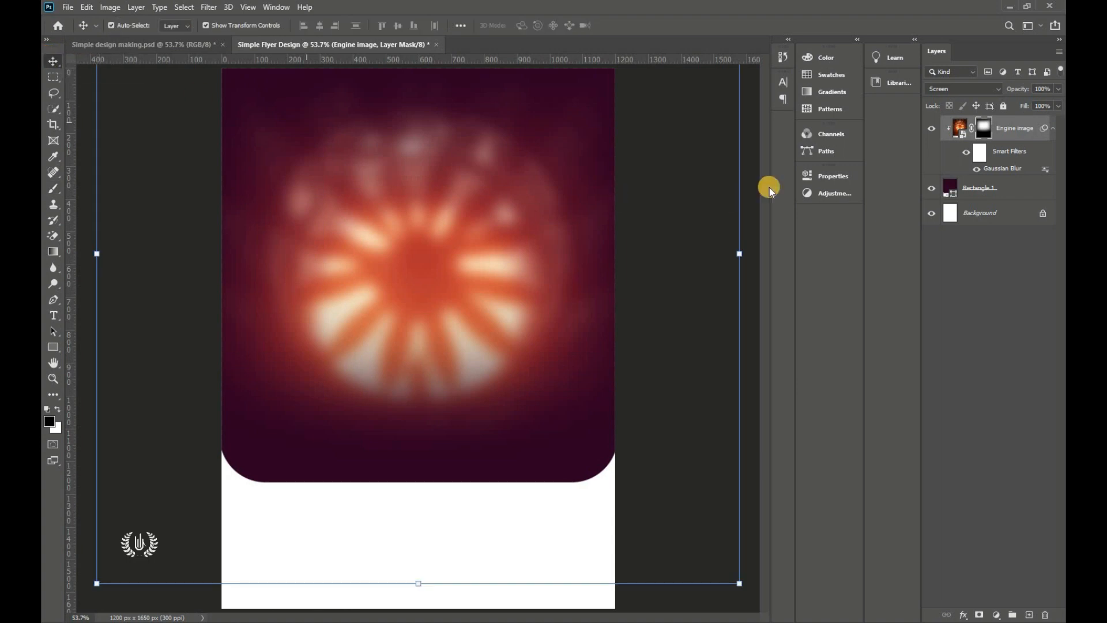
{"action": "left_click", "coordinate": [983, 132], "text": "shift"}
{"action": "left_click", "coordinate": [984, 132], "text": "shift"}
{"action": "left_click", "coordinate": [984, 131], "text": "shift"}
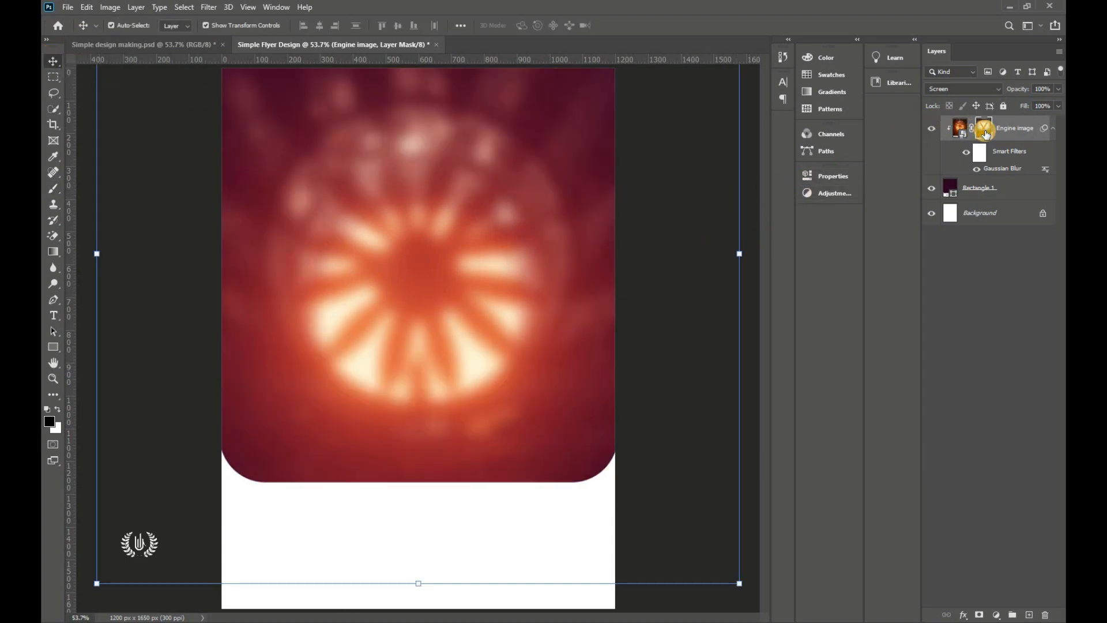
{"action": "left_click", "coordinate": [983, 133], "text": "shift"}
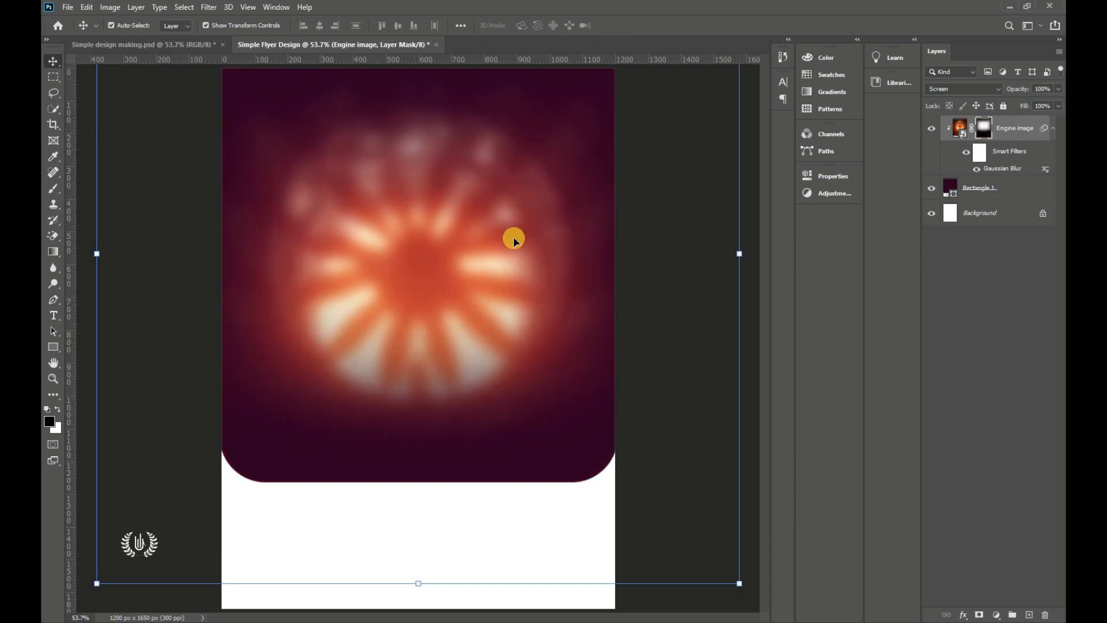
{"action": "left_click", "coordinate": [673, 256]}
{"action": "left_click", "coordinate": [1022, 128]}
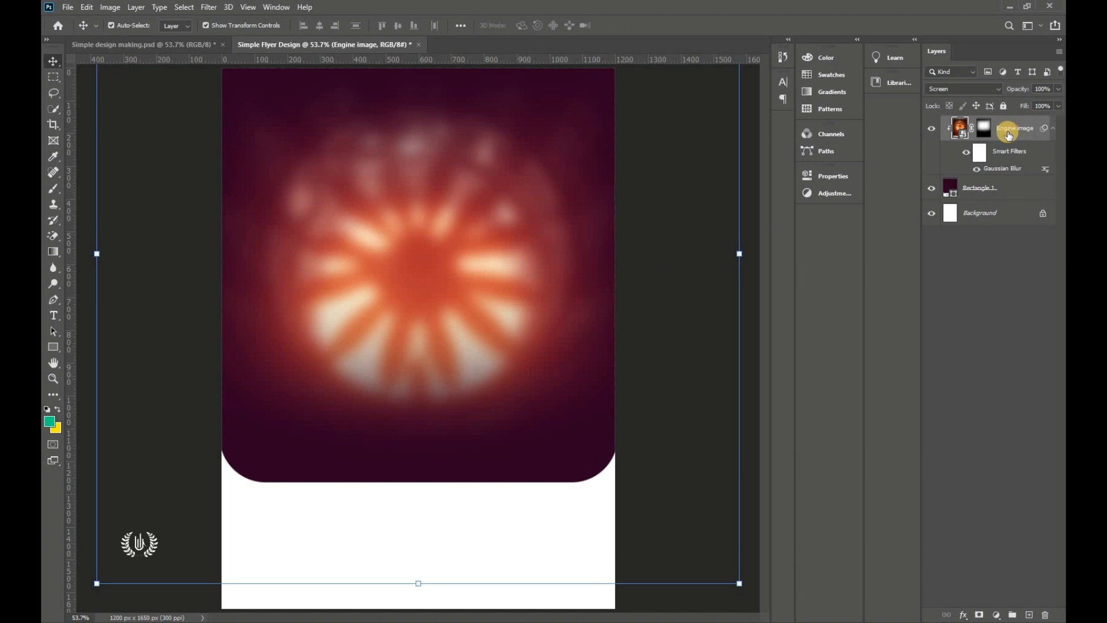
Step: Add a new empty layer and set a soft brush to size 400
{"action": "left_click", "coordinate": [1029, 615]}
{"action": "left_click", "coordinate": [46, 193]}
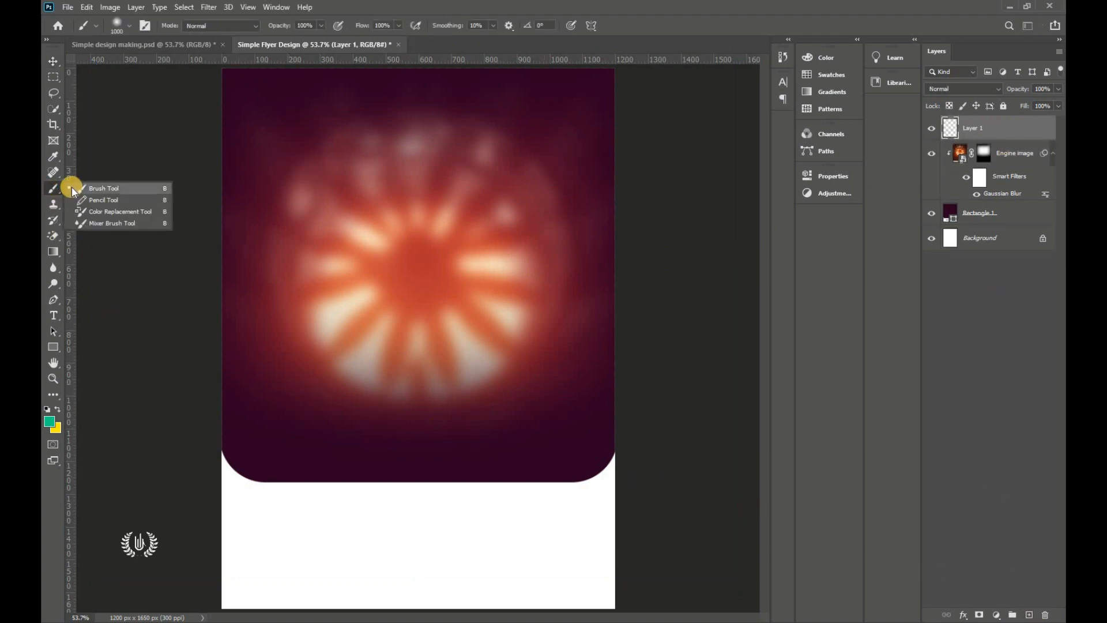
{"action": "left_click", "coordinate": [72, 187]}
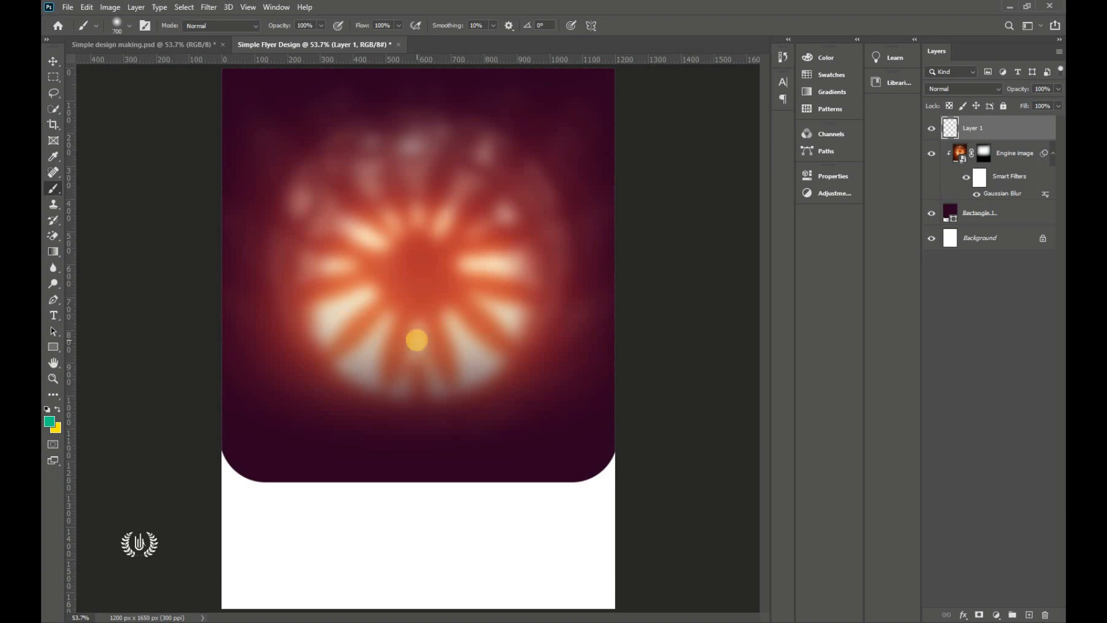
{"action": "key", "text": "bracketleft"}
{"action": "key", "text": "bracketleft"}
{"action": "key", "text": "bracketleft"}
{"action": "key", "text": "bracketleft"}
Step: Choose a pale peach foreground colour and paint one glow dab over the lower centre
{"action": "left_click", "coordinate": [50, 423]}
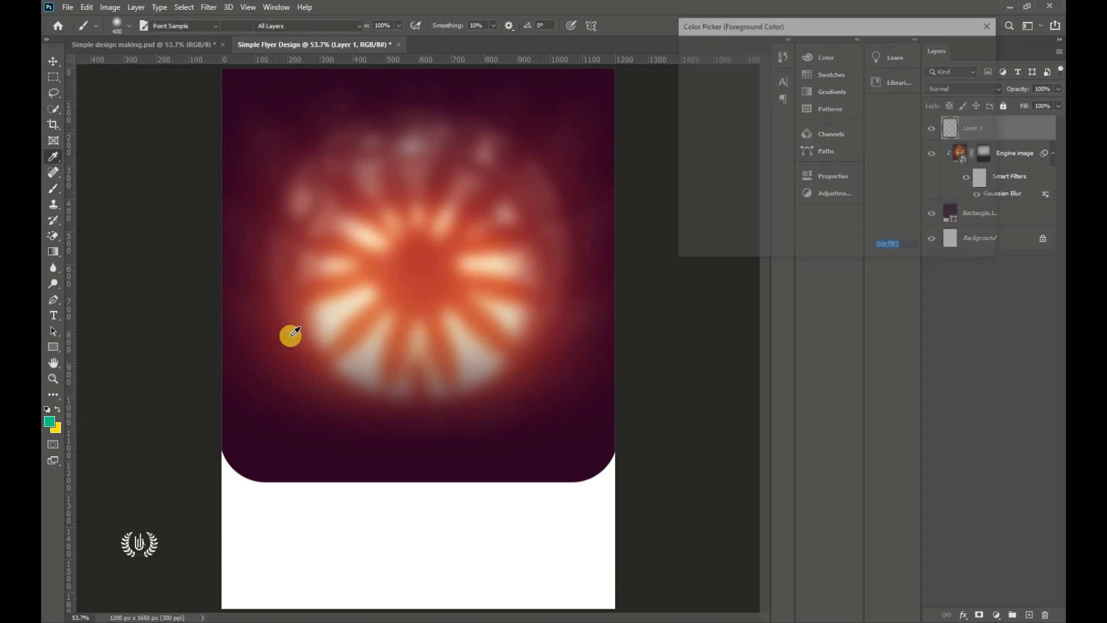
{"action": "left_click", "coordinate": [495, 268]}
{"action": "left_click_drag", "start_coordinate": [724, 60], "coordinate": [708, 45]}
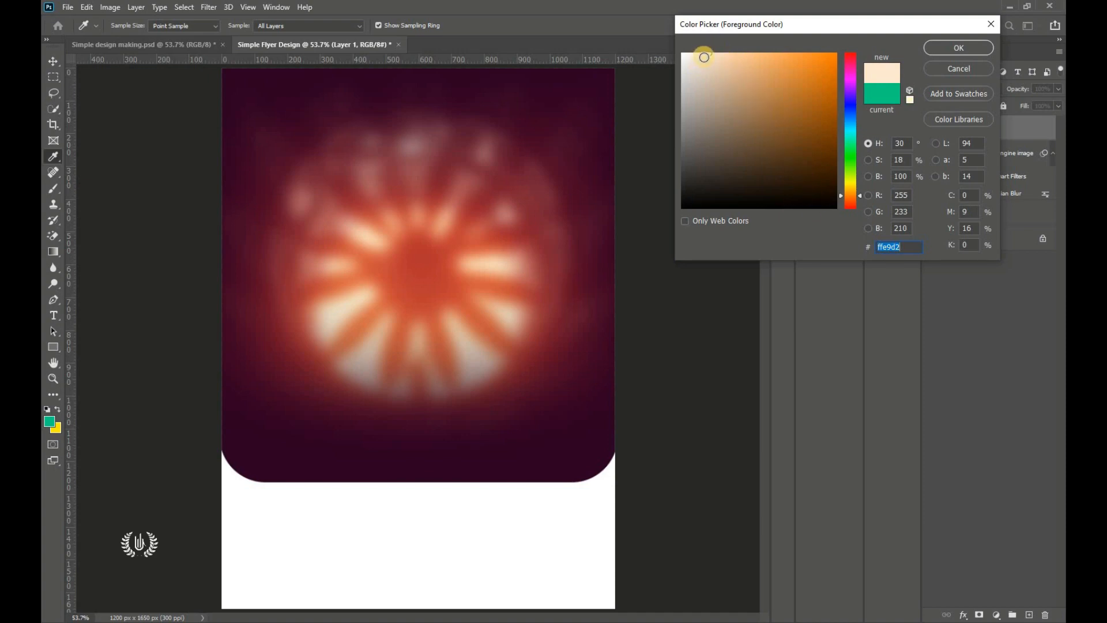
{"action": "left_click", "coordinate": [706, 51]}
{"action": "left_click", "coordinate": [950, 47]}
{"action": "key", "text": "b"}
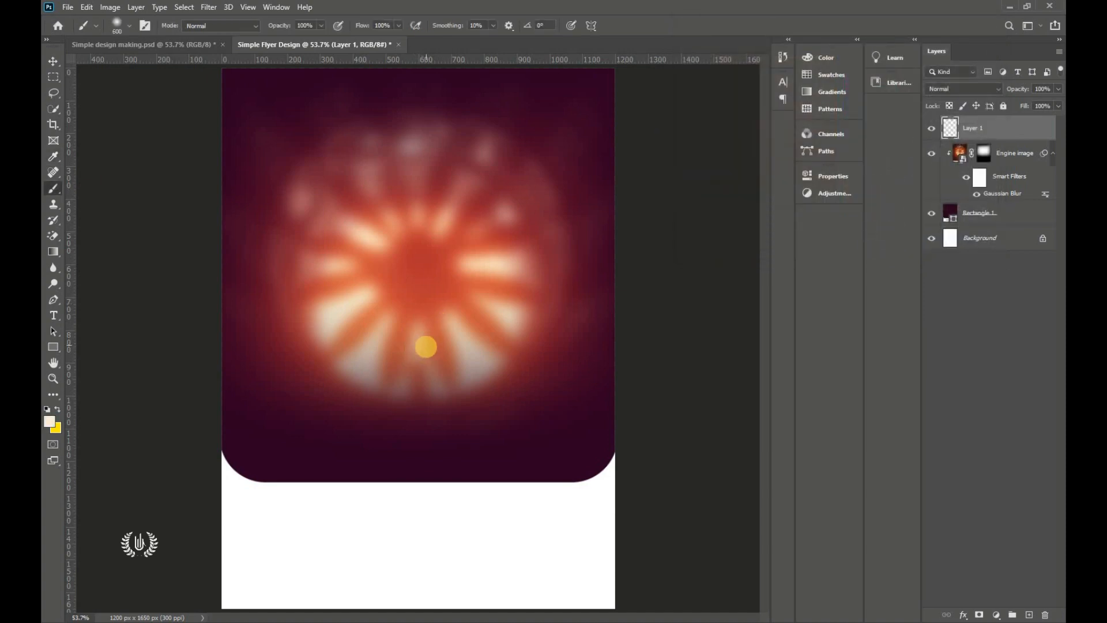
{"action": "left_click", "coordinate": [422, 344]}
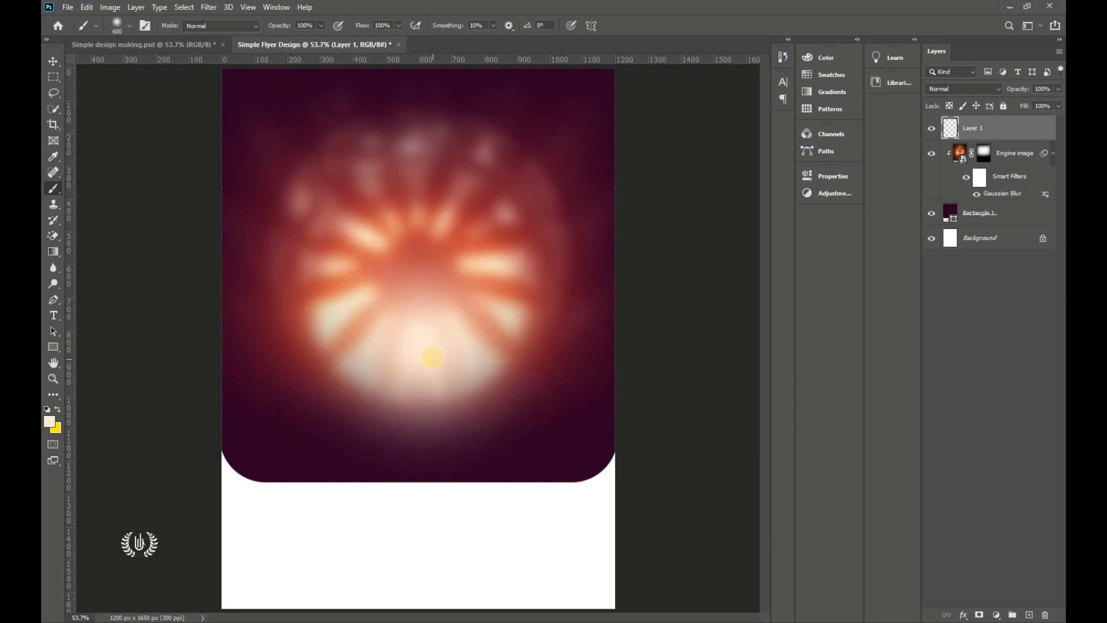
Step: Compare Layer 1 hidden and shown, then set its blend mode to Screen
{"action": "left_click", "coordinate": [51, 61]}
{"action": "left_click", "coordinate": [930, 128]}
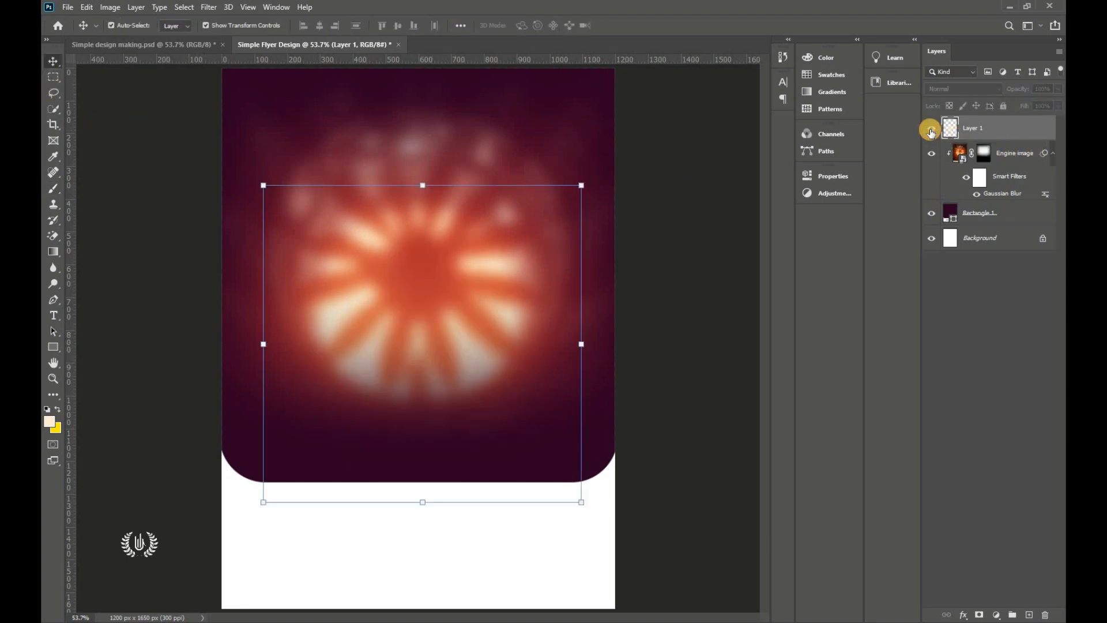
{"action": "left_click", "coordinate": [930, 130]}
{"action": "left_click", "coordinate": [954, 87]}
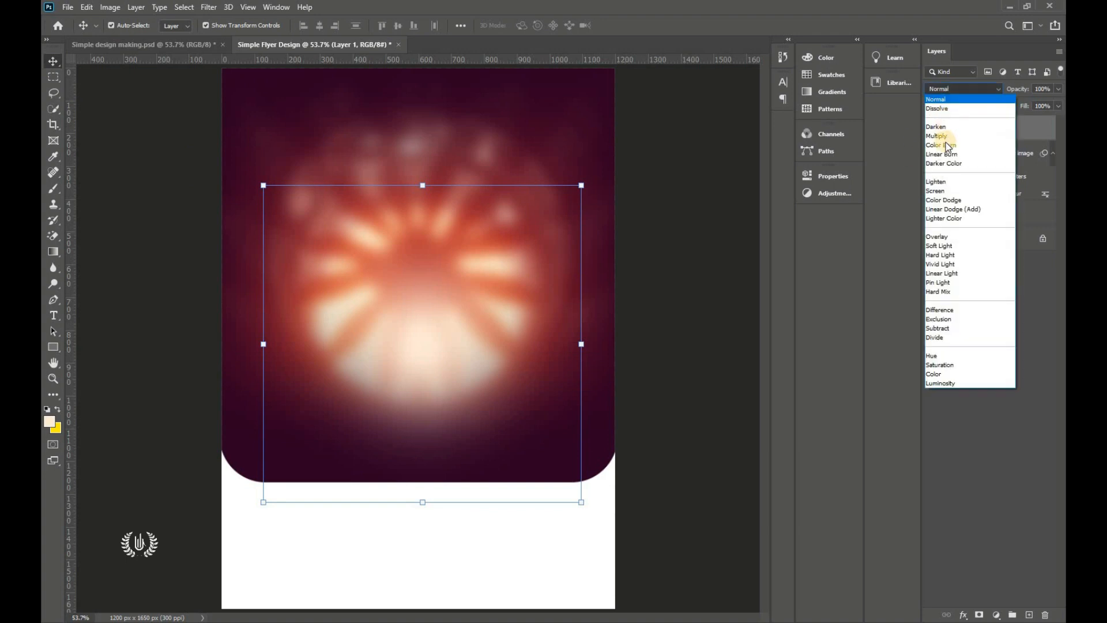
{"action": "left_click", "coordinate": [669, 241]}
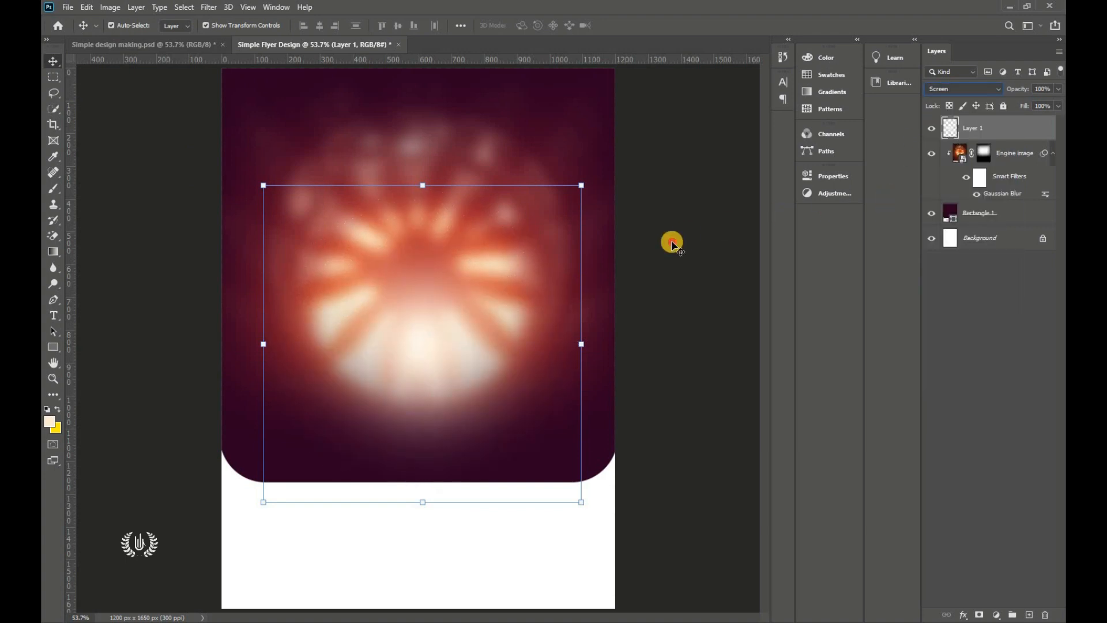
{"action": "left_click", "coordinate": [669, 241]}
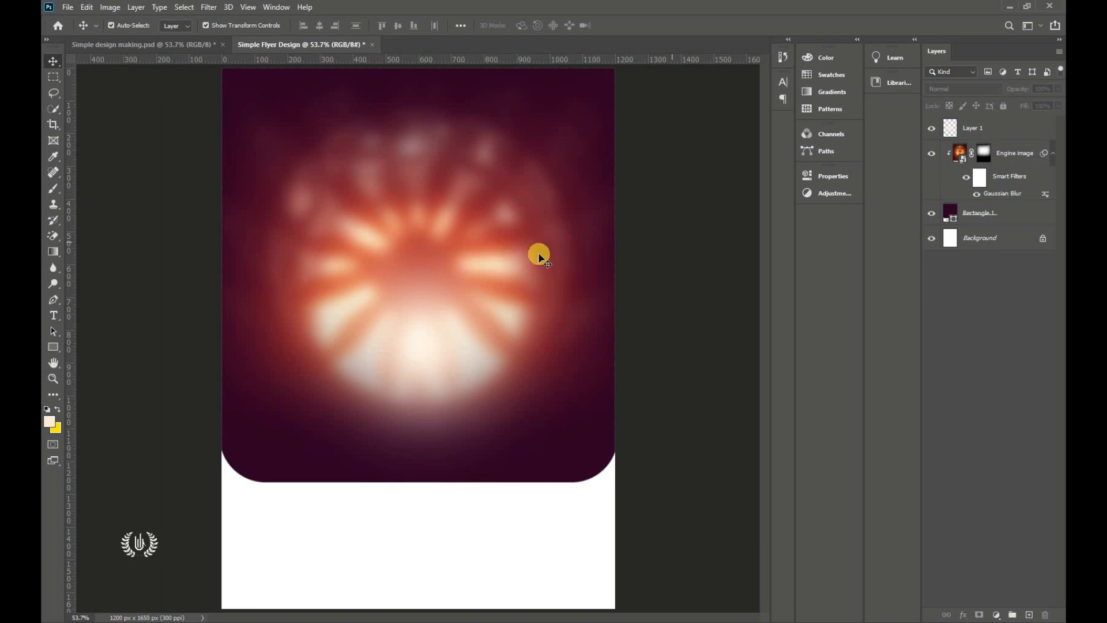
{"action": "left_click", "coordinate": [1017, 130]}
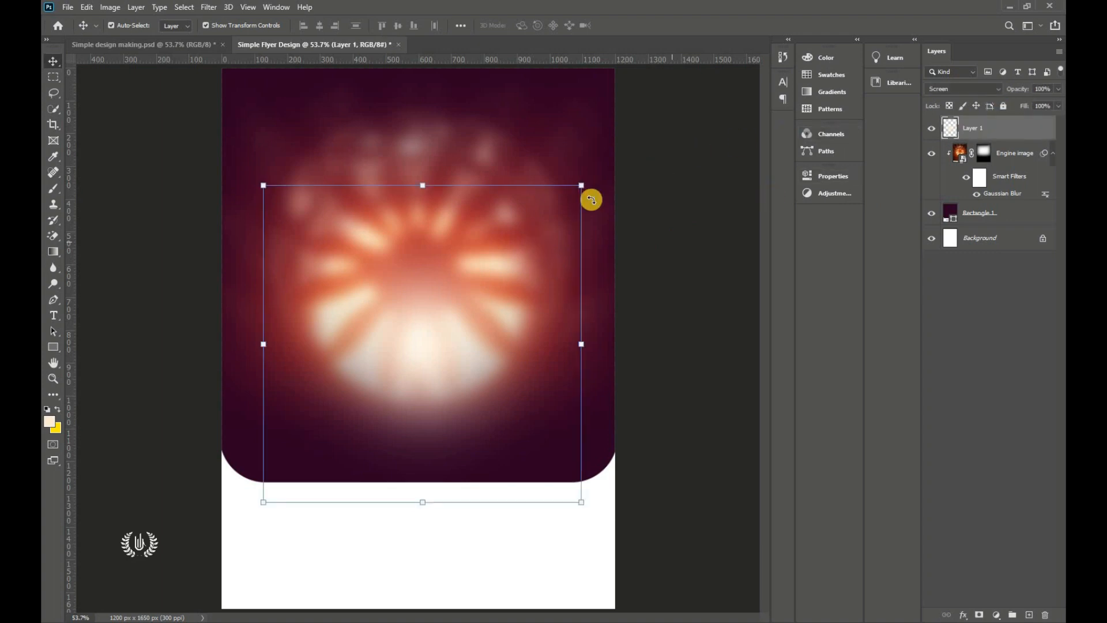
{"action": "left_click", "coordinate": [65, 8]}
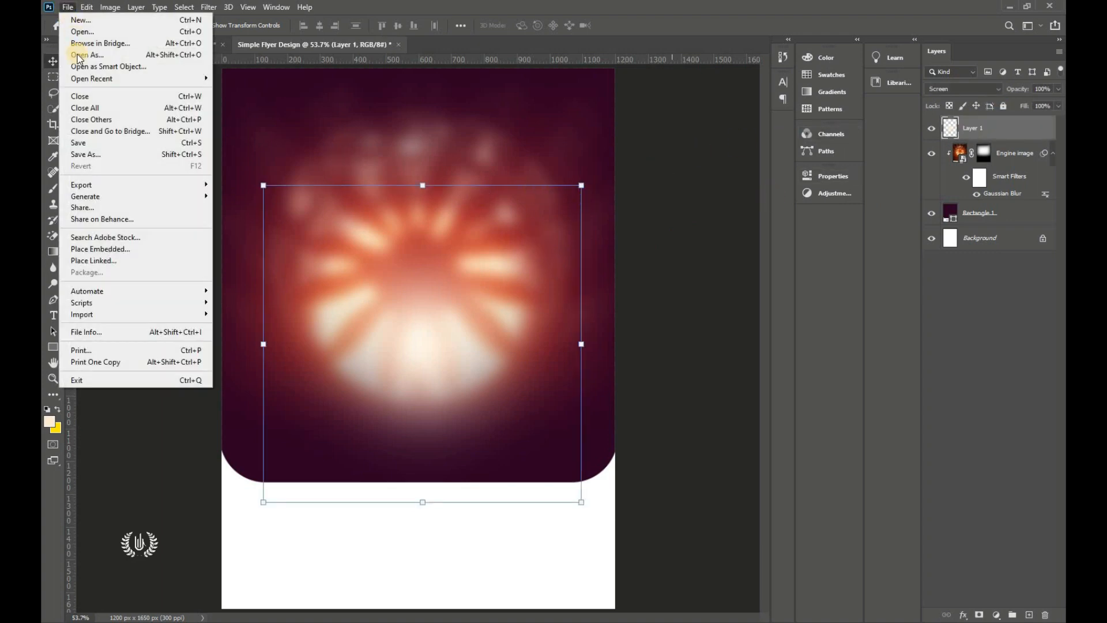
Step: Place the PAPER TEXTURE image as embedded and flip it horizontally
{"action": "left_click", "coordinate": [80, 245]}
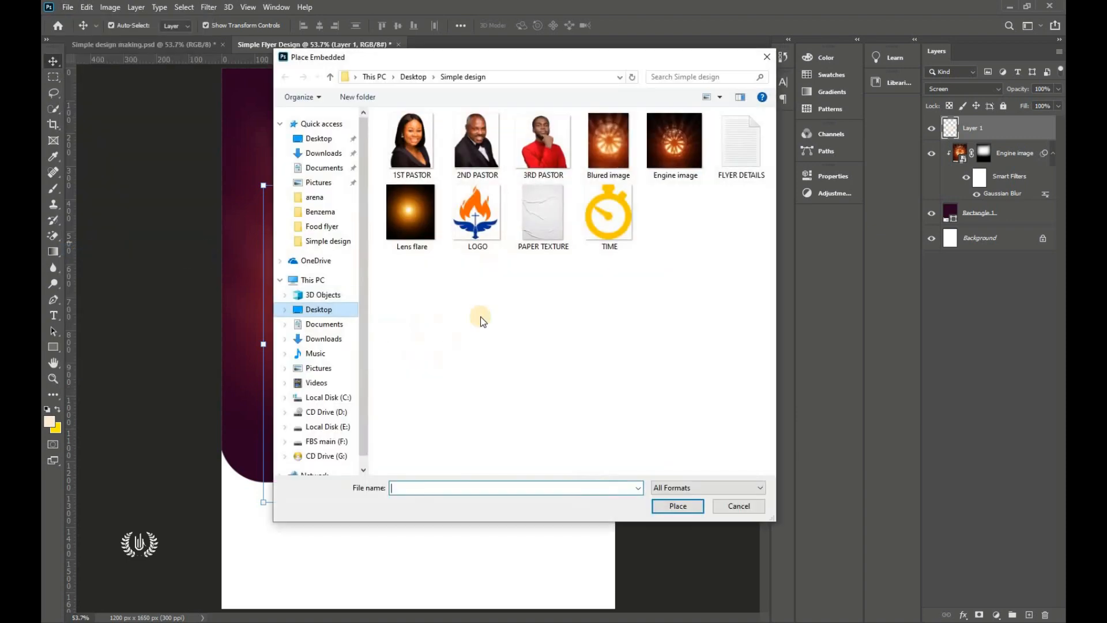
{"action": "left_click", "coordinate": [548, 234]}
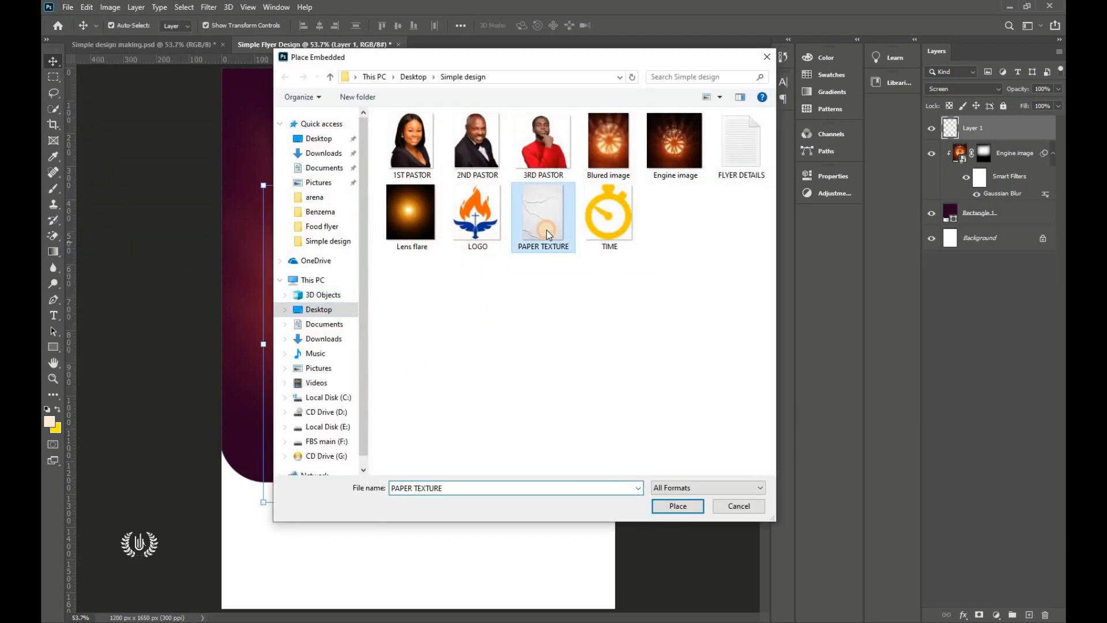
{"action": "left_click", "coordinate": [677, 506]}
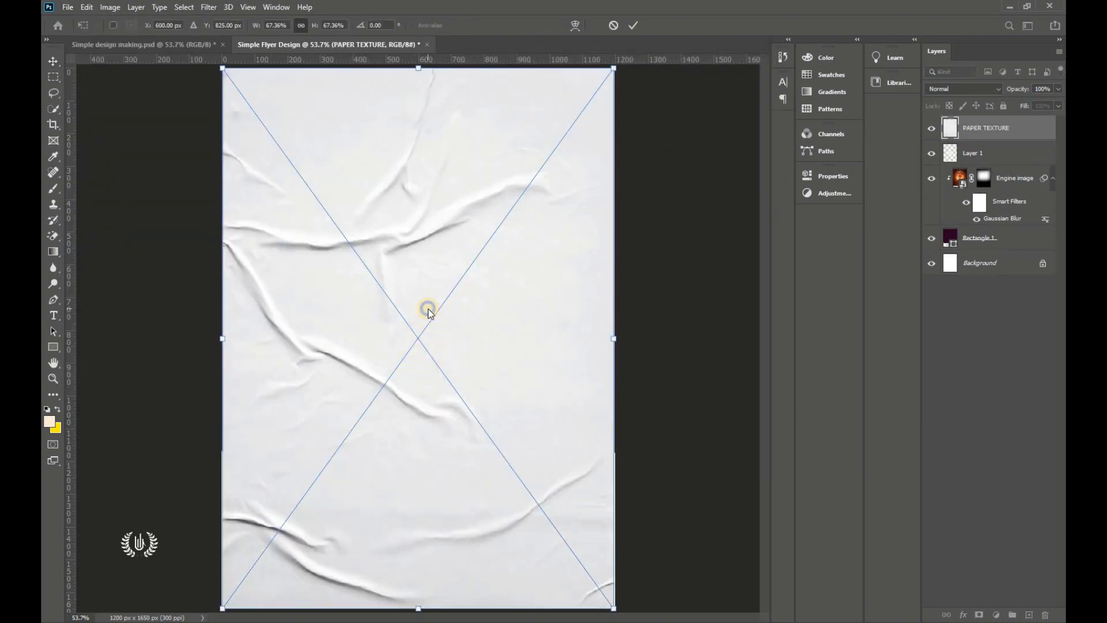
{"action": "right_click", "coordinate": [428, 310]}
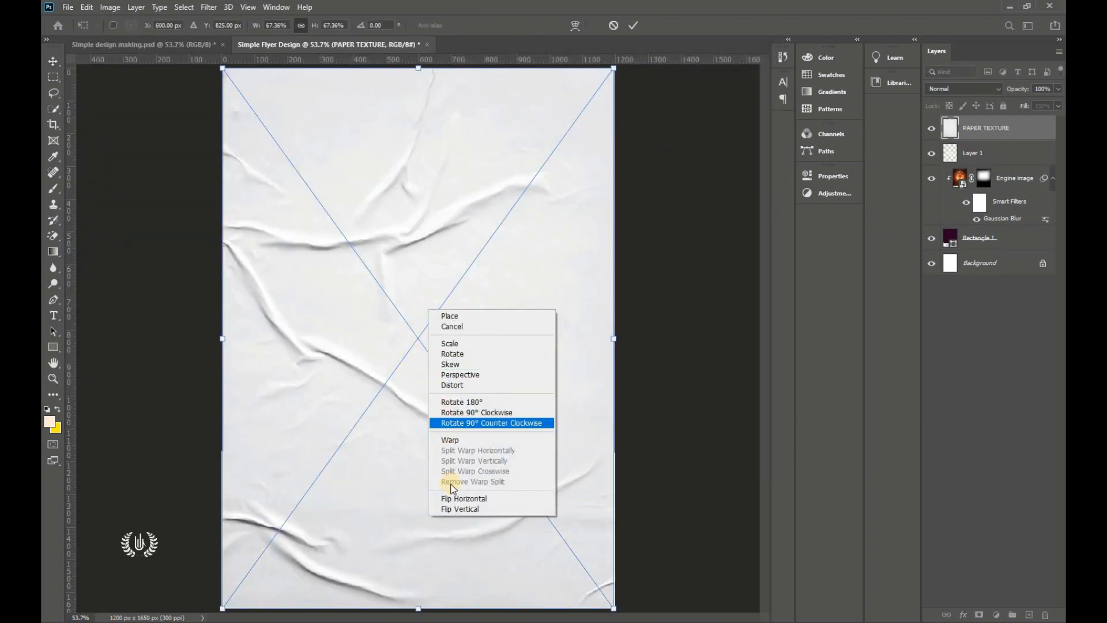
{"action": "left_click", "coordinate": [455, 499]}
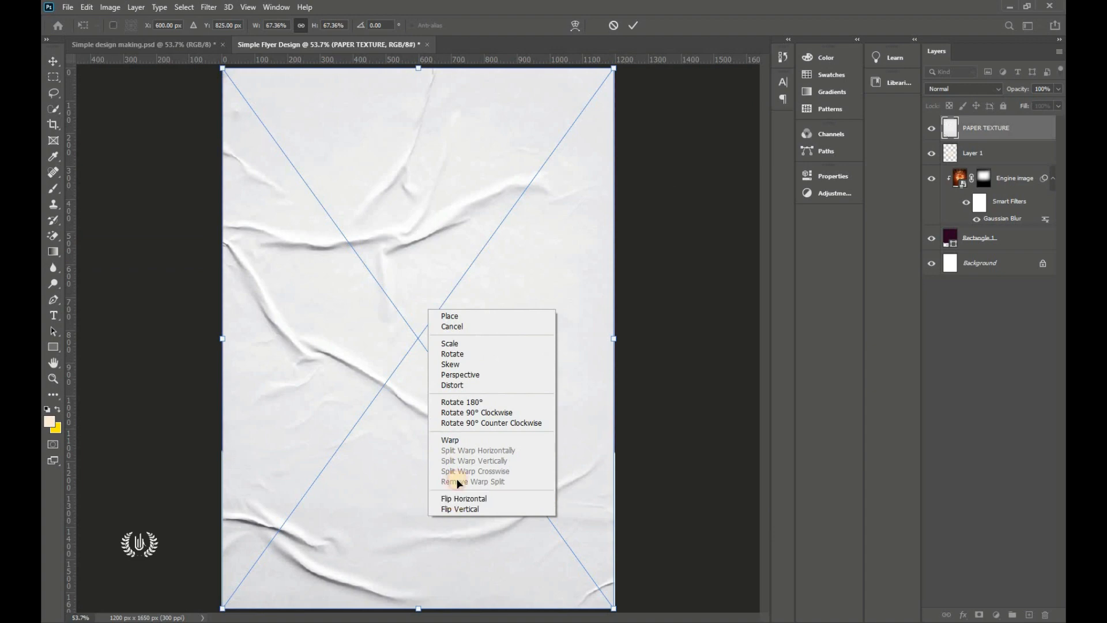
{"action": "left_click", "coordinate": [633, 28]}
Step: Move PAPER TEXTURE just above Background, stretch it slightly, and set its opacity to 30%
{"action": "left_click_drag", "start_coordinate": [1025, 129], "coordinate": [1014, 252]}
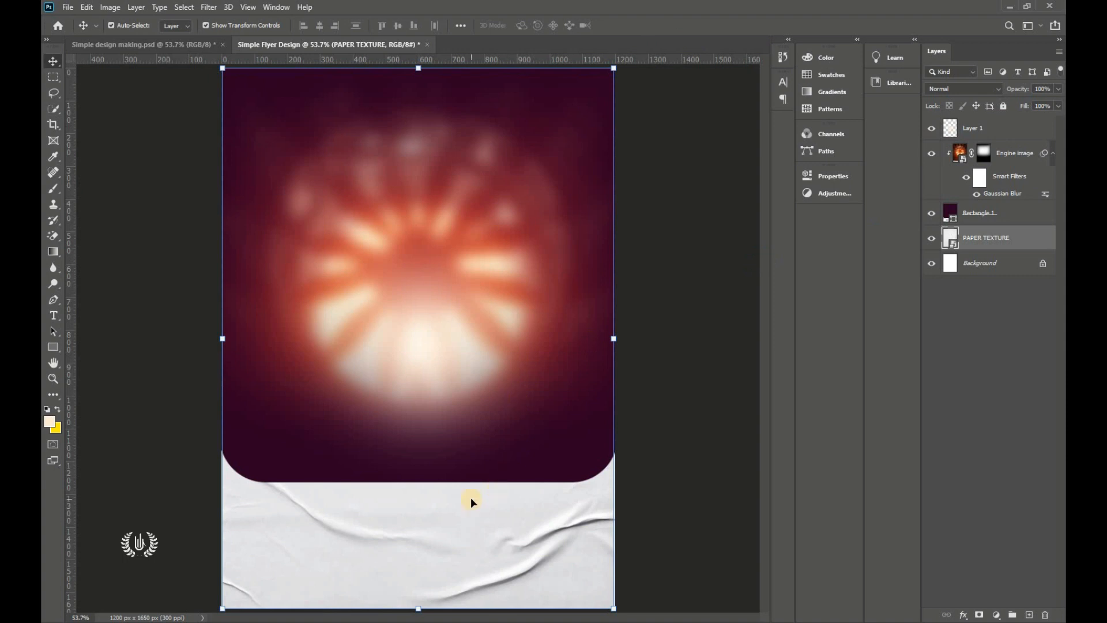
{"action": "left_click_drag", "start_coordinate": [467, 501], "coordinate": [444, 525]}
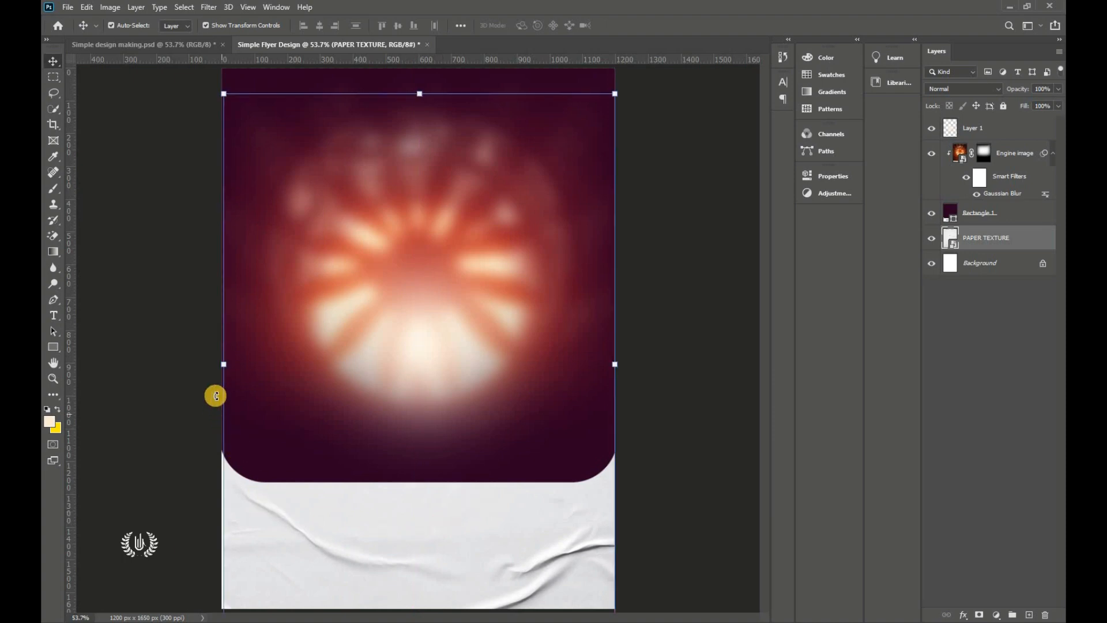
{"action": "left_click_drag", "start_coordinate": [224, 365], "coordinate": [220, 366]}
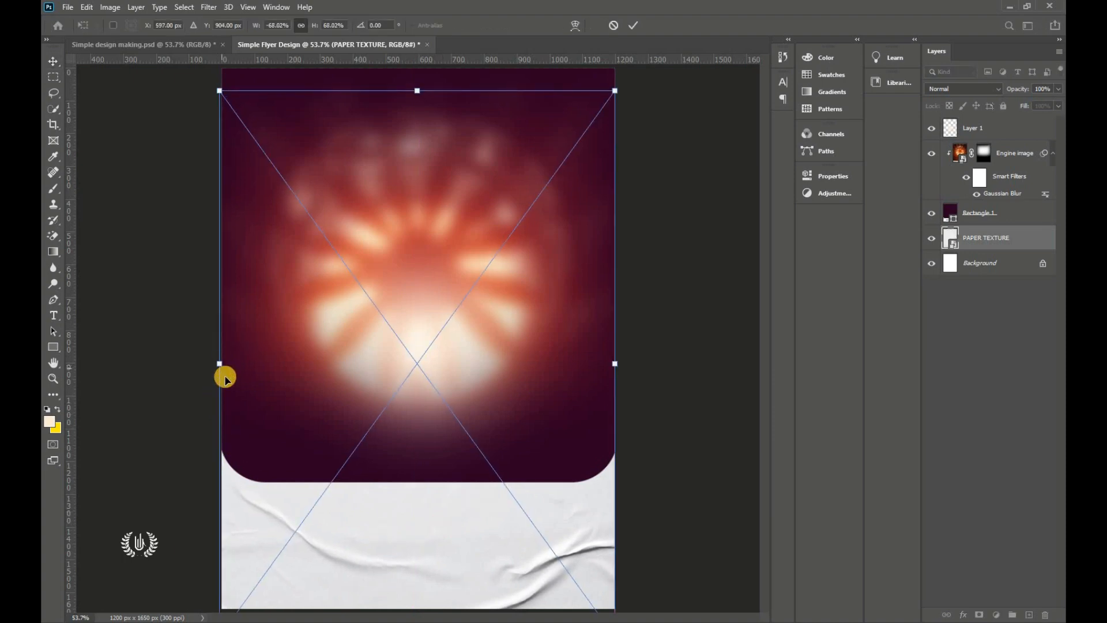
{"action": "left_click", "coordinate": [636, 28]}
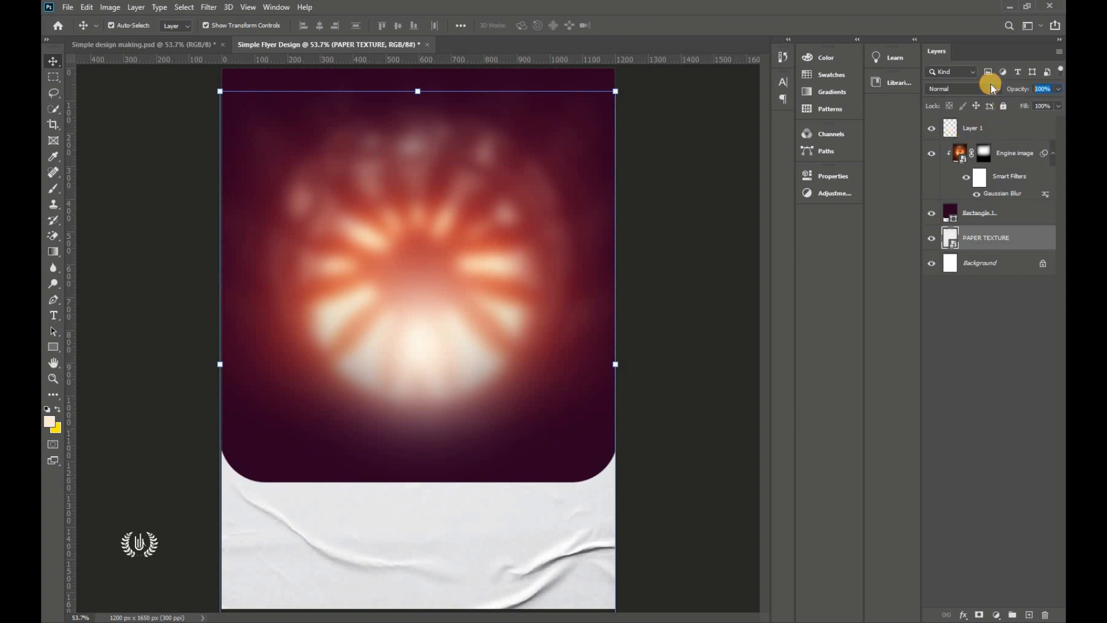
{"action": "type", "text": "20"}
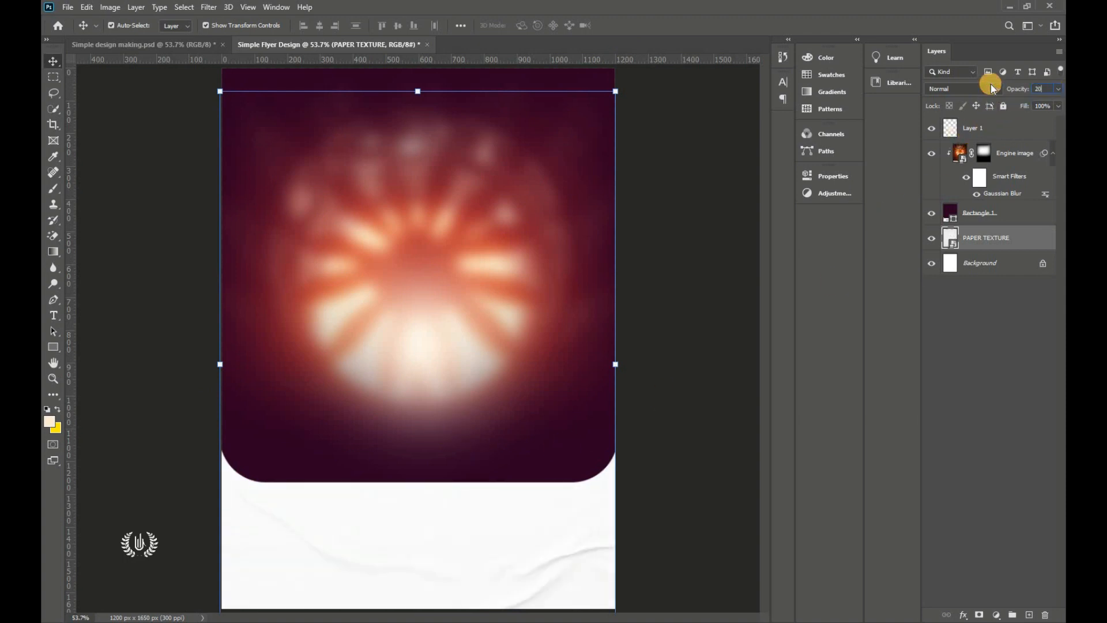
{"action": "left_click", "coordinate": [1032, 88]}
{"action": "type", "text": "30"}
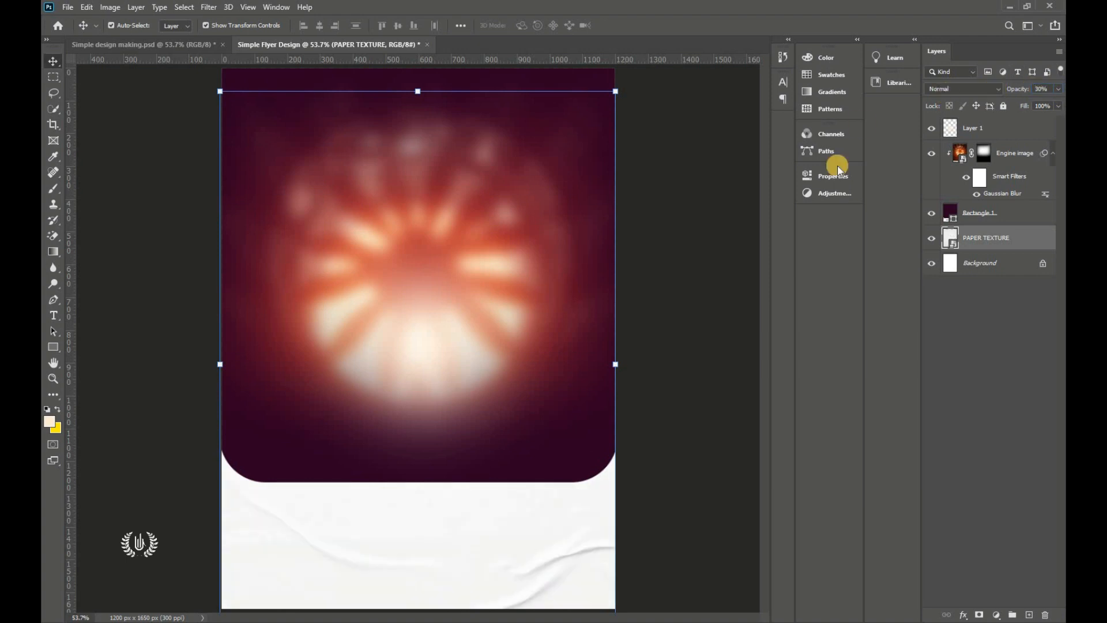
{"action": "left_click", "coordinate": [722, 342]}
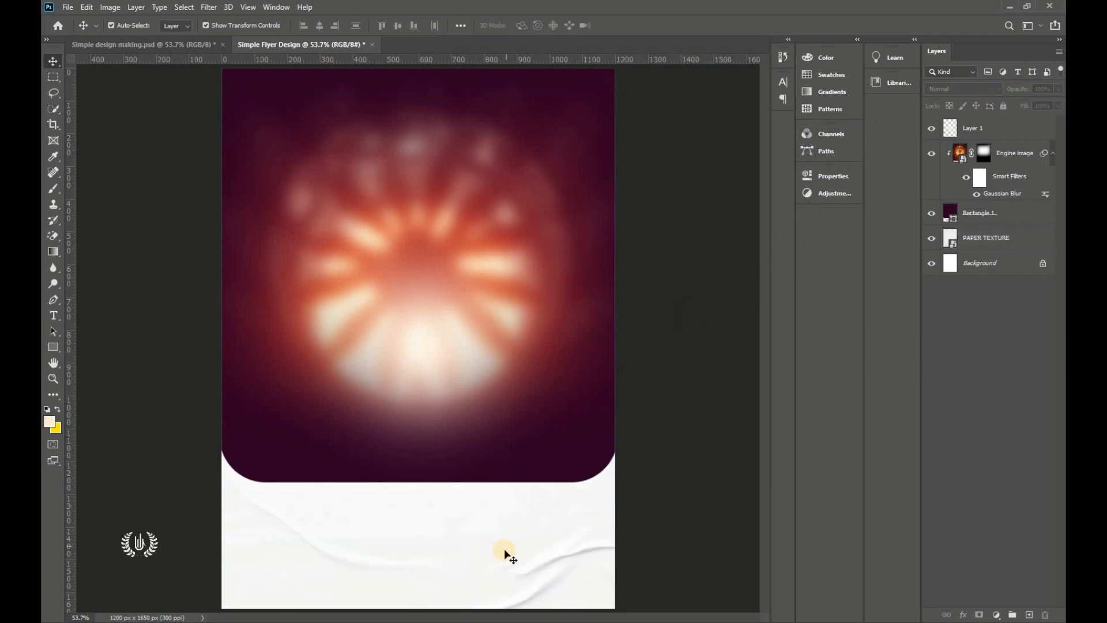
Step: Group the layers from Layer 1 through PAPER TEXTURE into a group named BACKGROUND
{"action": "left_click", "coordinate": [1016, 241]}
{"action": "left_click", "coordinate": [1001, 130], "text": "shift"}
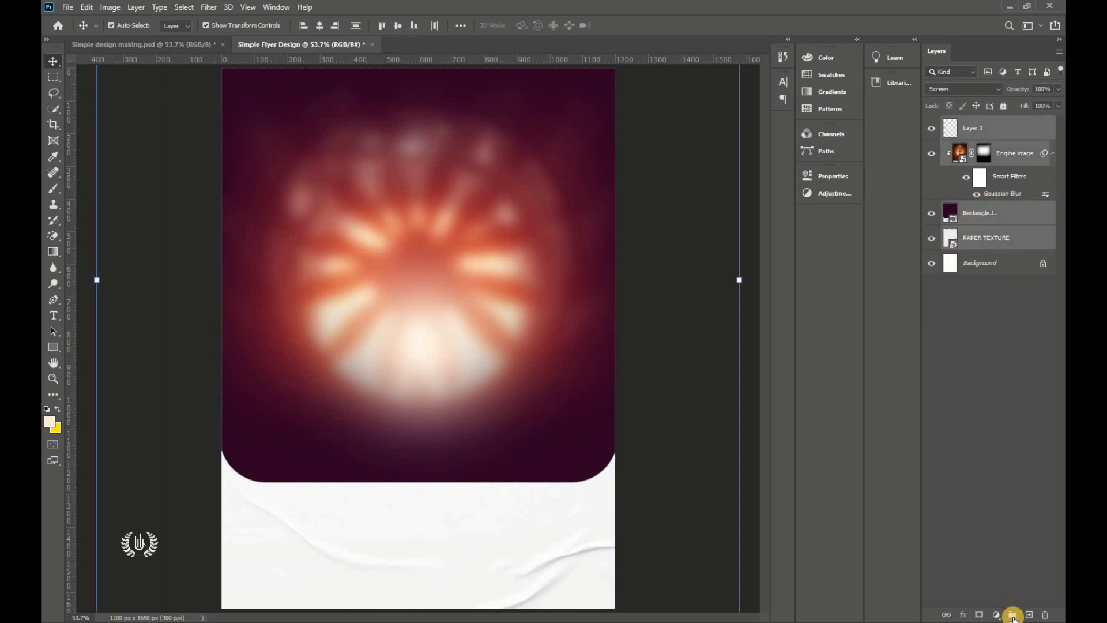
{"action": "left_click", "coordinate": [1013, 615]}
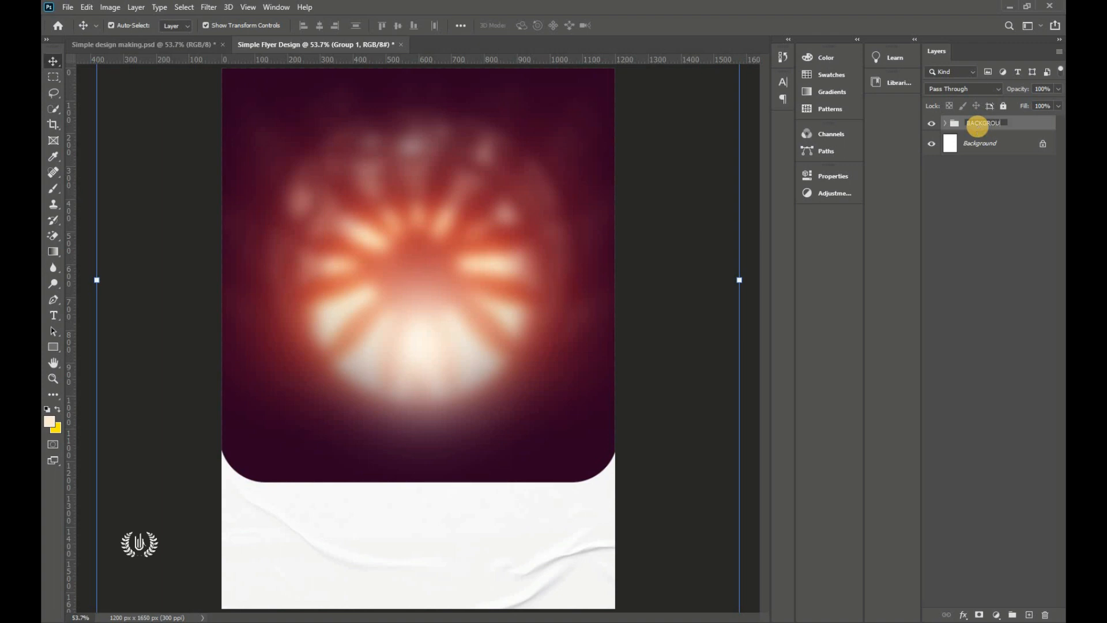
Step: Expand the BACKGROUND group and briefly hide, then reshow, the Engine image layer
{"action": "left_click", "coordinate": [666, 305]}
{"action": "left_click", "coordinate": [542, 112]}
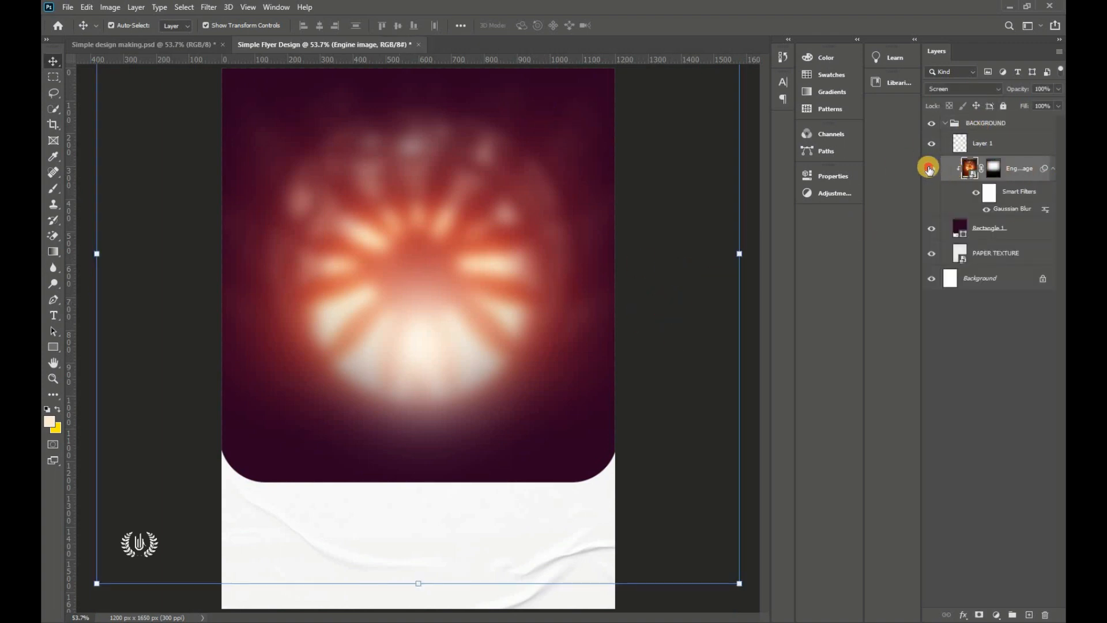
{"action": "left_click", "coordinate": [930, 169]}
{"action": "left_click", "coordinate": [930, 169]}
{"action": "left_click", "coordinate": [70, 7]}
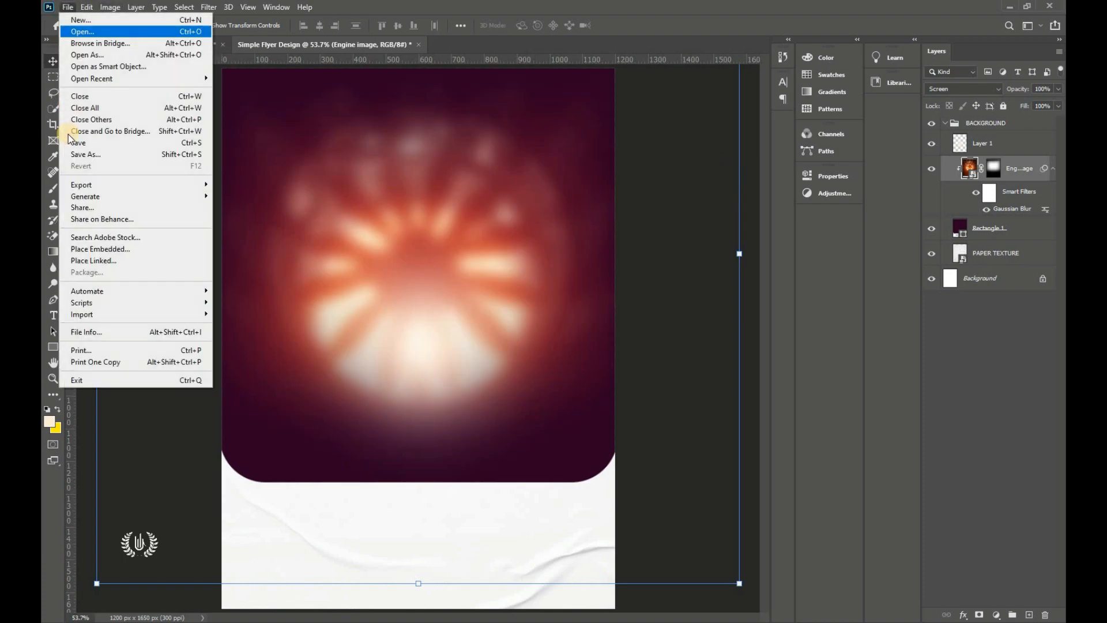
Step: Place the blurred image, commit it, then delete its layer
{"action": "left_click", "coordinate": [123, 249]}
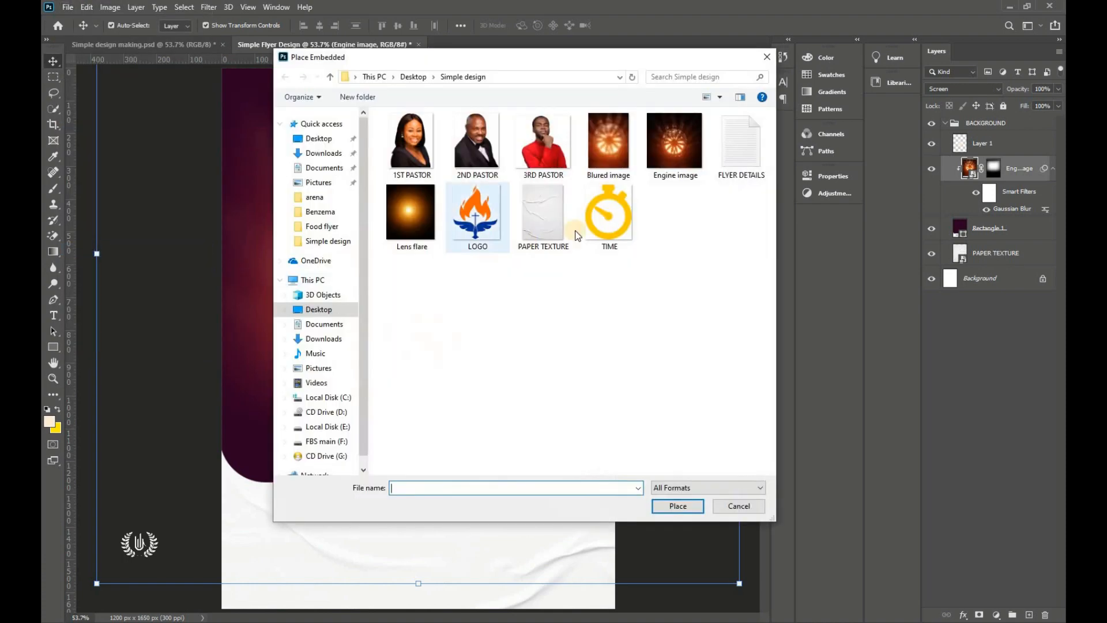
{"action": "left_click", "coordinate": [678, 505]}
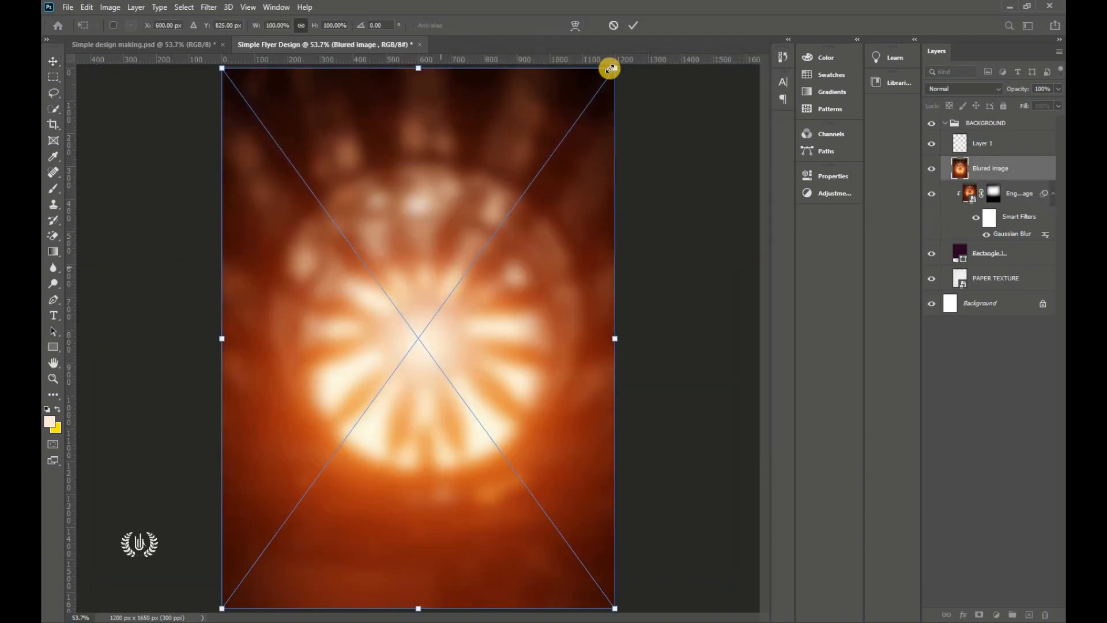
{"action": "left_click", "coordinate": [632, 24]}
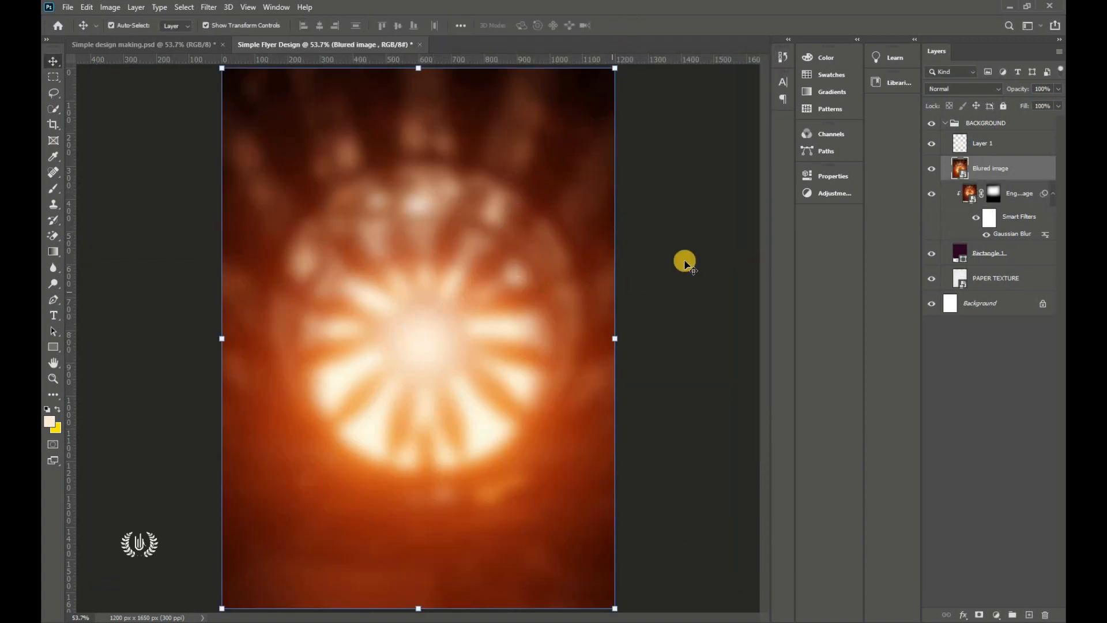
{"action": "left_click_drag", "start_coordinate": [1014, 174], "coordinate": [1045, 614]}
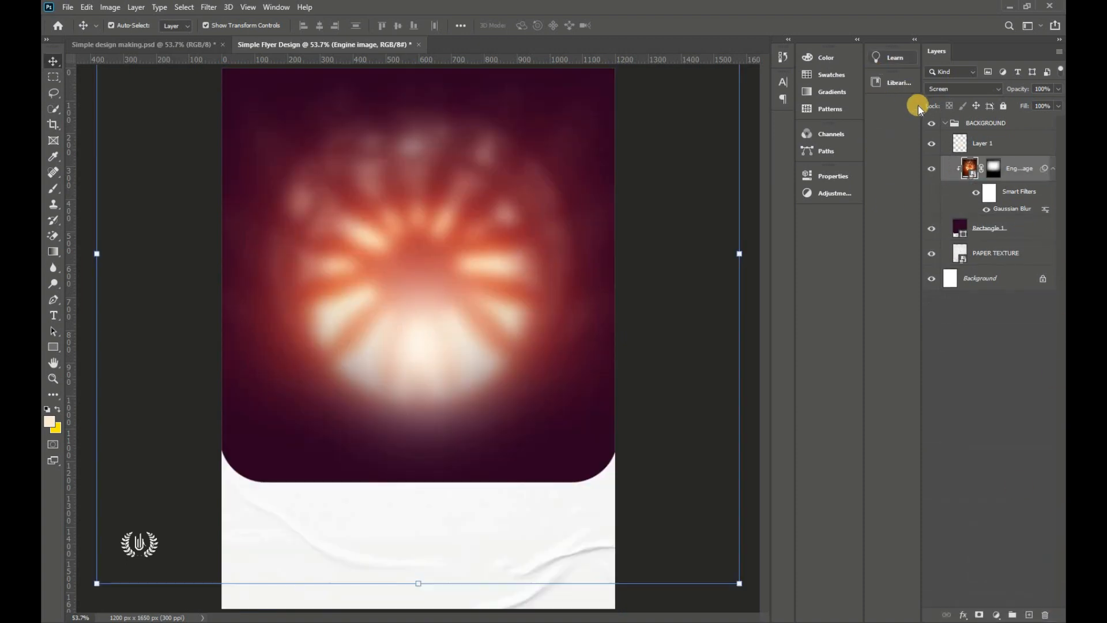
Step: Select and collapse the BACKGROUND group, then begin placing the next embedded image
{"action": "left_click", "coordinate": [951, 123]}
{"action": "left_click", "coordinate": [944, 123]}
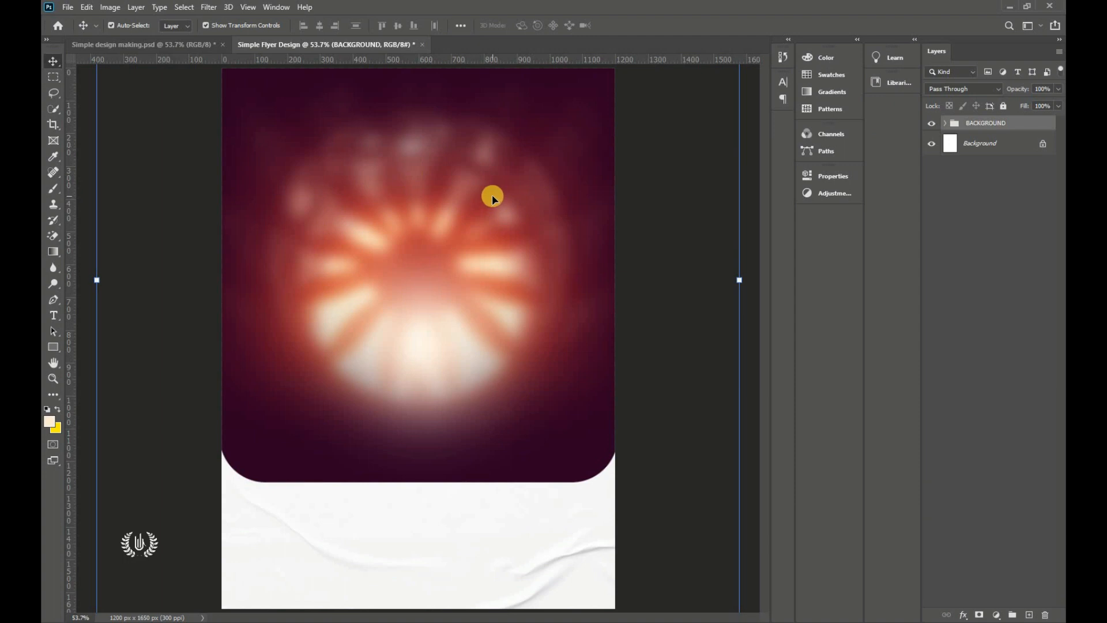
{"action": "left_click", "coordinate": [67, 7]}
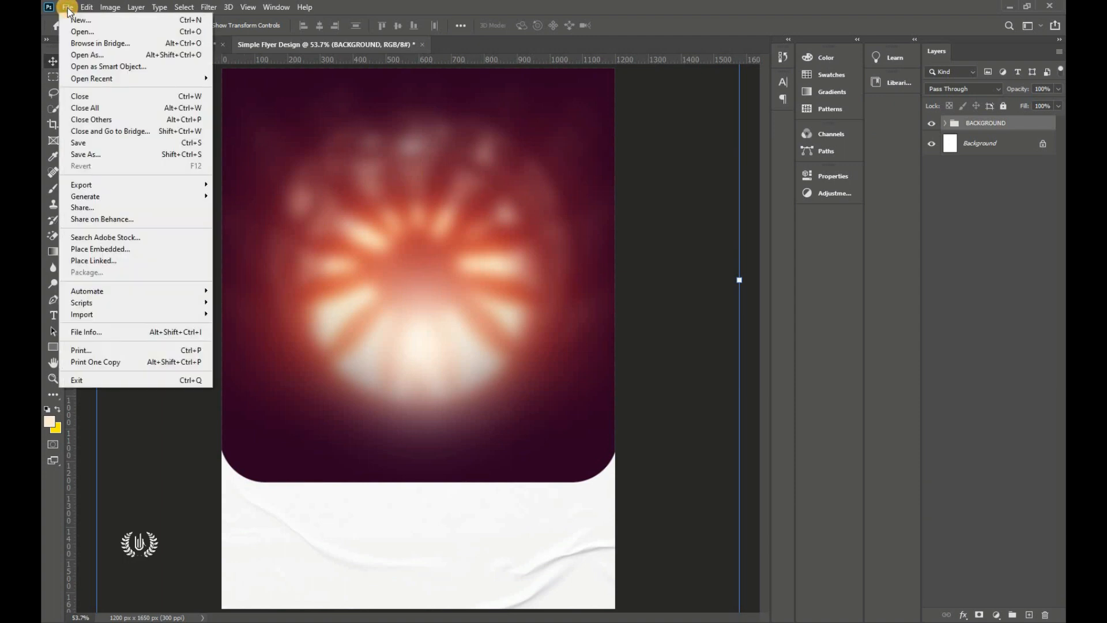
{"action": "left_click", "coordinate": [109, 249]}
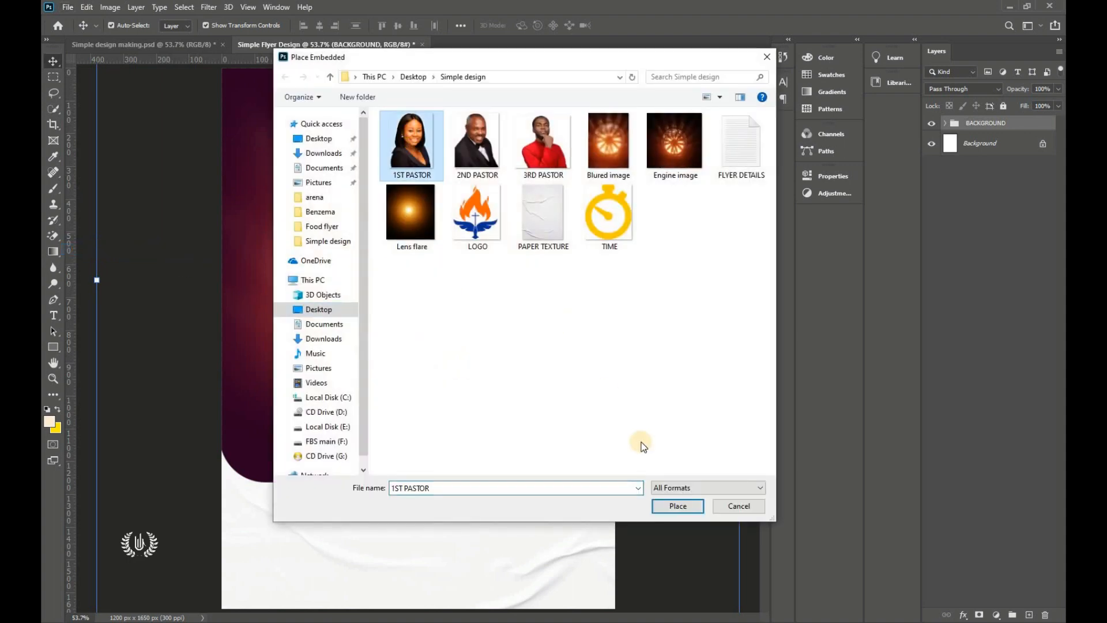
Step: Place 1ST PASTOR, scale it to about 9% near the panel's bottom centre, and add a layer mask
{"action": "left_click", "coordinate": [678, 506]}
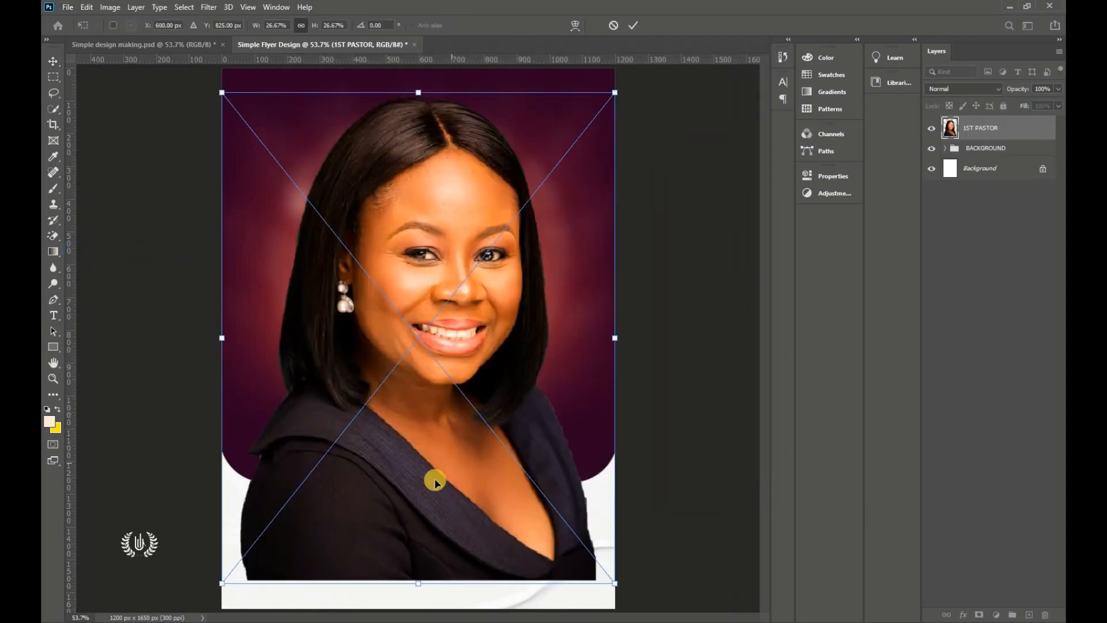
{"action": "left_click_drag", "start_coordinate": [418, 585], "coordinate": [418, 383]}
{"action": "left_click_drag", "start_coordinate": [413, 340], "coordinate": [433, 412]}
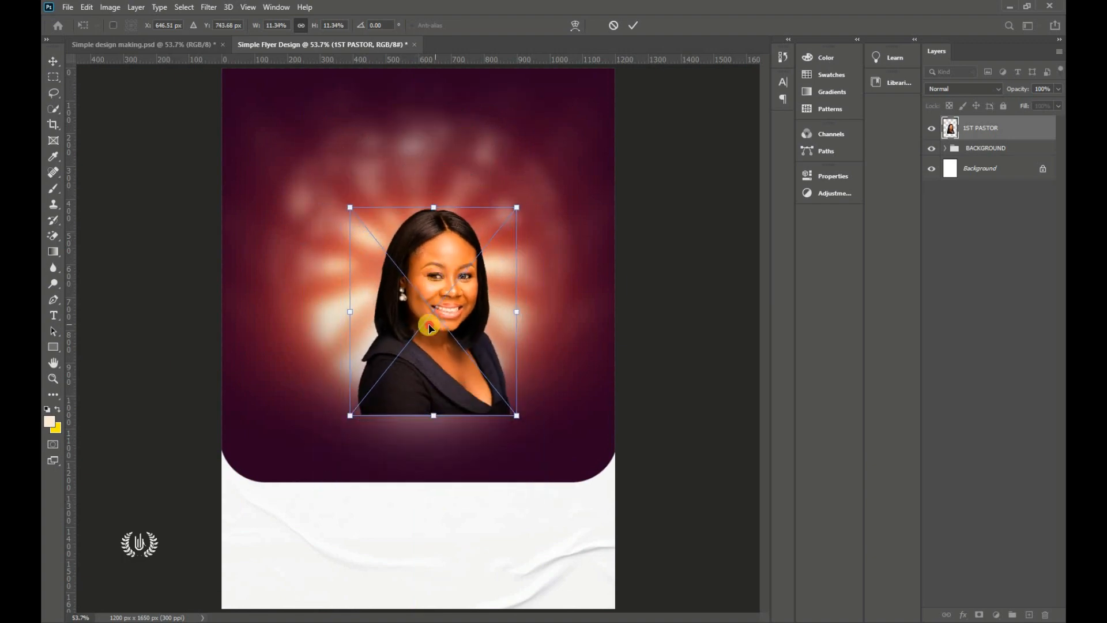
{"action": "left_click_drag", "start_coordinate": [427, 289], "coordinate": [420, 434]}
{"action": "left_click_drag", "start_coordinate": [415, 499], "coordinate": [424, 452]}
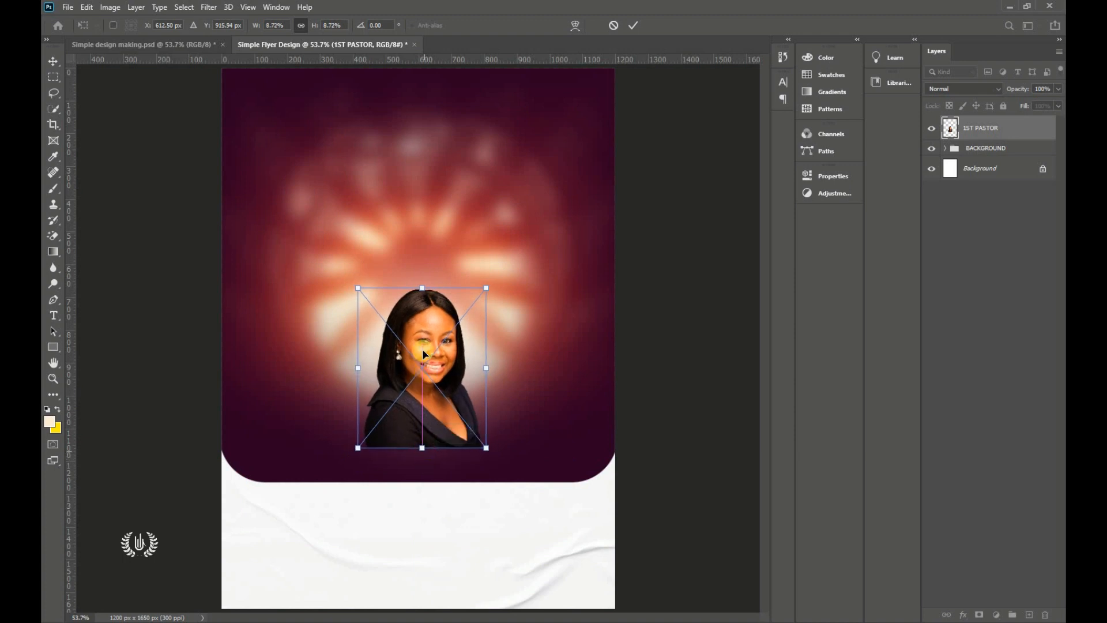
{"action": "left_click_drag", "start_coordinate": [422, 348], "coordinate": [423, 371]}
{"action": "left_click", "coordinate": [633, 25]}
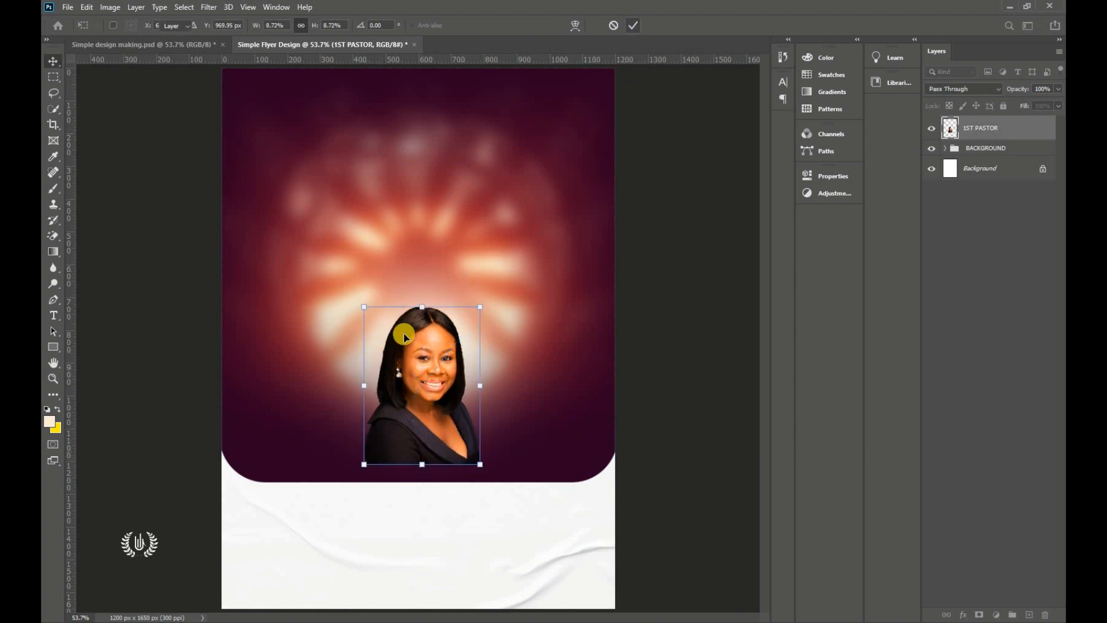
{"action": "mouse_move", "coordinate": [423, 307]}
{"action": "left_mouse_down"}
{"action": "mouse_move", "coordinate": [425, 297]}
{"action": "mouse_move", "coordinate": [425, 325]}
{"action": "left_mouse_up"}
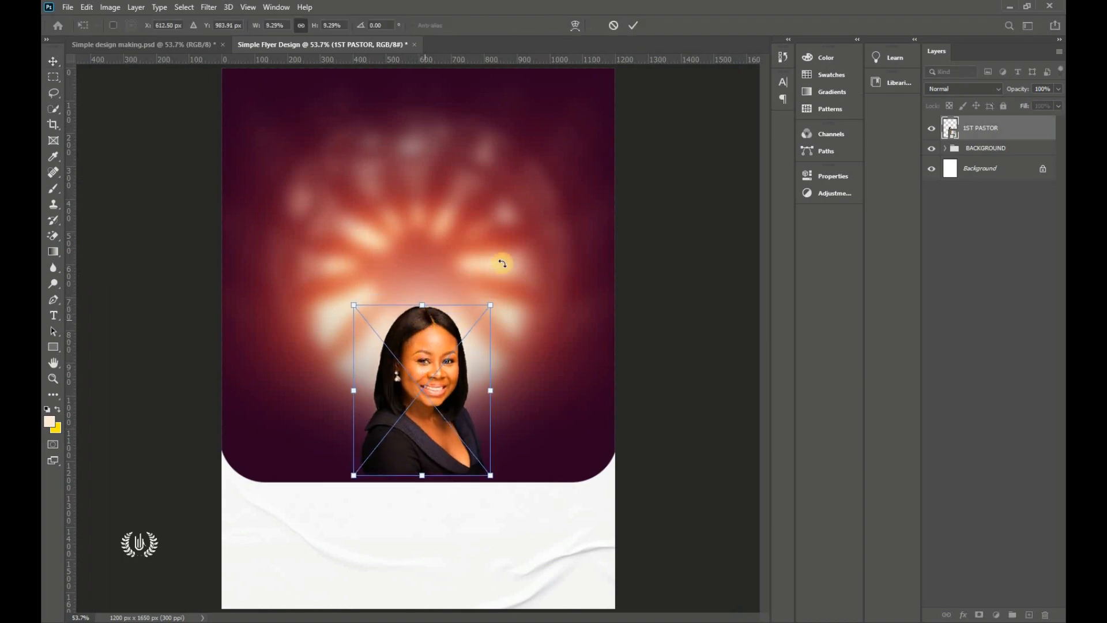
{"action": "left_click", "coordinate": [633, 25]}
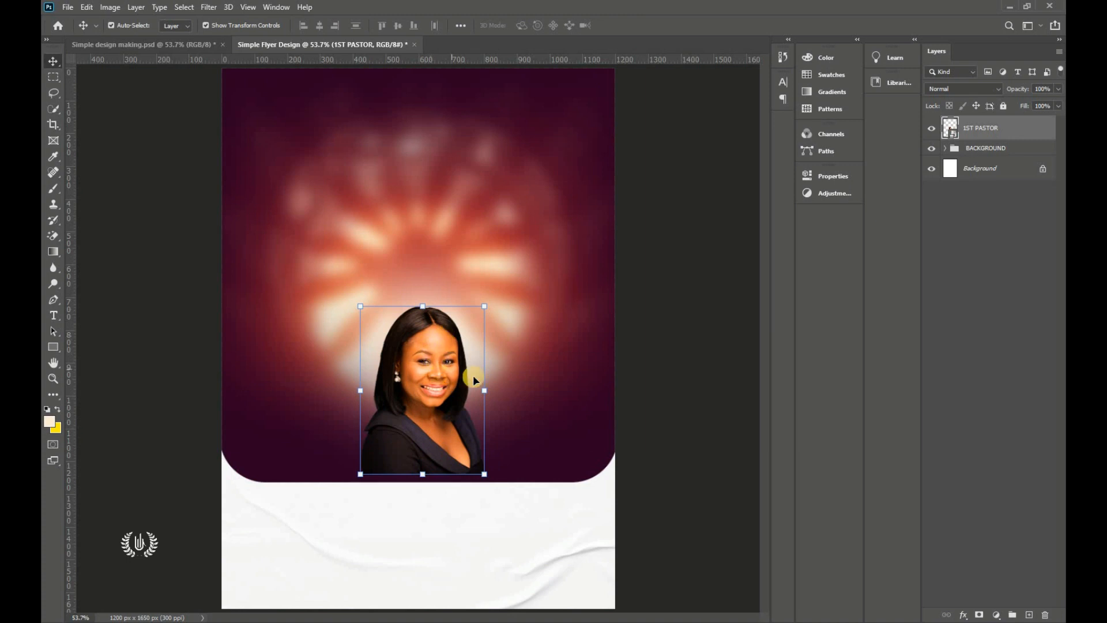
{"action": "left_click", "coordinate": [978, 613]}
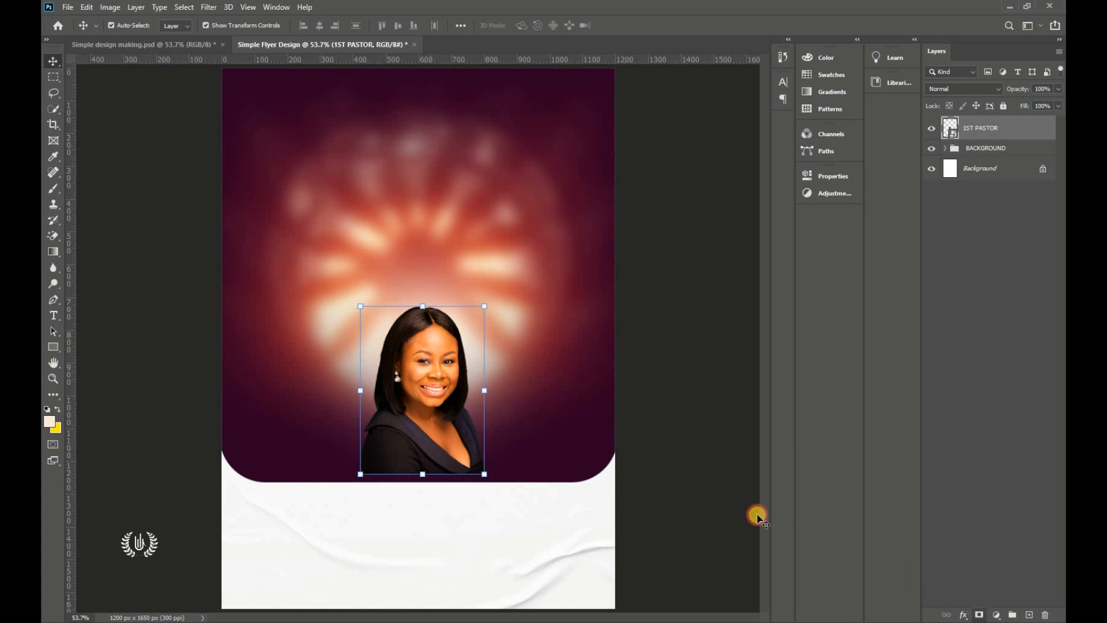
Step: Paint black on the mask with a 300 px, 0% hardness Soft Round brush to fade the lower dress
{"action": "right_click", "coordinate": [71, 189]}
{"action": "left_click", "coordinate": [92, 186]}
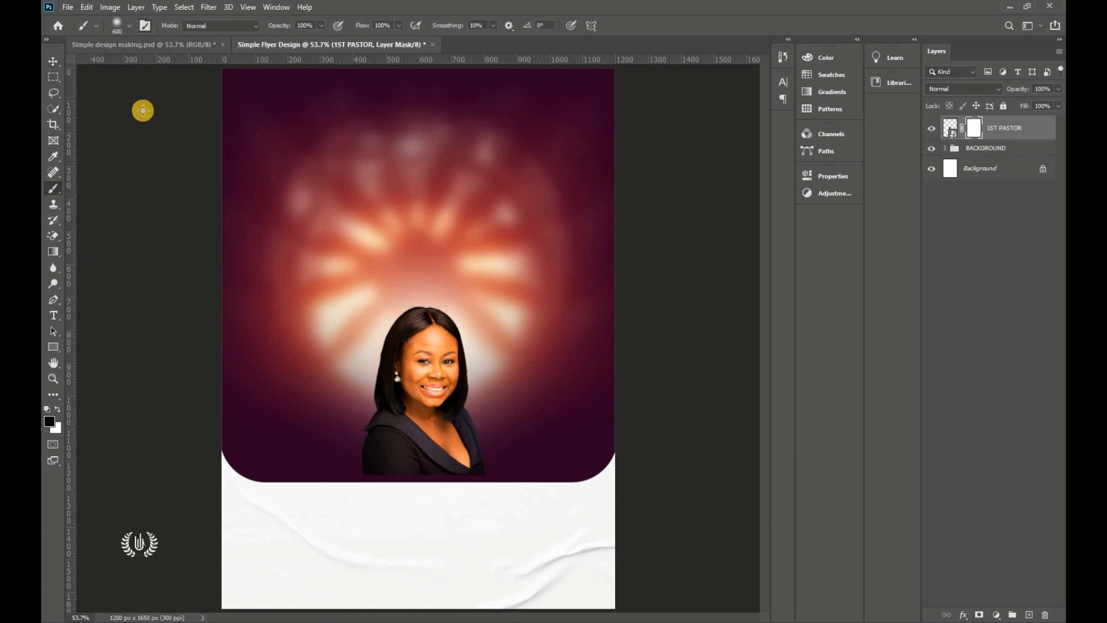
{"action": "left_click", "coordinate": [128, 25]}
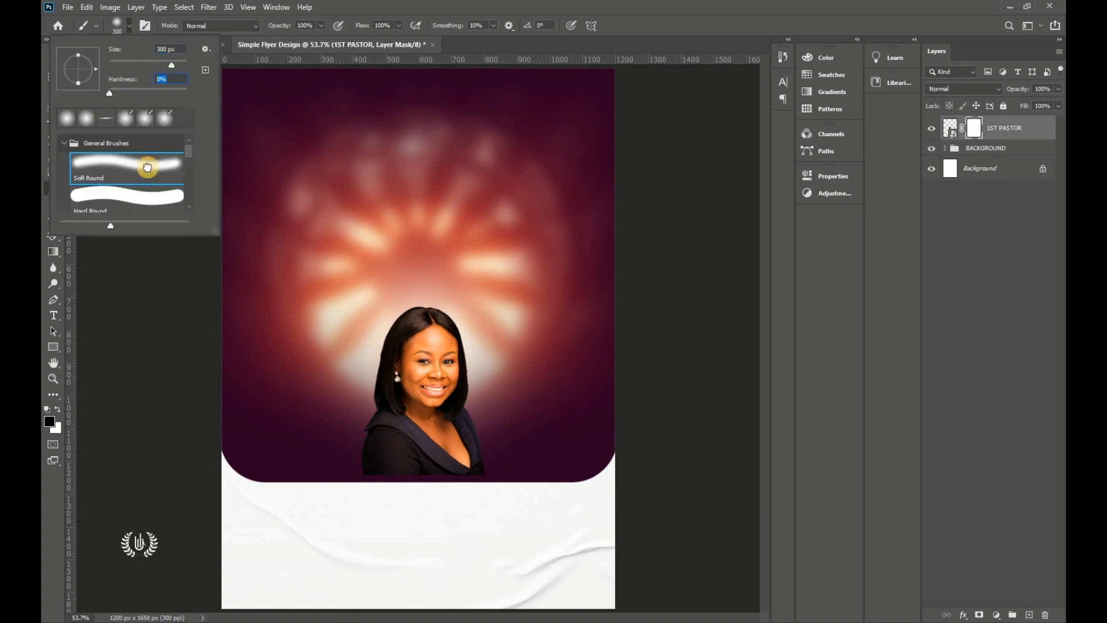
{"action": "left_click", "coordinate": [128, 25]}
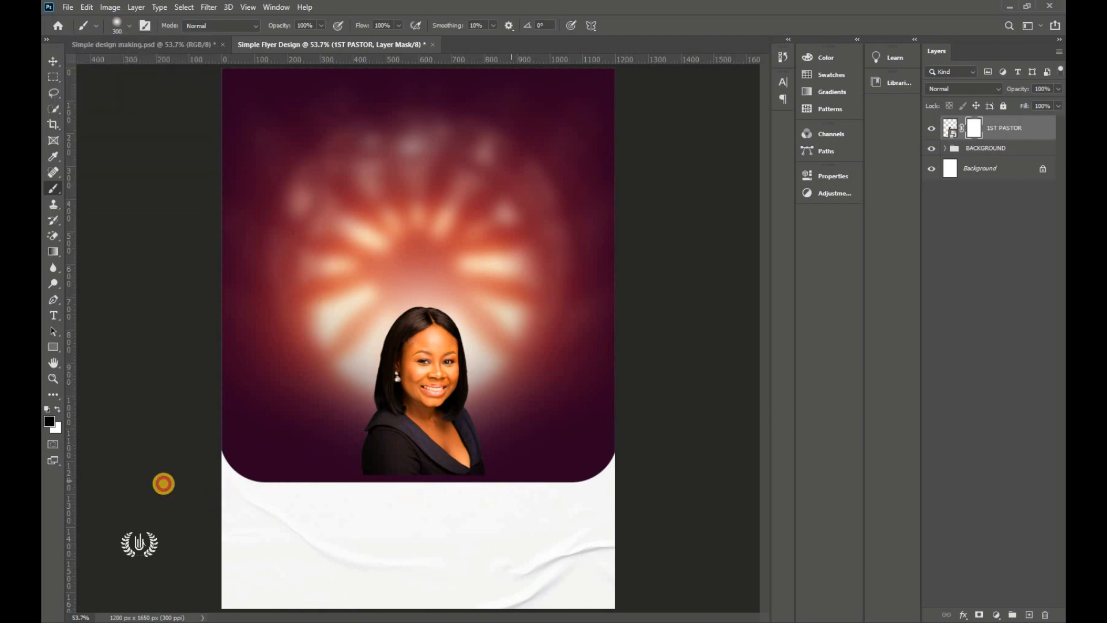
{"action": "left_click_drag", "start_coordinate": [164, 483], "coordinate": [318, 482]}
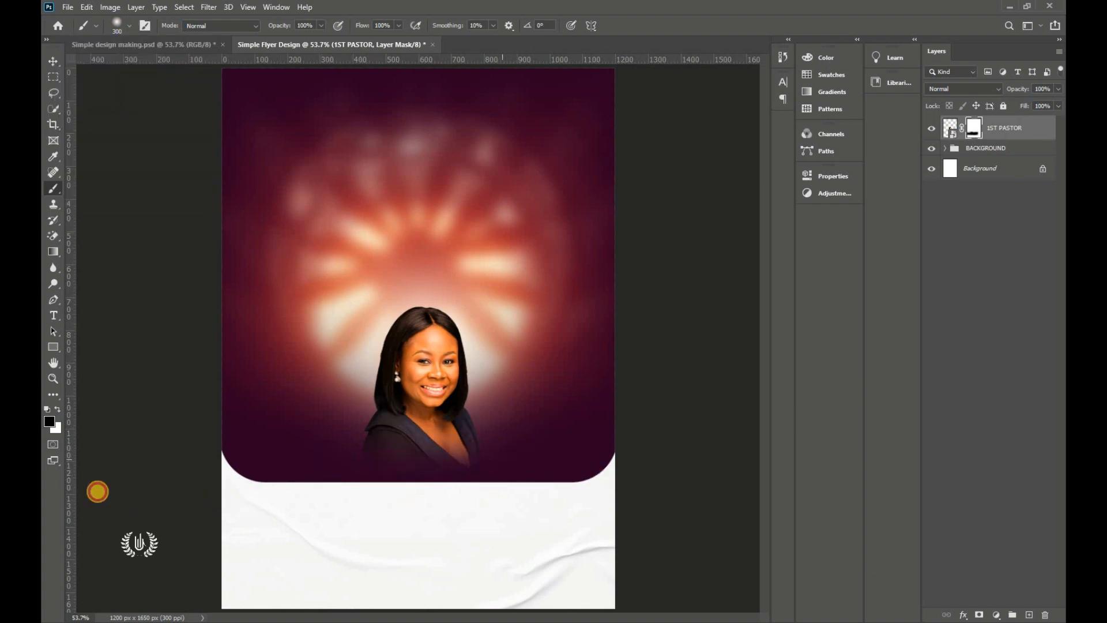
{"action": "mouse_move", "coordinate": [97, 489]}
{"action": "left_mouse_down"}
{"action": "mouse_move", "coordinate": [354, 465]}
{"action": "mouse_move", "coordinate": [429, 474]}
{"action": "left_mouse_up"}
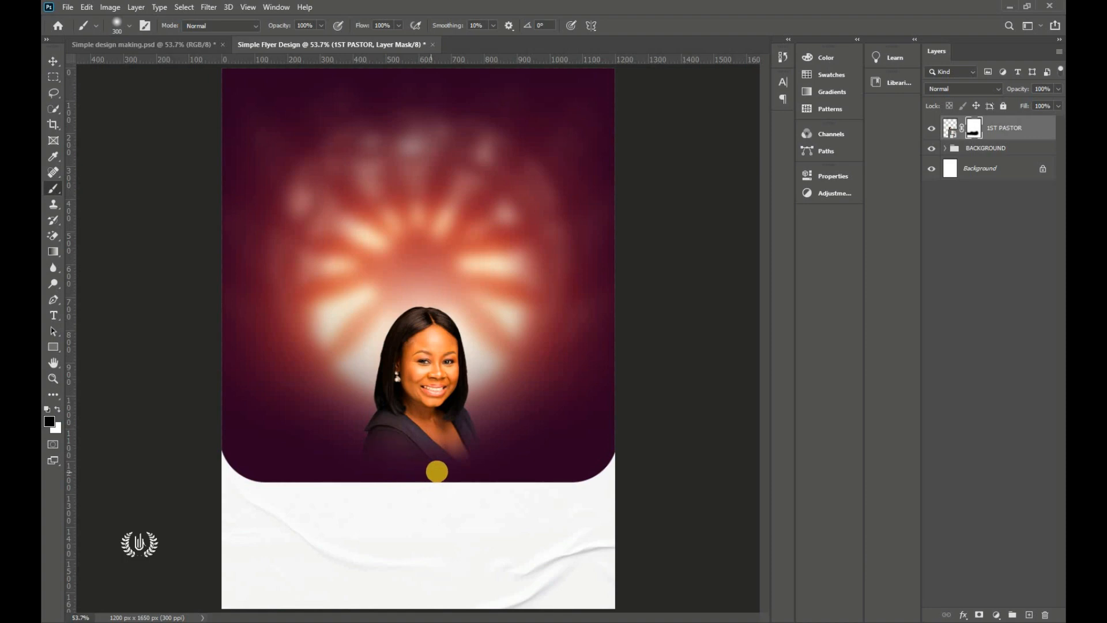
{"action": "left_click", "coordinate": [53, 60]}
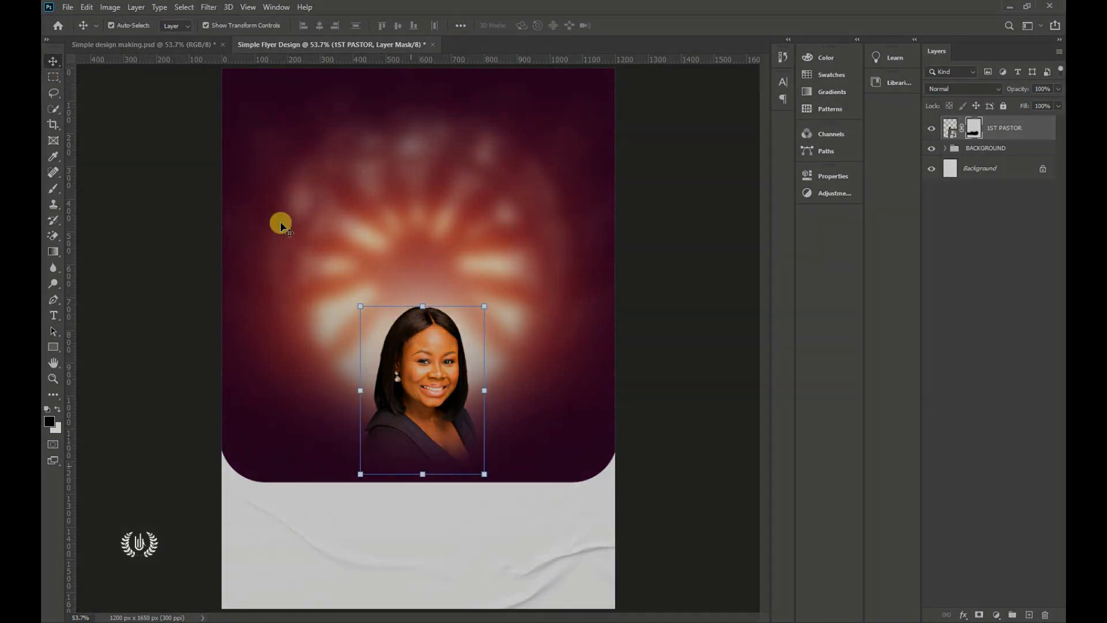
{"action": "left_click", "coordinate": [67, 7]}
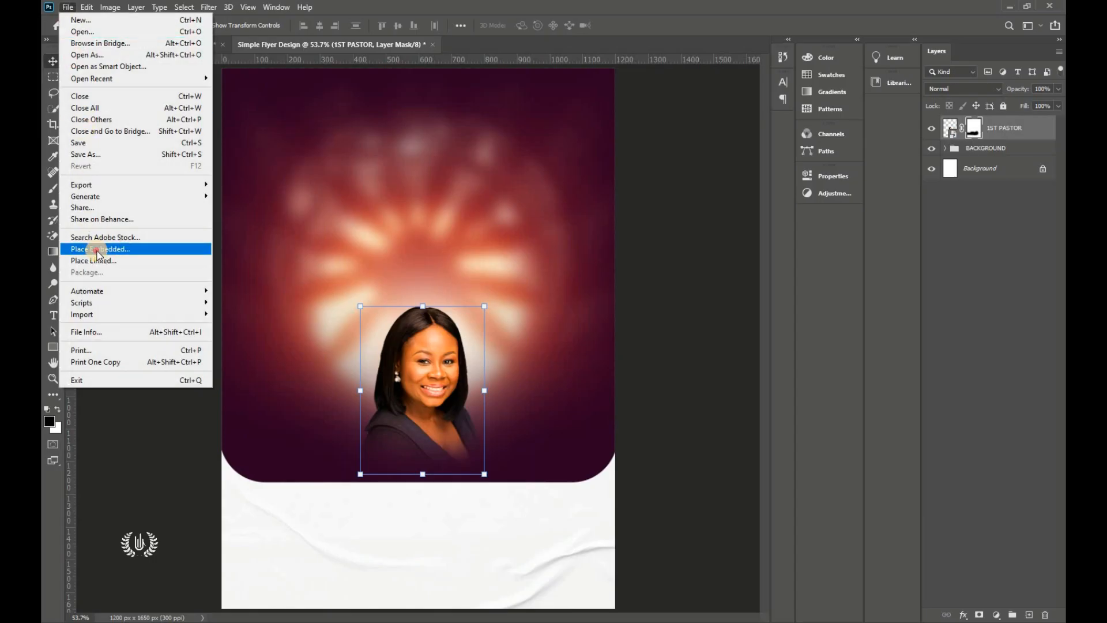
Step: Place the 2ND PASTOR photo, shrink it and position it right of the woman
{"action": "left_click", "coordinate": [92, 254]}
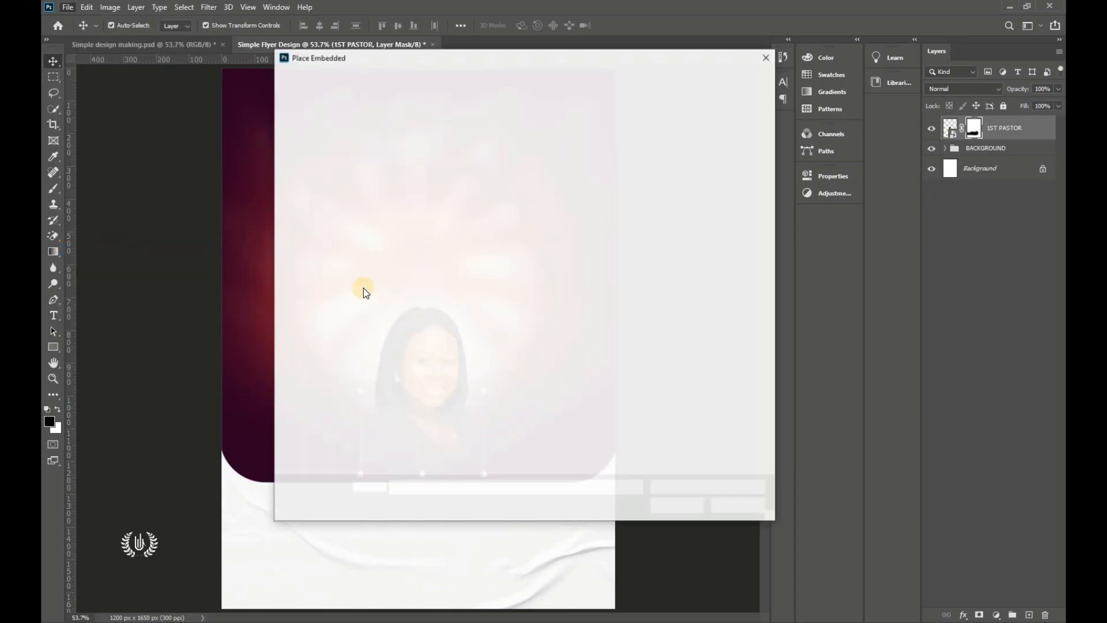
{"action": "left_click", "coordinate": [516, 151]}
{"action": "left_click", "coordinate": [477, 146]}
{"action": "left_click", "coordinate": [677, 506]}
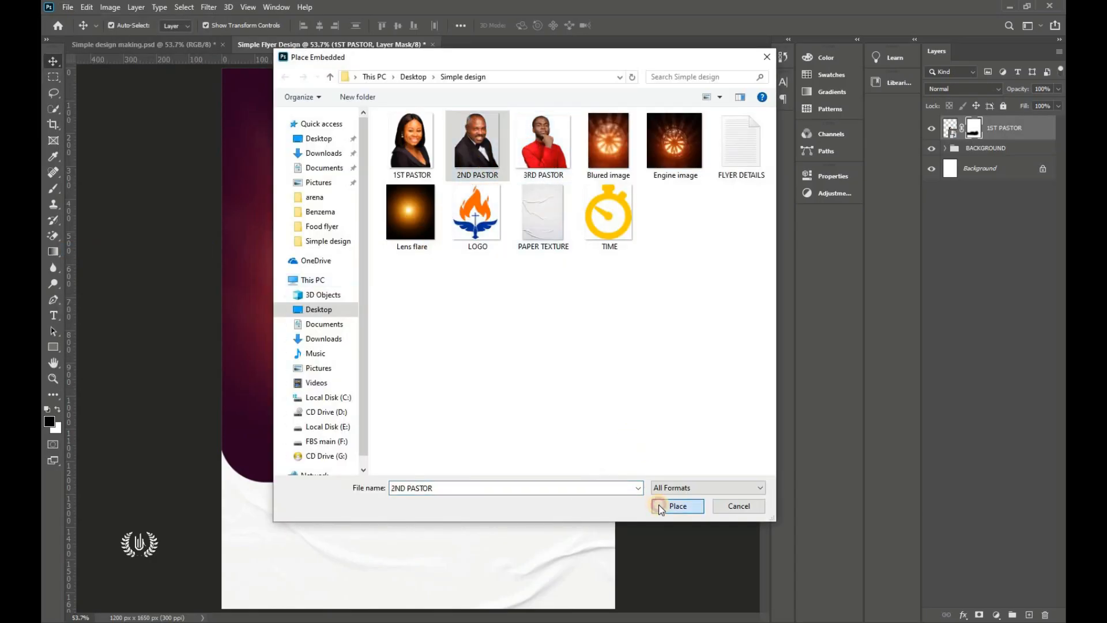
{"action": "right_click", "coordinate": [431, 321]}
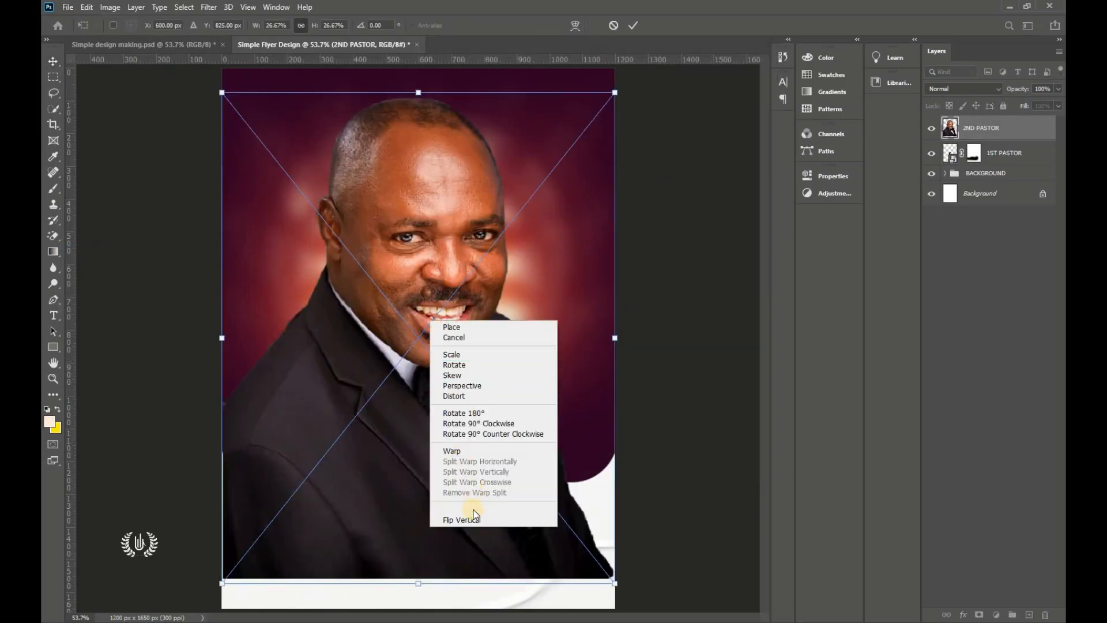
{"action": "left_click", "coordinate": [358, 420]}
{"action": "left_click_drag", "start_coordinate": [614, 337], "coordinate": [316, 326]}
{"action": "left_click_drag", "start_coordinate": [263, 345], "coordinate": [494, 390]}
{"action": "left_click_drag", "start_coordinate": [500, 442], "coordinate": [500, 457]}
{"action": "left_click_drag", "start_coordinate": [502, 369], "coordinate": [509, 369]}
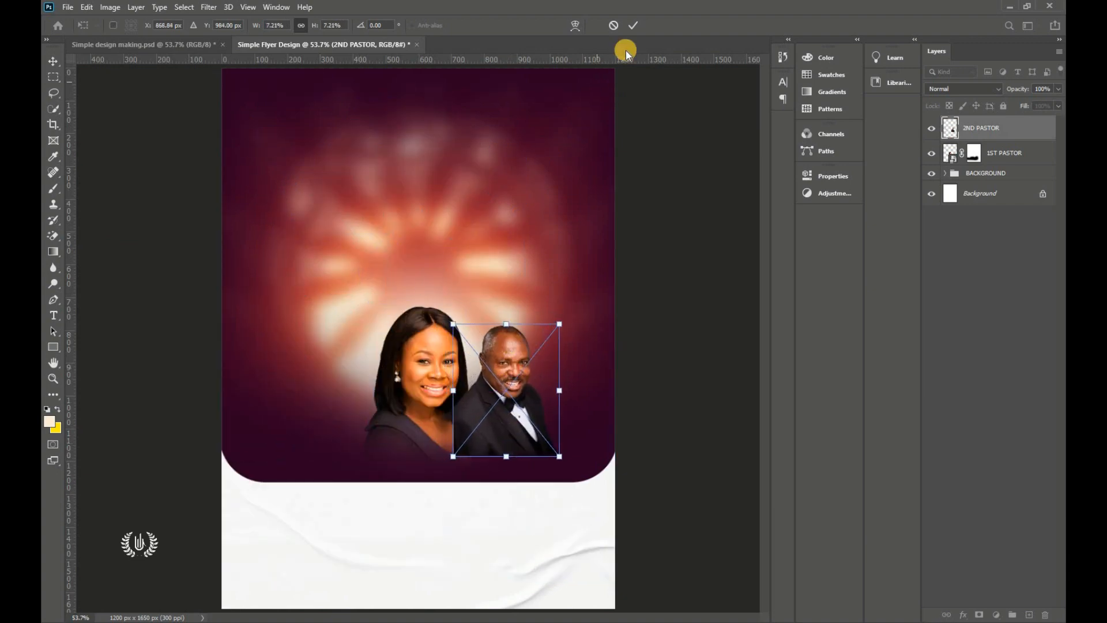
{"action": "left_click", "coordinate": [633, 25]}
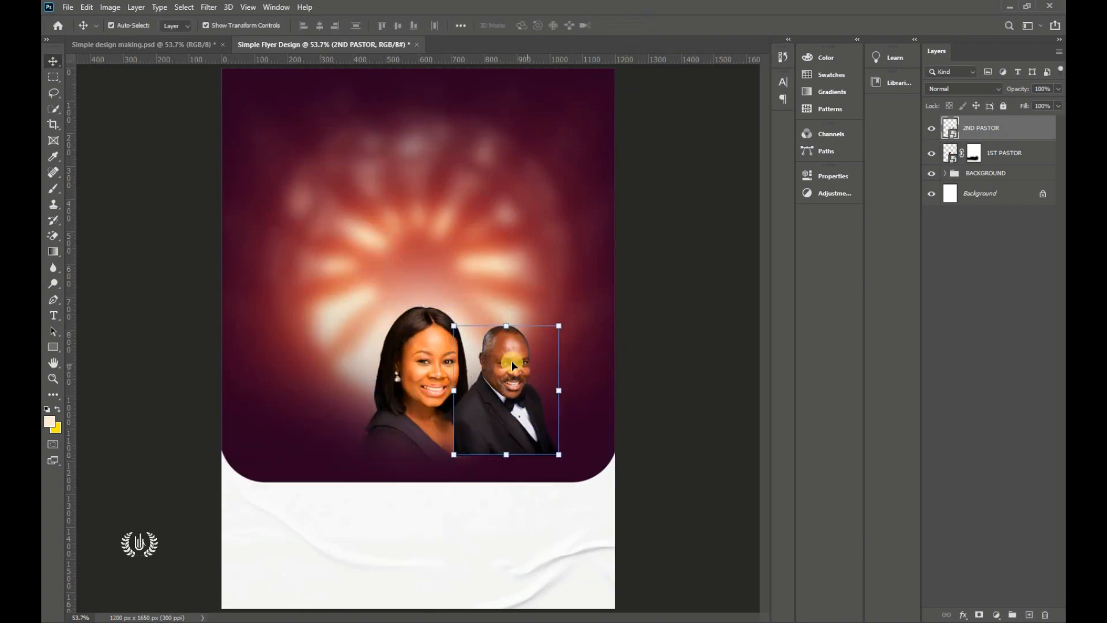
Step: Add a layer mask to 2ND PASTOR and brush out his lower body and shirt
{"action": "left_click", "coordinate": [976, 614]}
{"action": "scroll", "coordinate": [390, 338], "scroll_direction": "up", "scroll_amount": 5}
{"action": "scroll", "coordinate": [228, 280], "scroll_direction": "down", "scroll_amount": 1}
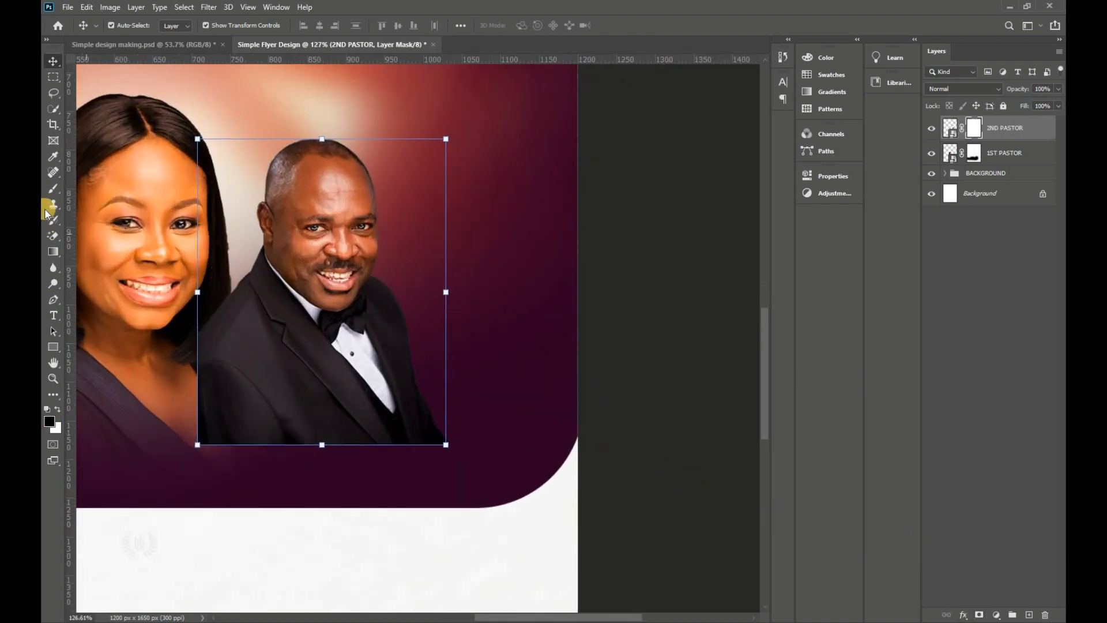
{"action": "left_click", "coordinate": [53, 189]}
{"action": "left_click_drag", "start_coordinate": [711, 462], "coordinate": [173, 446]}
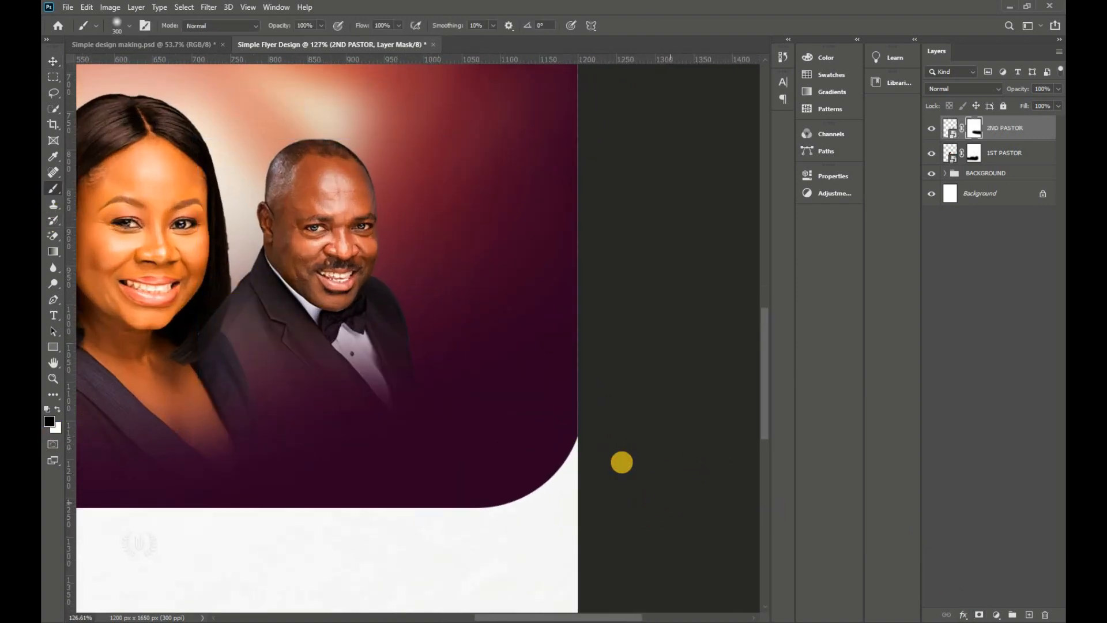
{"action": "left_click_drag", "start_coordinate": [621, 462], "coordinate": [44, 392]}
{"action": "left_click", "coordinate": [54, 61]}
Step: Move 2ND PASTOR beneath 1ST PASTOR, fine-tune its position, and fit the flyer on screen
{"action": "mouse_move", "coordinate": [396, 223]}
{"action": "left_mouse_down"}
{"action": "mouse_move", "coordinate": [412, 215]}
{"action": "mouse_move", "coordinate": [371, 211]}
{"action": "mouse_move", "coordinate": [398, 227]}
{"action": "left_mouse_up"}
{"action": "left_click_drag", "start_coordinate": [1028, 134], "coordinate": [1010, 166]}
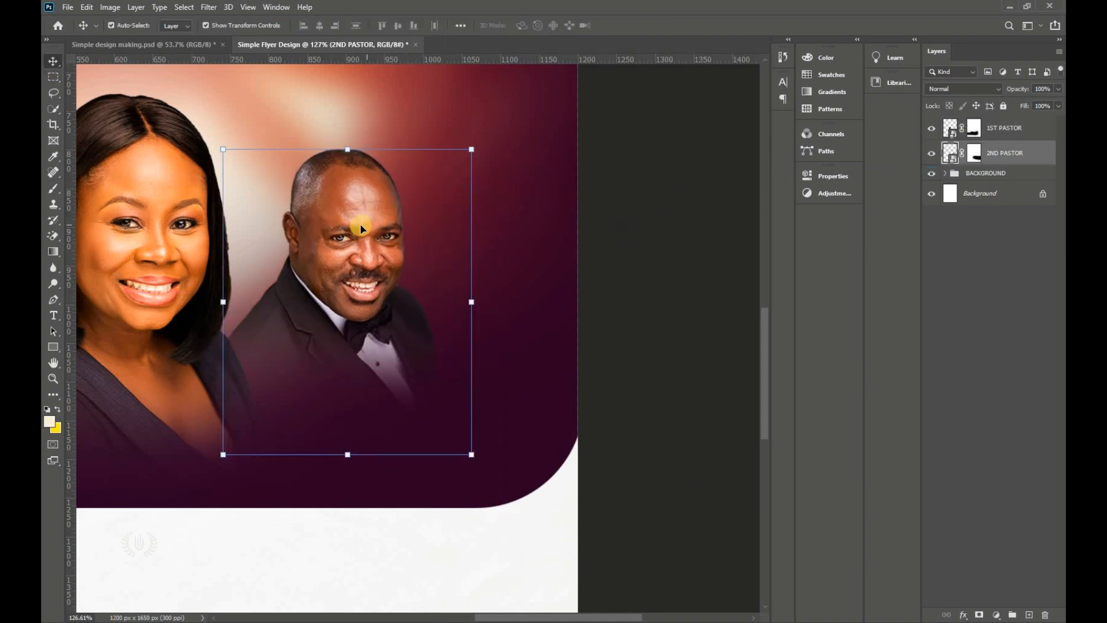
{"action": "left_click_drag", "start_coordinate": [361, 229], "coordinate": [339, 232]}
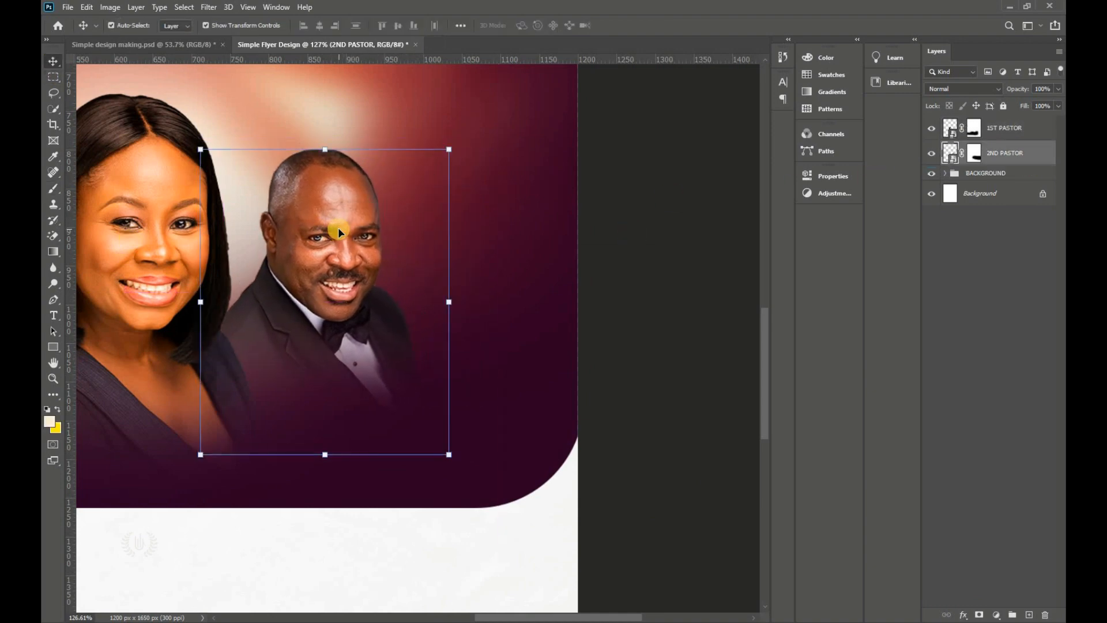
{"action": "key", "text": "ctrl+0"}
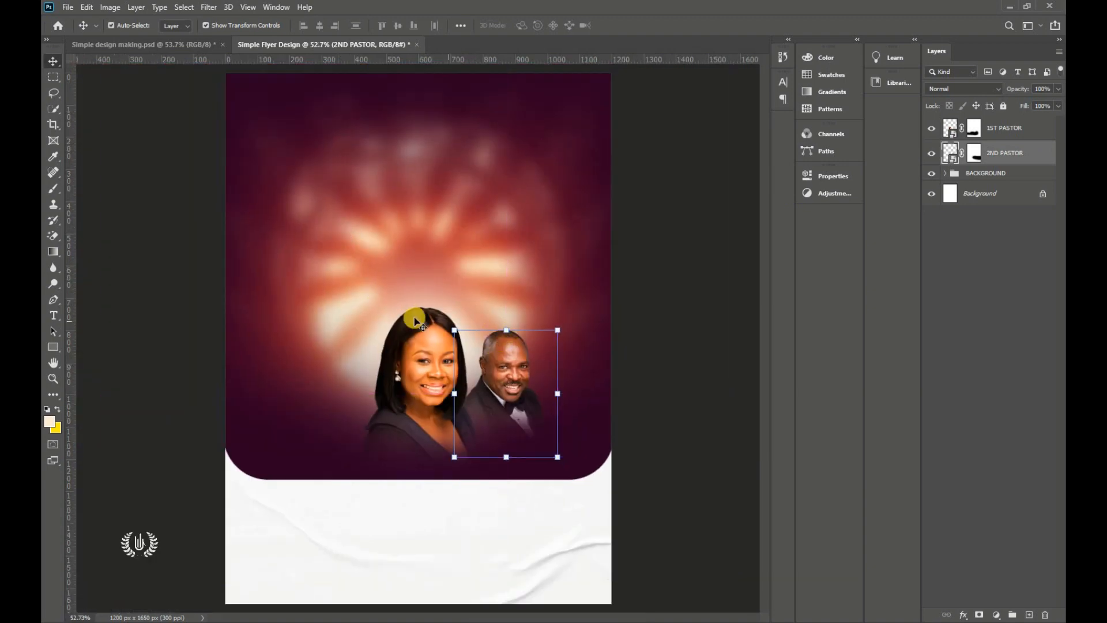
Step: Place 3RD PASTOR, flip it horizontally, shrink it and position it left of the woman
{"action": "left_click", "coordinate": [67, 7]}
{"action": "left_click", "coordinate": [98, 245]}
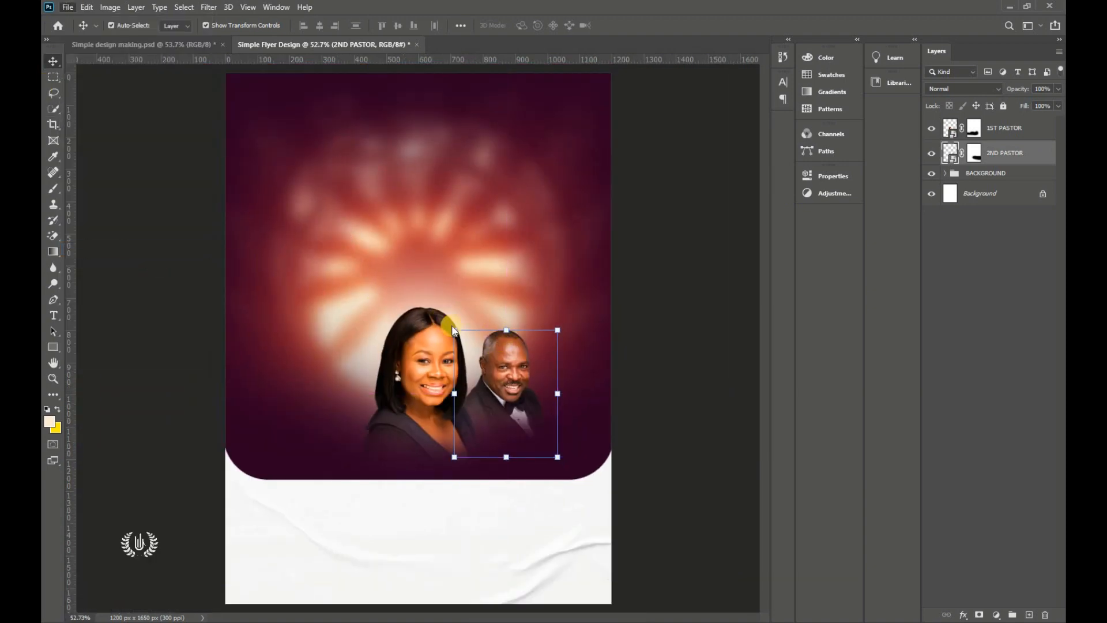
{"action": "left_click", "coordinate": [540, 145]}
{"action": "left_click", "coordinate": [669, 508]}
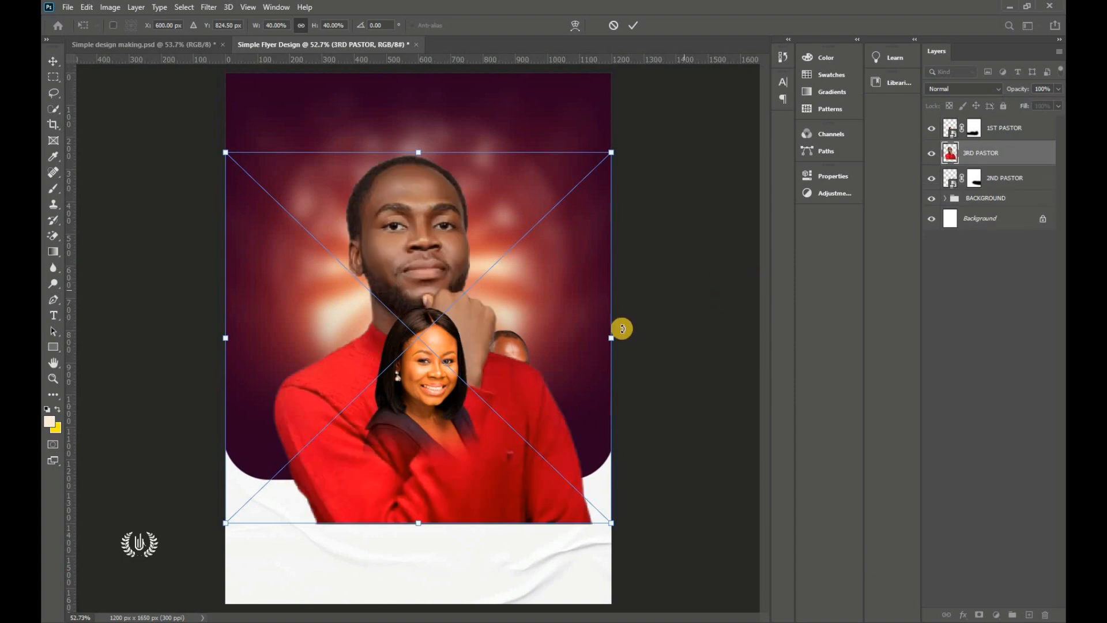
{"action": "left_click_drag", "start_coordinate": [622, 329], "coordinate": [463, 338]}
{"action": "right_click", "coordinate": [299, 319]}
{"action": "right_click", "coordinate": [334, 300]}
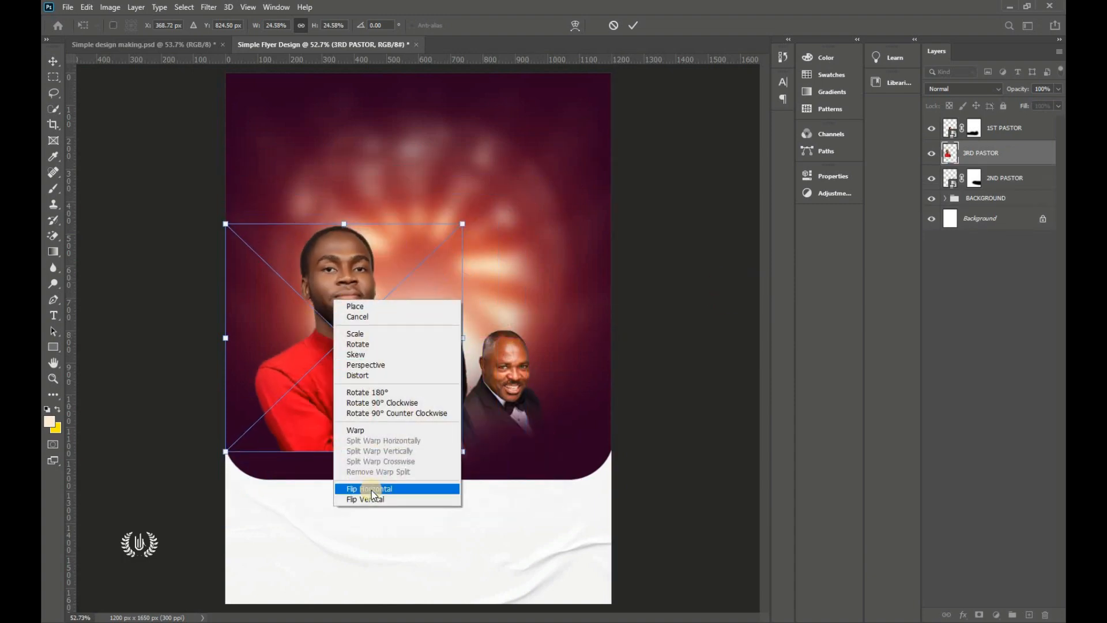
{"action": "left_click", "coordinate": [373, 489]}
{"action": "left_click_drag", "start_coordinate": [463, 451], "coordinate": [371, 408]}
{"action": "left_click_drag", "start_coordinate": [295, 326], "coordinate": [342, 380]}
{"action": "left_click", "coordinate": [635, 29]}
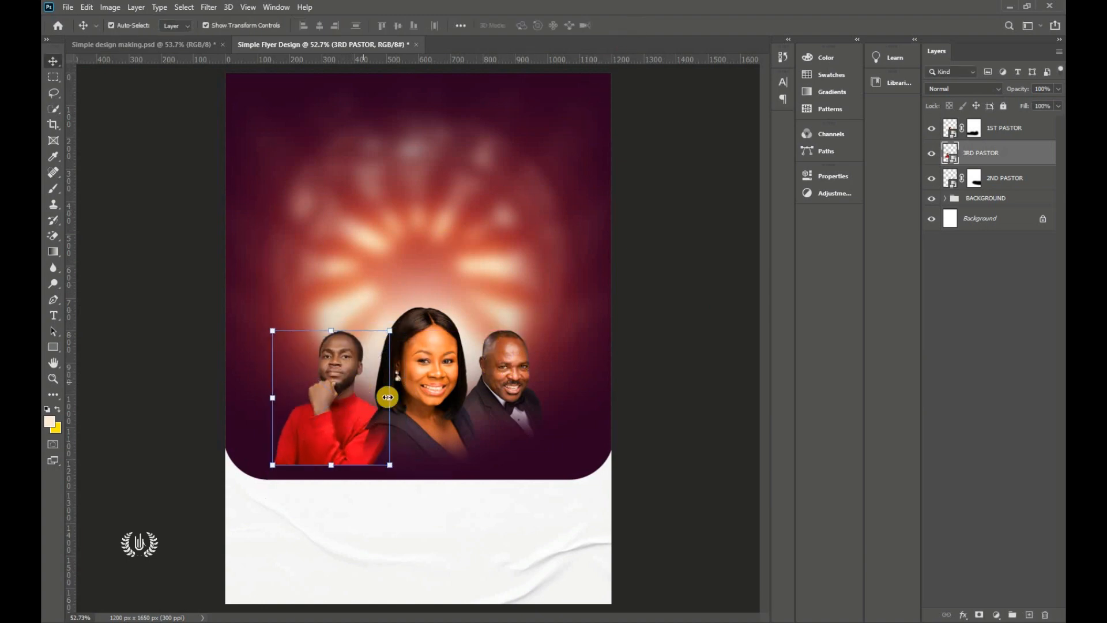
Step: Add a layer mask to 3RD PASTOR, brush out his lower body, and nudge him right
{"action": "left_click", "coordinate": [978, 614]}
{"action": "left_click", "coordinate": [53, 191]}
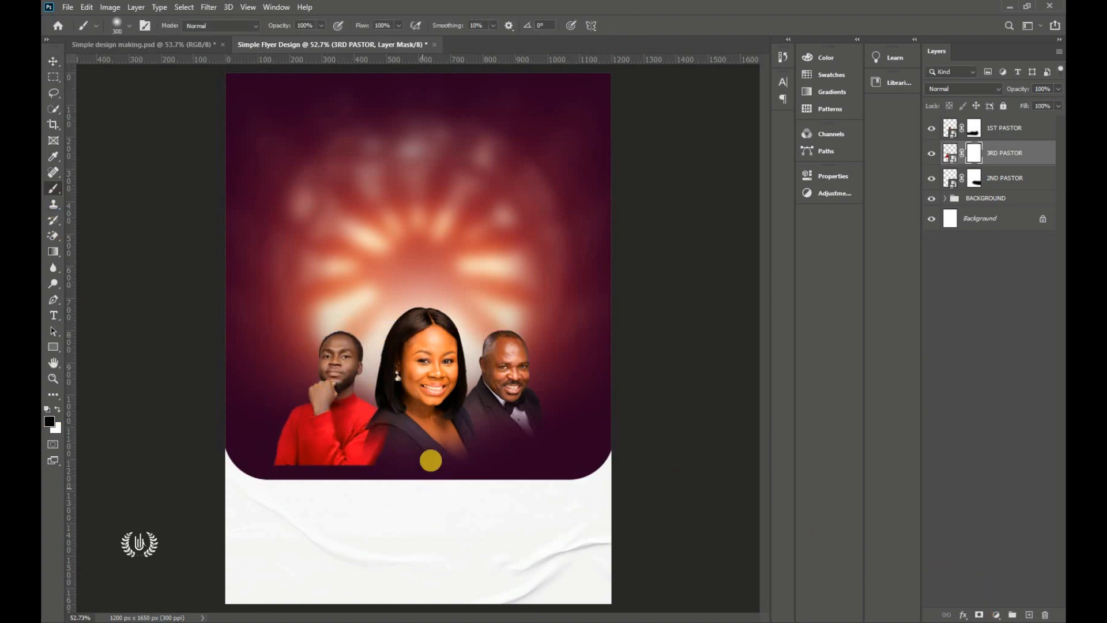
{"action": "left_click_drag", "start_coordinate": [190, 432], "coordinate": [447, 460]}
{"action": "left_click_drag", "start_coordinate": [147, 432], "coordinate": [346, 496]}
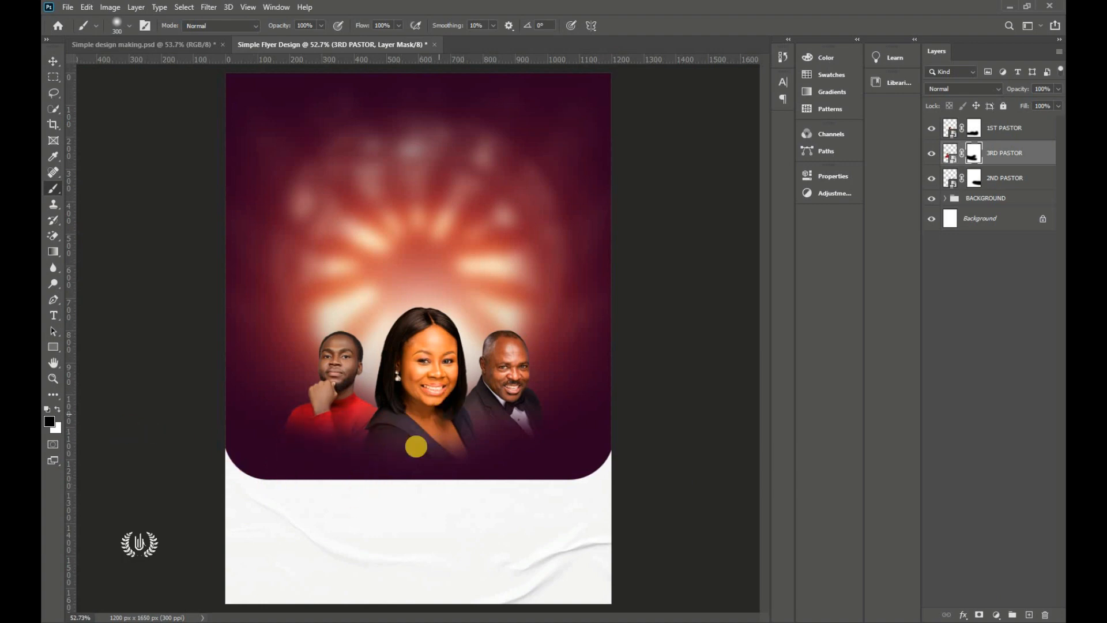
{"action": "left_click", "coordinate": [52, 60]}
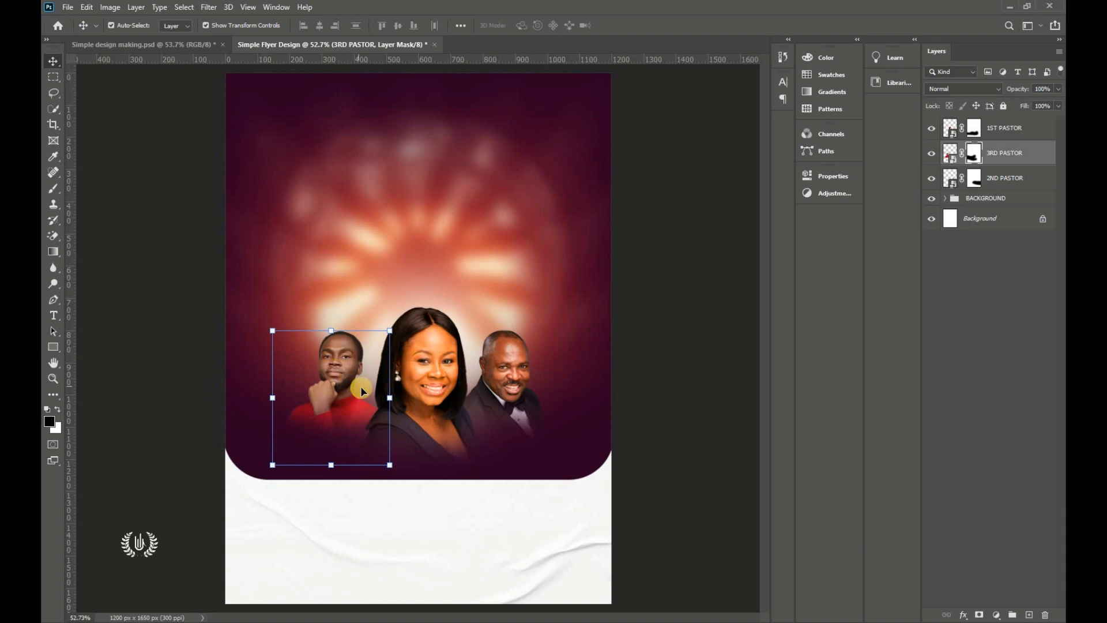
{"action": "key", "text": "Right"}
{"action": "key", "text": "Right"}
{"action": "key", "text": "Right"}
{"action": "key", "text": "Right"}
{"action": "key", "text": "Right"}
{"action": "key", "text": "Right"}
{"action": "key", "text": "Right"}
{"action": "key", "text": "Right"}
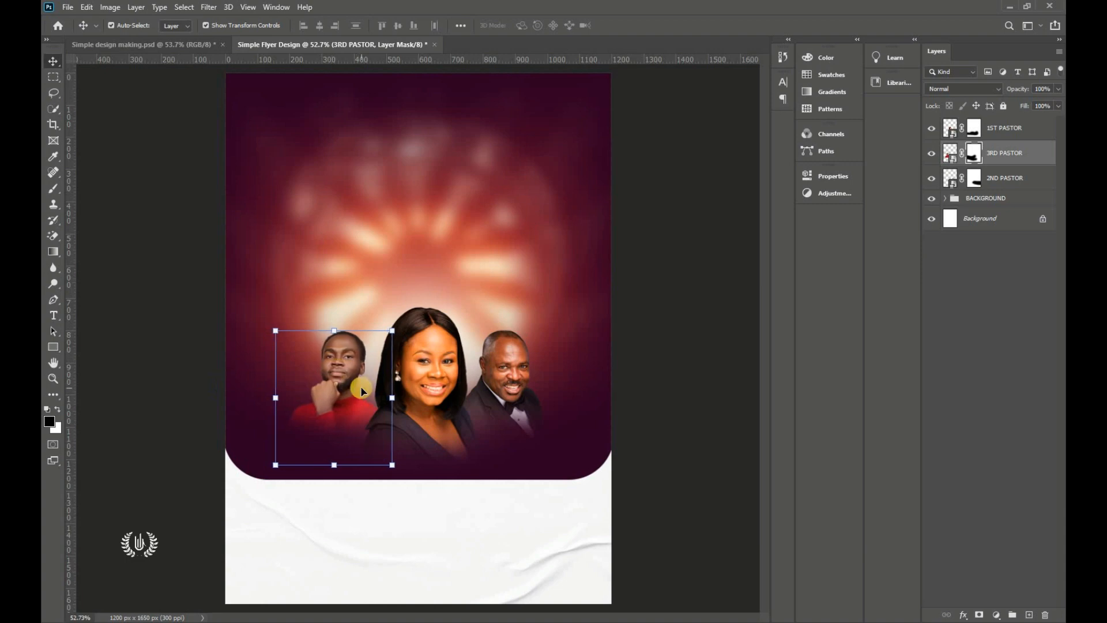
{"action": "left_click", "coordinate": [668, 414]}
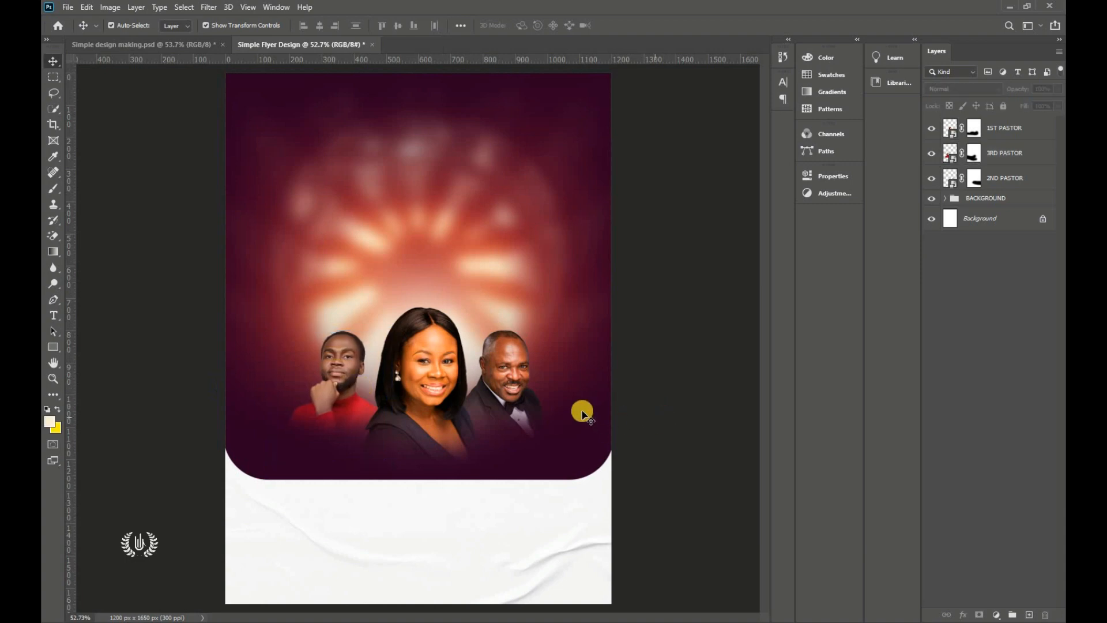
Step: Nudge the 2ND and 3RD PASTOR portraits up two steps
{"action": "left_click", "coordinate": [512, 372]}
{"action": "left_click", "coordinate": [343, 373], "text": "shift"}
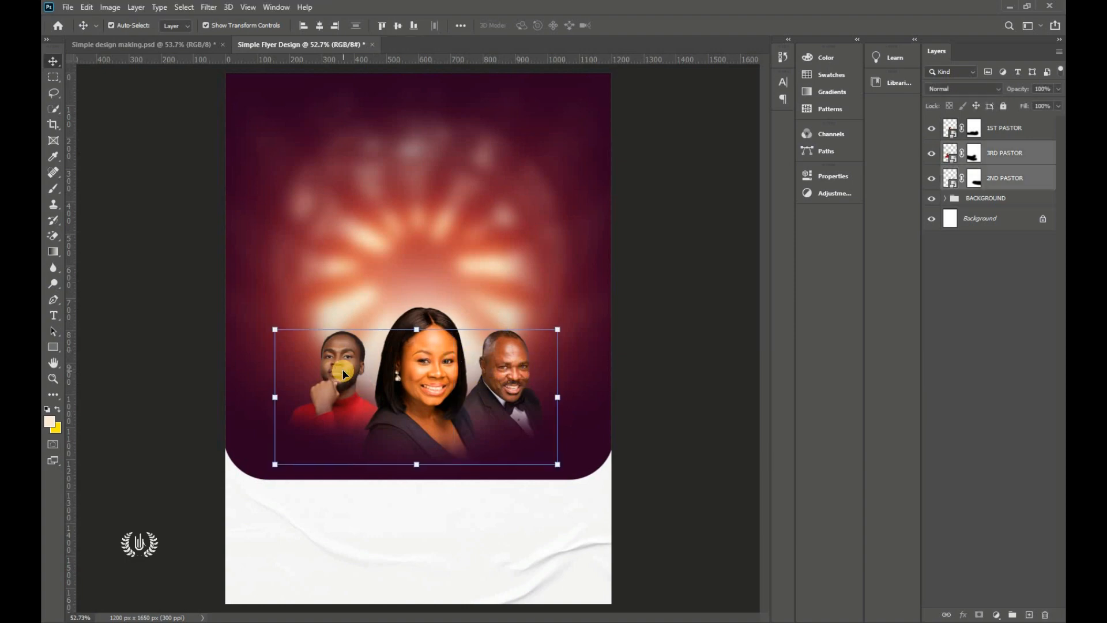
{"action": "key", "text": "Up"}
{"action": "key", "text": "Up"}
{"action": "key", "text": "Up"}
{"action": "key", "text": "Up"}
{"action": "key", "text": "Up"}
{"action": "key", "text": "Up"}
{"action": "key", "text": "Up"}
{"action": "key", "text": "Up"}
{"action": "key", "text": "Up"}
{"action": "key", "text": "Up"}
{"action": "key", "text": "Up"}
{"action": "key", "text": "Up"}
{"action": "key", "text": "Up"}
{"action": "key", "text": "Up"}
{"action": "key", "text": "Up"}
{"action": "key", "text": "Up"}
{"action": "key", "text": "Up"}
{"action": "key", "text": "Up"}
{"action": "key", "text": "Up"}
{"action": "key", "text": "Up"}
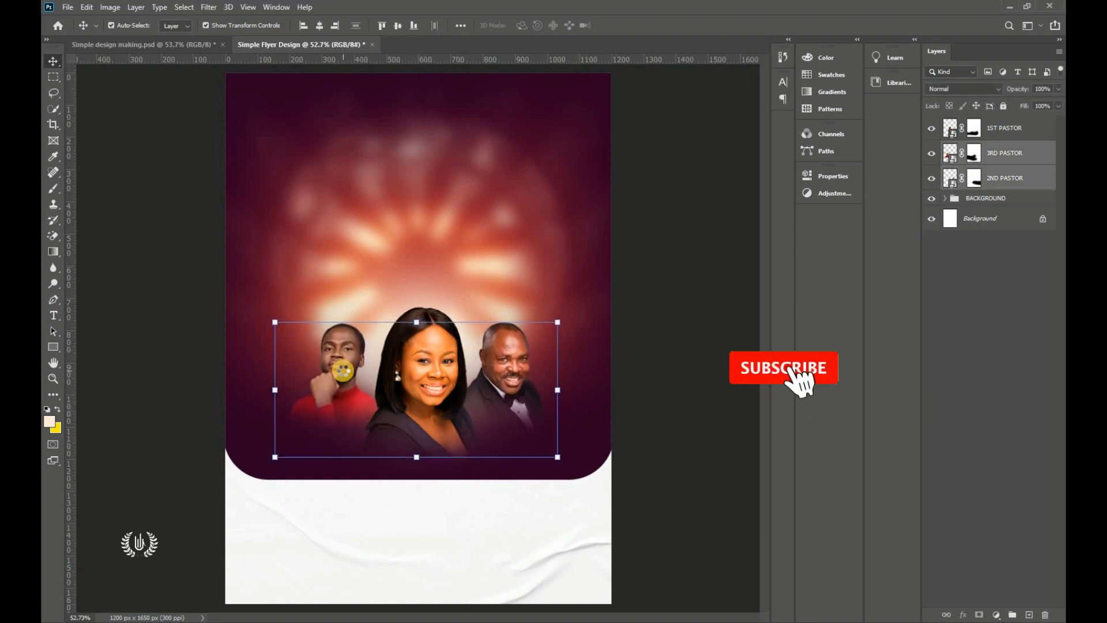
{"action": "key", "text": "Up"}
{"action": "key", "text": "Up"}
{"action": "key", "text": "Up"}
{"action": "key", "text": "Up"}
{"action": "key", "text": "Up"}
{"action": "key", "text": "Up"}
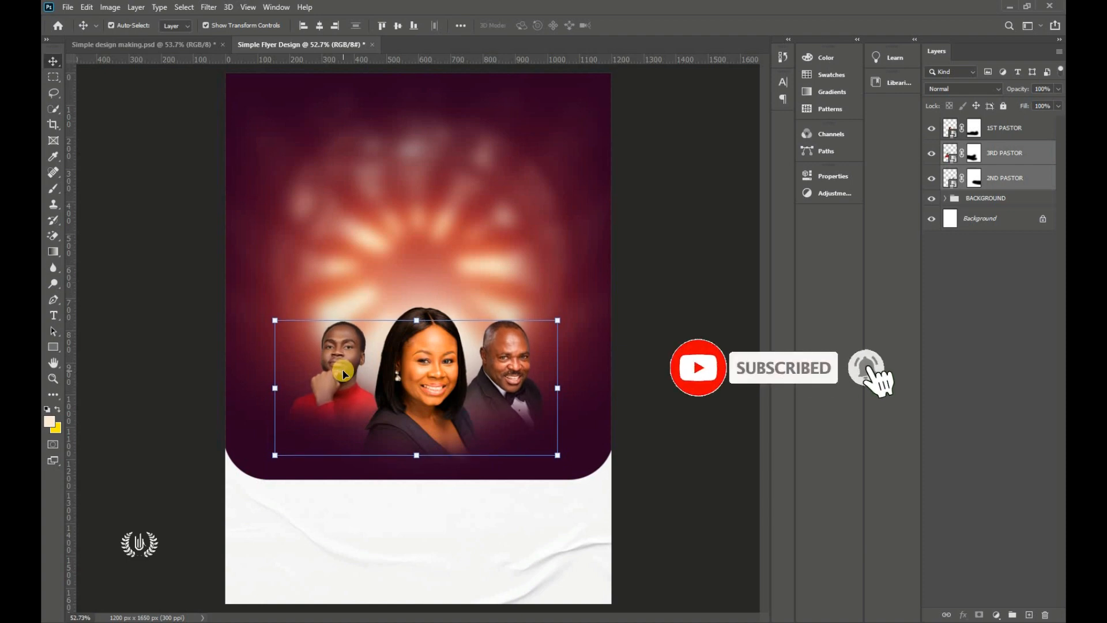
{"action": "left_click", "coordinate": [652, 338]}
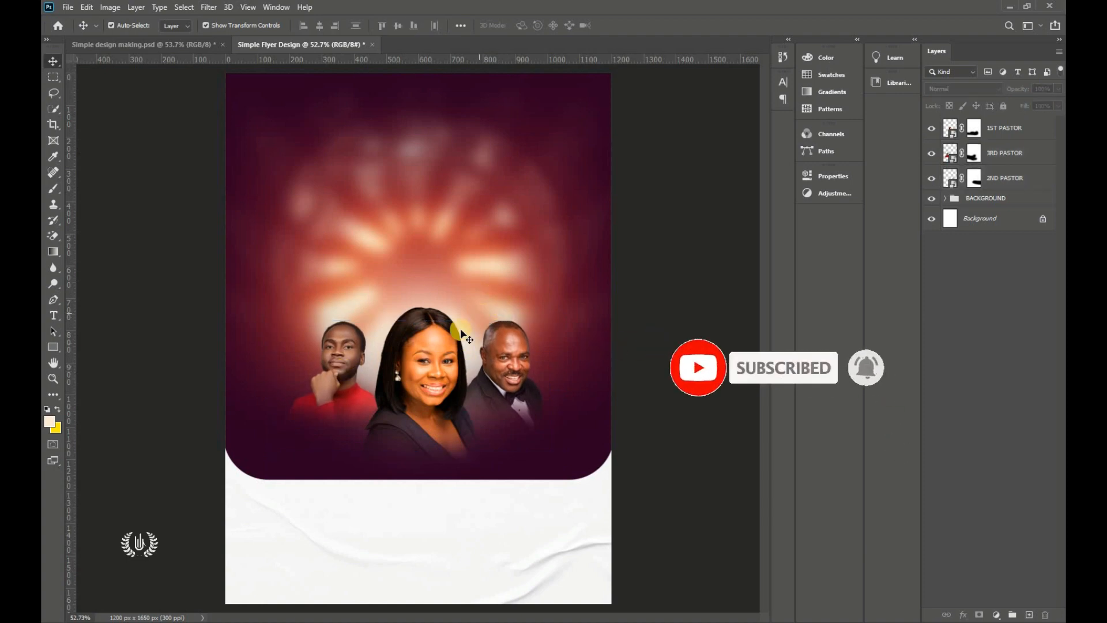
Step: Group all three pastor layers into a group named MOG and lift it slightly
{"action": "left_click", "coordinate": [1008, 128]}
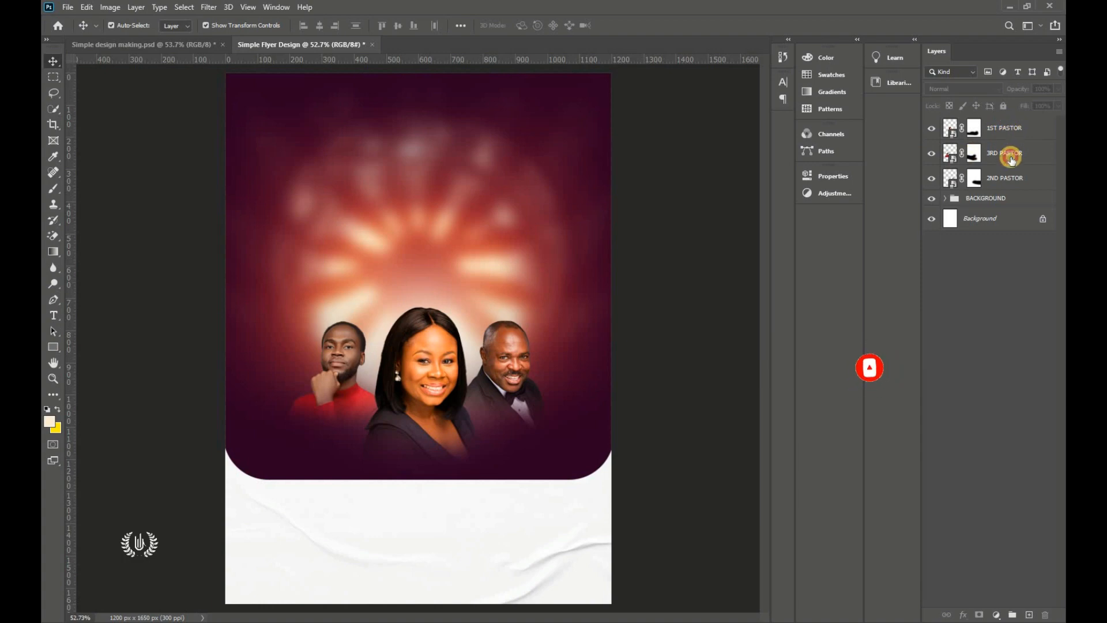
{"action": "left_click", "coordinate": [1026, 190], "text": "shift"}
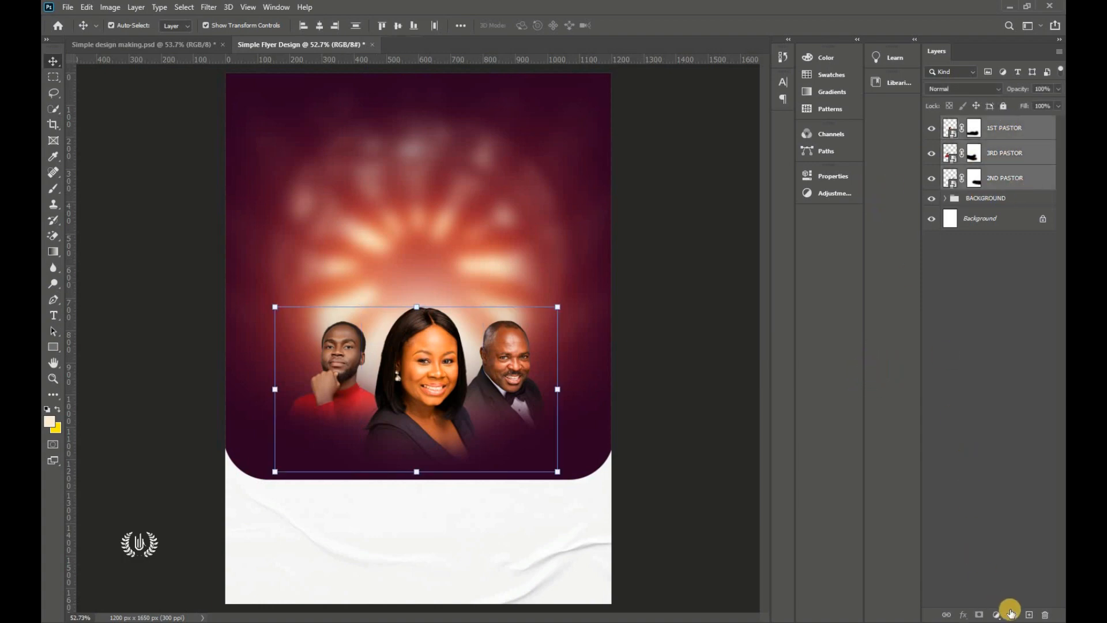
{"action": "left_click", "coordinate": [1011, 615]}
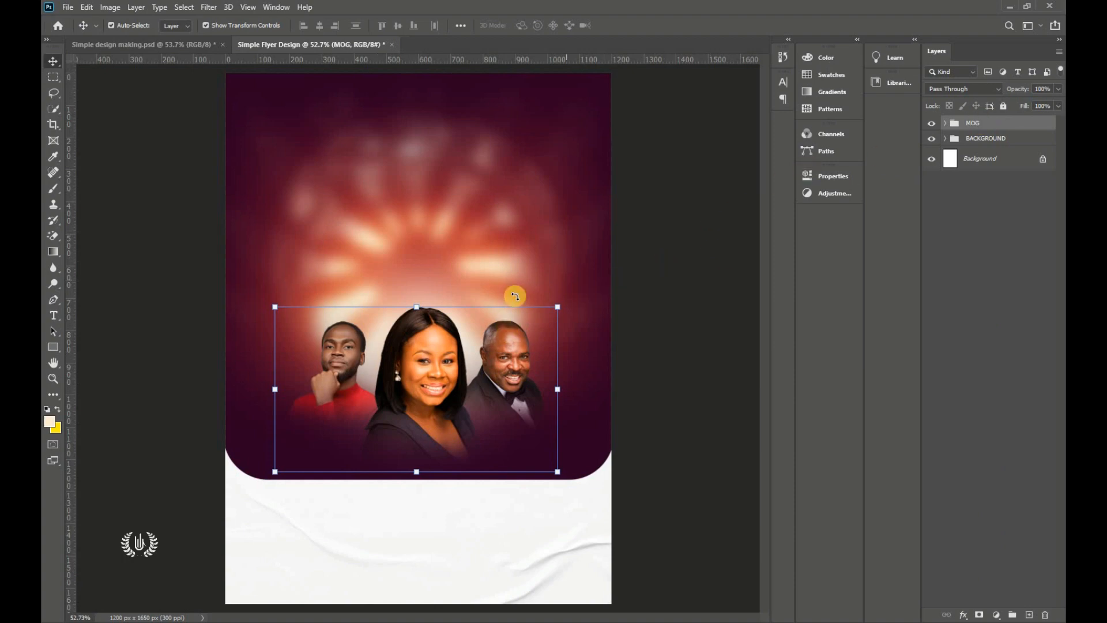
{"action": "left_click_drag", "start_coordinate": [440, 337], "coordinate": [440, 334]}
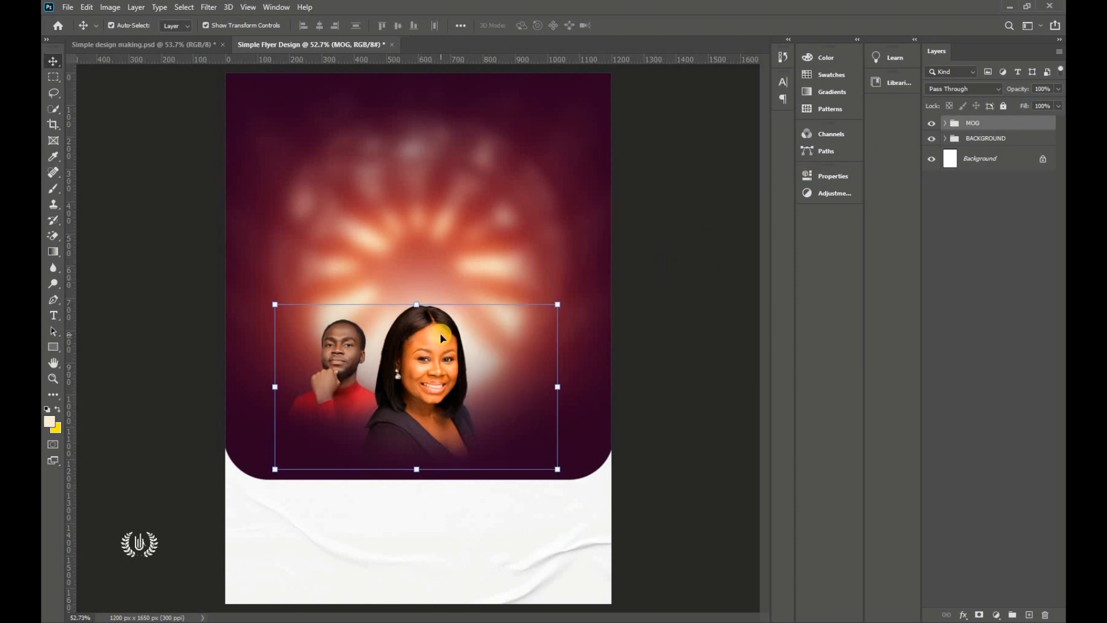
{"action": "left_click", "coordinate": [682, 314]}
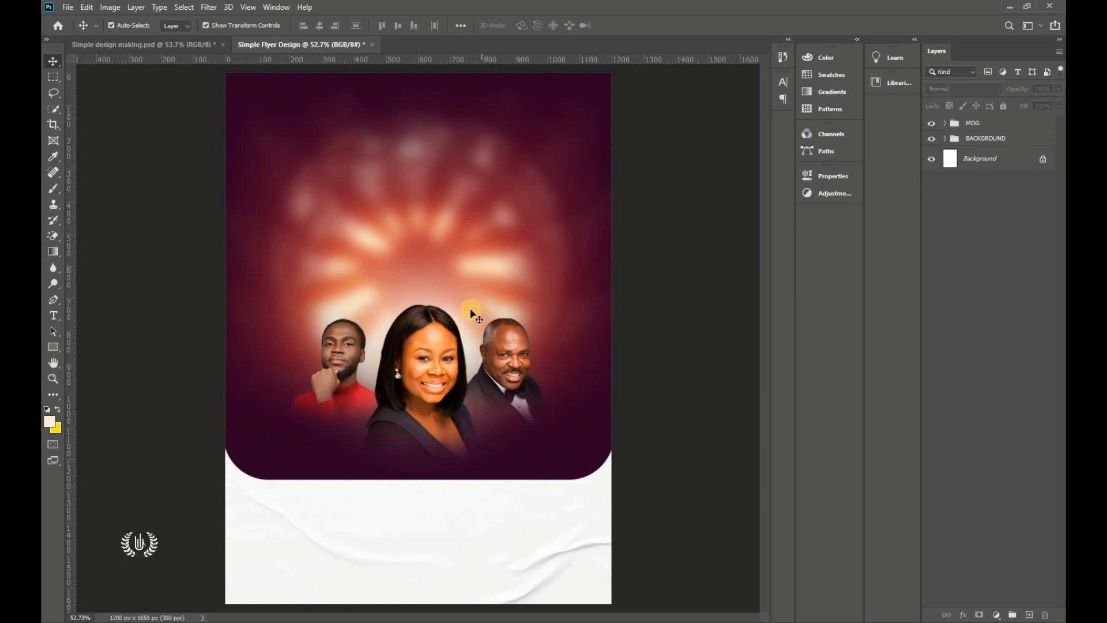
{"action": "left_click", "coordinate": [962, 128]}
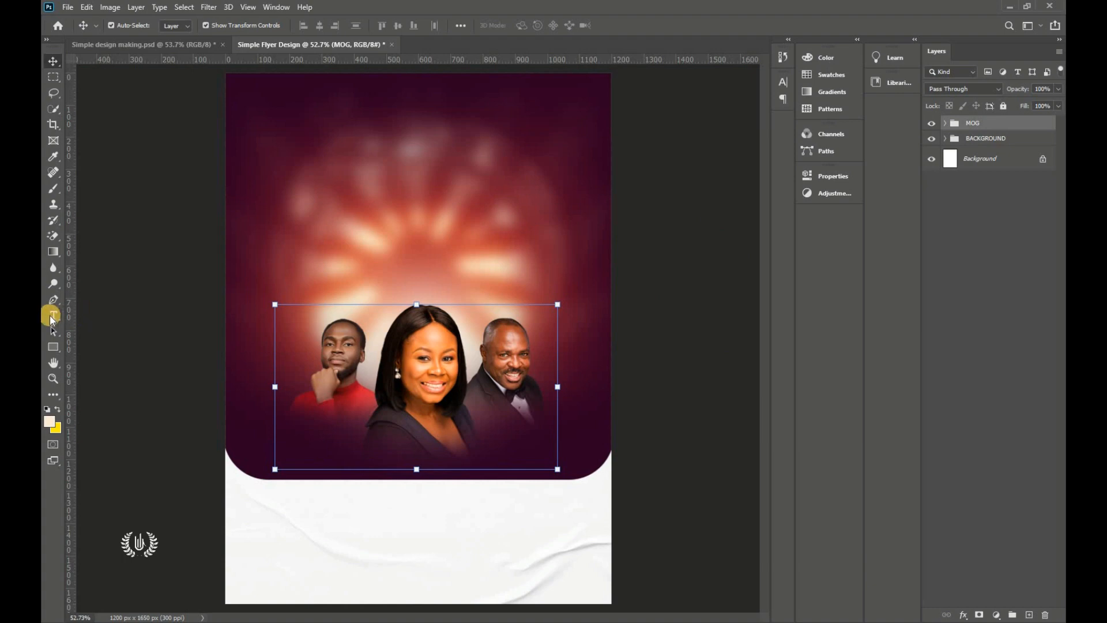
{"action": "left_click_drag", "start_coordinate": [50, 315], "coordinate": [104, 314]}
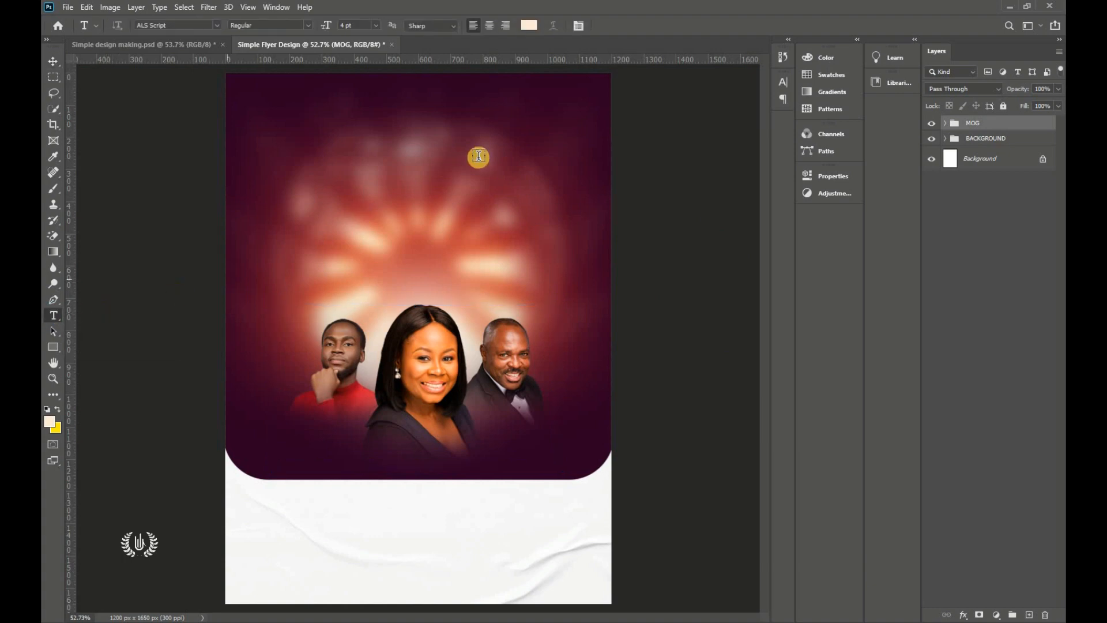
Step: Start a text layer above the pastors in 32 pt white Albertus Extra Bold
{"action": "left_click", "coordinate": [427, 185]}
{"action": "left_click_drag", "start_coordinate": [336, 27], "coordinate": [299, 50]}
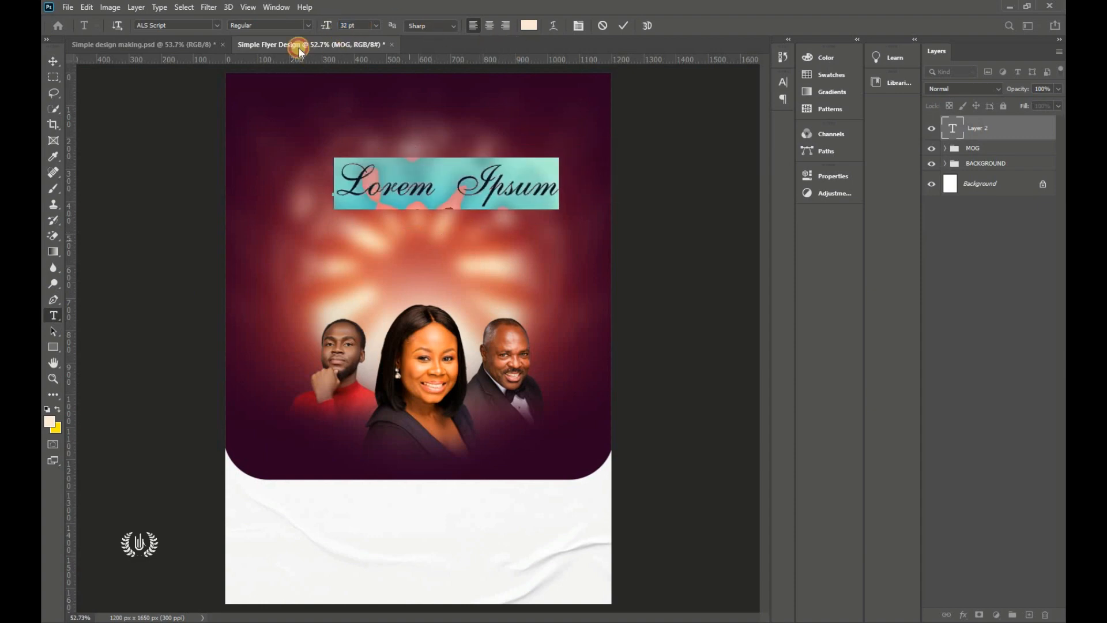
{"action": "left_click", "coordinate": [216, 26]}
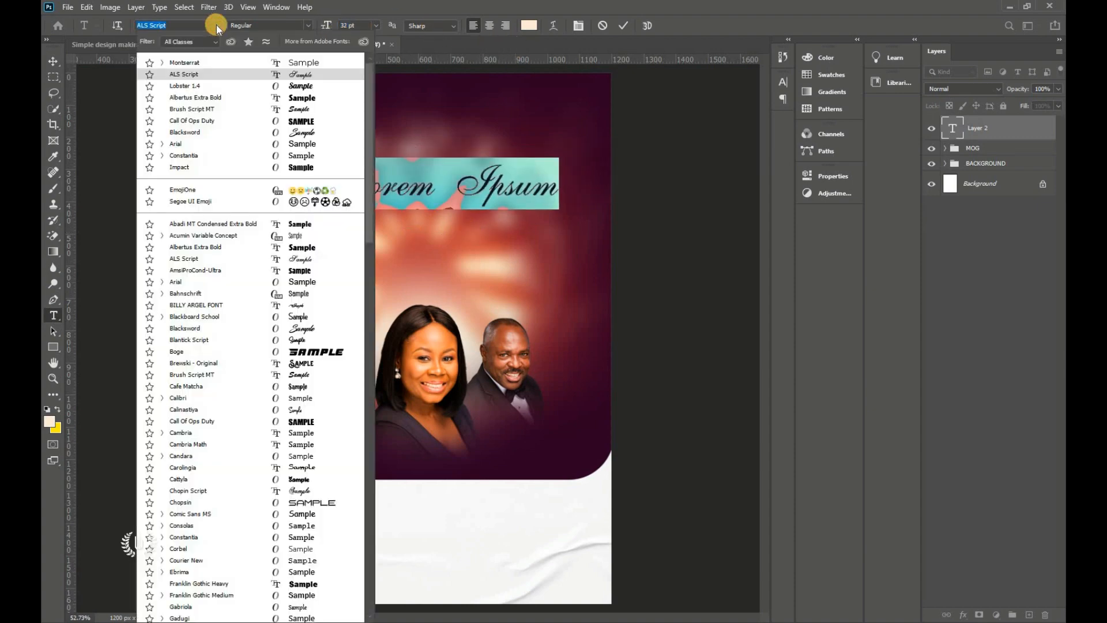
{"action": "left_click", "coordinate": [237, 97]}
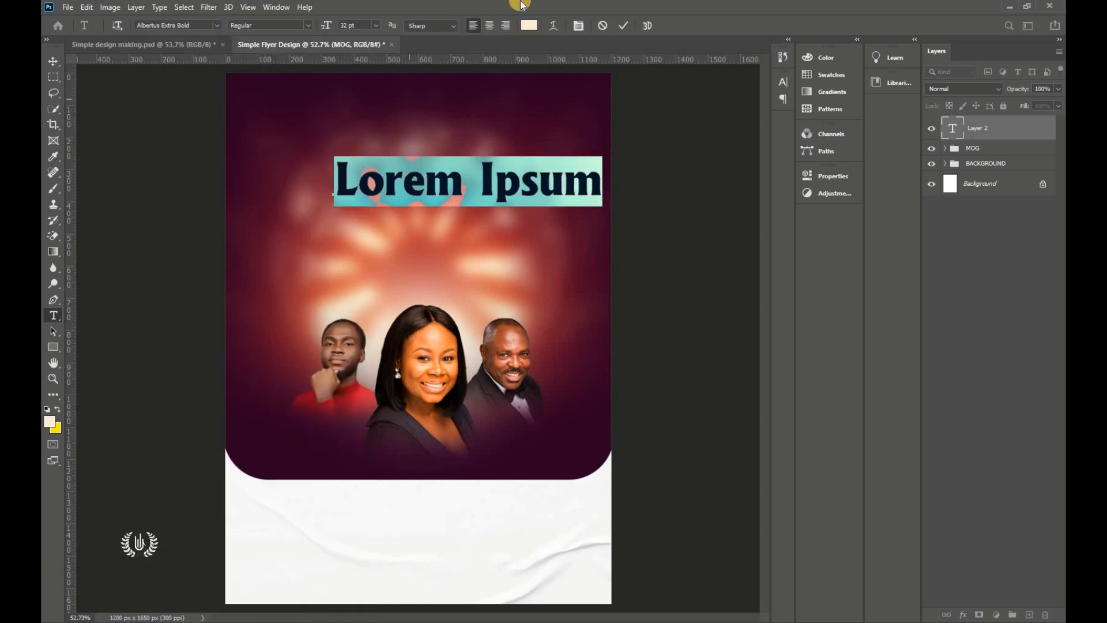
{"action": "left_click", "coordinate": [531, 29]}
{"action": "left_click", "coordinate": [683, 54]}
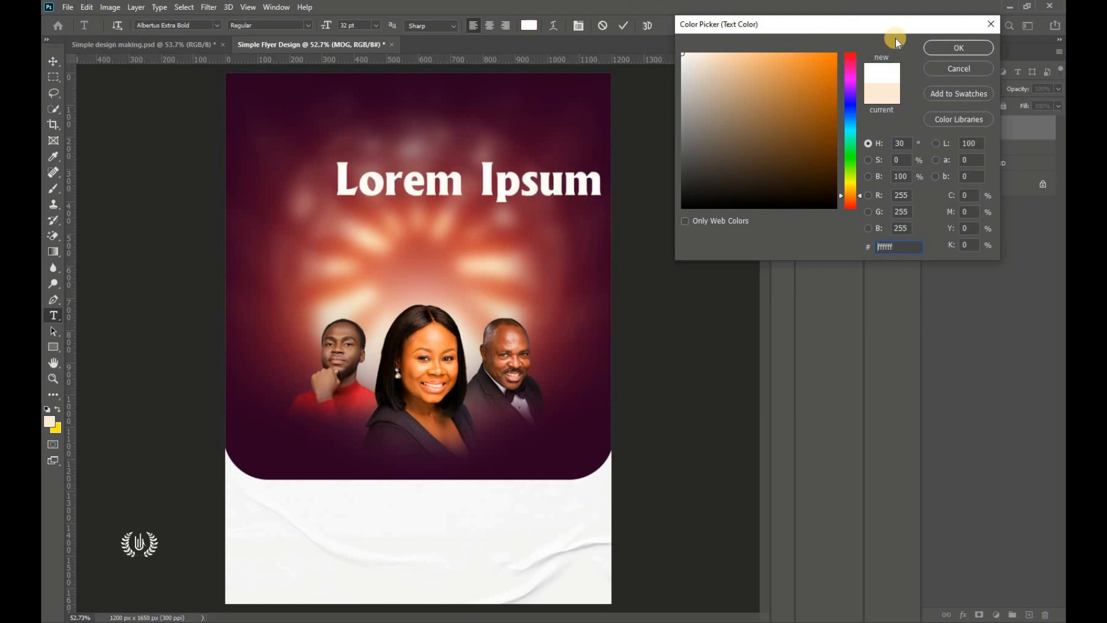
{"action": "left_click", "coordinate": [954, 50]}
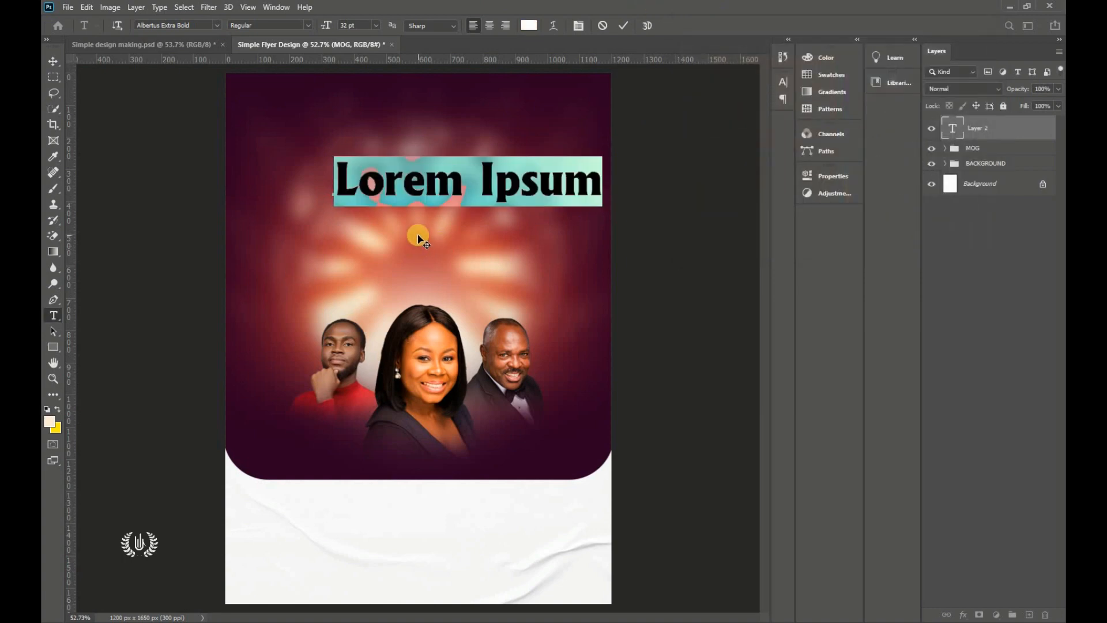
Step: Type 30 and scale it up to about 257%
{"action": "key", "text": "ctrl+h"}
{"action": "type", "text": "30"}
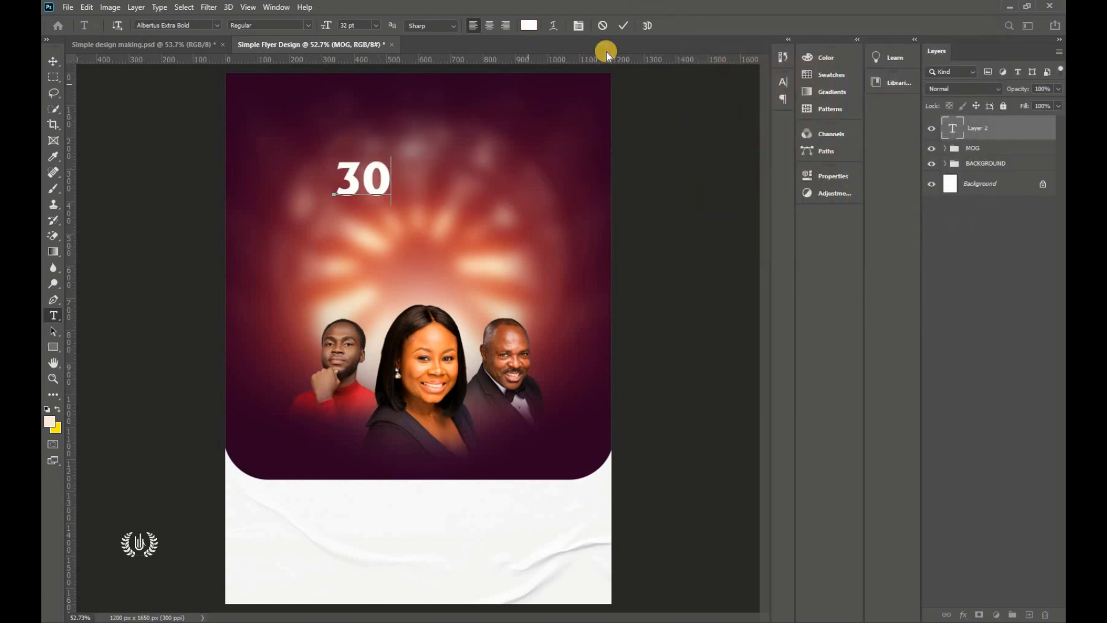
{"action": "left_click", "coordinate": [53, 61]}
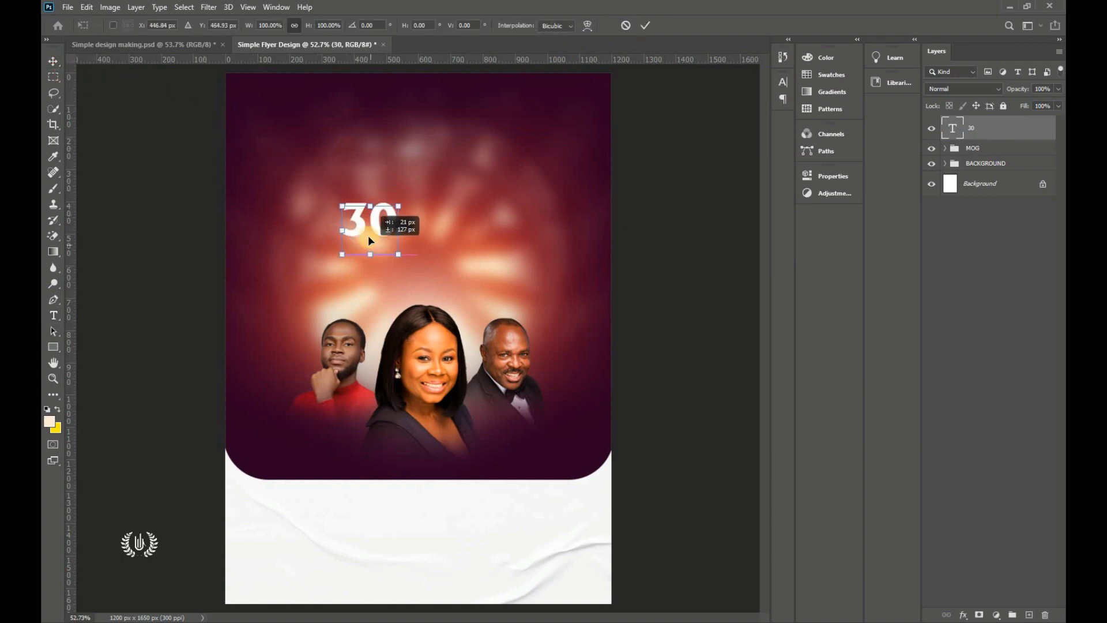
{"action": "mouse_move", "coordinate": [386, 162]}
{"action": "left_mouse_down"}
{"action": "mouse_move", "coordinate": [396, 124]}
{"action": "mouse_move", "coordinate": [397, 148]}
{"action": "left_mouse_up"}
Step: Commit the 30 scaling, then cut the 0 out so the text reads 3
{"action": "key", "text": "Return"}
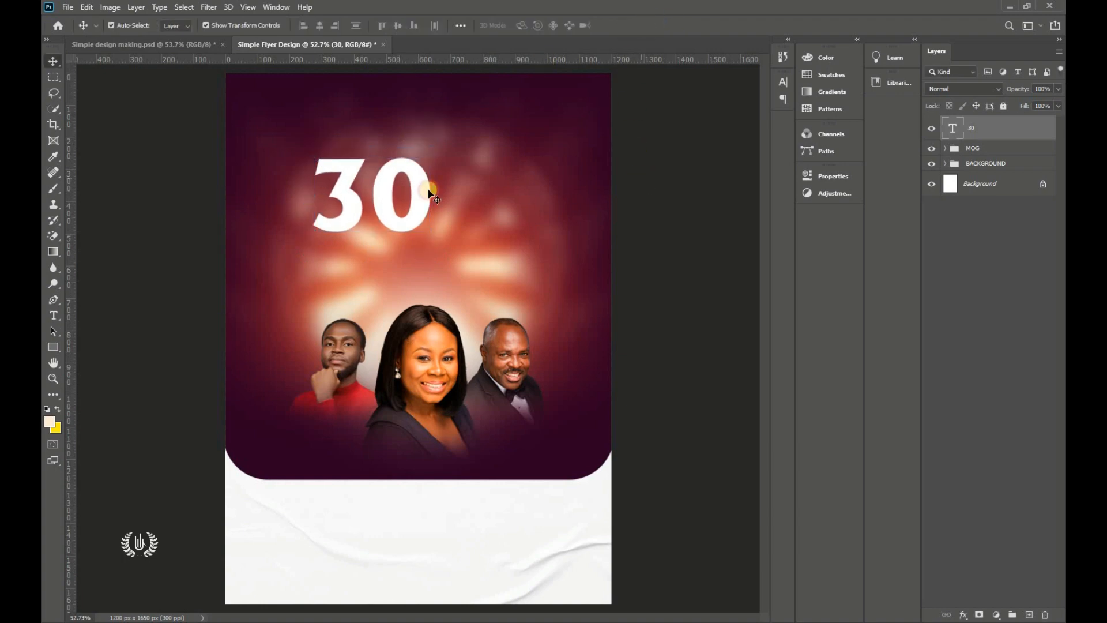
{"action": "key", "text": "t"}
{"action": "double_click", "coordinate": [376, 191]}
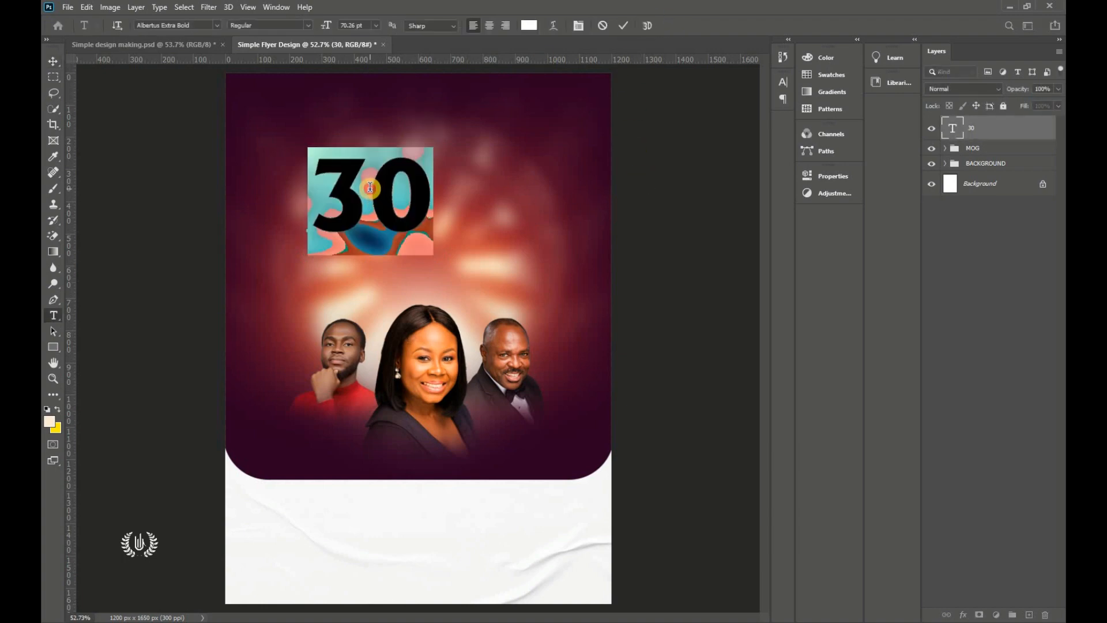
{"action": "left_click_drag", "start_coordinate": [372, 191], "coordinate": [457, 191]}
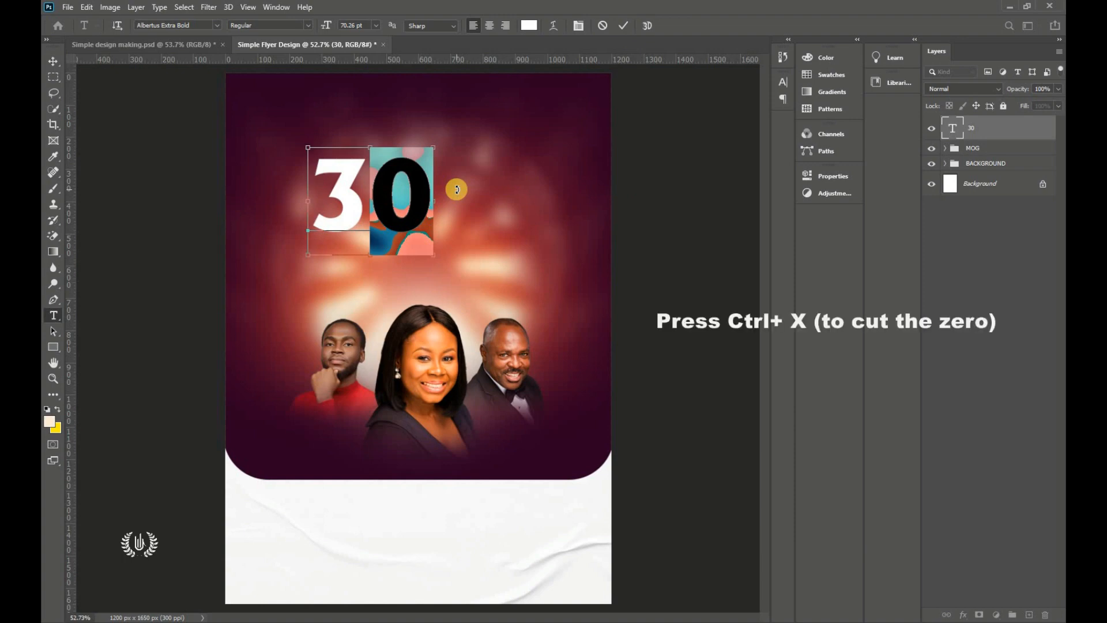
{"action": "key", "text": "ctrl+x"}
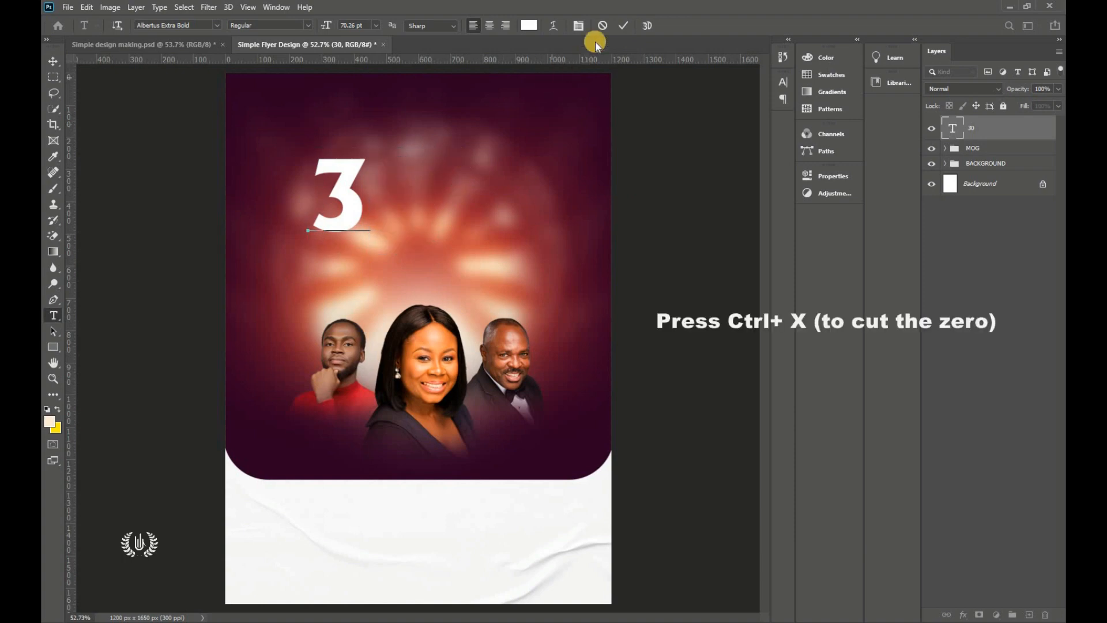
{"action": "left_click", "coordinate": [618, 27]}
Step: Duplicate the 3 to its right and change the copy's text to 0
{"action": "key", "text": "v"}
{"action": "left_click", "coordinate": [342, 196]}
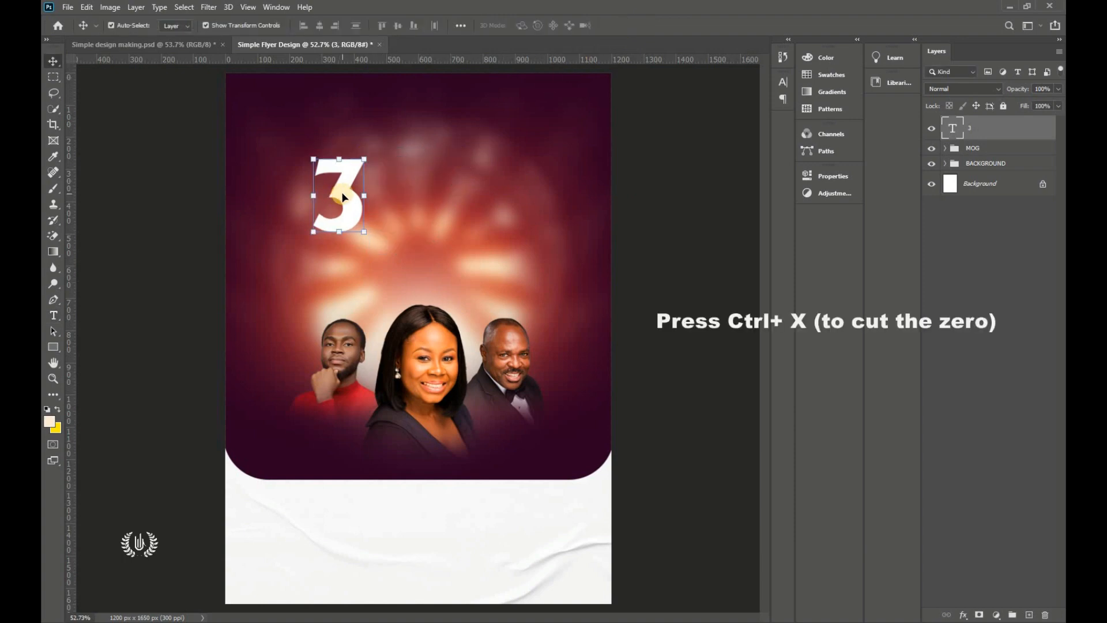
{"action": "left_click_drag", "start_coordinate": [336, 214], "coordinate": [395, 202]}
{"action": "double_click", "coordinate": [394, 200]}
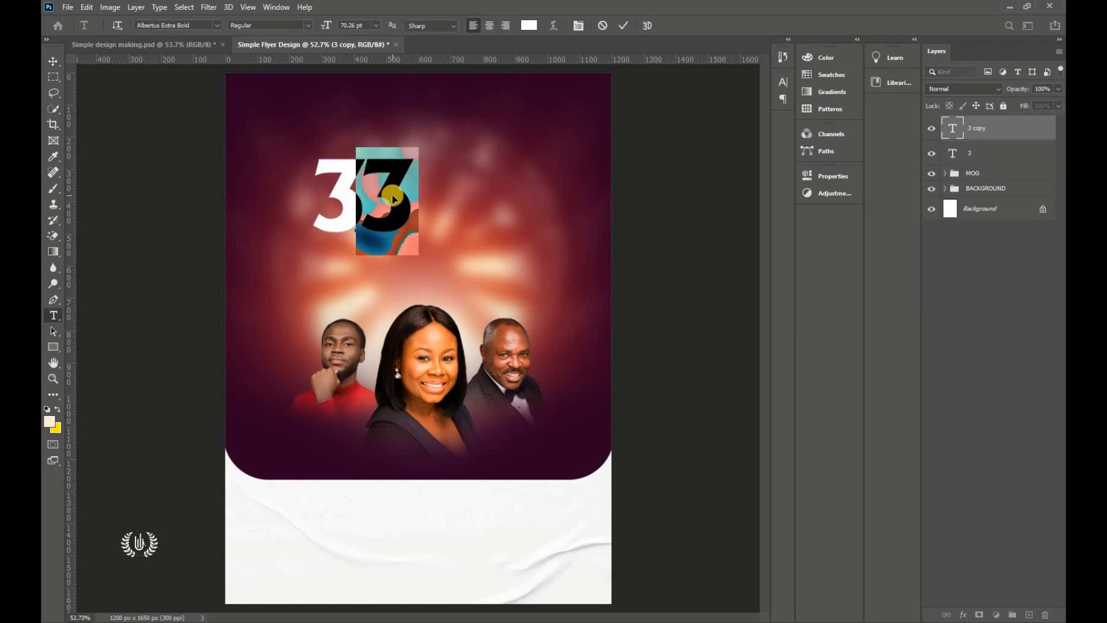
{"action": "type", "text": "0"}
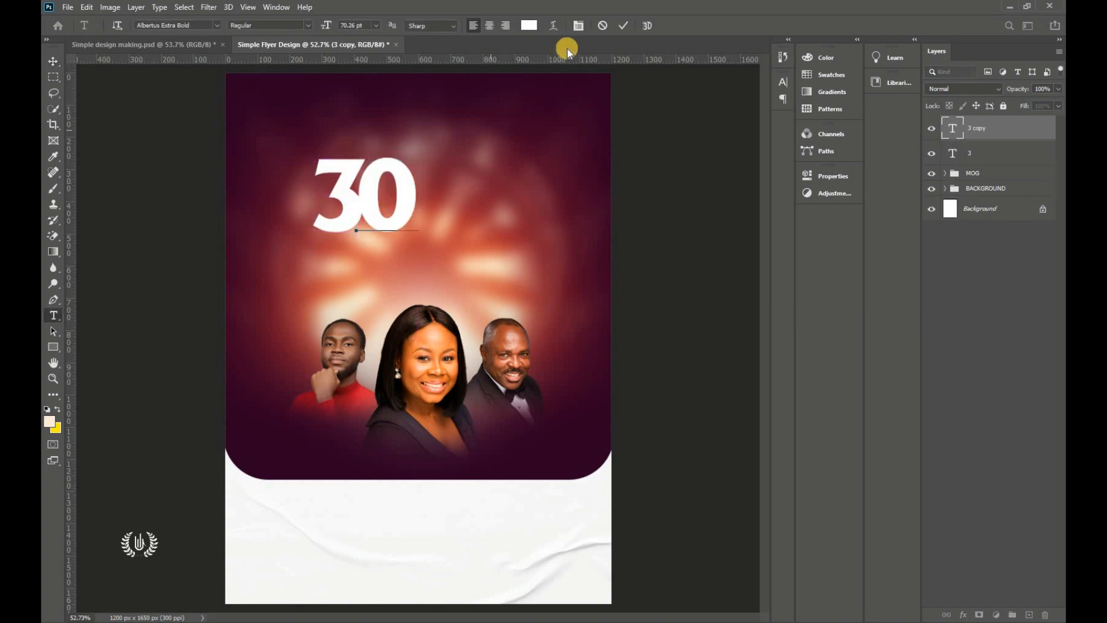
{"action": "key", "text": "ctrl+Return"}
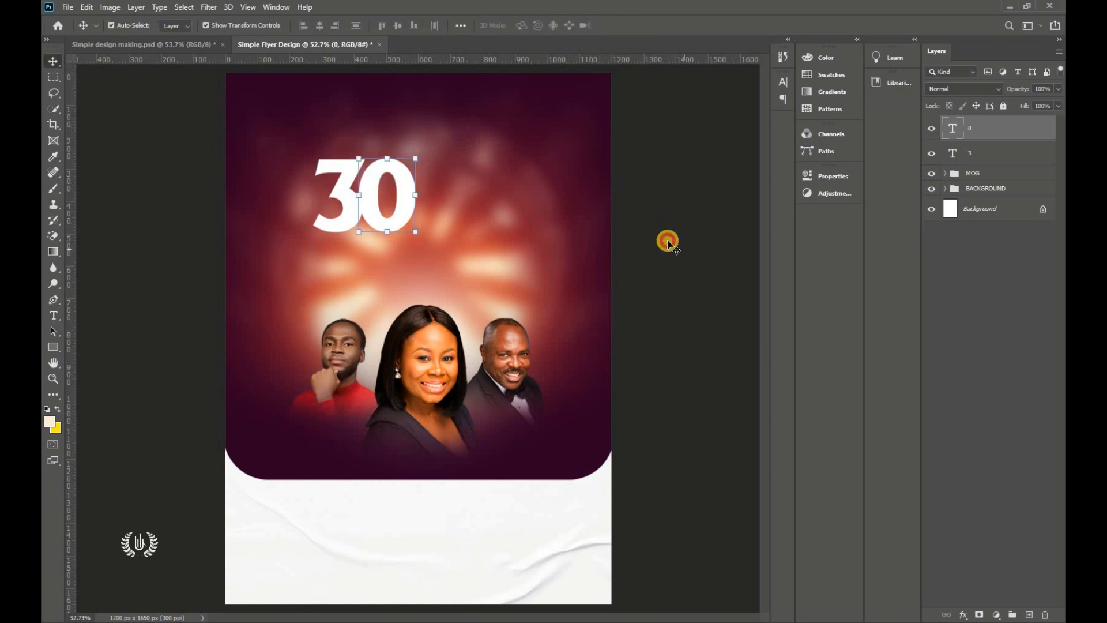
Step: Duplicate the 0 layer and copy colour code 2c0023 in the character colour picker
{"action": "left_click", "coordinate": [408, 193]}
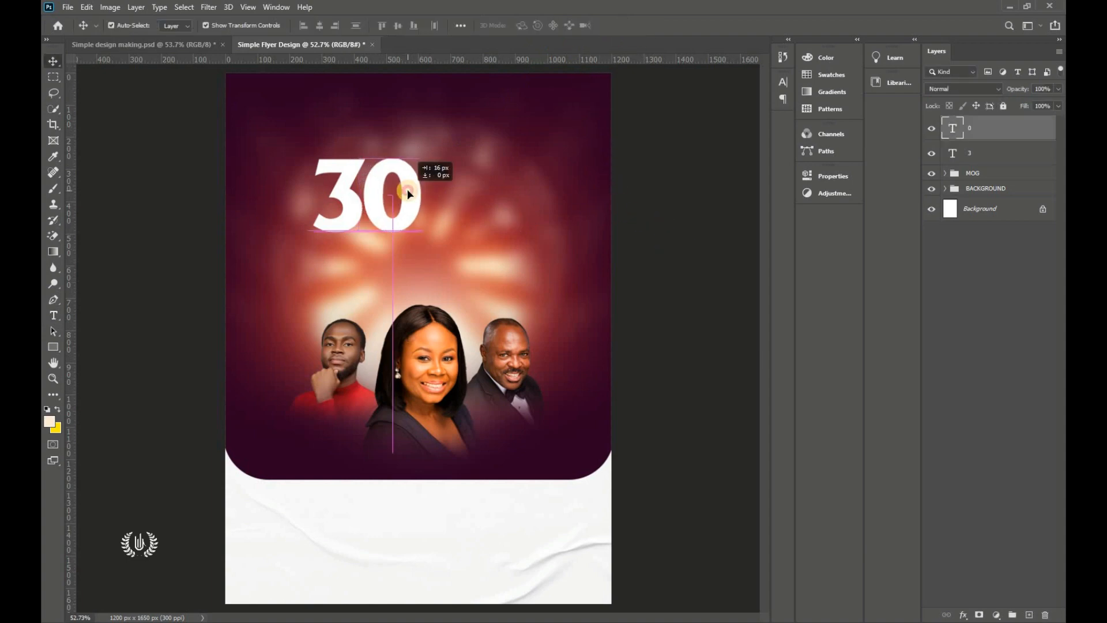
{"action": "left_click_drag", "start_coordinate": [1003, 128], "coordinate": [1029, 615]}
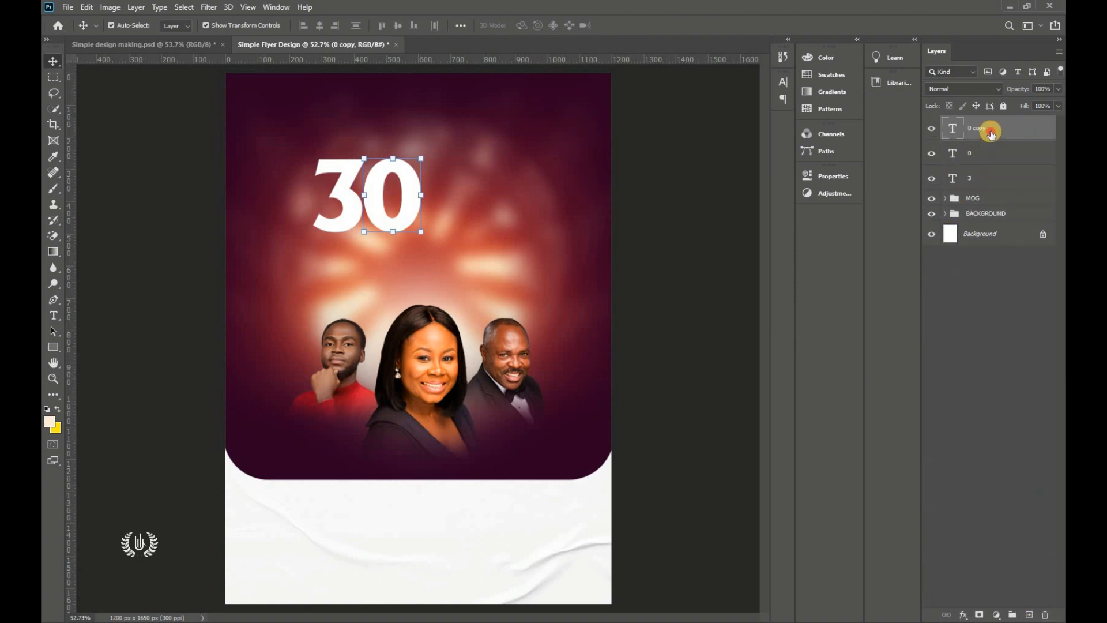
{"action": "left_click", "coordinate": [784, 83]}
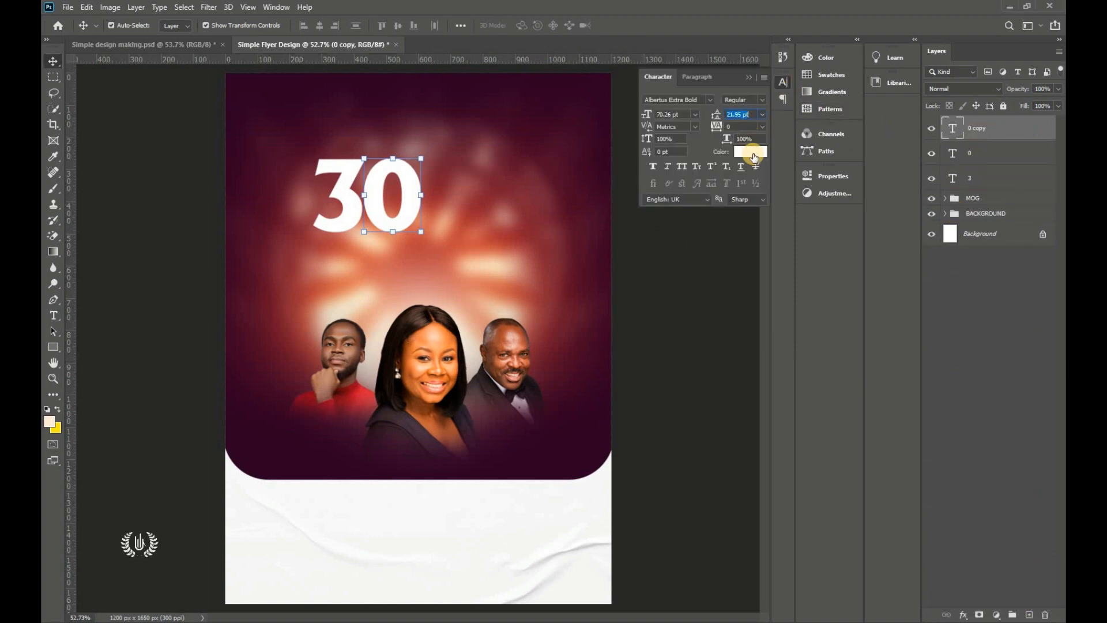
{"action": "left_click", "coordinate": [754, 152]}
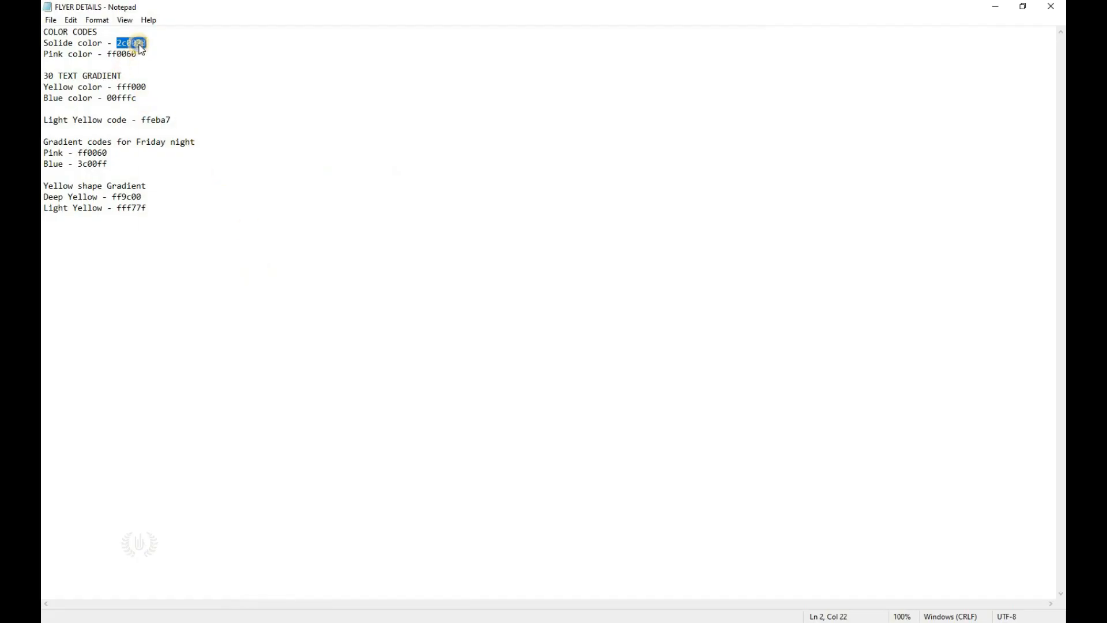
{"action": "right_click", "coordinate": [142, 50]}
{"action": "left_click", "coordinate": [168, 81]}
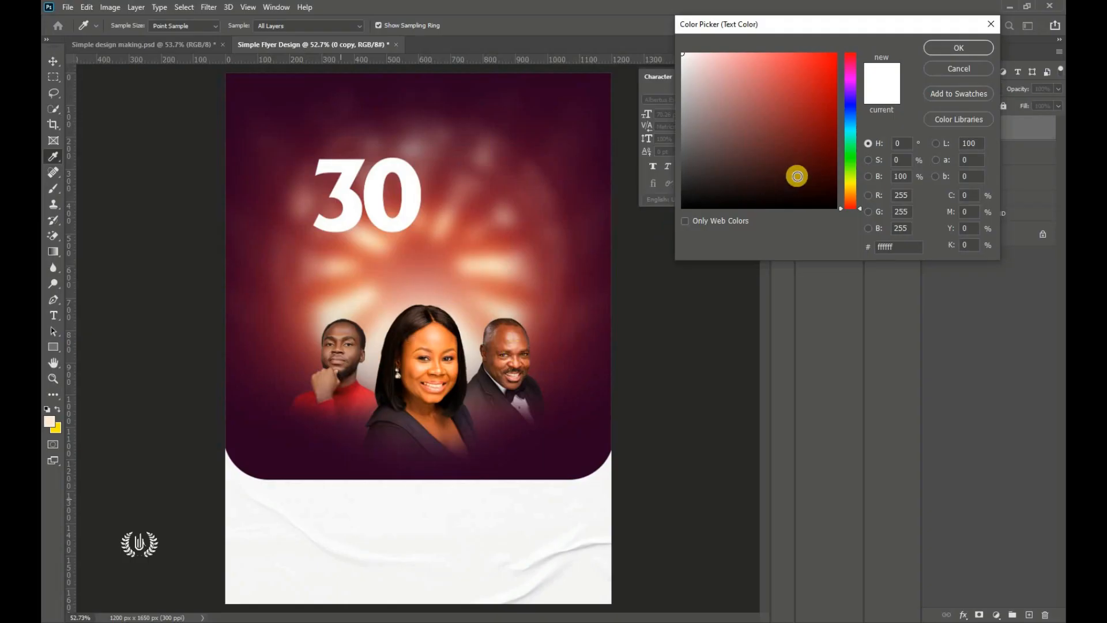
Step: Set the duplicate 0's text colour to deep violet 2c0023
{"action": "right_click", "coordinate": [877, 245]}
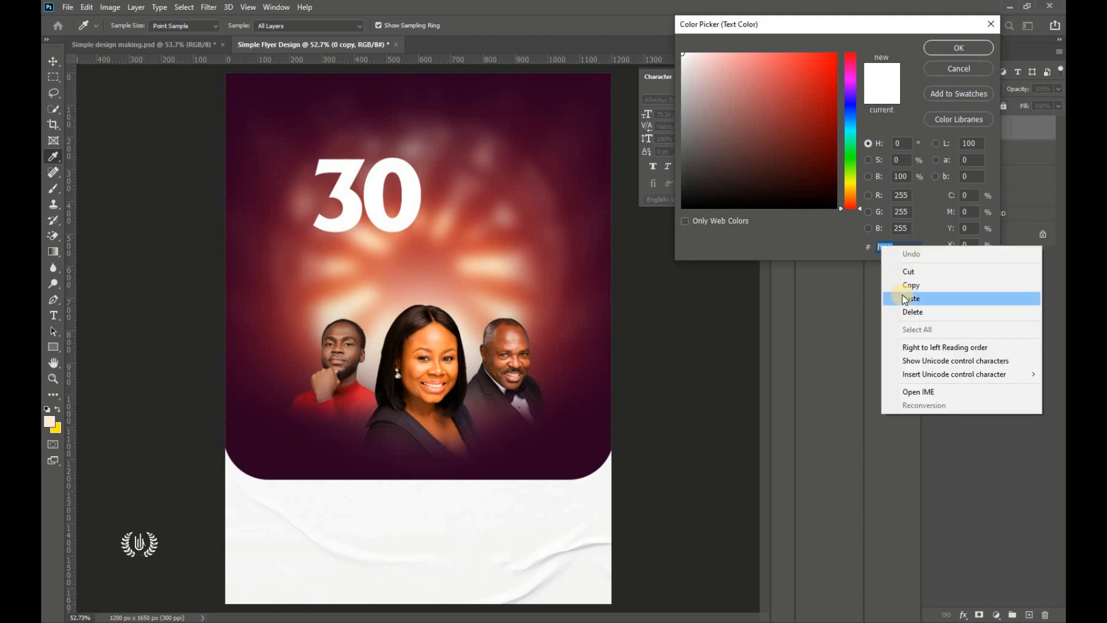
{"action": "left_click", "coordinate": [902, 291]}
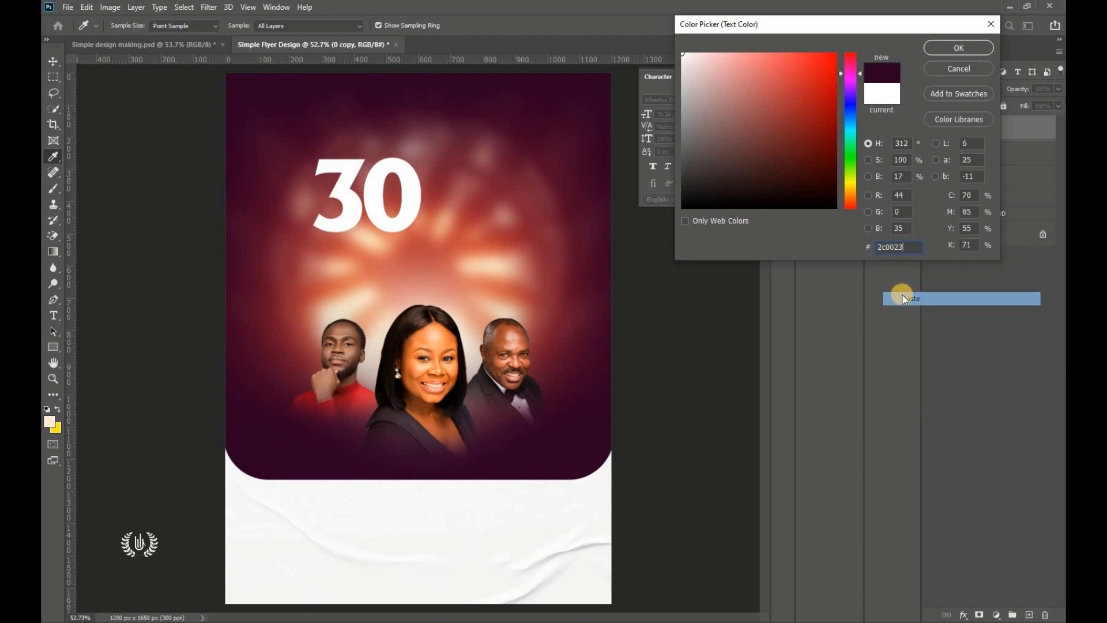
{"action": "left_click", "coordinate": [920, 48]}
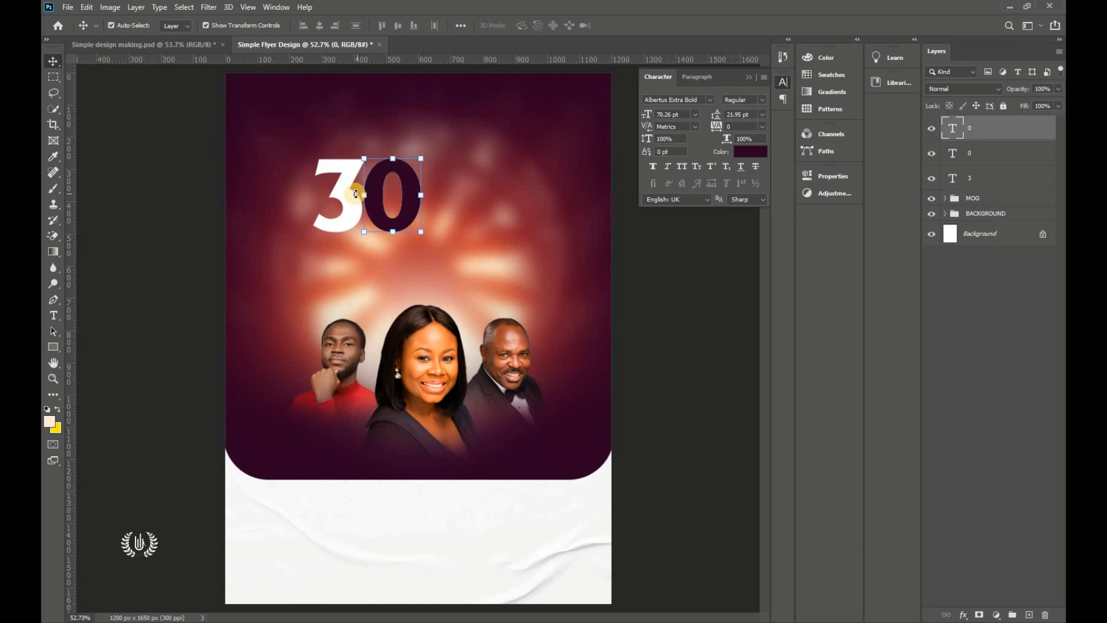
Step: Shift both 0 layers left toward the 3, nudging the violet 0 slightly further
{"action": "left_click_drag", "start_coordinate": [403, 188], "coordinate": [401, 188]}
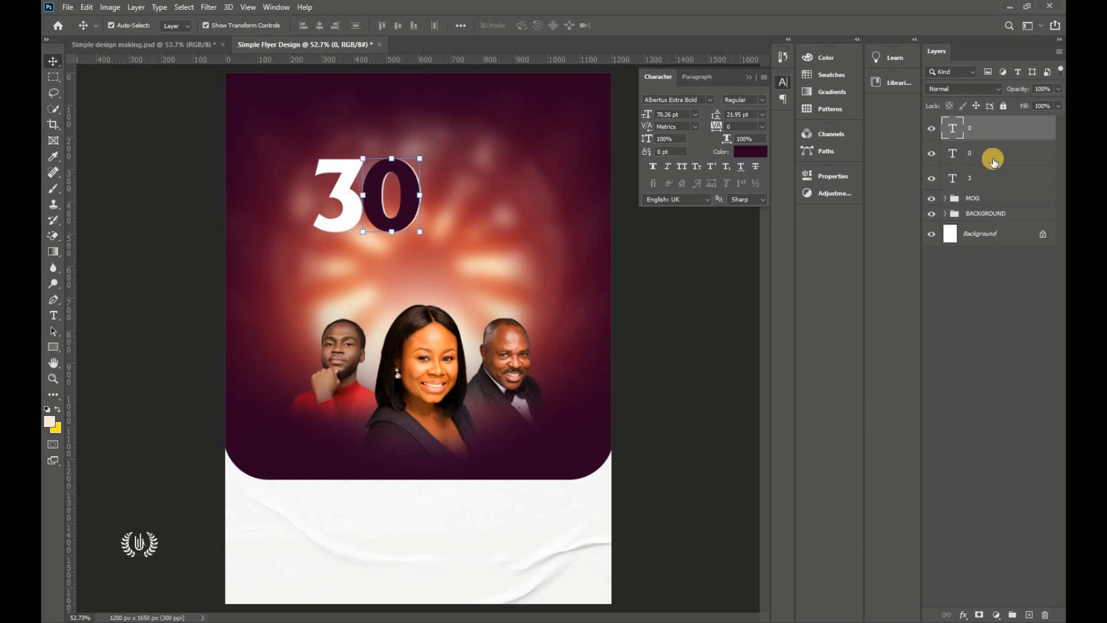
{"action": "left_click", "coordinate": [391, 196], "text": "shift"}
{"action": "left_click_drag", "start_coordinate": [391, 196], "coordinate": [388, 201]}
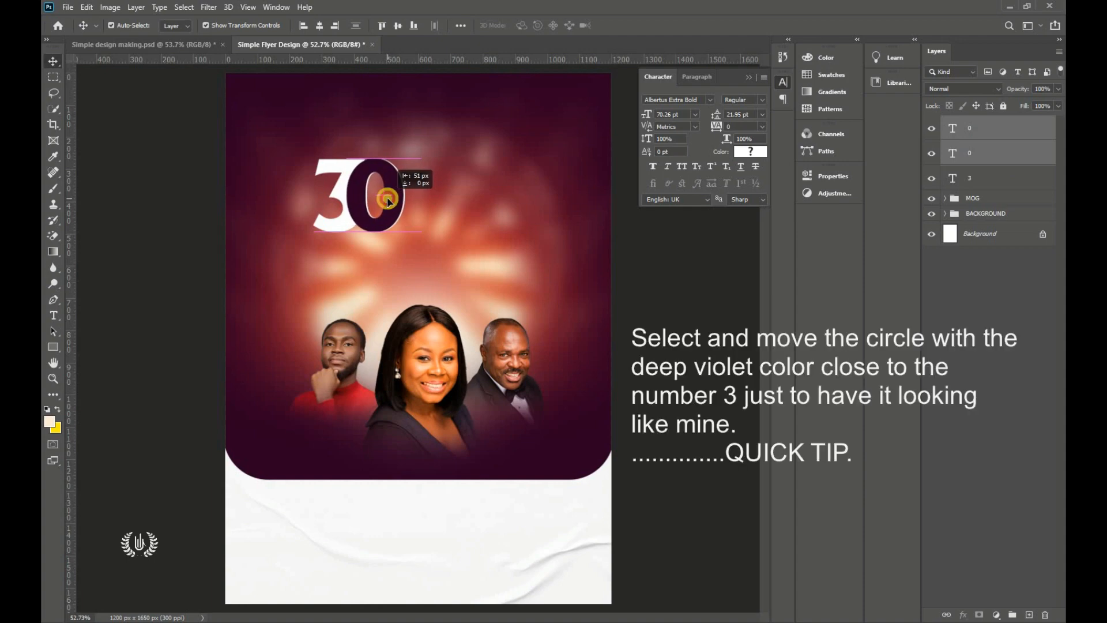
{"action": "left_click", "coordinate": [390, 202]}
{"action": "left_click", "coordinate": [388, 201]}
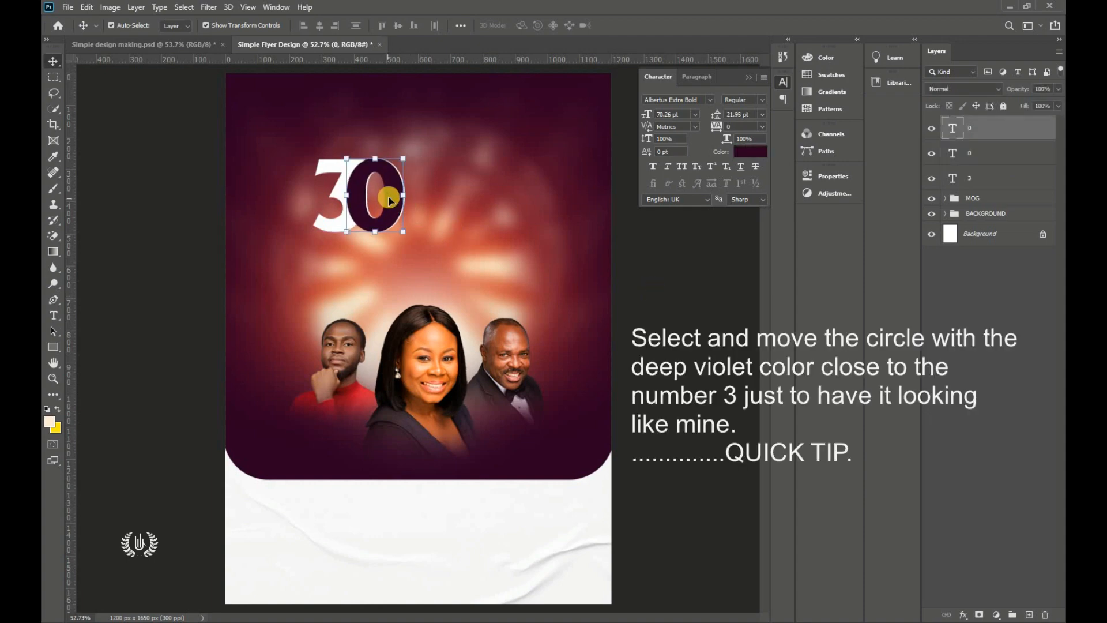
{"action": "left_click_drag", "start_coordinate": [392, 199], "coordinate": [389, 200]}
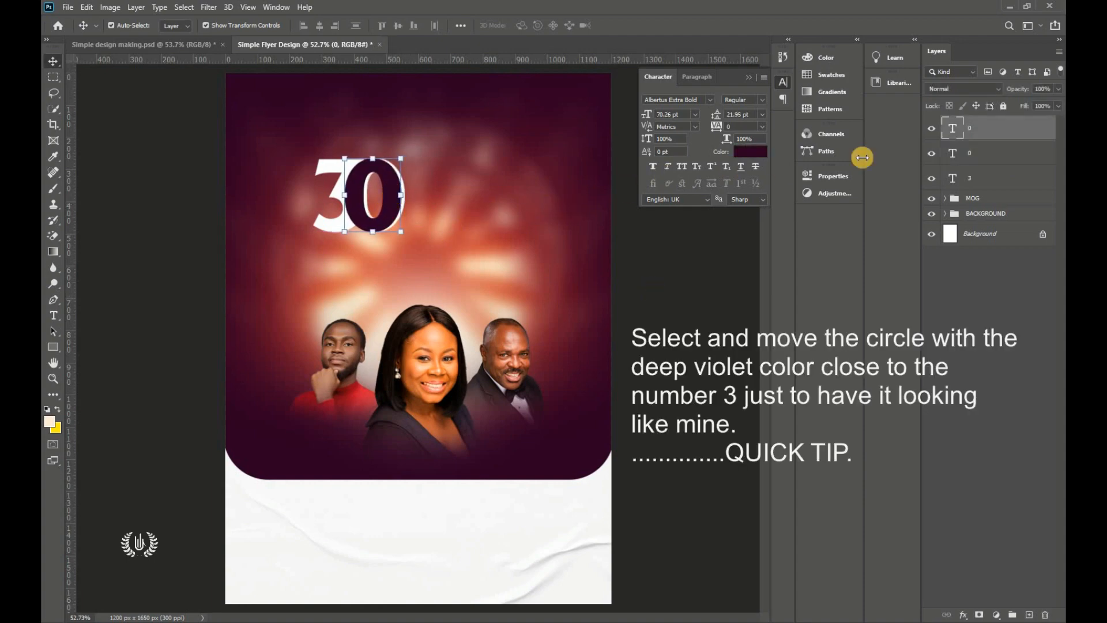
Step: Move the violet 0 layer below the white 0 so it acts as a shadow
{"action": "left_click_drag", "start_coordinate": [999, 132], "coordinate": [945, 163]}
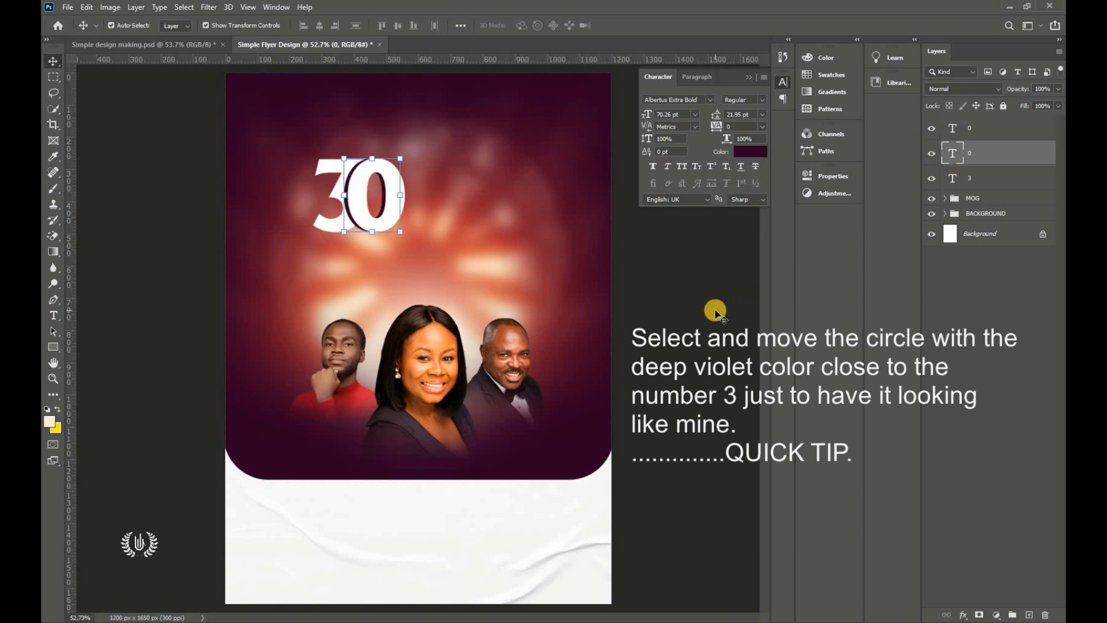
{"action": "left_click", "coordinate": [748, 77]}
{"action": "left_click", "coordinate": [411, 95]}
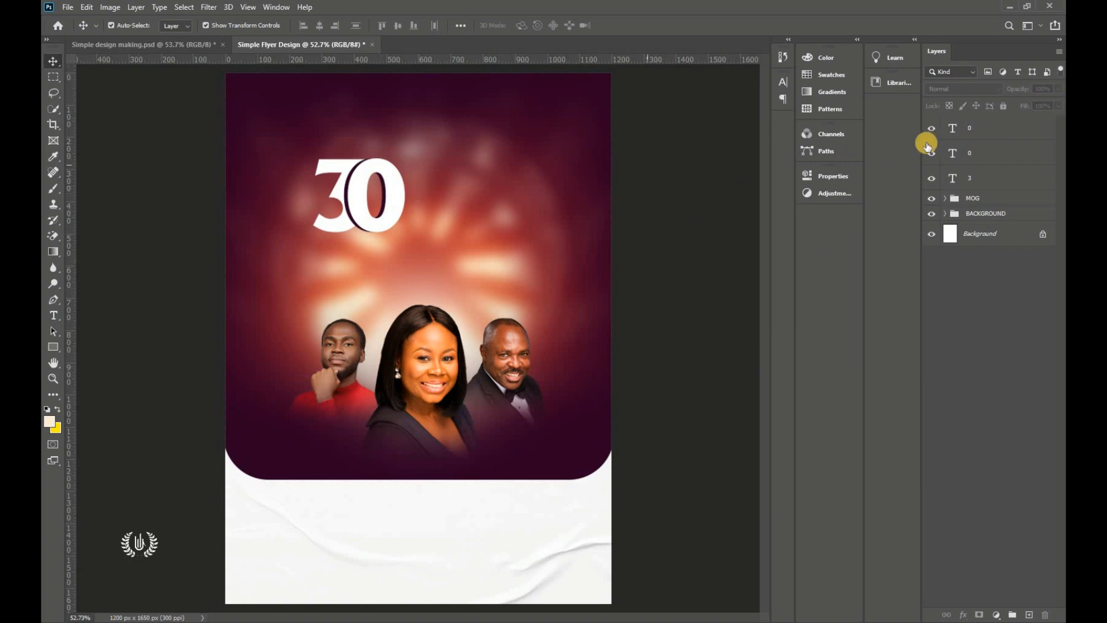
Step: Rasterize the violet 0 text layer
{"action": "left_click", "coordinate": [994, 151]}
{"action": "left_click", "coordinate": [997, 155]}
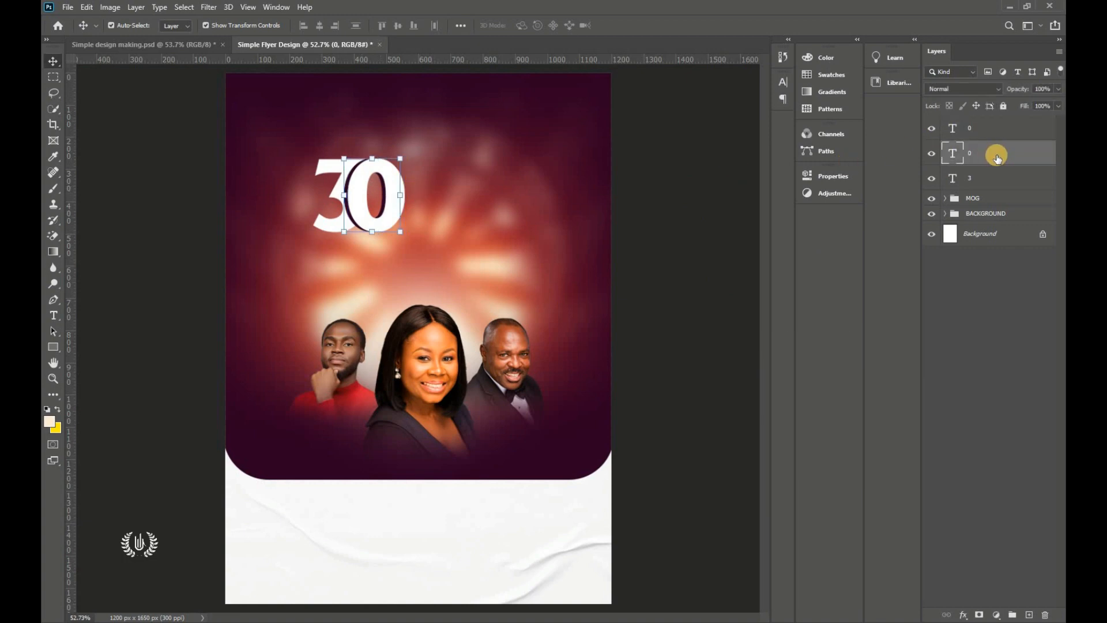
{"action": "right_click", "coordinate": [1001, 153]}
{"action": "key", "text": "Escape"}
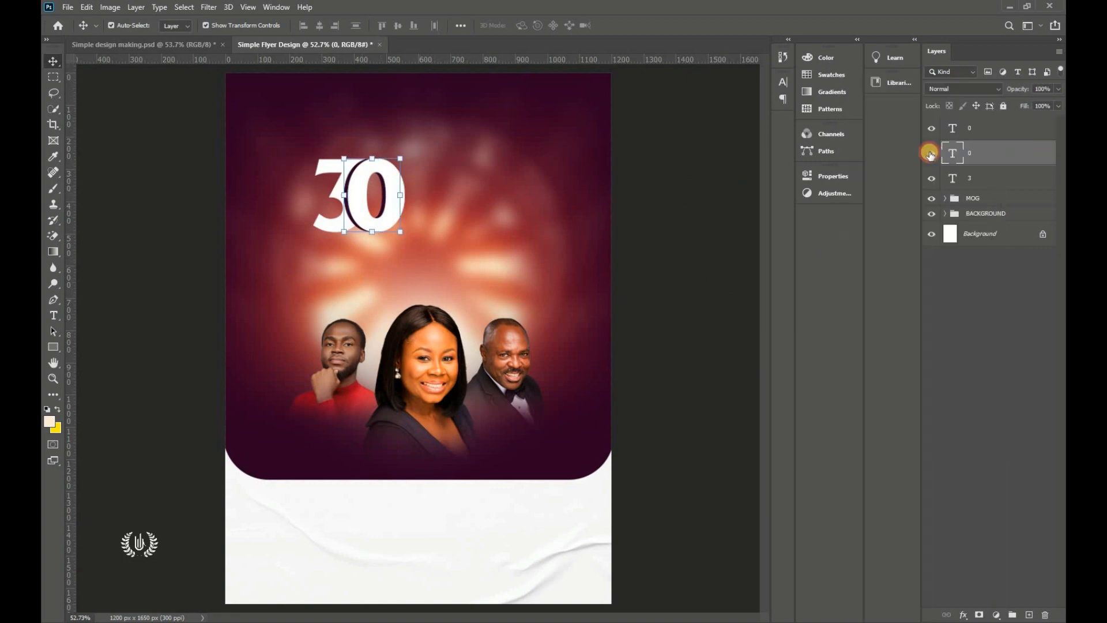
{"action": "left_click", "coordinate": [932, 153]}
{"action": "left_click", "coordinate": [933, 153]}
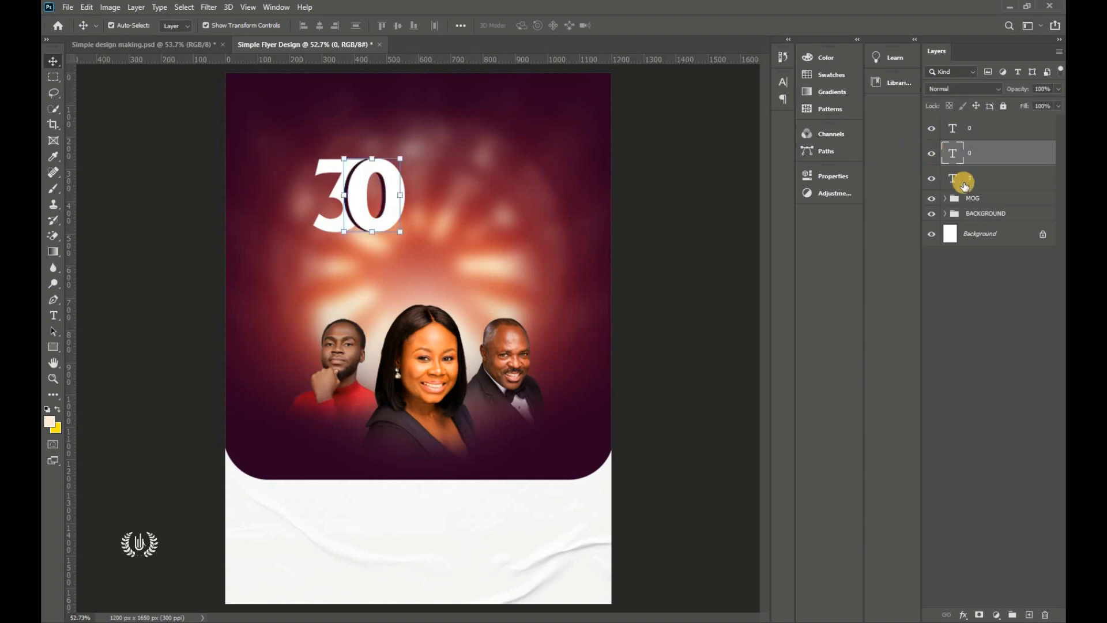
{"action": "right_click", "coordinate": [1014, 153]}
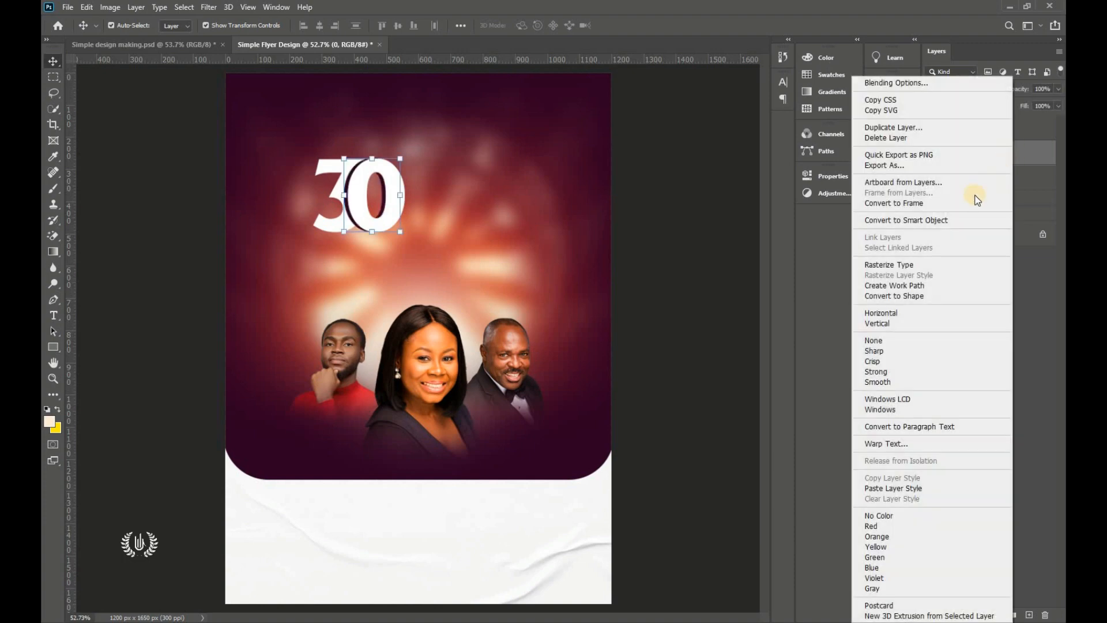
{"action": "left_click", "coordinate": [918, 265]}
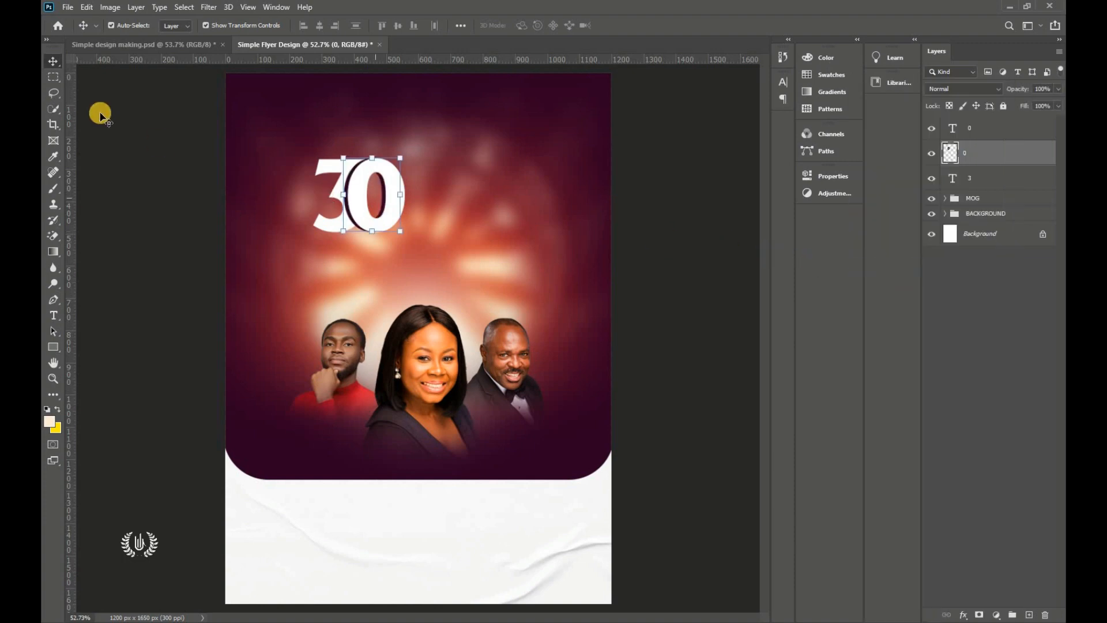
Step: Lasso the violet zero's inner part and cut it away, leaving a thin crescent
{"action": "left_click", "coordinate": [52, 92]}
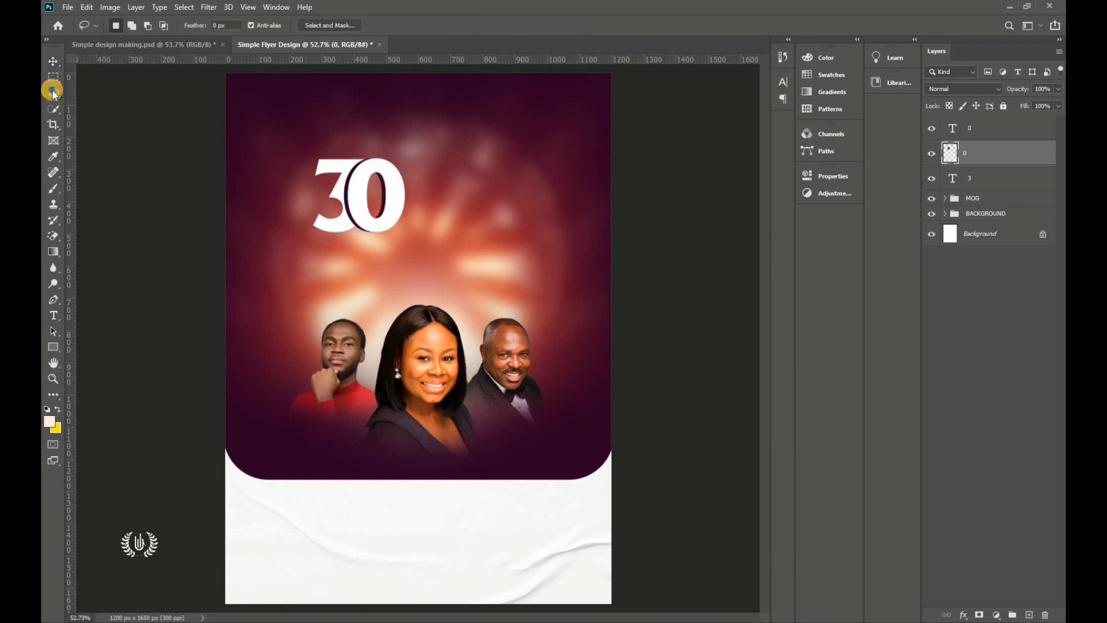
{"action": "left_click", "coordinate": [193, 104]}
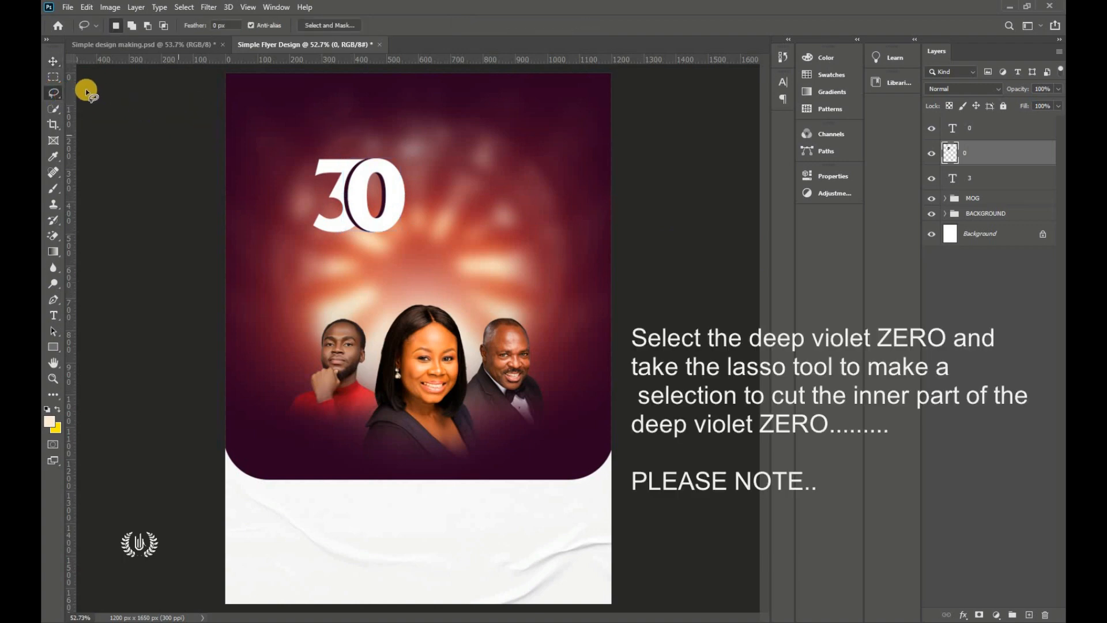
{"action": "left_click_drag", "start_coordinate": [45, 94], "coordinate": [112, 91]}
{"action": "left_click", "coordinate": [111, 92]}
{"action": "left_click_drag", "start_coordinate": [376, 169], "coordinate": [365, 214]}
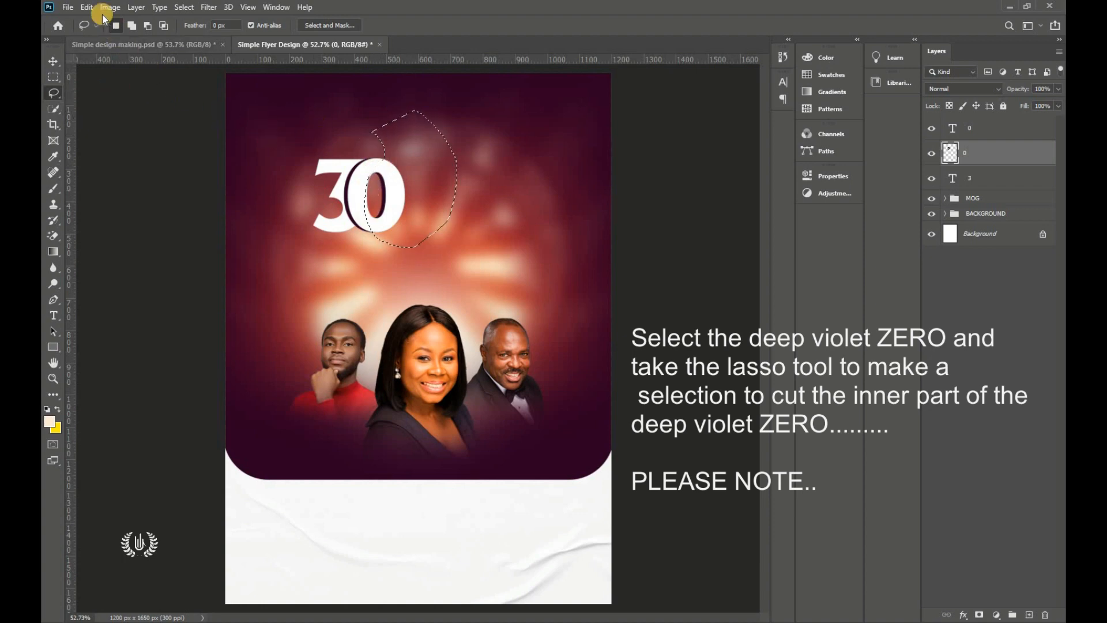
{"action": "left_click", "coordinate": [87, 7]}
{"action": "left_click", "coordinate": [112, 81]}
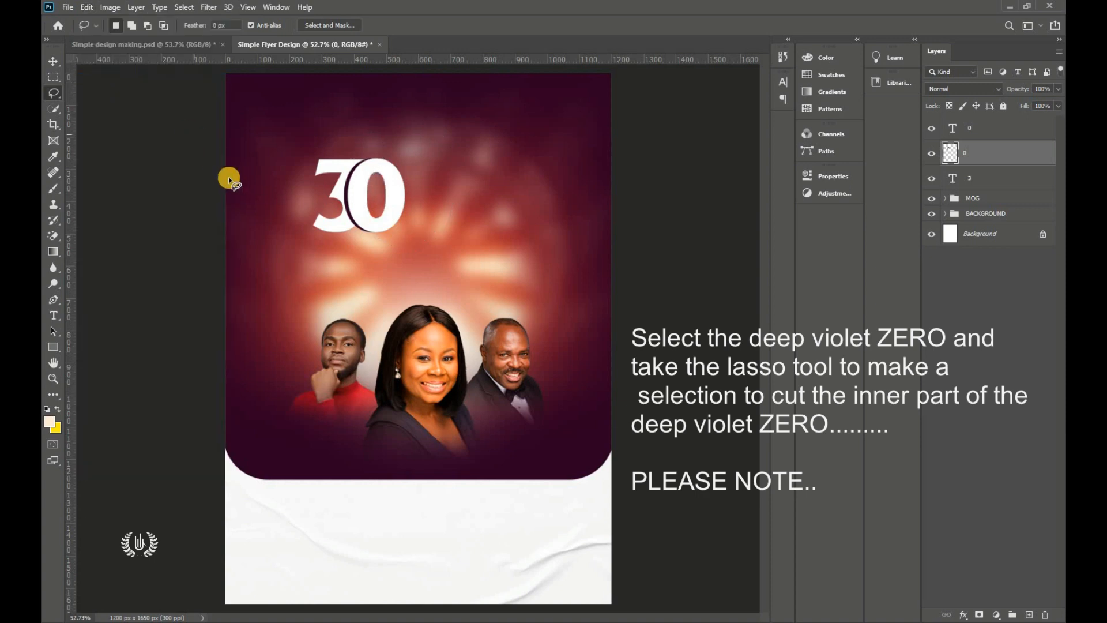
Step: Switch to the Move tool and select the white 0 text layer
{"action": "left_click", "coordinate": [54, 60]}
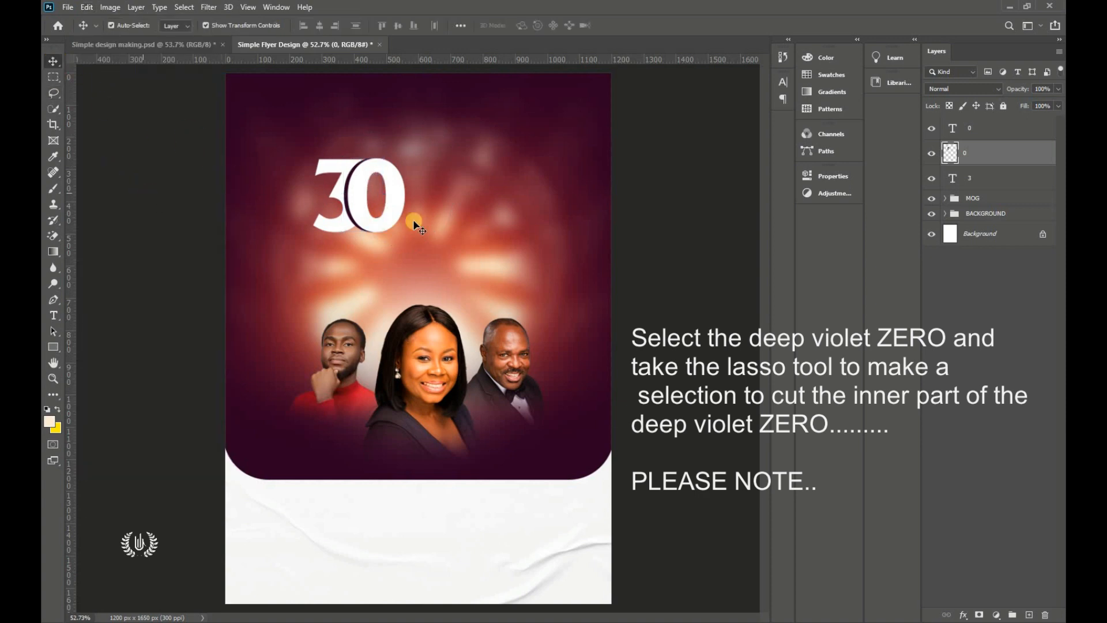
{"action": "left_click", "coordinate": [400, 179]}
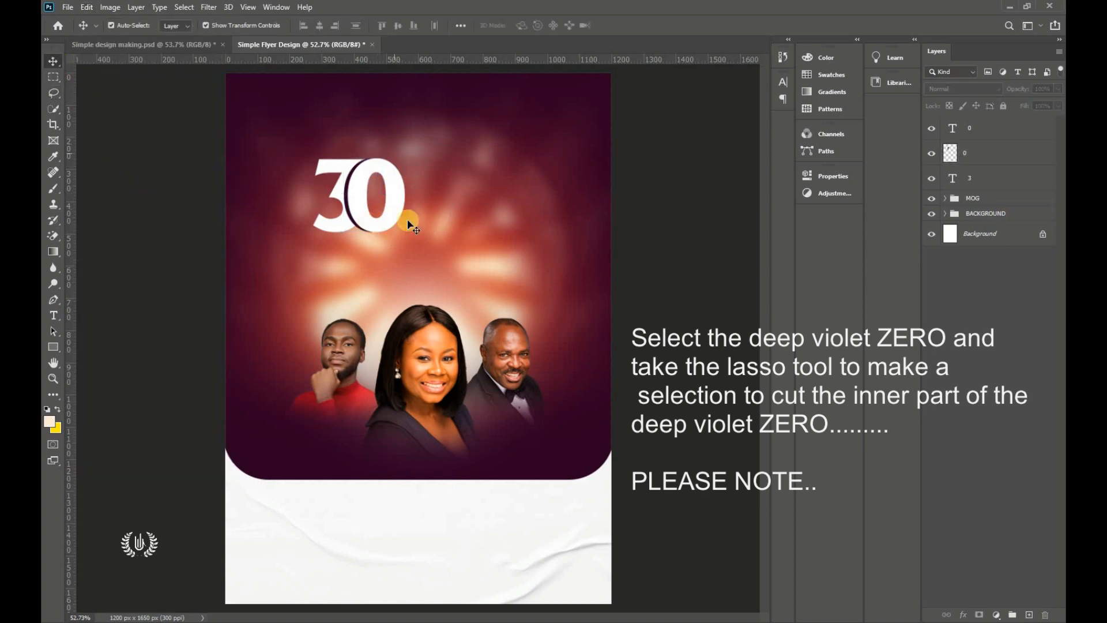
{"action": "left_click", "coordinate": [374, 182]}
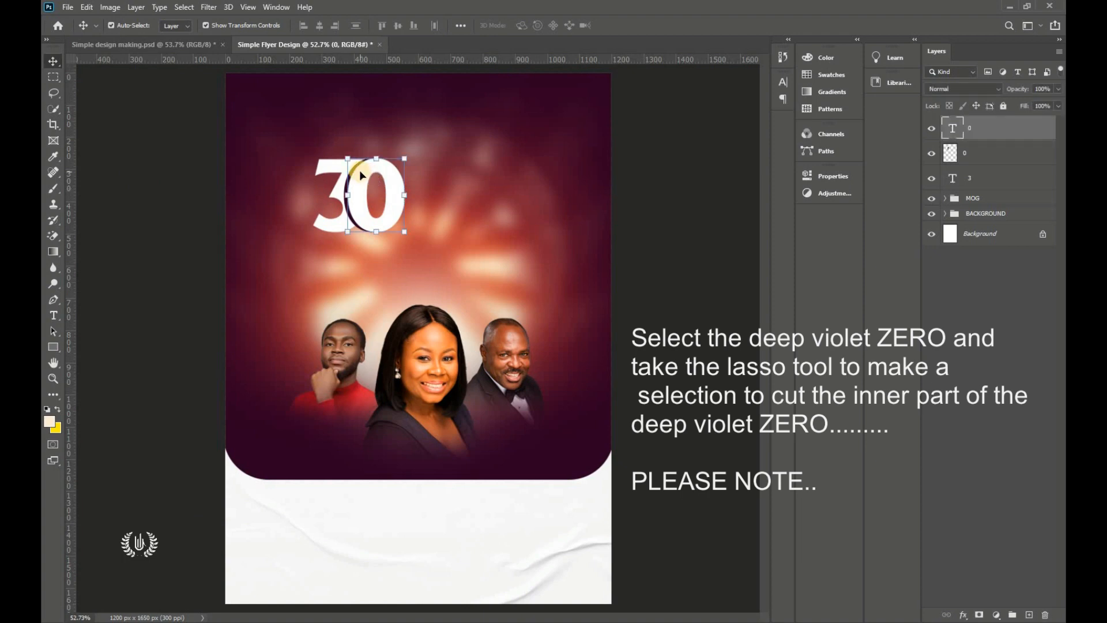
Step: Add a 'Days' text layer beside the 30 in Lobster 1.4
{"action": "left_click", "coordinate": [54, 320]}
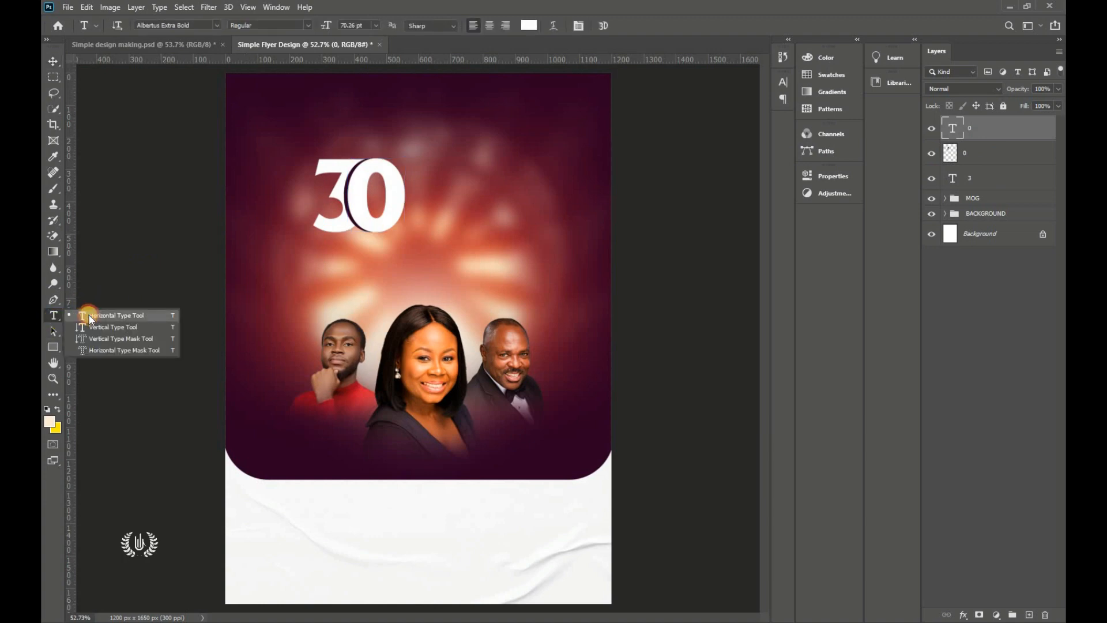
{"action": "left_click", "coordinate": [89, 315]}
{"action": "left_click", "coordinate": [441, 188]}
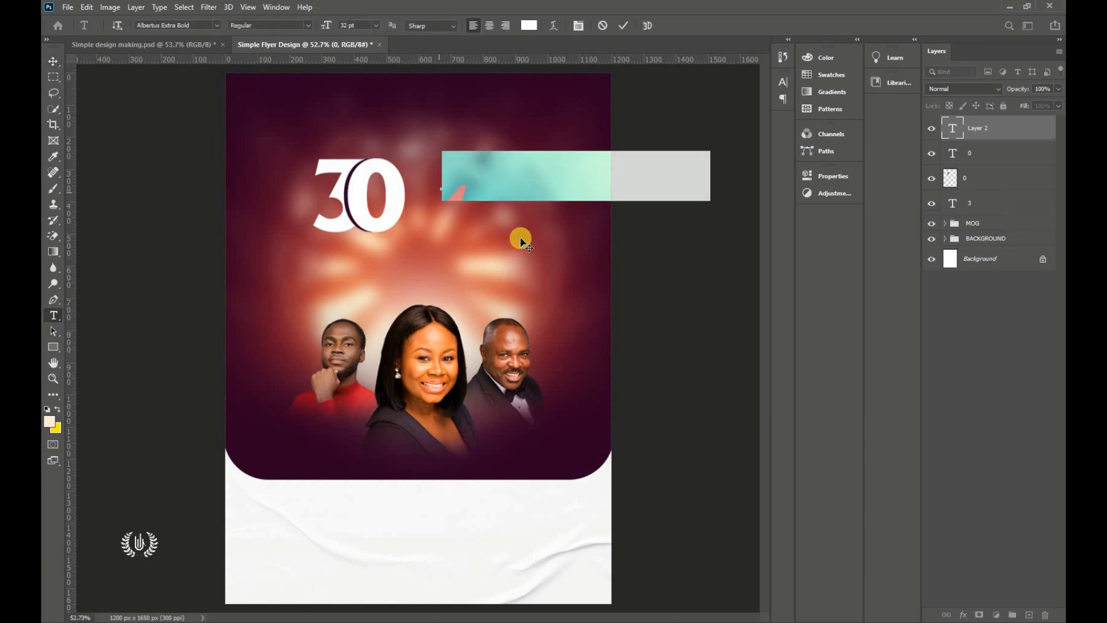
{"action": "left_click", "coordinate": [217, 25]}
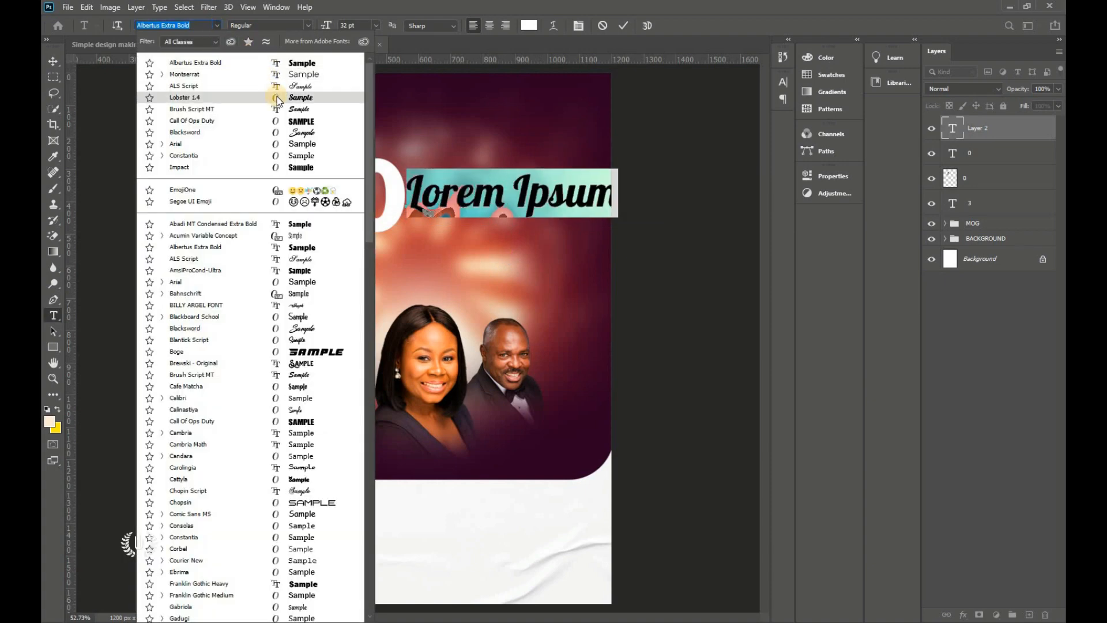
{"action": "left_click", "coordinate": [277, 97]}
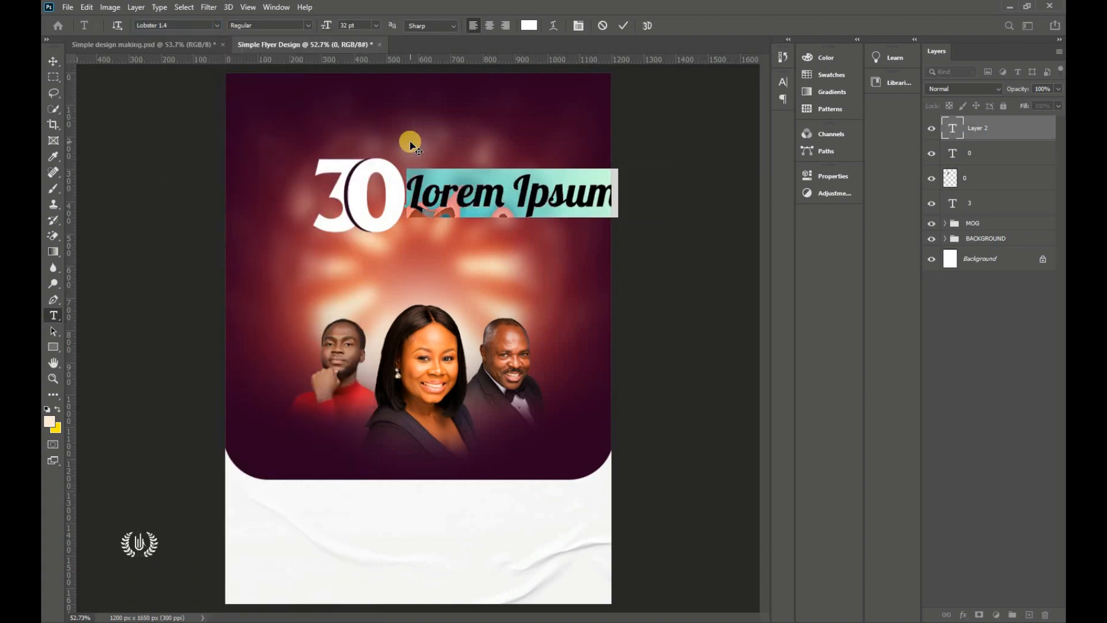
{"action": "type", "text": "Days"}
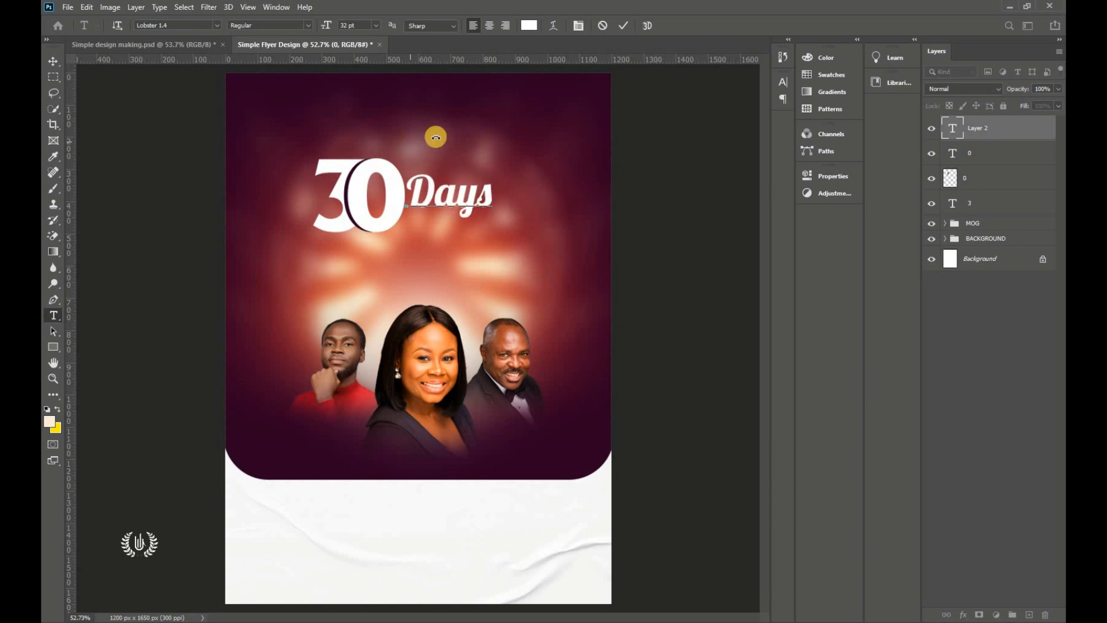
{"action": "left_click", "coordinate": [623, 26]}
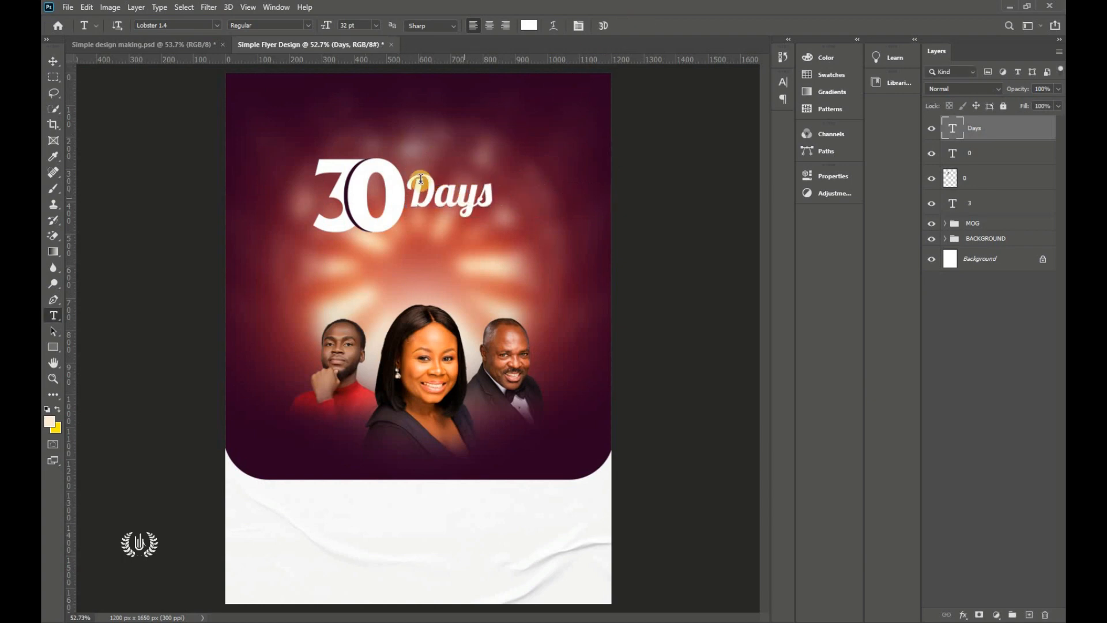
Step: Free-transform the Days text to about 117% and nudge it into place
{"action": "left_click", "coordinate": [52, 61]}
{"action": "left_click", "coordinate": [93, 10]}
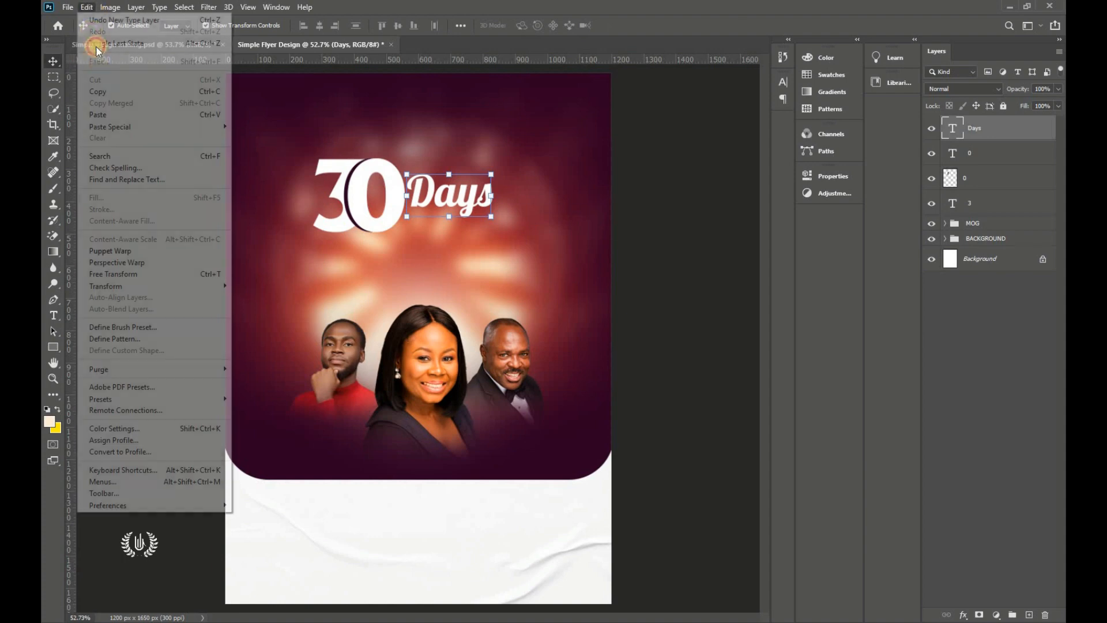
{"action": "left_click", "coordinate": [127, 276]}
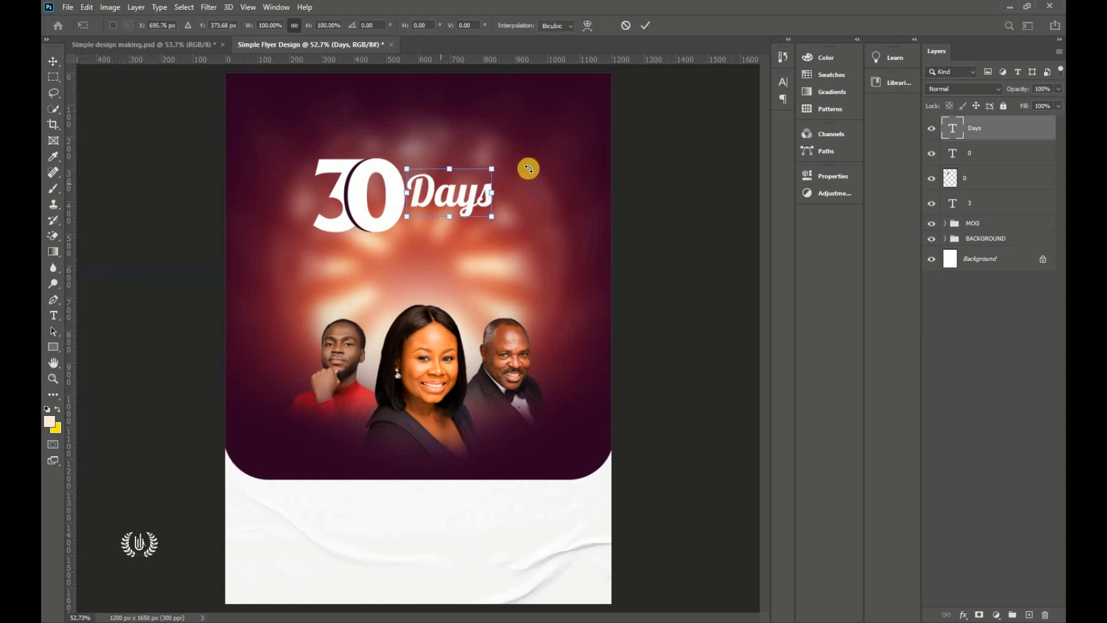
{"action": "left_click_drag", "start_coordinate": [491, 196], "coordinate": [514, 196]}
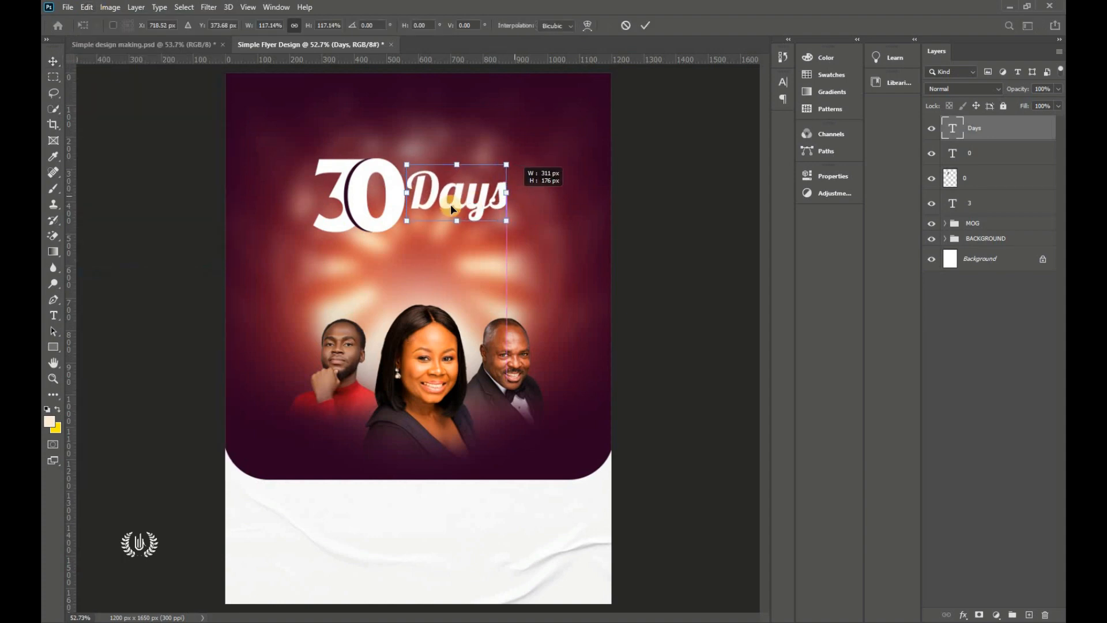
{"action": "left_click_drag", "start_coordinate": [431, 197], "coordinate": [518, 198]}
Step: Commit the Days transform, colour it light yellow ffeba7 from the notes, and nudge it left
{"action": "left_click", "coordinate": [644, 25]}
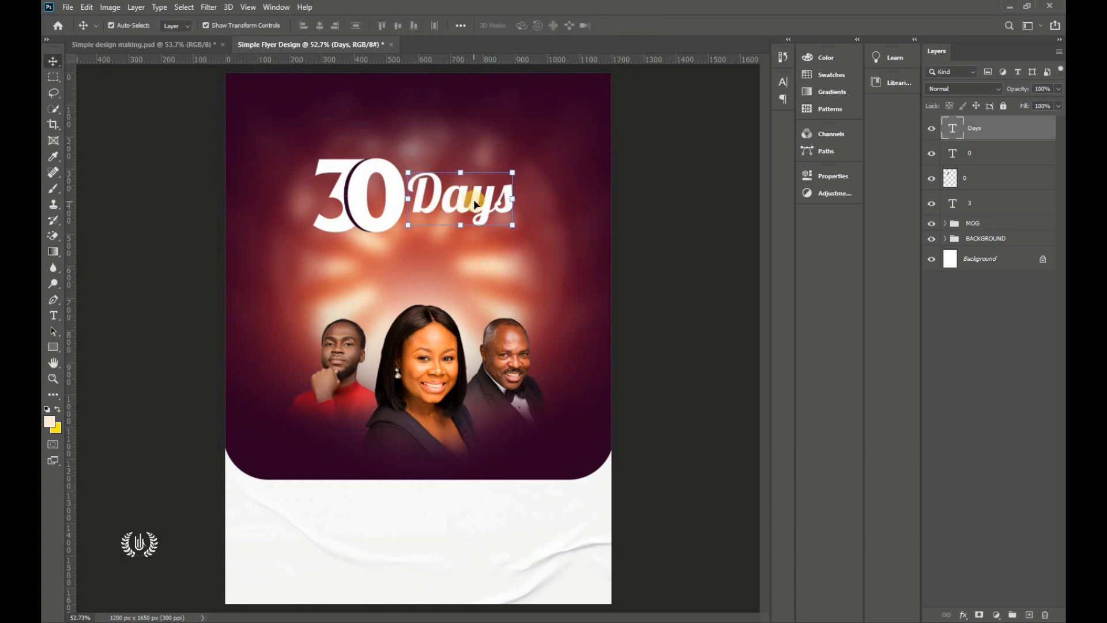
{"action": "left_click", "coordinate": [785, 83]}
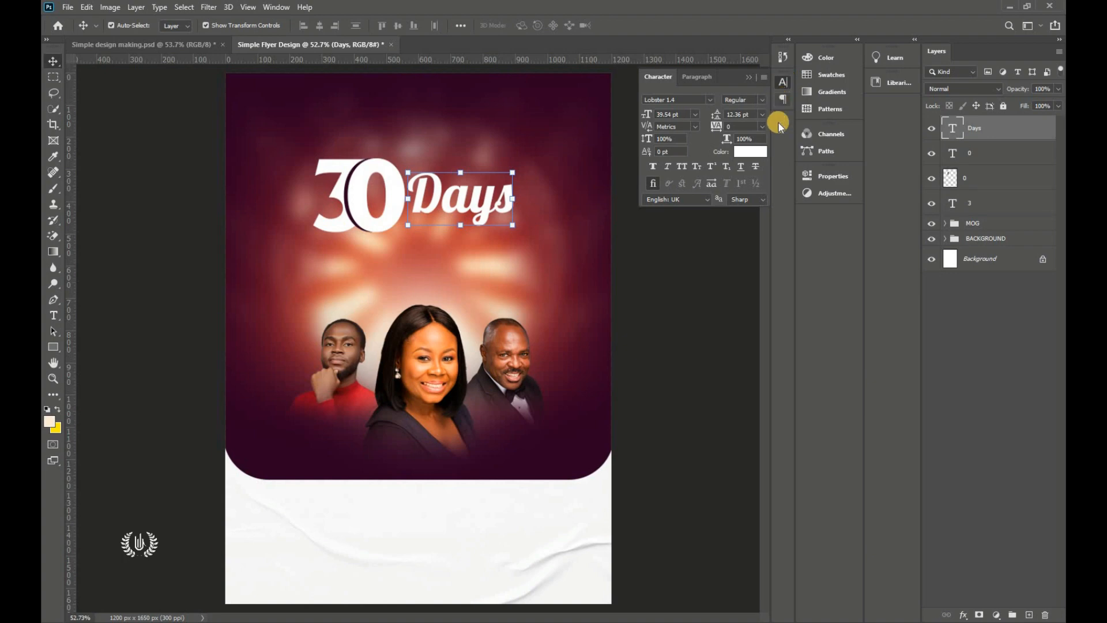
{"action": "left_click", "coordinate": [750, 152]}
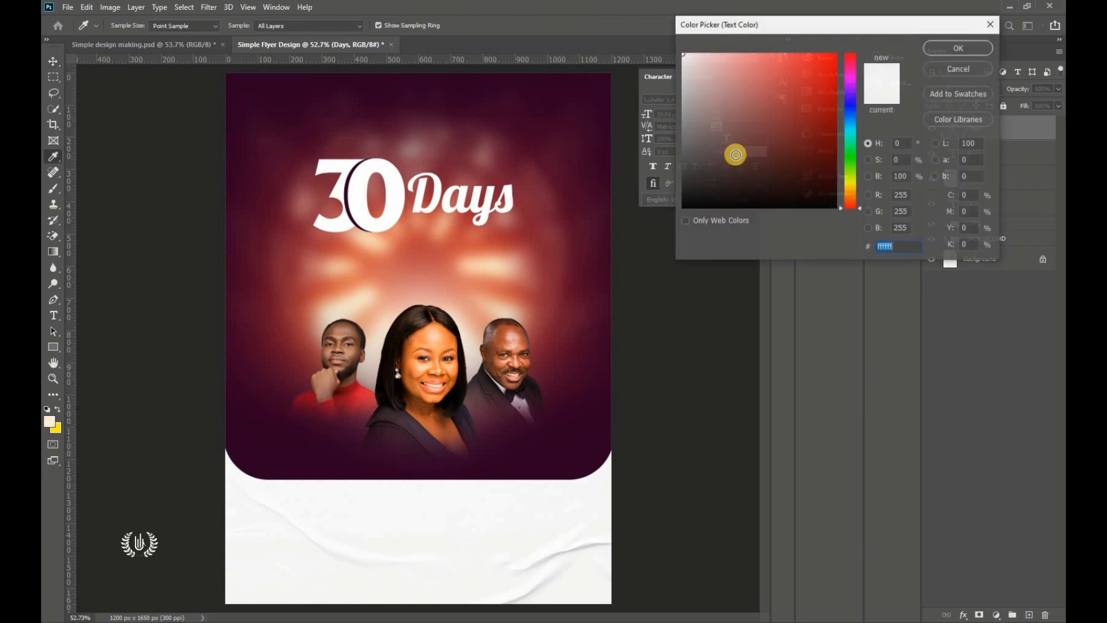
{"action": "key", "text": "alt+Tab"}
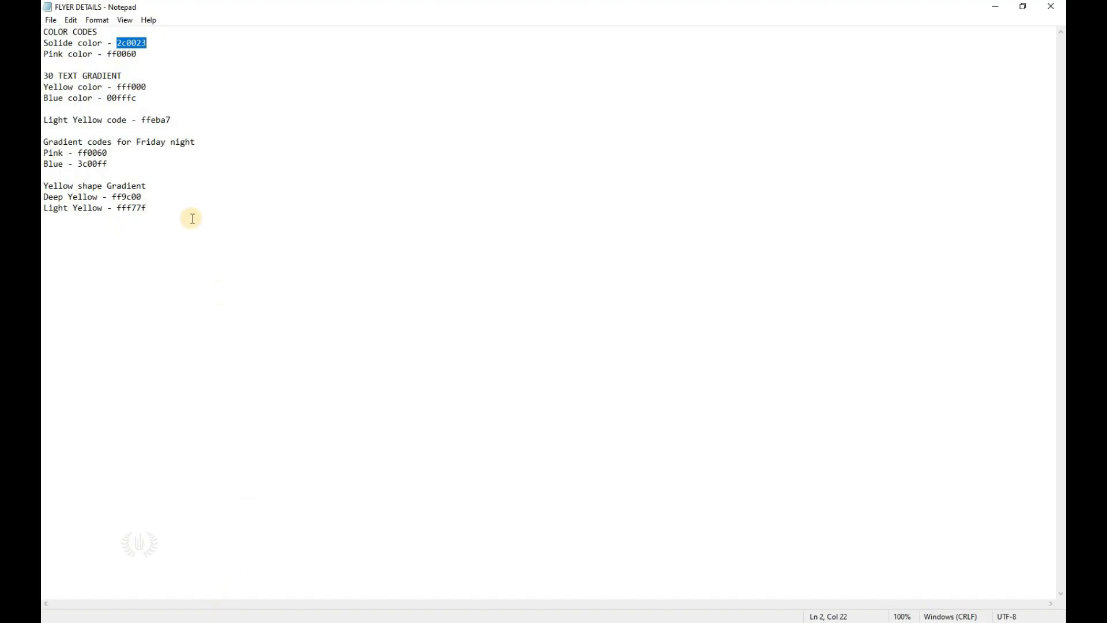
{"action": "right_click", "coordinate": [167, 120]}
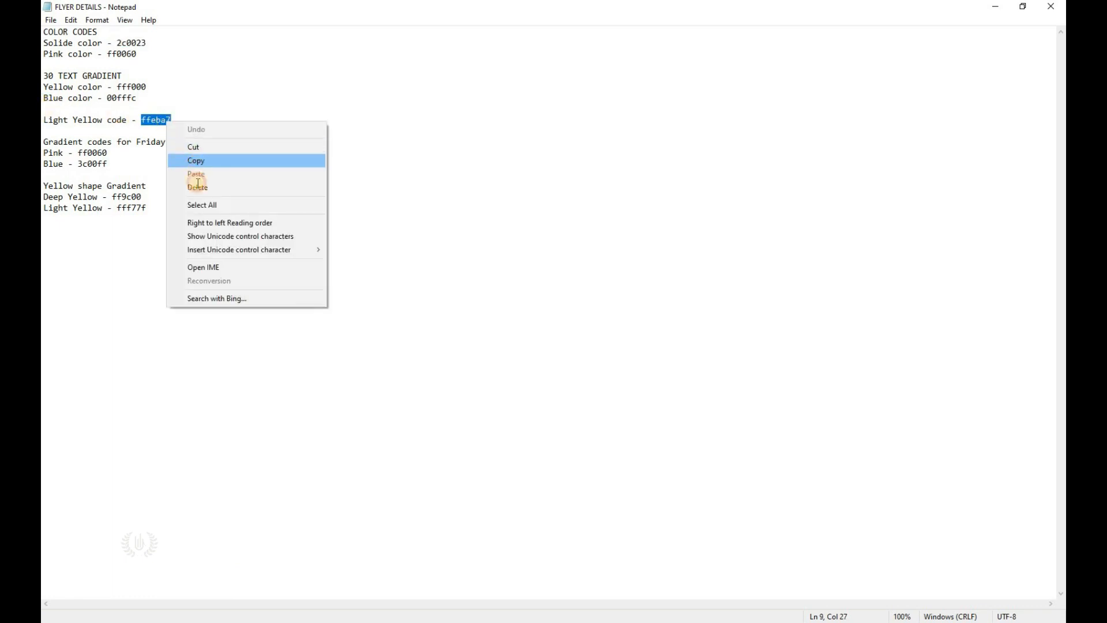
{"action": "left_click", "coordinate": [194, 159]}
{"action": "key", "text": "alt+Tab"}
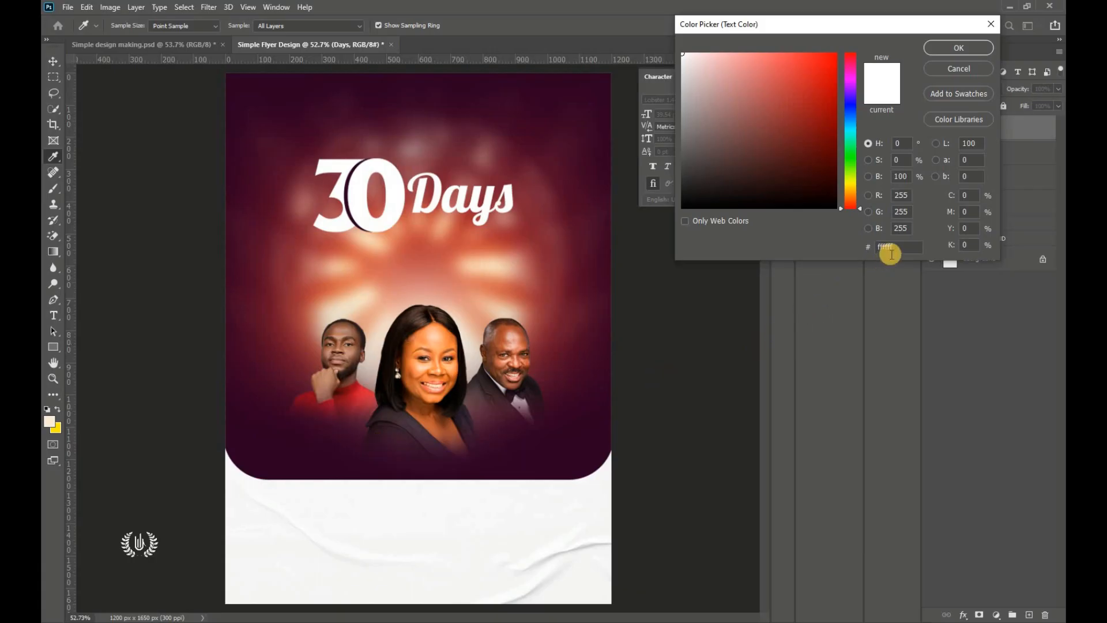
{"action": "key", "text": "ctrl+v"}
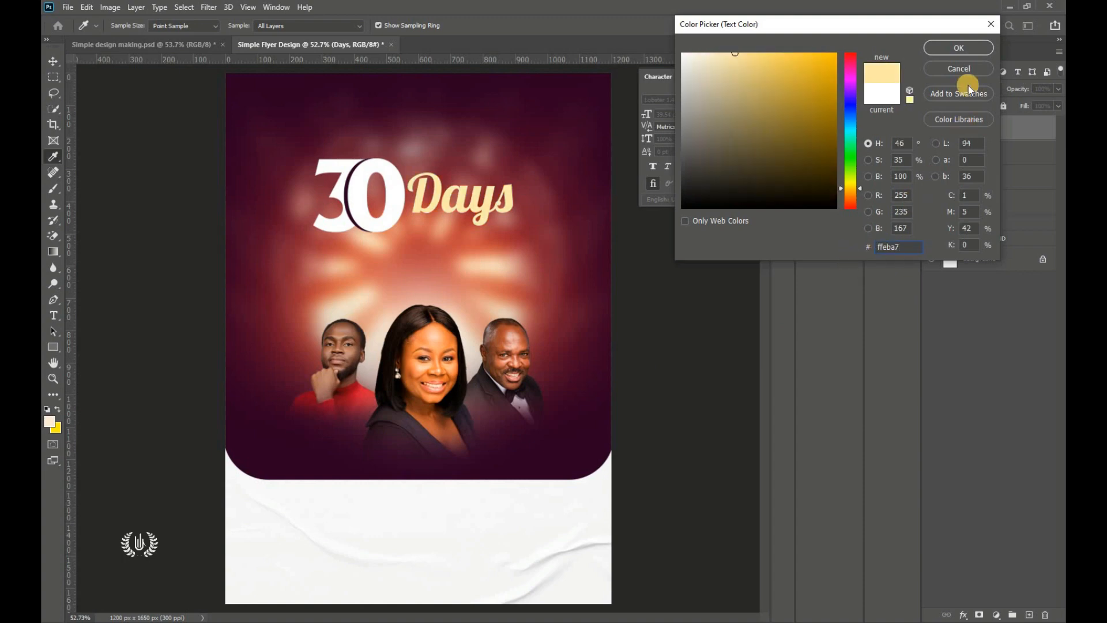
{"action": "left_click", "coordinate": [944, 45]}
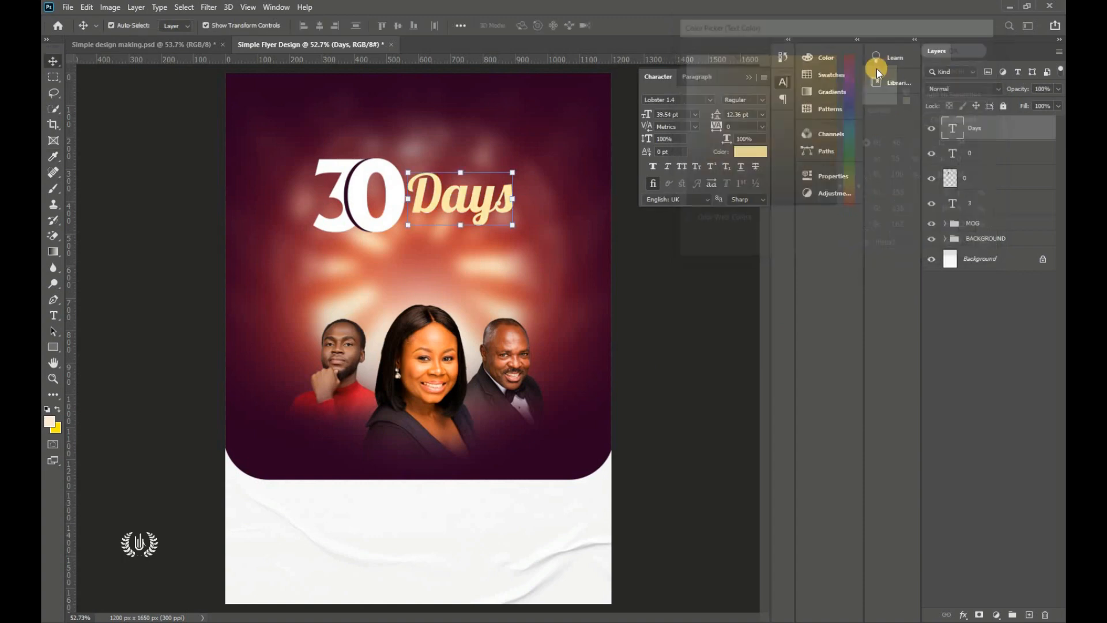
{"action": "left_click", "coordinate": [750, 77]}
{"action": "key", "text": "Left"}
{"action": "key", "text": "Left"}
{"action": "key", "text": "Left"}
{"action": "key", "text": "Left"}
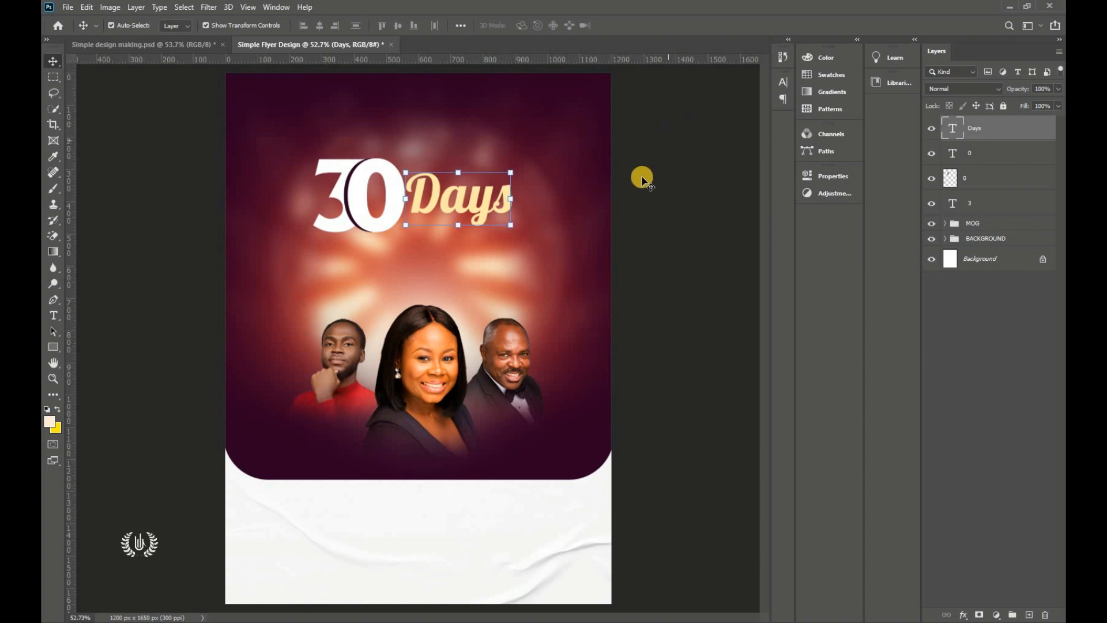
{"action": "left_click", "coordinate": [360, 206]}
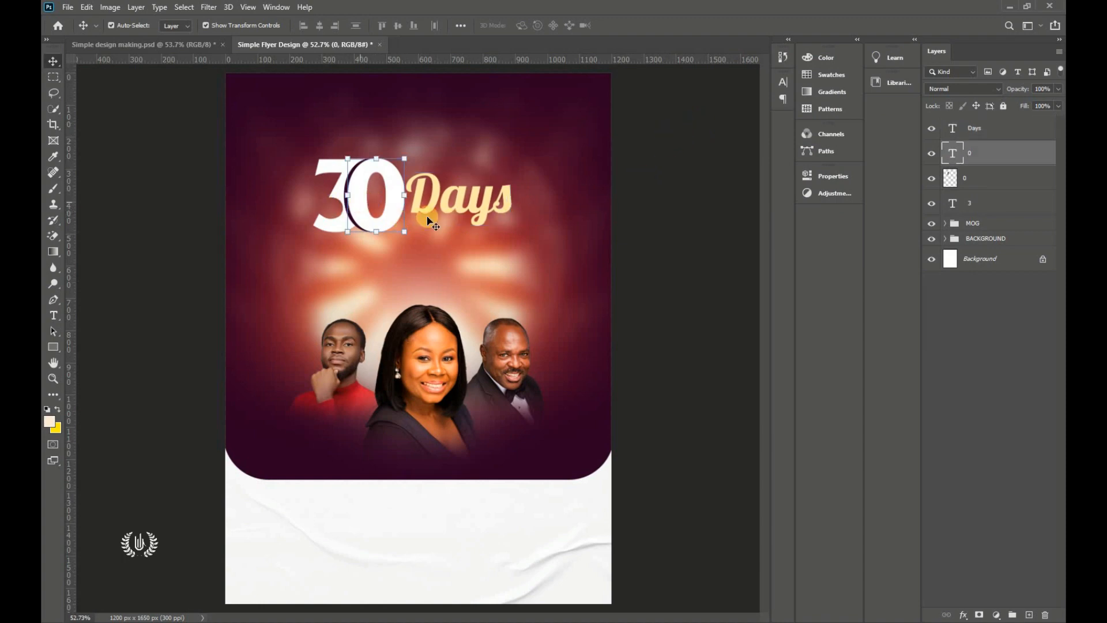
Step: Add a Normal, Linear gradient overlay to the white 0 layer
{"action": "left_click", "coordinate": [962, 613]}
{"action": "left_click", "coordinate": [983, 492]}
{"action": "key", "text": "h"}
{"action": "left_click", "coordinate": [562, 279]}
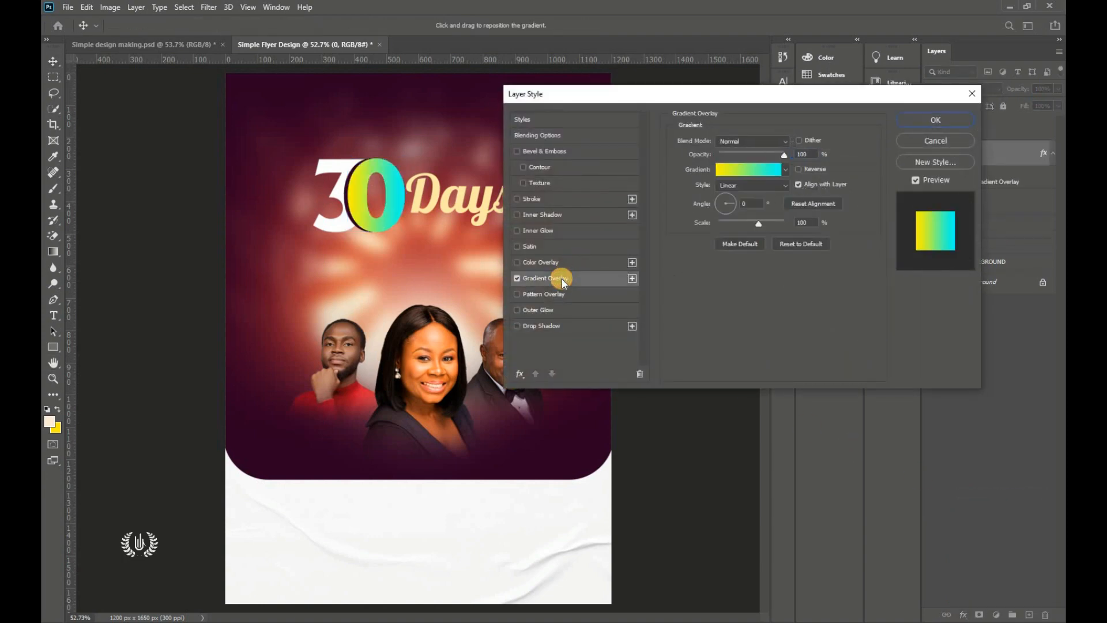
{"action": "left_click_drag", "start_coordinate": [624, 98], "coordinate": [670, 77]}
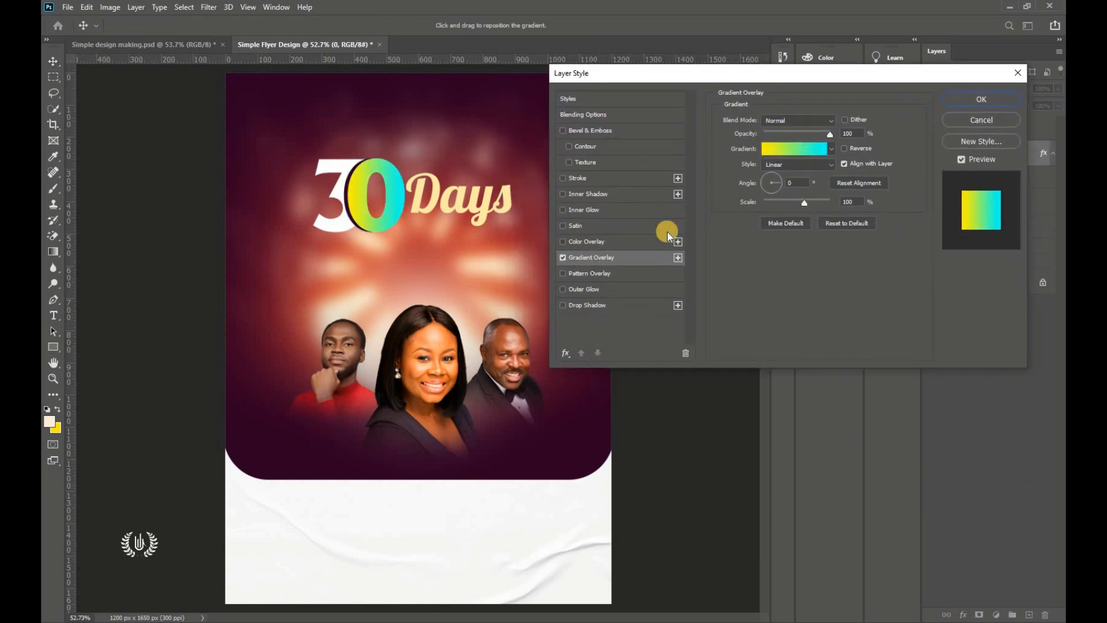
{"action": "left_click", "coordinate": [825, 119]}
{"action": "left_click", "coordinate": [799, 127]}
{"action": "left_click", "coordinate": [806, 164]}
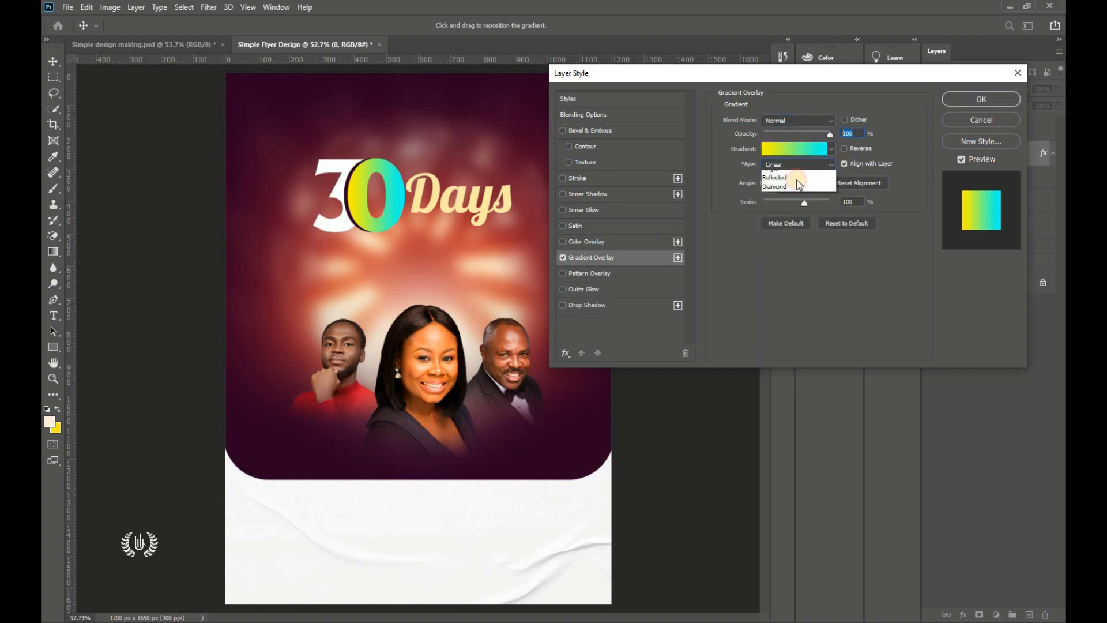
{"action": "left_click", "coordinate": [794, 175]}
{"action": "left_click", "coordinate": [848, 202]}
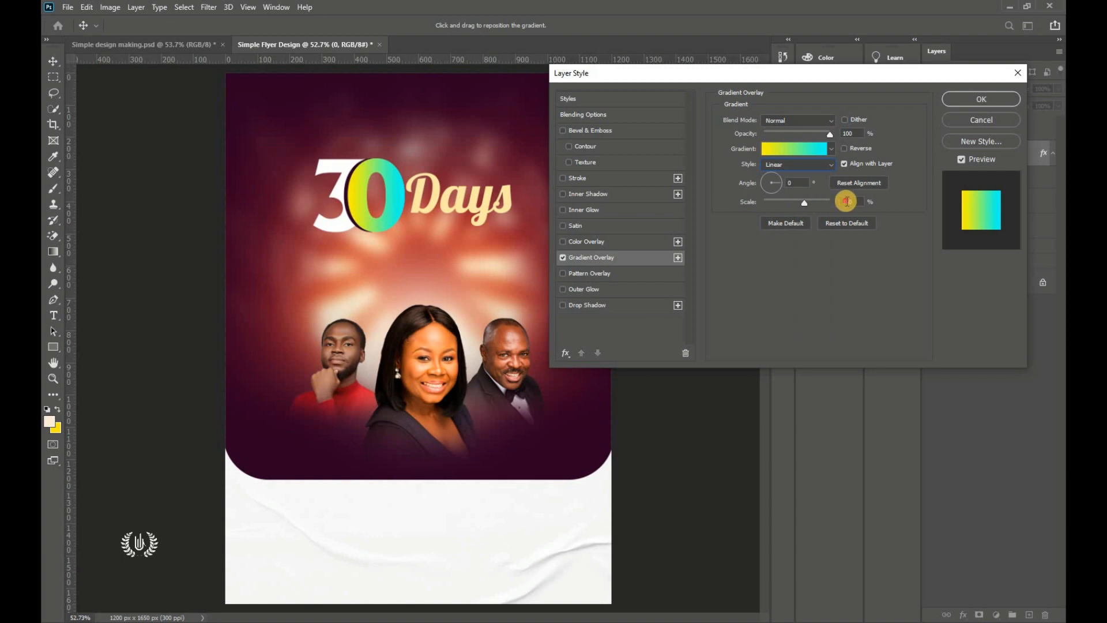
{"action": "left_click", "coordinate": [794, 148]}
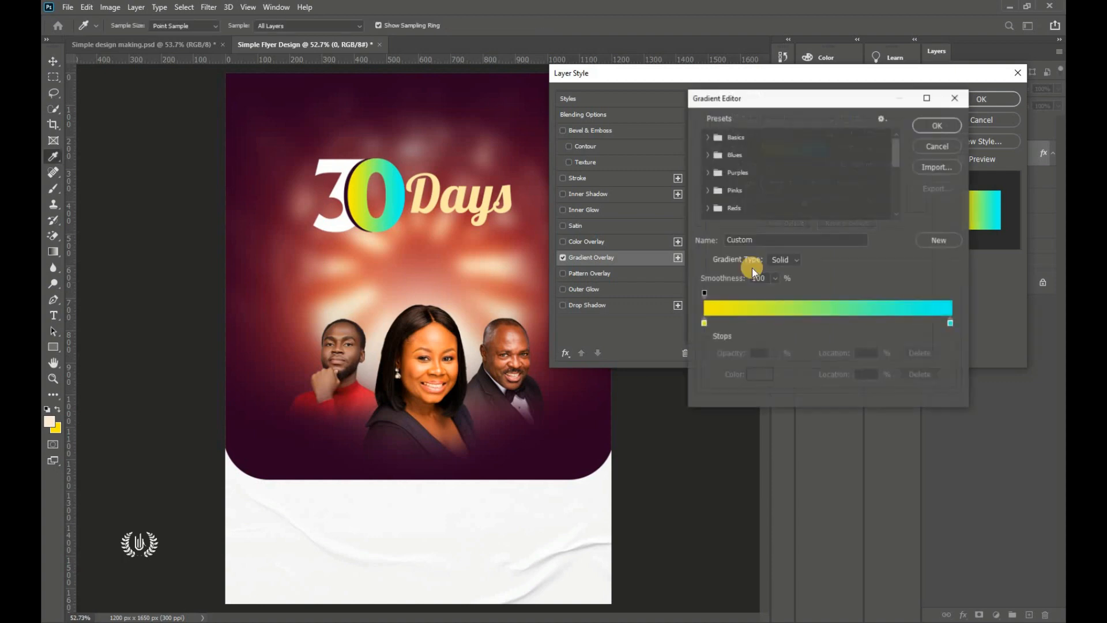
Step: Set the gradient's starting stop to yellow fff000 copied from the notes
{"action": "left_click", "coordinate": [704, 324]}
{"action": "left_click", "coordinate": [757, 372]}
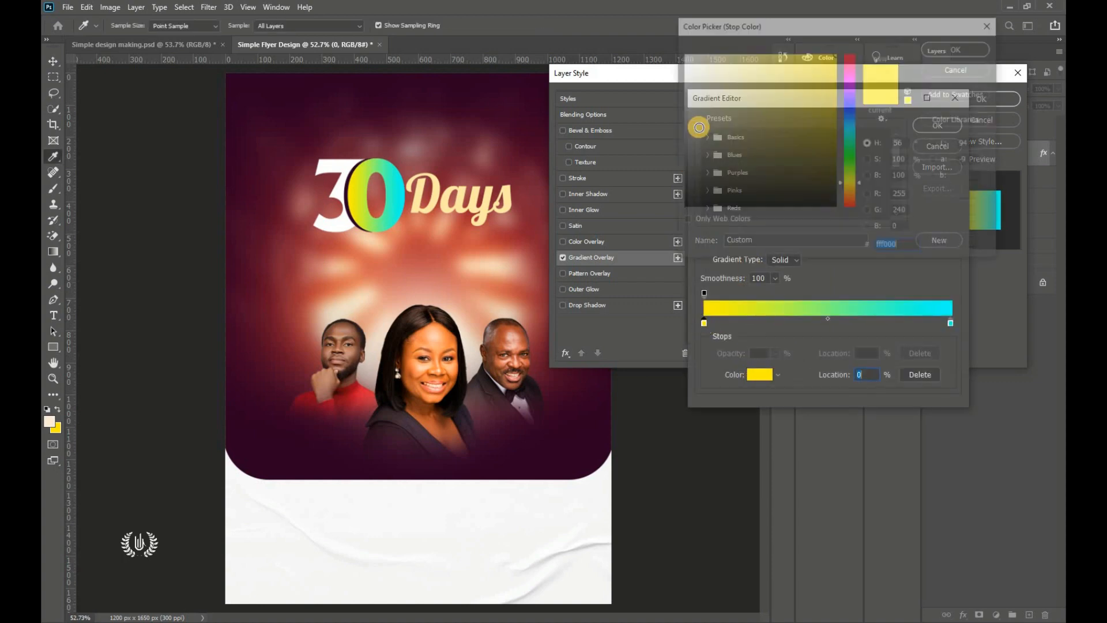
{"action": "left_click", "coordinate": [564, 34]}
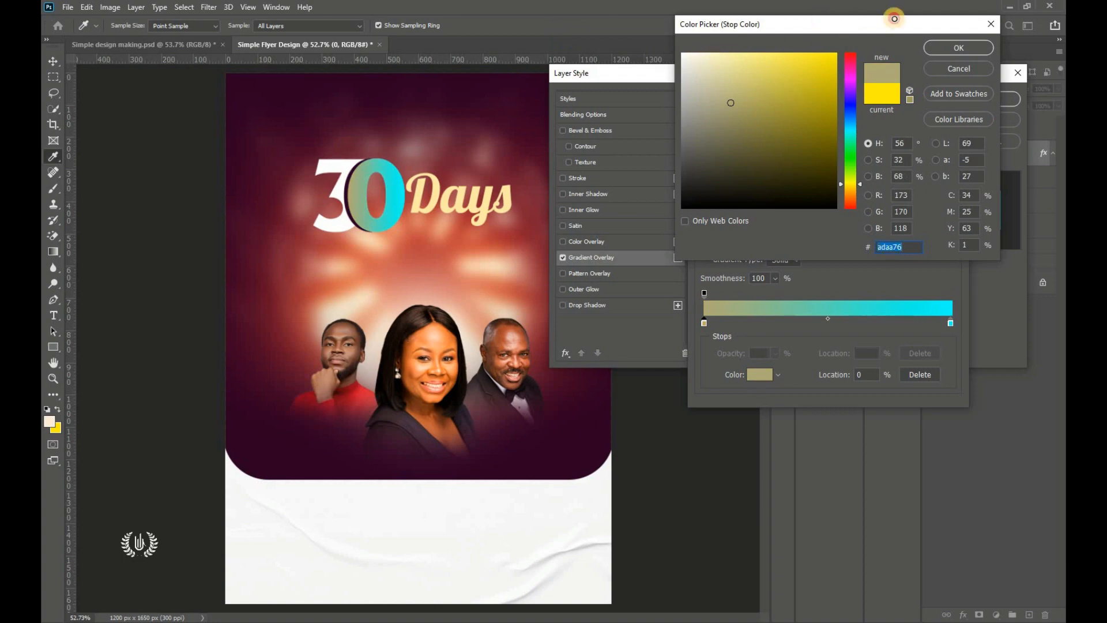
{"action": "type", "text": "fff000"}
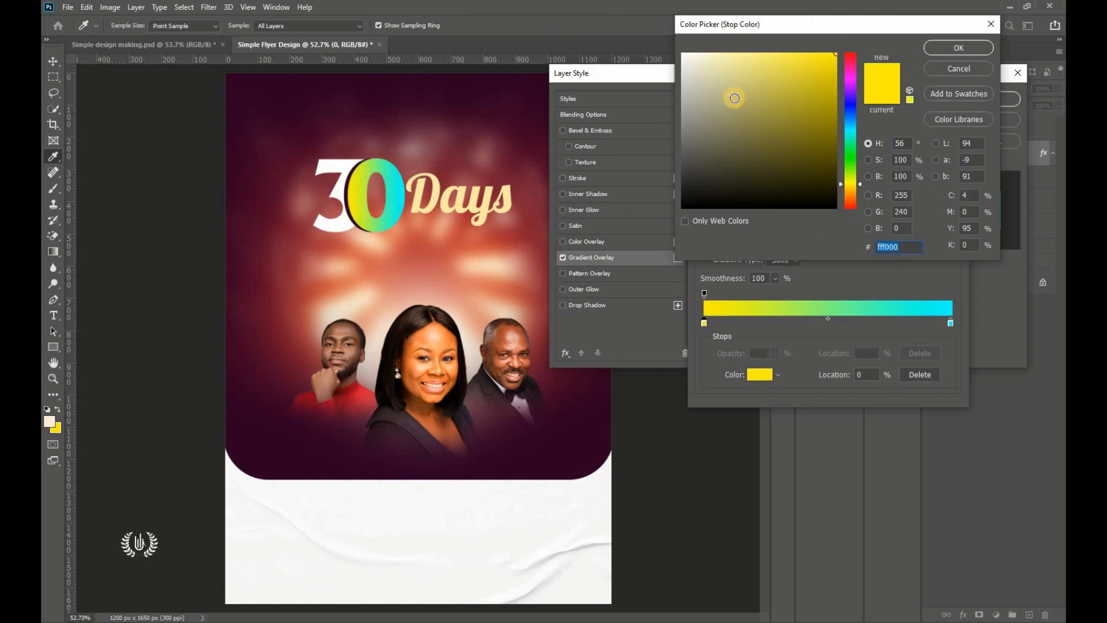
{"action": "left_click_drag", "start_coordinate": [734, 98], "coordinate": [580, 46]}
{"action": "left_click", "coordinate": [907, 249]}
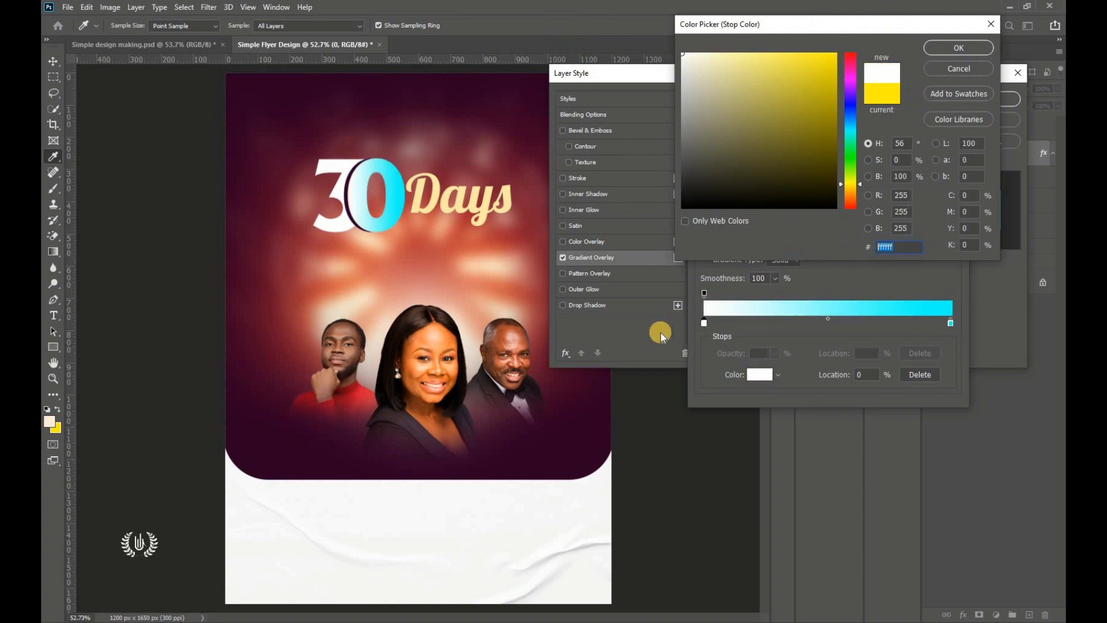
{"action": "key", "text": "alt+Tab"}
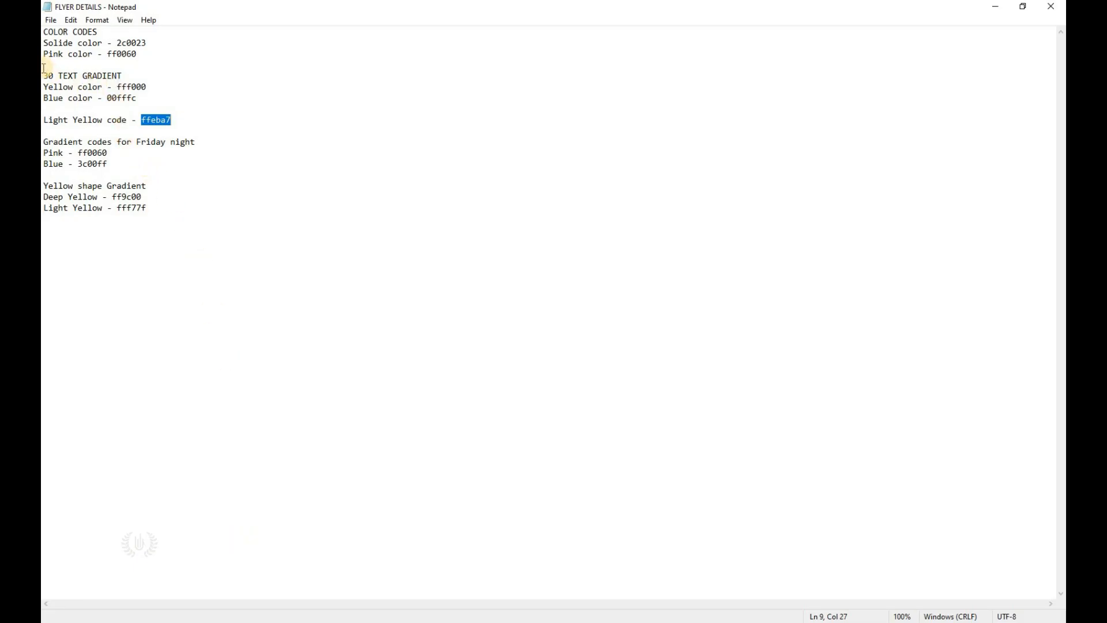
{"action": "left_click_drag", "start_coordinate": [44, 75], "coordinate": [140, 79]}
{"action": "double_click", "coordinate": [146, 87]}
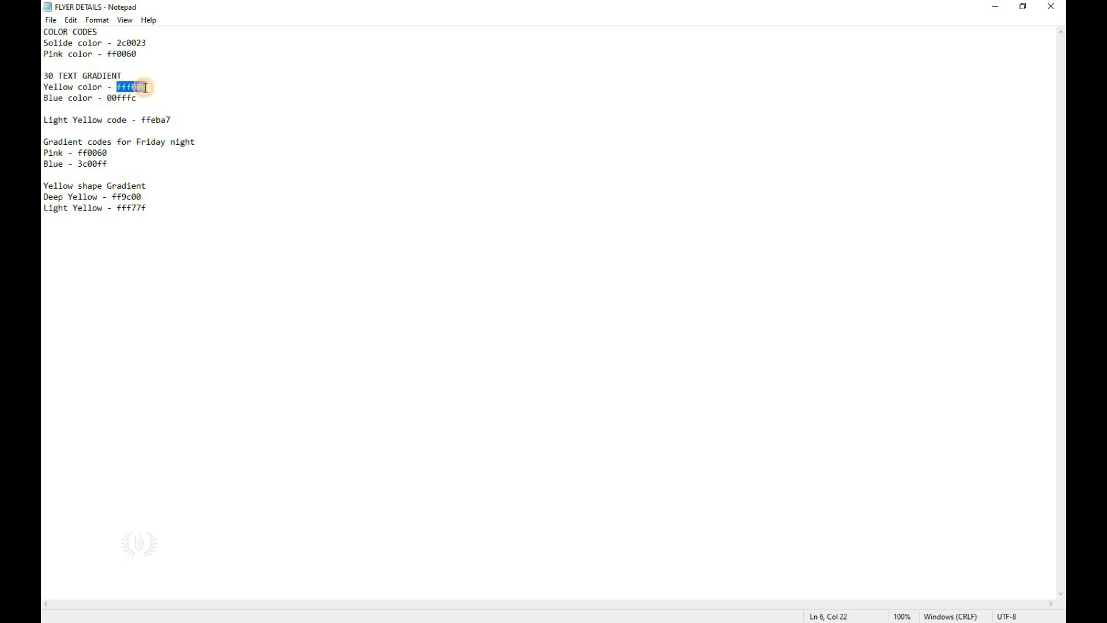
{"action": "right_click", "coordinate": [138, 95]}
{"action": "left_click", "coordinate": [153, 128]}
{"action": "key", "text": "alt+Tab"}
{"action": "left_click_drag", "start_coordinate": [909, 246], "coordinate": [883, 246]}
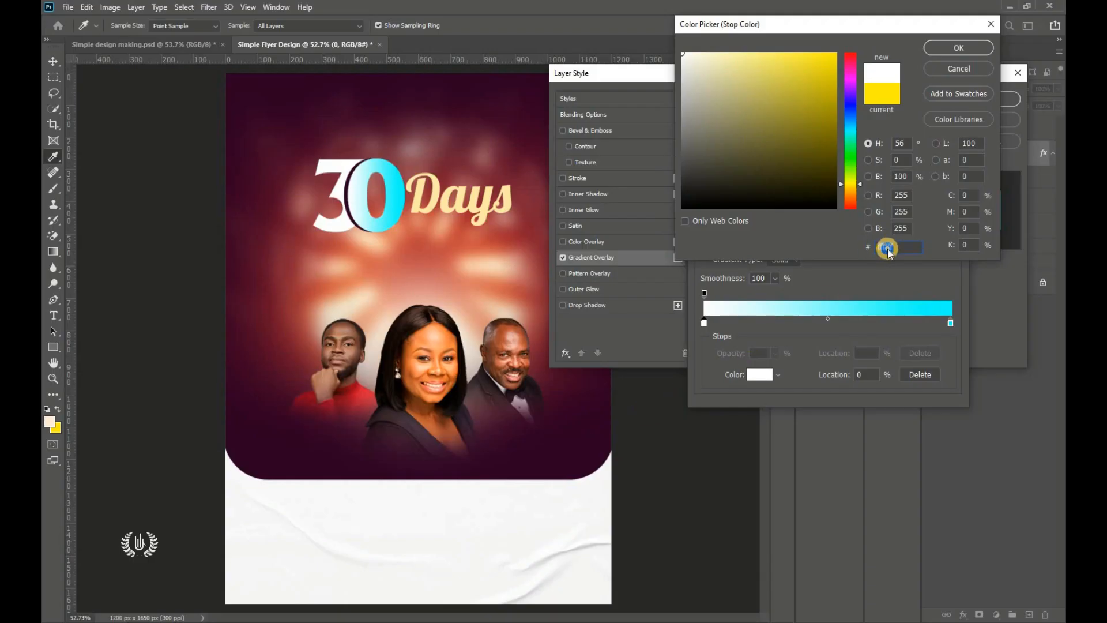
{"action": "right_click", "coordinate": [888, 249]}
{"action": "left_click", "coordinate": [905, 301]}
{"action": "left_click", "coordinate": [959, 48]}
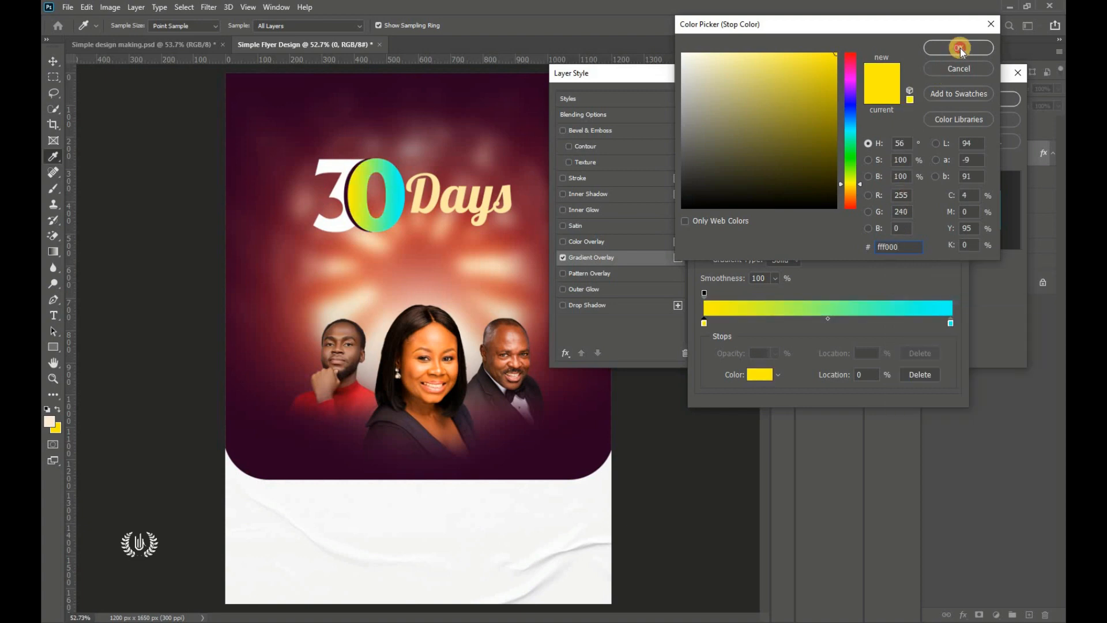
Step: Set the end stop to cyan 00fffc and apply the yellow-to-cyan gradient overlay
{"action": "left_click", "coordinate": [763, 376]}
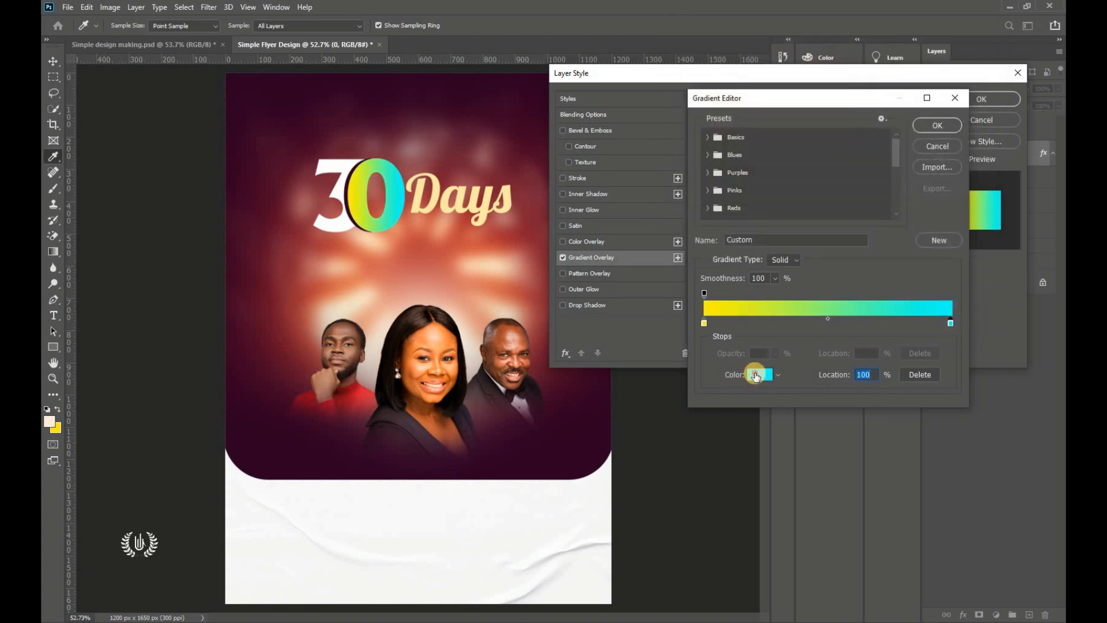
{"action": "left_click", "coordinate": [609, 106]}
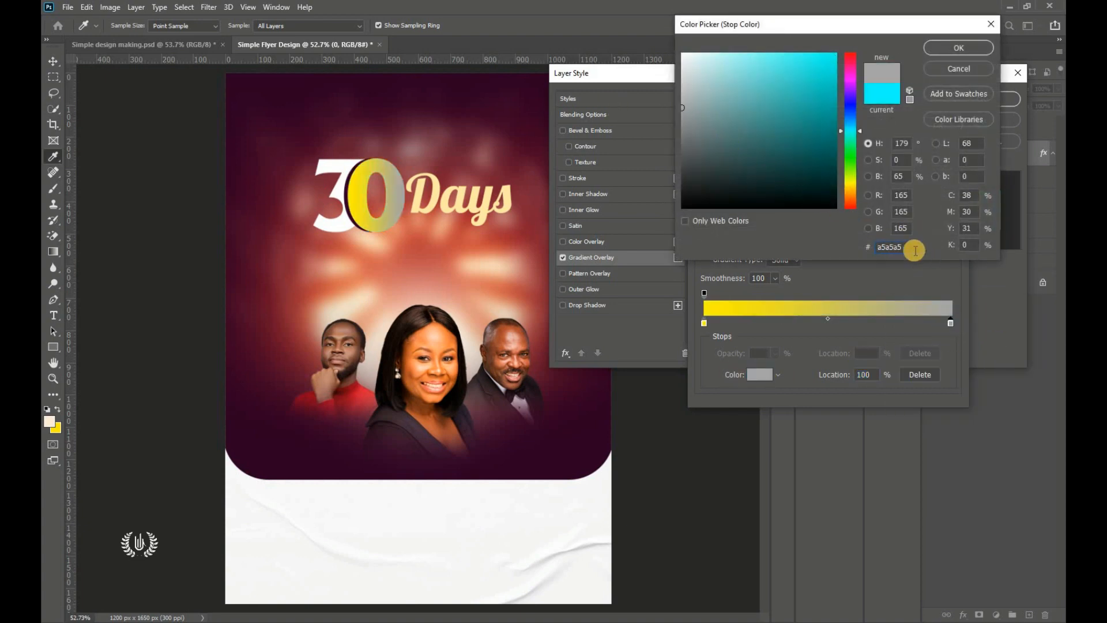
{"action": "double_click", "coordinate": [910, 247]}
{"action": "key", "text": "alt+Tab"}
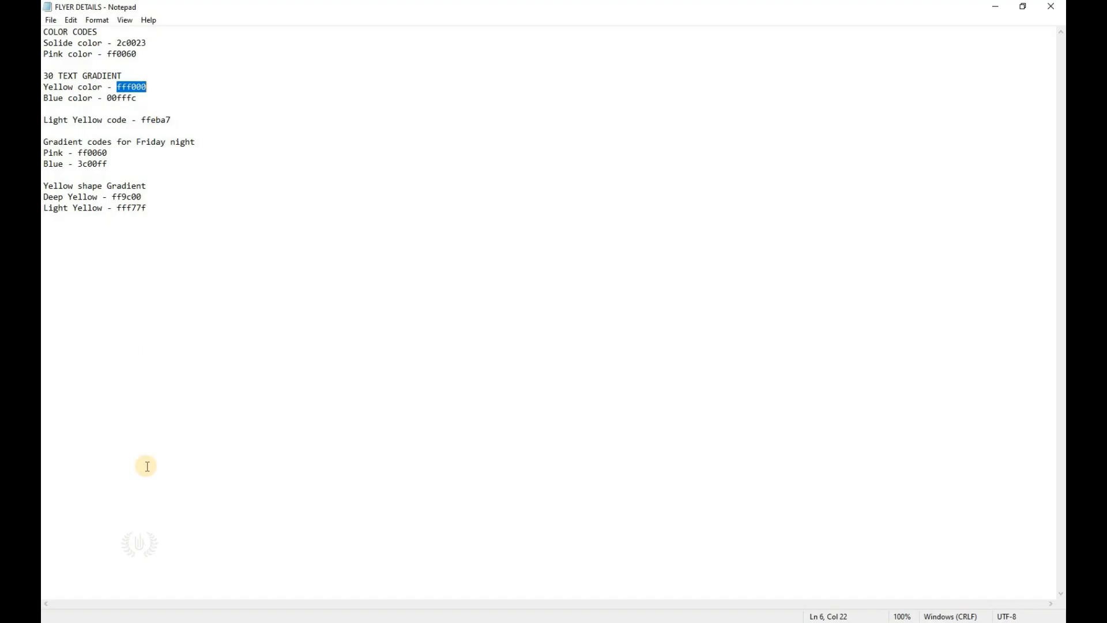
{"action": "double_click", "coordinate": [136, 99]}
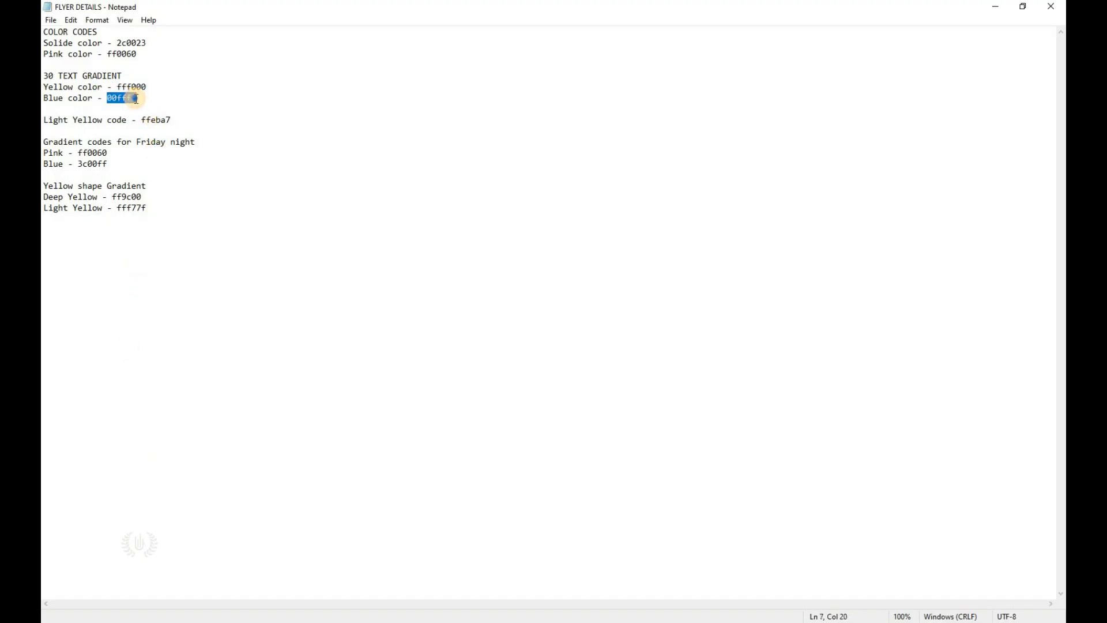
{"action": "right_click", "coordinate": [136, 99]}
{"action": "left_click", "coordinate": [157, 137]}
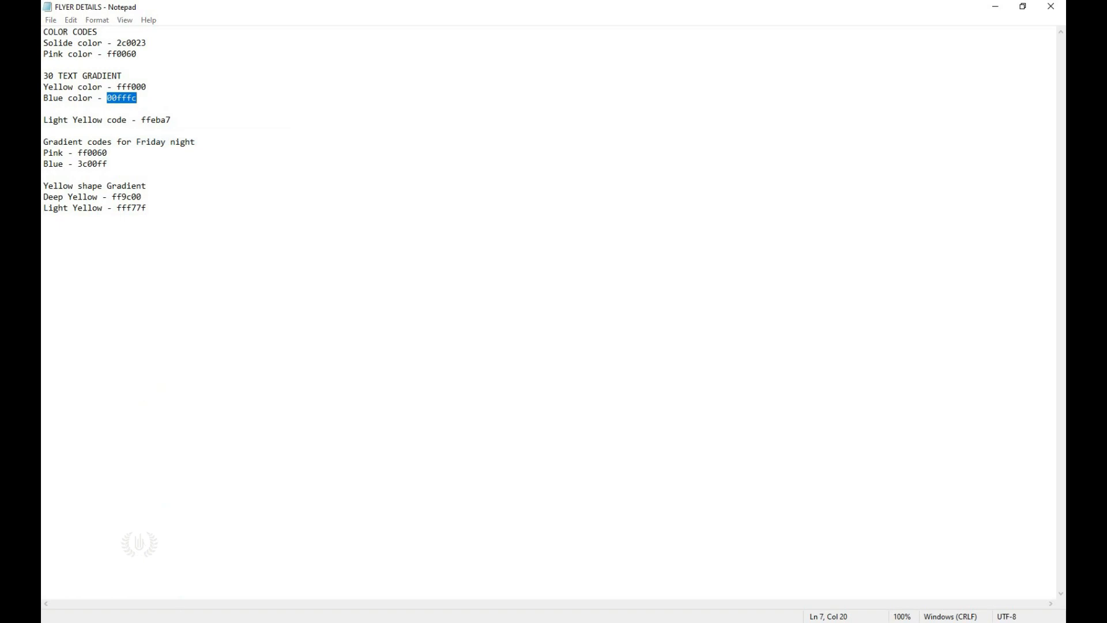
{"action": "key", "text": "alt+Tab"}
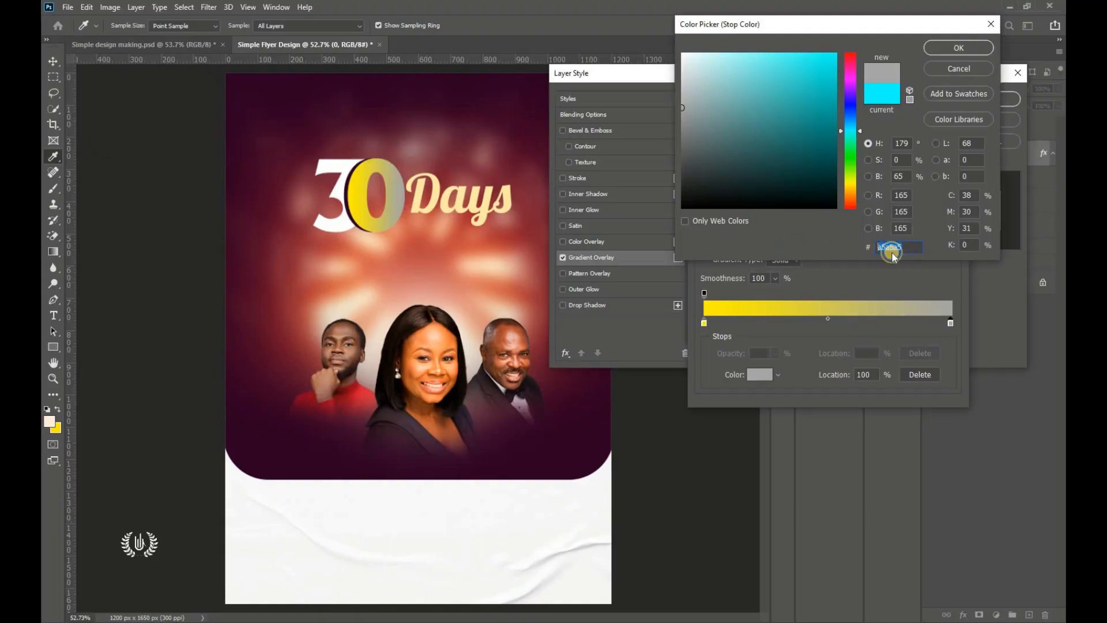
{"action": "right_click", "coordinate": [885, 247]}
{"action": "left_click", "coordinate": [909, 298]}
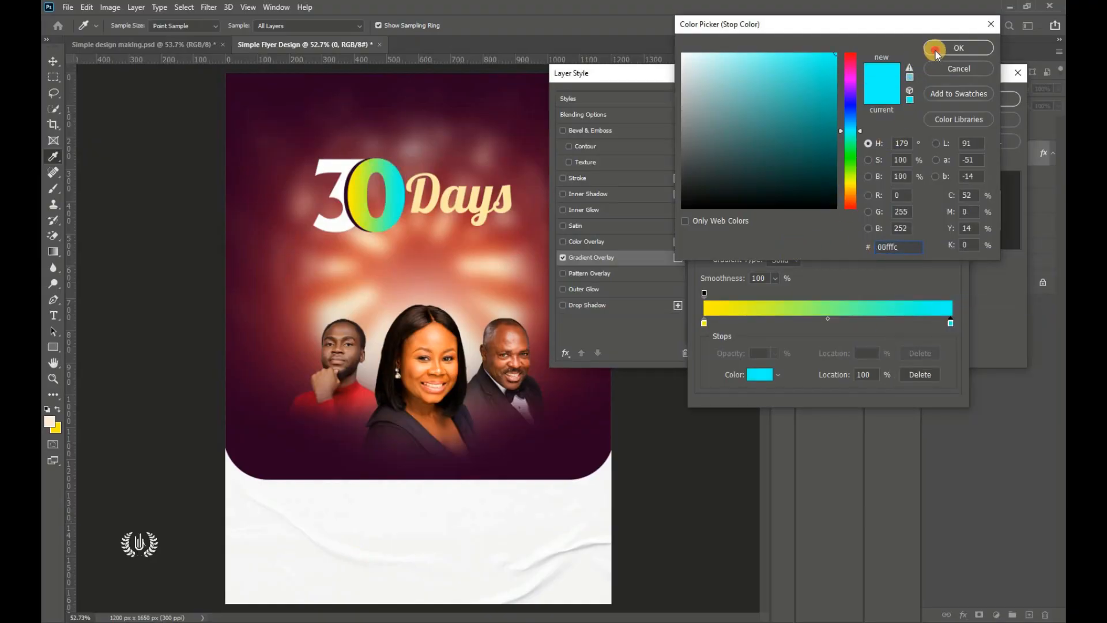
{"action": "left_click", "coordinate": [959, 47]}
{"action": "left_click", "coordinate": [725, 120]}
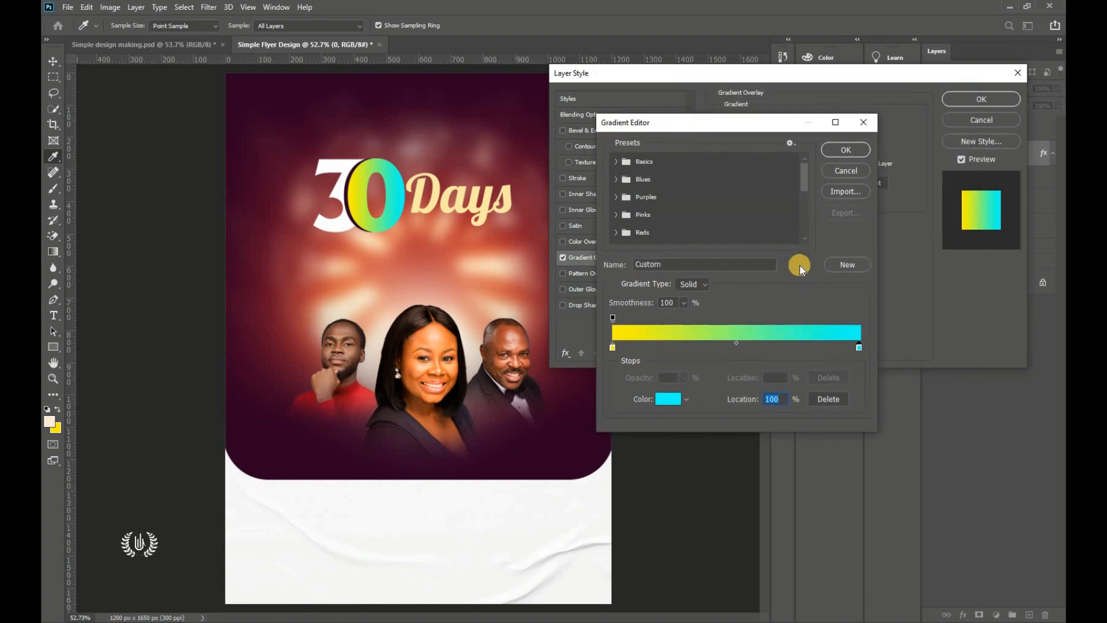
{"action": "left_click", "coordinate": [845, 149]}
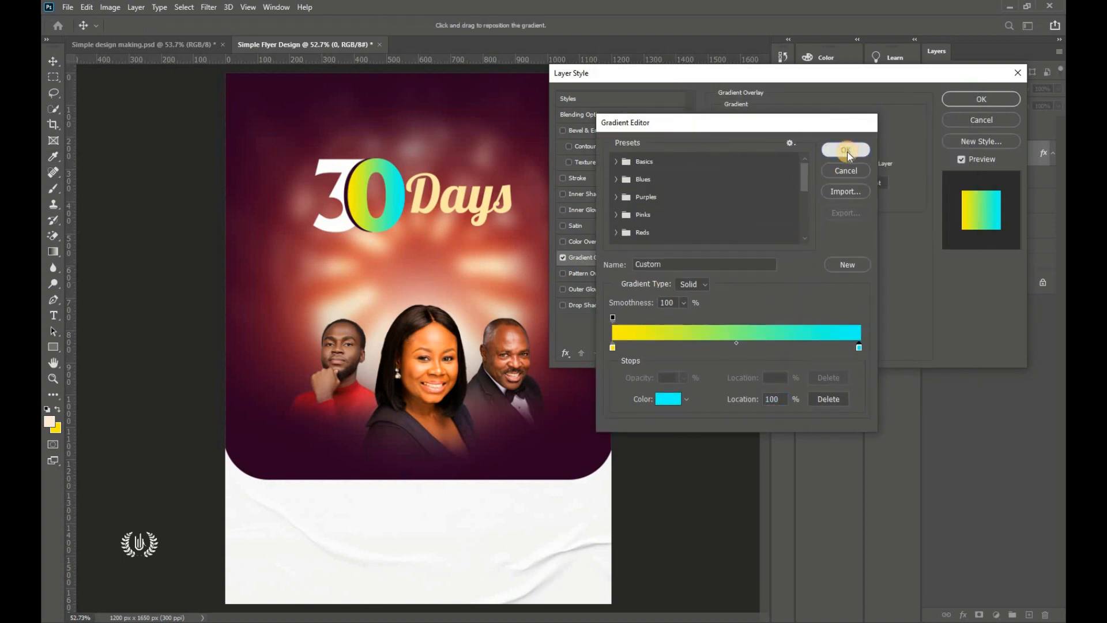
{"action": "left_click_drag", "start_coordinate": [883, 75], "coordinate": [856, 96]}
{"action": "left_click", "coordinate": [953, 120]}
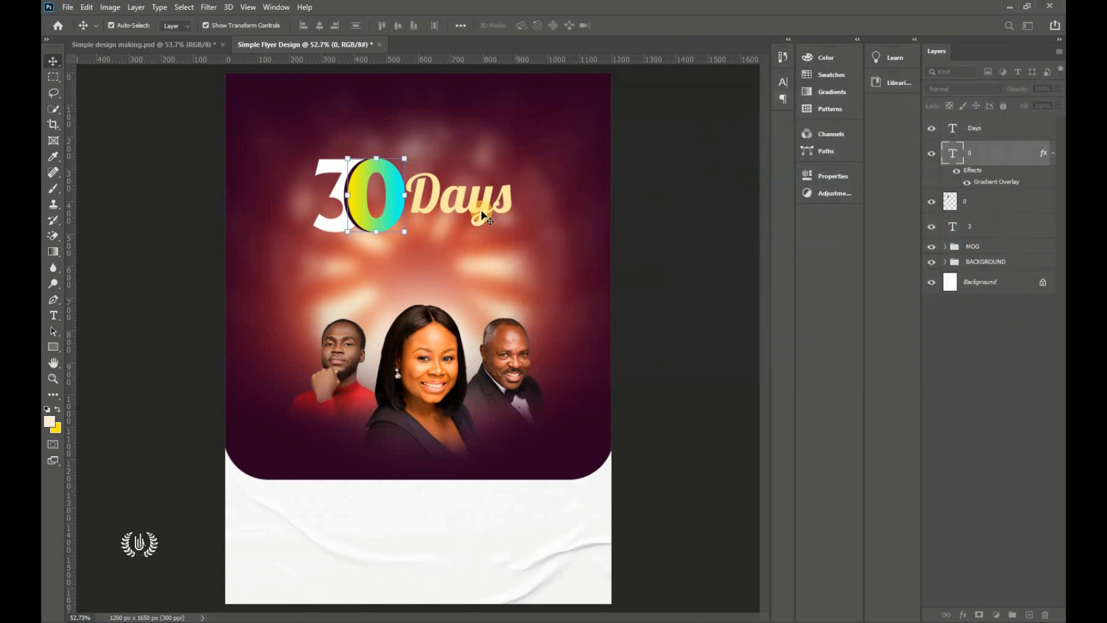
Step: Copy the 0's gradient layer style onto the 3, then select the Days, 0 and 3 layers
{"action": "right_click", "coordinate": [1013, 150]}
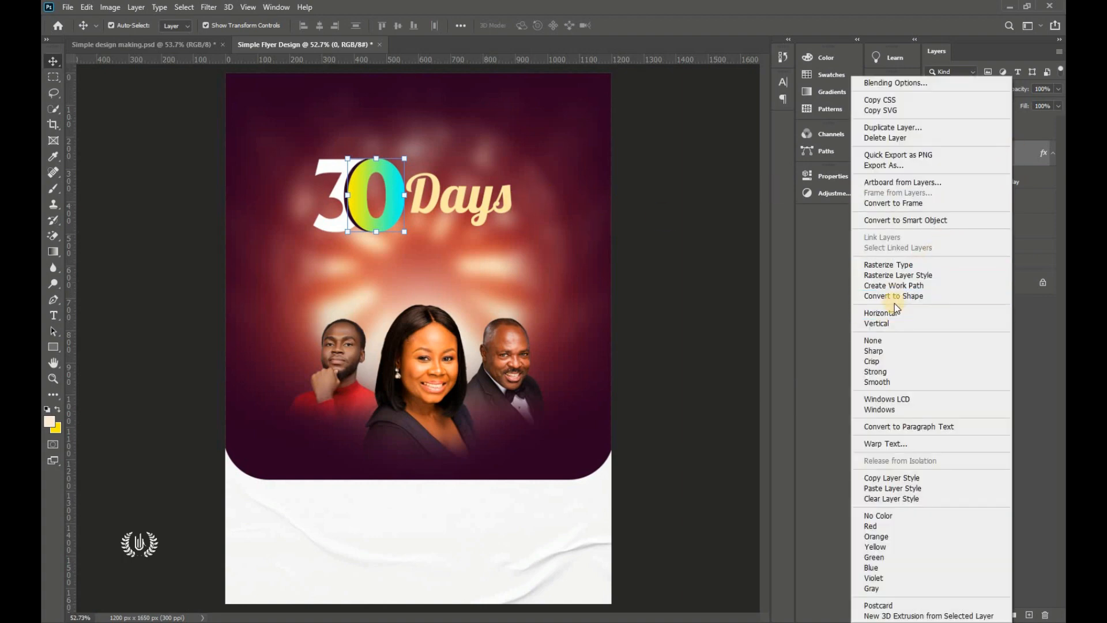
{"action": "left_click", "coordinate": [939, 476]}
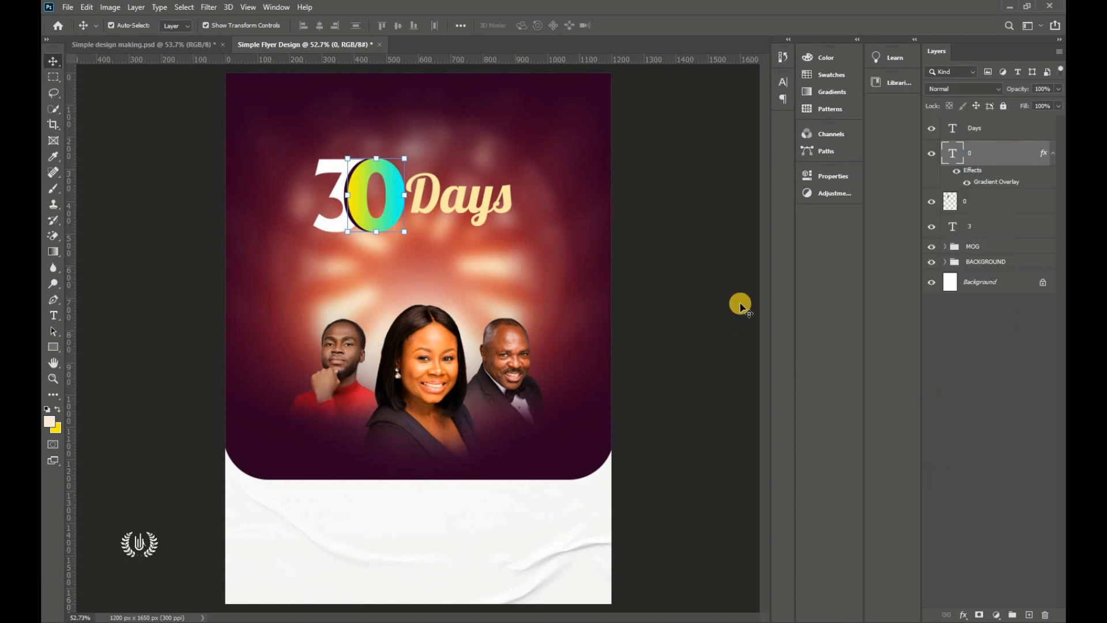
{"action": "right_click", "coordinate": [1013, 227]}
{"action": "right_click", "coordinate": [1013, 227]}
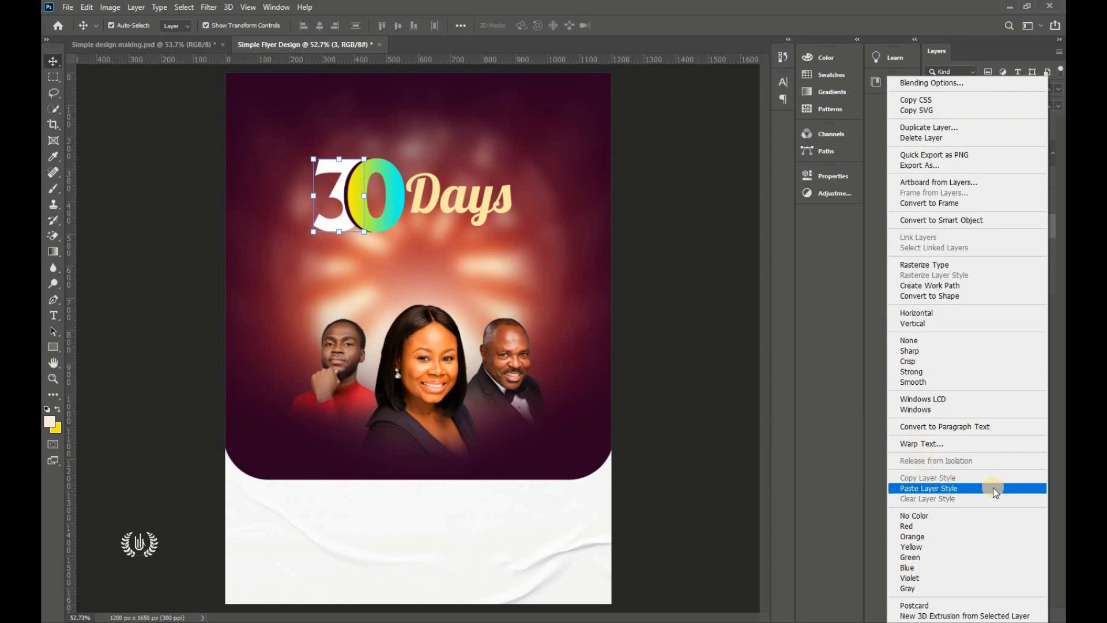
{"action": "left_click", "coordinate": [993, 488]}
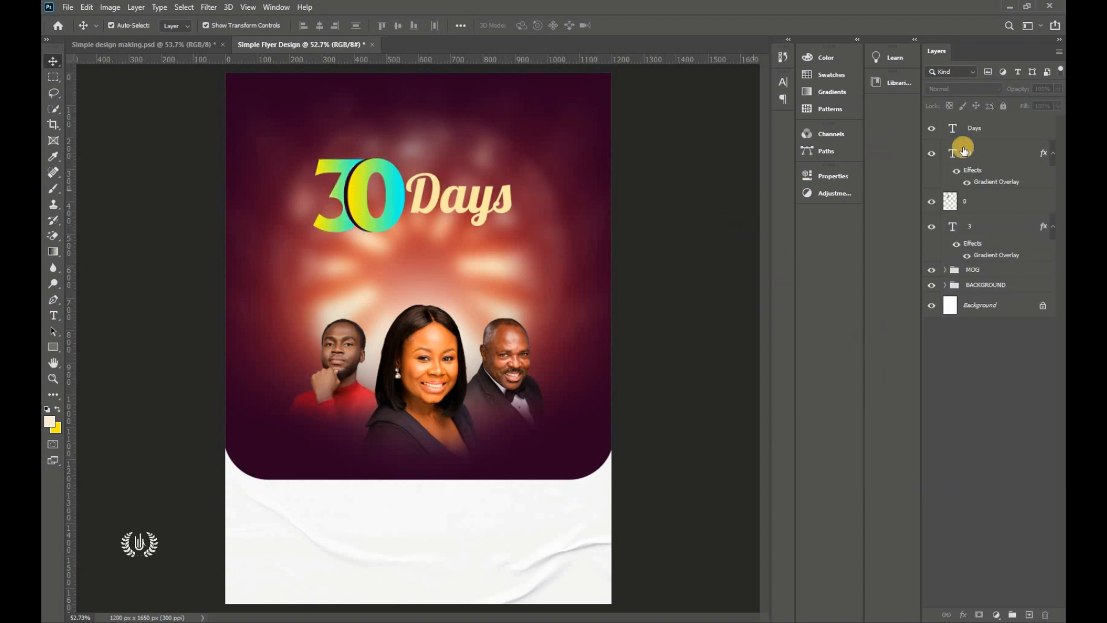
{"action": "left_click", "coordinate": [998, 128]}
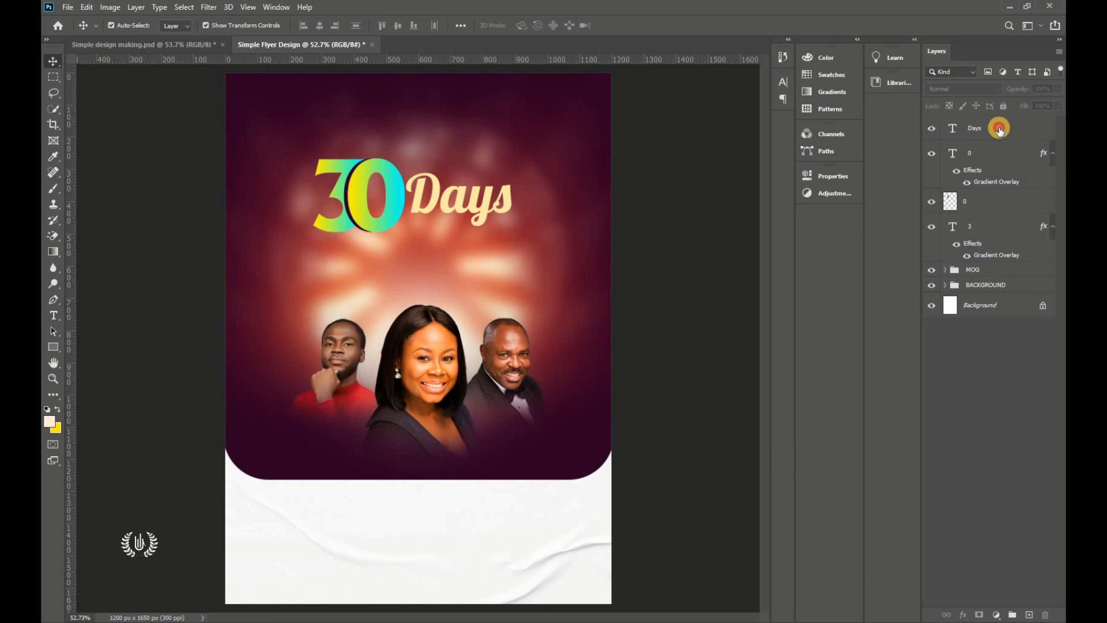
{"action": "left_click", "coordinate": [1000, 226], "text": "shift"}
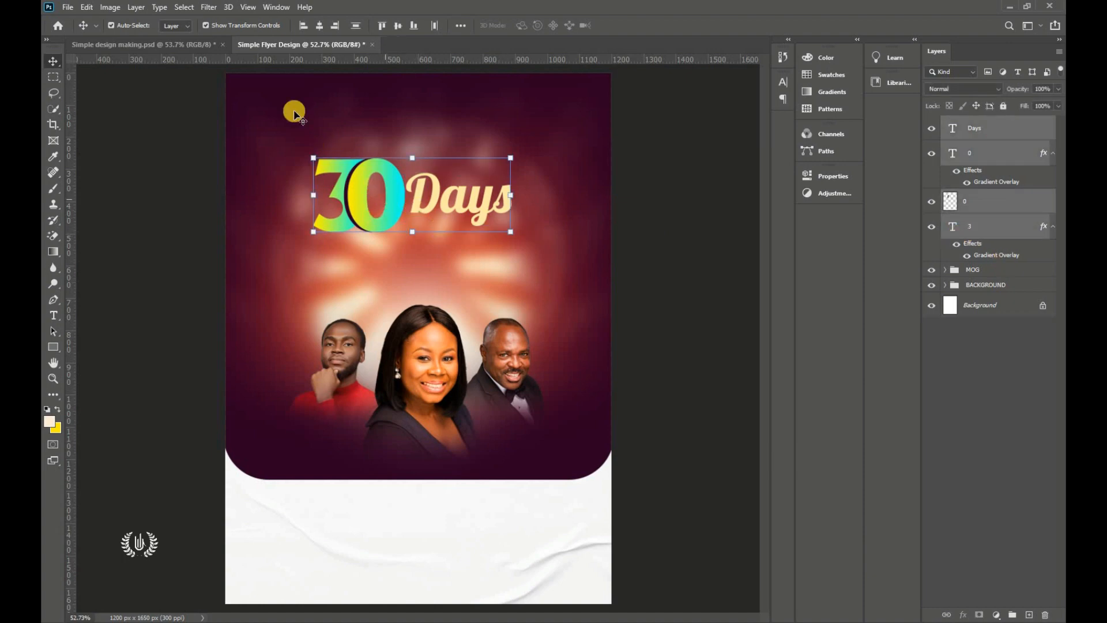
Step: Scale the 30 Days headline to about 82%, shift it right, and group its layers into Group 1
{"action": "left_click", "coordinate": [86, 7]}
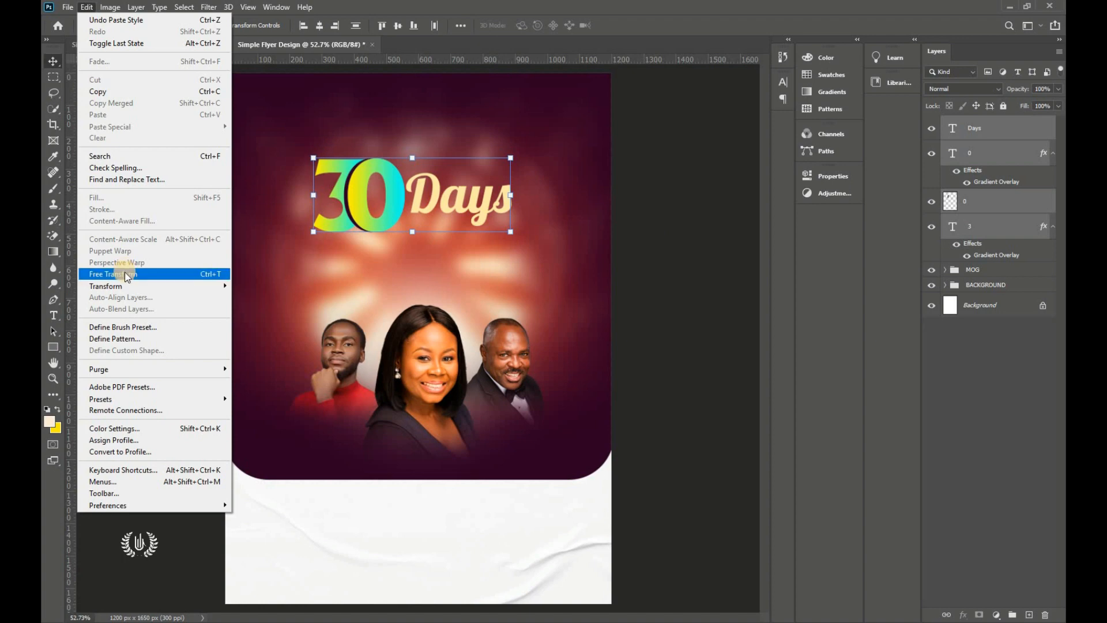
{"action": "left_click", "coordinate": [124, 272]}
{"action": "left_click_drag", "start_coordinate": [408, 232], "coordinate": [415, 222]}
{"action": "mouse_move", "coordinate": [388, 188]}
{"action": "left_mouse_down"}
{"action": "mouse_move", "coordinate": [397, 178]}
{"action": "mouse_move", "coordinate": [403, 193]}
{"action": "left_mouse_up"}
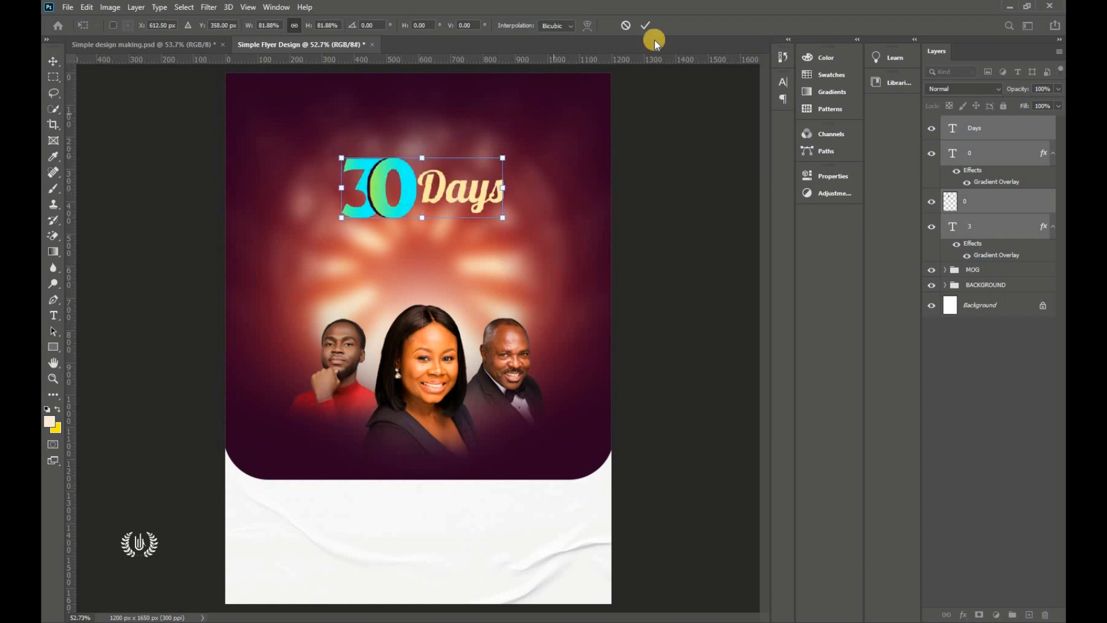
{"action": "left_click", "coordinate": [645, 25]}
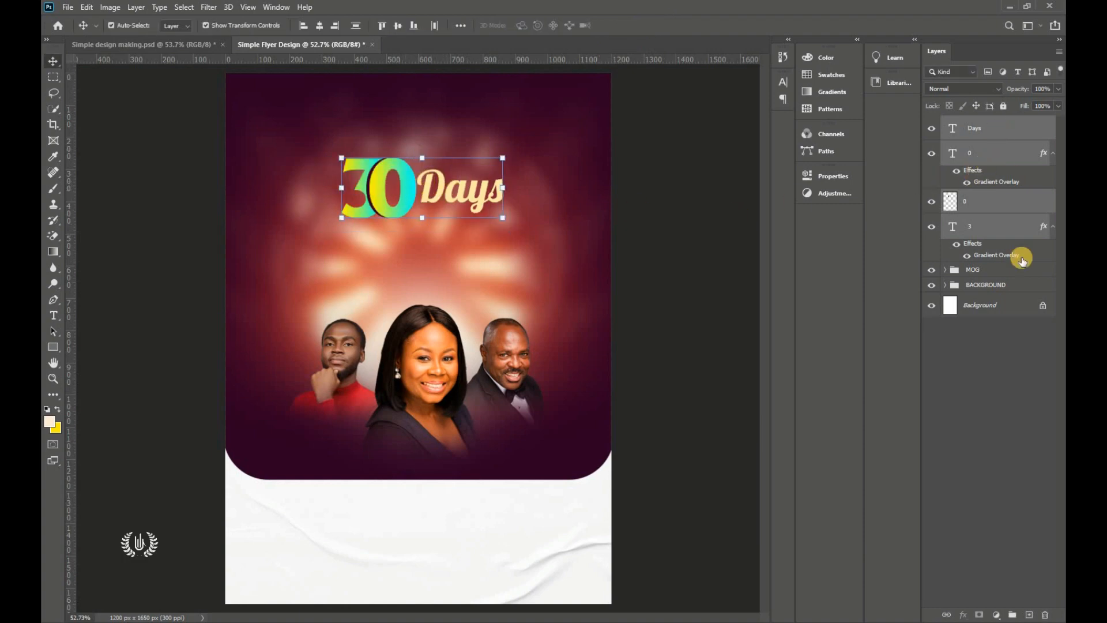
{"action": "left_click", "coordinate": [1013, 616]}
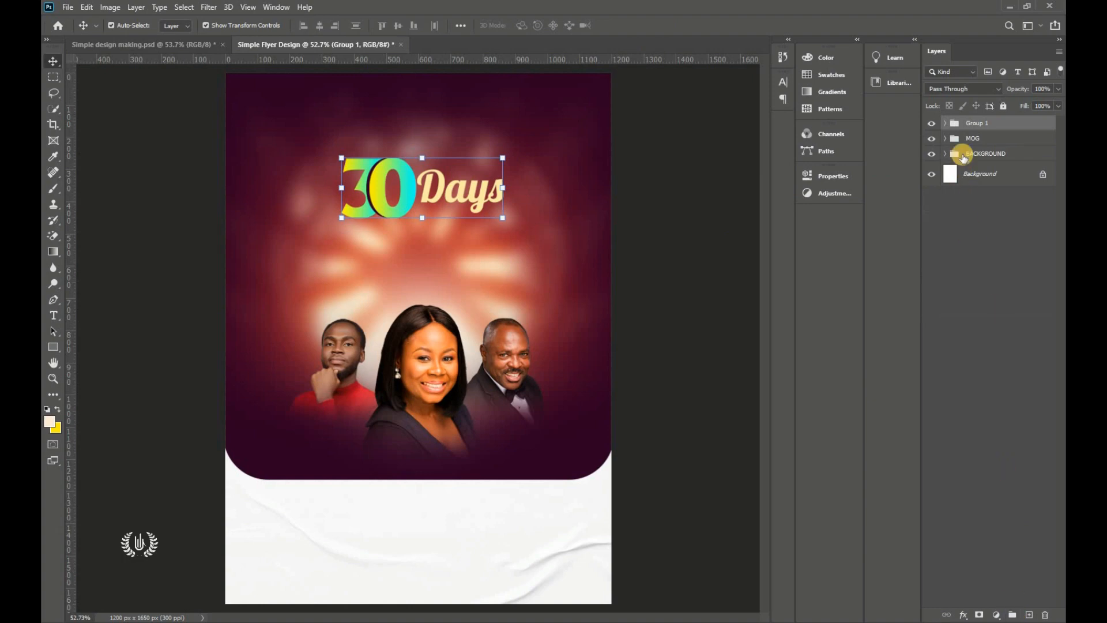
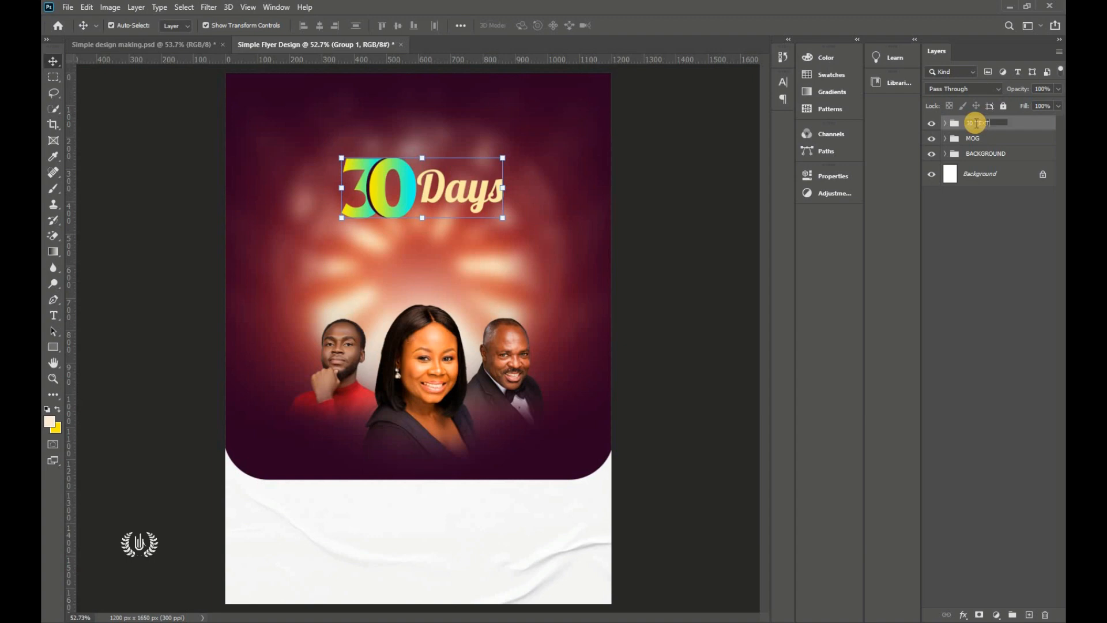
Step: Rename the title group to '30 TEXT' and bring up the shape tools flyout
{"action": "left_click", "coordinate": [482, 137]}
{"action": "left_click", "coordinate": [487, 177]}
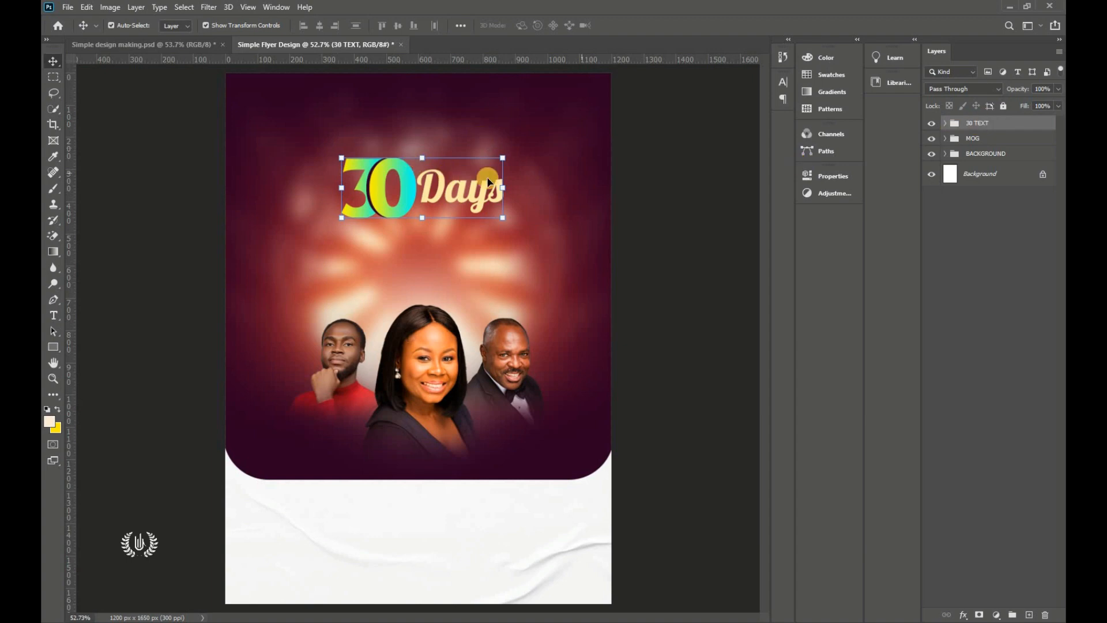
{"action": "left_click", "coordinate": [53, 346]}
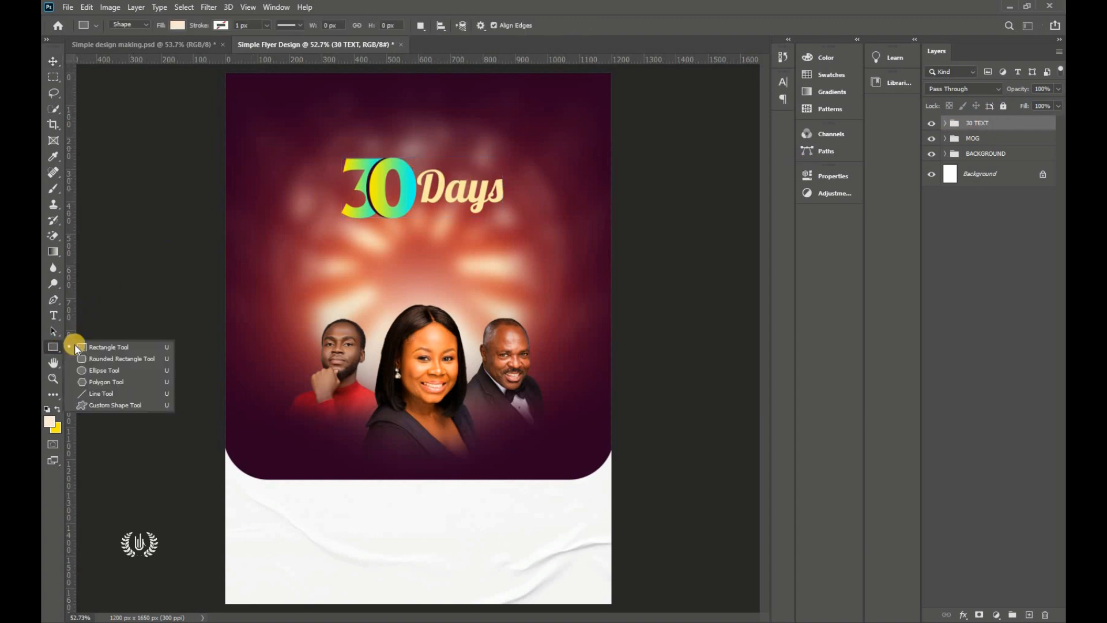
Step: Draw a bar below the 30 Days title and round two opposite corners to 30 px
{"action": "left_click", "coordinate": [152, 334]}
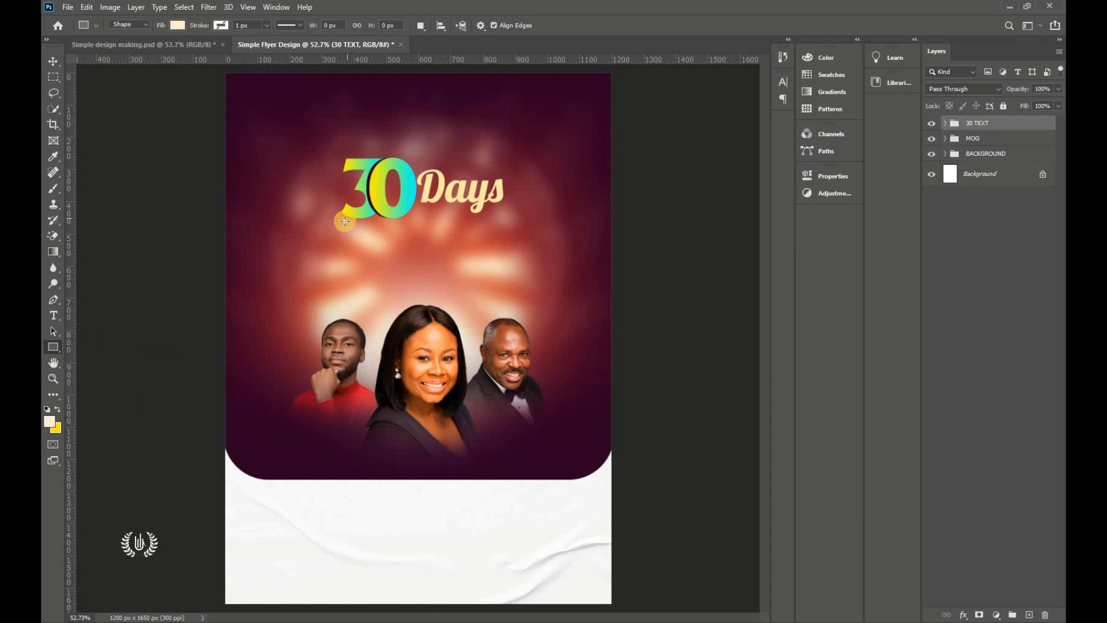
{"action": "left_click_drag", "start_coordinate": [350, 228], "coordinate": [497, 242]}
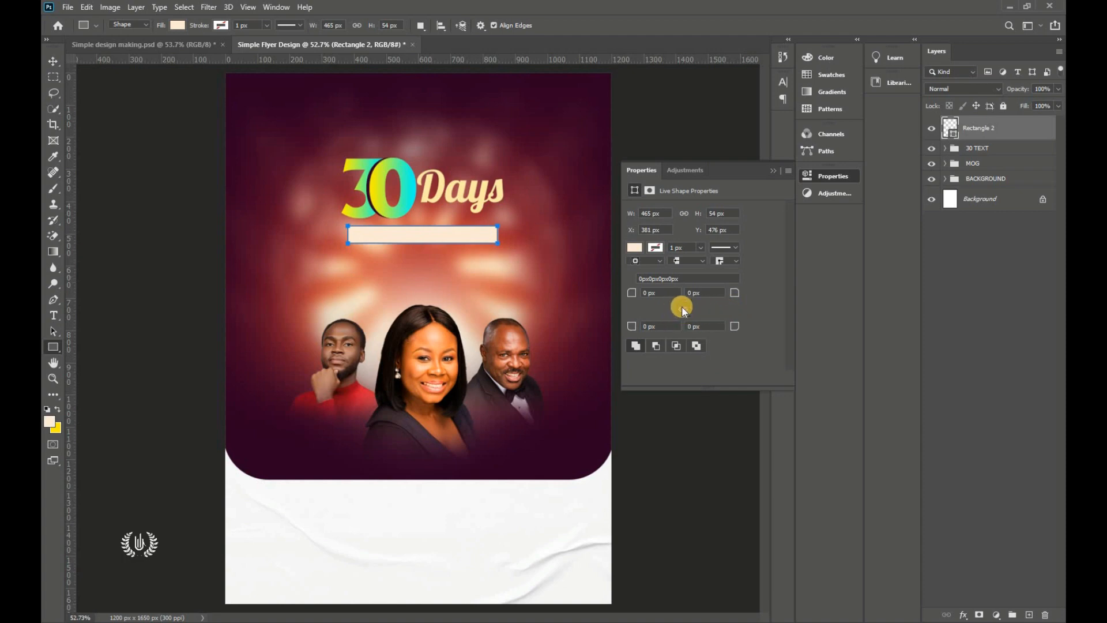
{"action": "left_click", "coordinate": [714, 326]}
{"action": "type", "text": "30"}
{"action": "key", "text": "Return"}
{"action": "left_click", "coordinate": [652, 293]}
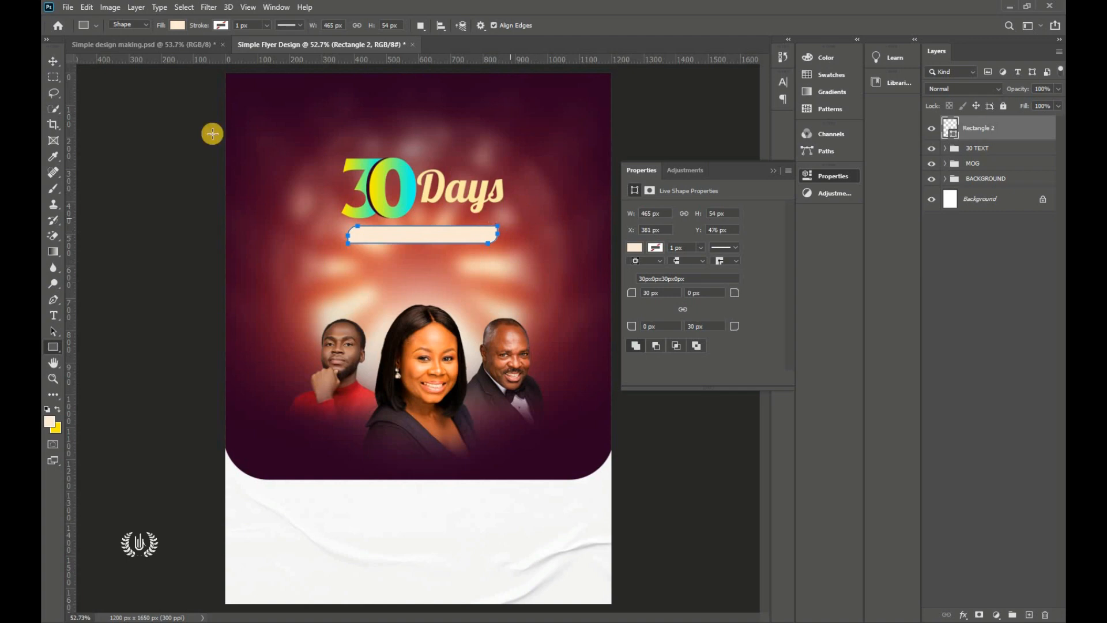
Step: Open the bar's fill Color Picker and select its current hex value
{"action": "left_click", "coordinate": [51, 62]}
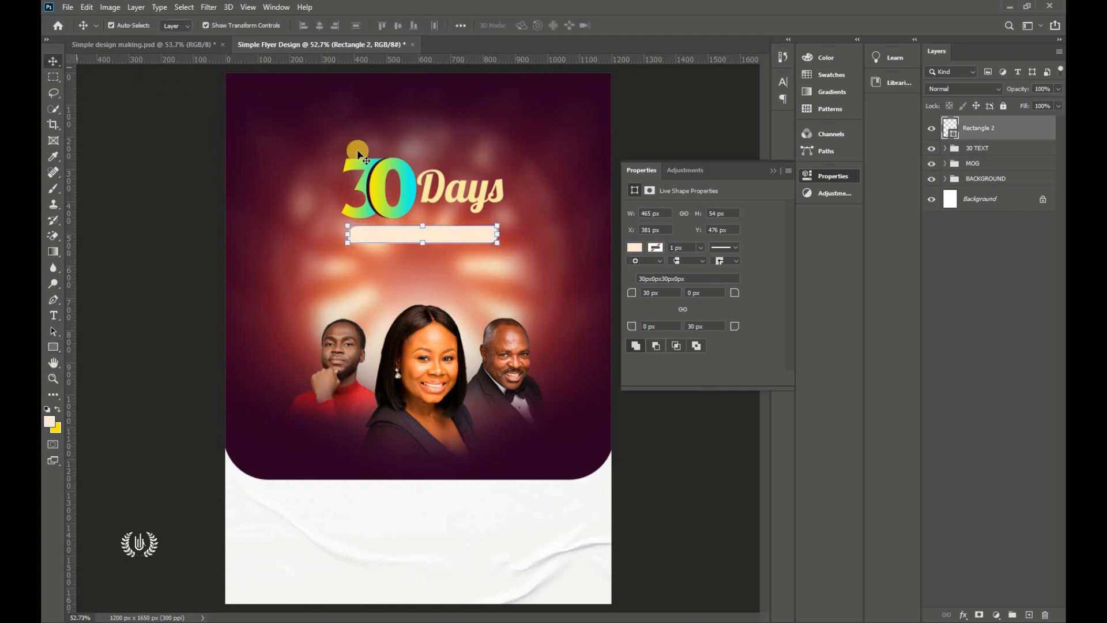
{"action": "left_click", "coordinate": [772, 170]}
{"action": "double_click", "coordinate": [954, 135]}
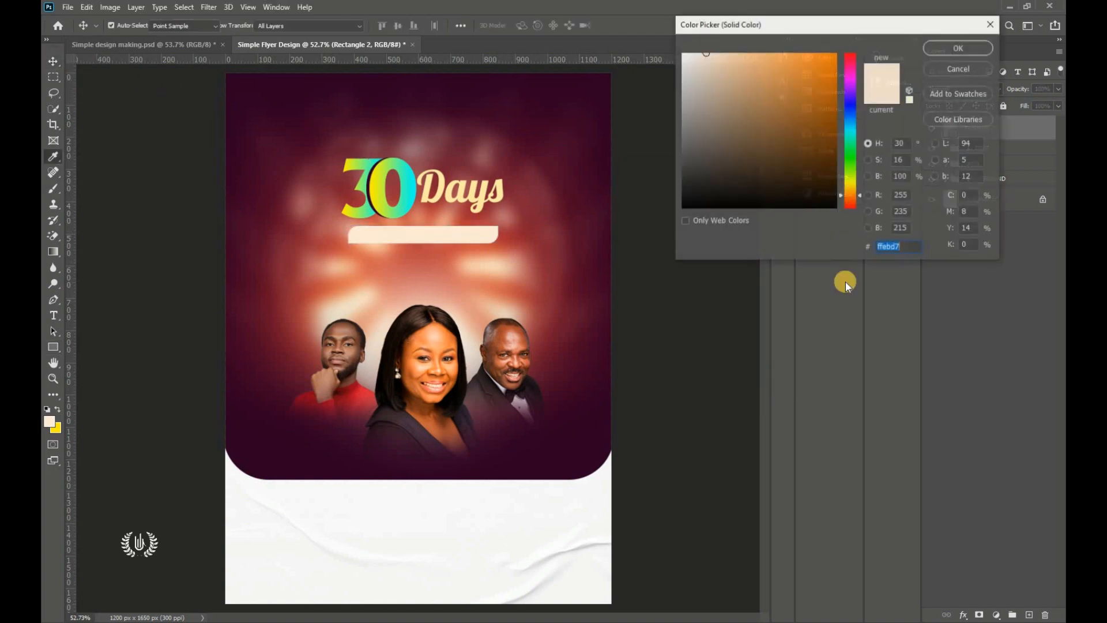
{"action": "left_click", "coordinate": [587, 465]}
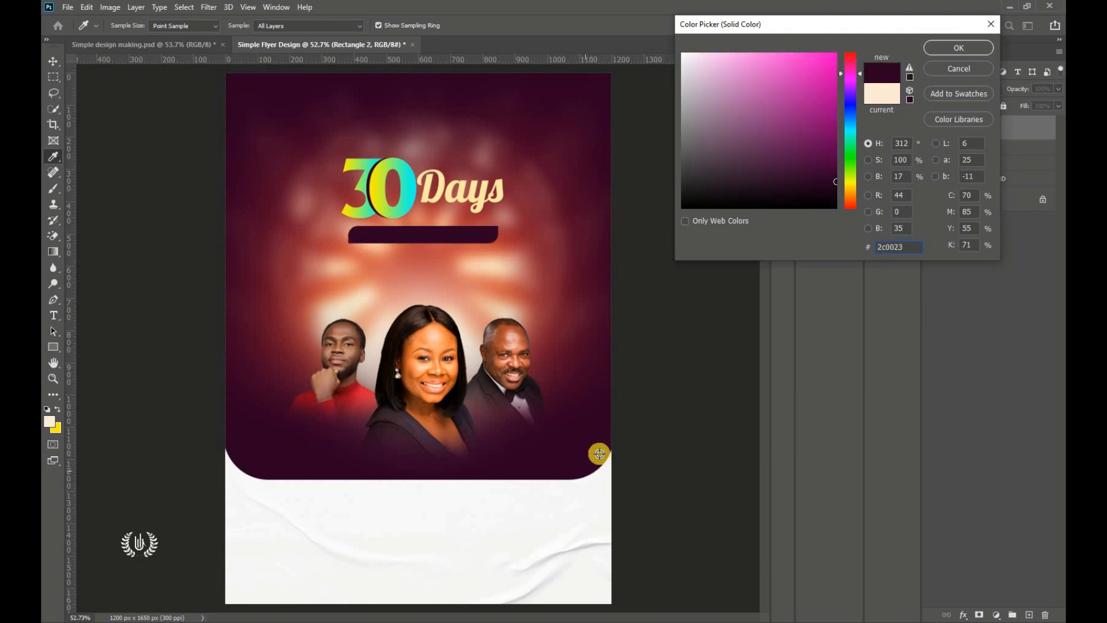
{"action": "left_click", "coordinate": [916, 245]}
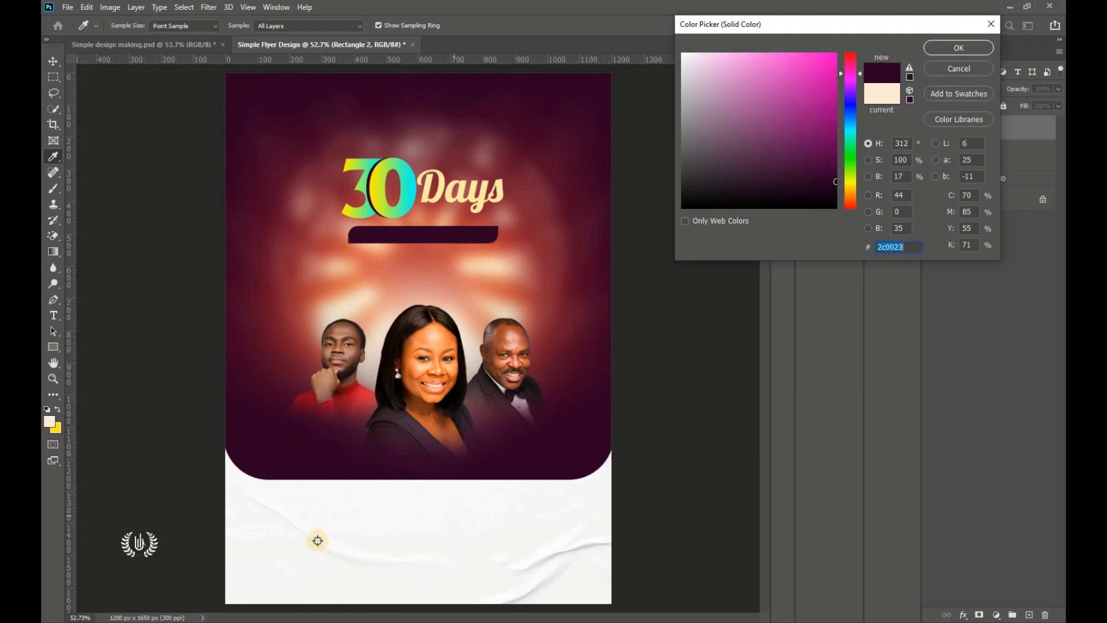
Step: Copy colour code 2c0023 from the flyer notes and return to the hex field
{"action": "key", "text": "alt+Tab"}
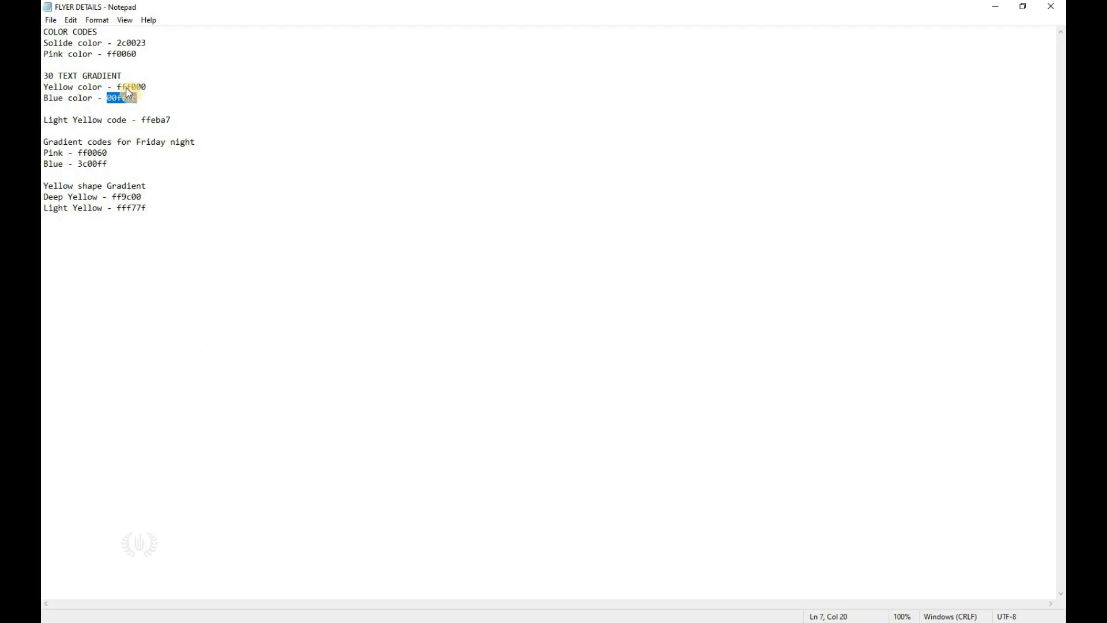
{"action": "left_click", "coordinate": [147, 42]}
{"action": "double_click", "coordinate": [148, 42]}
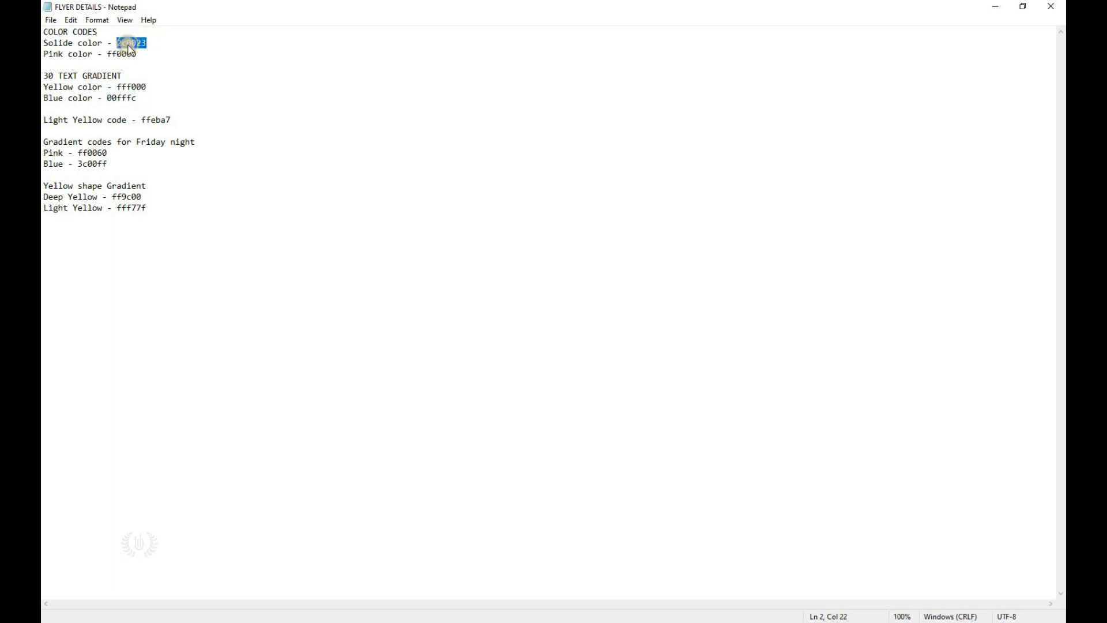
{"action": "right_click", "coordinate": [128, 43]}
{"action": "left_click", "coordinate": [164, 82]}
{"action": "key", "text": "alt+Tab"}
{"action": "left_click", "coordinate": [900, 247]}
Step: Paste 2c0023 as the bar's fill to make it dark purple
{"action": "key", "text": "ctrl+v"}
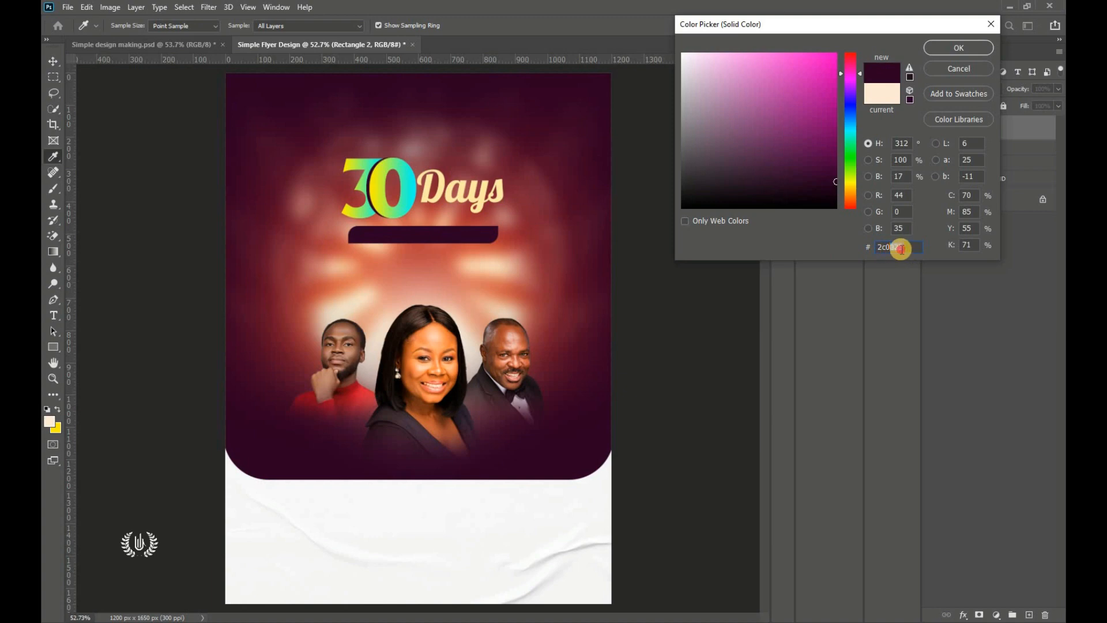
{"action": "right_click", "coordinate": [884, 249]}
{"action": "left_click", "coordinate": [905, 299]}
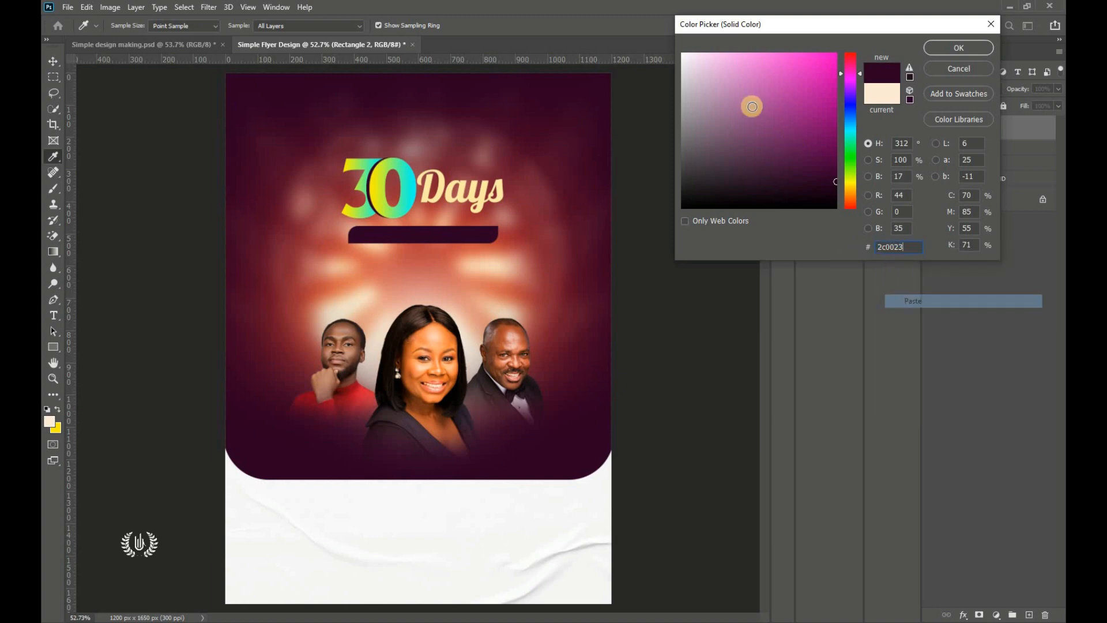
{"action": "left_click_drag", "start_coordinate": [751, 107], "coordinate": [682, 53]}
{"action": "right_click", "coordinate": [893, 249]}
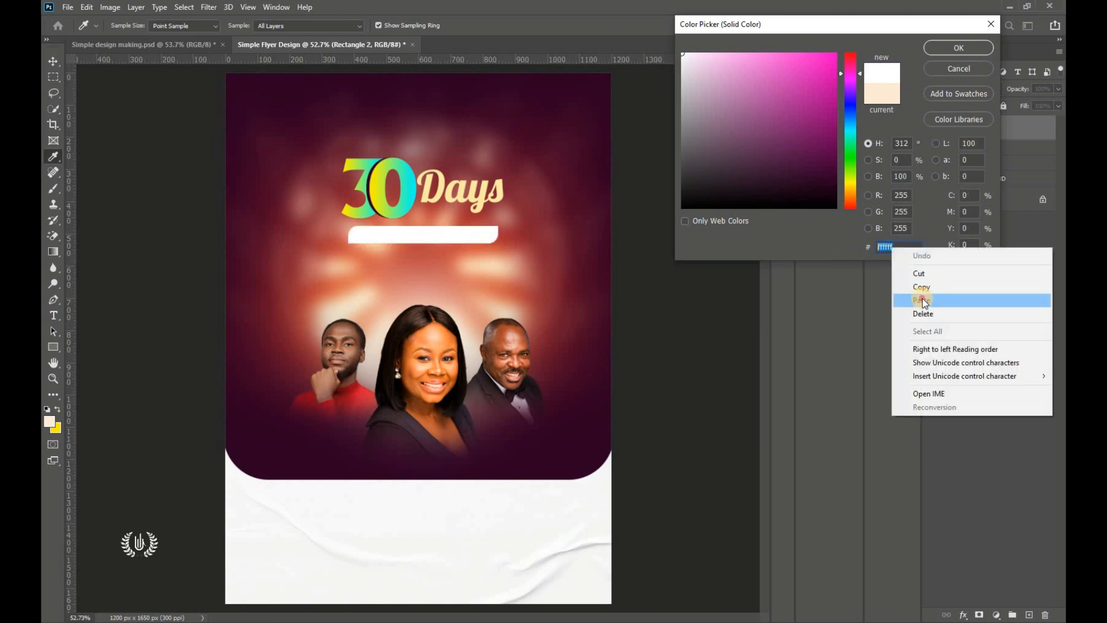
{"action": "left_click", "coordinate": [922, 298]}
{"action": "left_click", "coordinate": [957, 47]}
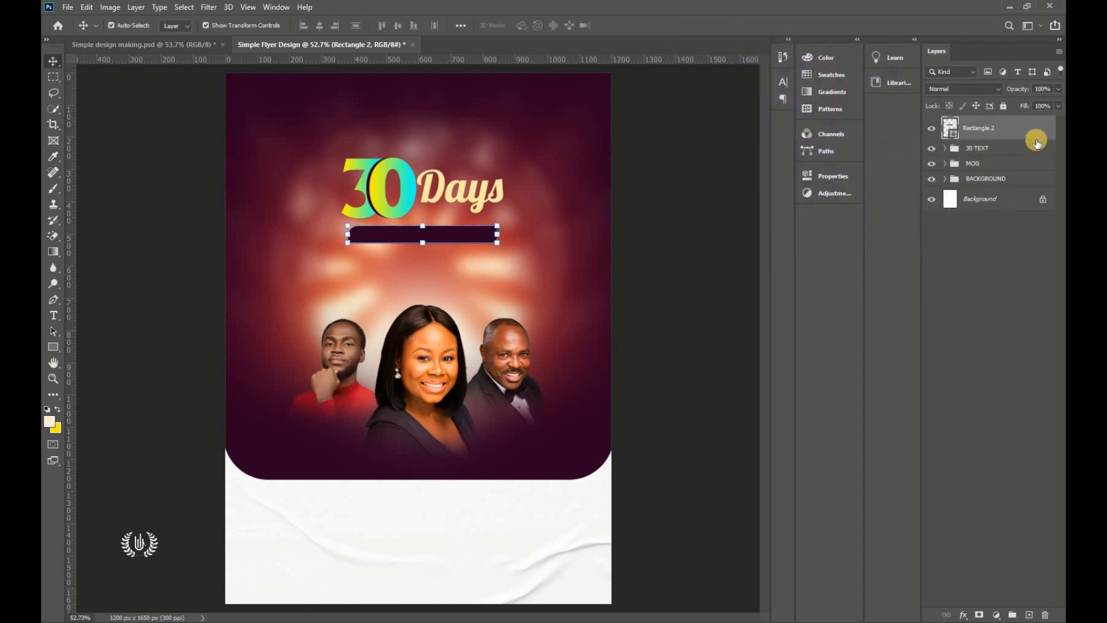
Step: Duplicate the bar and fill the copy with cream ffeba7 sampled from Days
{"action": "left_click_drag", "start_coordinate": [1037, 131], "coordinate": [1027, 613]}
{"action": "double_click", "coordinate": [952, 135]}
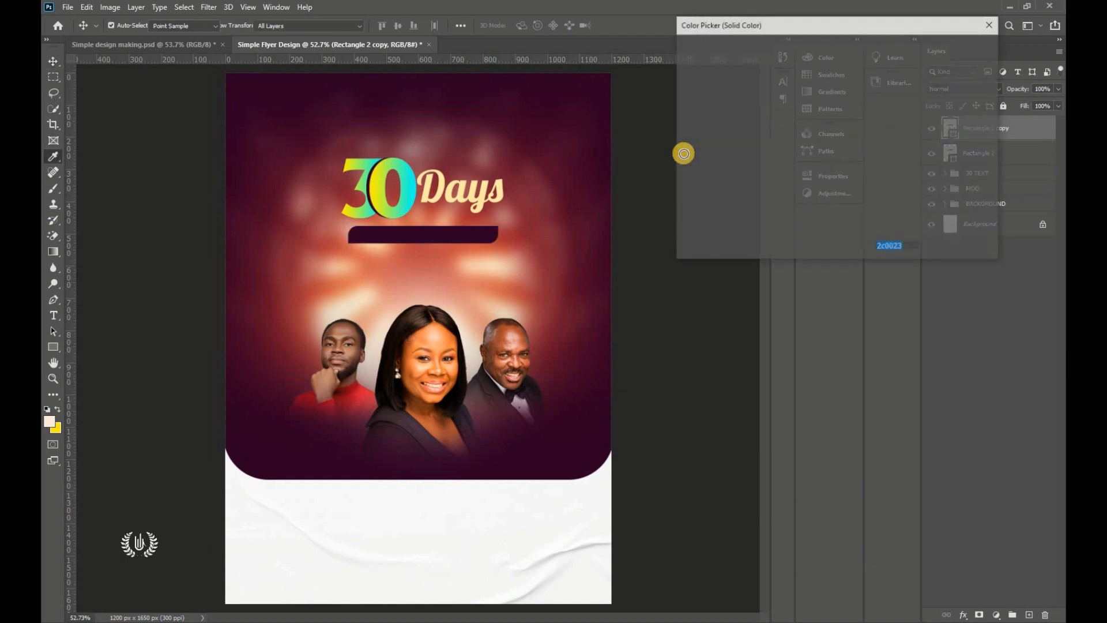
{"action": "left_click", "coordinate": [481, 196]}
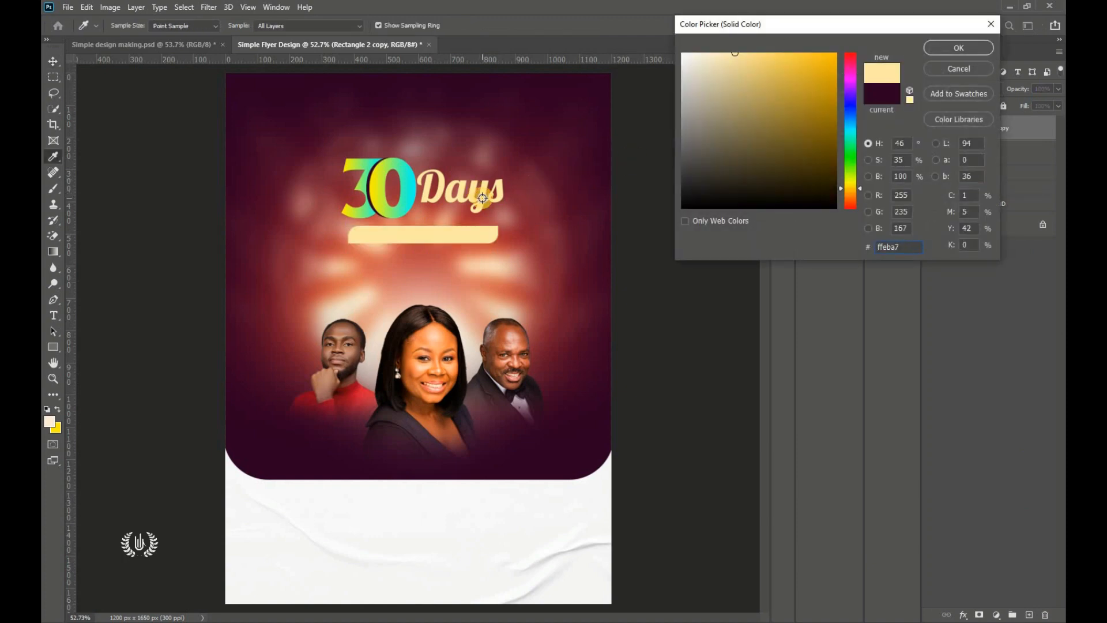
{"action": "left_click", "coordinate": [980, 47]}
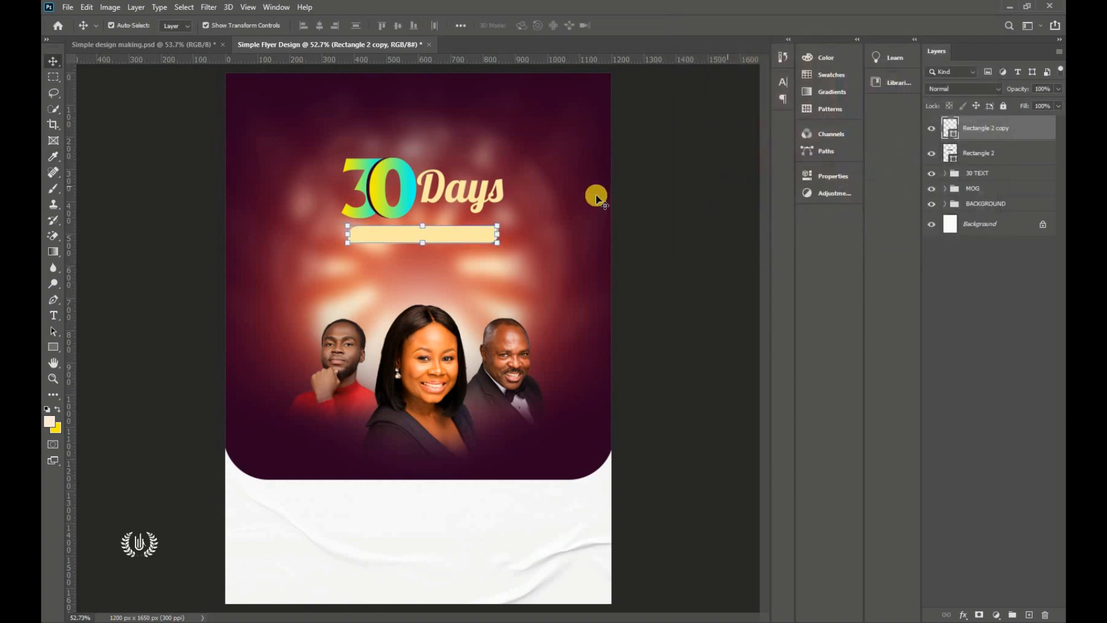
Step: Widen the cream bar copy slightly at both ends with Free Transform
{"action": "scroll", "coordinate": [508, 241], "scroll_direction": "up", "scroll_amount": 2}
{"action": "scroll", "coordinate": [508, 241], "scroll_direction": "up", "scroll_amount": 4}
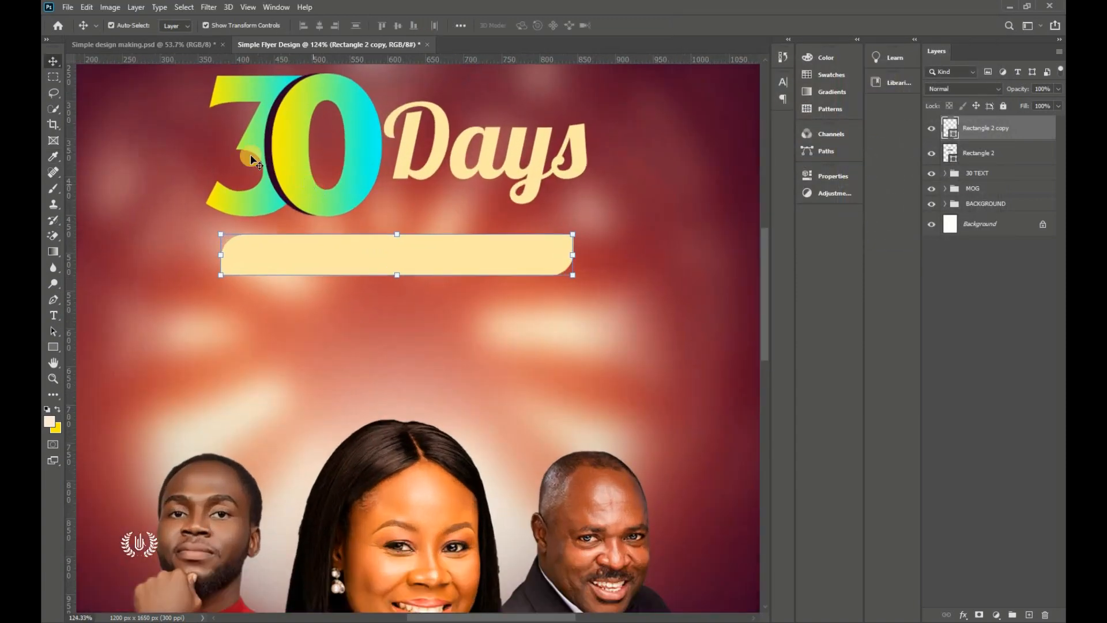
{"action": "left_click", "coordinate": [85, 7]}
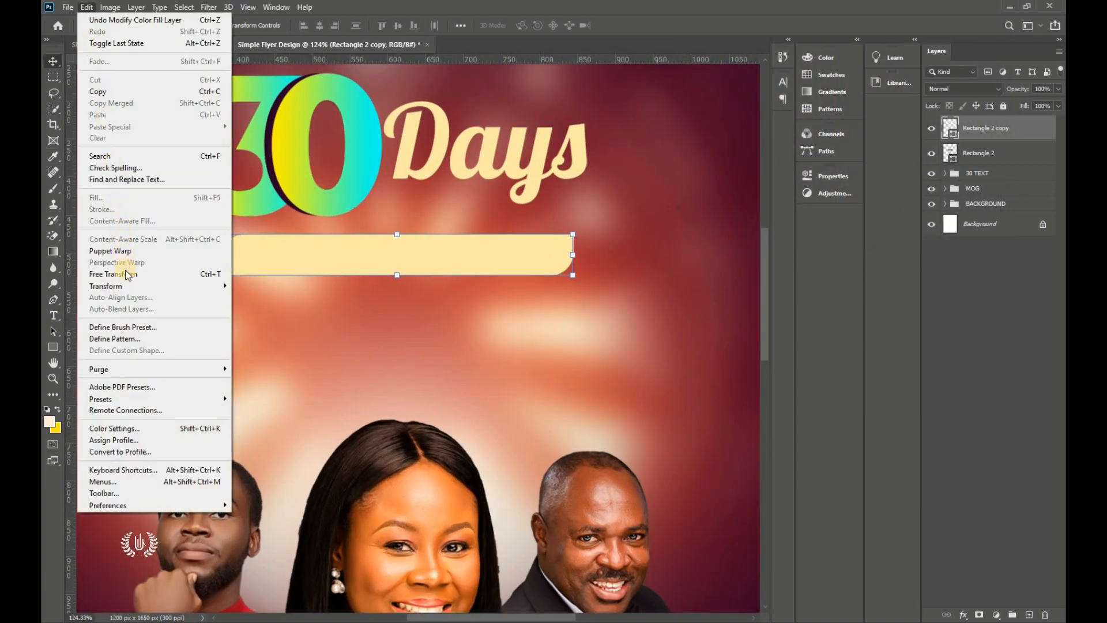
{"action": "left_click", "coordinate": [184, 274]}
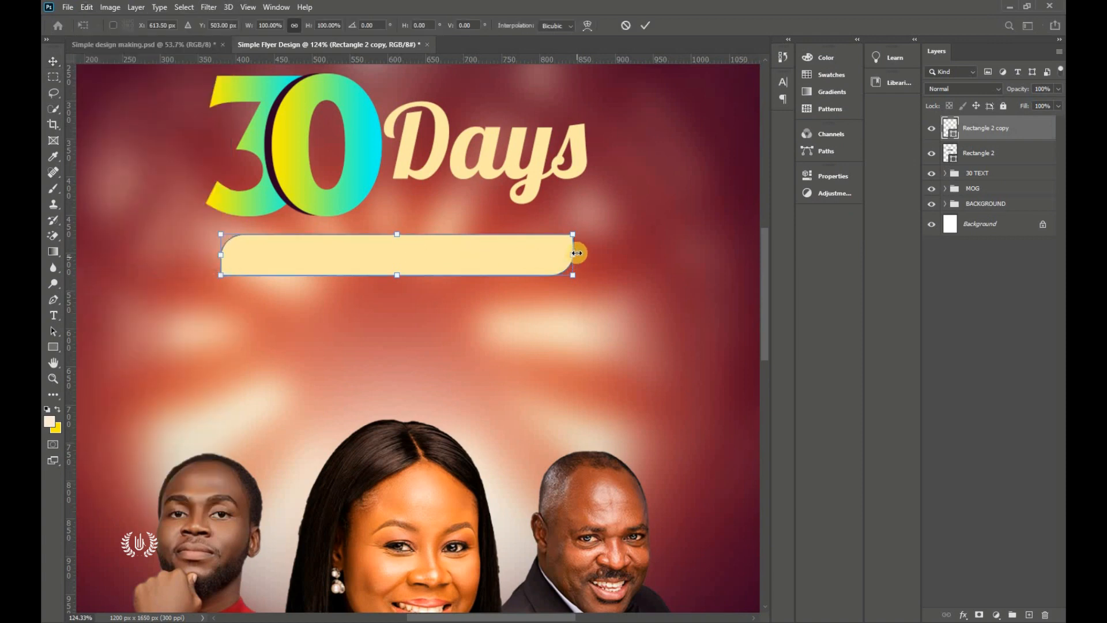
{"action": "left_click_drag", "start_coordinate": [576, 252], "coordinate": [598, 253]}
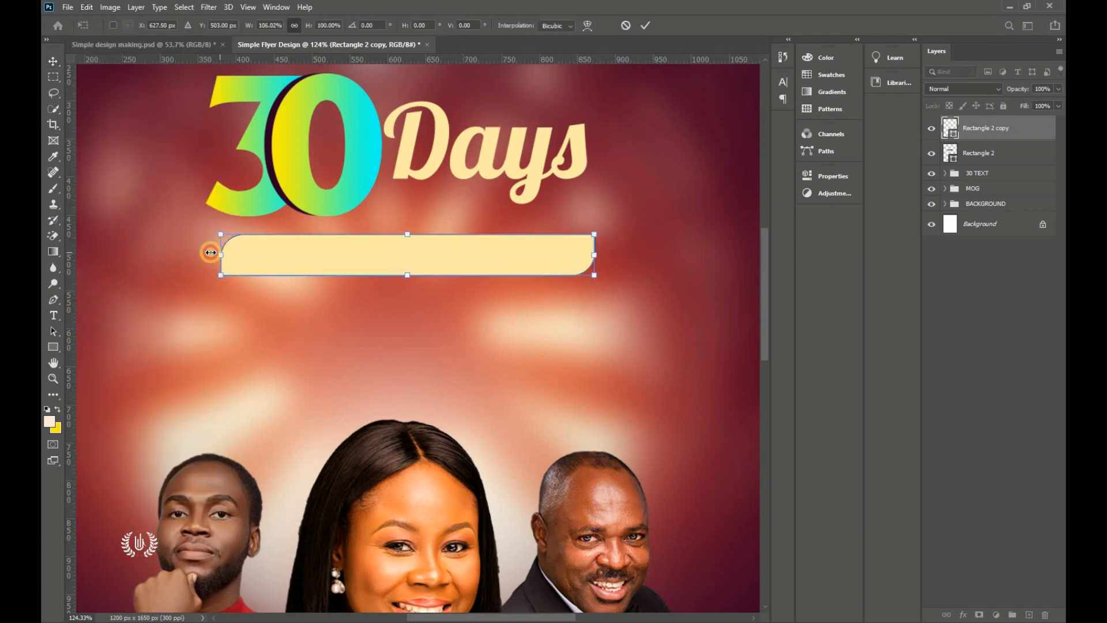
{"action": "left_click_drag", "start_coordinate": [211, 253], "coordinate": [206, 253]}
{"action": "left_click", "coordinate": [645, 26]}
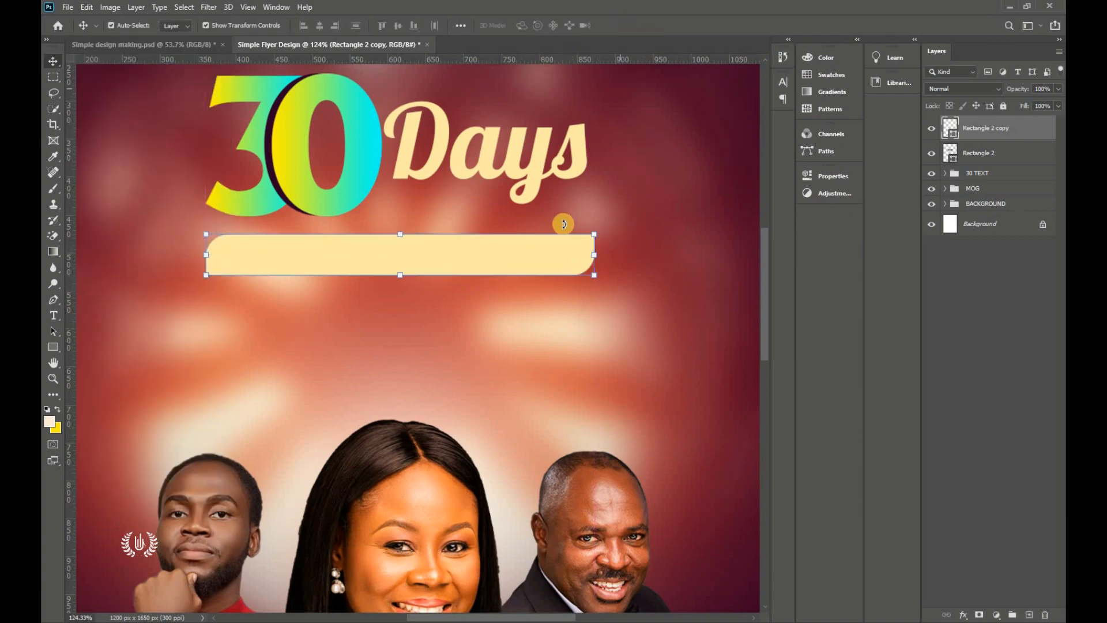
Step: Move the cream bar behind the dark bar, readjust its width, then reselect the dark bar
{"action": "left_click_drag", "start_coordinate": [1032, 134], "coordinate": [985, 185]}
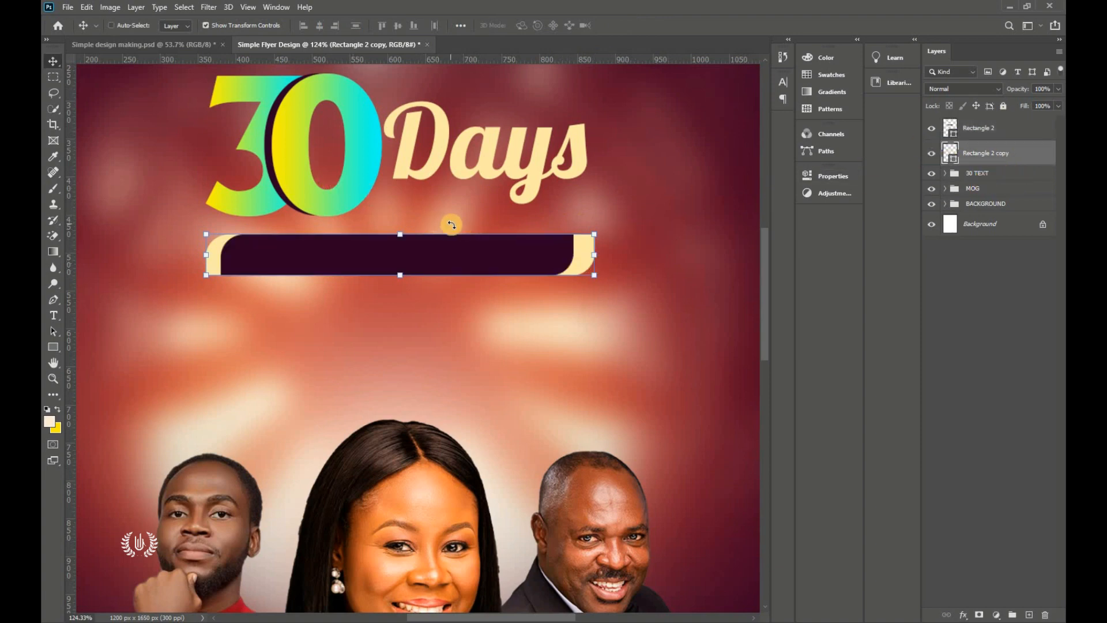
{"action": "key", "text": "ctrl+t"}
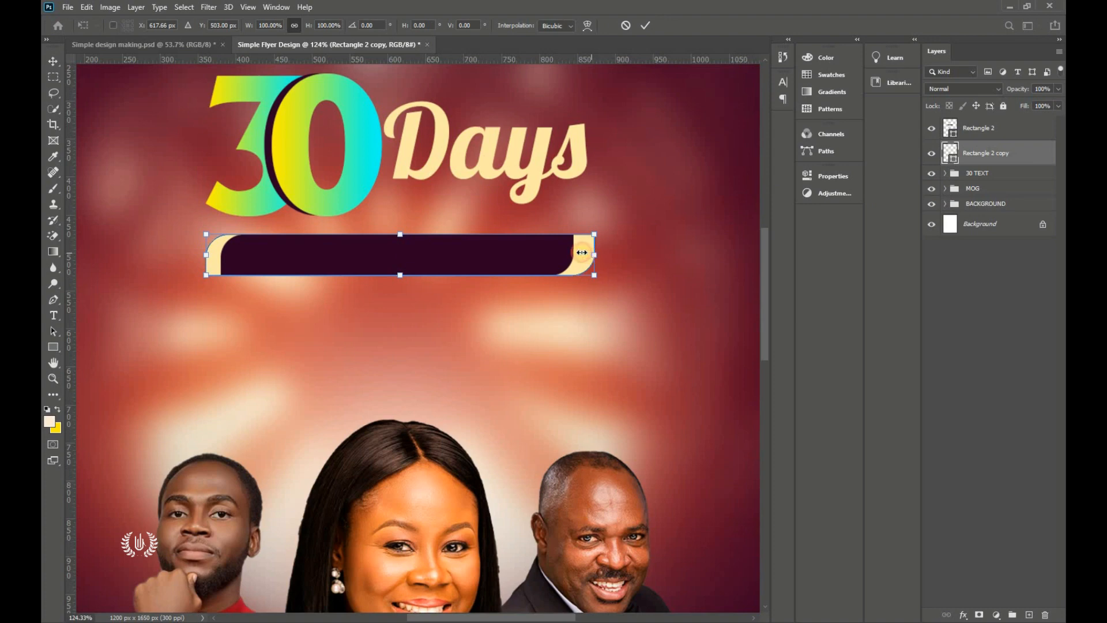
{"action": "left_click_drag", "start_coordinate": [582, 252], "coordinate": [581, 254]}
{"action": "mouse_move", "coordinate": [207, 255]}
{"action": "left_mouse_down"}
{"action": "mouse_move", "coordinate": [198, 249]}
{"action": "mouse_move", "coordinate": [208, 255]}
{"action": "left_mouse_up"}
{"action": "left_click", "coordinate": [645, 26]}
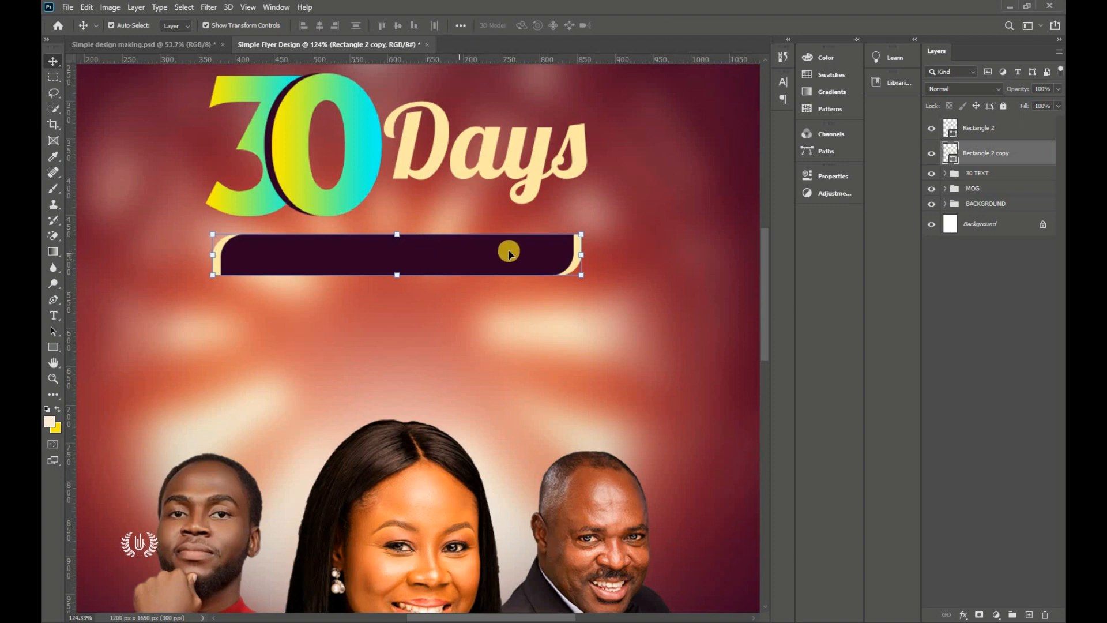
{"action": "left_click", "coordinate": [980, 128], "text": "ctrl"}
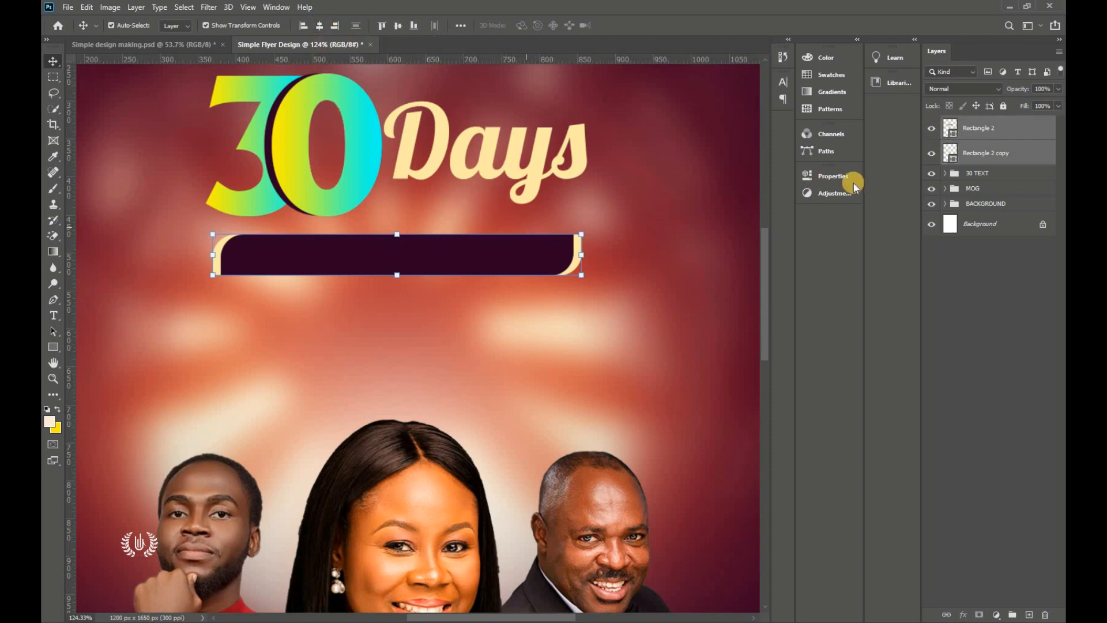
{"action": "left_click", "coordinate": [1005, 144], "text": "ctrl"}
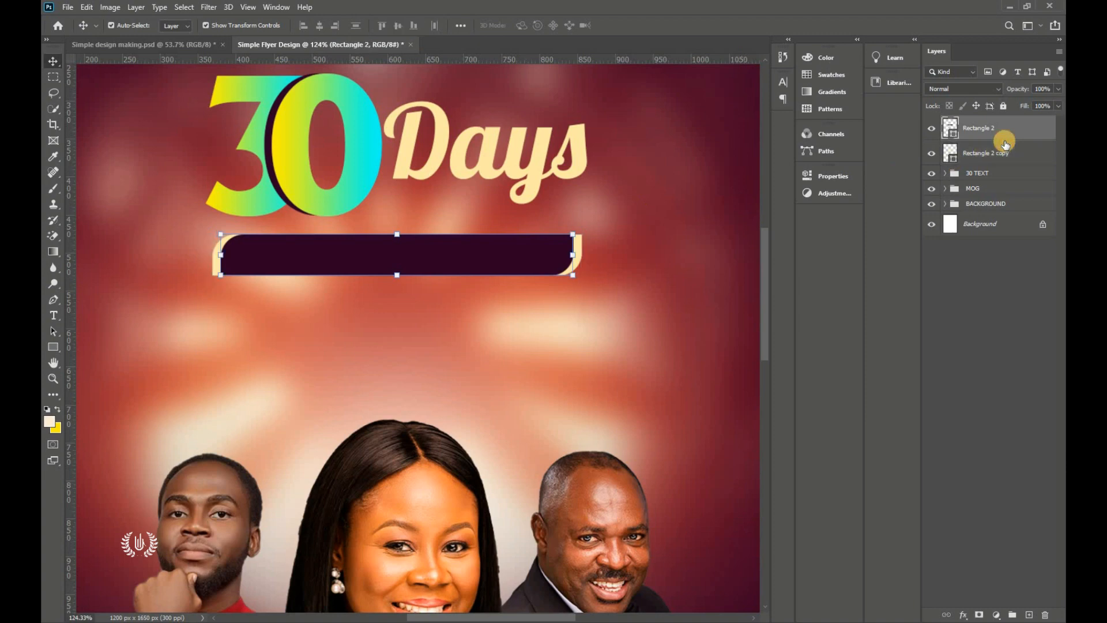
Step: Try an alignment with a canvas selection, then deselect and fit the flyer in view
{"action": "left_click", "coordinate": [184, 8]}
{"action": "left_click", "coordinate": [326, 26]}
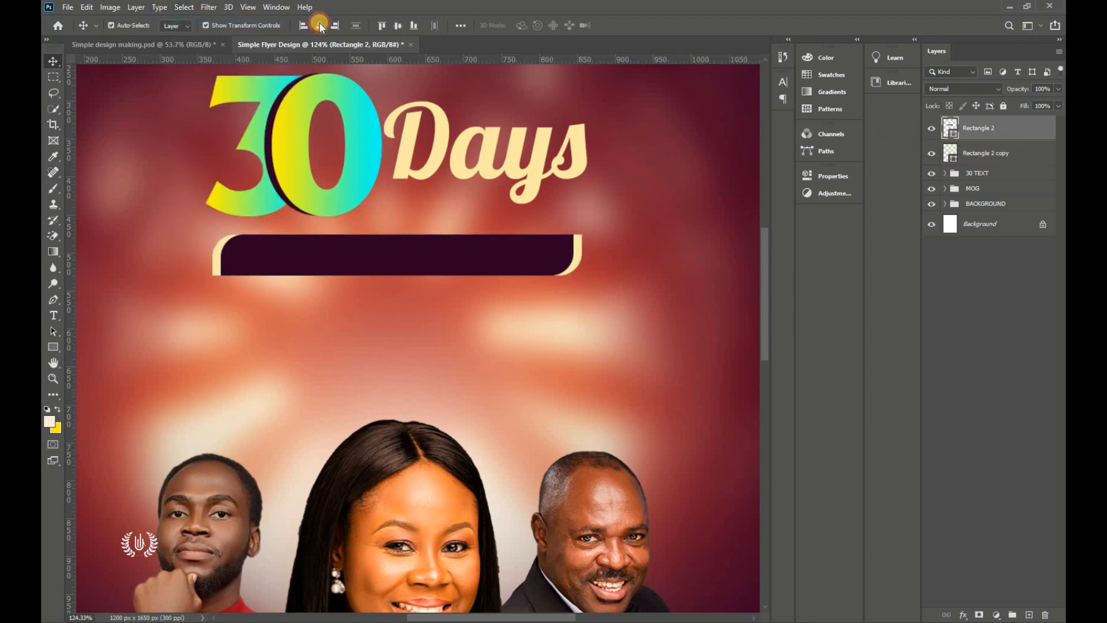
{"action": "left_click", "coordinate": [185, 7]}
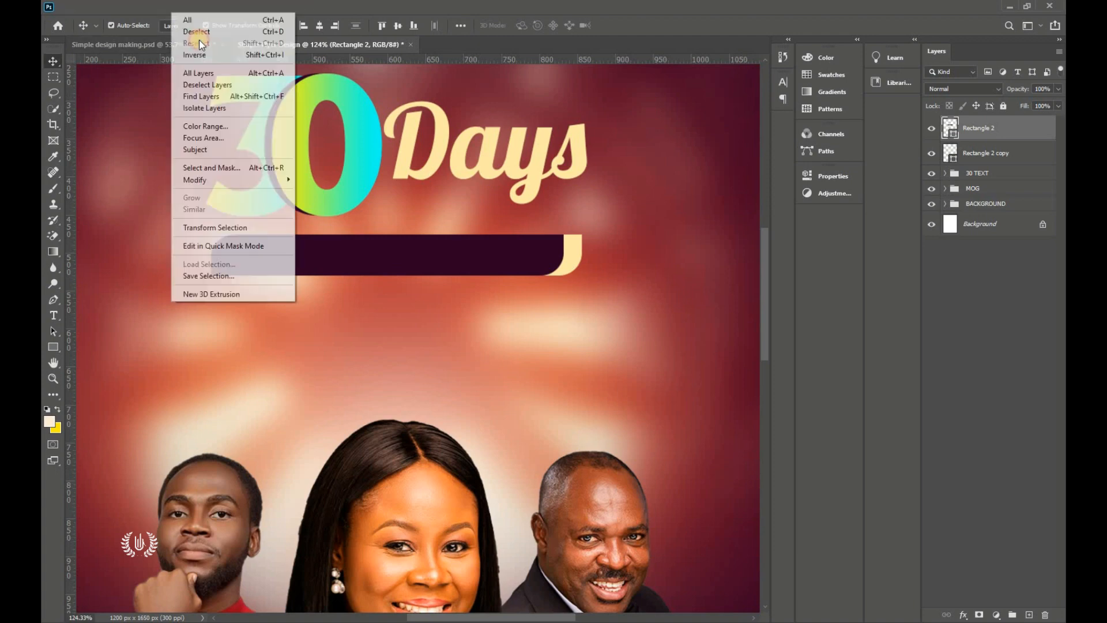
{"action": "left_click", "coordinate": [209, 34]}
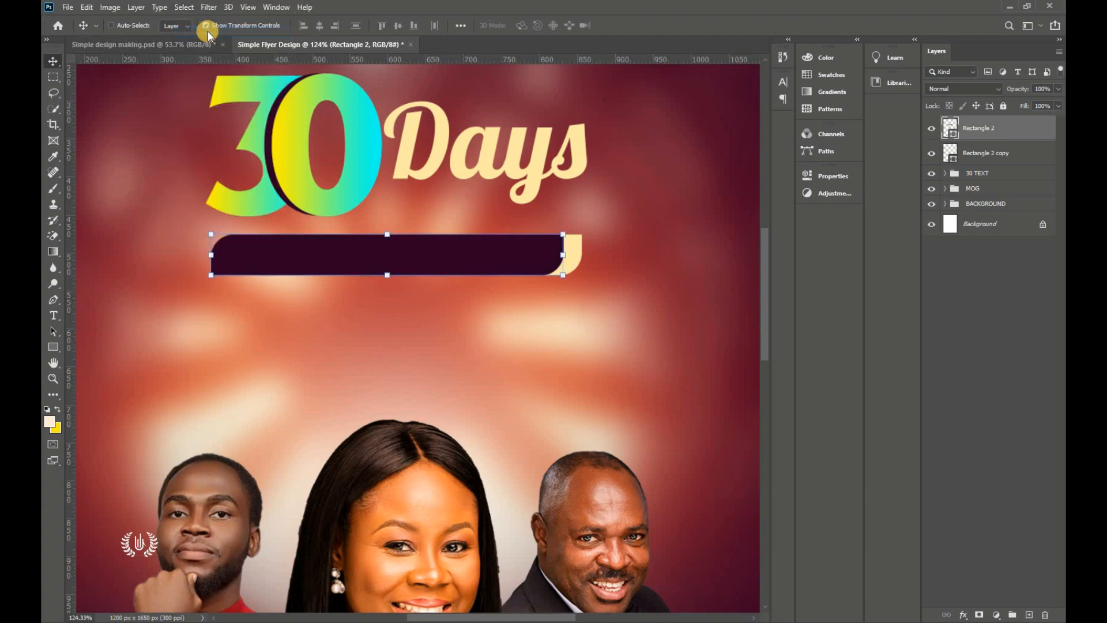
{"action": "key", "text": "ctrl+0"}
Step: Centre the Rectangle 2 copy layer horizontally on the canvas
{"action": "left_click", "coordinate": [861, 163]}
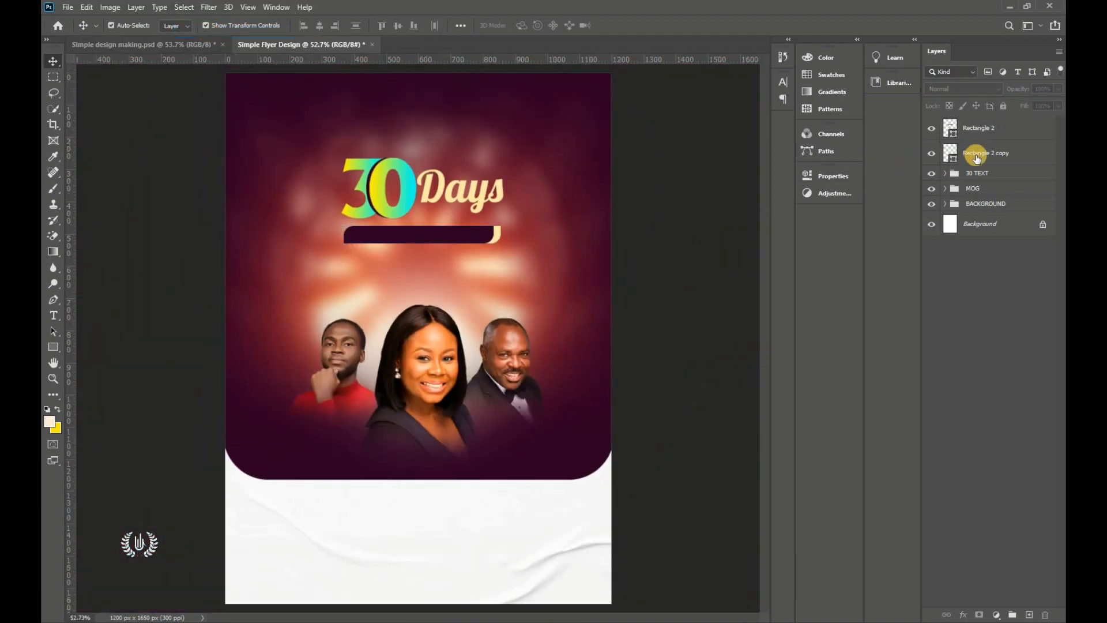
{"action": "left_click", "coordinate": [977, 154]}
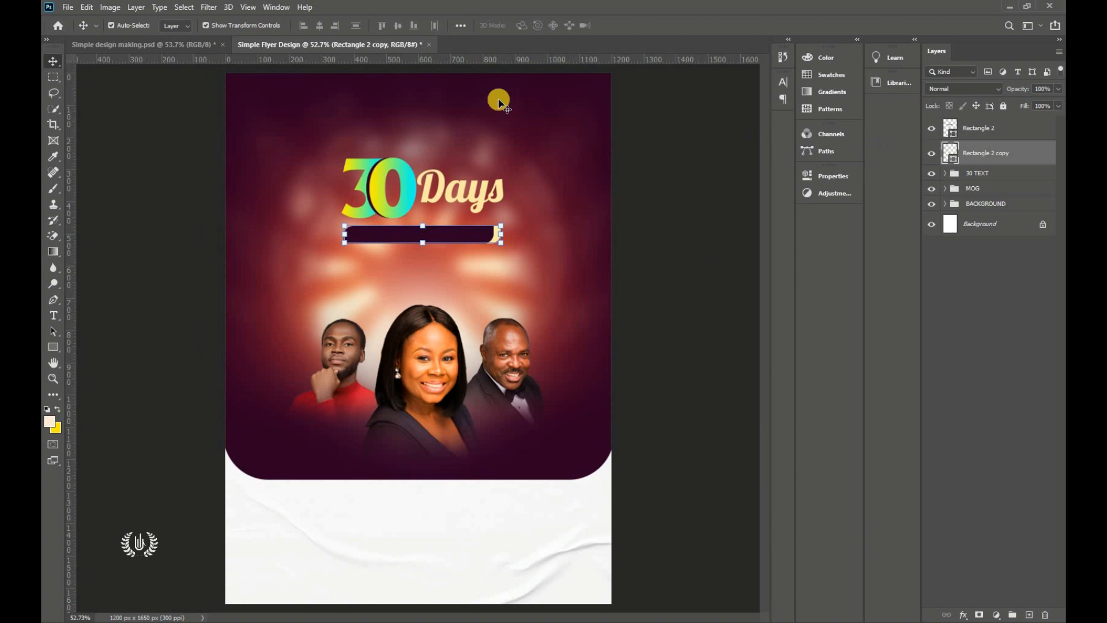
{"action": "left_click", "coordinate": [192, 6]}
{"action": "left_click", "coordinate": [188, 19]}
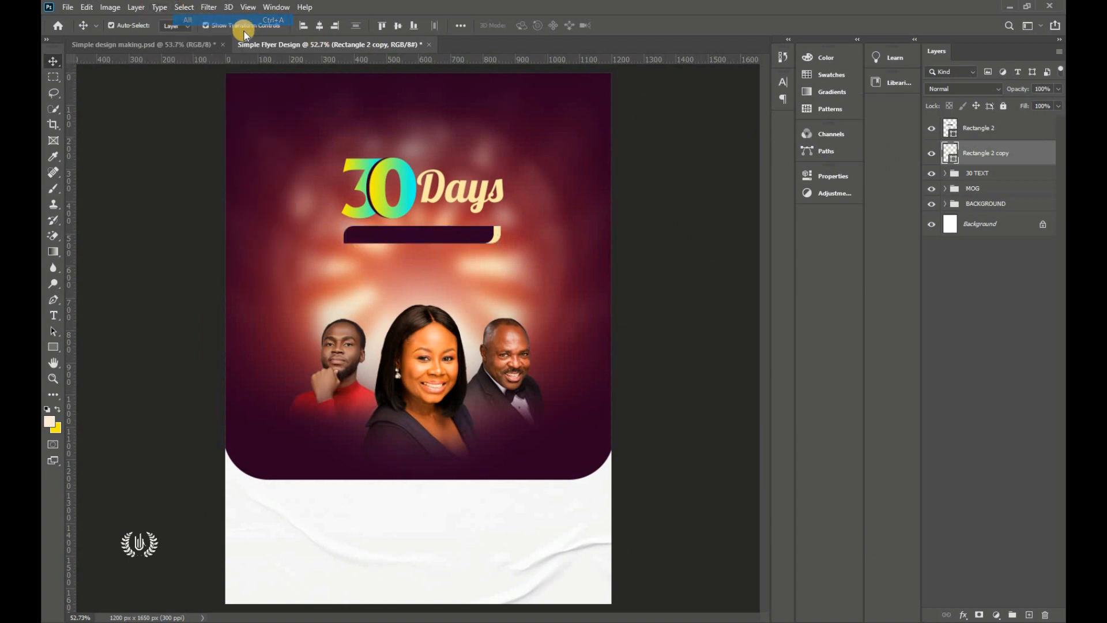
{"action": "left_click", "coordinate": [320, 27]}
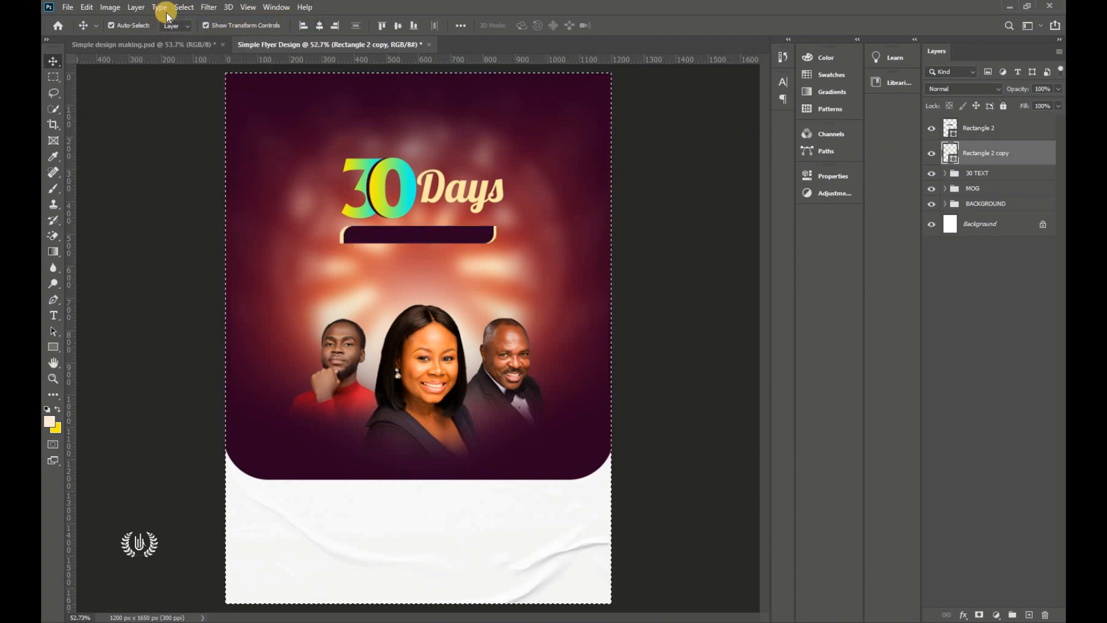
{"action": "left_click", "coordinate": [184, 7]}
{"action": "left_click", "coordinate": [185, 31]}
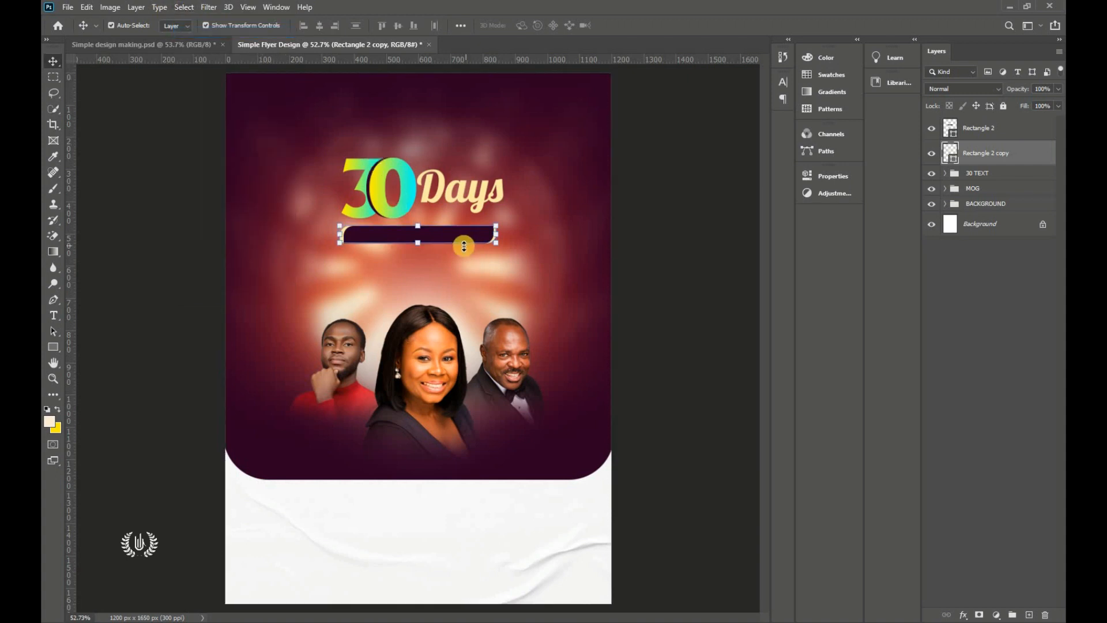
Step: Select the Rectangle 2 layer and choose the Horizontal Type Tool
{"action": "left_click", "coordinate": [634, 254]}
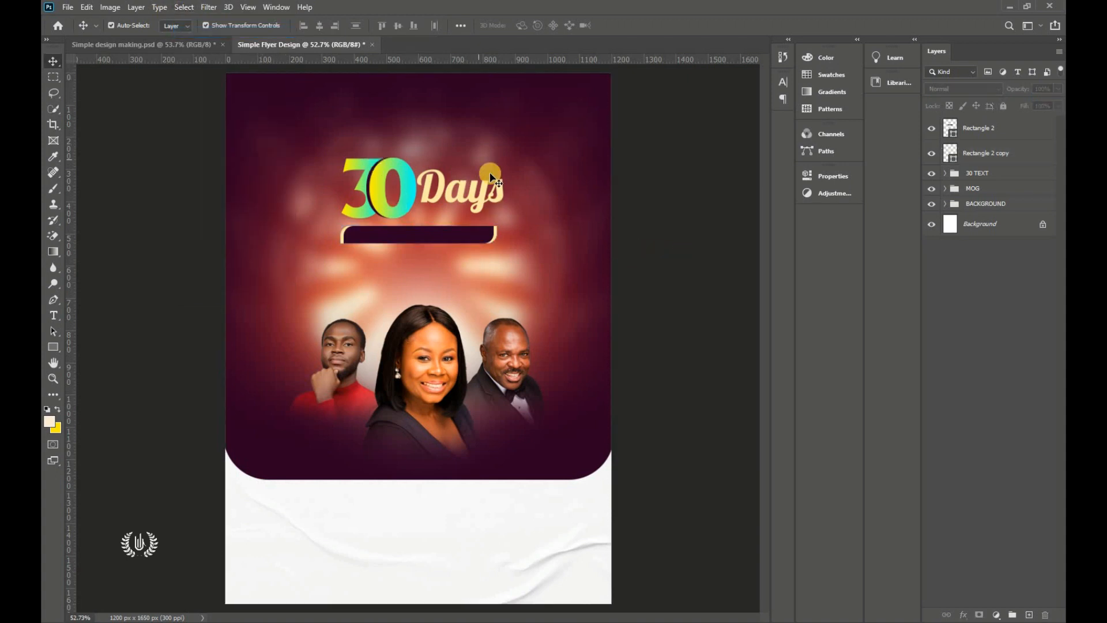
{"action": "left_click", "coordinate": [961, 136]}
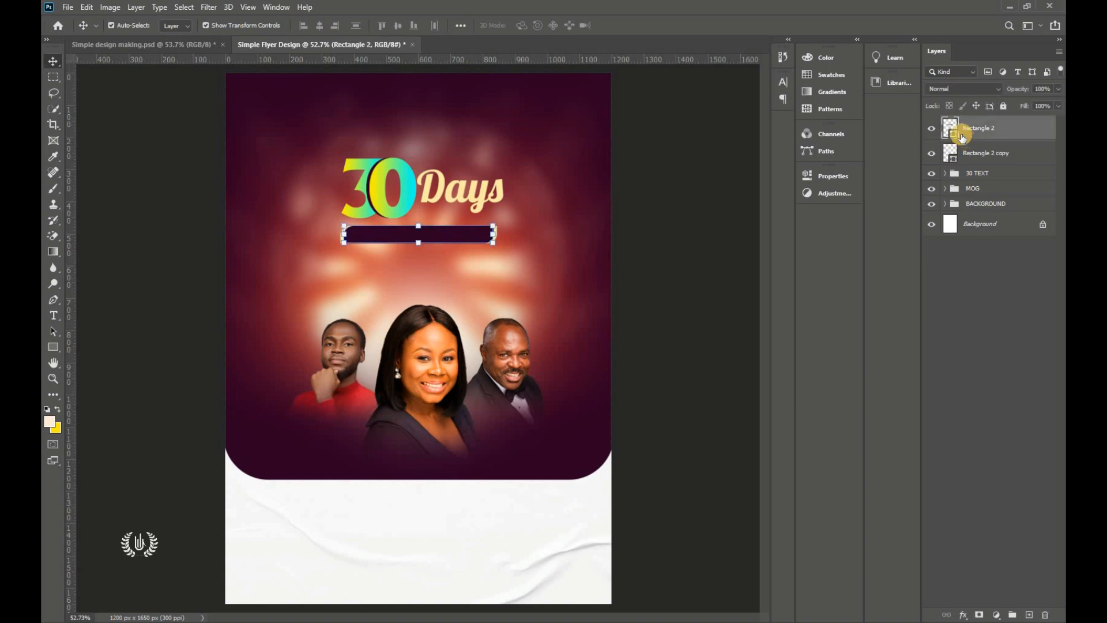
{"action": "left_click", "coordinate": [59, 321]}
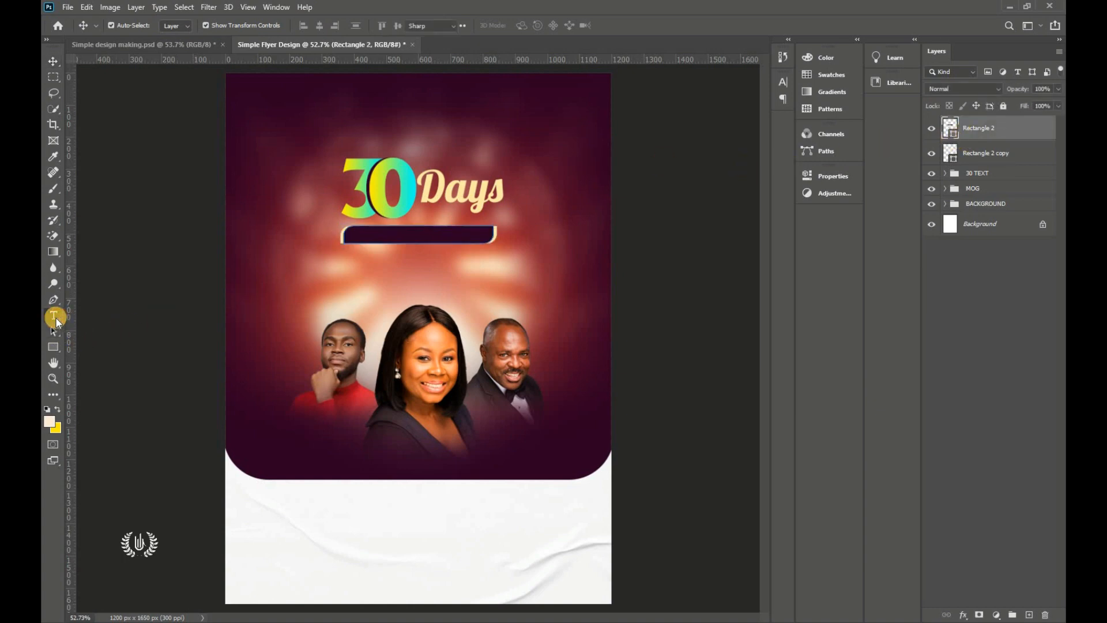
{"action": "left_click", "coordinate": [85, 316]}
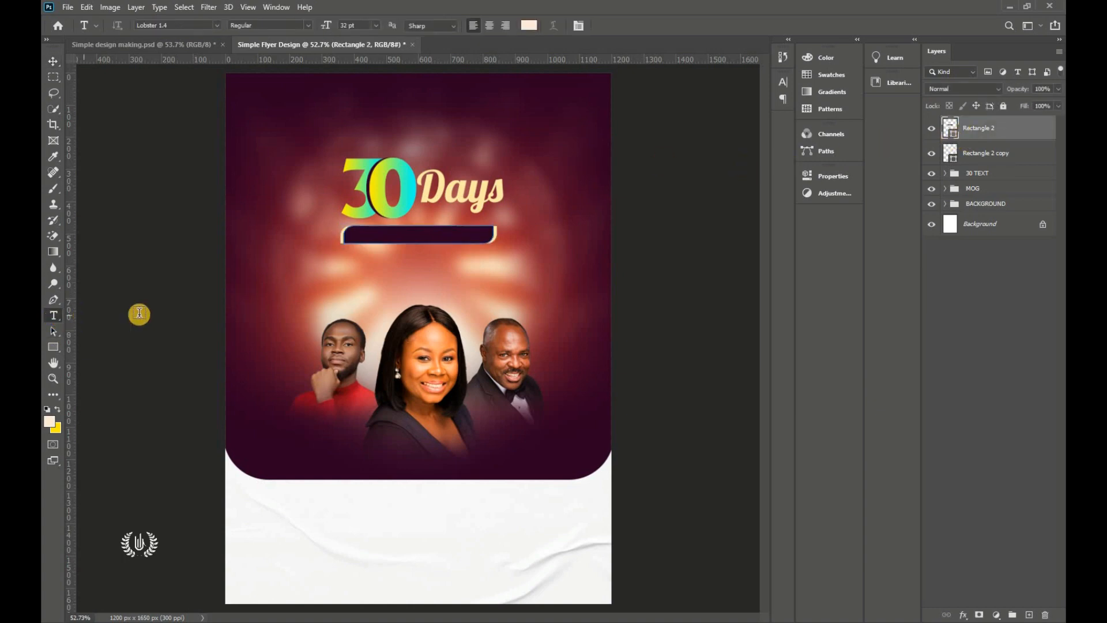
Step: Start a new, smaller text layer positioned over the dark bar
{"action": "left_click", "coordinate": [289, 269]}
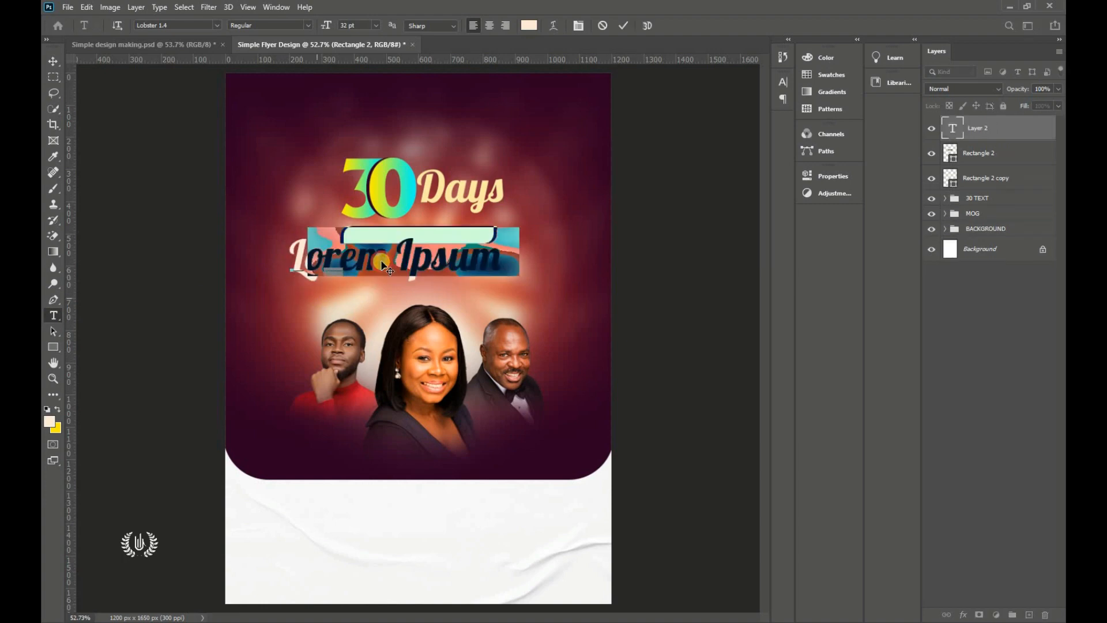
{"action": "left_click_drag", "start_coordinate": [328, 298], "coordinate": [362, 274]}
{"action": "left_click_drag", "start_coordinate": [325, 26], "coordinate": [306, 26]}
{"action": "left_click_drag", "start_coordinate": [342, 288], "coordinate": [366, 282]}
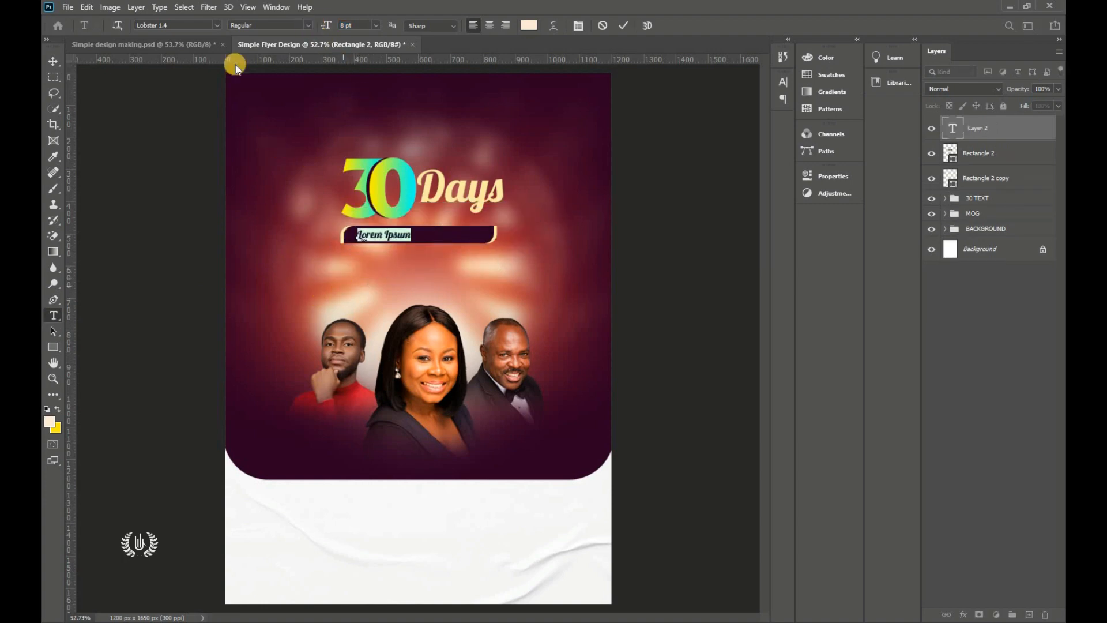
Step: Set the font to Montserrat Regular and enter the FASTING & PRAYERS text
{"action": "left_click", "coordinate": [218, 24]}
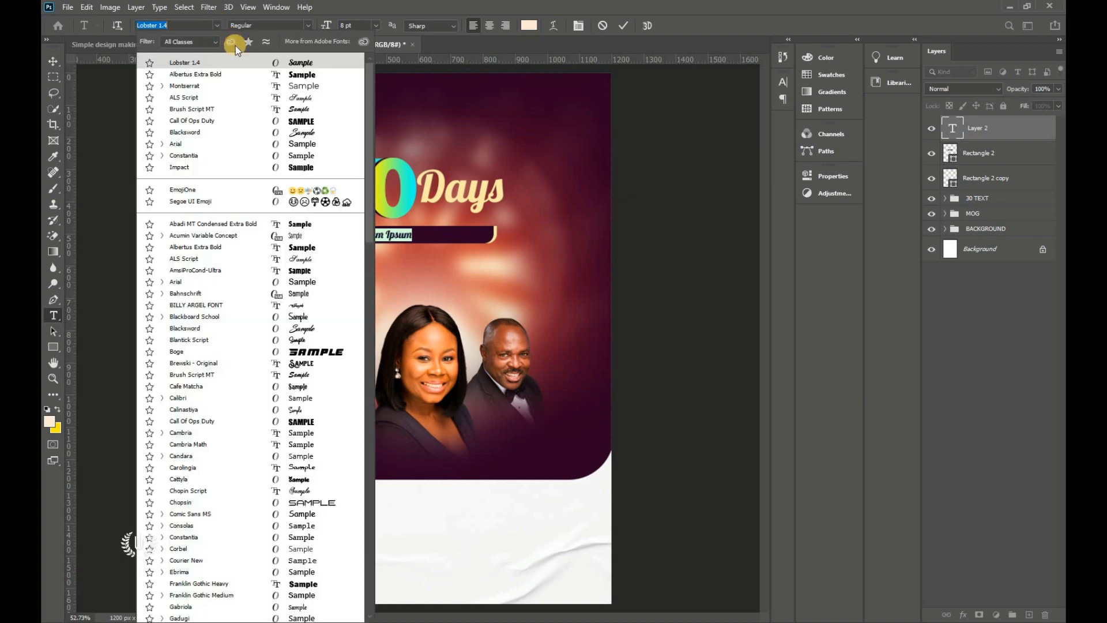
{"action": "left_click", "coordinate": [258, 88]}
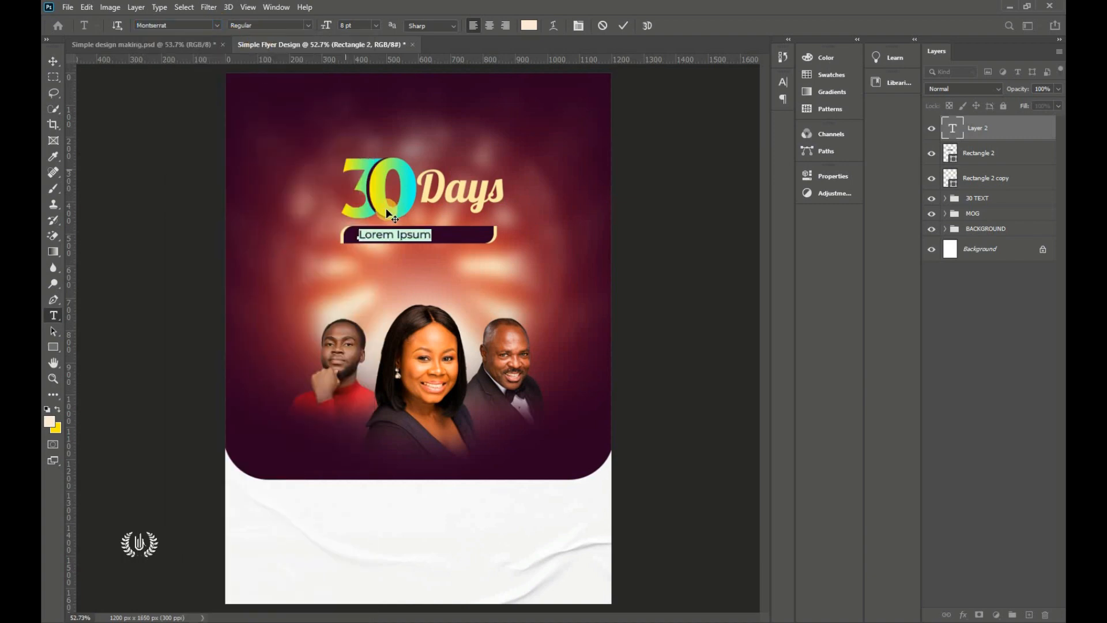
{"action": "scroll", "coordinate": [411, 229], "scroll_direction": "up", "scroll_amount": 4}
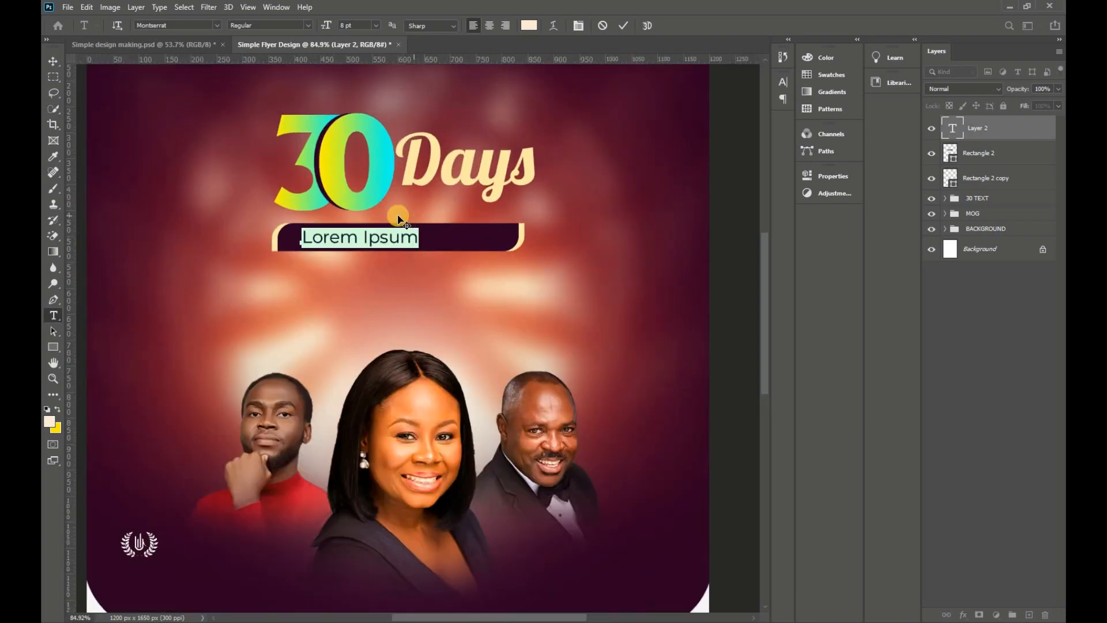
{"action": "left_click", "coordinate": [305, 25]}
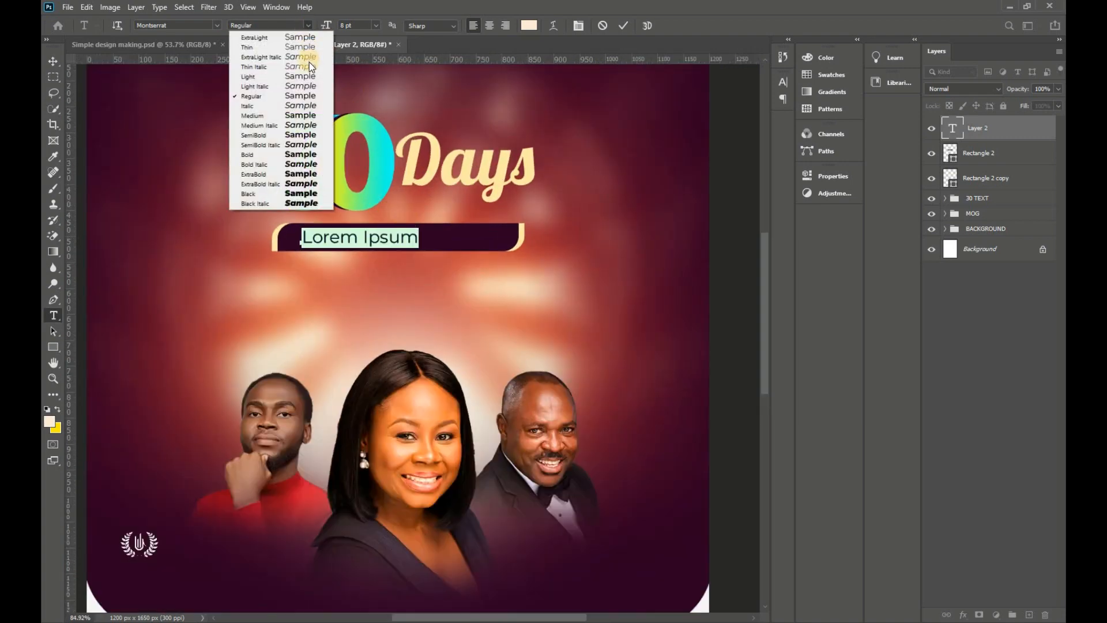
{"action": "left_click", "coordinate": [296, 97]}
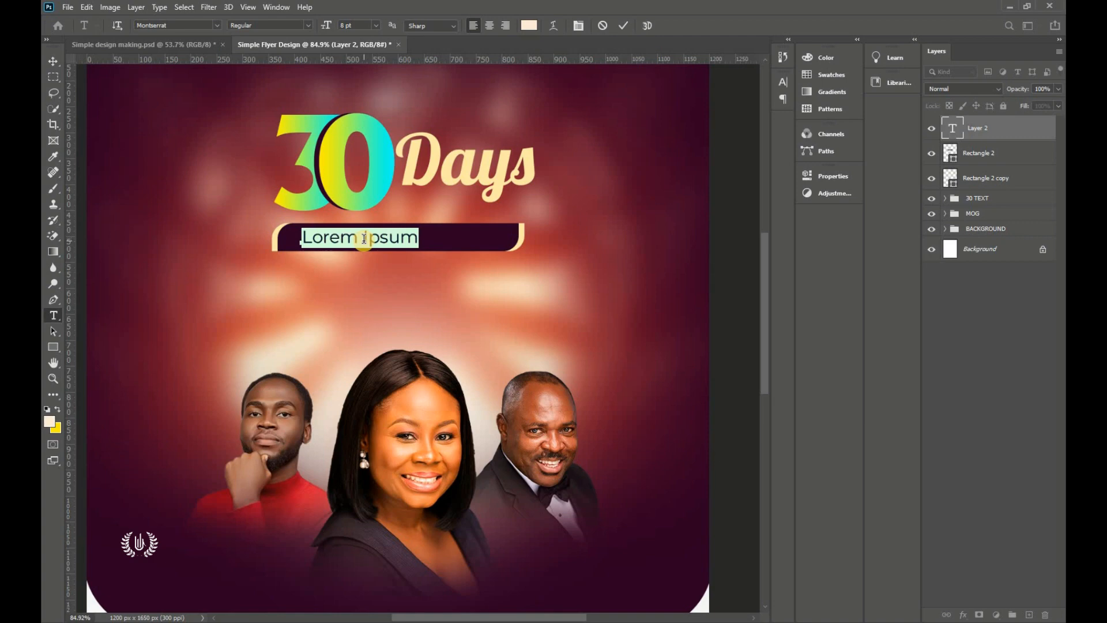
{"action": "type", "text": "ERS"}
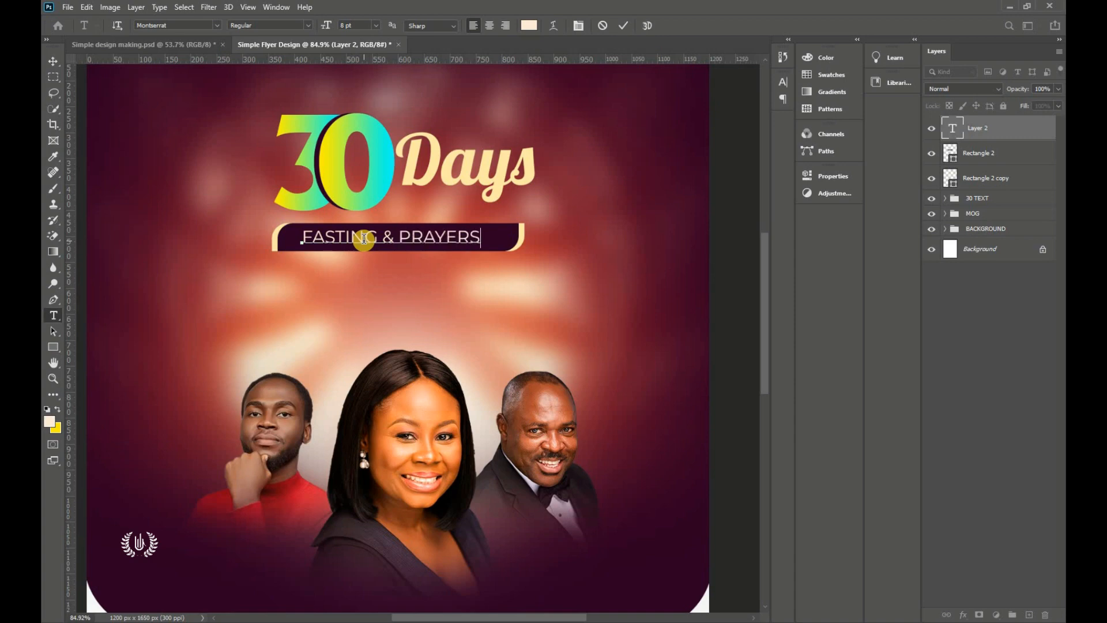
Step: Size FASTING & PRAYERS to 7 pt, nudge it into the bar, and commit
{"action": "key", "text": "ctrl+a"}
{"action": "left_click", "coordinate": [361, 26]}
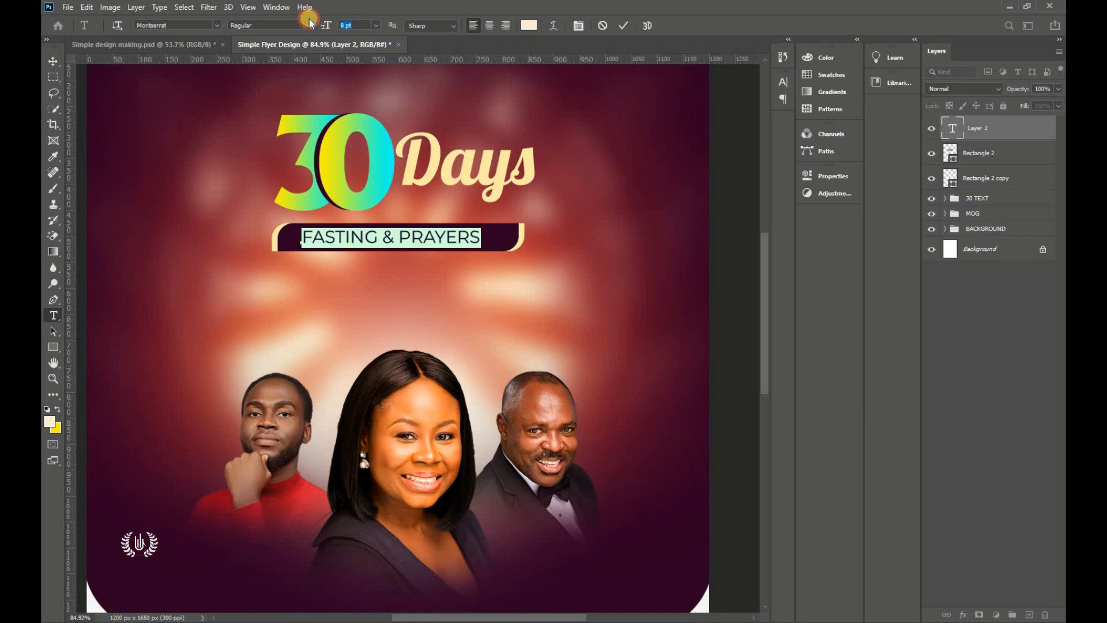
{"action": "type", "text": "7"}
{"action": "key", "text": "Return"}
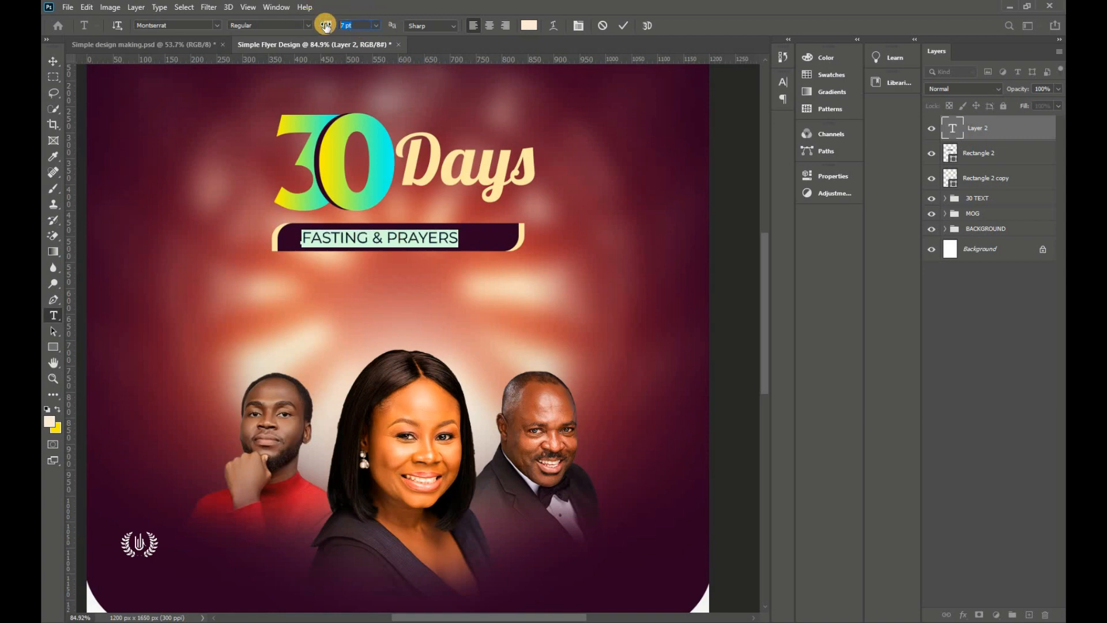
{"action": "left_click_drag", "start_coordinate": [342, 316], "coordinate": [369, 317]}
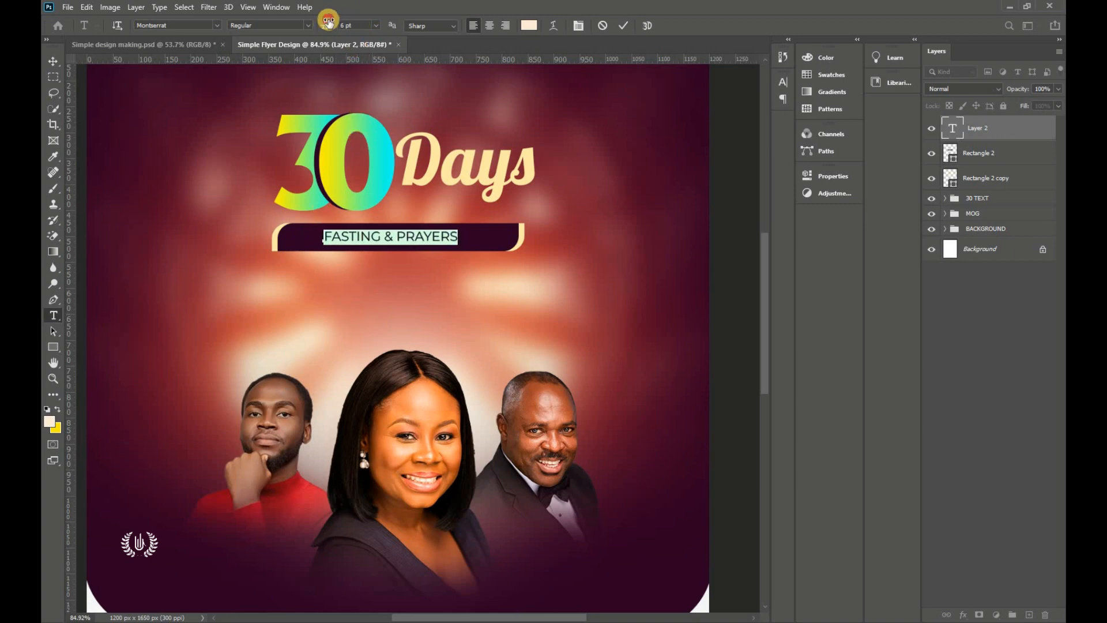
{"action": "left_click_drag", "start_coordinate": [328, 22], "coordinate": [332, 23]}
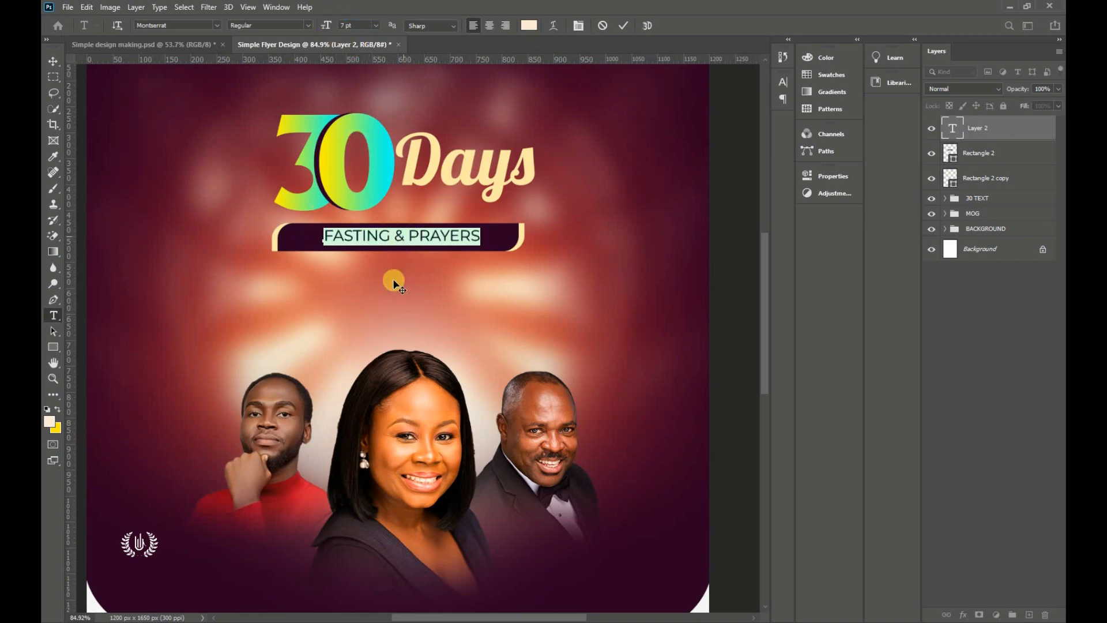
{"action": "left_click_drag", "start_coordinate": [386, 285], "coordinate": [382, 286]}
{"action": "left_click", "coordinate": [623, 26]}
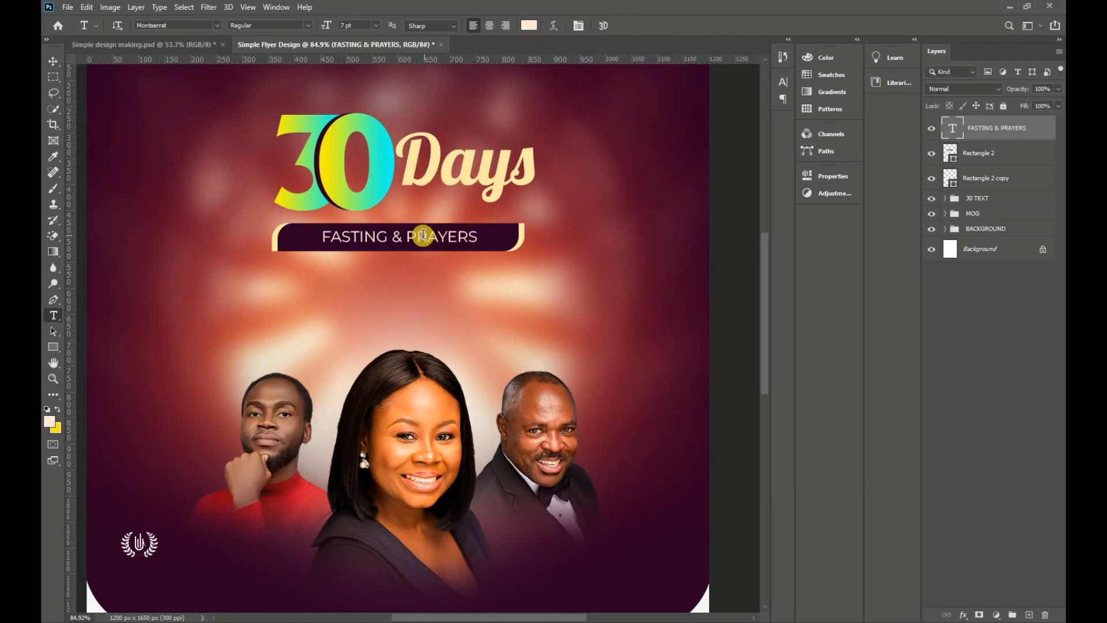
Step: Centre the FASTING & PRAYERS label horizontally on the canvas
{"action": "left_click", "coordinate": [53, 60]}
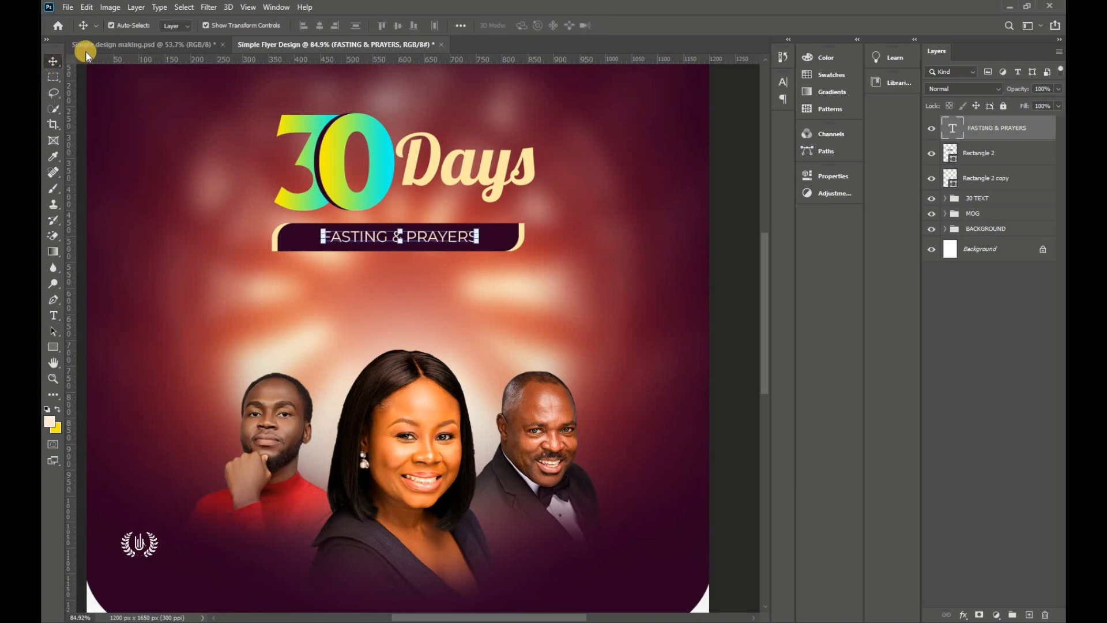
{"action": "left_click", "coordinate": [184, 7]}
{"action": "left_click", "coordinate": [183, 22]}
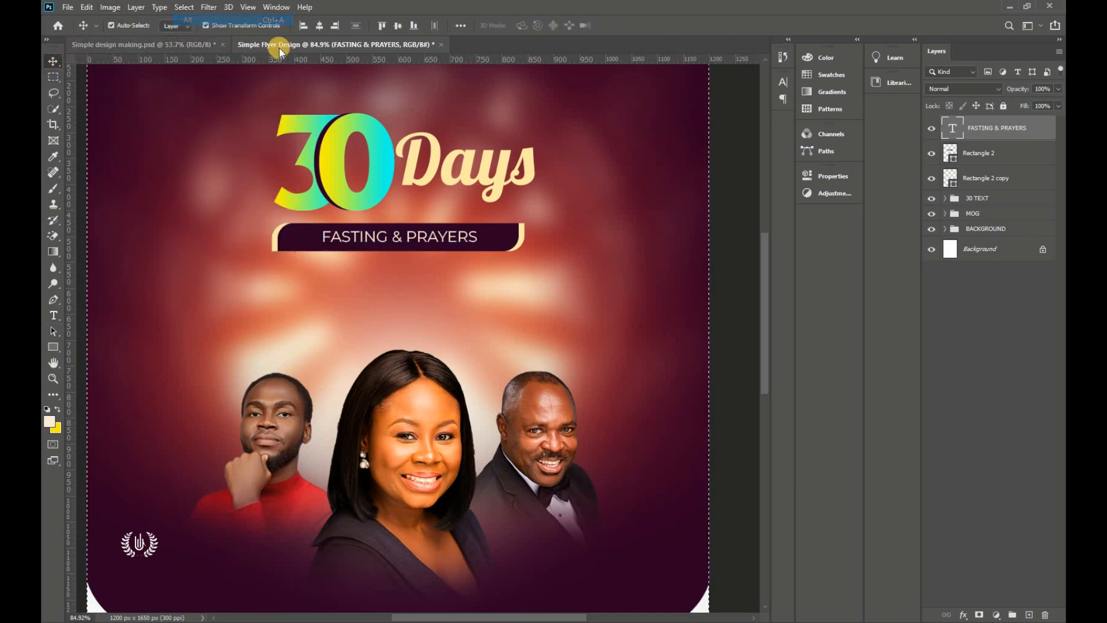
{"action": "left_click", "coordinate": [322, 26]}
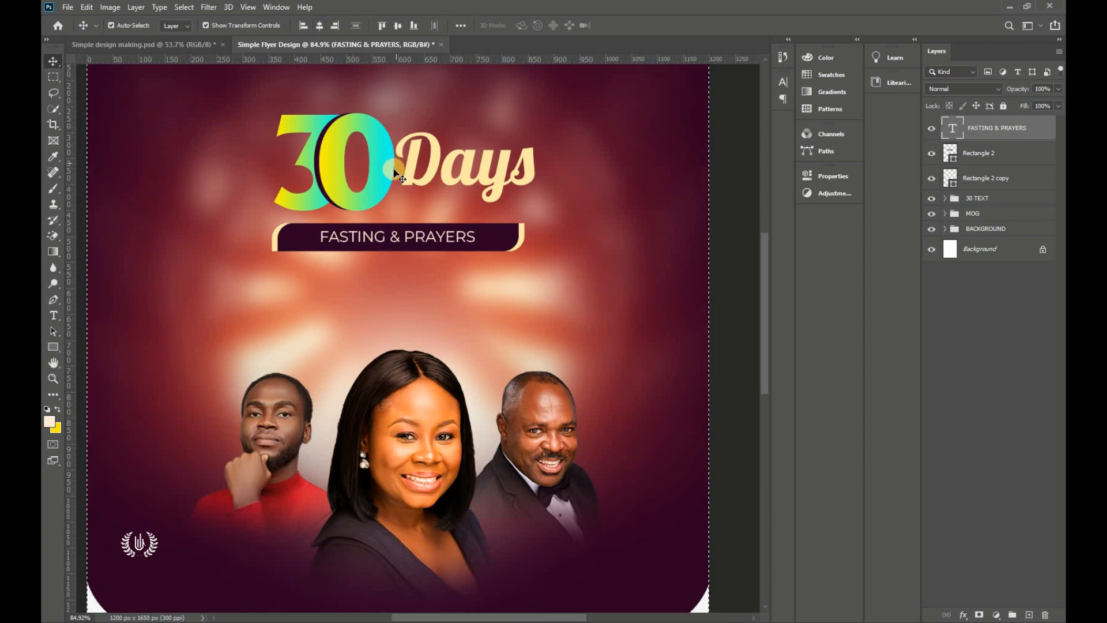
{"action": "left_click", "coordinate": [184, 8]}
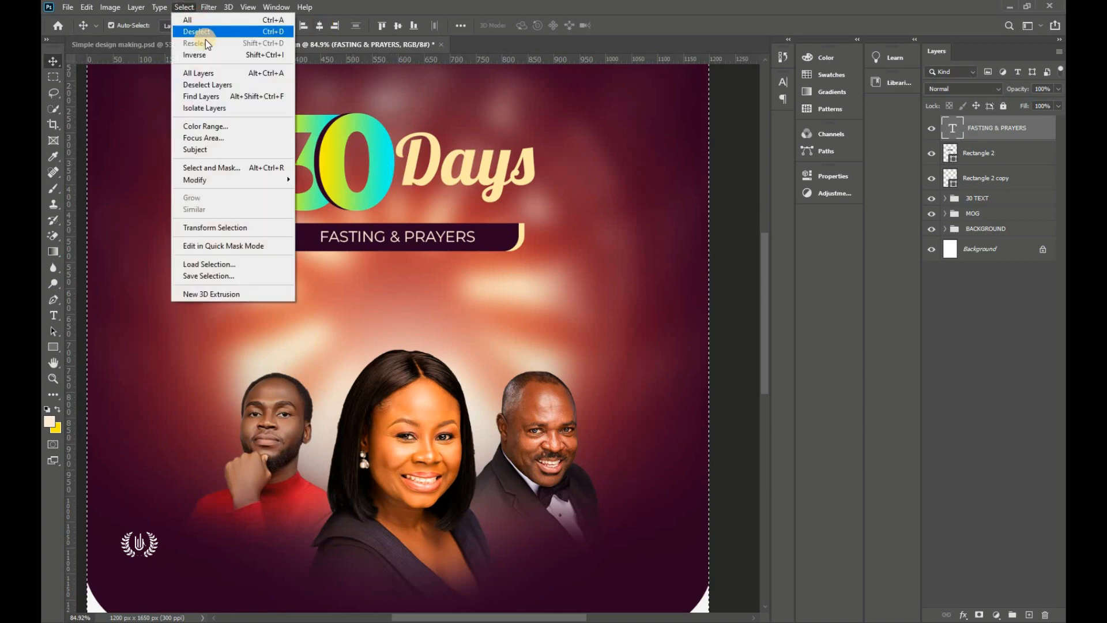
{"action": "left_click", "coordinate": [196, 31]}
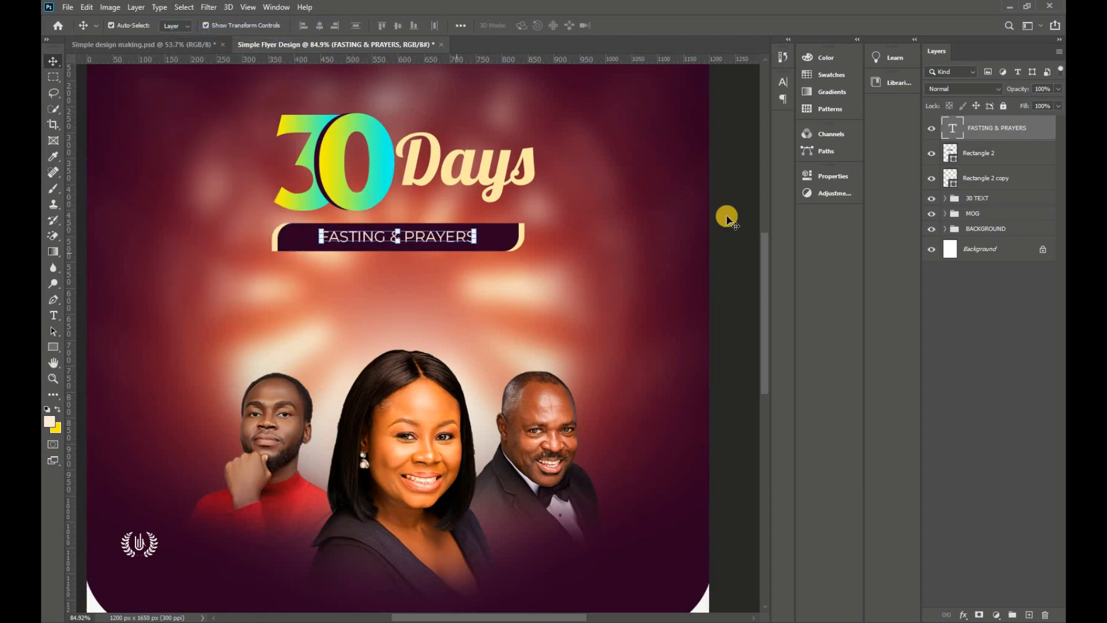
Step: Narrow both bar layers to about 94% width and recentre them under the label
{"action": "left_click", "coordinate": [1011, 177]}
{"action": "left_click", "coordinate": [1011, 154], "text": "shift"}
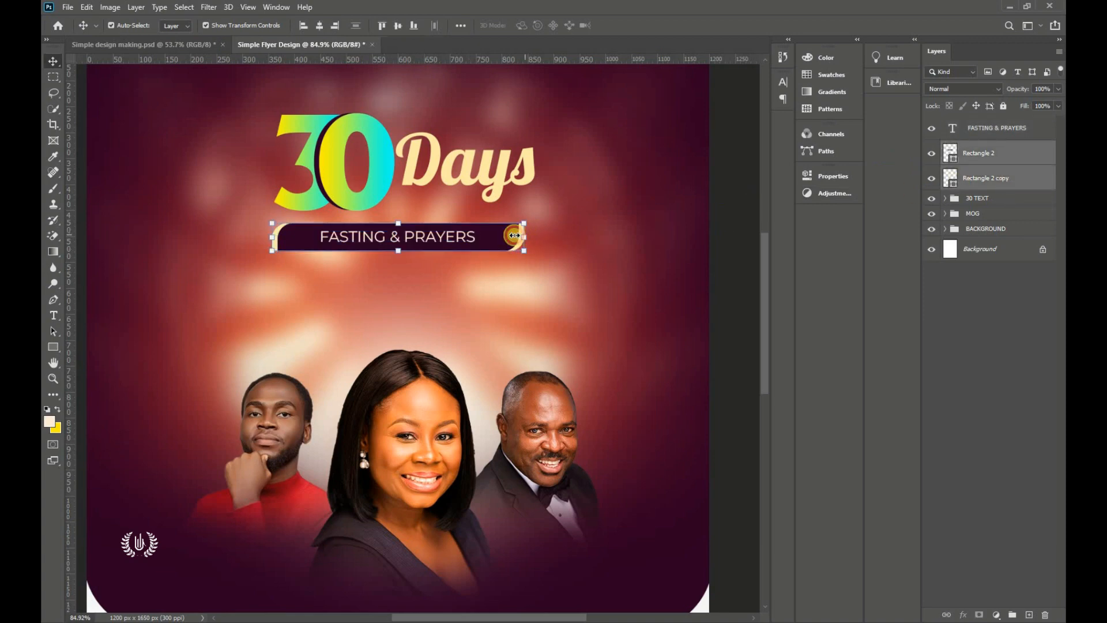
{"action": "mouse_move", "coordinate": [514, 235]}
{"action": "left_mouse_down"}
{"action": "mouse_move", "coordinate": [502, 237]}
{"action": "mouse_move", "coordinate": [510, 237]}
{"action": "left_mouse_up"}
{"action": "left_click_drag", "start_coordinate": [418, 241], "coordinate": [424, 241]}
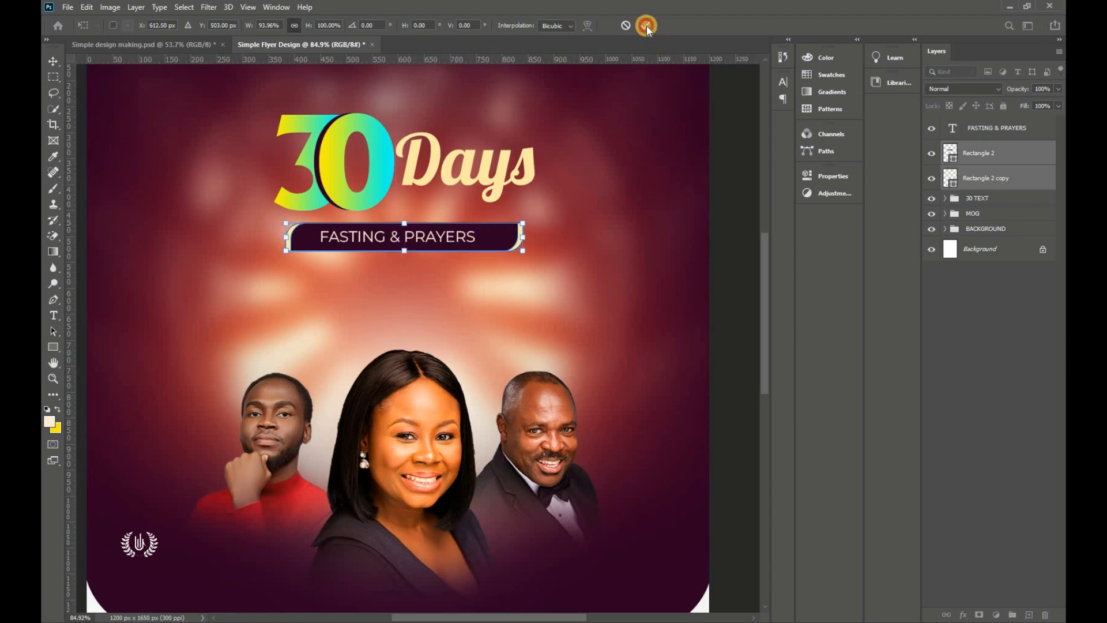
{"action": "left_click", "coordinate": [646, 26]}
{"action": "key", "text": "ctrl+0"}
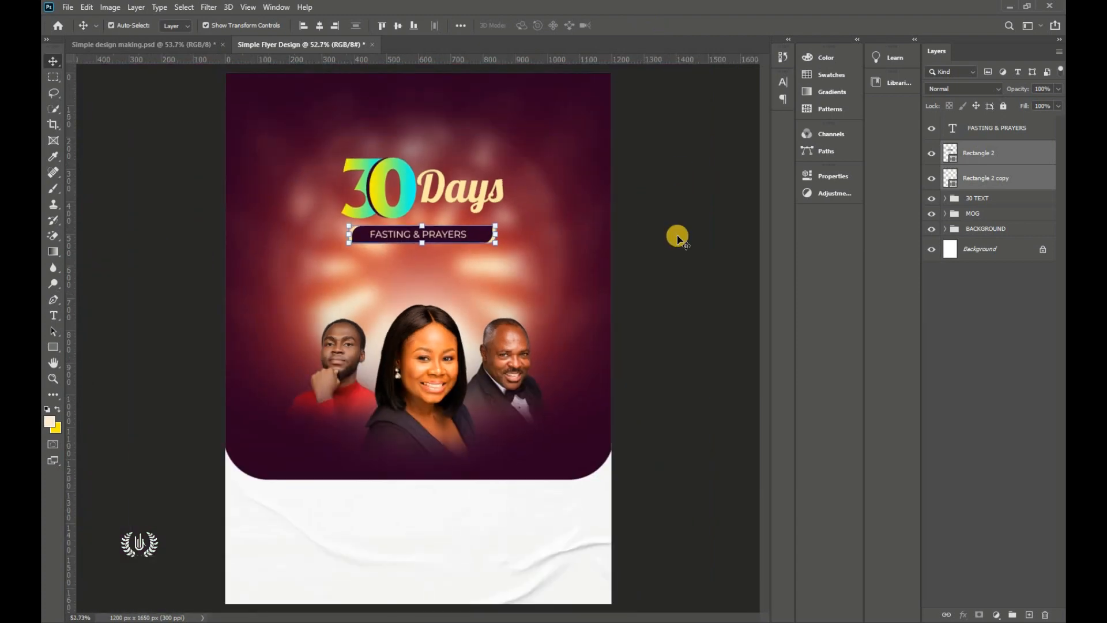
Step: Draw a thin 585 × 3 px line just below the FASTING & PRAYERS label
{"action": "left_click", "coordinate": [677, 237]}
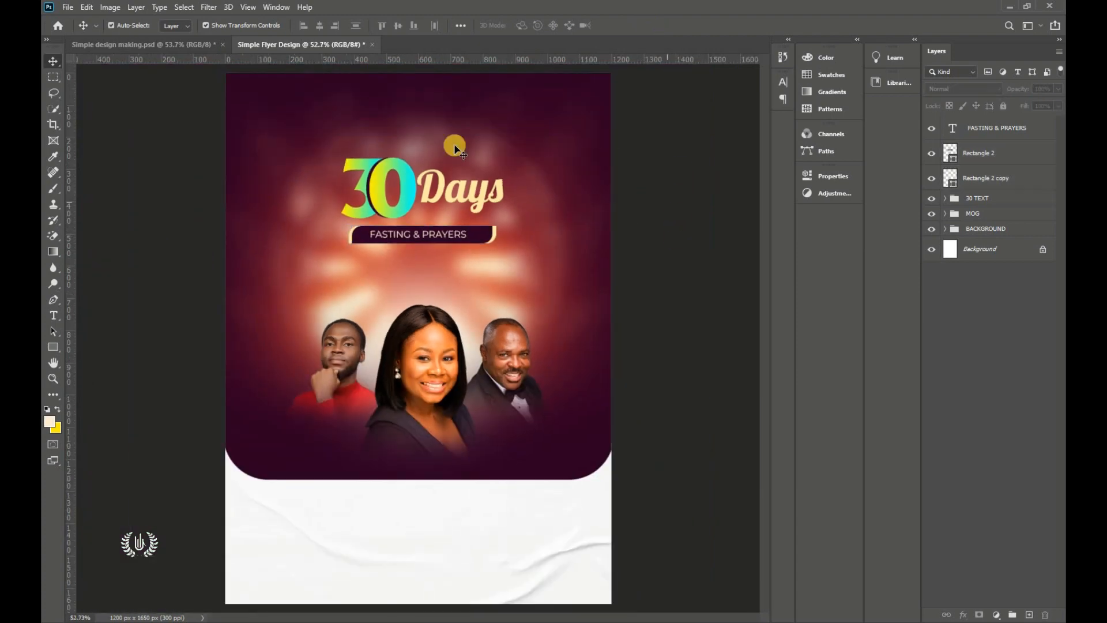
{"action": "left_click", "coordinate": [1001, 133]}
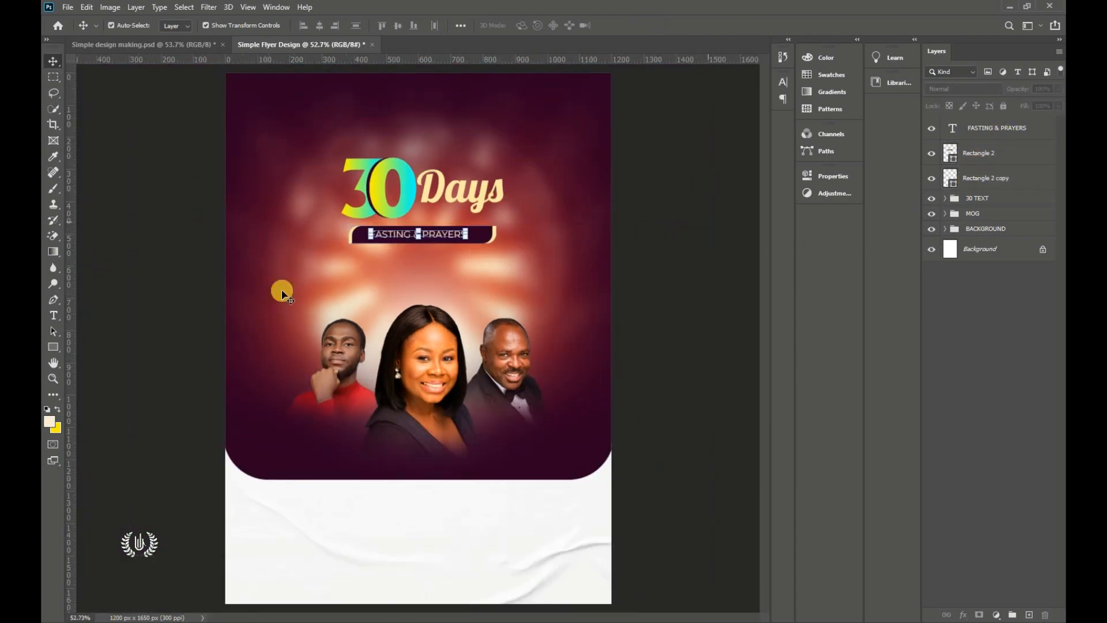
{"action": "left_click", "coordinate": [54, 348]}
{"action": "left_click", "coordinate": [114, 348]}
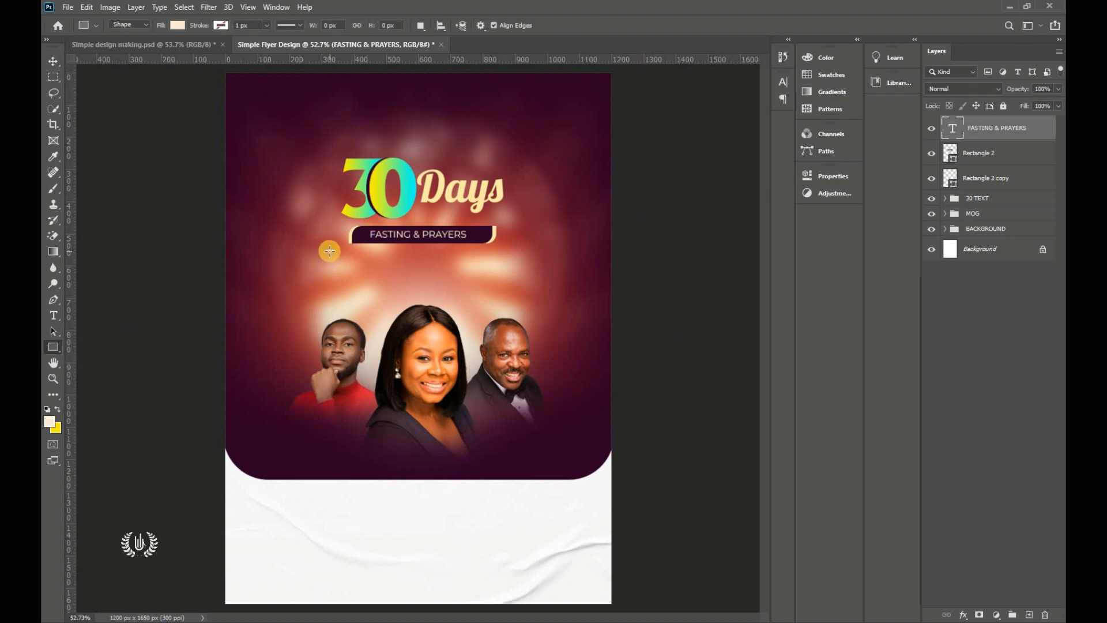
{"action": "left_click_drag", "start_coordinate": [327, 251], "coordinate": [513, 251]}
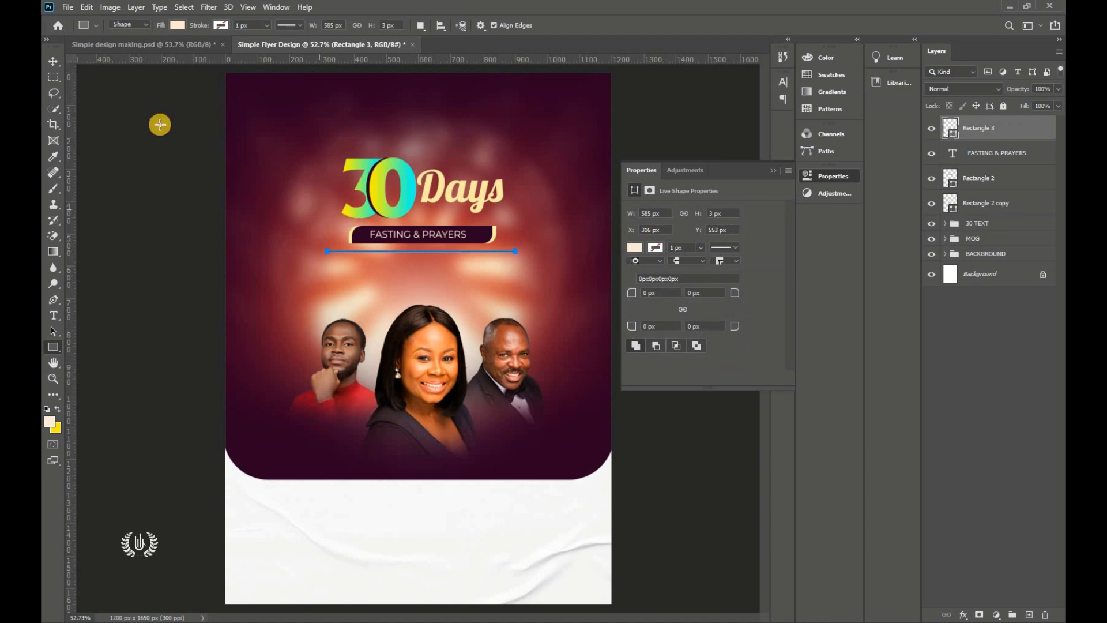
Step: Fill the Rectangle 3 line with white ffffff
{"action": "left_click", "coordinate": [53, 61]}
{"action": "left_click", "coordinate": [772, 172]}
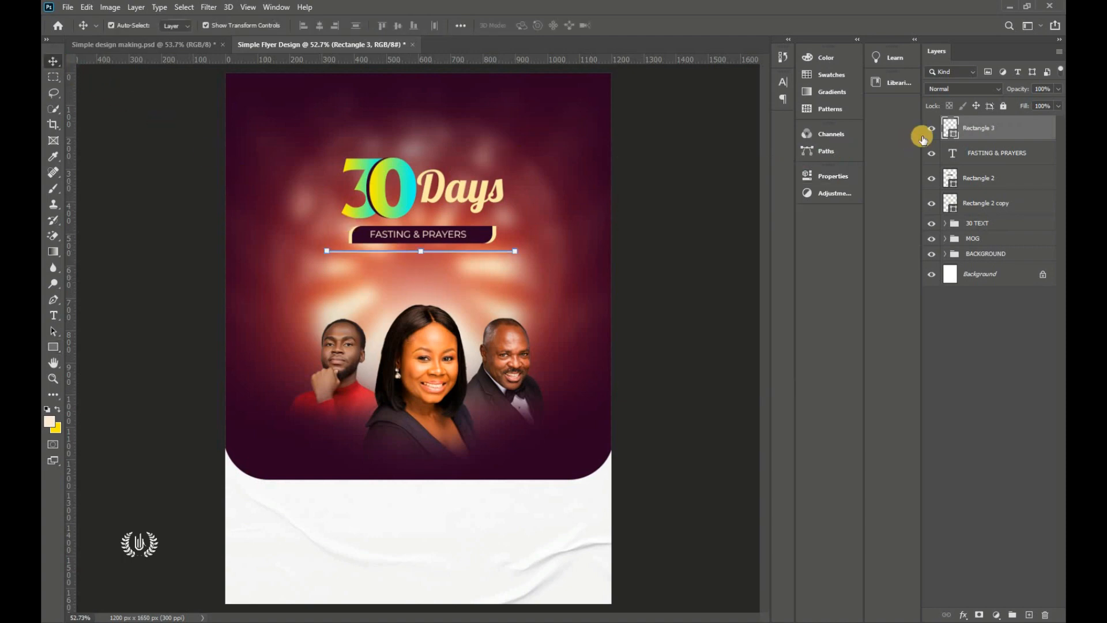
{"action": "double_click", "coordinate": [951, 131]}
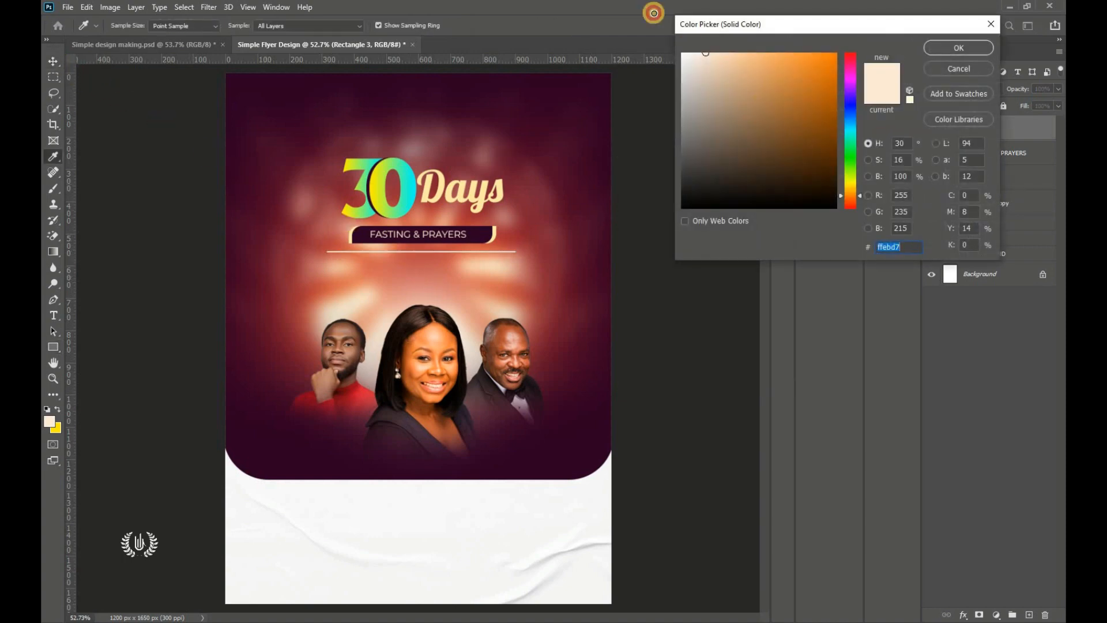
{"action": "left_click_drag", "start_coordinate": [777, 116], "coordinate": [638, 7]}
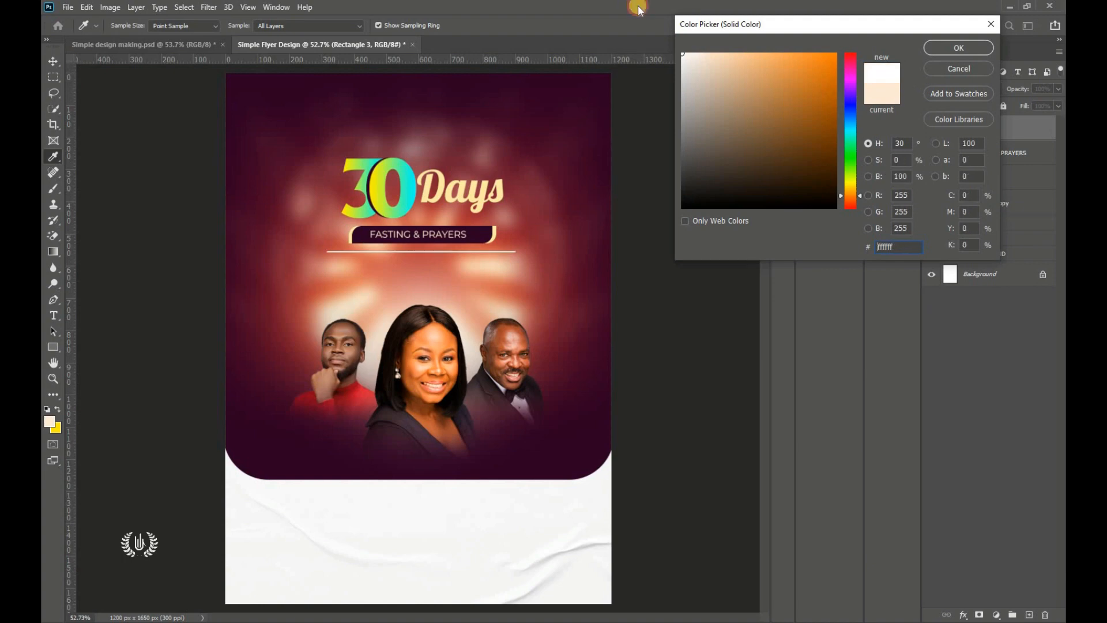
{"action": "left_click", "coordinate": [953, 48]}
{"action": "left_click", "coordinate": [676, 218]}
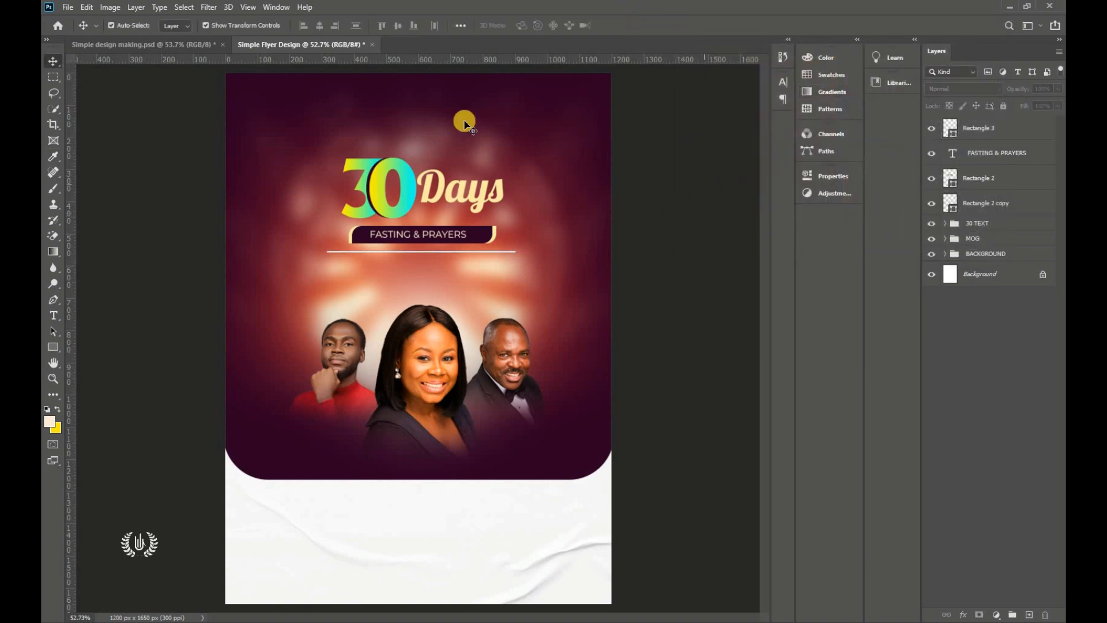
Step: Stretch the word Days slightly wider with Free Transform
{"action": "left_click", "coordinate": [1003, 128]}
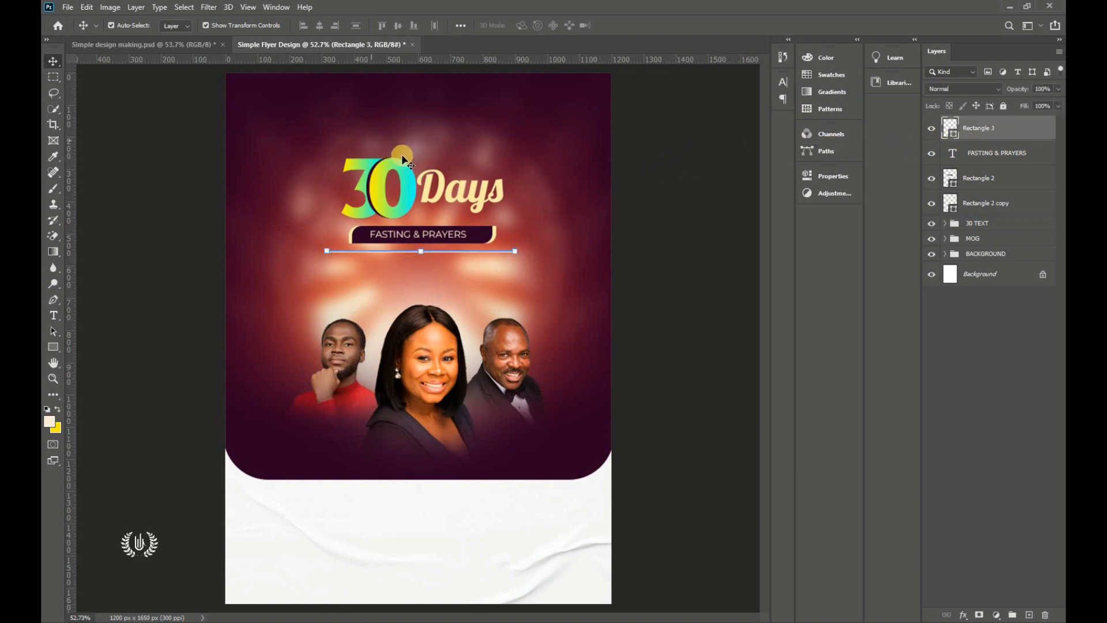
{"action": "left_click", "coordinate": [456, 195]}
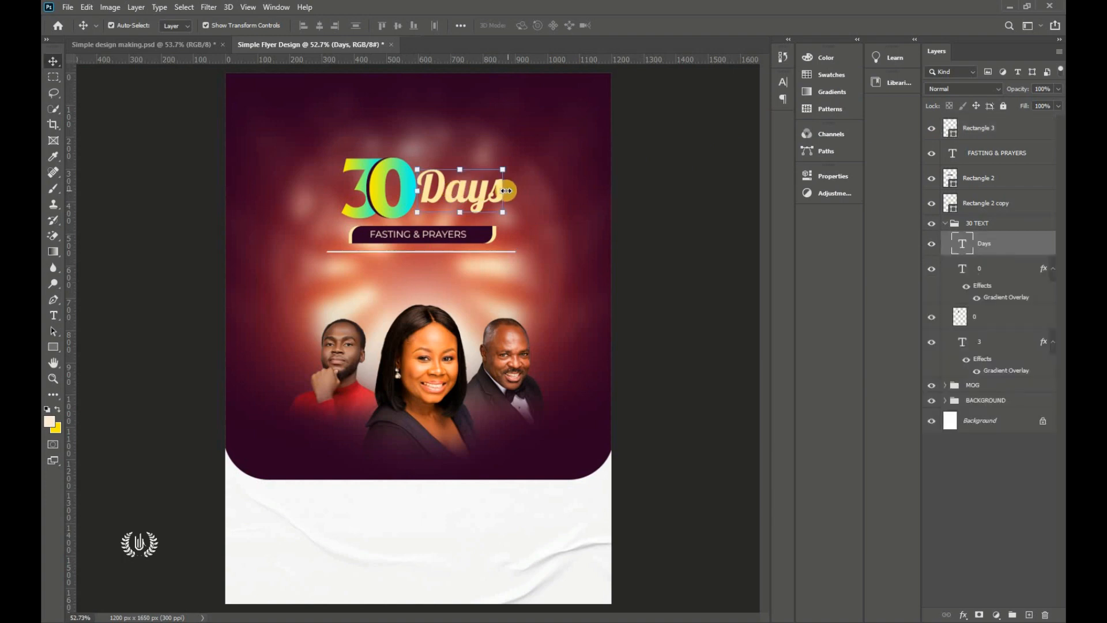
{"action": "left_click", "coordinate": [506, 191]}
{"action": "left_click_drag", "start_coordinate": [511, 192], "coordinate": [517, 196]}
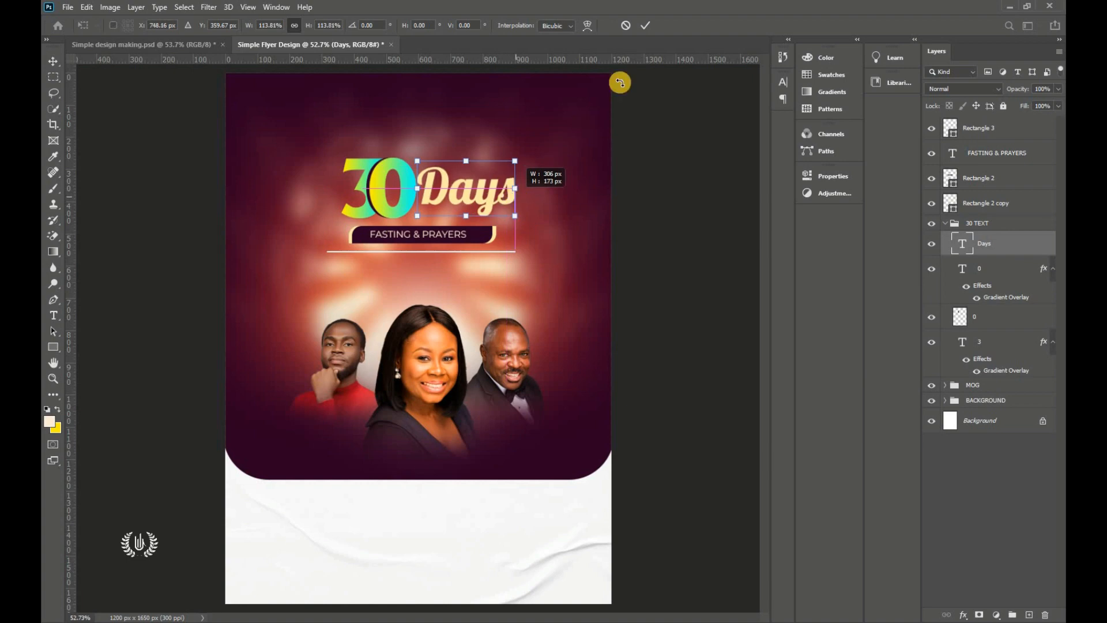
{"action": "left_click", "coordinate": [646, 25]}
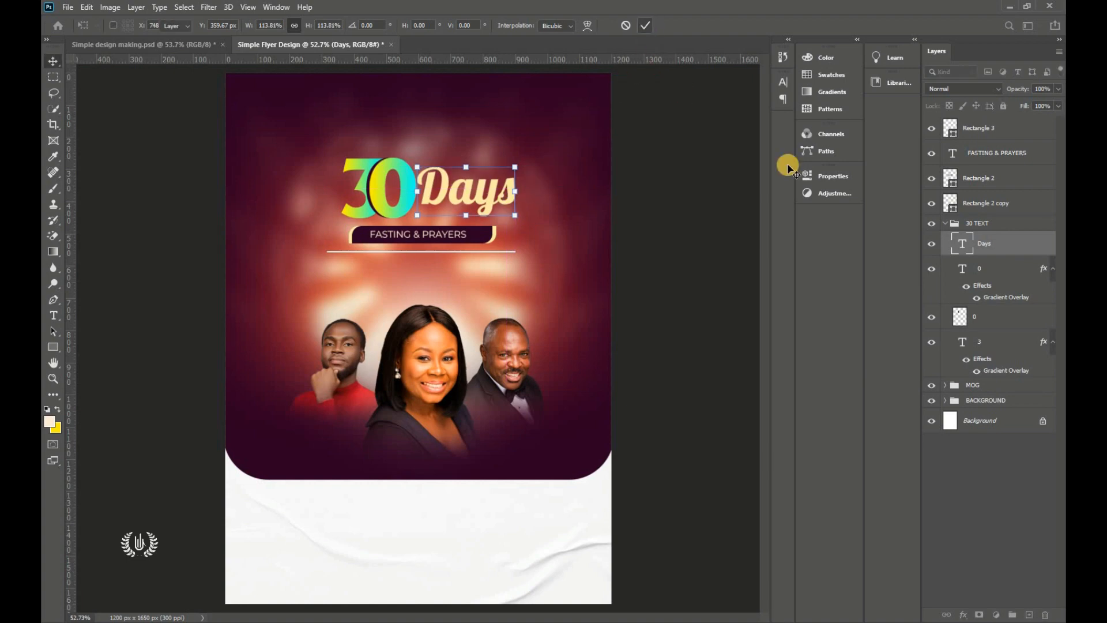
Step: Centre the 30 TEXT title group horizontally on the canvas, then deselect
{"action": "left_click", "coordinate": [945, 223]}
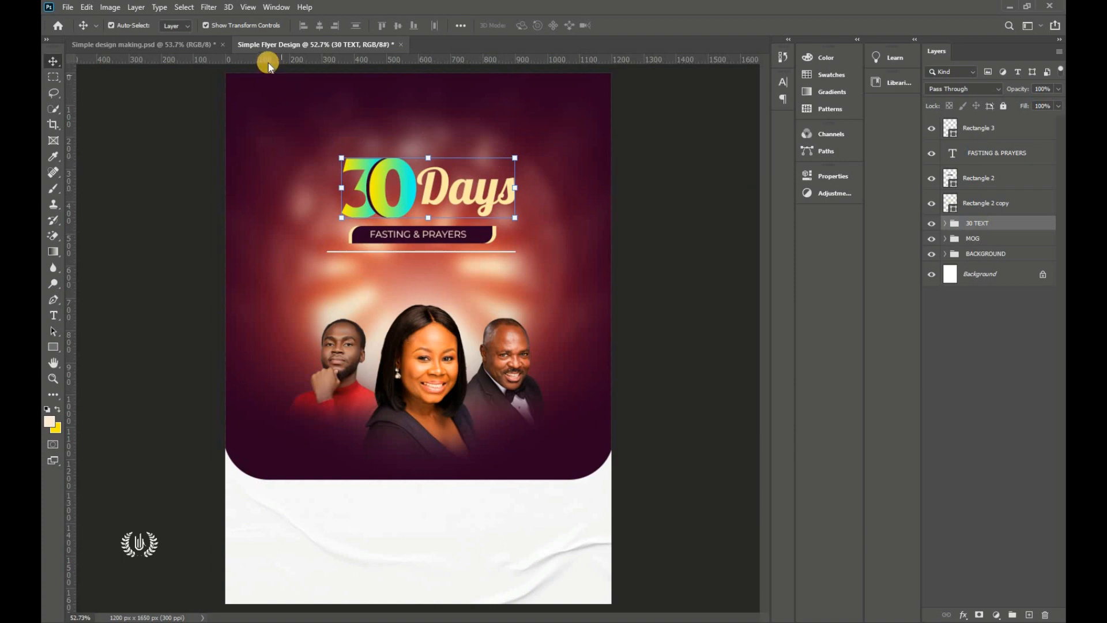
{"action": "key", "text": "ctrl+a"}
{"action": "left_click", "coordinate": [318, 26]}
{"action": "key", "text": "ctrl"}
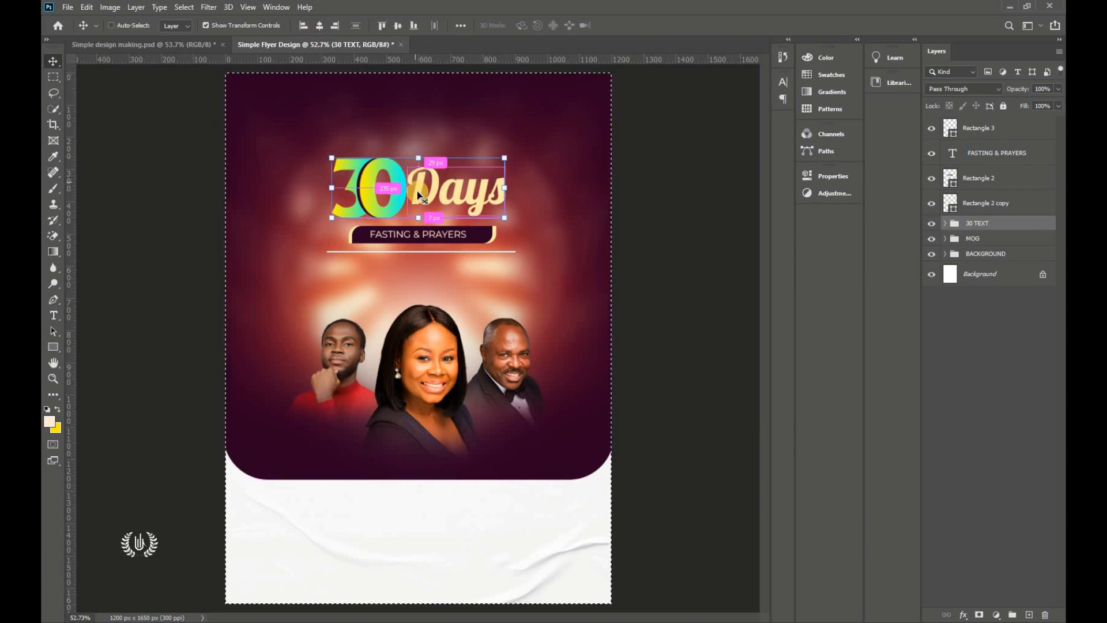
{"action": "key", "text": "ctrl+d"}
{"action": "left_click", "coordinate": [688, 231], "text": "ctrl"}
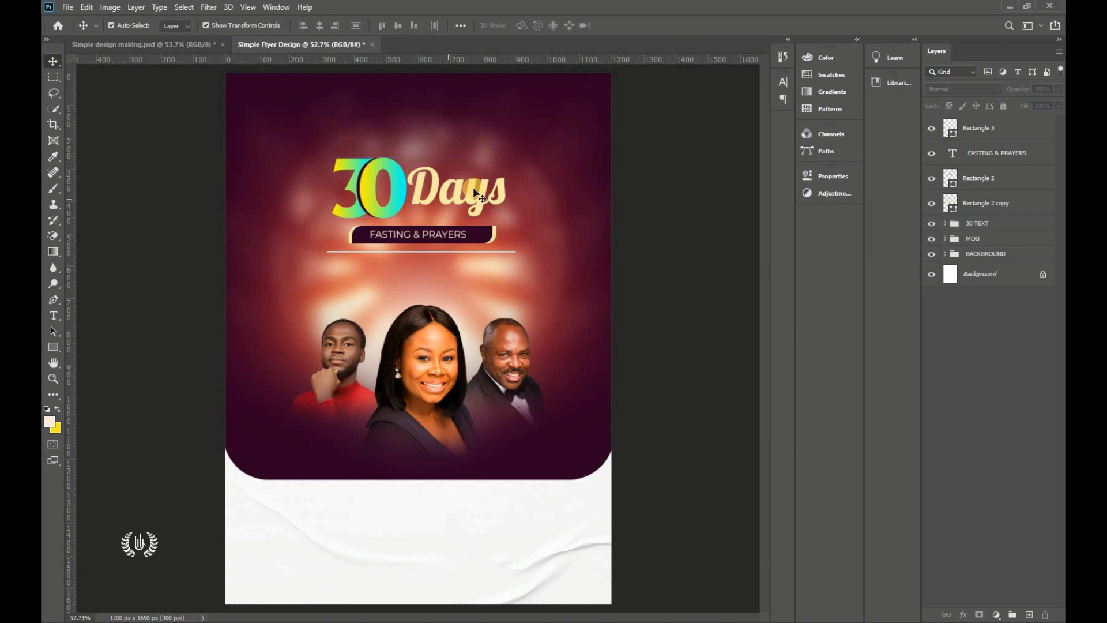
{"action": "left_click", "coordinate": [982, 135]}
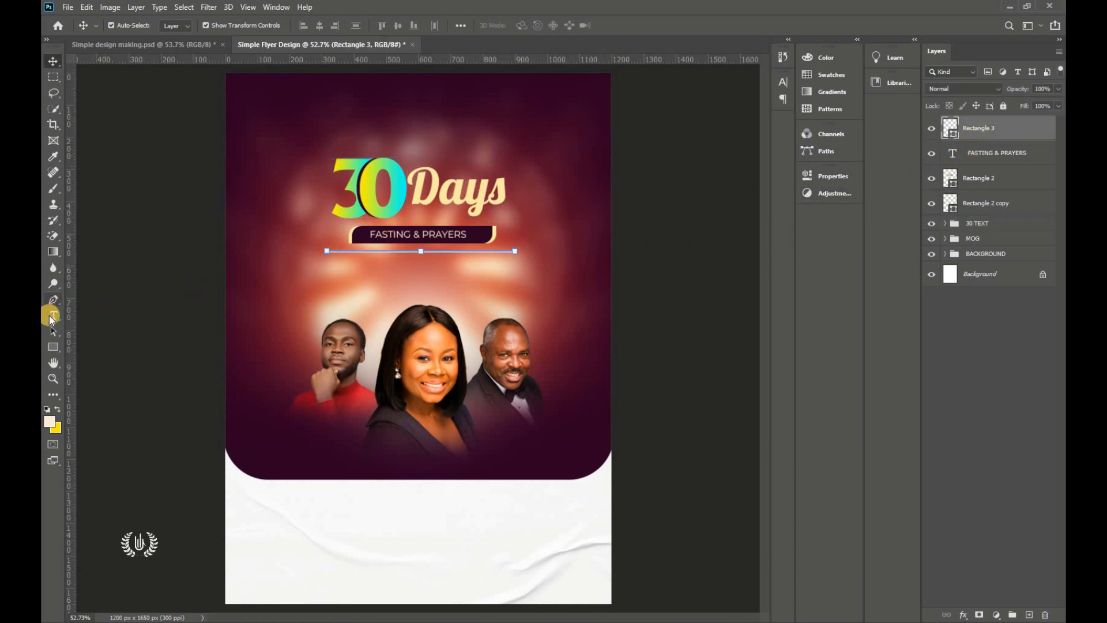
Step: Add a Presents text layer in ALS Script positioned above Days
{"action": "left_click_drag", "start_coordinate": [51, 317], "coordinate": [130, 312]}
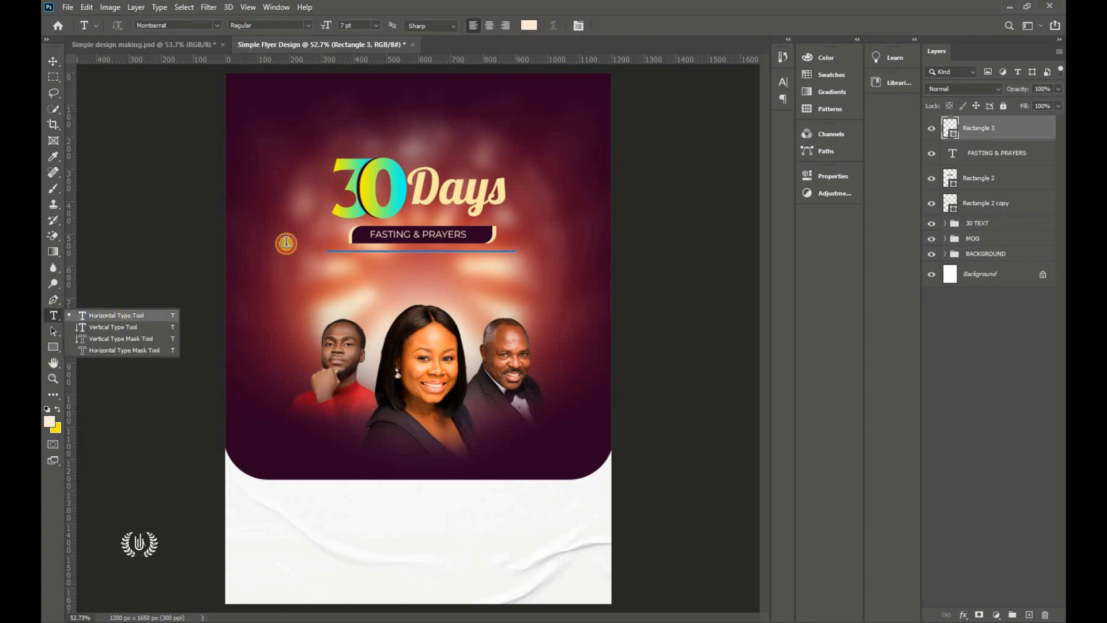
{"action": "left_click", "coordinate": [437, 137]}
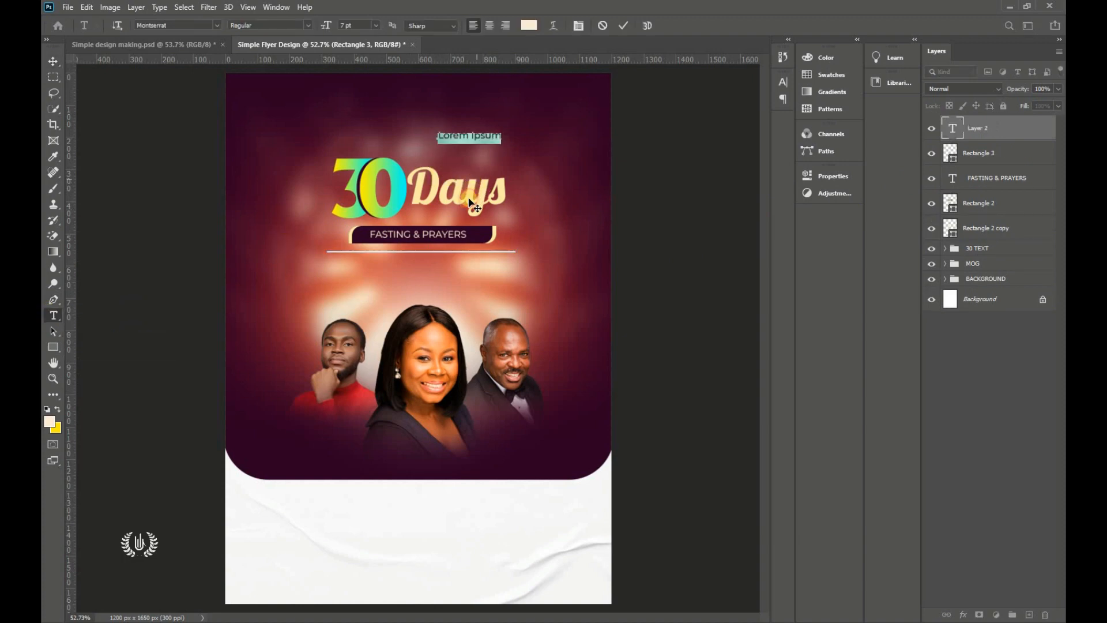
{"action": "left_click_drag", "start_coordinate": [476, 184], "coordinate": [478, 202]}
{"action": "left_click", "coordinate": [218, 26]}
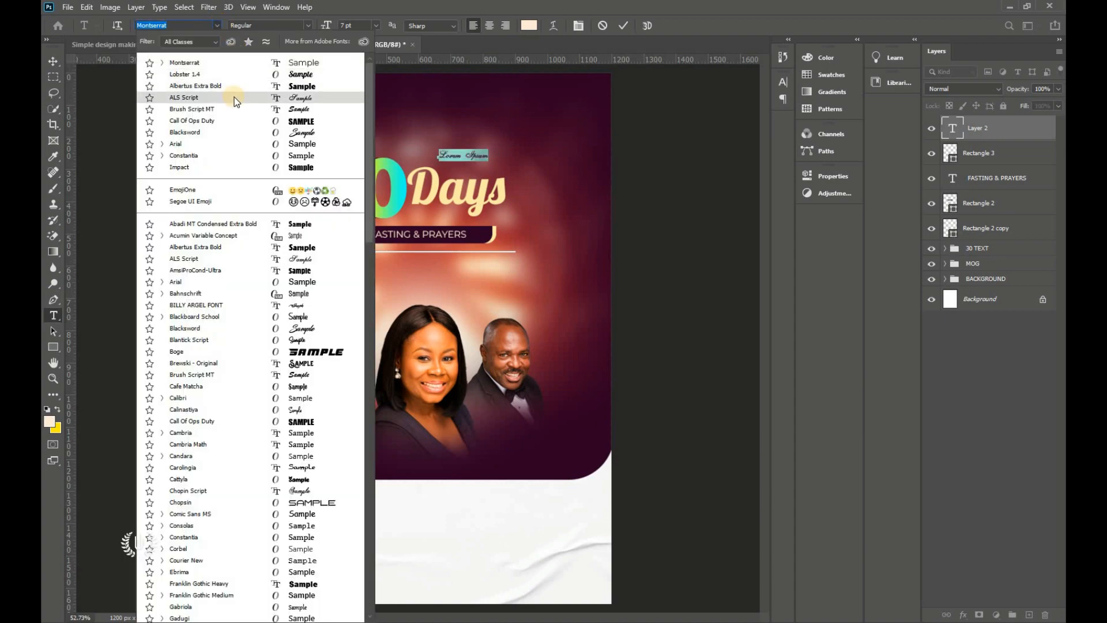
{"action": "left_click", "coordinate": [254, 95]}
{"action": "left_click_drag", "start_coordinate": [333, 28], "coordinate": [333, 28]}
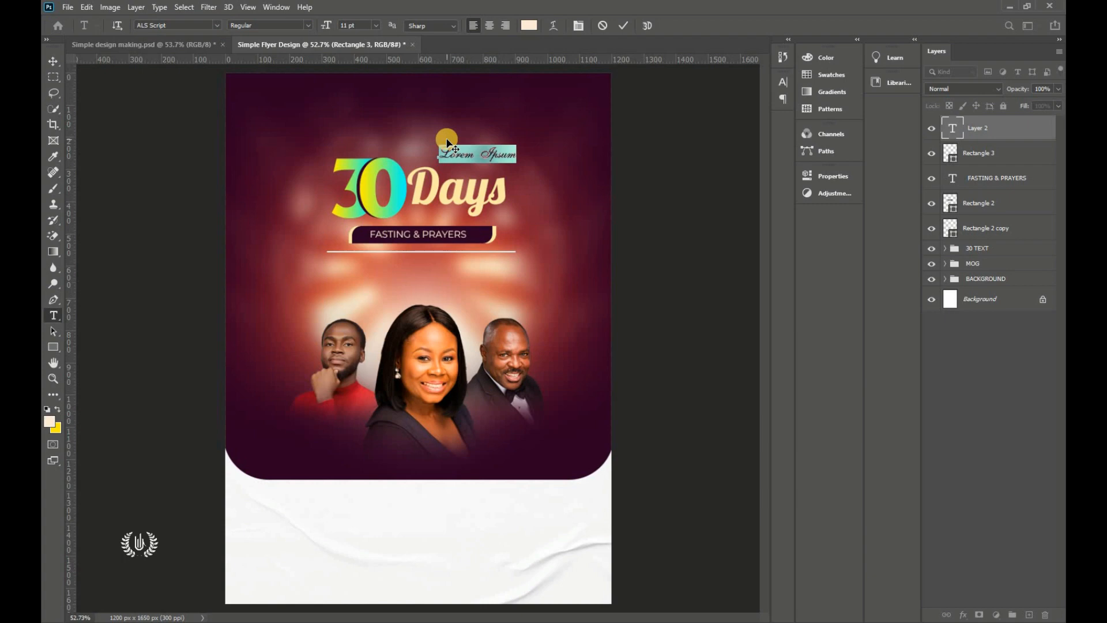
{"action": "key", "text": "BackSpace"}
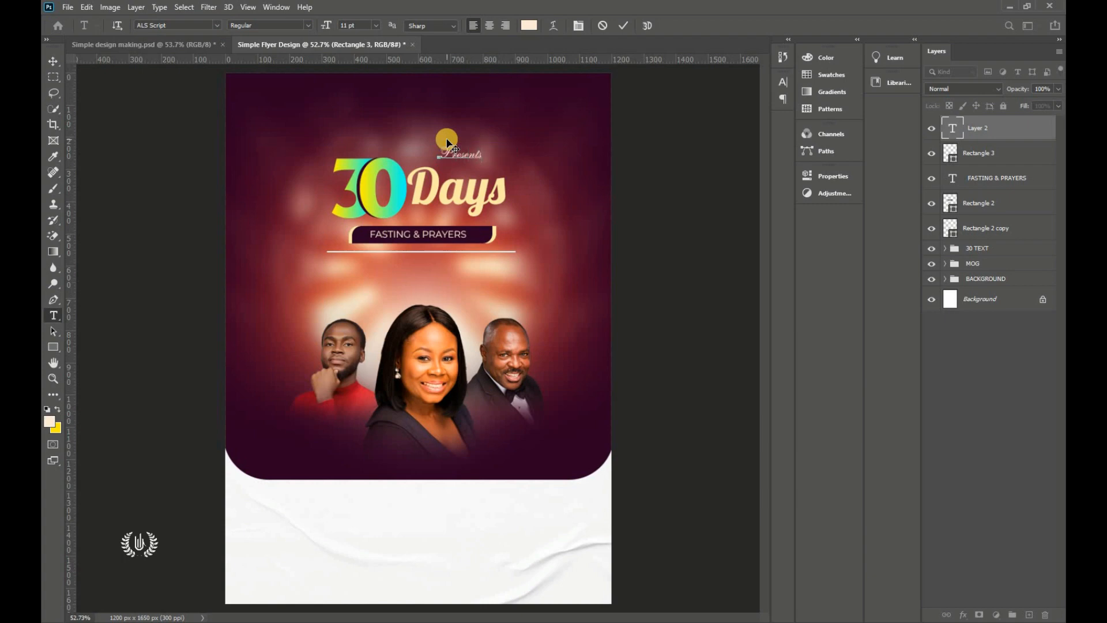
{"action": "left_click_drag", "start_coordinate": [458, 177], "coordinate": [468, 185]}
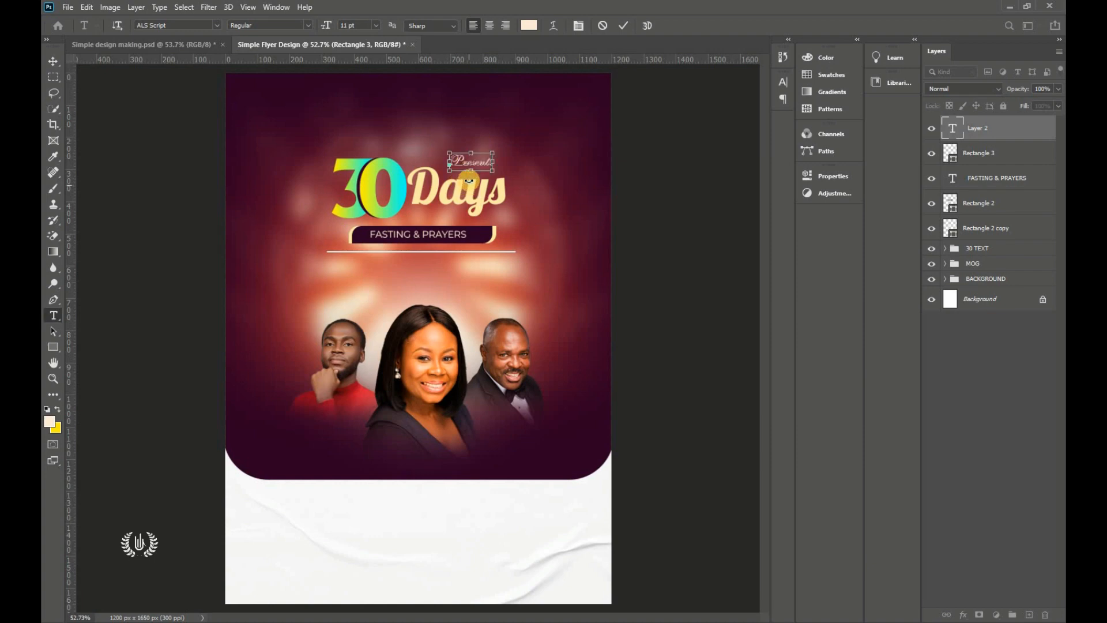
Step: Widen the letter spacing of Presents to tracking 200
{"action": "key", "text": "ctrl+a"}
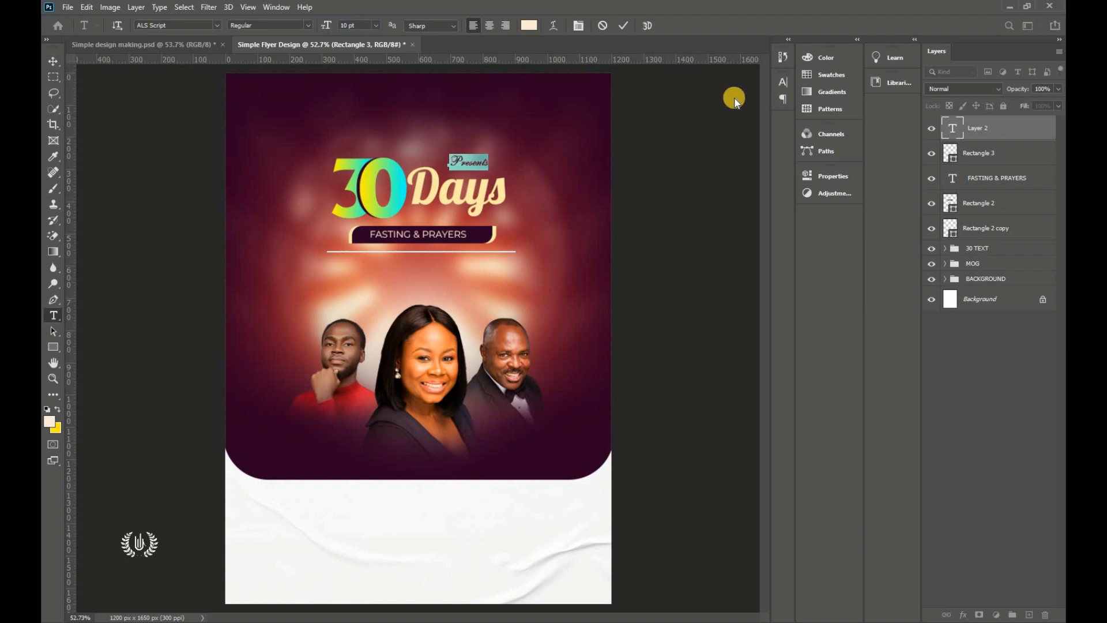
{"action": "left_click", "coordinate": [781, 87]}
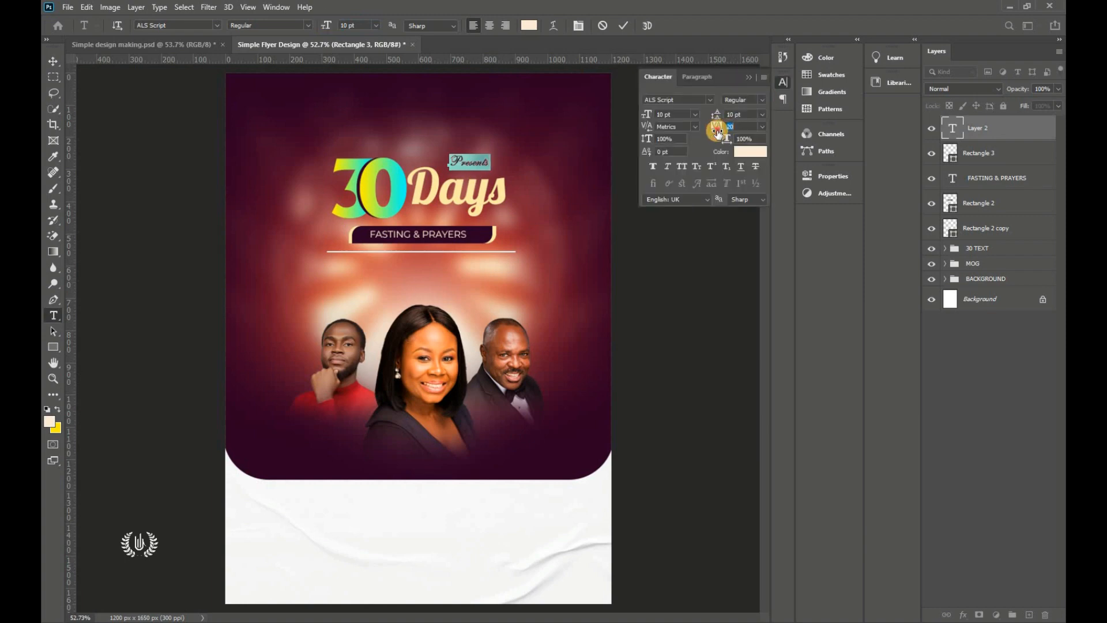
{"action": "left_click_drag", "start_coordinate": [502, 194], "coordinate": [494, 195]}
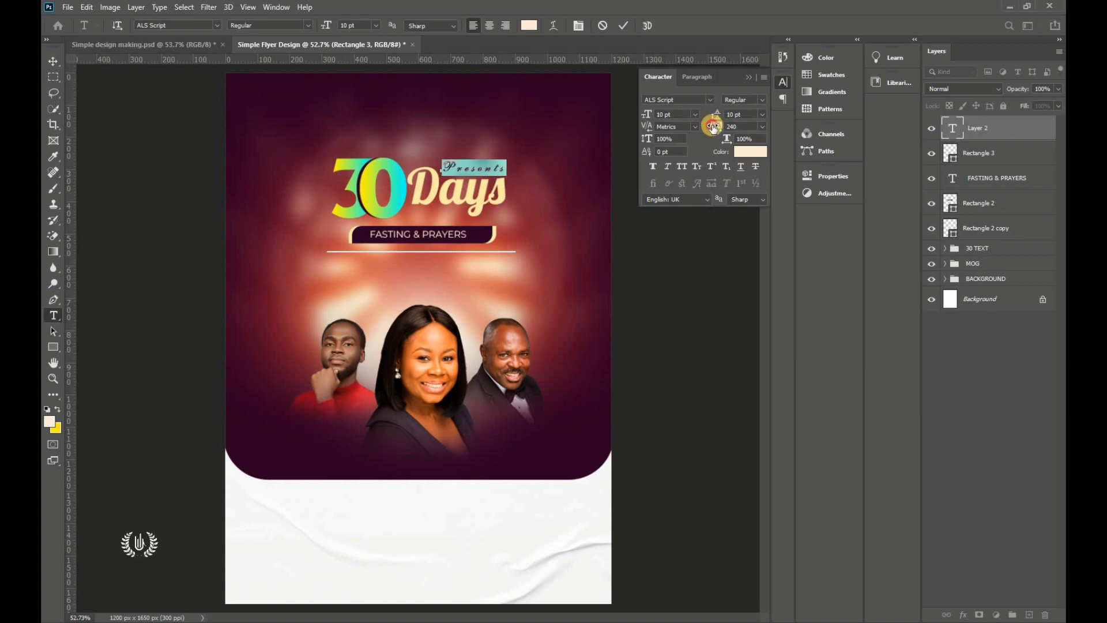
{"action": "type", "text": "2000"}
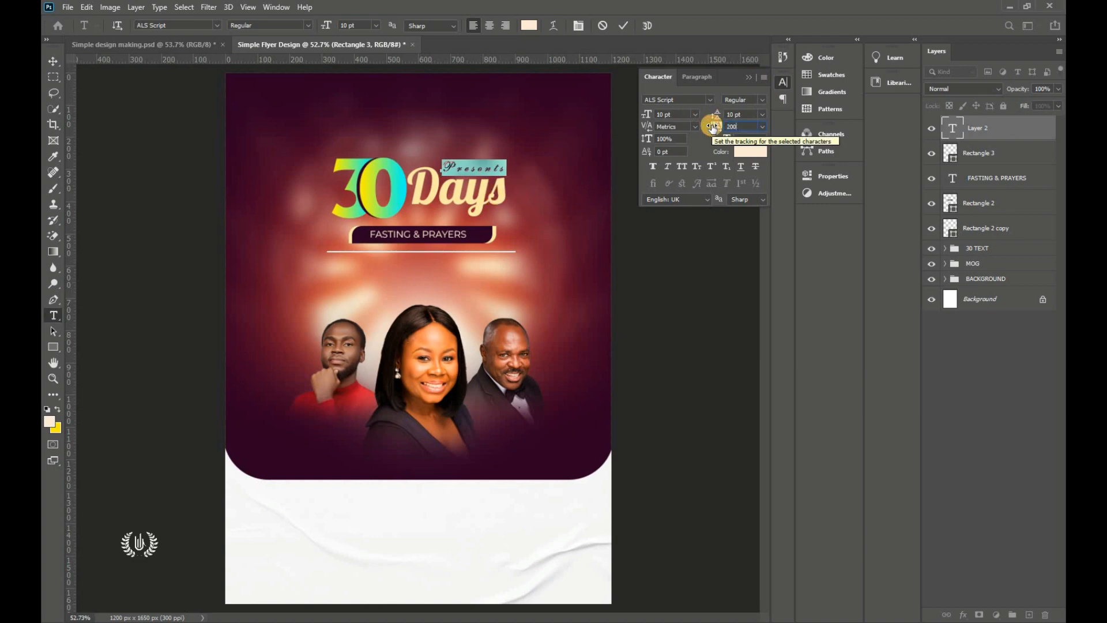
{"action": "key", "text": "Return"}
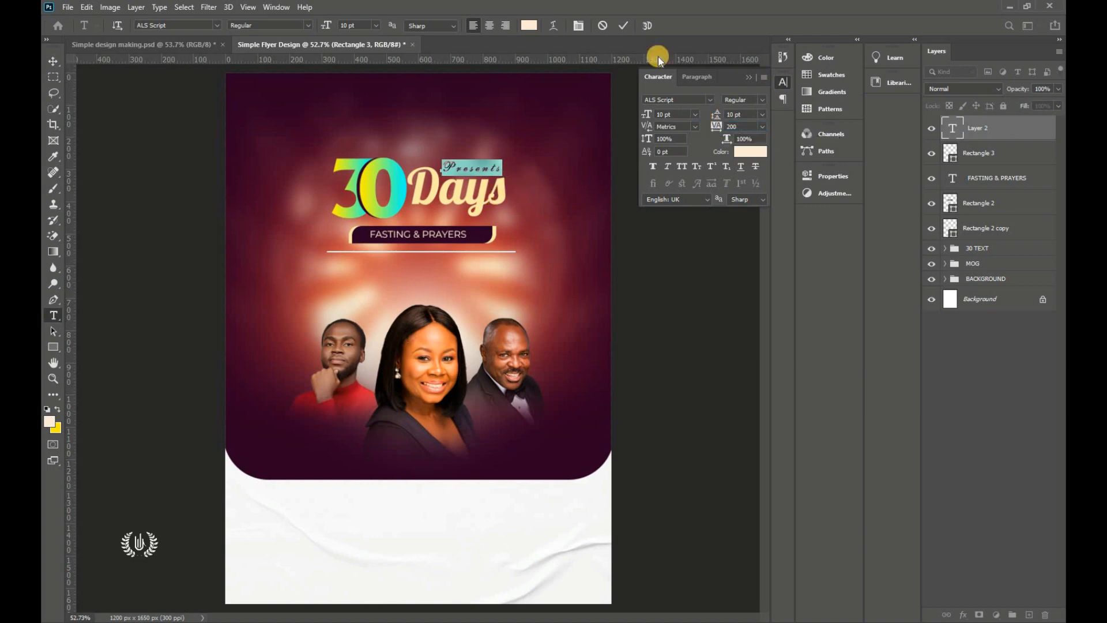
{"action": "left_click", "coordinate": [624, 26]}
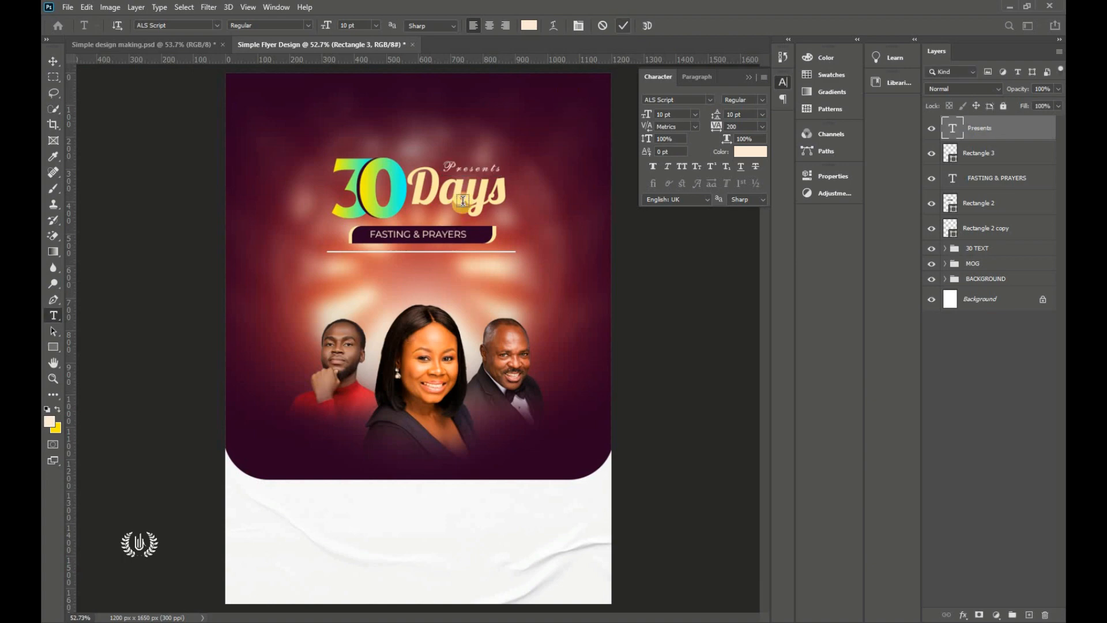
Step: Colour the Presents text white ffffff and commit it
{"action": "double_click", "coordinate": [477, 167]}
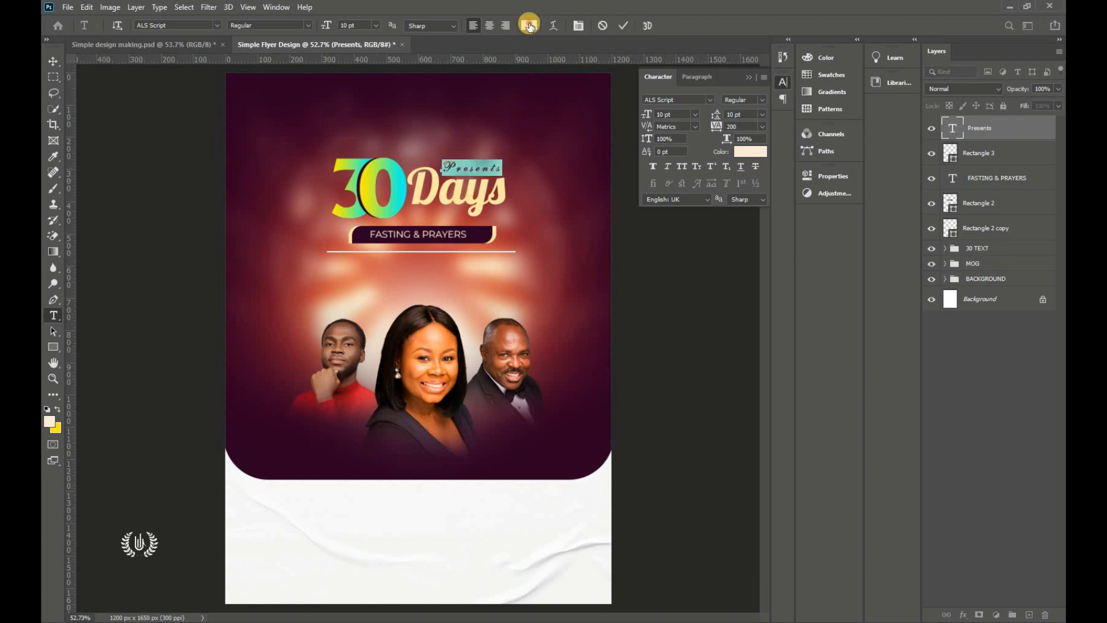
{"action": "left_click", "coordinate": [528, 24]}
{"action": "type", "text": "ffffff"}
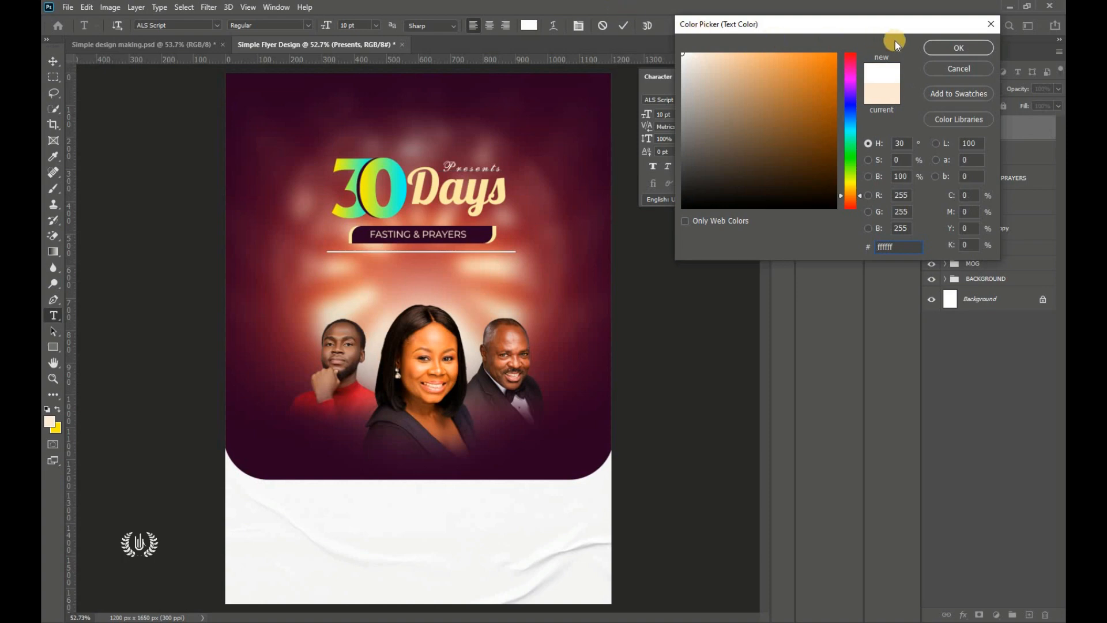
{"action": "left_click", "coordinate": [951, 49]}
{"action": "left_click", "coordinate": [623, 26]}
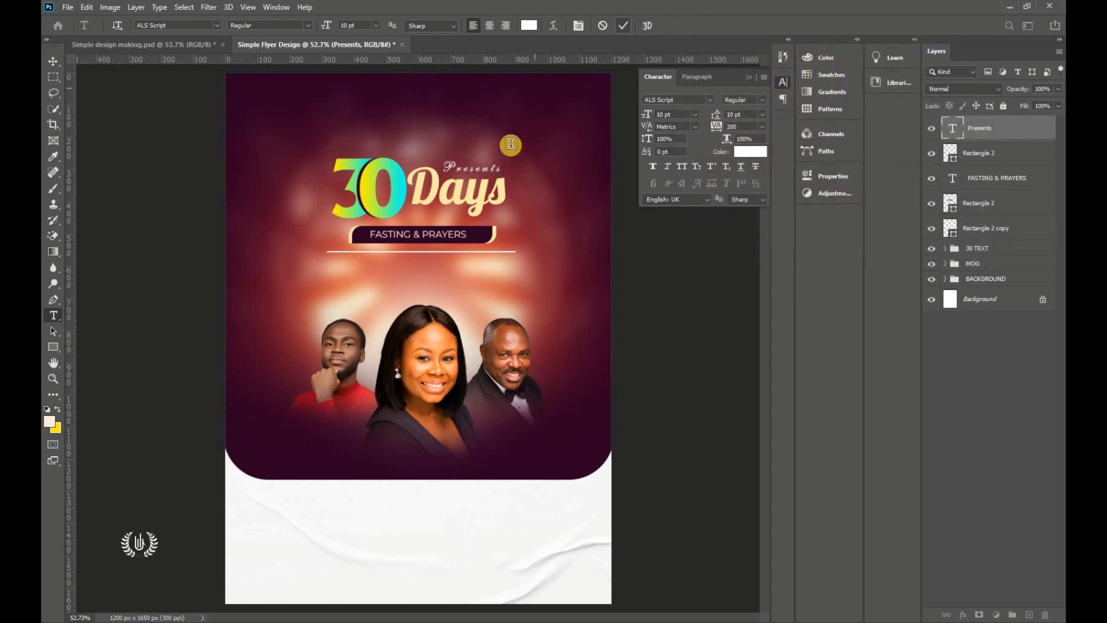
{"action": "left_click", "coordinate": [52, 60]}
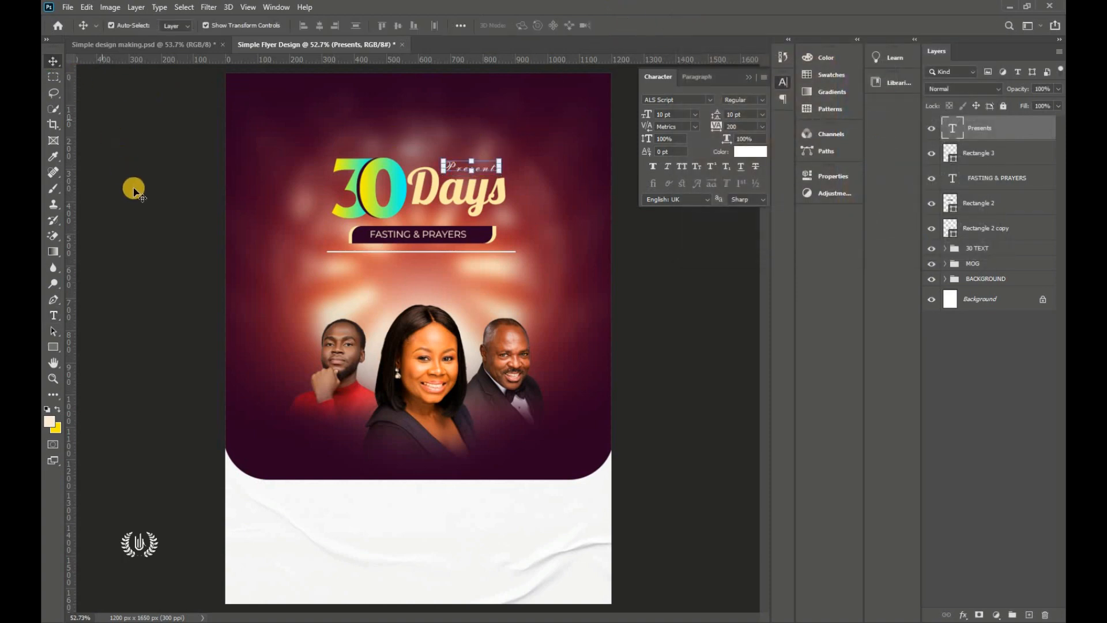
Step: Group the Presents through Rectangle 2 copy title layers into a folder named FAST
{"action": "left_click", "coordinate": [748, 77]}
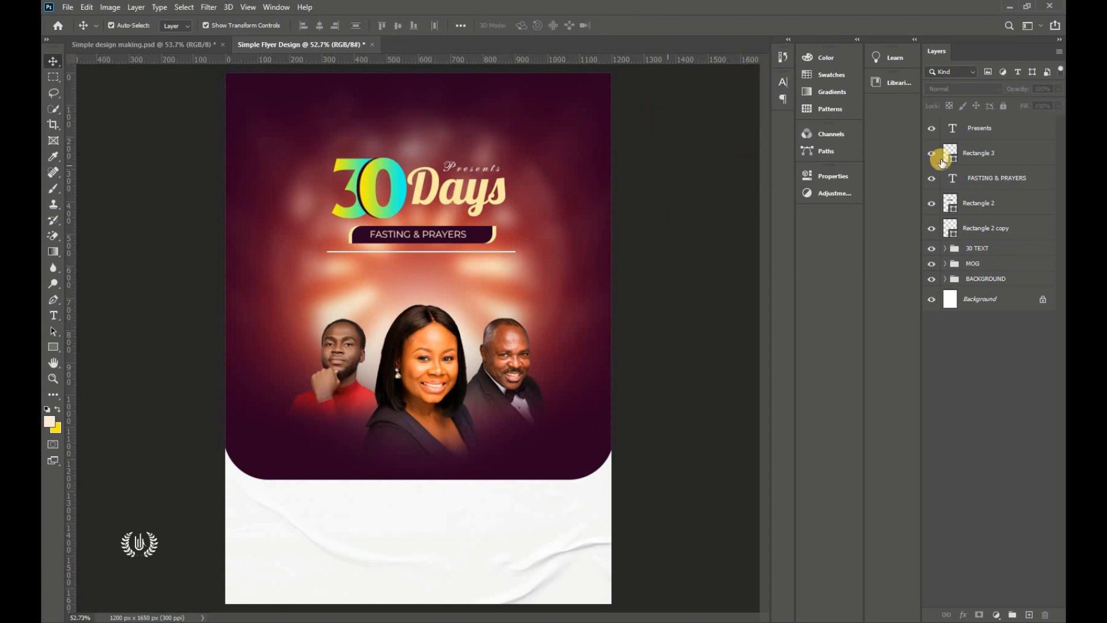
{"action": "left_click", "coordinate": [1007, 131]}
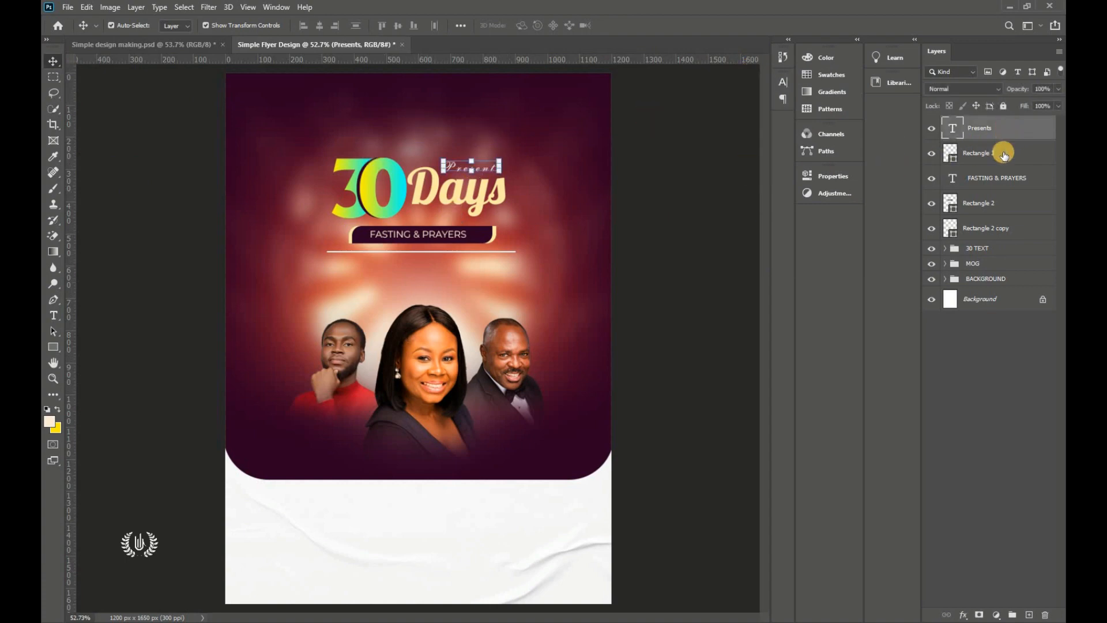
{"action": "left_click", "coordinate": [996, 235], "text": "shift"}
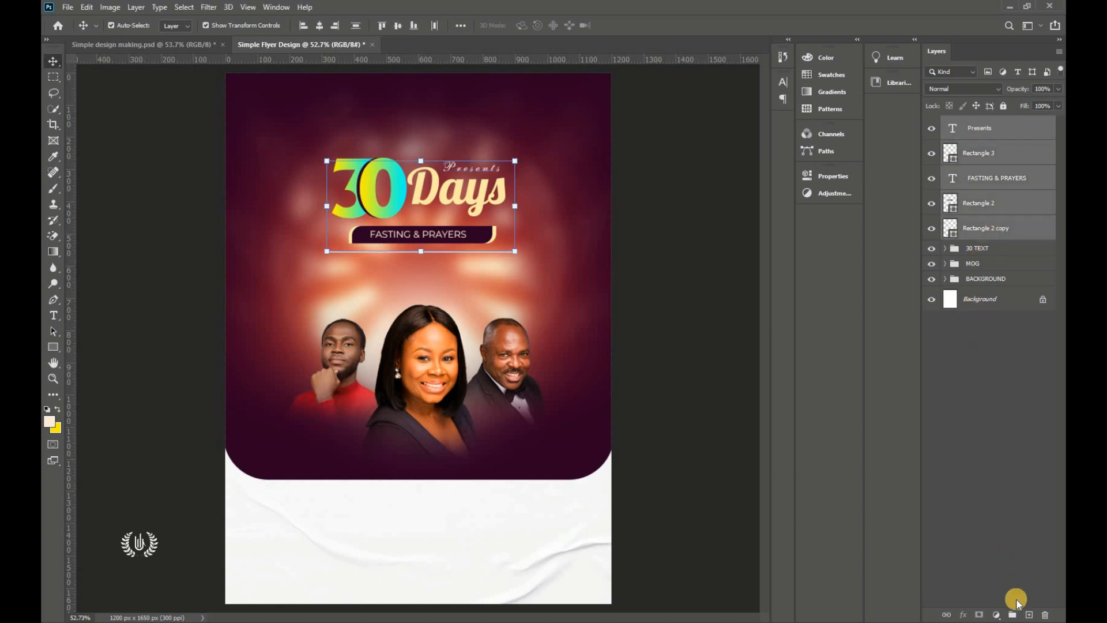
{"action": "key", "text": "ctrl+g"}
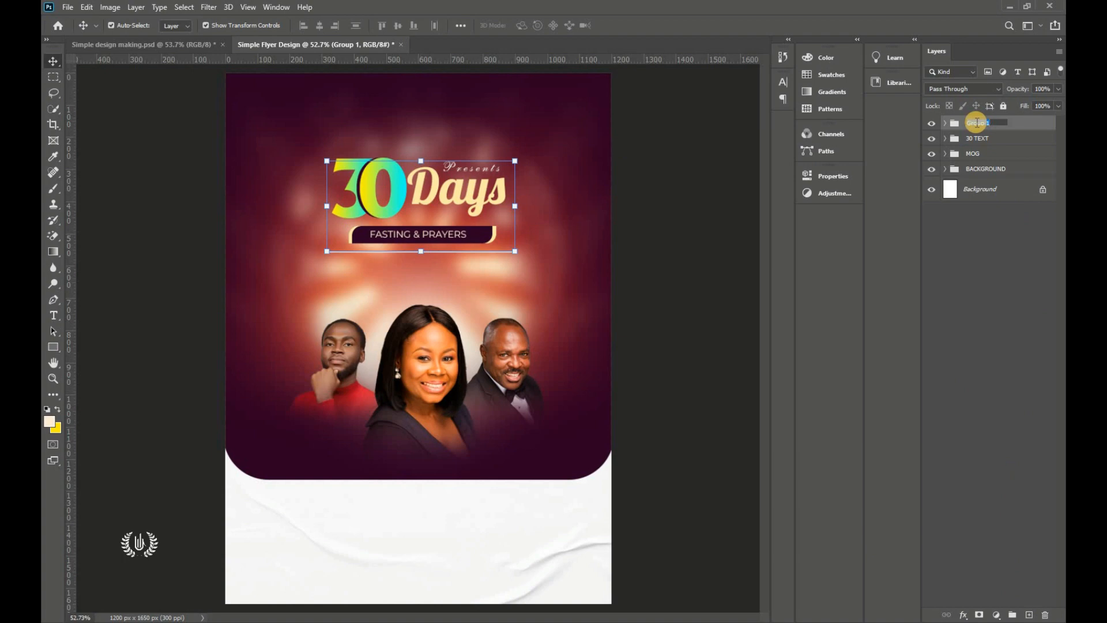
{"action": "key", "text": "Return"}
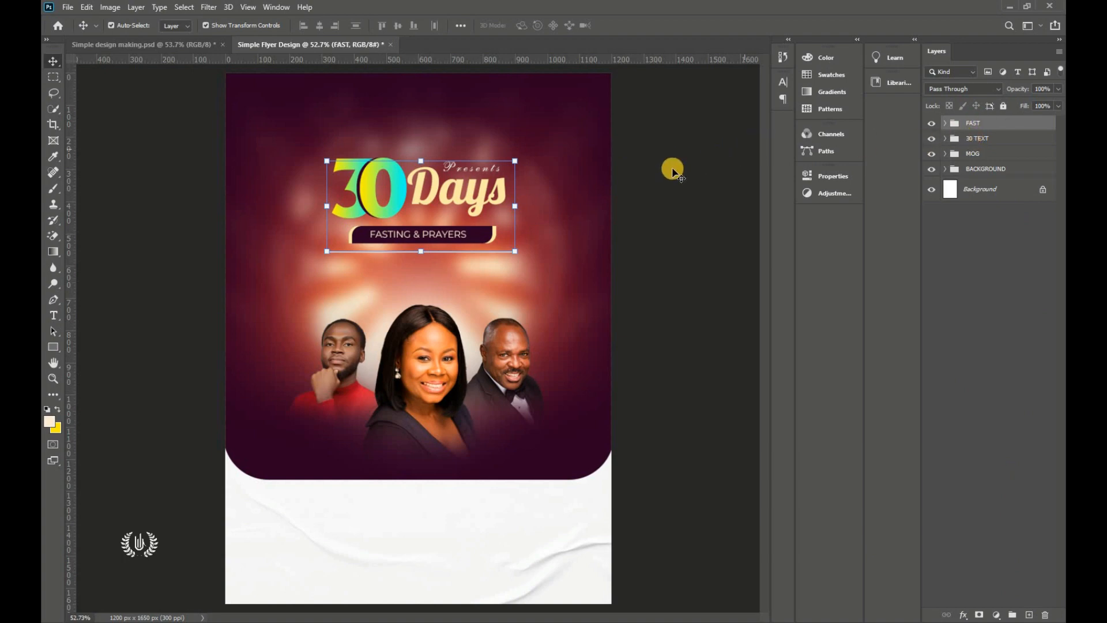
{"action": "left_click", "coordinate": [667, 235]}
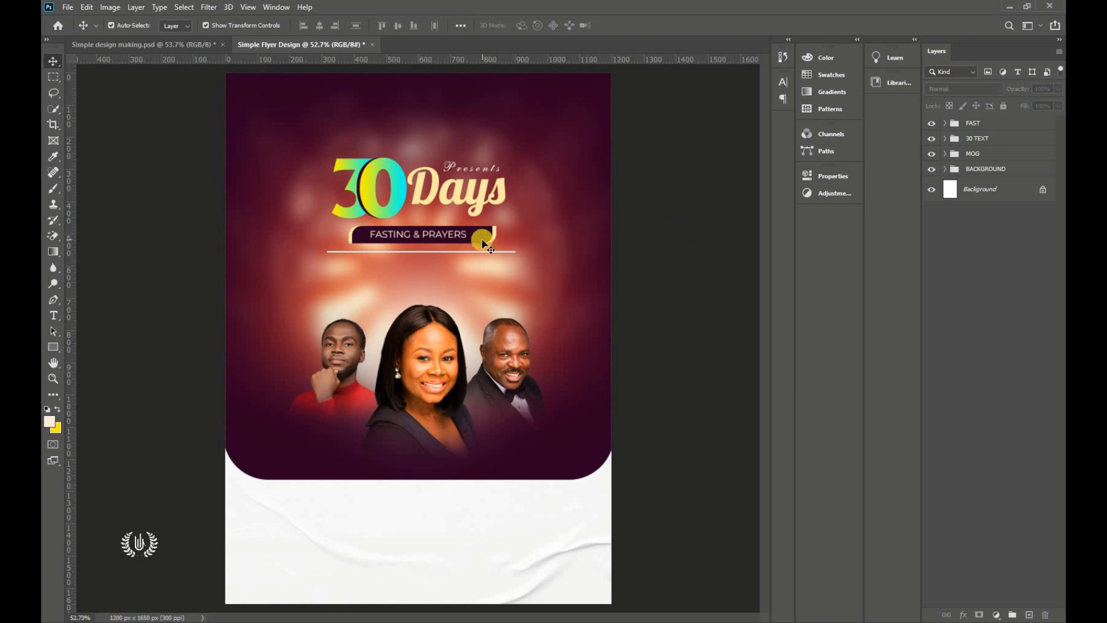
Step: Place the Lens flare image as an embedded layer and scale it down
{"action": "left_click", "coordinate": [65, 6]}
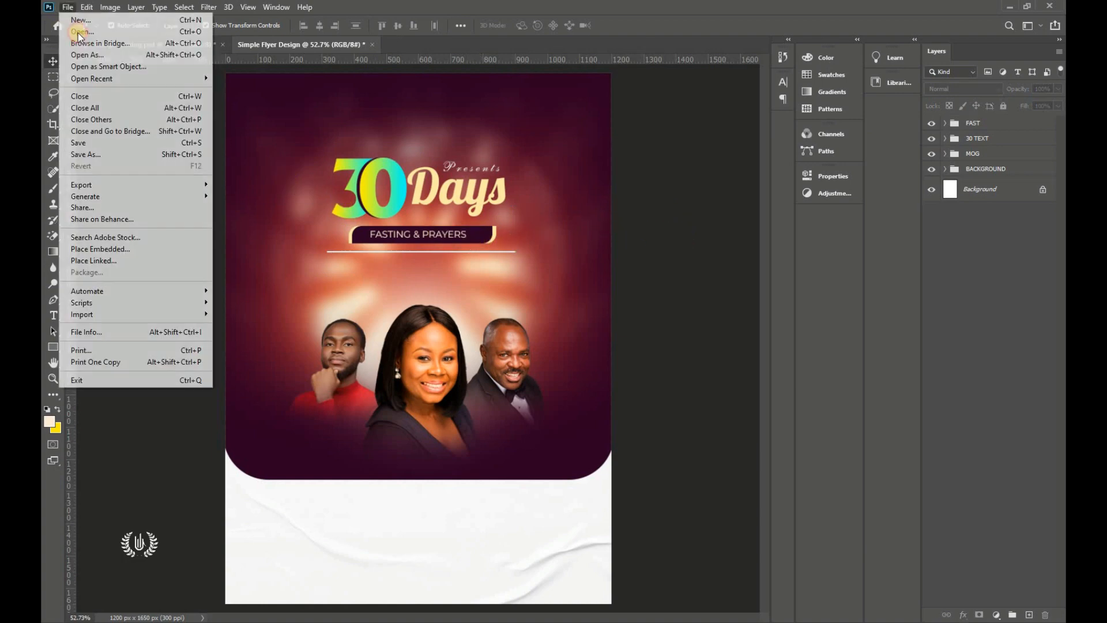
{"action": "left_click", "coordinate": [103, 248]}
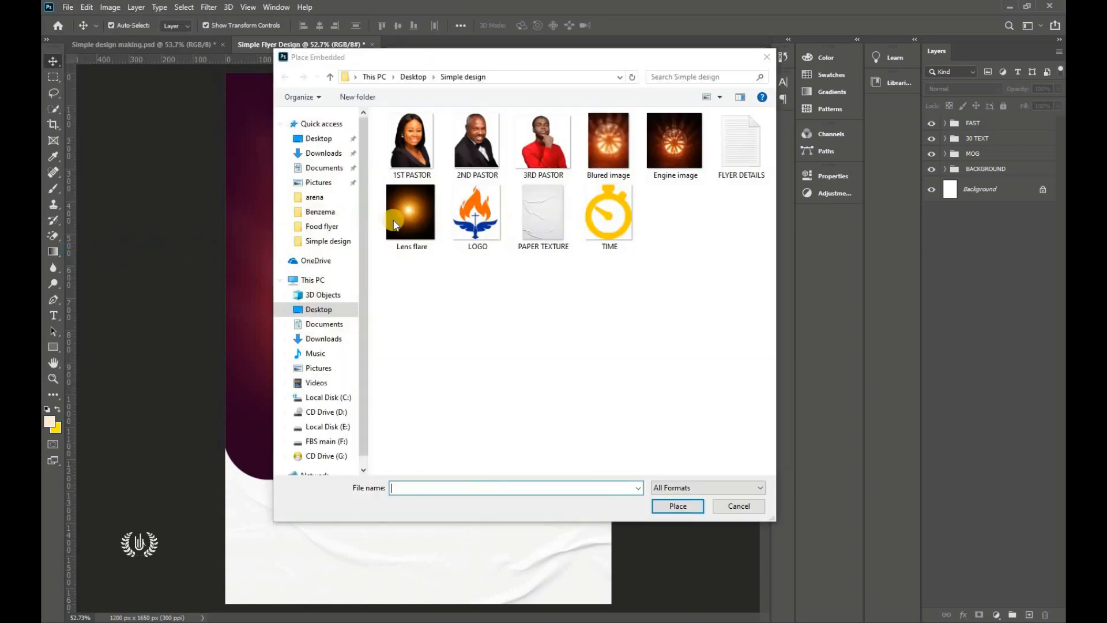
{"action": "left_click", "coordinate": [420, 228]}
{"action": "left_click", "coordinate": [678, 506]}
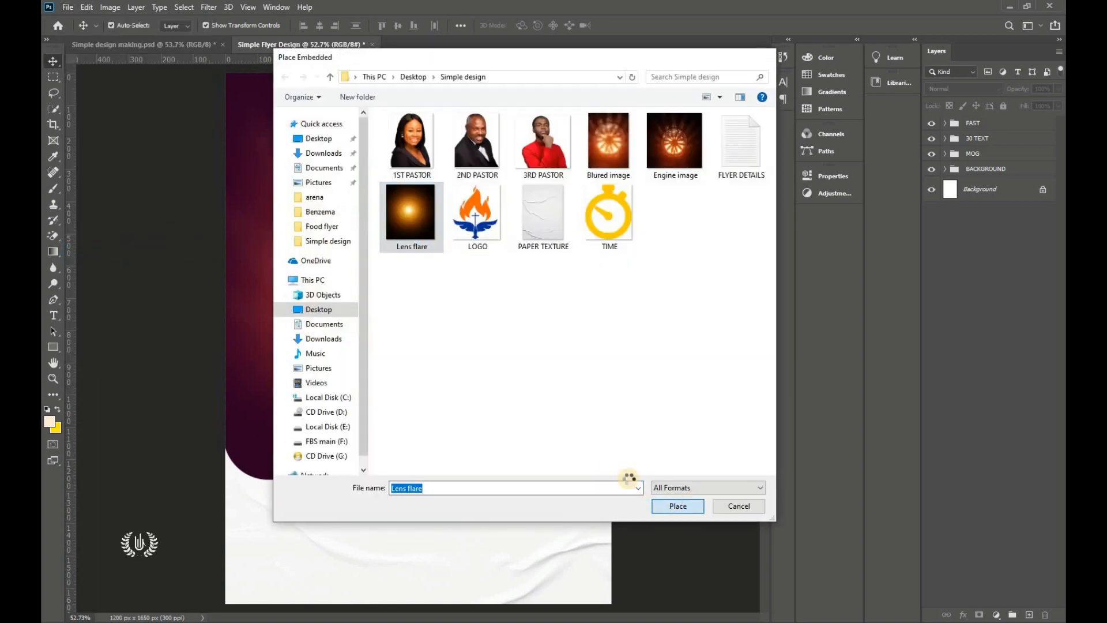
{"action": "left_click_drag", "start_coordinate": [547, 326], "coordinate": [475, 255]}
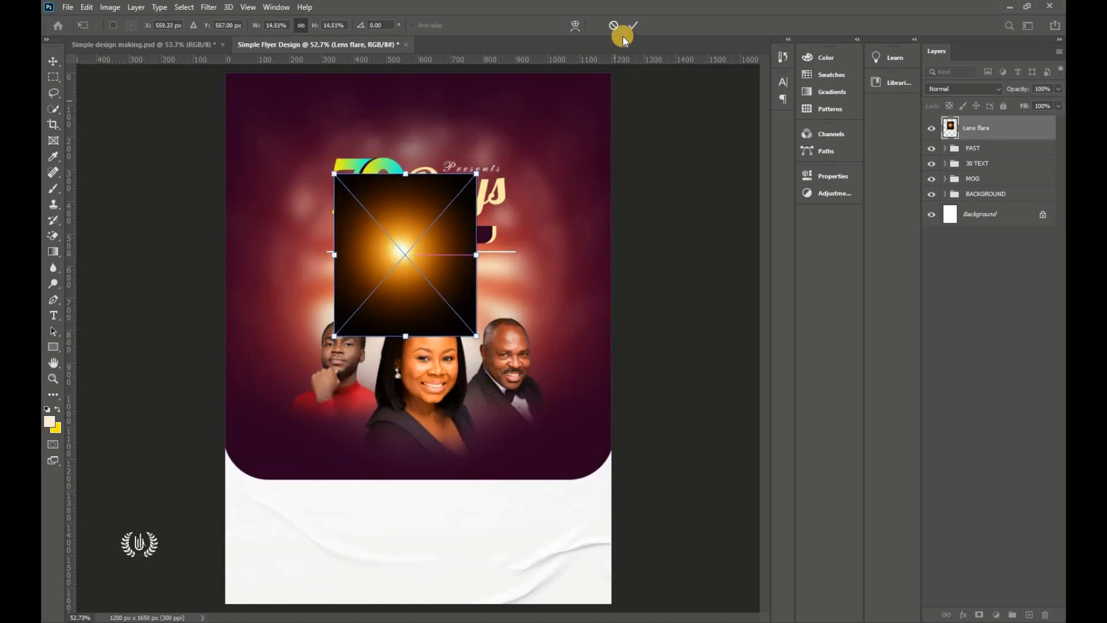
{"action": "left_click", "coordinate": [633, 25]}
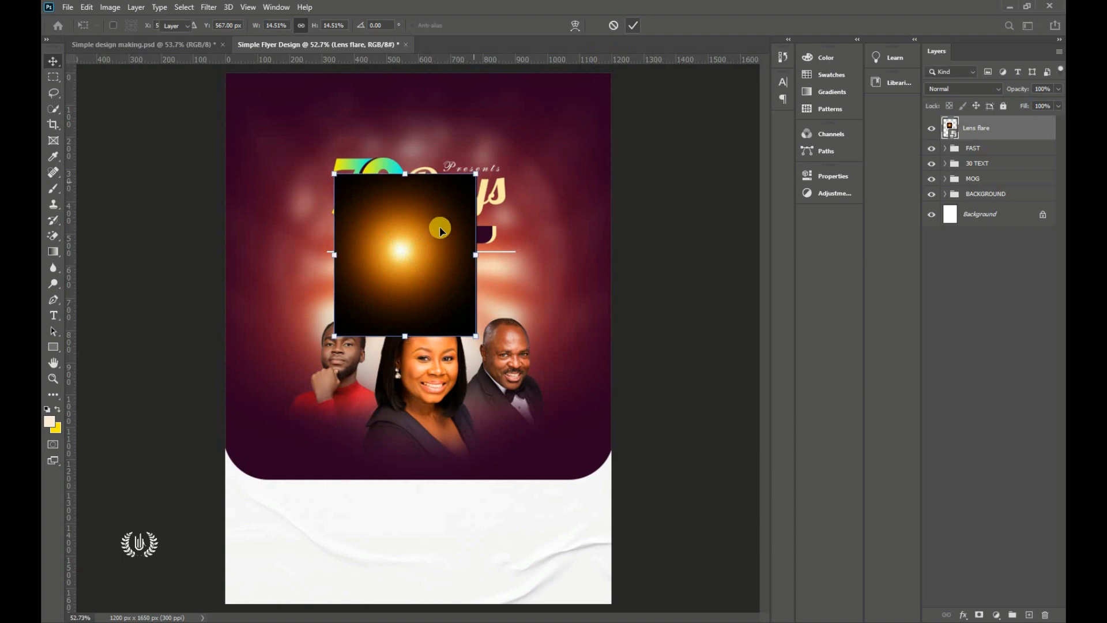
Step: Set the lens flare to Screen blending and shrink it to about 6.54% beside Days
{"action": "left_click", "coordinate": [957, 89]}
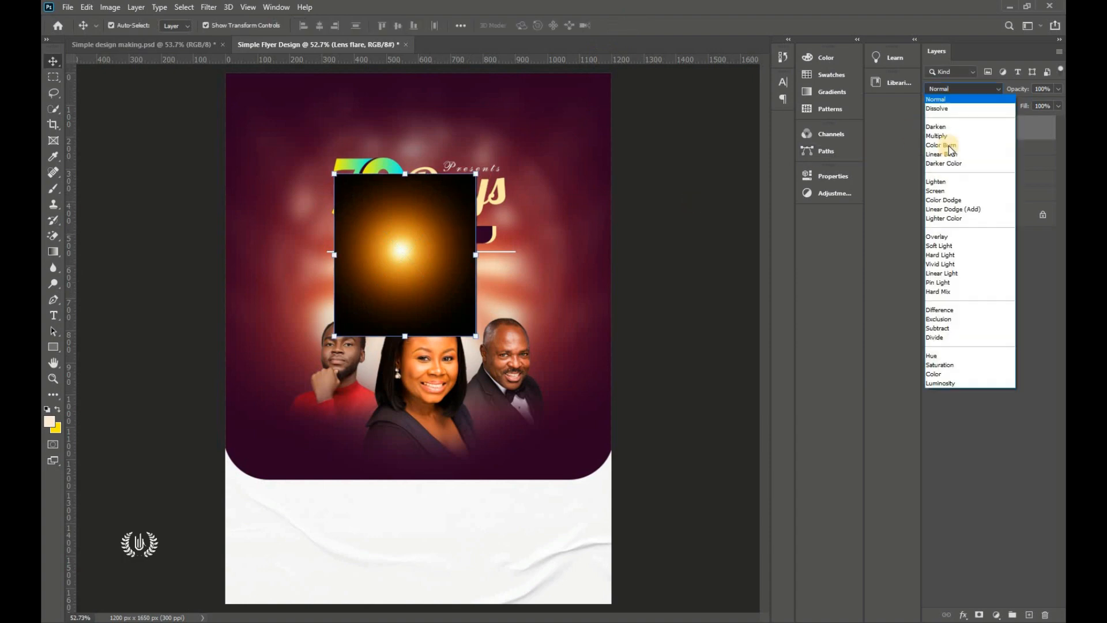
{"action": "left_click", "coordinate": [945, 191]}
{"action": "left_click_drag", "start_coordinate": [392, 254], "coordinate": [500, 207]}
{"action": "key", "text": "ctrl+t"}
{"action": "left_click", "coordinate": [630, 26]}
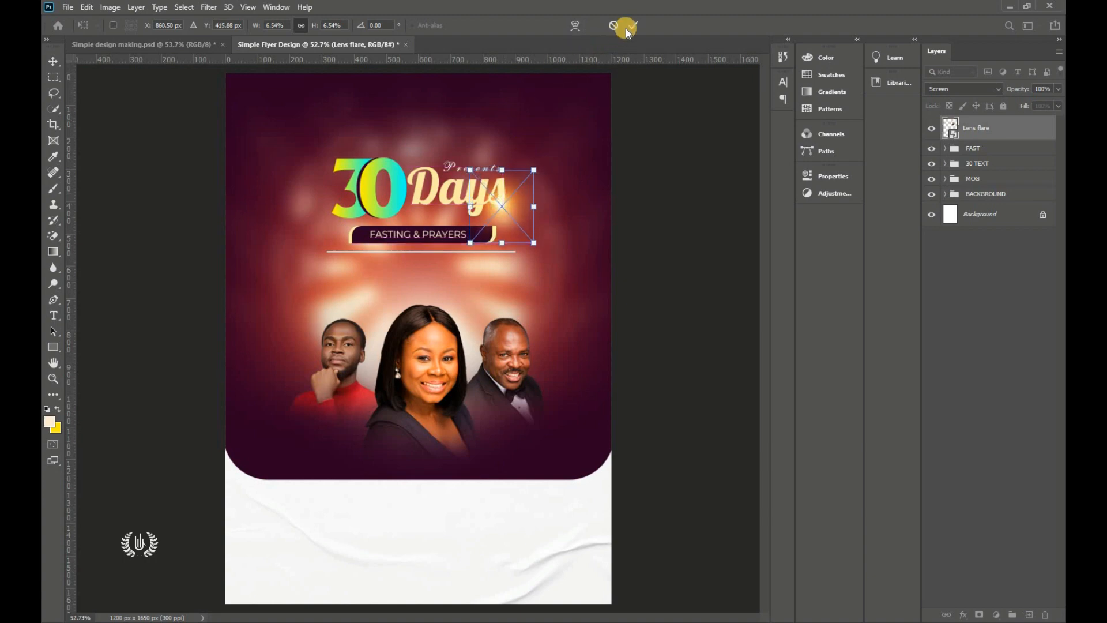
{"action": "key", "text": "Return"}
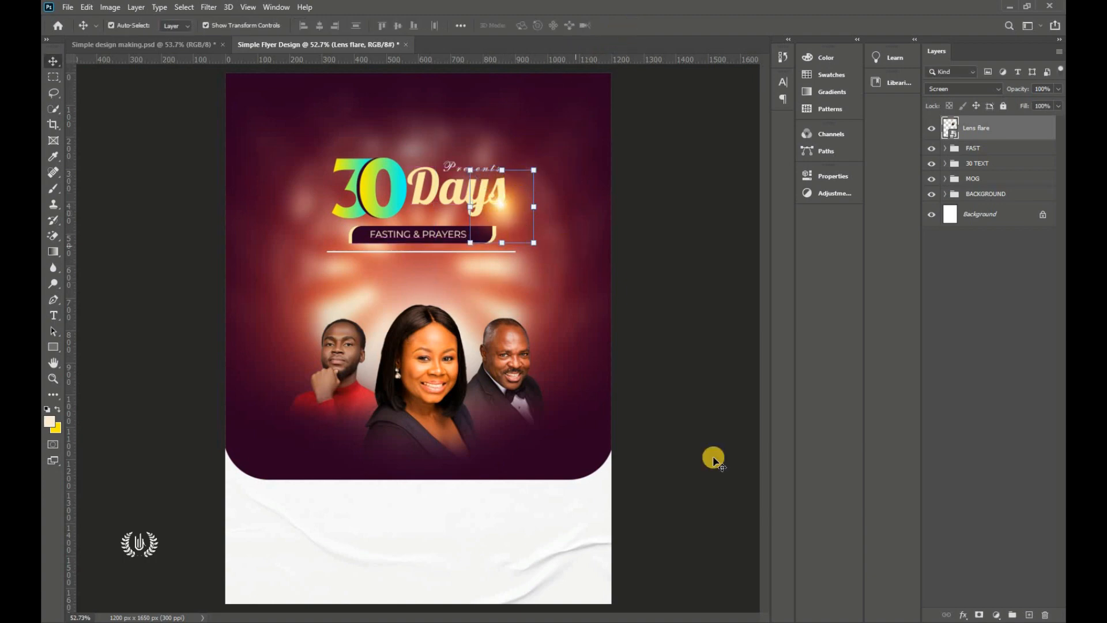
Step: Add a layer mask to the lens flare, set a 250 px brush, then disable the mask
{"action": "left_click", "coordinate": [979, 614]}
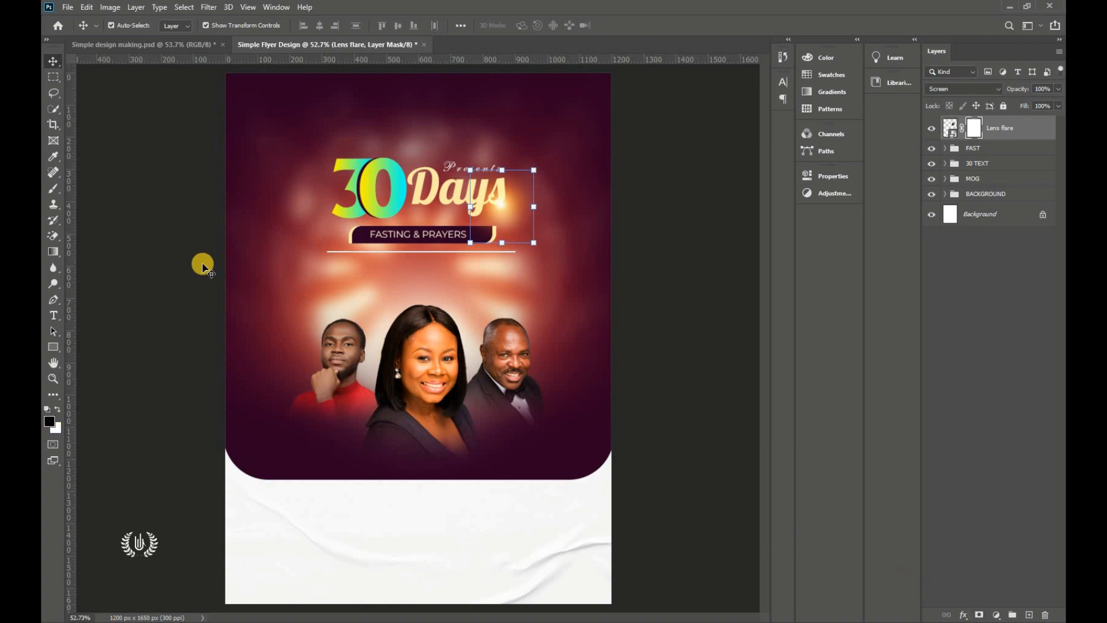
{"action": "left_click", "coordinate": [53, 188]}
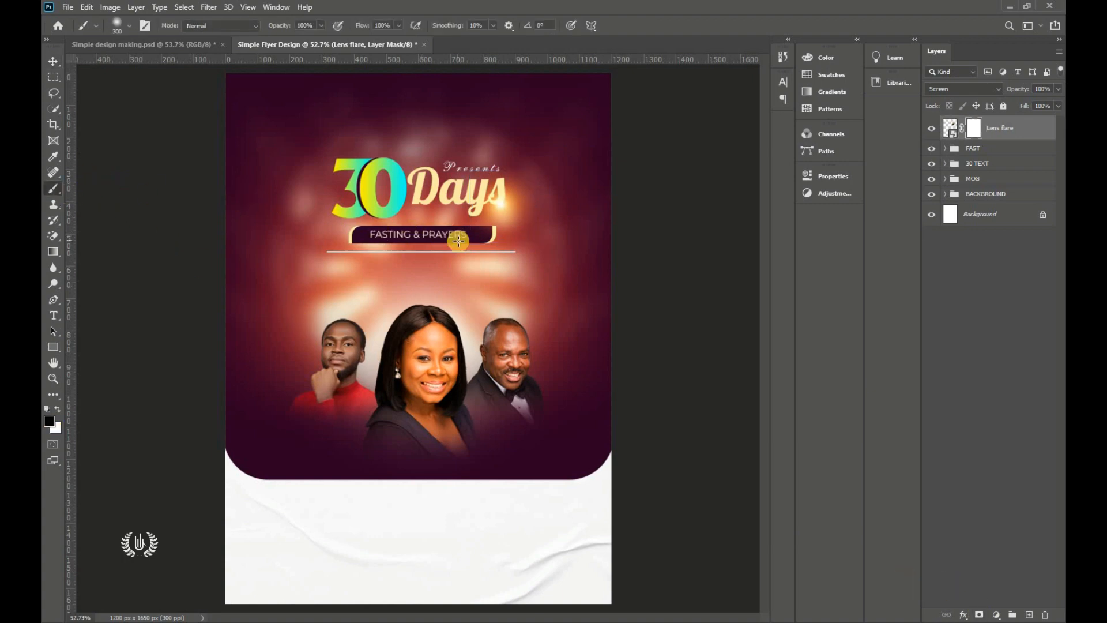
{"action": "key", "text": "bracketleft"}
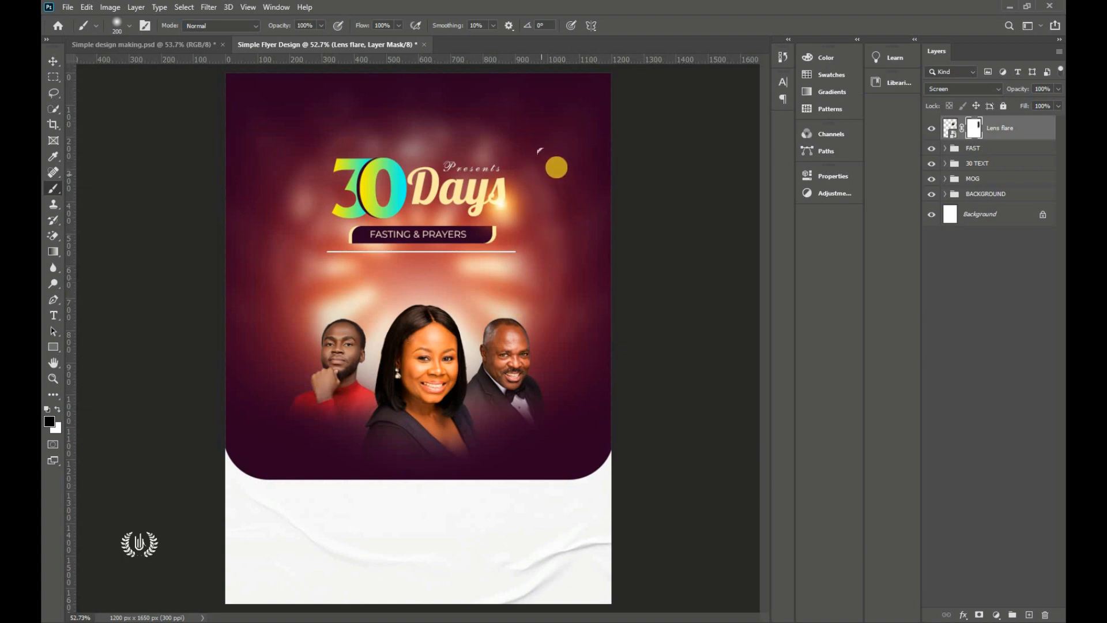
{"action": "scroll", "coordinate": [573, 155], "scroll_direction": "up", "scroll_amount": 4}
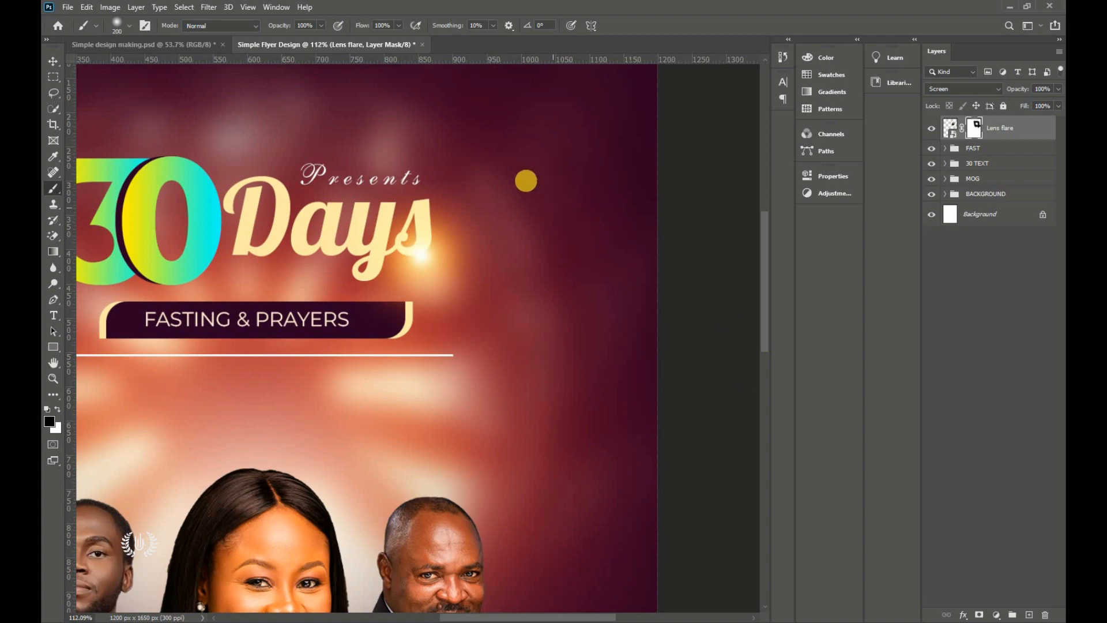
{"action": "scroll", "coordinate": [526, 184], "scroll_direction": "down", "scroll_amount": 4}
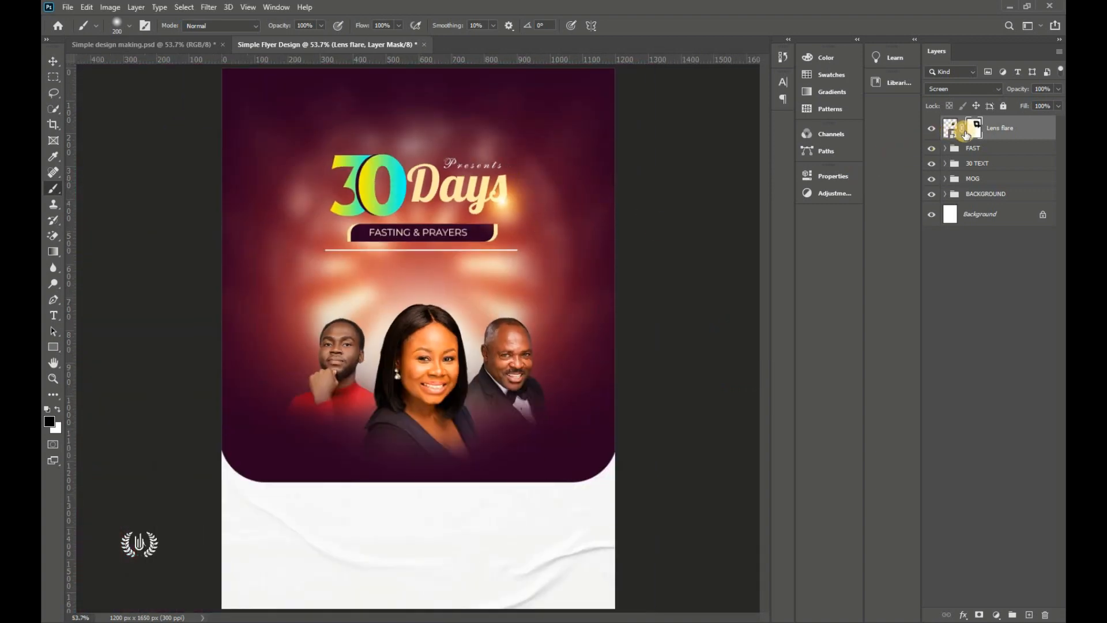
{"action": "left_click", "coordinate": [973, 133], "text": "shift"}
Step: Move the Lens flare layer into the FAST group
{"action": "left_click", "coordinate": [53, 61]}
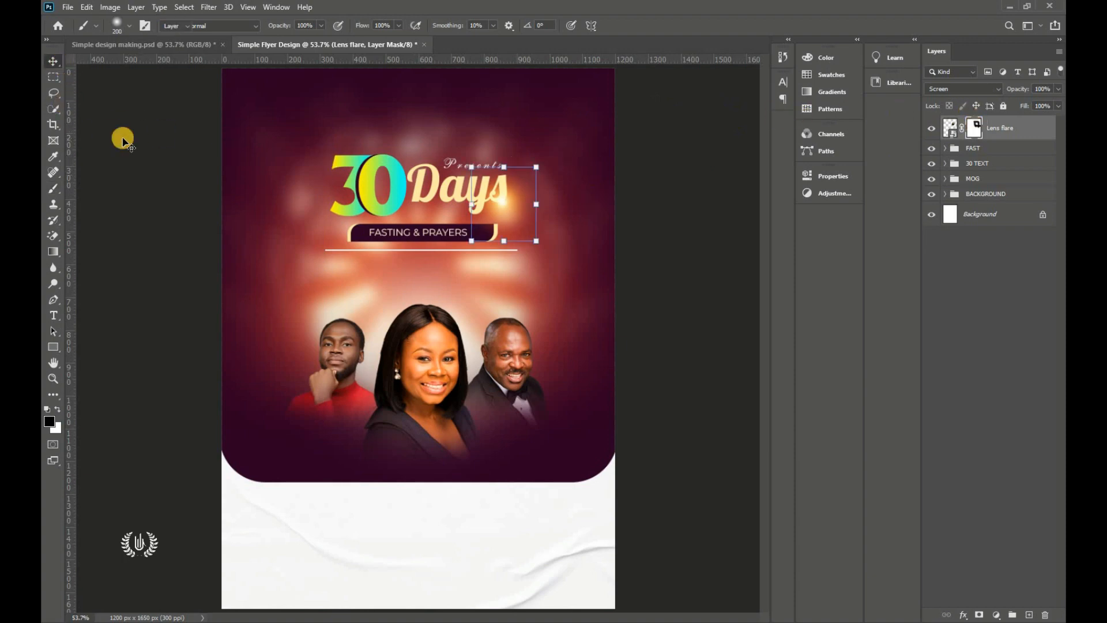
{"action": "left_click", "coordinate": [993, 129], "text": "ctrl"}
{"action": "left_click_drag", "start_coordinate": [994, 135], "coordinate": [1013, 118]}
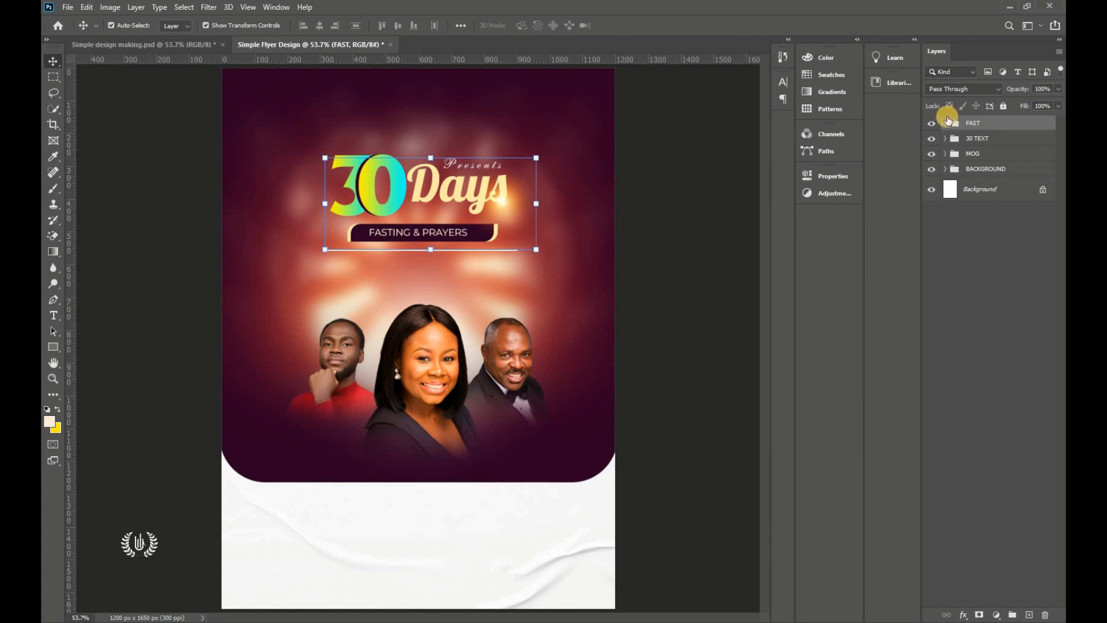
Step: Draw a 123 × 123 px circle near the top centre of the flyer
{"action": "left_click", "coordinate": [932, 124]}
{"action": "left_click", "coordinate": [932, 124]}
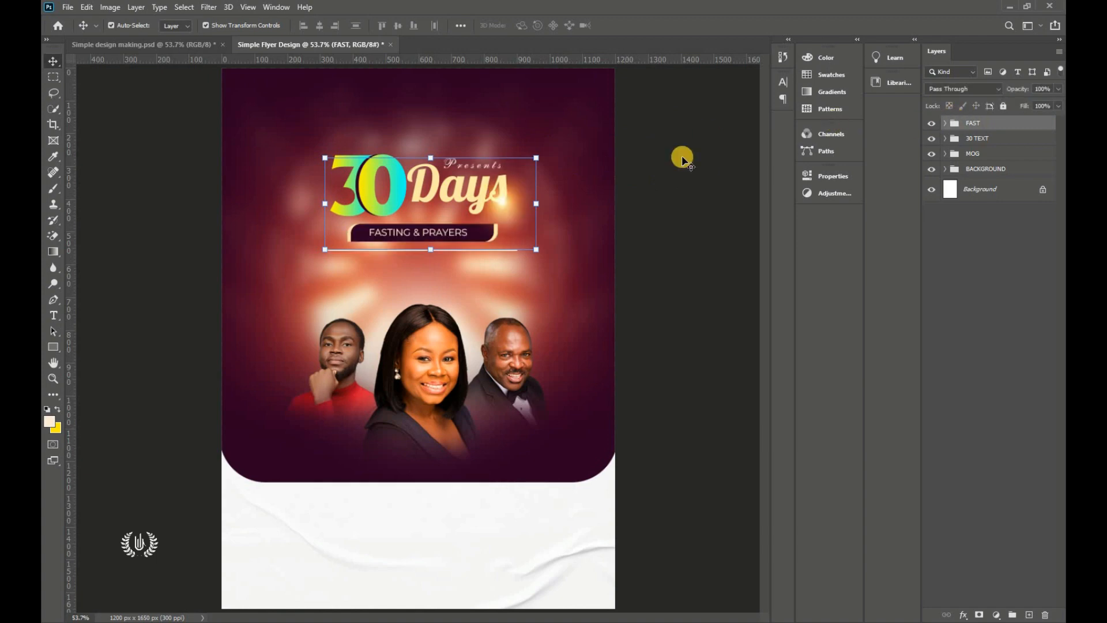
{"action": "left_click", "coordinate": [684, 178]}
{"action": "left_click", "coordinate": [1004, 124]}
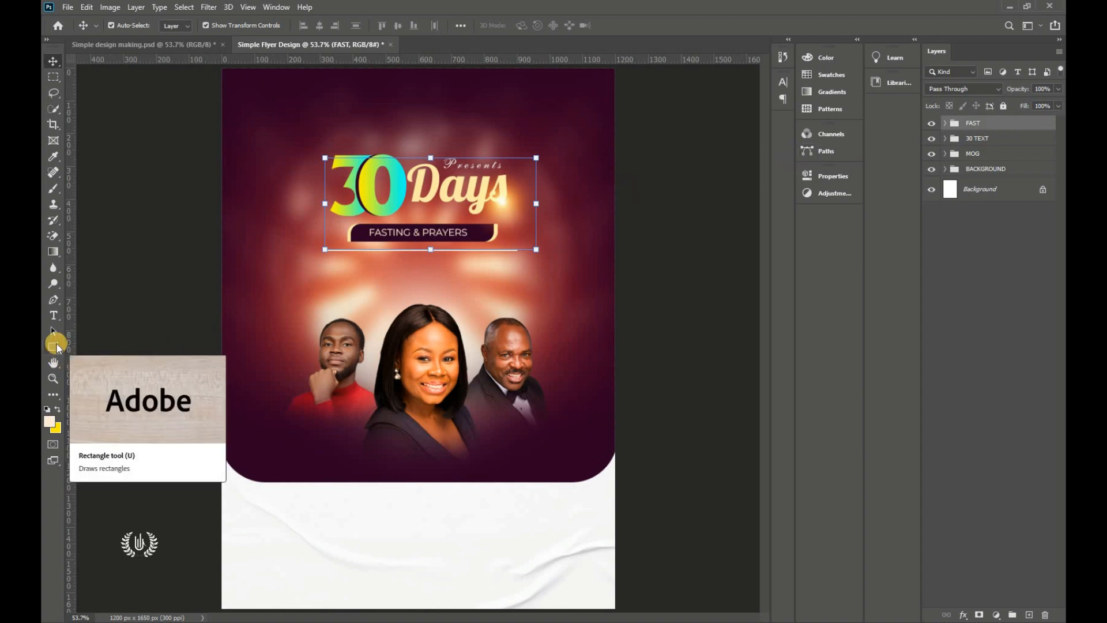
{"action": "left_click", "coordinate": [54, 347]}
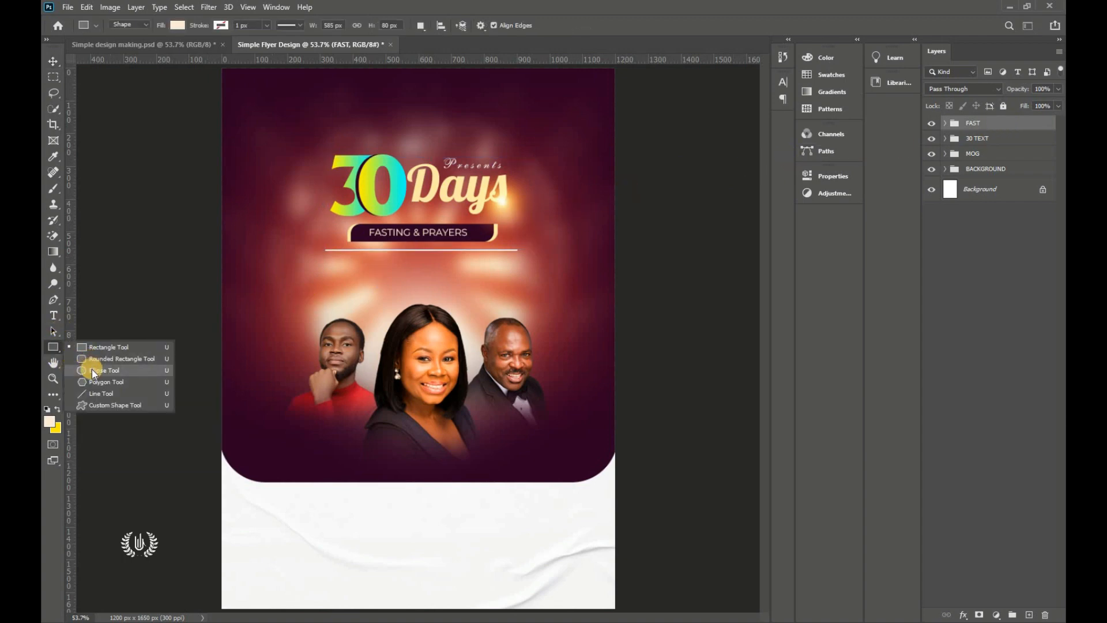
{"action": "left_click", "coordinate": [92, 370]}
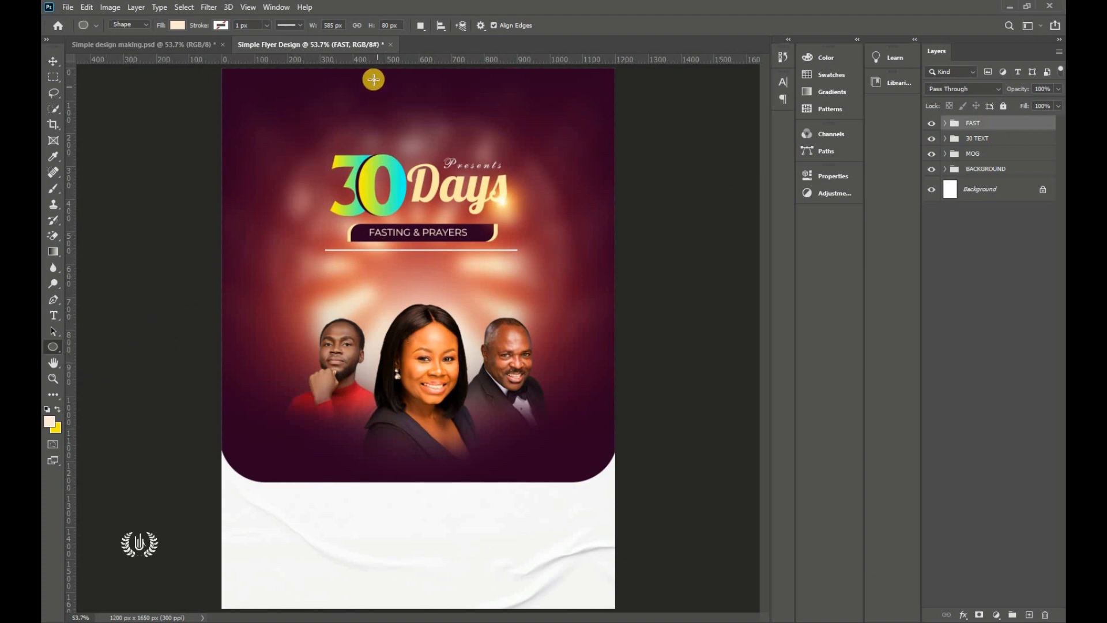
{"action": "left_click_drag", "start_coordinate": [373, 79], "coordinate": [414, 120]}
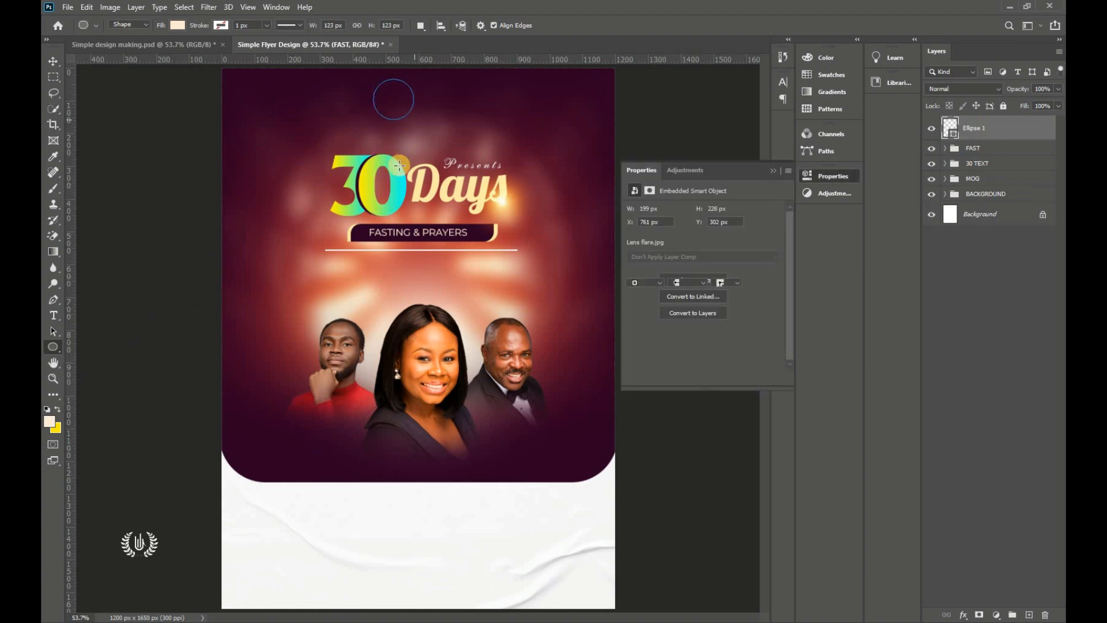
Step: Fill the Ellipse 1 circle with white ffffff
{"action": "left_click", "coordinate": [773, 171]}
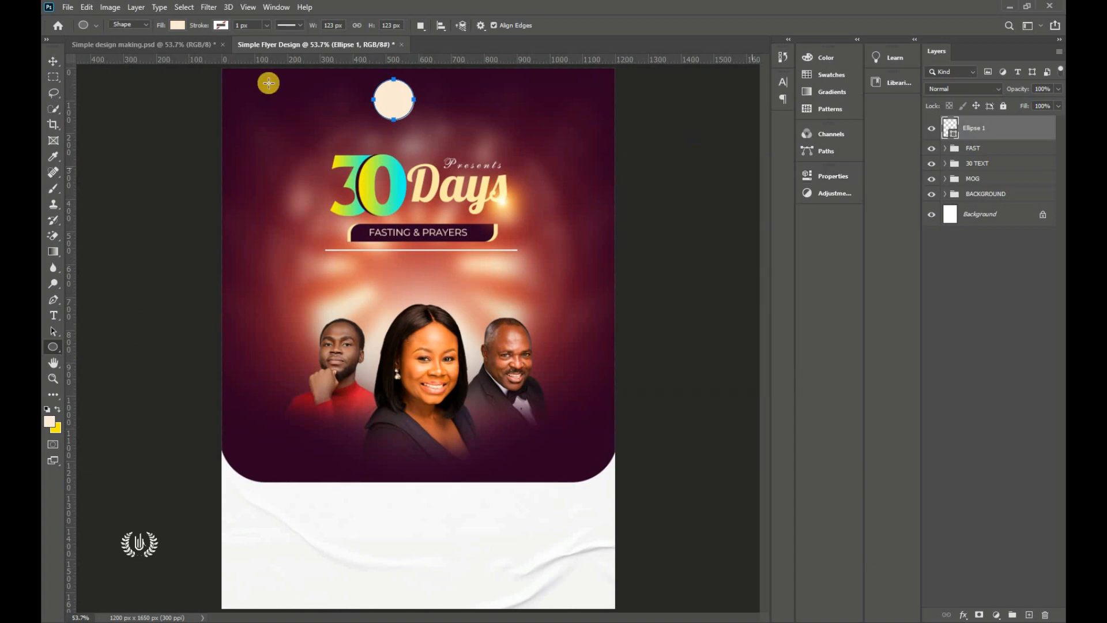
{"action": "left_click", "coordinate": [49, 61]}
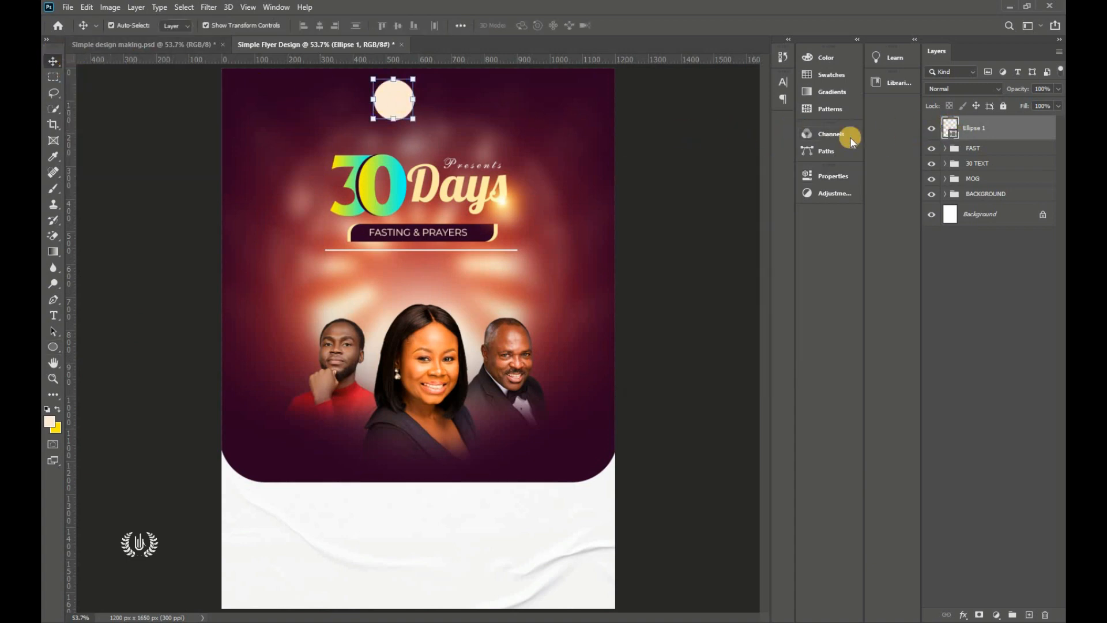
{"action": "double_click", "coordinate": [950, 127]}
{"action": "type", "text": "ffffff"}
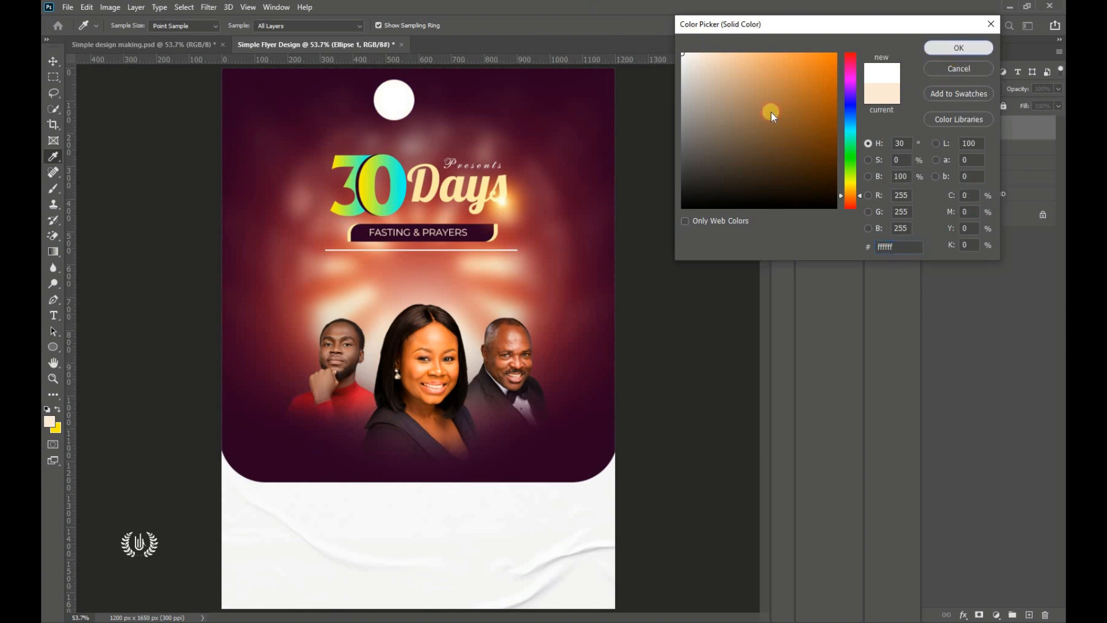
{"action": "key", "text": "Return"}
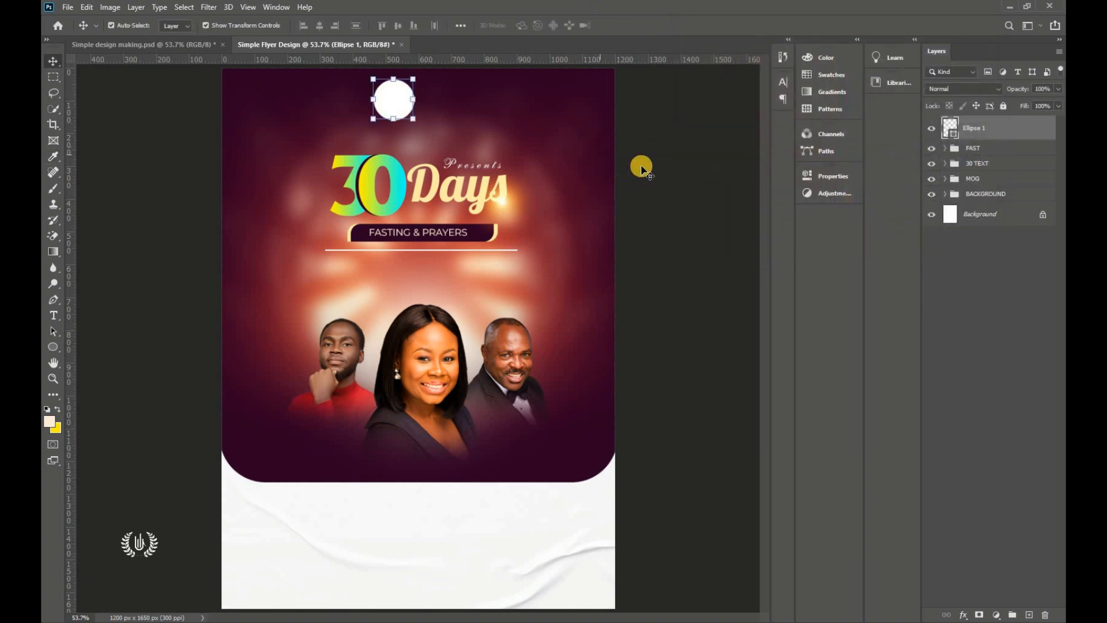
Step: Add a 10 px outside Stroke with a linear gradient fill to the circle's layer style
{"action": "left_click", "coordinate": [961, 612]}
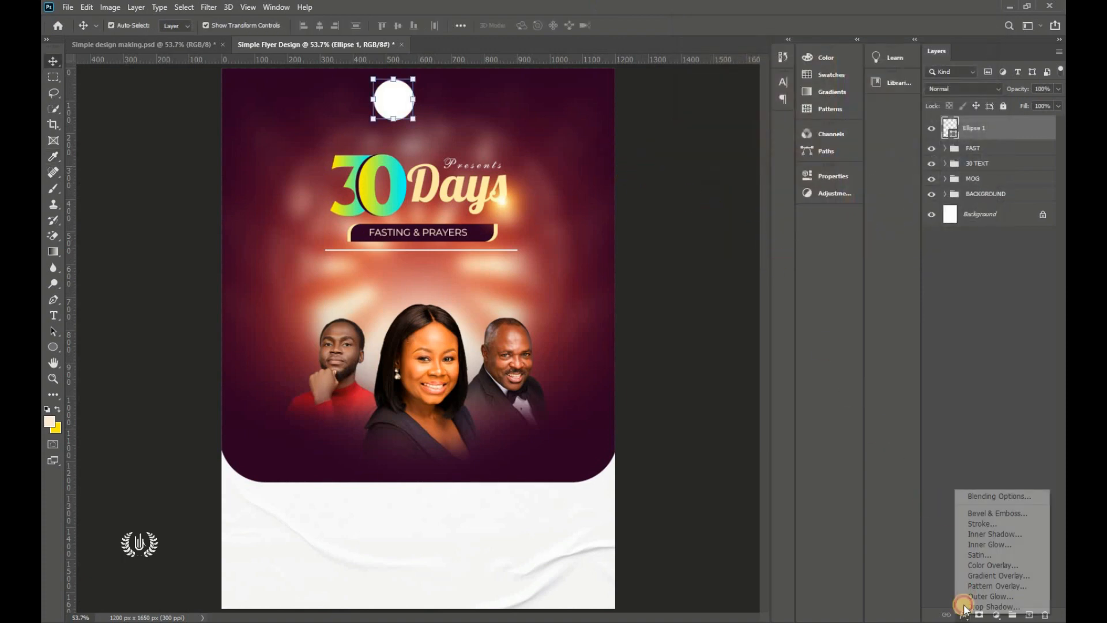
{"action": "left_click", "coordinate": [987, 495]}
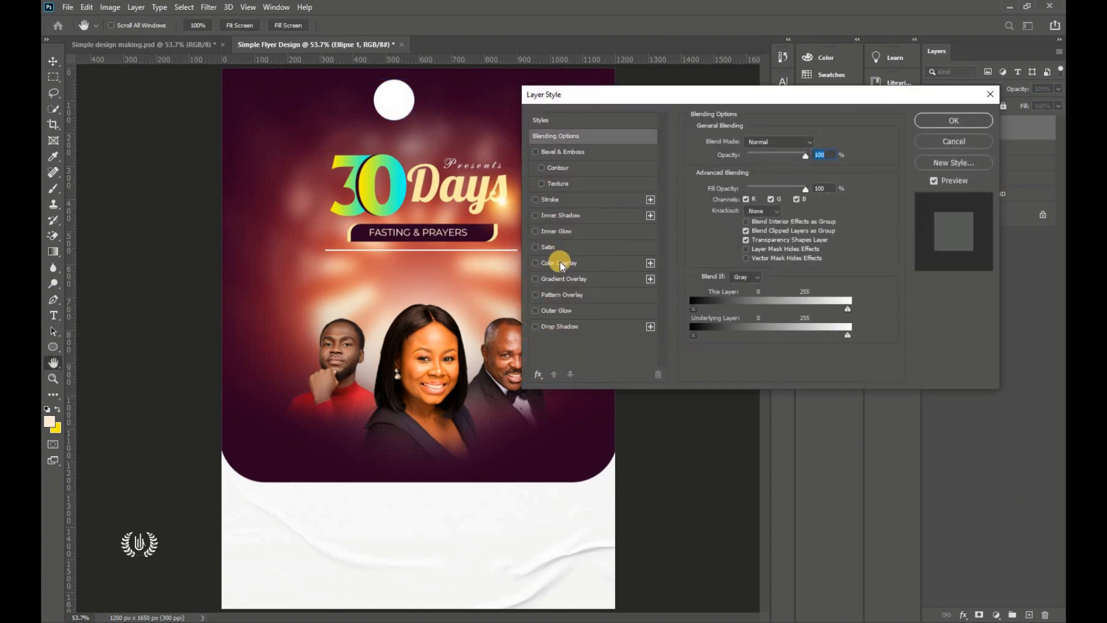
{"action": "left_click", "coordinate": [586, 198]}
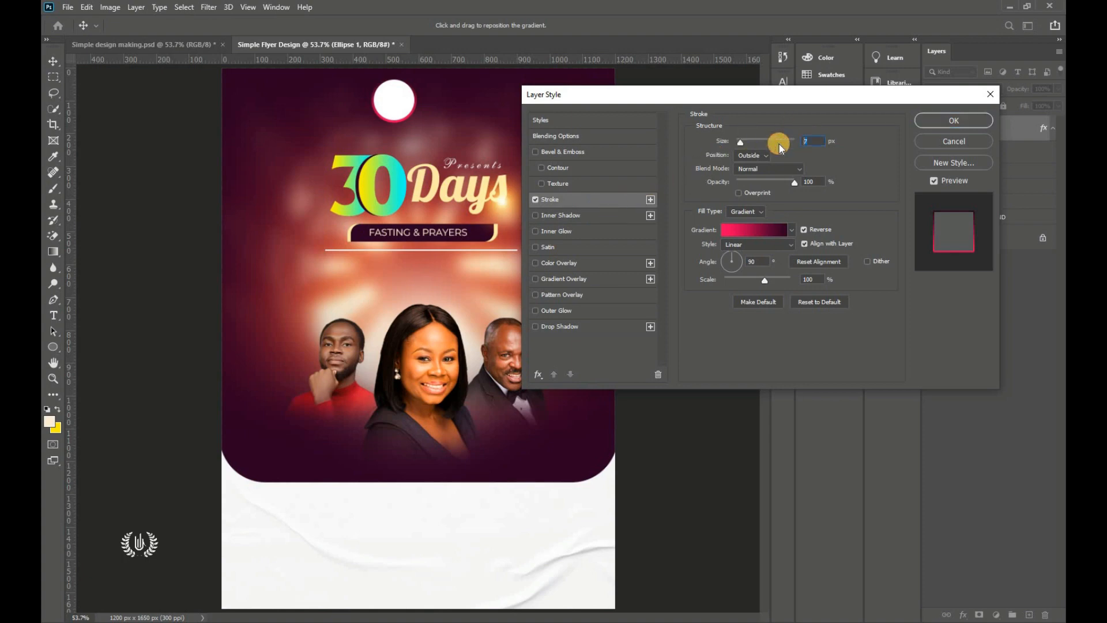
{"action": "type", "text": "10"}
{"action": "left_click", "coordinate": [756, 155]}
{"action": "left_click", "coordinate": [809, 181]}
{"action": "left_click", "coordinate": [790, 245]}
{"action": "left_click", "coordinate": [732, 261]}
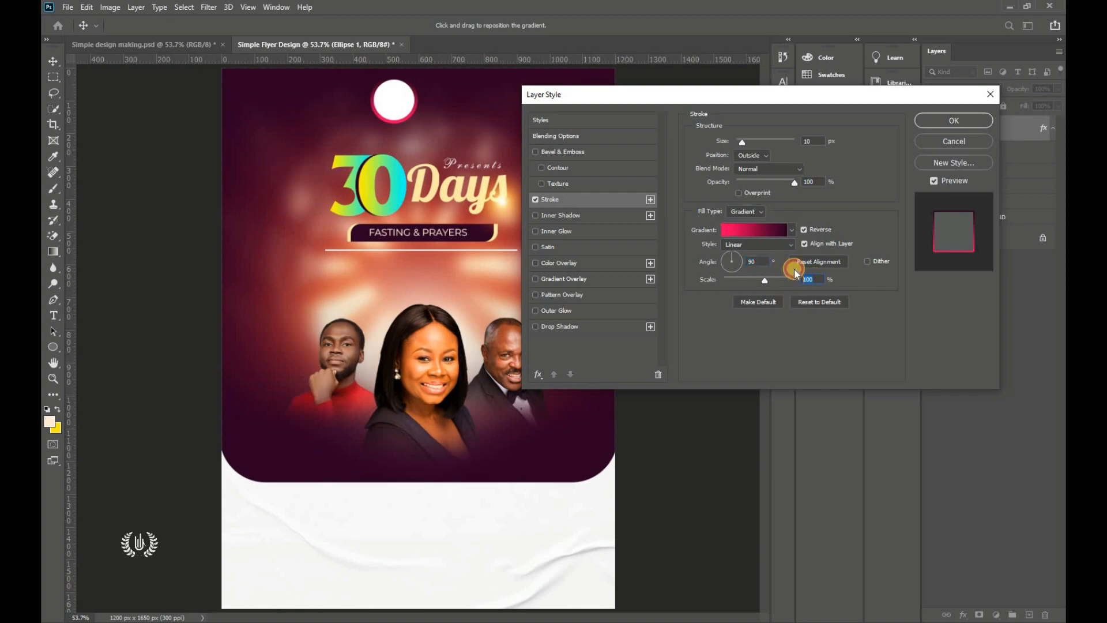
{"action": "left_click", "coordinate": [772, 236]}
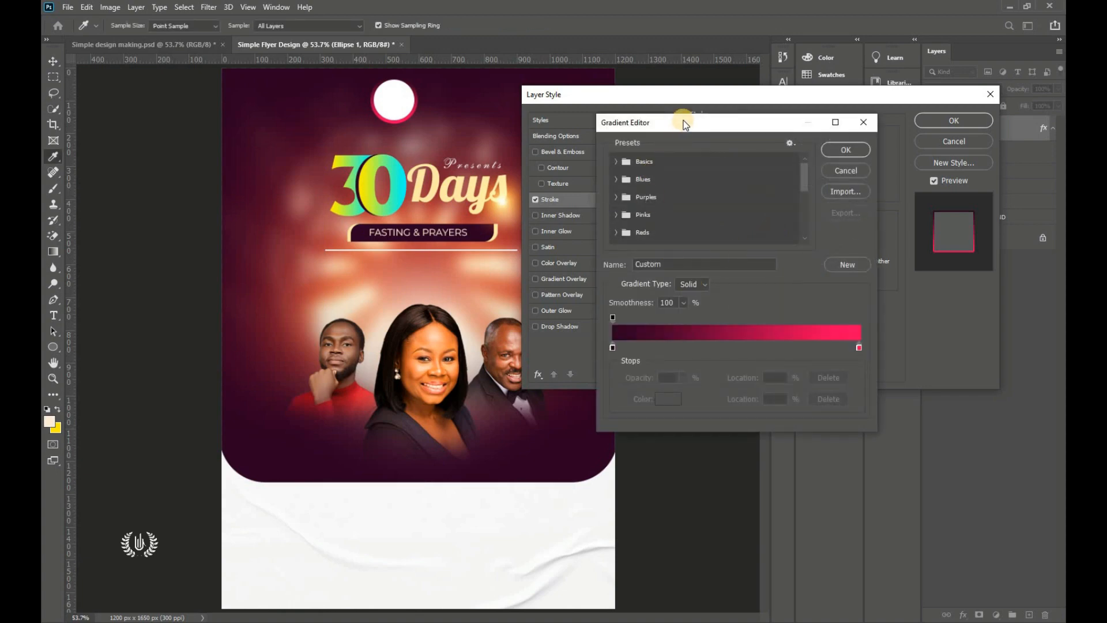
Step: Set the gradient's left stop to dark purple 2c0023, copied from the notes
{"action": "left_click_drag", "start_coordinate": [685, 125], "coordinate": [763, 68]}
{"action": "left_click", "coordinate": [691, 290]}
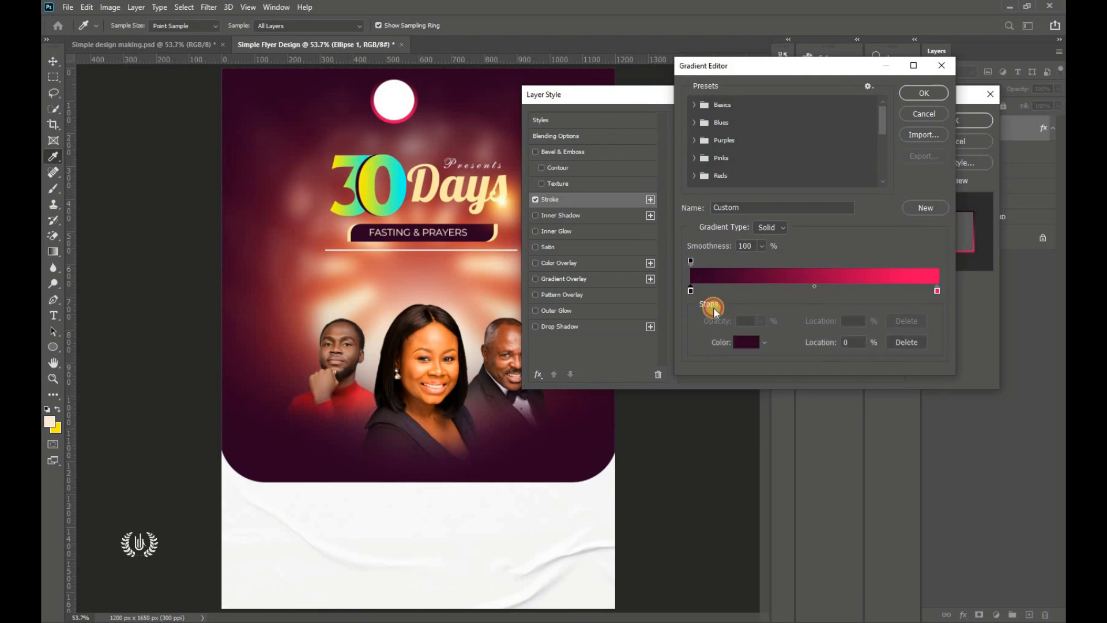
{"action": "left_click", "coordinate": [745, 342]}
{"action": "left_click_drag", "start_coordinate": [718, 121], "coordinate": [404, 119]}
{"action": "left_click", "coordinate": [596, 475]}
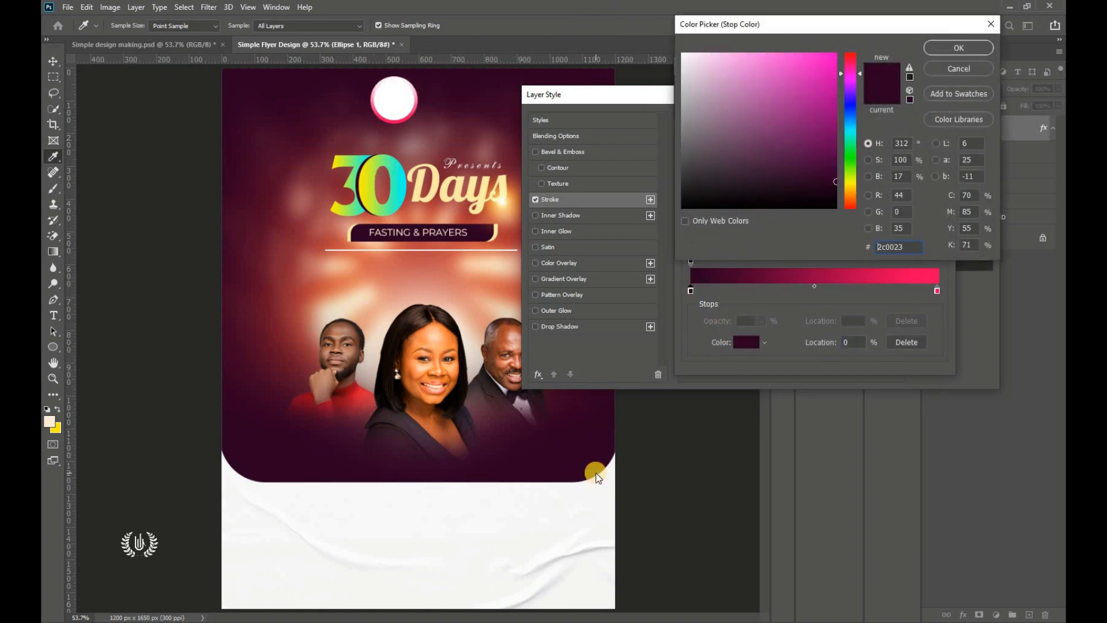
{"action": "double_click", "coordinate": [900, 247]}
{"action": "key", "text": "alt+Tab"}
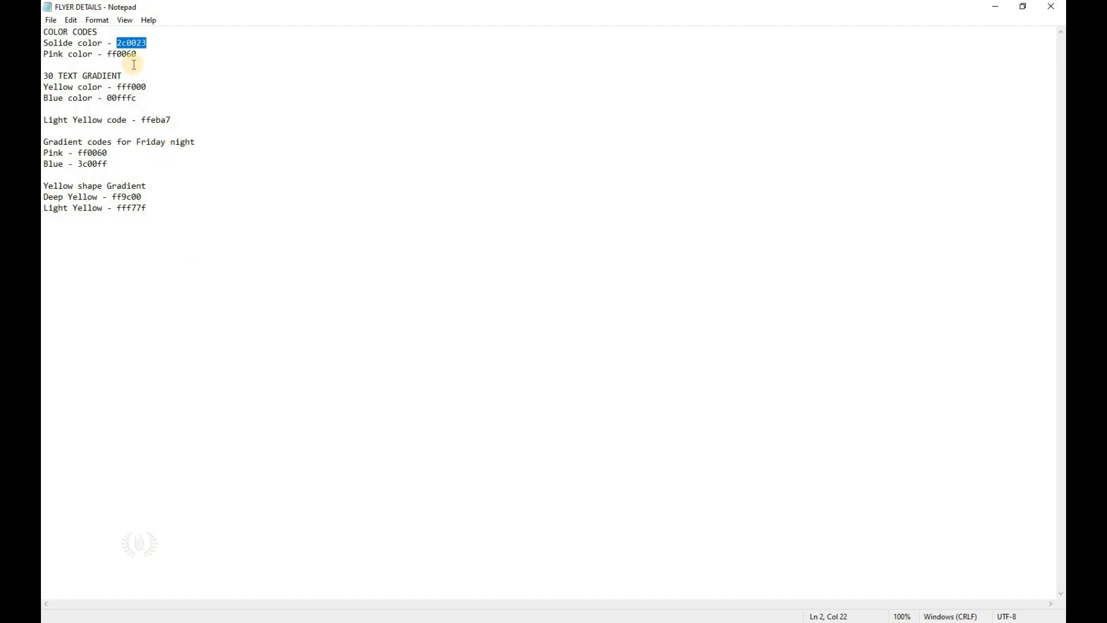
{"action": "right_click", "coordinate": [145, 42]}
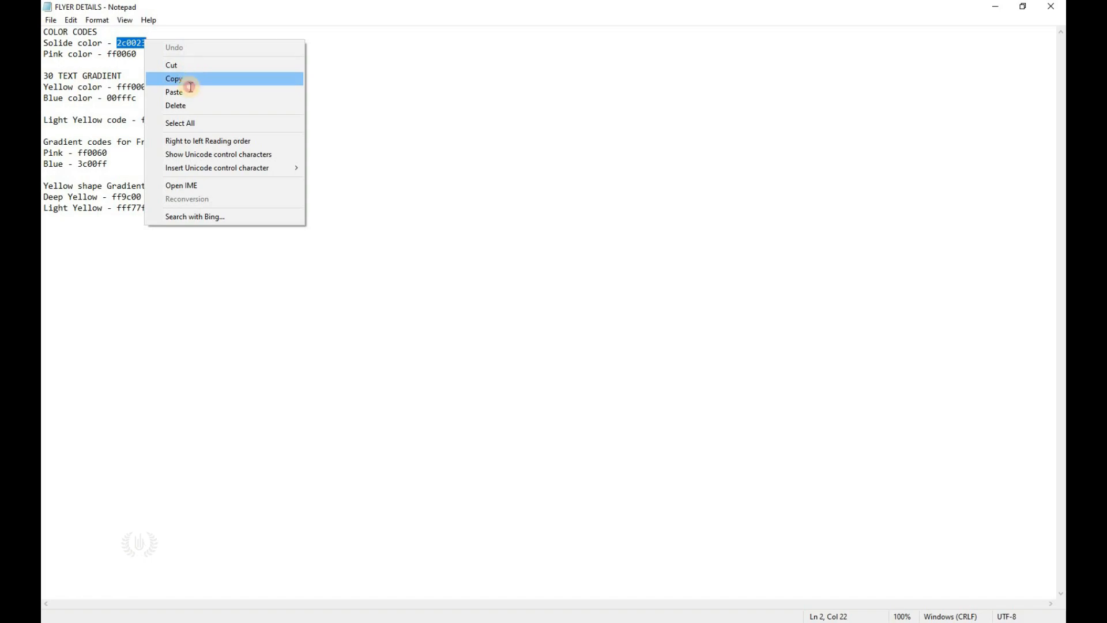
{"action": "left_click", "coordinate": [187, 74]}
{"action": "key", "text": "alt+Tab"}
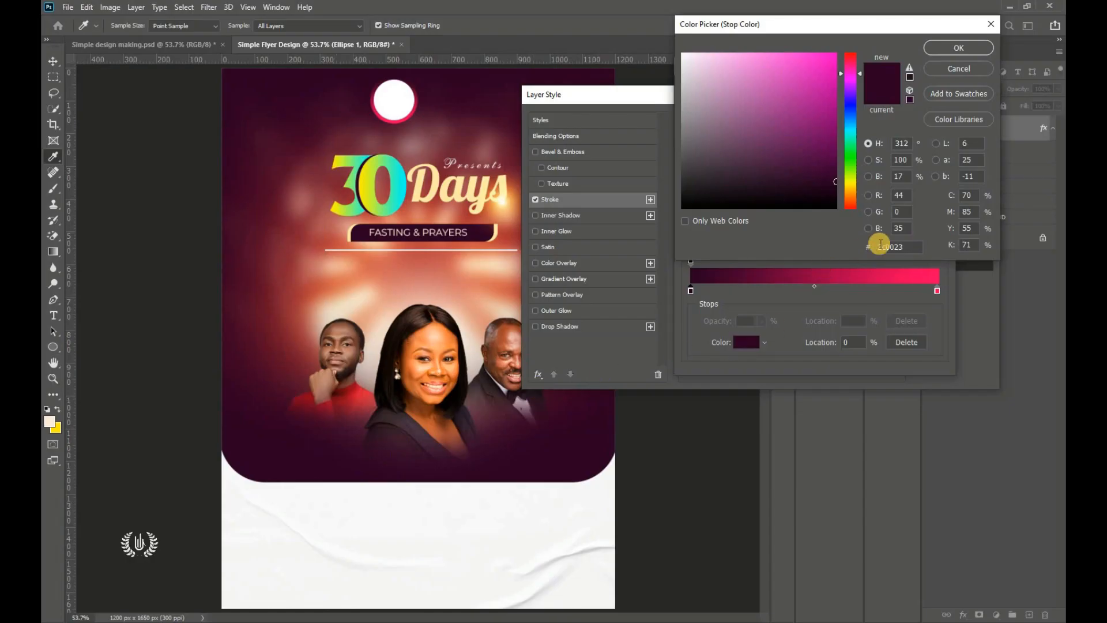
{"action": "left_click", "coordinate": [770, 142]}
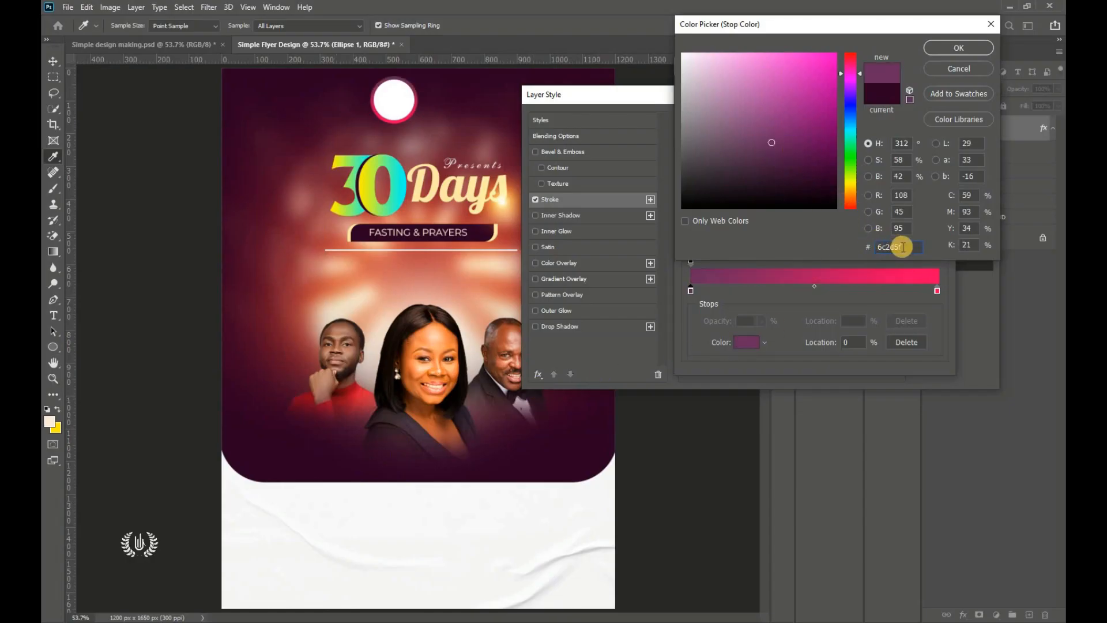
{"action": "right_click", "coordinate": [880, 244]}
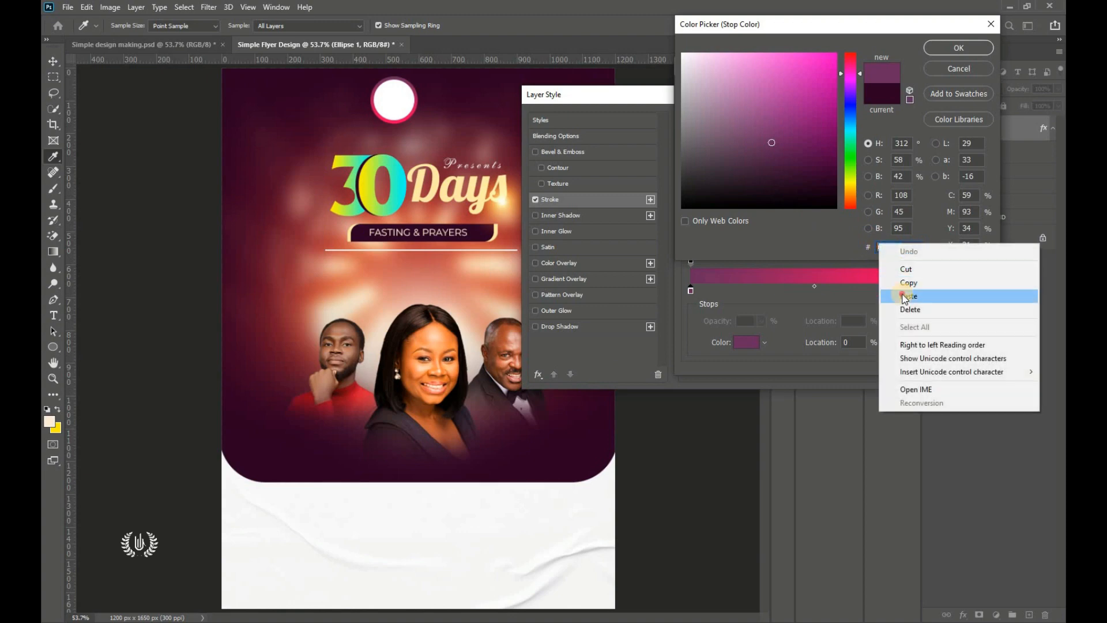
{"action": "left_click", "coordinate": [899, 296]}
{"action": "left_click", "coordinate": [940, 47]}
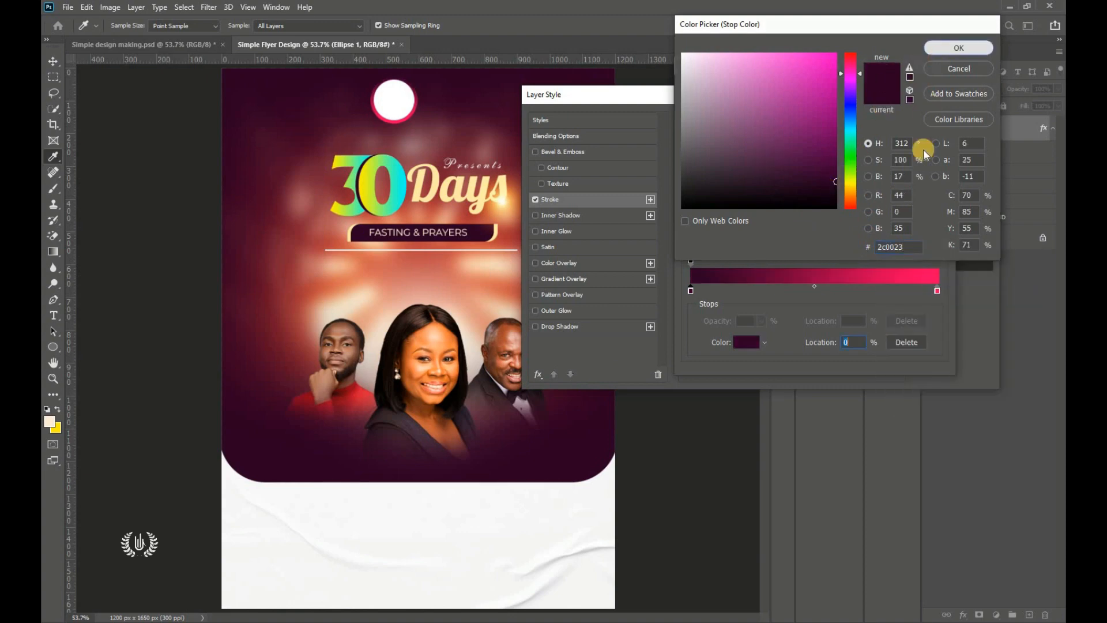
Step: Set the right stop to pink ff0060 and confirm the gradient
{"action": "left_click", "coordinate": [936, 290]}
{"action": "left_click", "coordinate": [748, 341]}
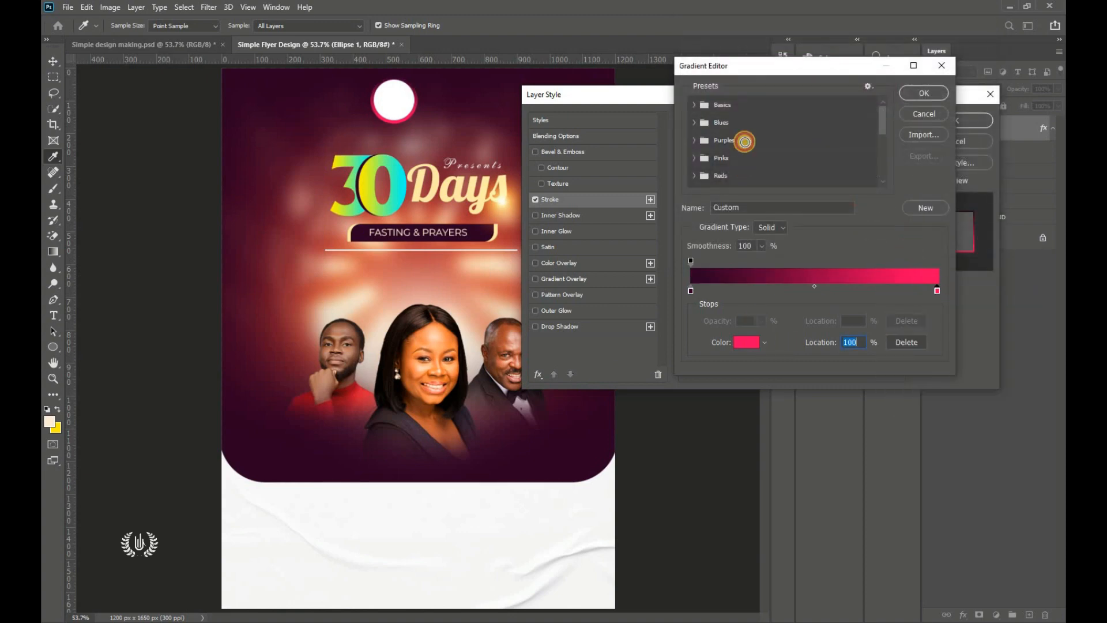
{"action": "left_click", "coordinate": [742, 135]}
{"action": "left_click_drag", "start_coordinate": [688, 38], "coordinate": [690, 38]}
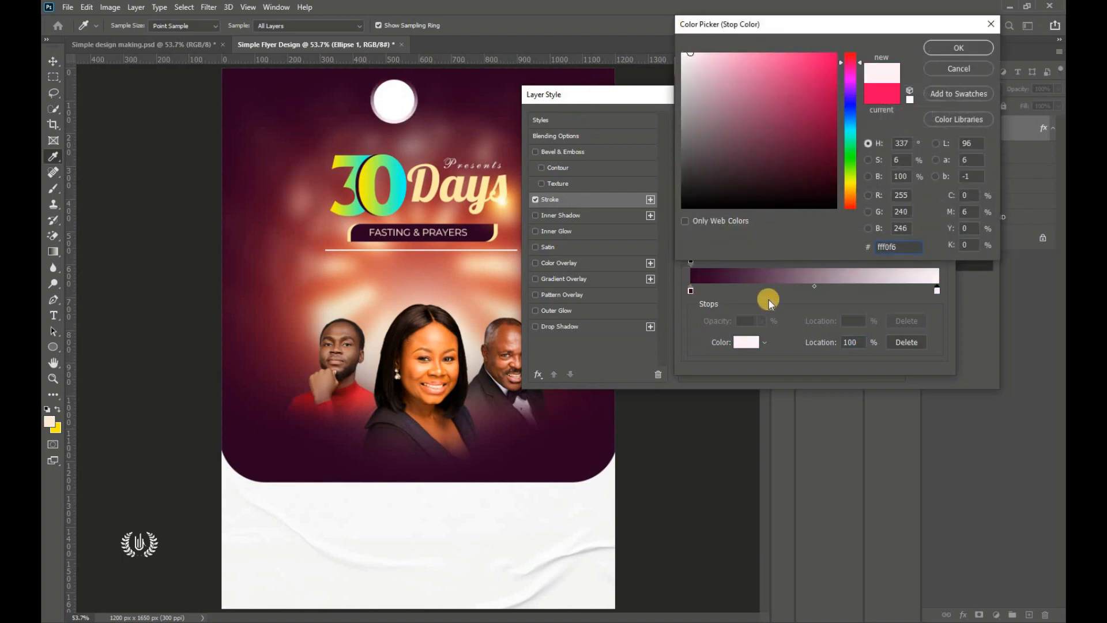
{"action": "left_click", "coordinate": [891, 247]}
{"action": "key", "text": "alt+Tab"}
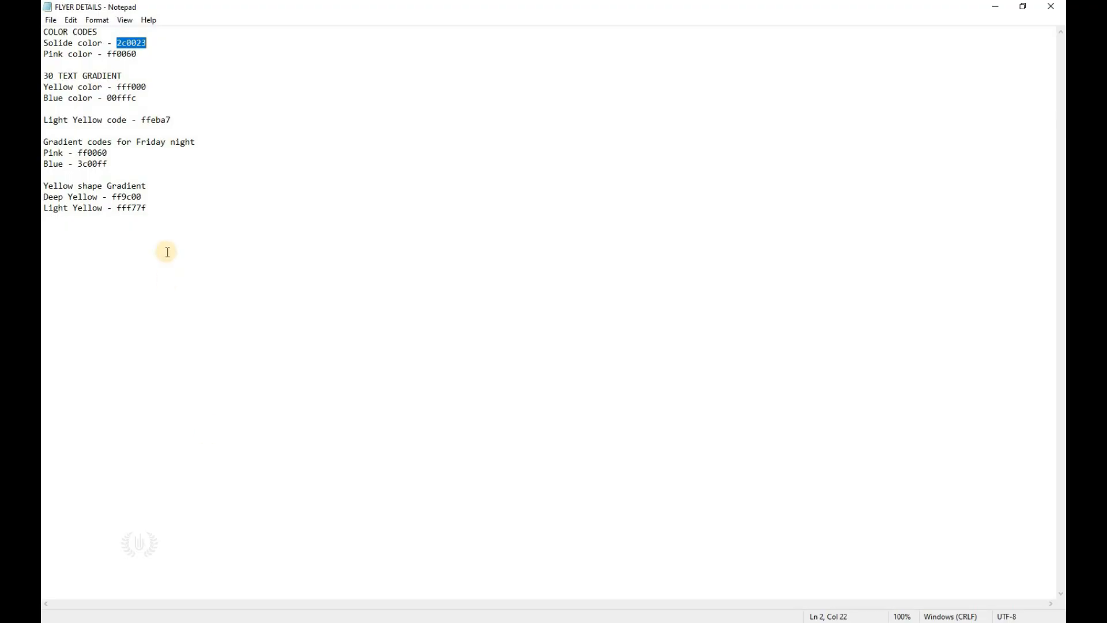
{"action": "right_click", "coordinate": [135, 56]}
{"action": "left_click", "coordinate": [156, 96]}
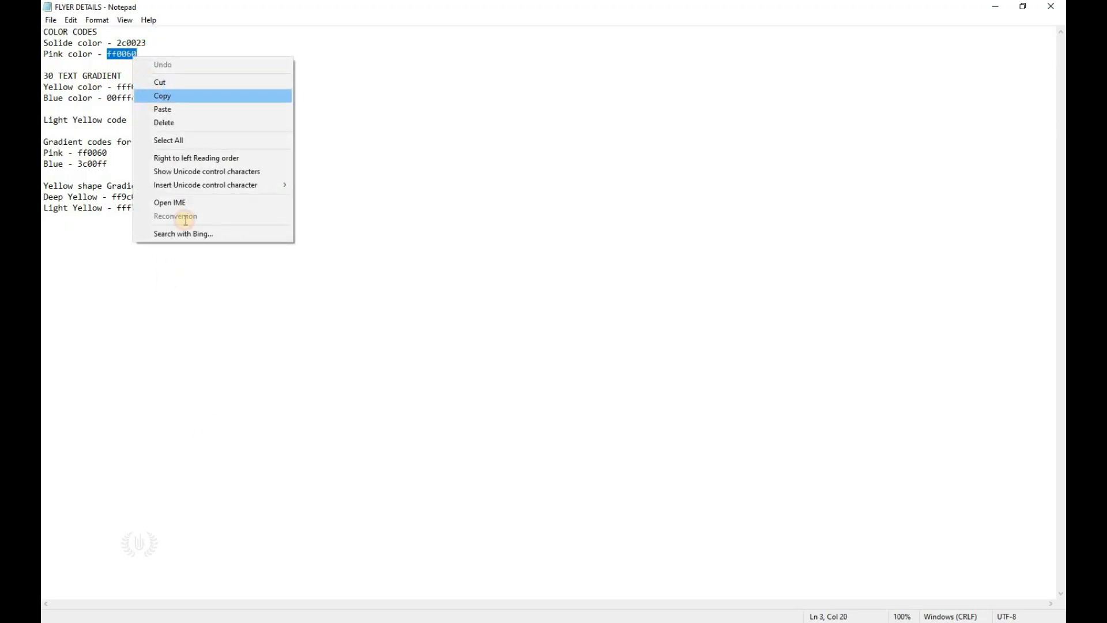
{"action": "key", "text": "alt+Tab"}
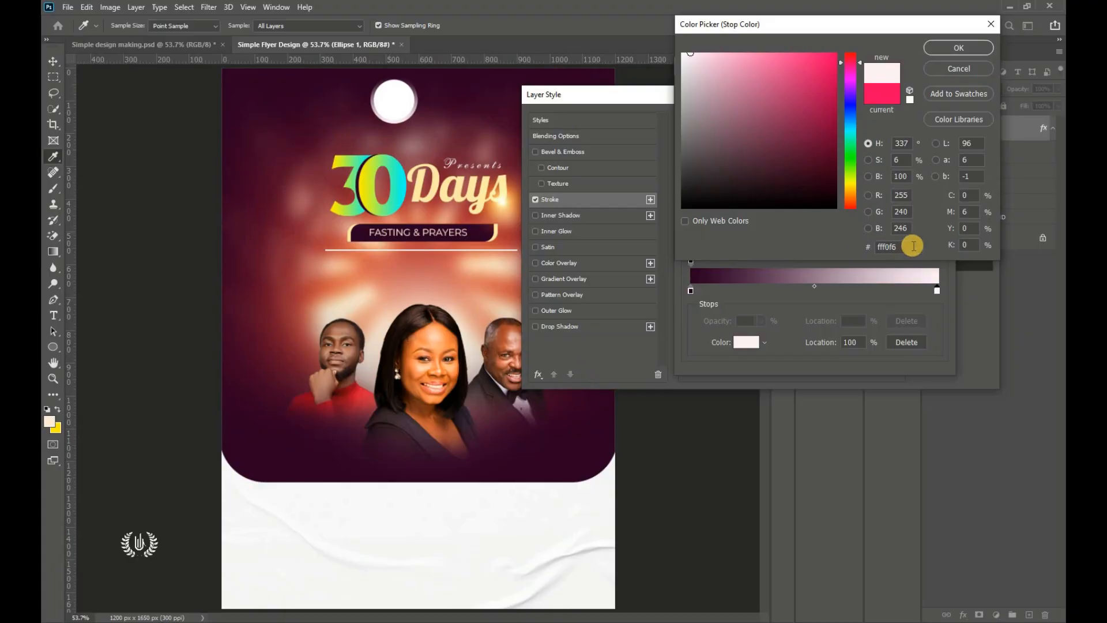
{"action": "left_click_drag", "start_coordinate": [914, 247], "coordinate": [868, 248]}
{"action": "right_click", "coordinate": [886, 254]}
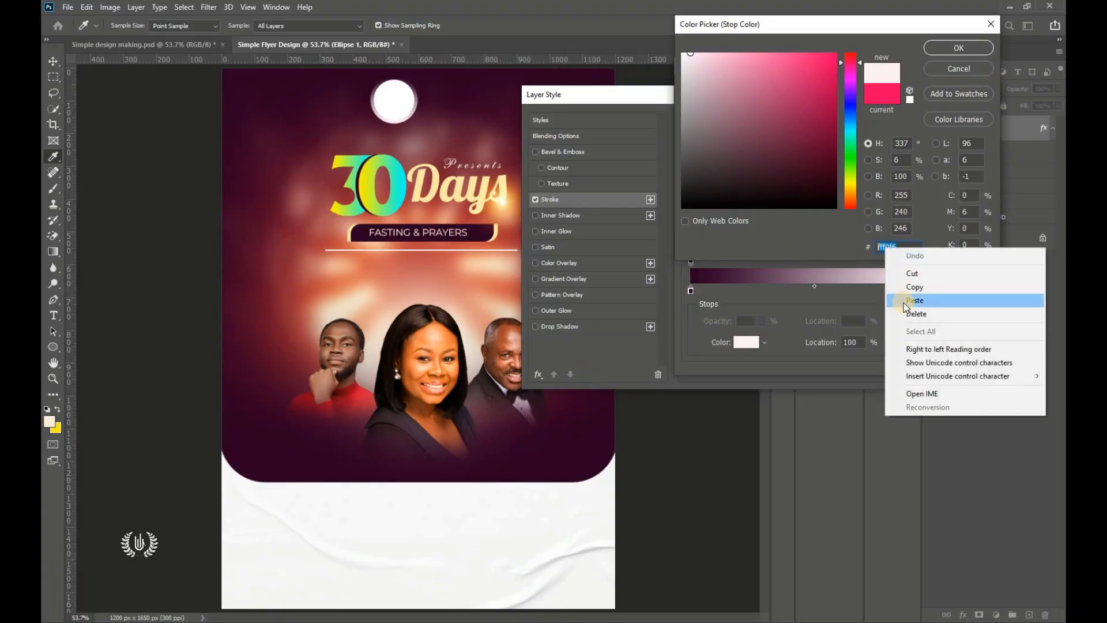
{"action": "left_click", "coordinate": [902, 299]}
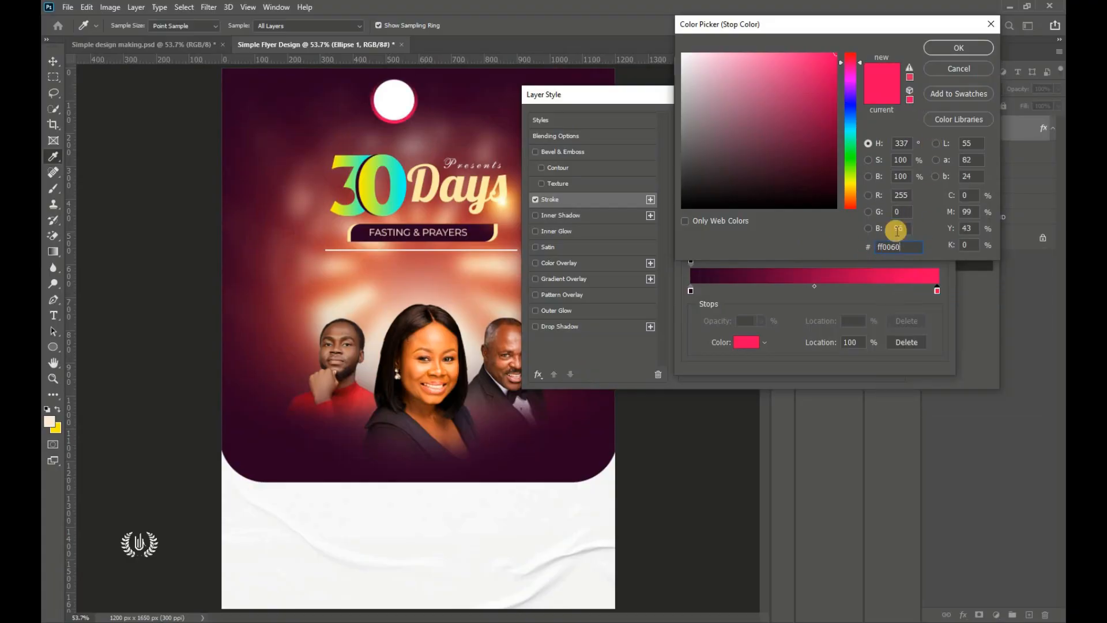
{"action": "left_click", "coordinate": [957, 47]}
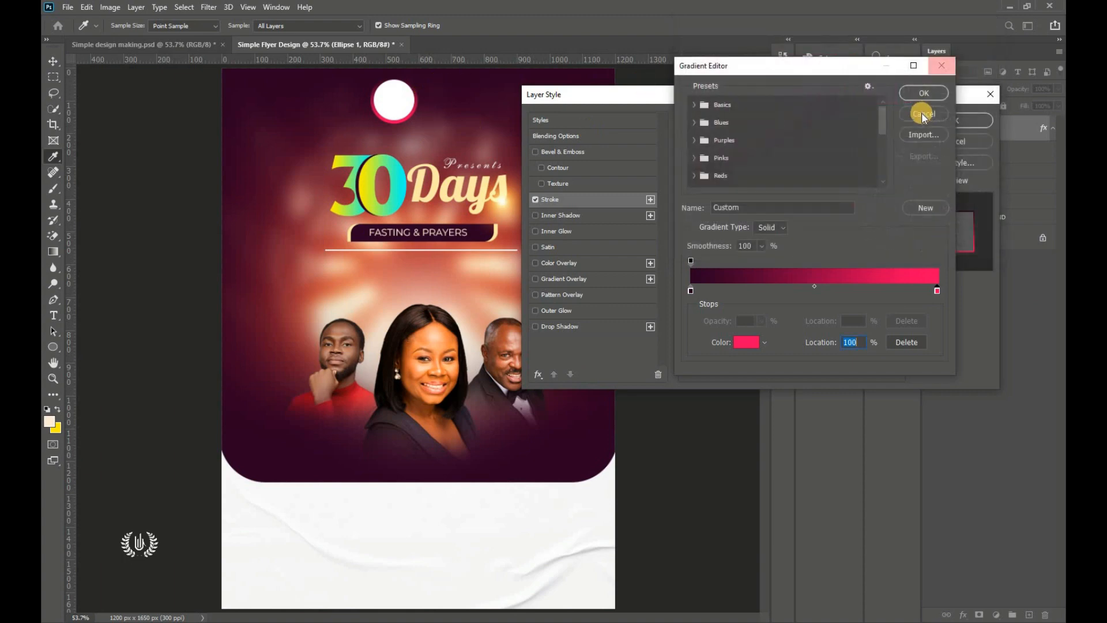
{"action": "left_click", "coordinate": [920, 90]}
{"action": "left_click_drag", "start_coordinate": [857, 94], "coordinate": [534, 163]}
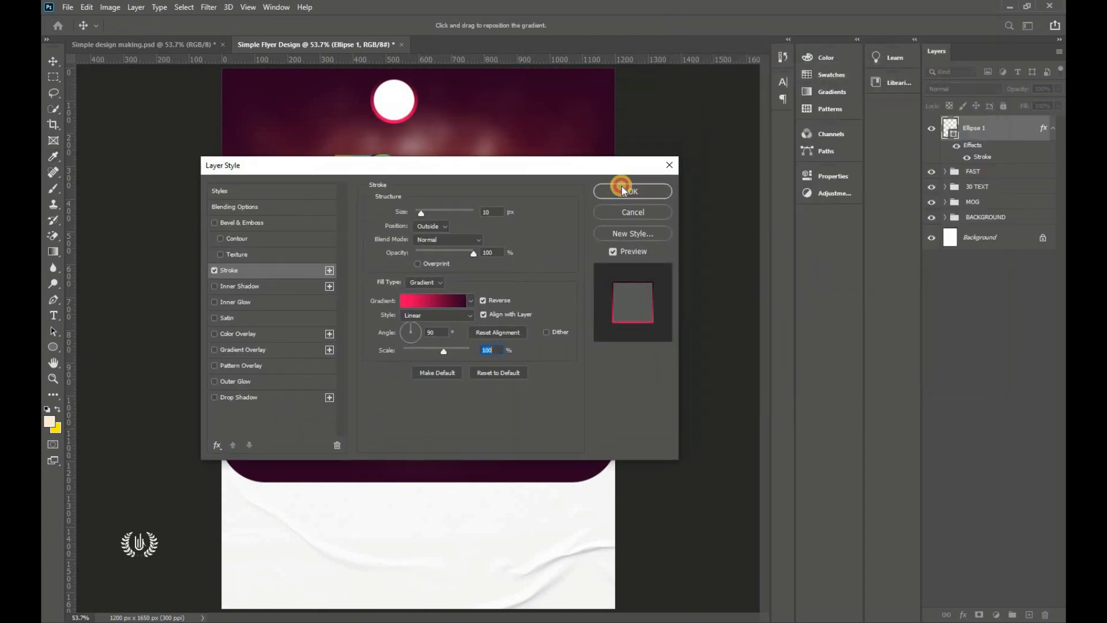
Step: Apply the gradient stroke and shrink the circle slightly with Free Transform
{"action": "left_click", "coordinate": [630, 189]}
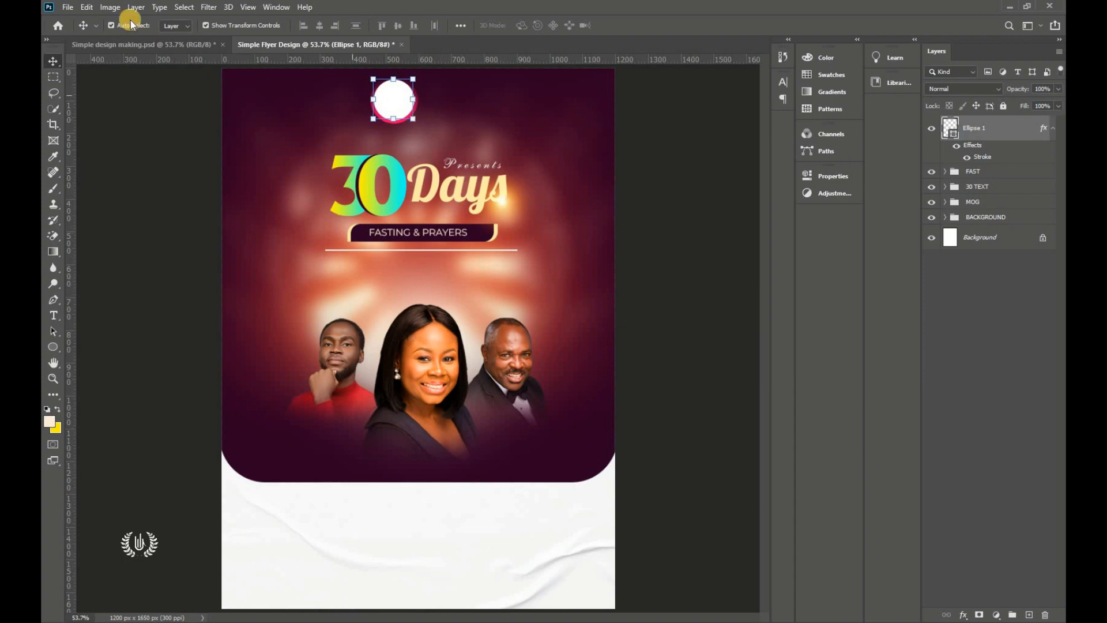
{"action": "left_click", "coordinate": [88, 7]}
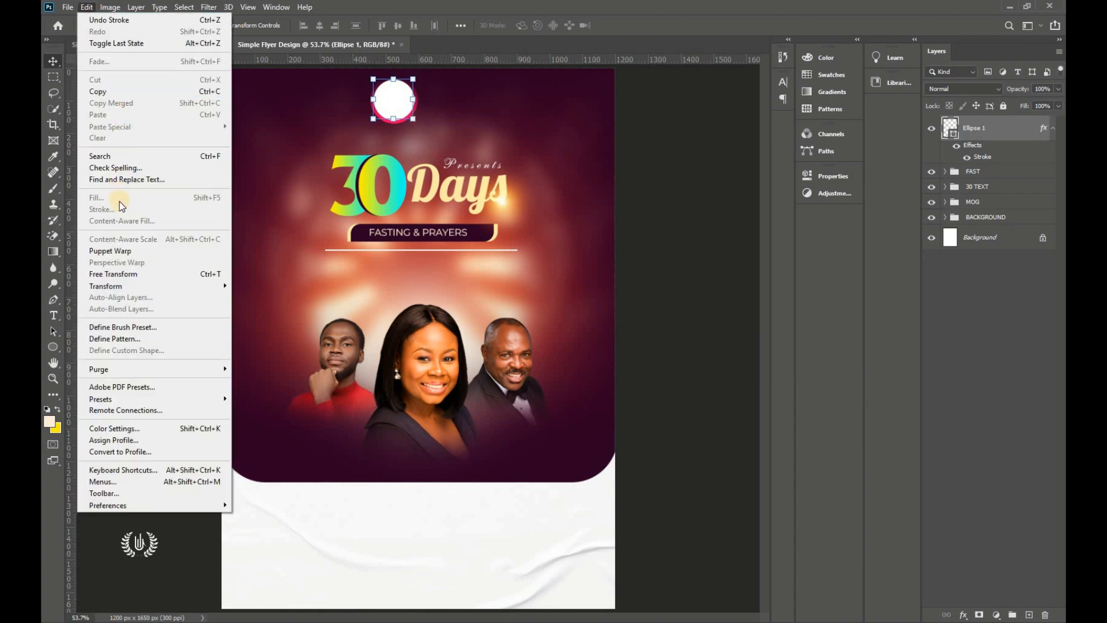
{"action": "left_click", "coordinate": [120, 274]}
{"action": "left_click_drag", "start_coordinate": [393, 119], "coordinate": [394, 113]}
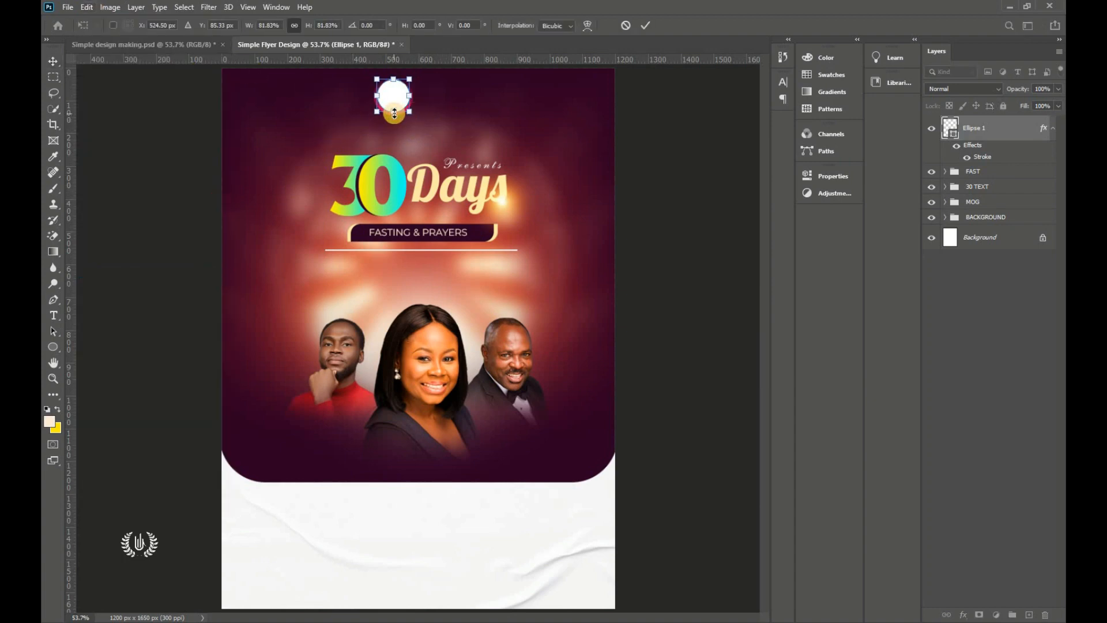
{"action": "left_click", "coordinate": [649, 25]}
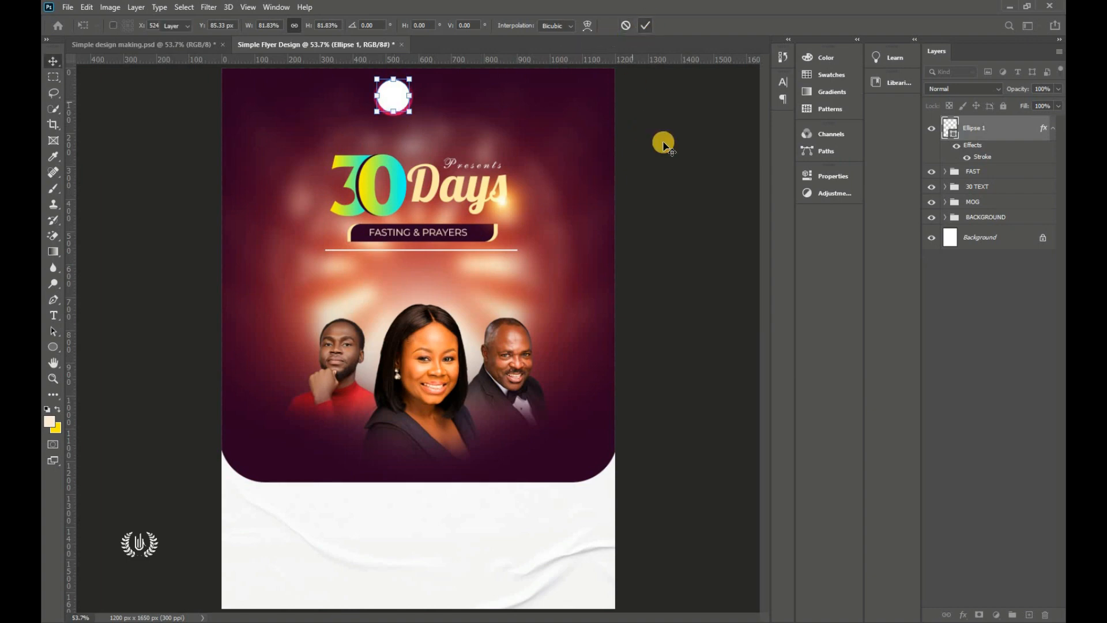
{"action": "left_click", "coordinate": [391, 96]}
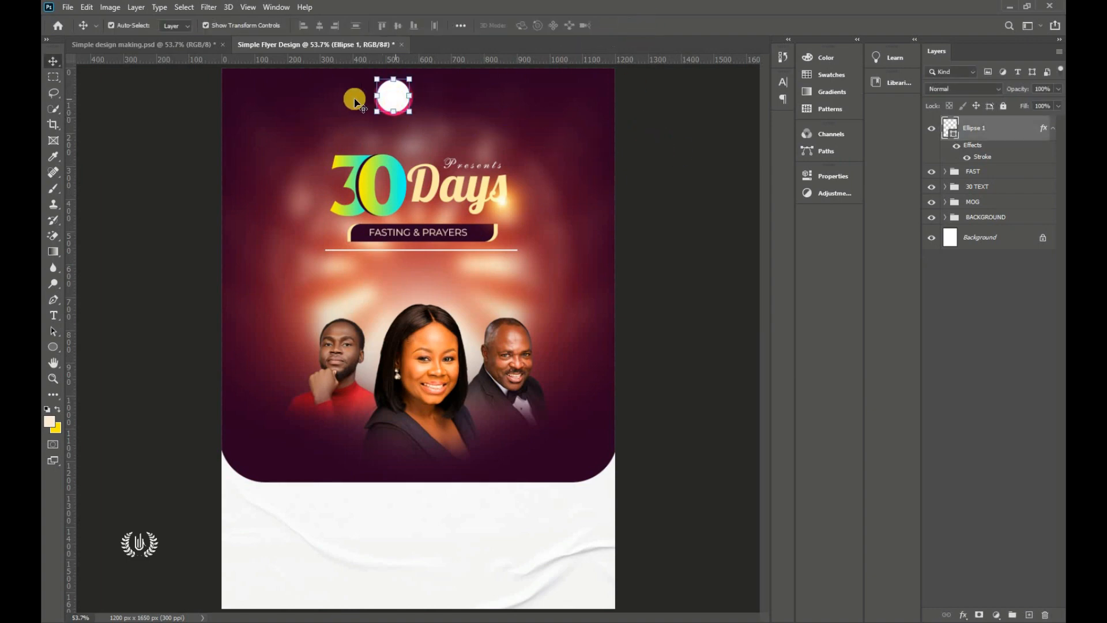
Step: Place the LOGO image at about 40.11% and move it onto the top circle
{"action": "left_click", "coordinate": [67, 7]}
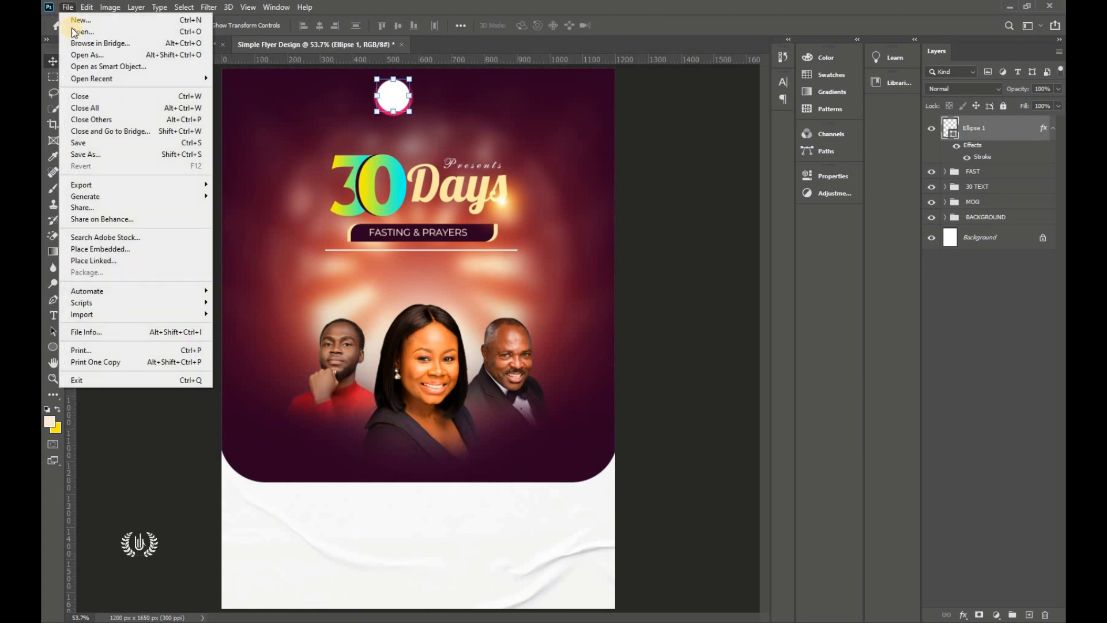
{"action": "left_click", "coordinate": [102, 246]}
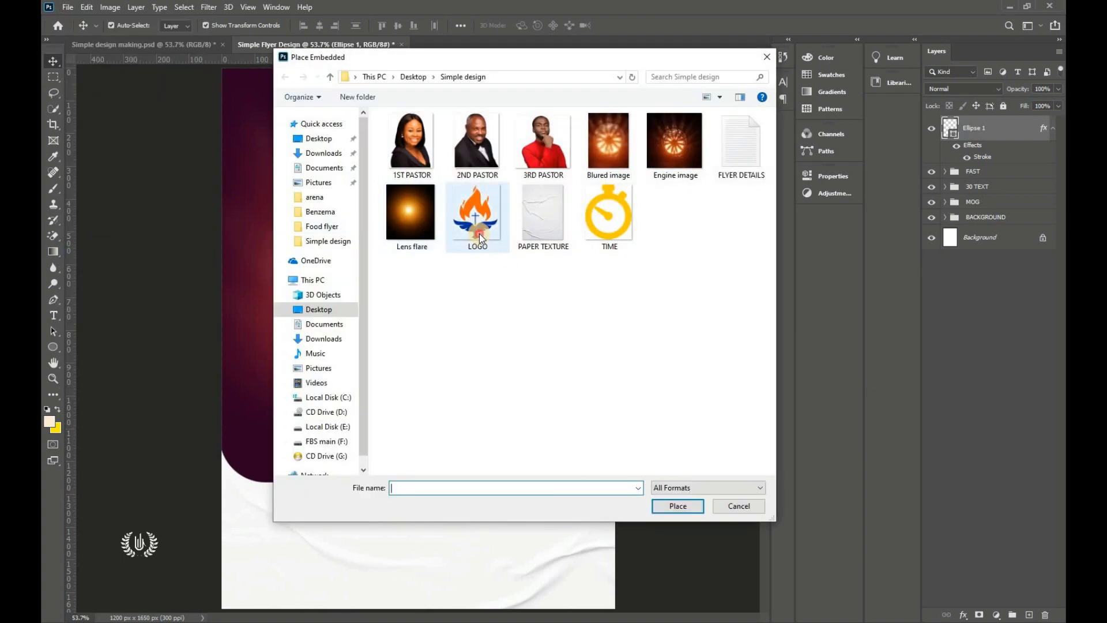
{"action": "left_click", "coordinate": [480, 234]}
{"action": "left_click", "coordinate": [678, 505]}
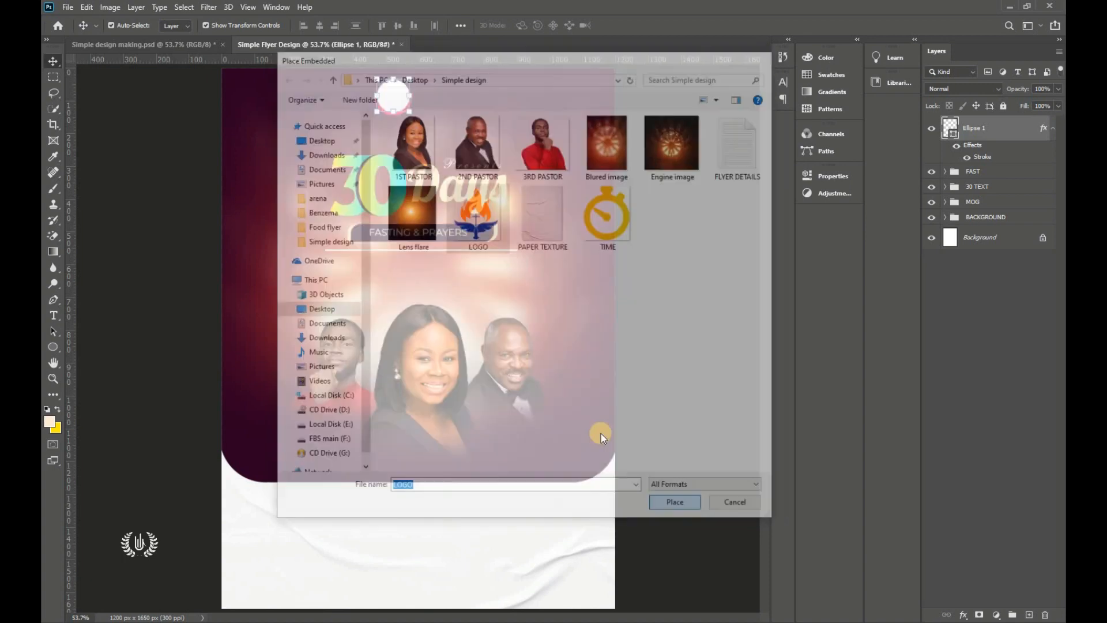
{"action": "left_click_drag", "start_coordinate": [414, 340], "coordinate": [405, 102]}
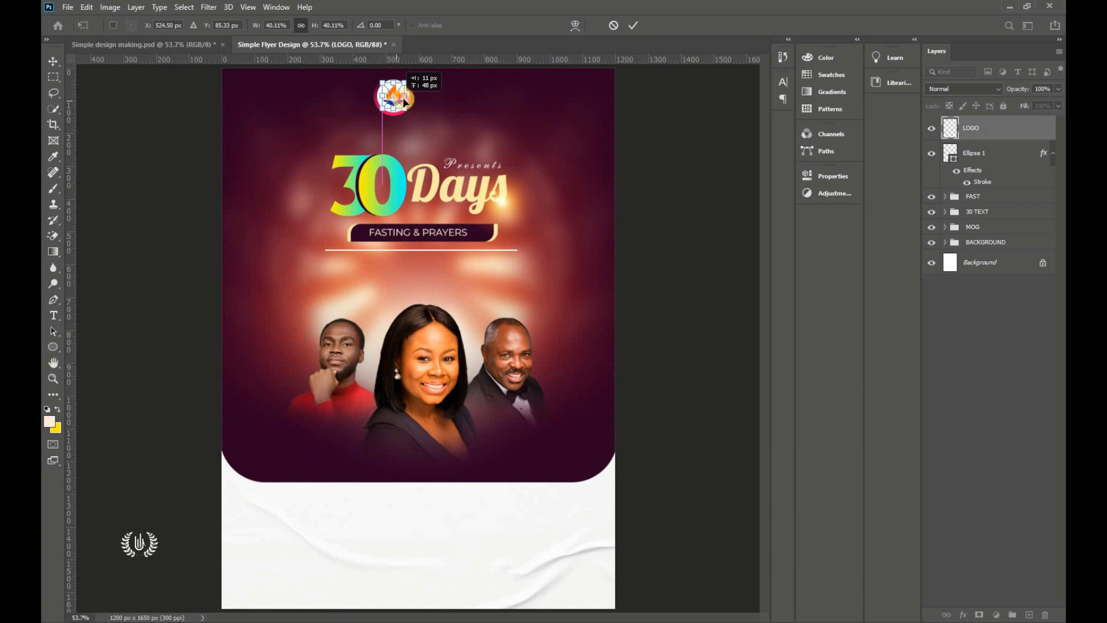
{"action": "left_click", "coordinate": [632, 26]}
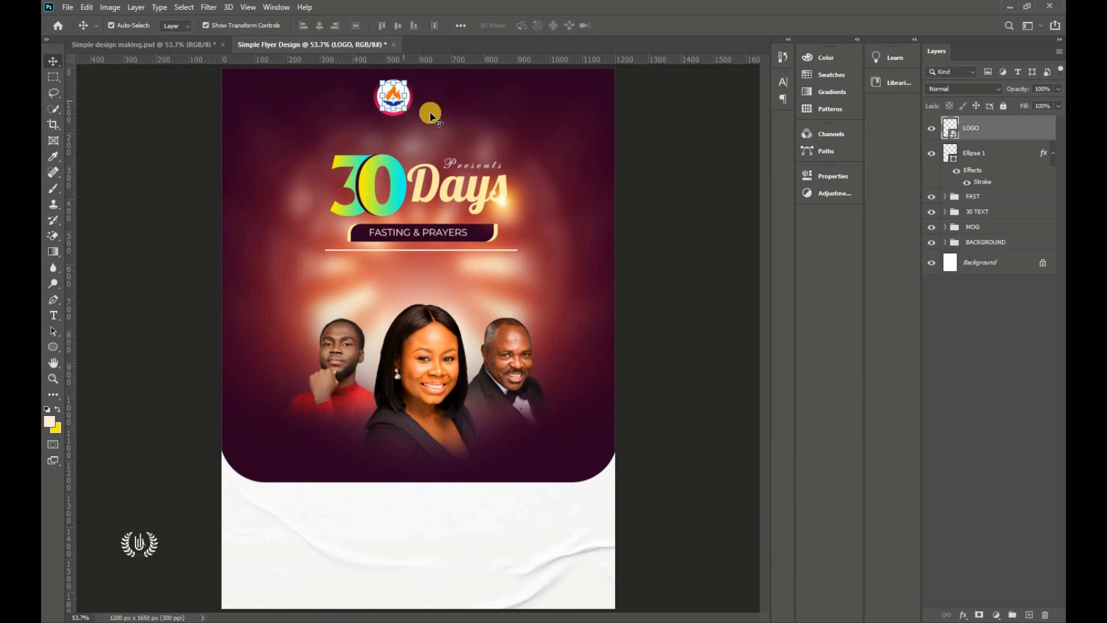
Step: Give the LOGO layer a Color Overlay in dark purple 2c0023 sampled from the panel
{"action": "left_click", "coordinate": [963, 614]}
{"action": "left_click", "coordinate": [978, 499]}
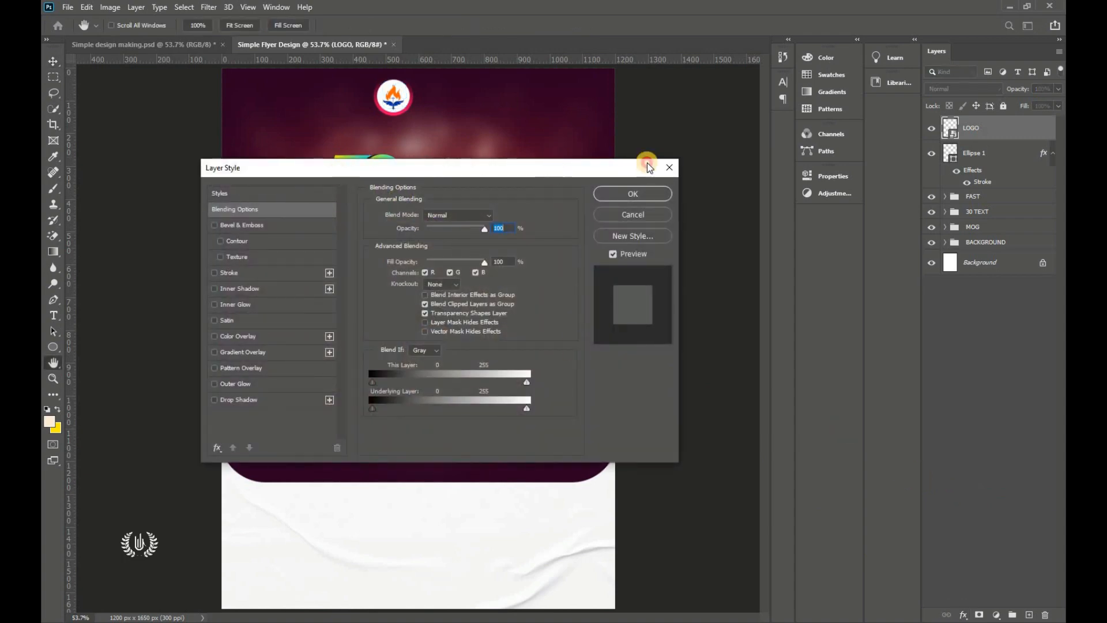
{"action": "left_click_drag", "start_coordinate": [647, 165], "coordinate": [973, 150]}
{"action": "left_click", "coordinate": [589, 323]}
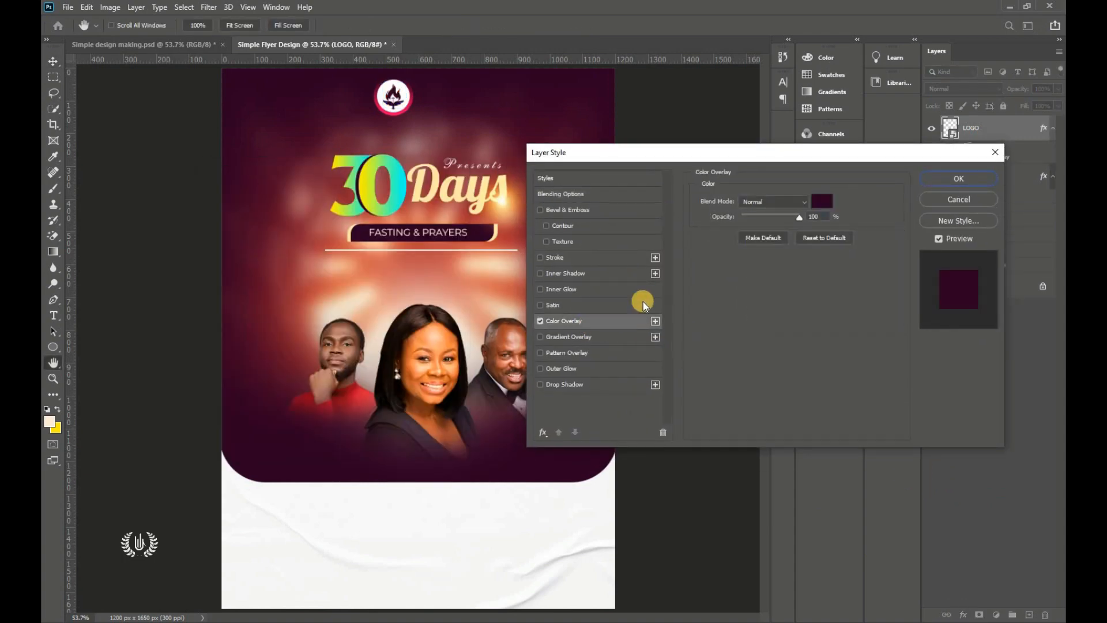
{"action": "left_click", "coordinate": [821, 201]}
{"action": "left_click_drag", "start_coordinate": [786, 156], "coordinate": [677, 132]}
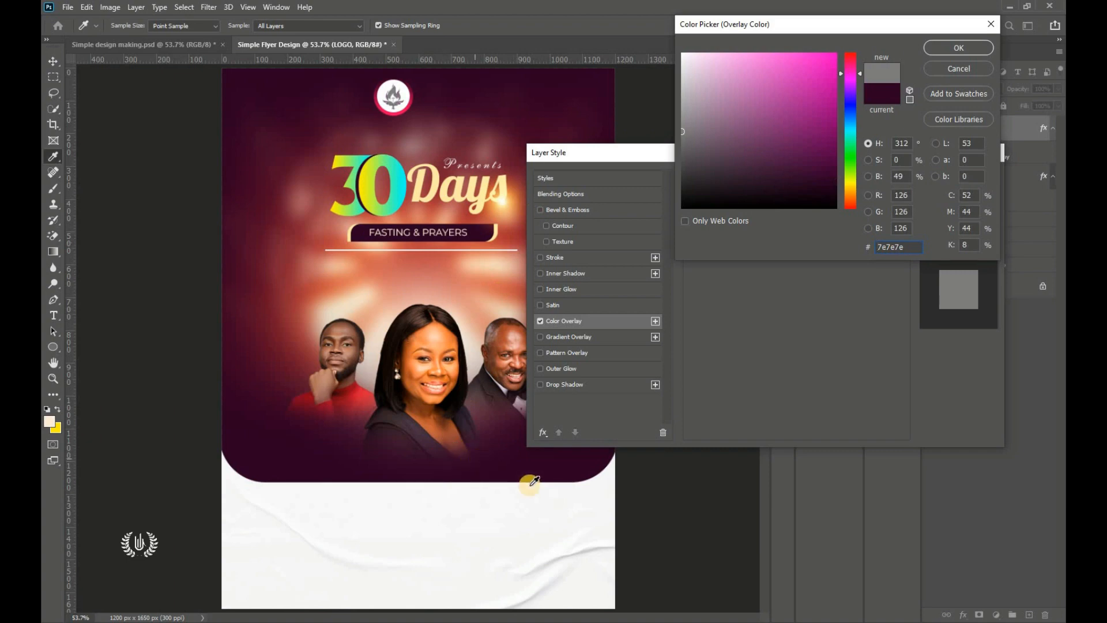
{"action": "left_click", "coordinate": [564, 471]}
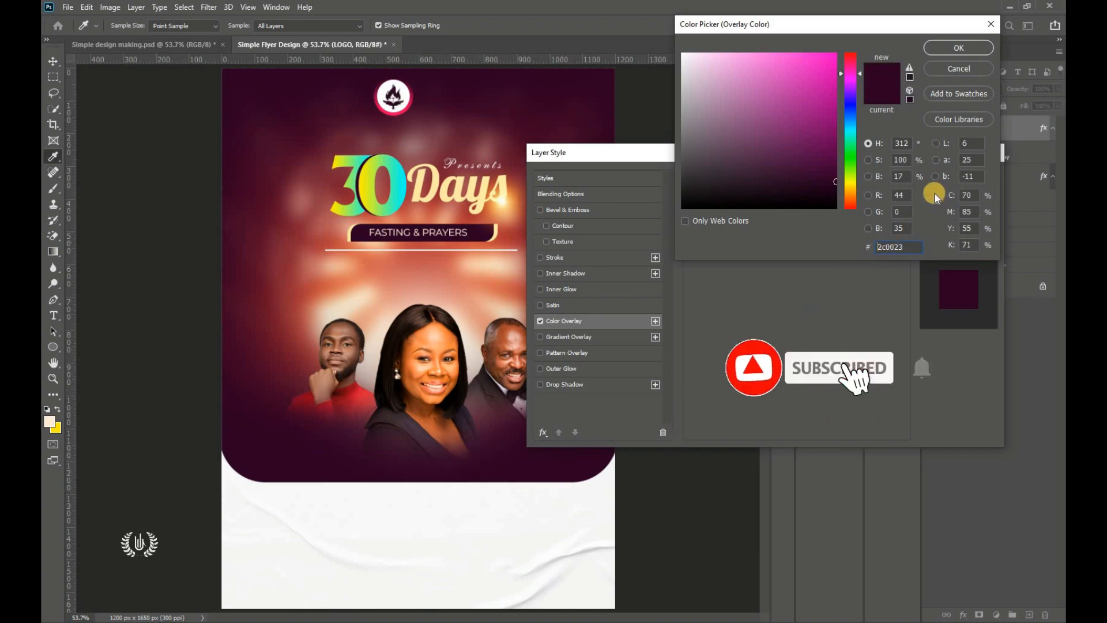
{"action": "left_click", "coordinate": [938, 57]}
{"action": "left_click_drag", "start_coordinate": [873, 158], "coordinate": [433, 228]}
{"action": "left_click", "coordinate": [519, 249]}
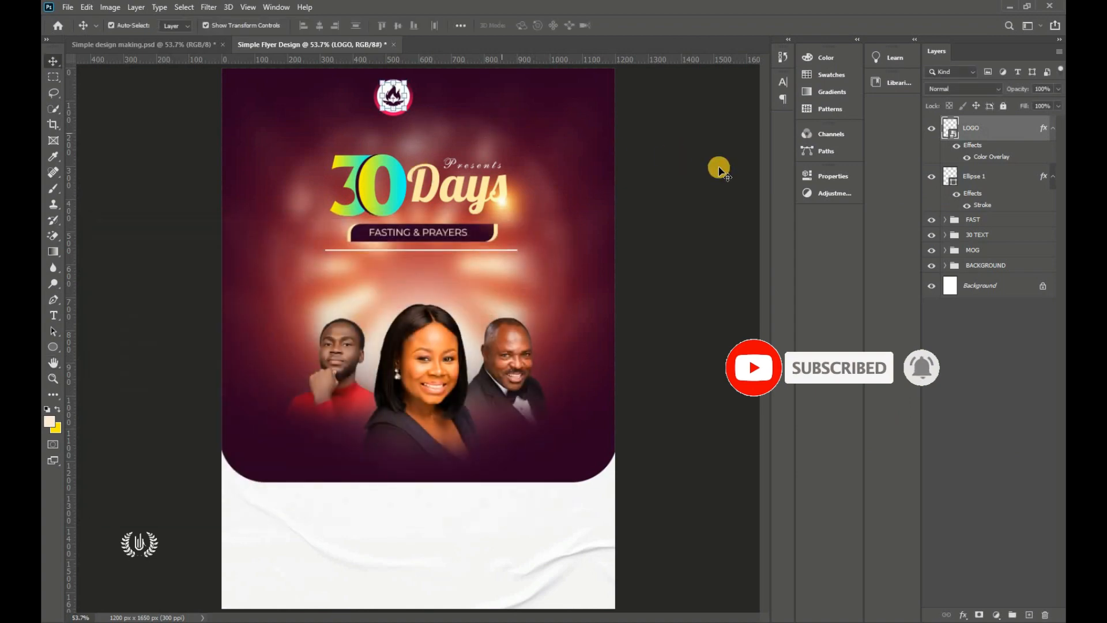
{"action": "left_click", "coordinate": [654, 164]}
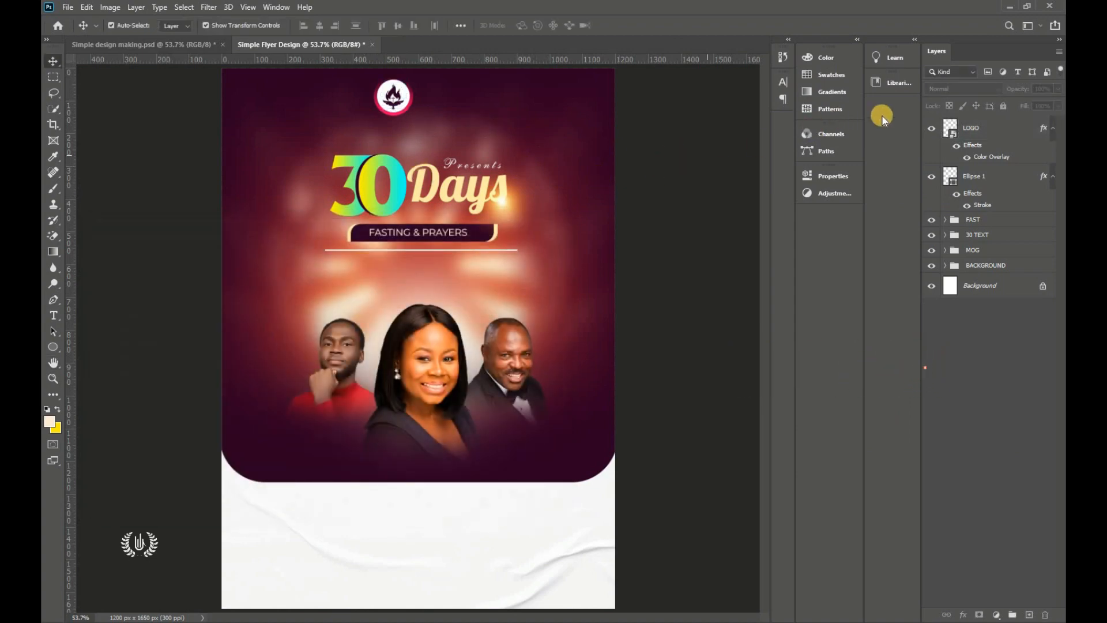
{"action": "left_click", "coordinate": [983, 128]}
Step: Draw a thin vertical rectangle line to the right of the logo
{"action": "left_click_drag", "start_coordinate": [53, 349], "coordinate": [97, 350]}
{"action": "scroll", "coordinate": [536, 68], "scroll_direction": "up", "scroll_amount": 5}
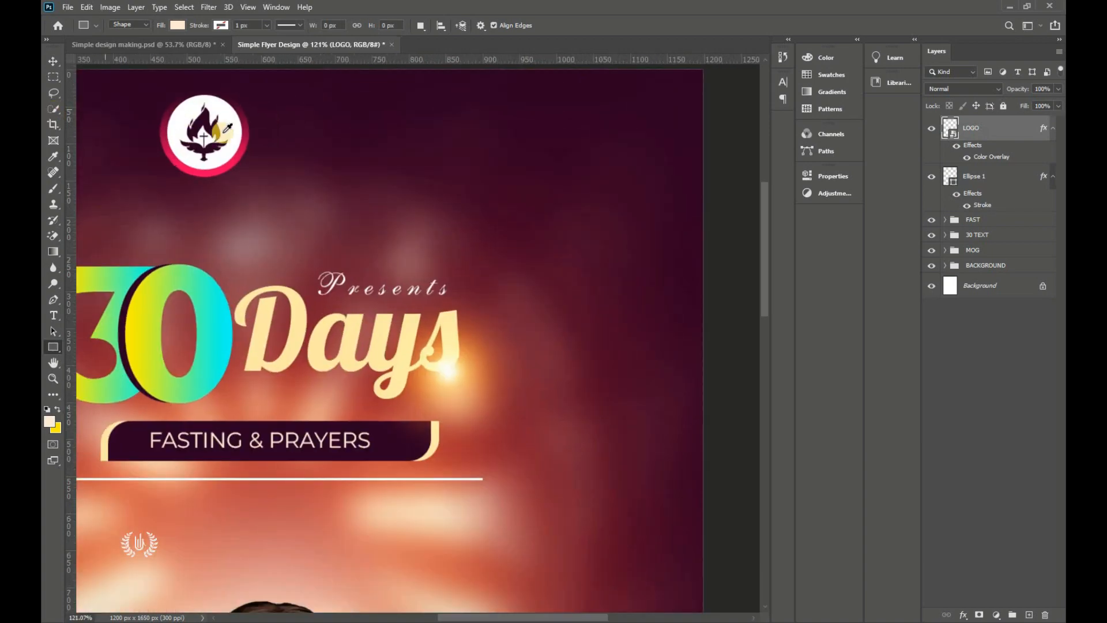
{"action": "scroll", "coordinate": [213, 100], "scroll_direction": "up", "scroll_amount": 2}
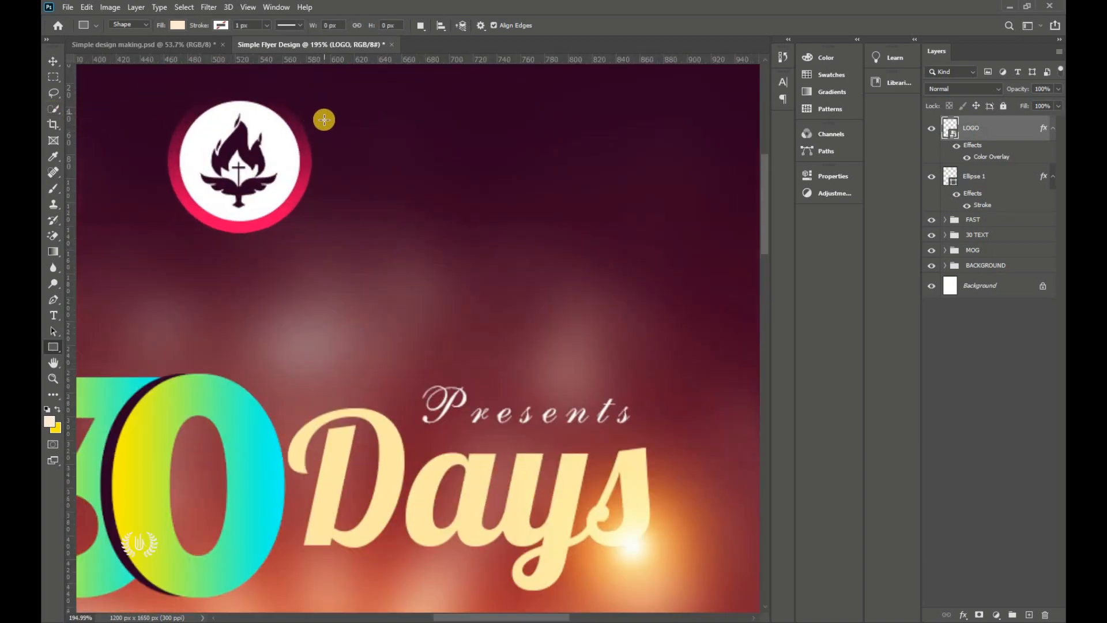
{"action": "left_click_drag", "start_coordinate": [331, 122], "coordinate": [330, 198]}
Step: Give the 2 × 64 px divider line Rectangle 4 a cream ffebd7 fill and nudge it left
{"action": "left_click", "coordinate": [53, 61]}
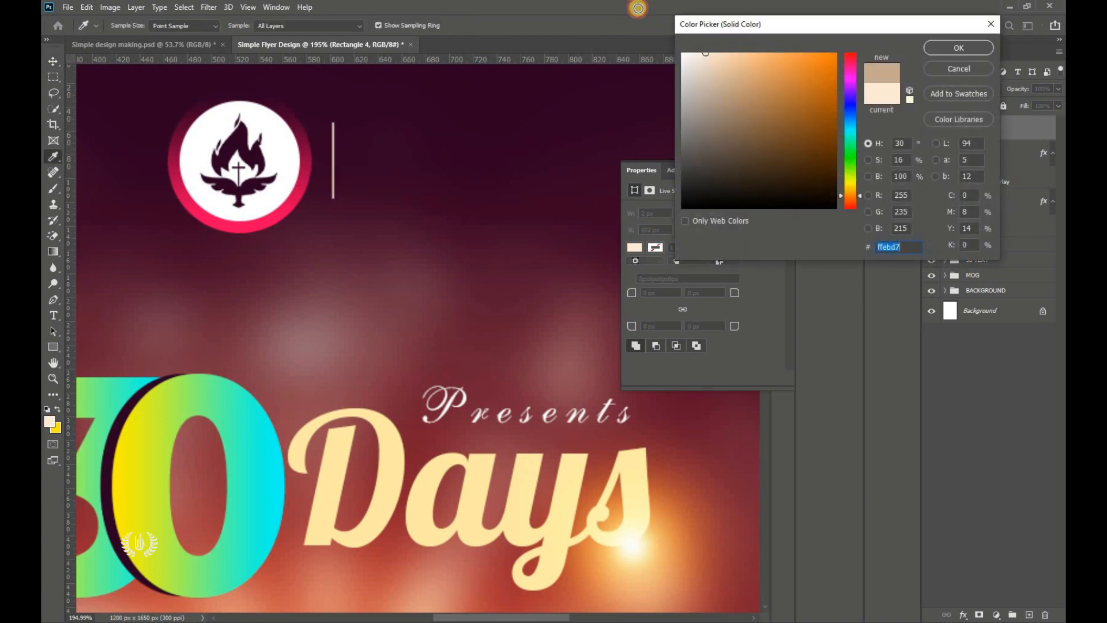
{"action": "left_click", "coordinate": [950, 50]}
{"action": "key", "text": "Left"}
{"action": "key", "text": "Left"}
{"action": "key", "text": "Left"}
{"action": "key", "text": "Left"}
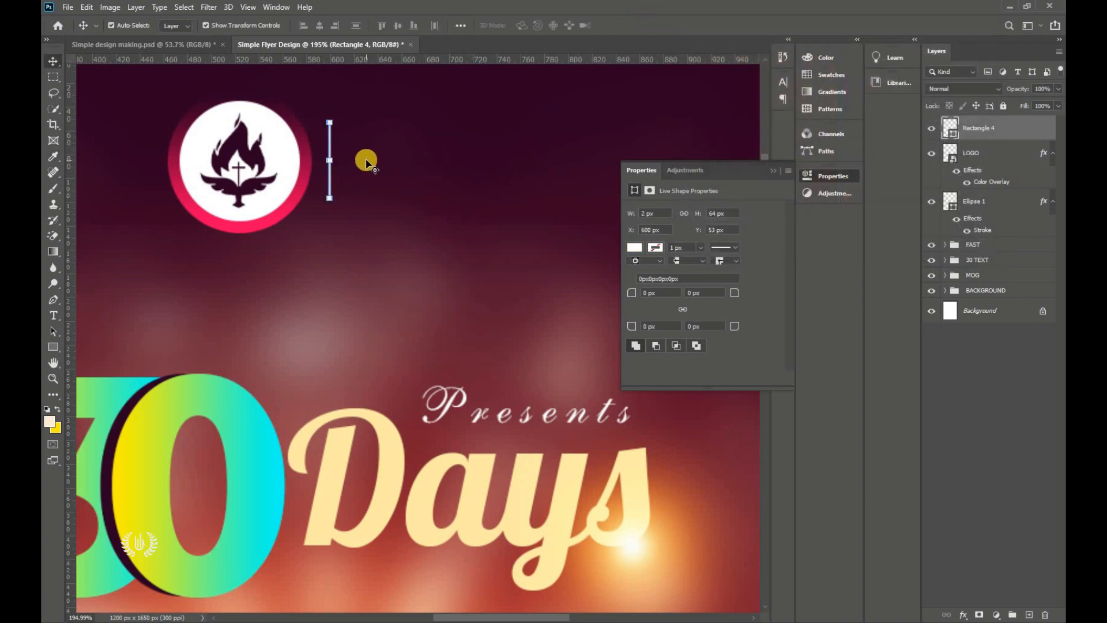
{"action": "left_click", "coordinate": [775, 171]}
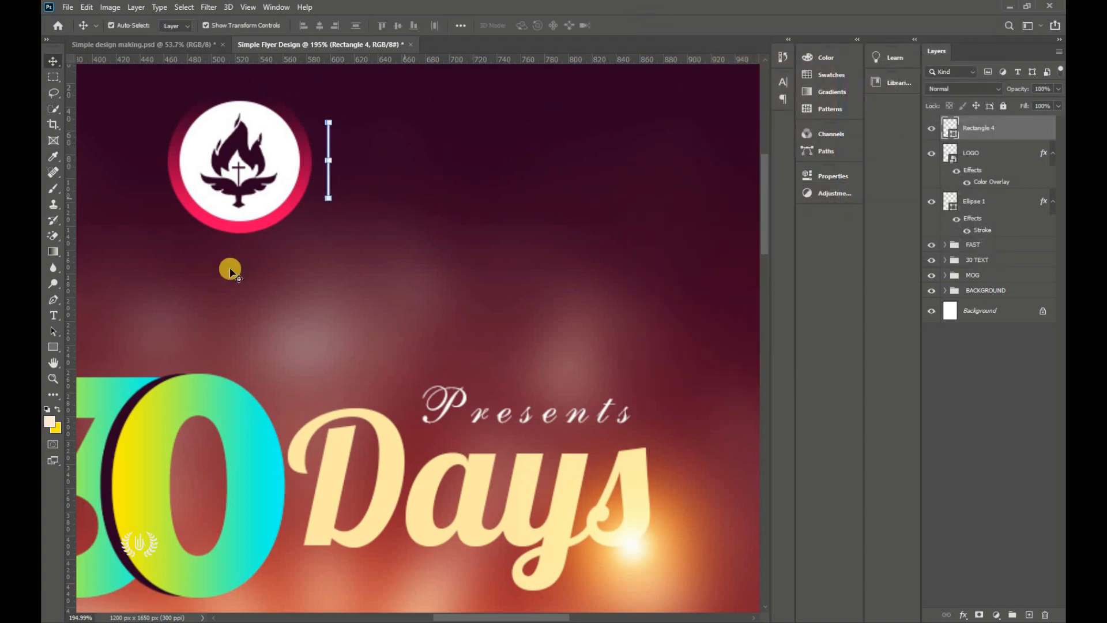
{"action": "scroll", "coordinate": [425, 328], "scroll_direction": "up", "scroll_amount": 2}
{"action": "left_click_drag", "start_coordinate": [52, 321], "coordinate": [94, 316]}
Step: Start a text layer beside the divider in Montserrat Medium with 0 tracking
{"action": "left_click", "coordinate": [417, 218]}
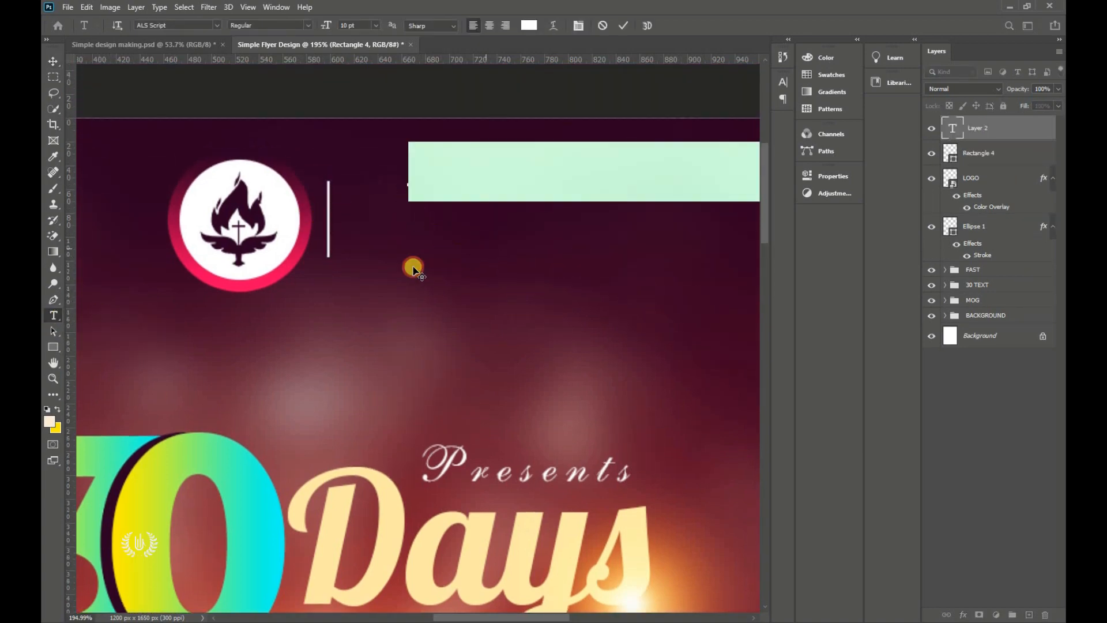
{"action": "left_click", "coordinate": [780, 84]}
{"action": "left_click_drag", "start_coordinate": [744, 125], "coordinate": [668, 122]}
{"action": "type", "text": "0"}
{"action": "key", "text": "Return"}
{"action": "left_click", "coordinate": [754, 81]}
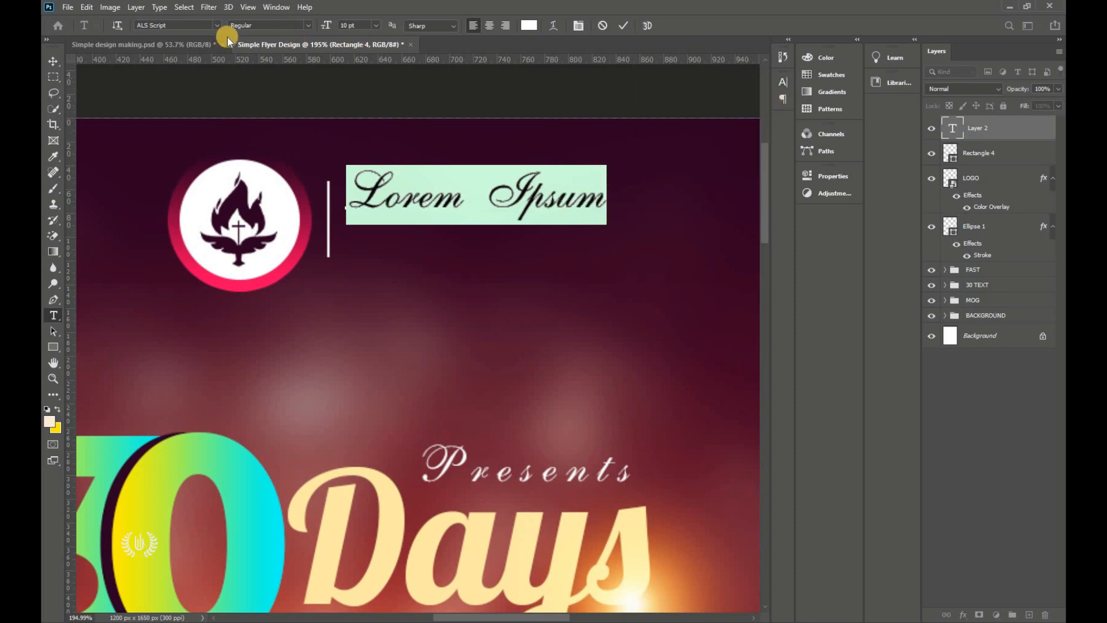
{"action": "left_click", "coordinate": [217, 25]}
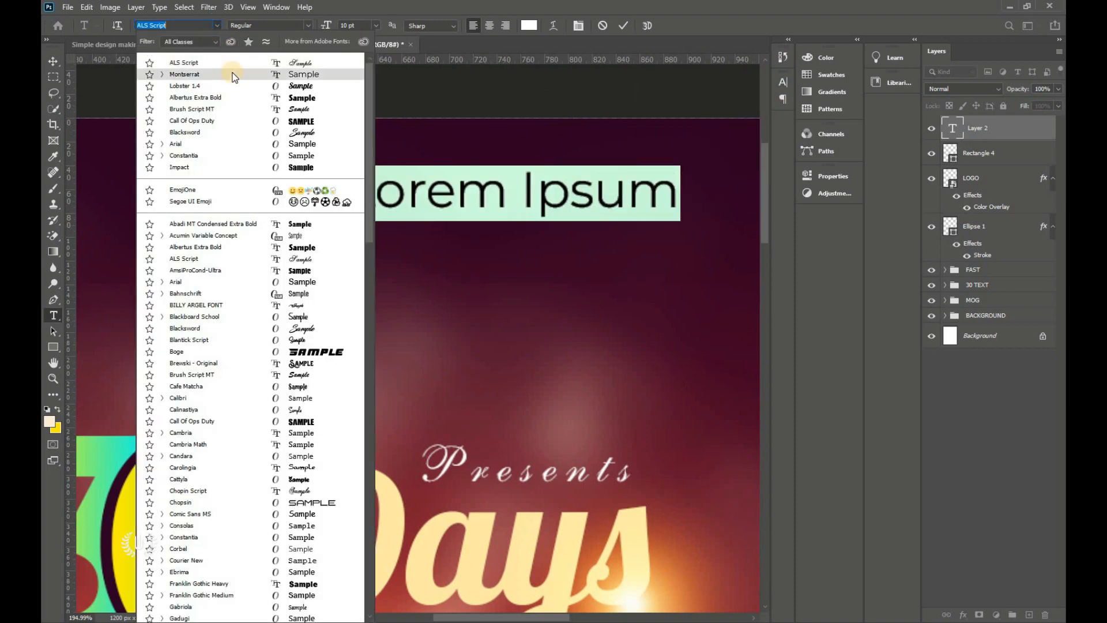
{"action": "left_click", "coordinate": [233, 75]}
{"action": "left_click", "coordinate": [310, 26]}
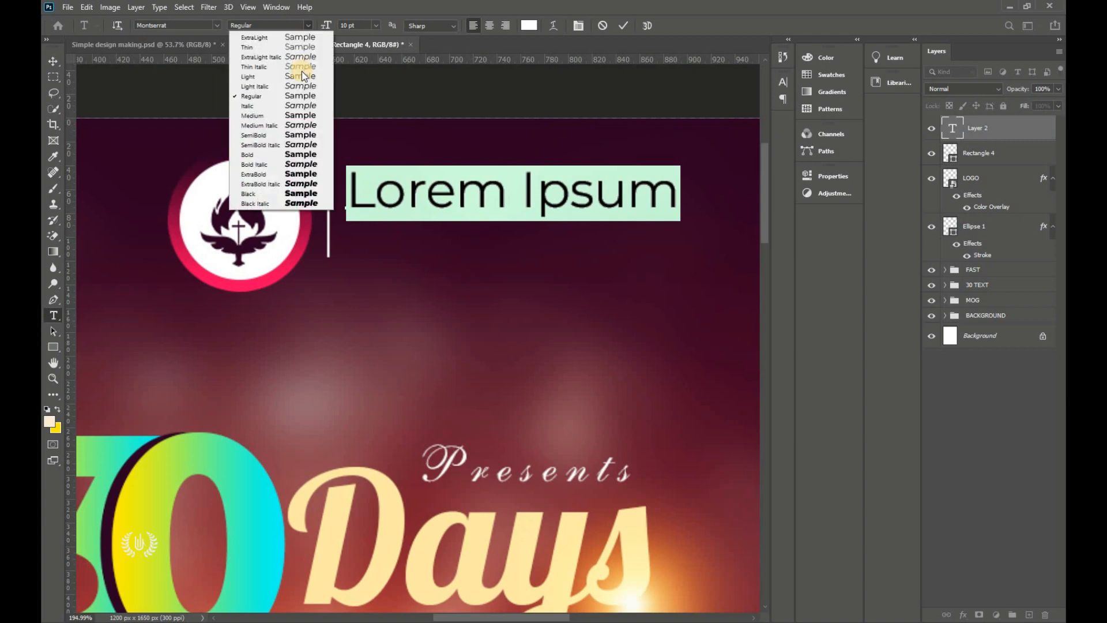
{"action": "left_click", "coordinate": [298, 116]}
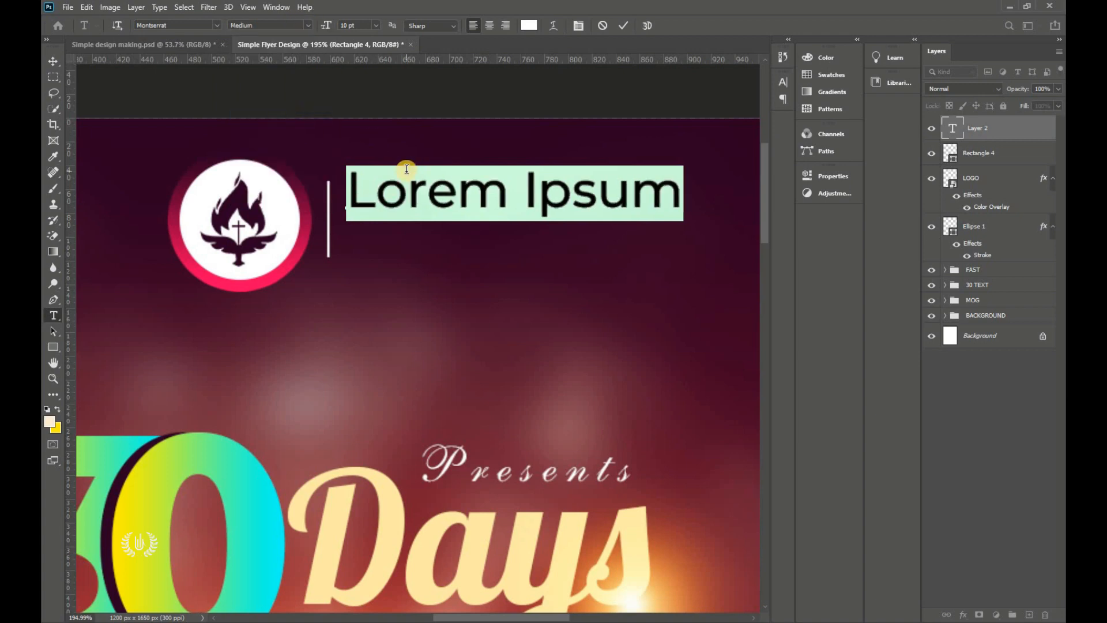
Step: Type STRONG TOWER, set it to 7 pt, and commit the text
{"action": "type", "text": "ST"}
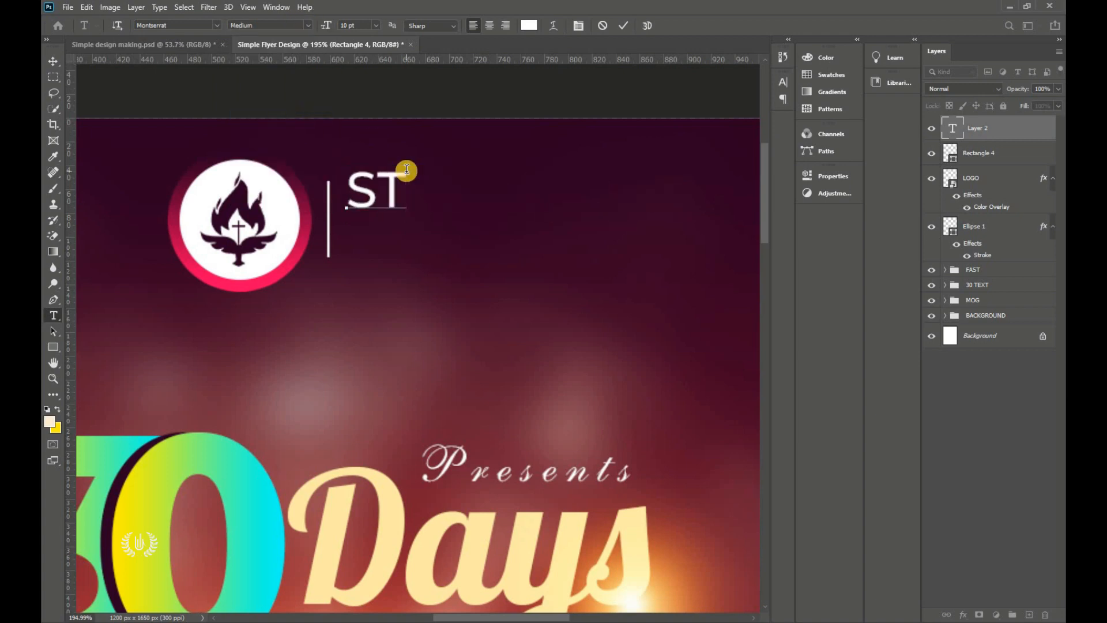
{"action": "type", "text": "RONG TOWE"}
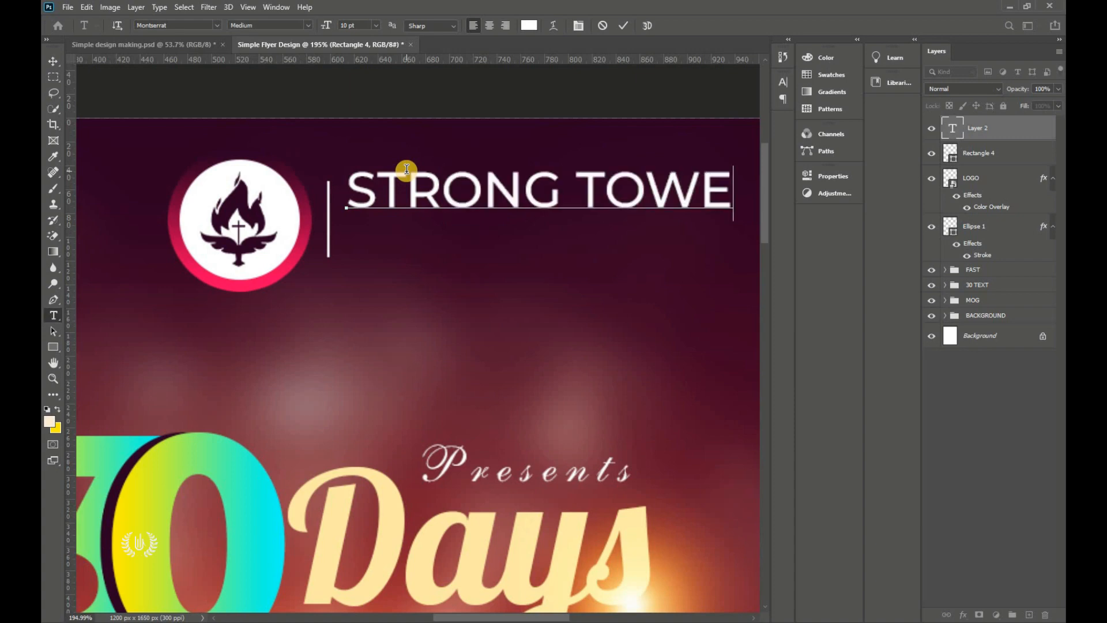
{"action": "type", "text": "R"}
{"action": "scroll", "coordinate": [288, 251], "scroll_direction": "down", "scroll_amount": 1}
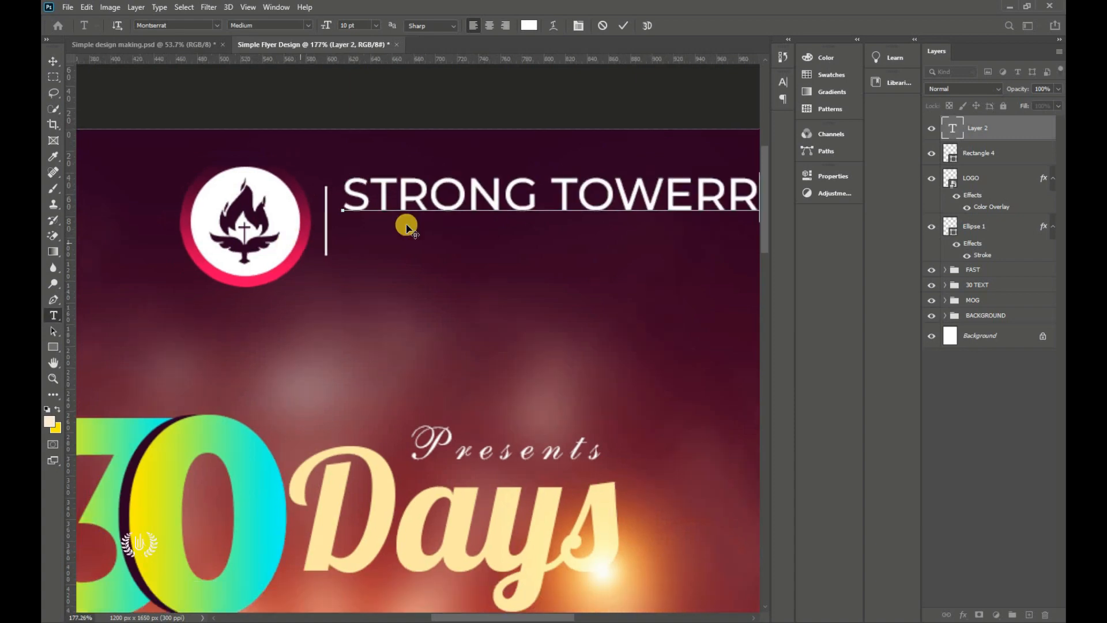
{"action": "key", "text": "BackSpace"}
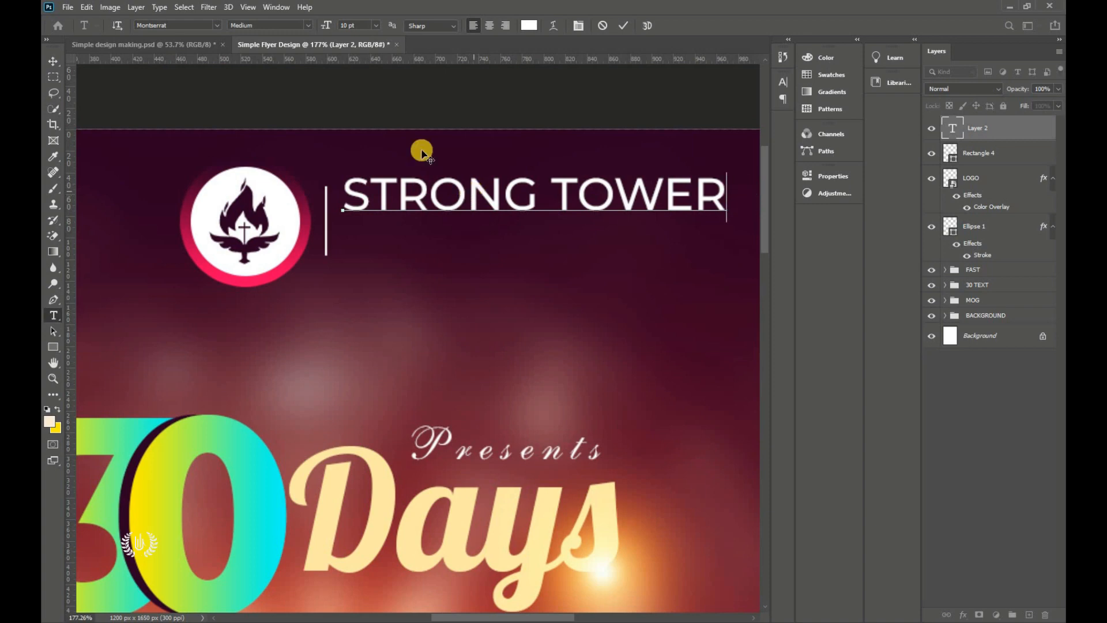
{"action": "key", "text": "ctrl+a"}
{"action": "left_click", "coordinate": [362, 26]}
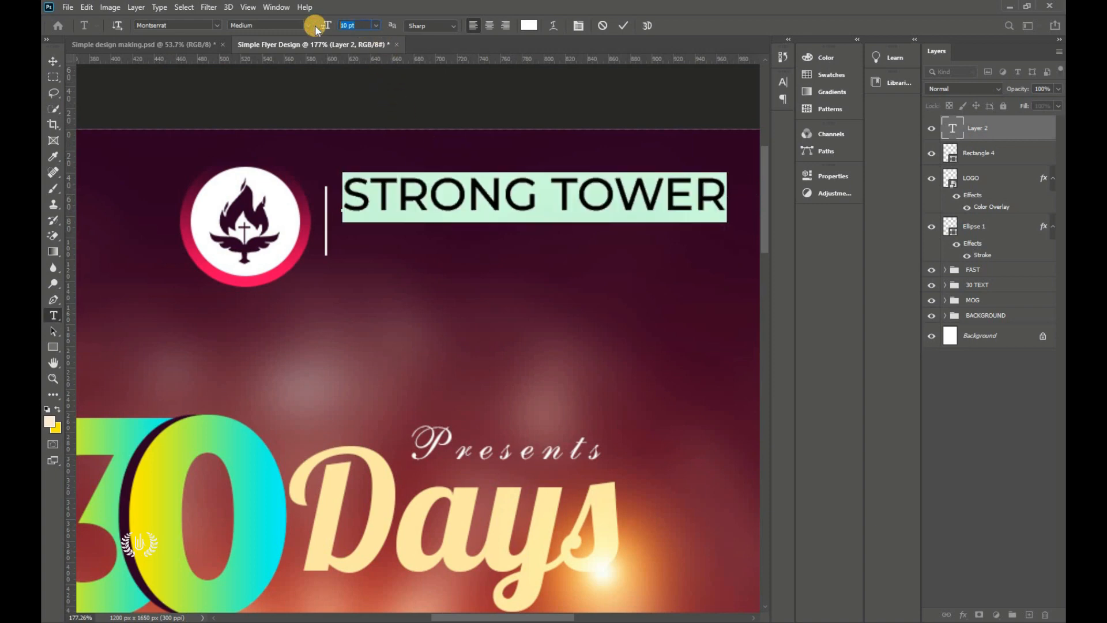
{"action": "type", "text": "8"}
{"action": "key", "text": "Return"}
{"action": "left_click", "coordinate": [310, 26]}
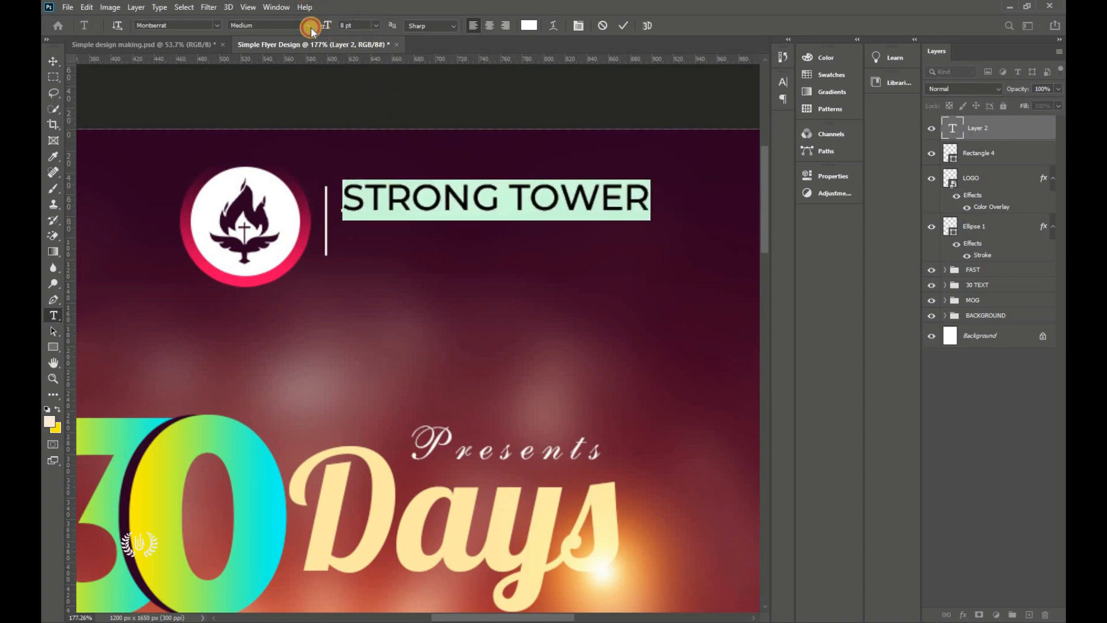
{"action": "type", "text": "7"}
{"action": "key", "text": "Return"}
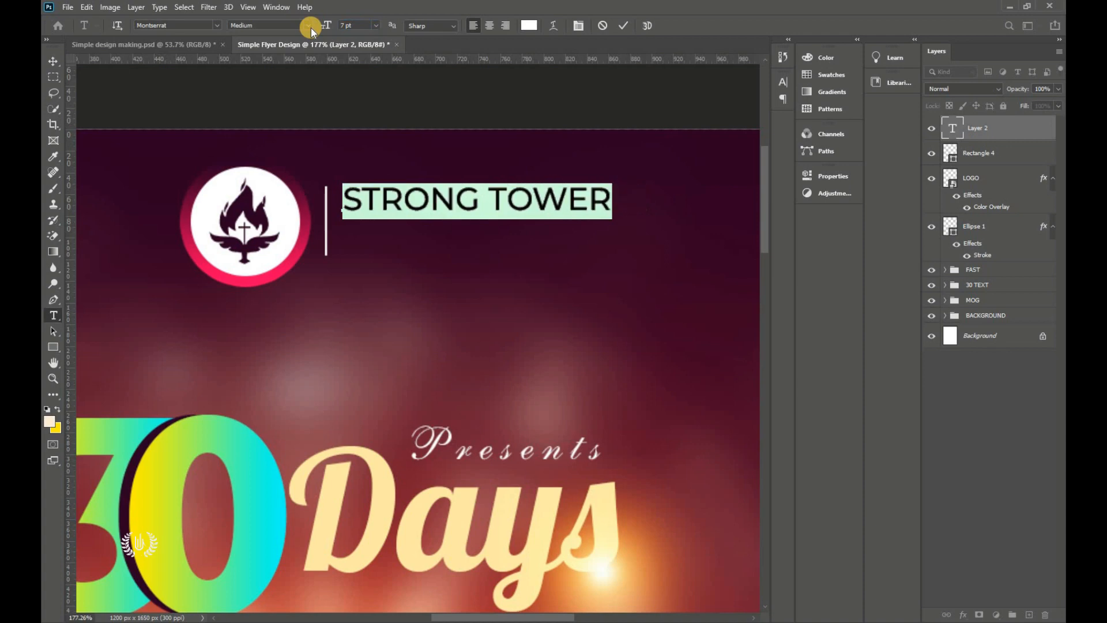
{"action": "left_click", "coordinate": [623, 26]}
{"action": "left_click", "coordinate": [391, 250]}
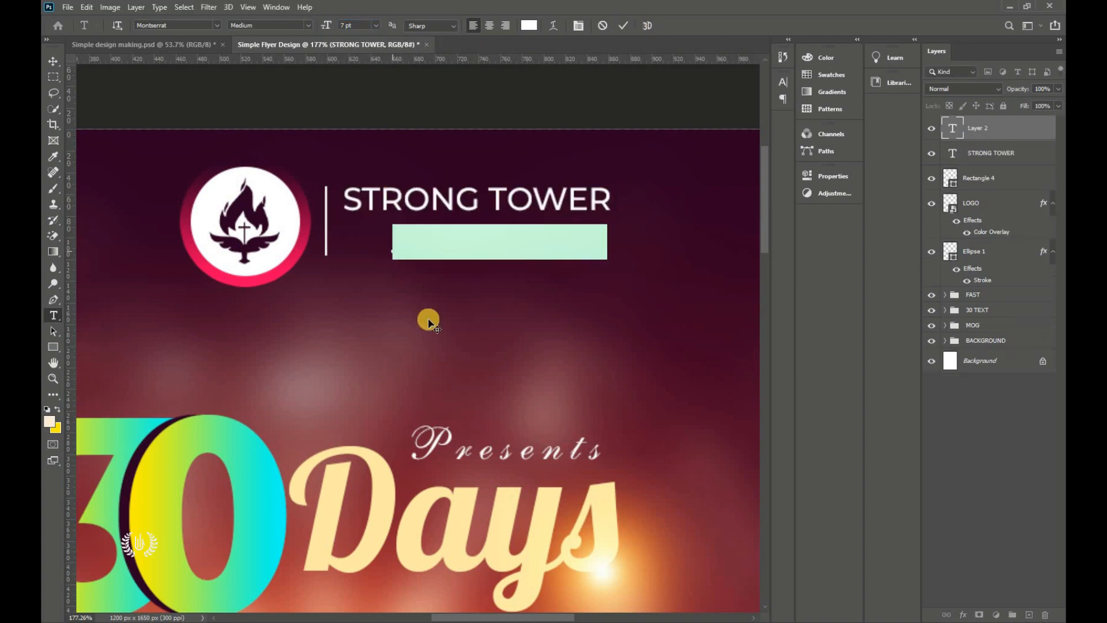
Step: Add 'PRAYER MINS.' in Montserrat Light Italic 5 pt under STRONG TOWER, then lower STRONG TOWER slightly
{"action": "left_click_drag", "start_coordinate": [427, 316], "coordinate": [397, 318]}
{"action": "left_click", "coordinate": [309, 26]}
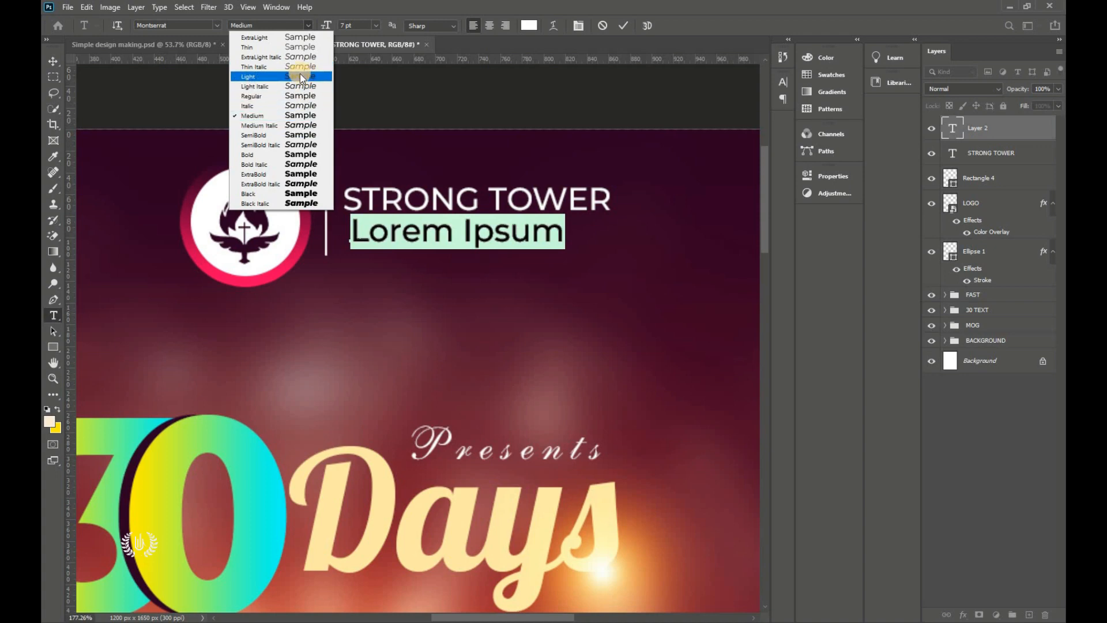
{"action": "left_click", "coordinate": [302, 85]}
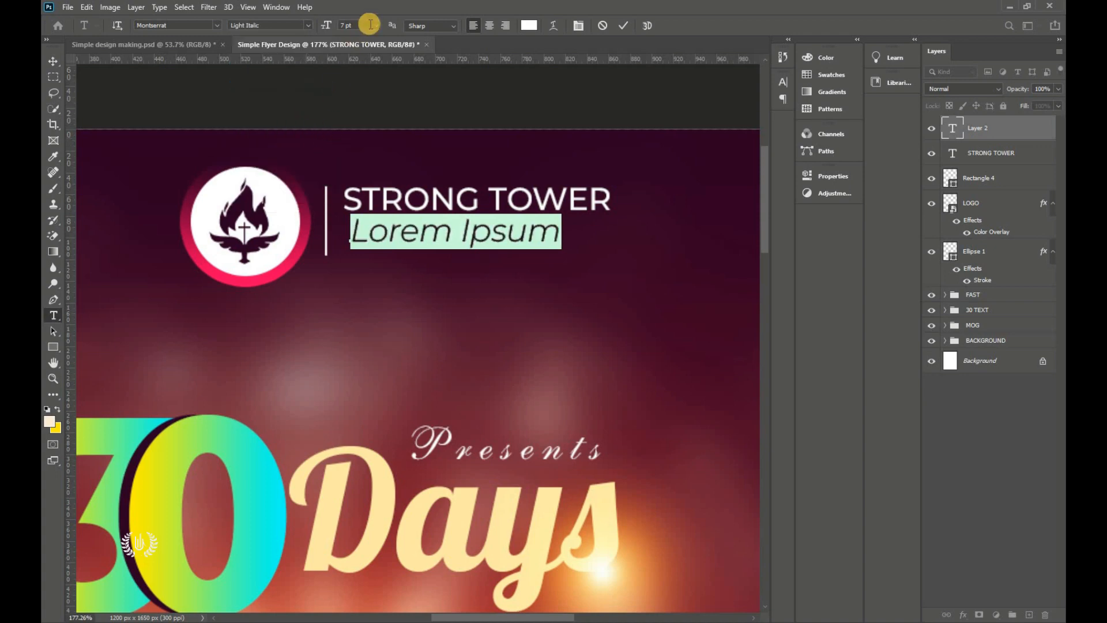
{"action": "left_click", "coordinate": [369, 25]}
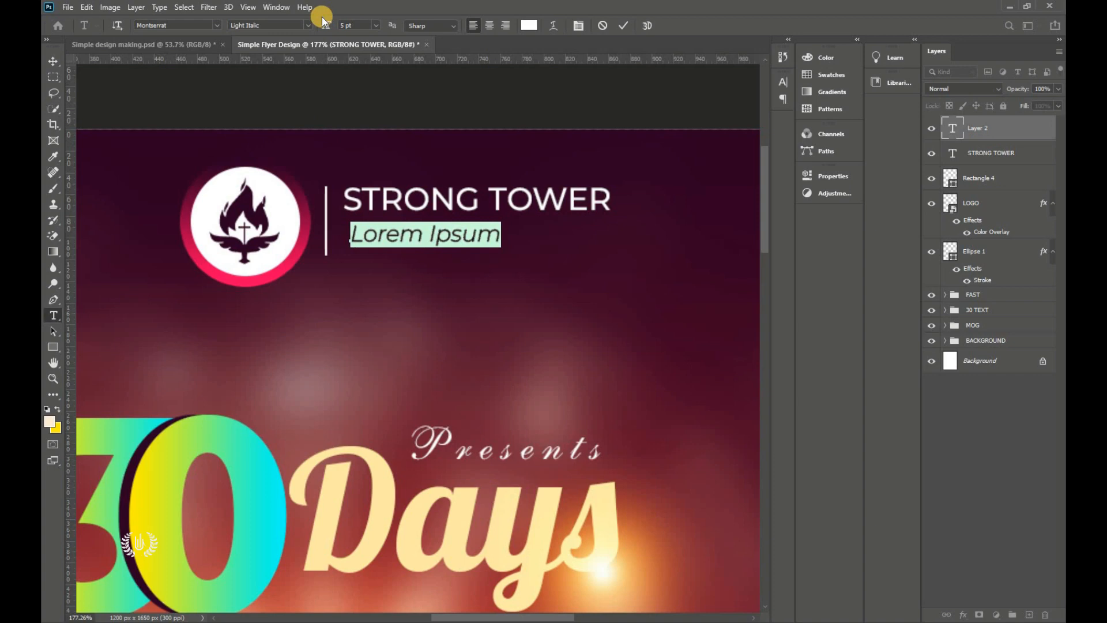
{"action": "type", "text": "PRAYER MINS"}
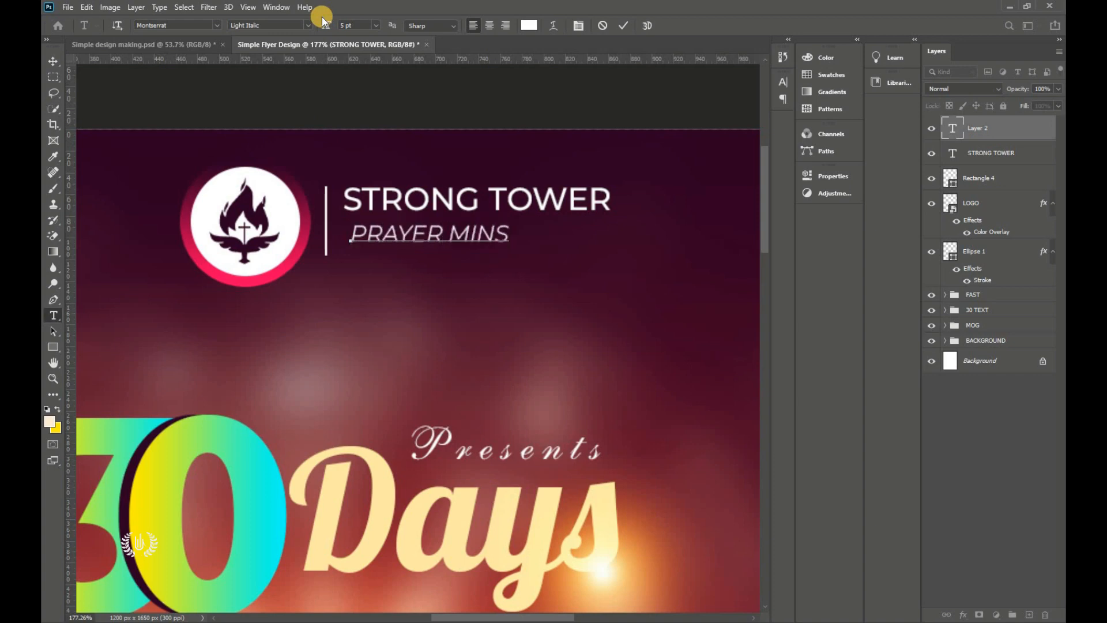
{"action": "left_click_drag", "start_coordinate": [438, 284], "coordinate": [432, 286]}
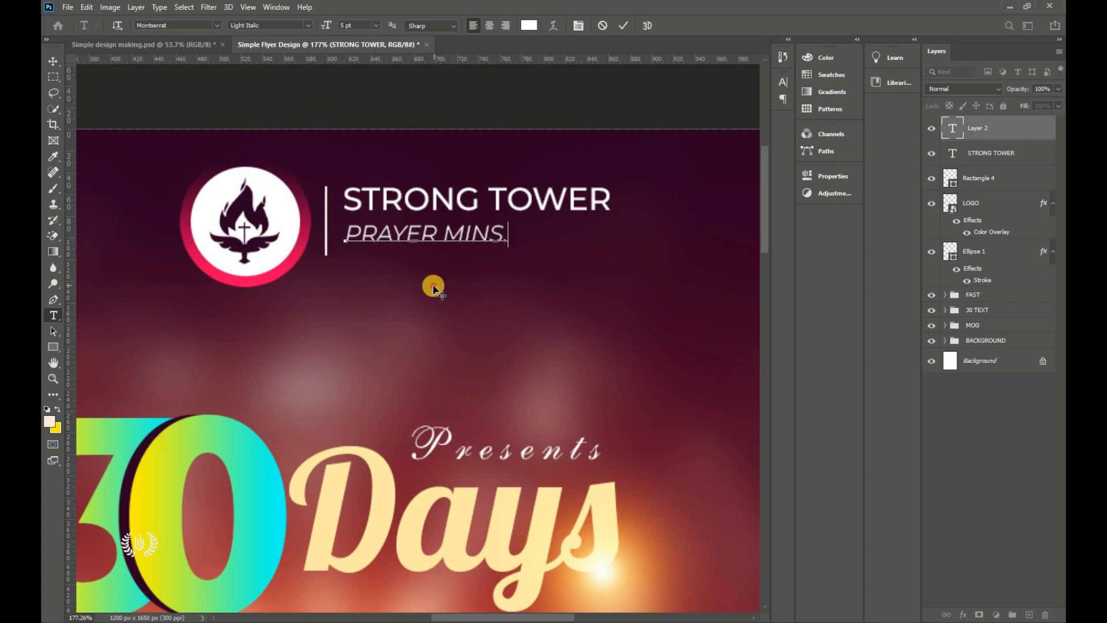
{"action": "left_click", "coordinate": [631, 30]}
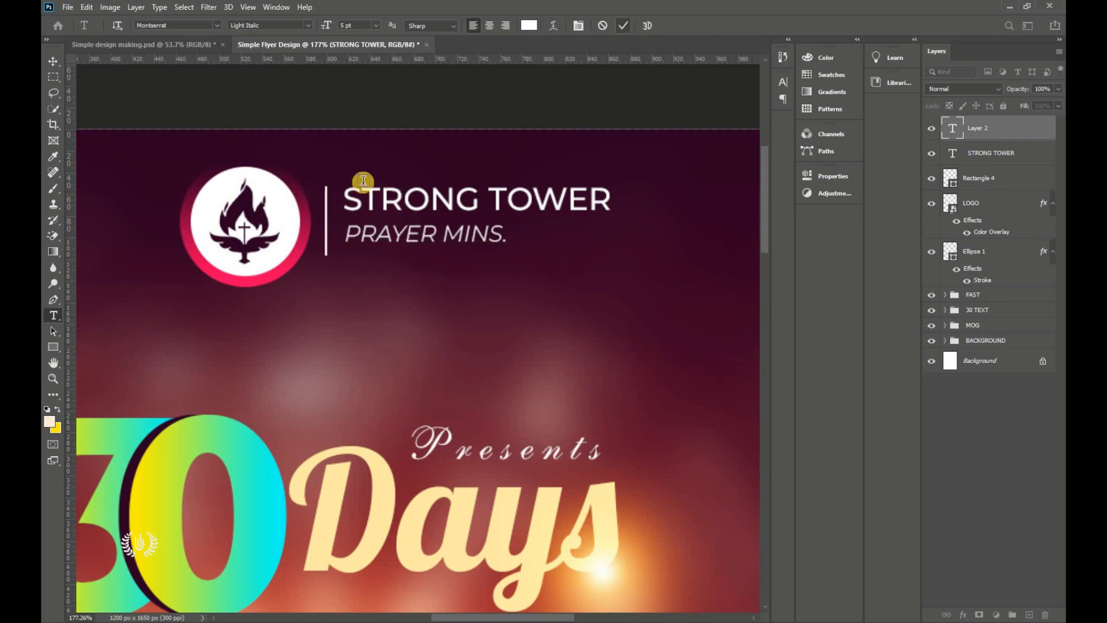
{"action": "left_click", "coordinate": [53, 61]}
{"action": "left_click_drag", "start_coordinate": [524, 196], "coordinate": [525, 203]}
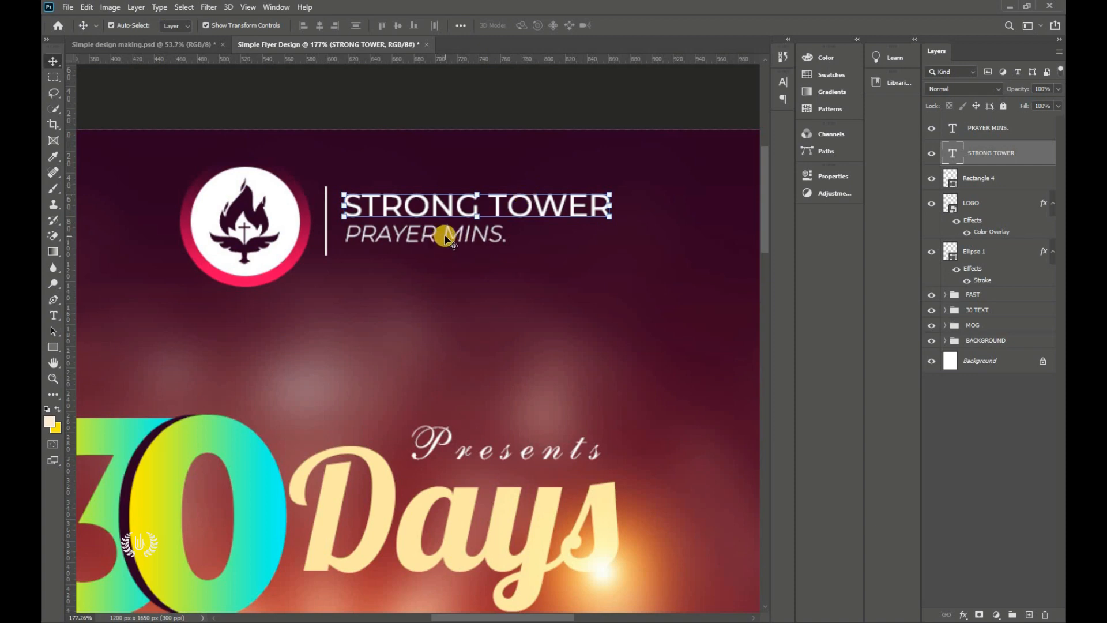
Step: Draw a thin 93 × 2 px white line after PRAYER MINS., then select it with the wordmark text layers
{"action": "left_click", "coordinate": [53, 347]}
{"action": "left_click", "coordinate": [115, 347]}
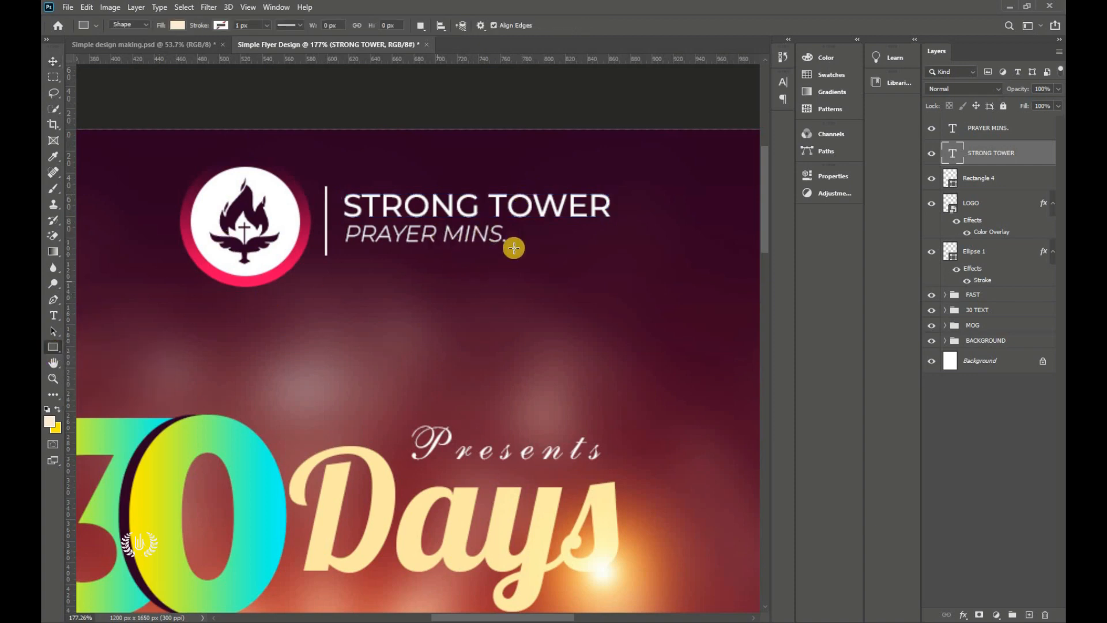
{"action": "left_click_drag", "start_coordinate": [508, 238], "coordinate": [608, 238]}
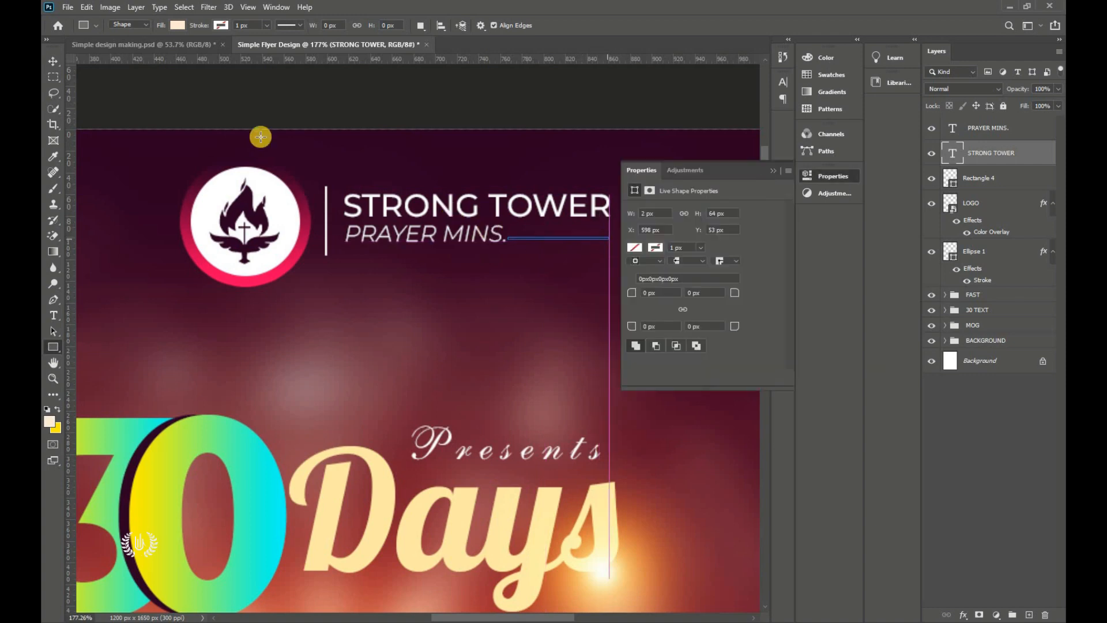
{"action": "left_click", "coordinate": [53, 60]}
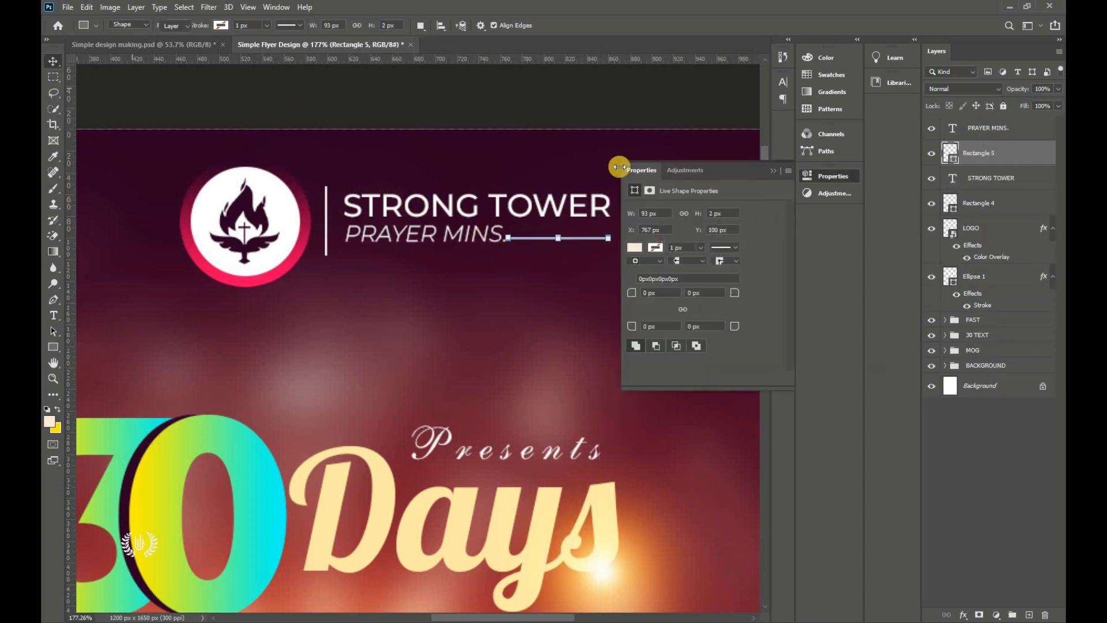
{"action": "left_click", "coordinate": [773, 171]}
{"action": "key", "text": "Down"}
{"action": "key", "text": "Down"}
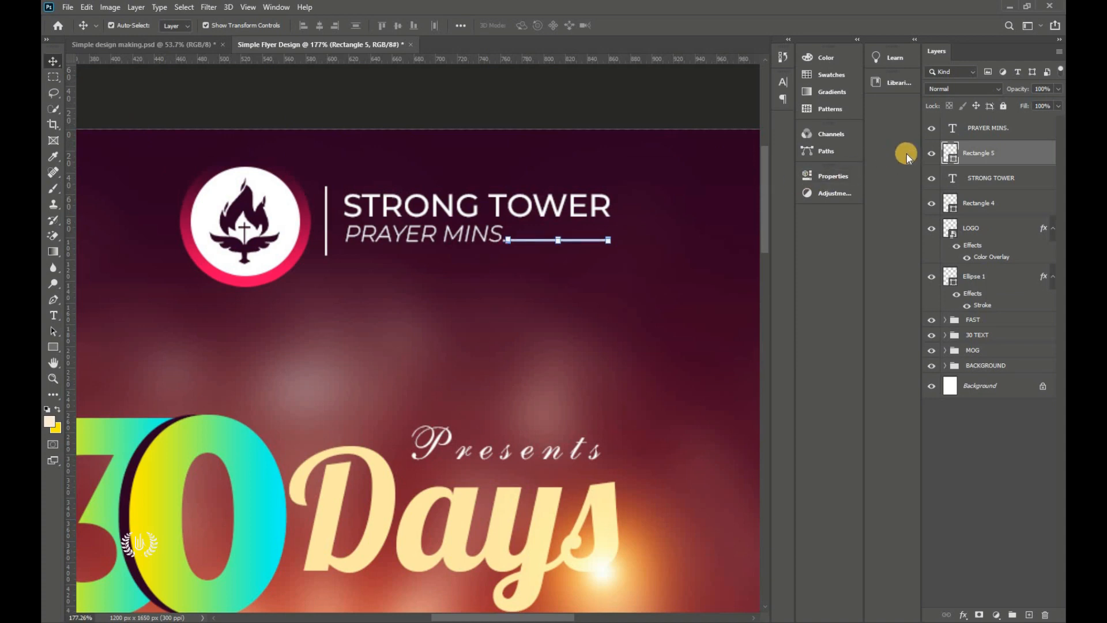
{"action": "double_click", "coordinate": [953, 160]}
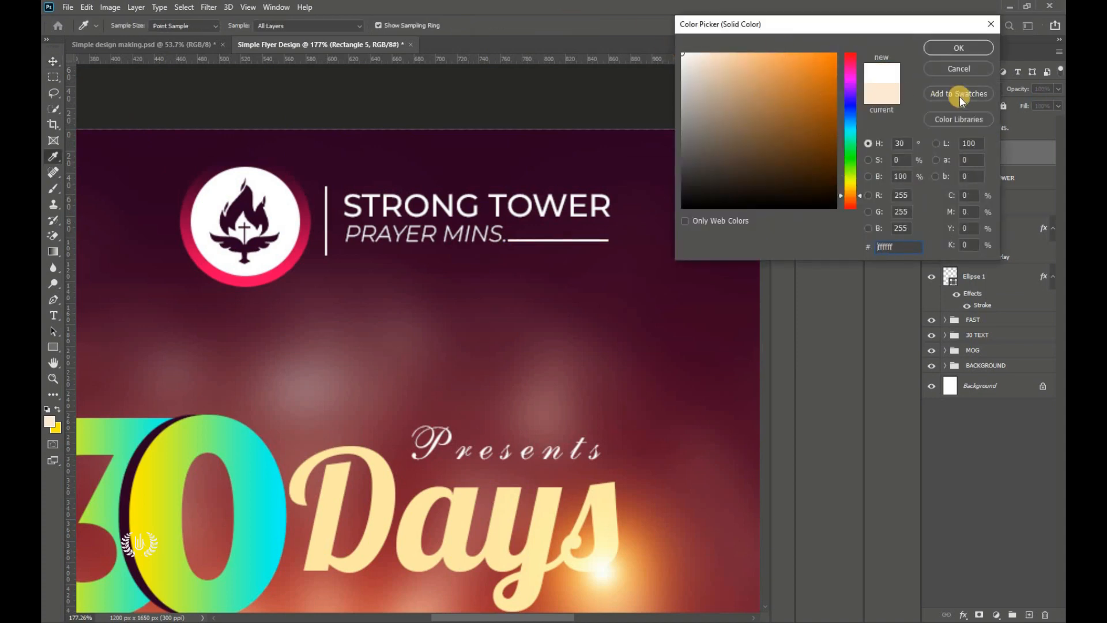
{"action": "key", "text": "Return"}
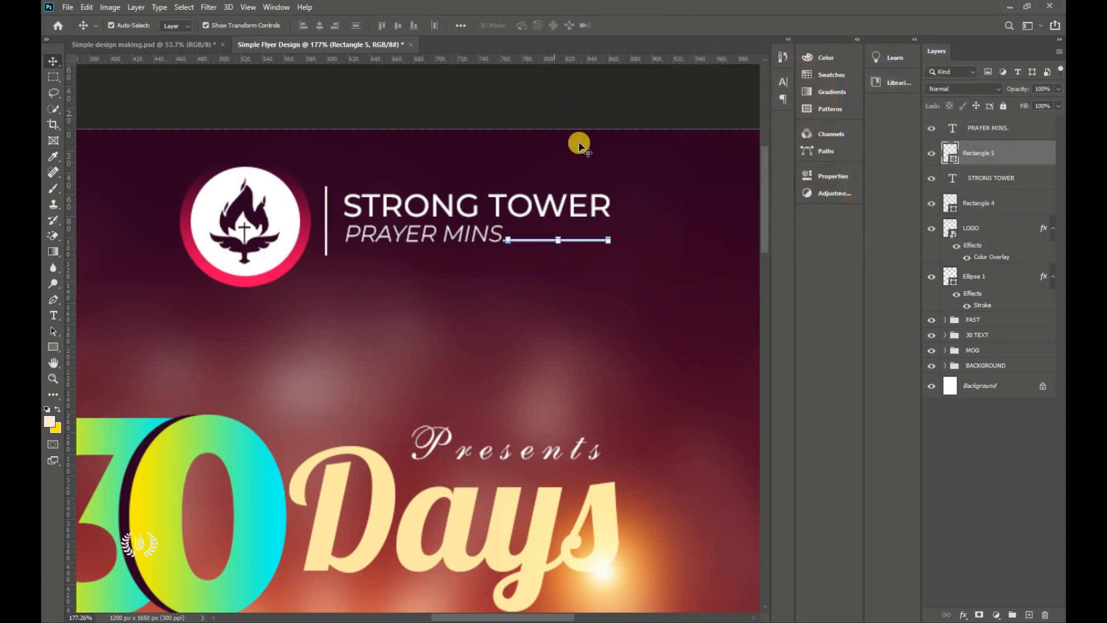
{"action": "left_click", "coordinate": [987, 128]}
{"action": "left_click", "coordinate": [991, 187], "text": "shift"}
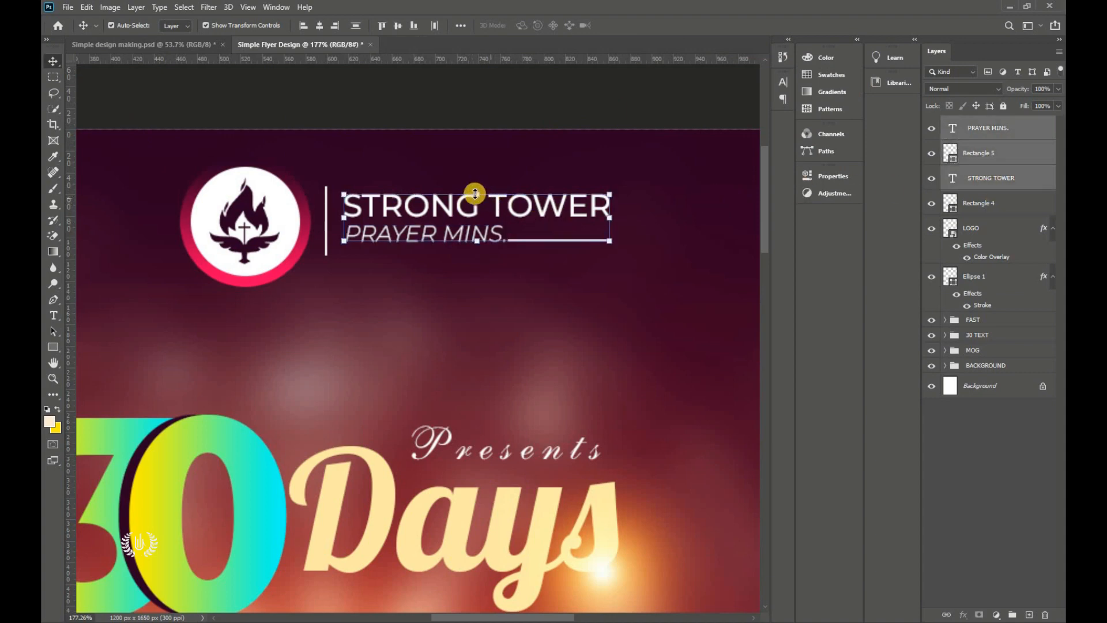
Step: Free-transform the wordmark layers, shifting them slightly and enlarging them to about 122%
{"action": "key", "text": "ctrl+t"}
{"action": "left_click_drag", "start_coordinate": [470, 209], "coordinate": [466, 211]}
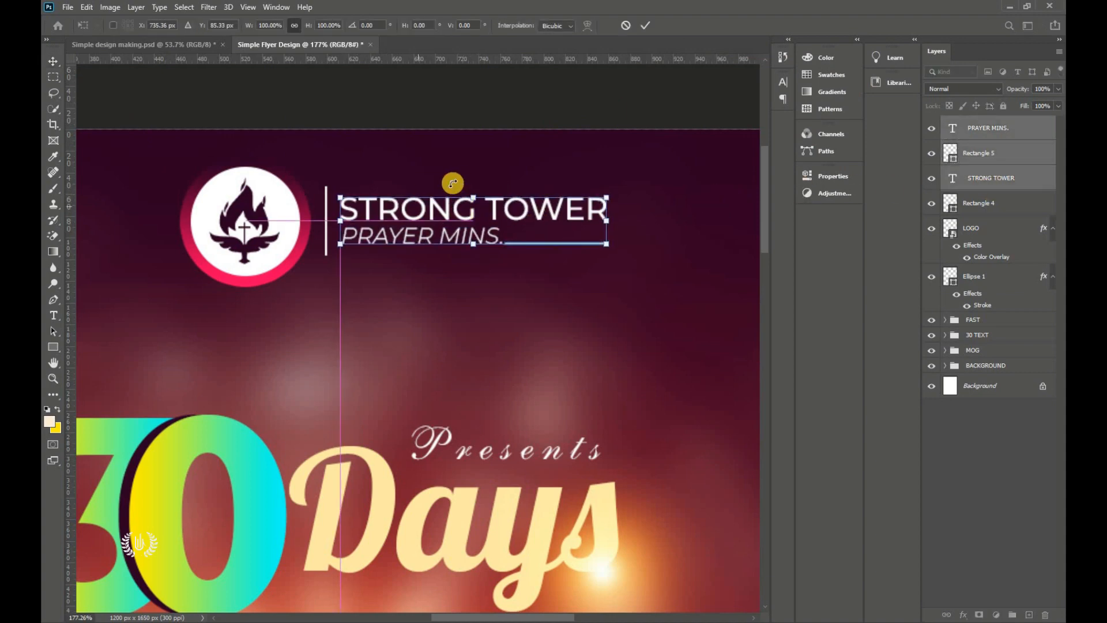
{"action": "left_click_drag", "start_coordinate": [600, 235], "coordinate": [675, 229]}
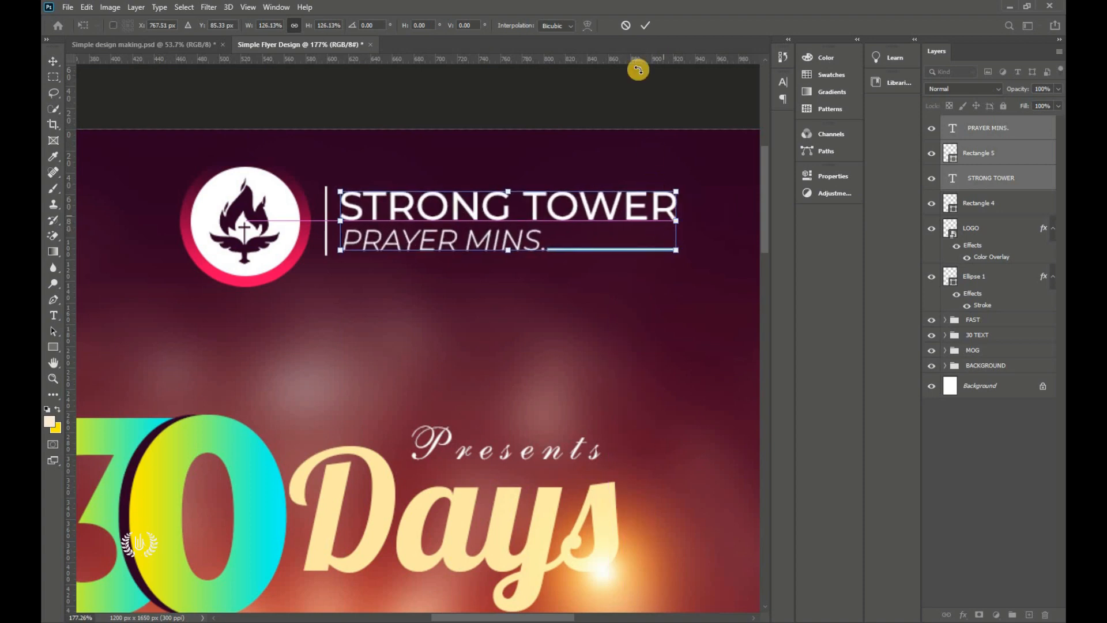
{"action": "left_click", "coordinate": [645, 24]}
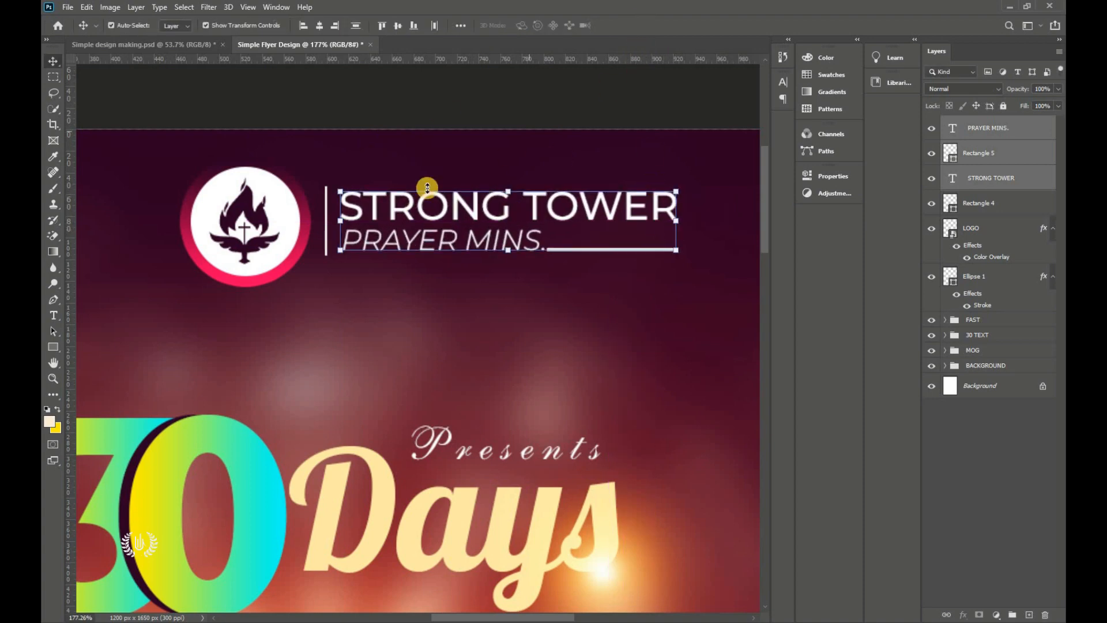
Step: Add the vertical divider and scale everything back down to about 78%, then fit the page
{"action": "left_click", "coordinate": [998, 209], "text": "shift"}
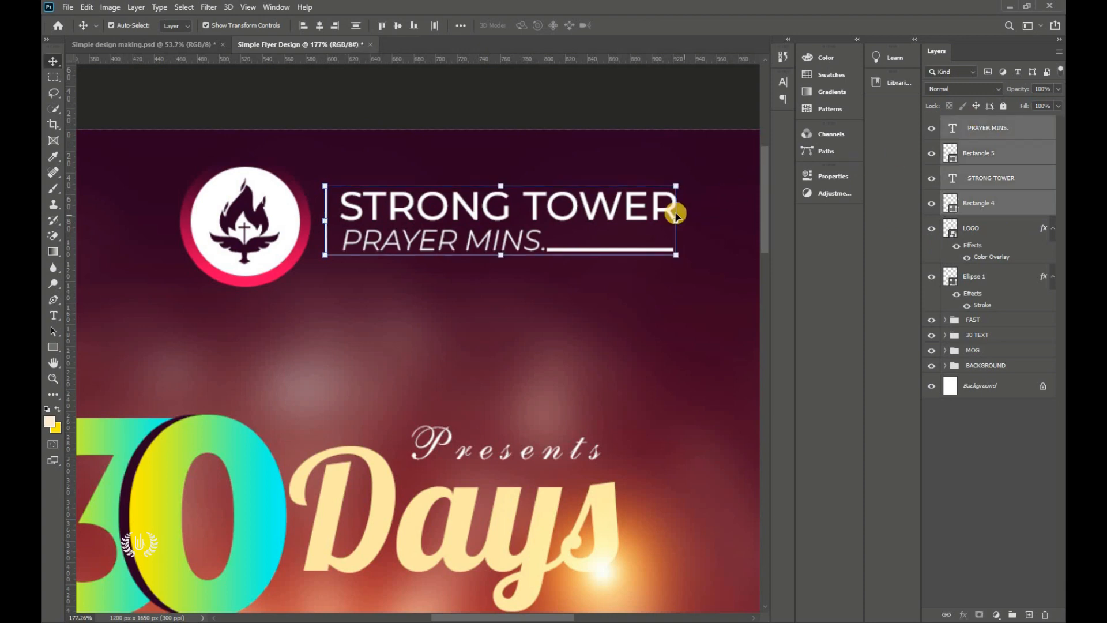
{"action": "left_click_drag", "start_coordinate": [678, 225], "coordinate": [586, 220]}
{"action": "left_click", "coordinate": [641, 29]}
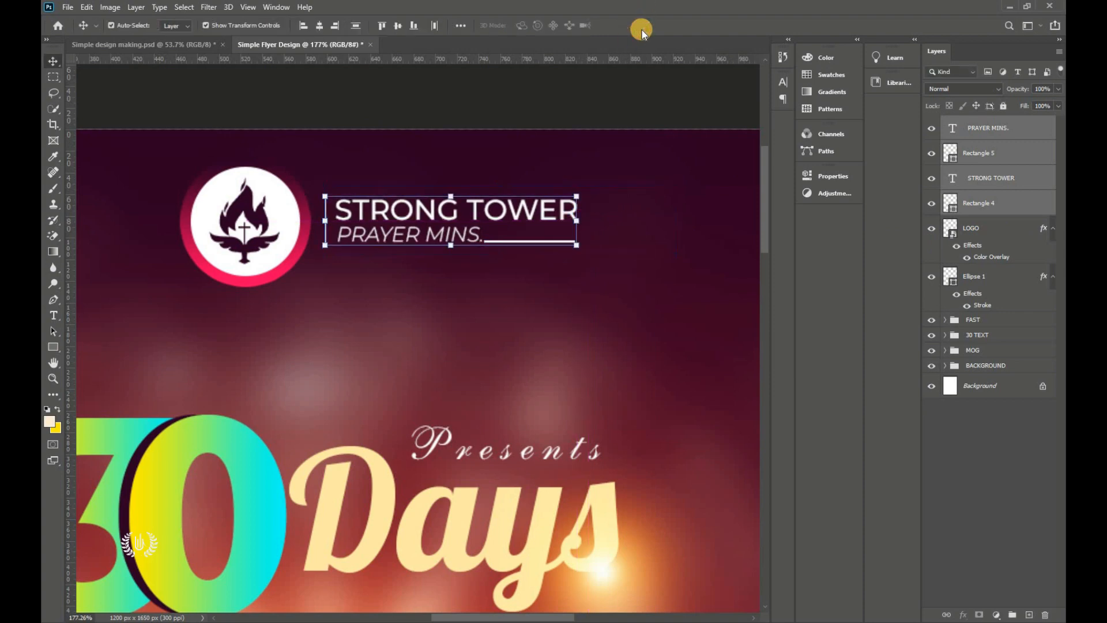
{"action": "key", "text": "ctrl+0"}
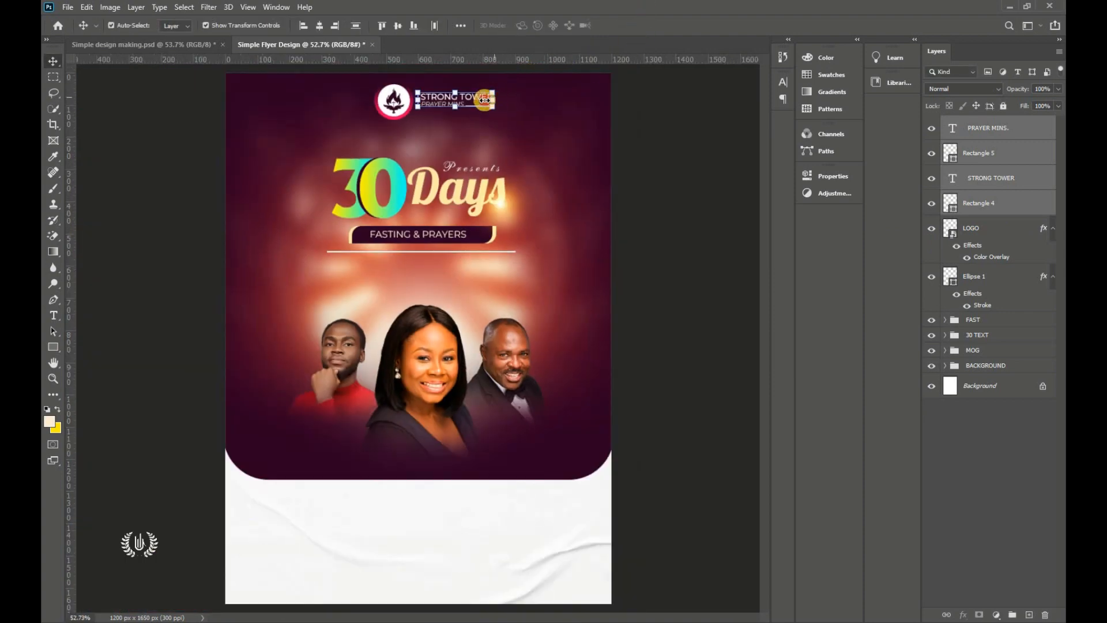
Step: Shrink the wordmark group further to about 88%
{"action": "left_click_drag", "start_coordinate": [484, 100], "coordinate": [483, 101]}
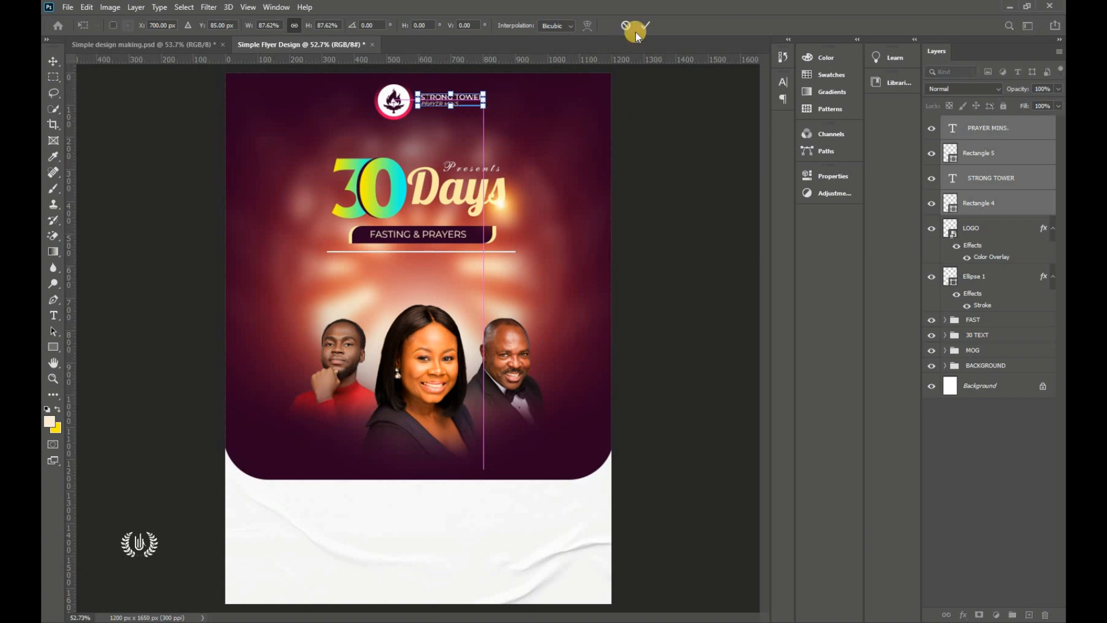
{"action": "left_click", "coordinate": [645, 25]}
{"action": "left_click", "coordinate": [659, 173]}
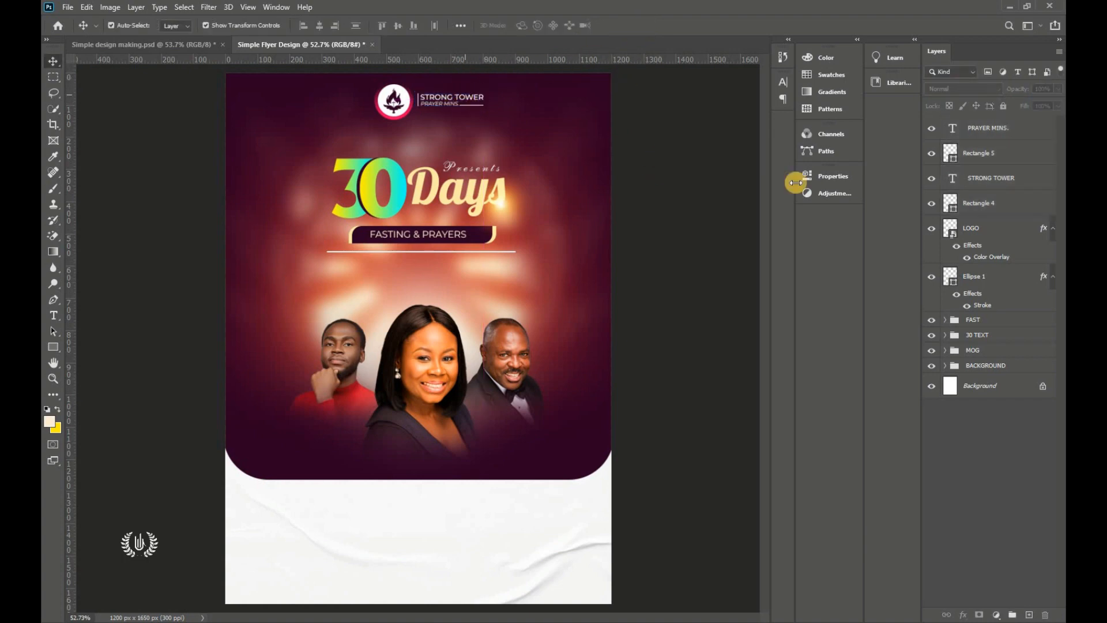
Step: Scale the LOGO and its Ellipse 1 circle down together to about 73%
{"action": "left_click", "coordinate": [982, 279]}
{"action": "left_click", "coordinate": [984, 234], "text": "shift"}
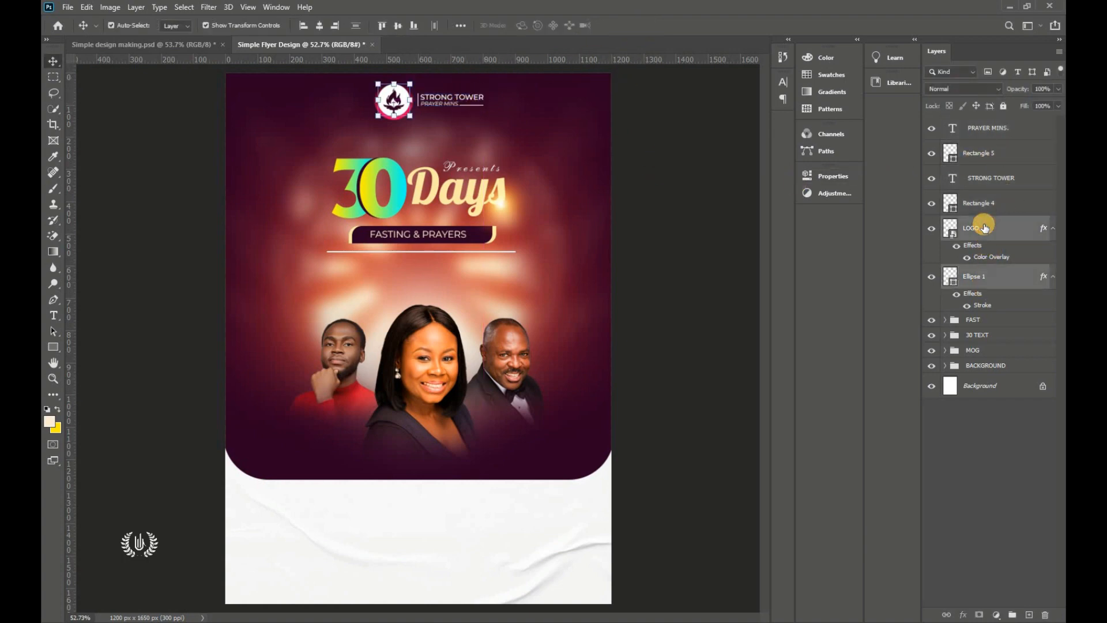
{"action": "mouse_move", "coordinate": [379, 94]}
{"action": "left_mouse_down"}
{"action": "mouse_move", "coordinate": [385, 113]}
{"action": "mouse_move", "coordinate": [388, 88]}
{"action": "left_mouse_up"}
{"action": "left_click", "coordinate": [634, 25]}
{"action": "left_click", "coordinate": [392, 96]}
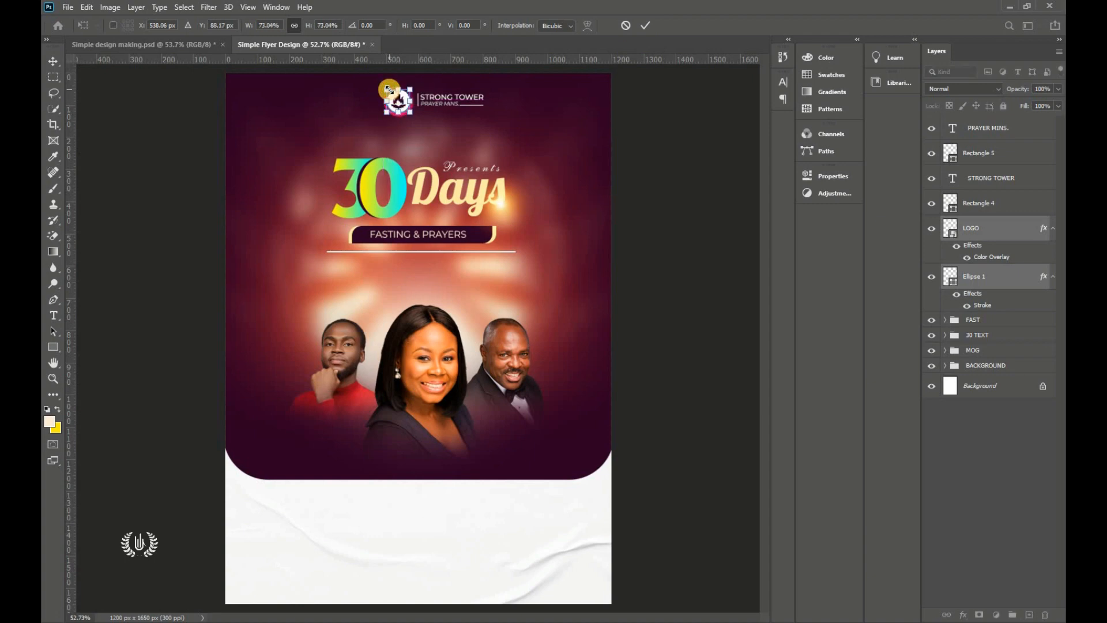
{"action": "left_click", "coordinate": [646, 29]}
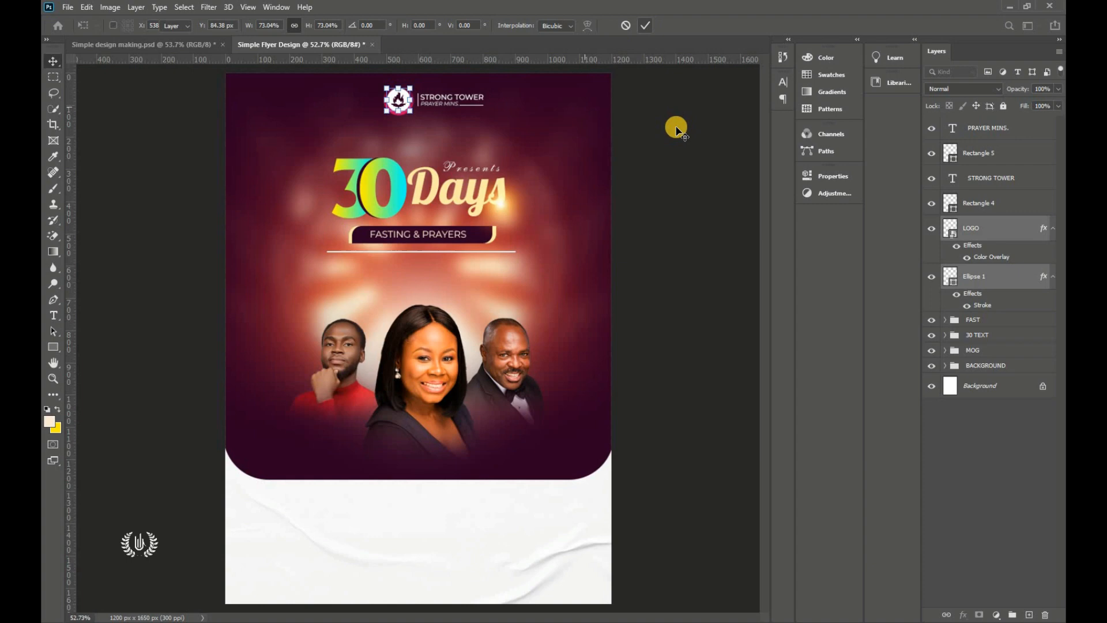
{"action": "left_click", "coordinate": [637, 196]}
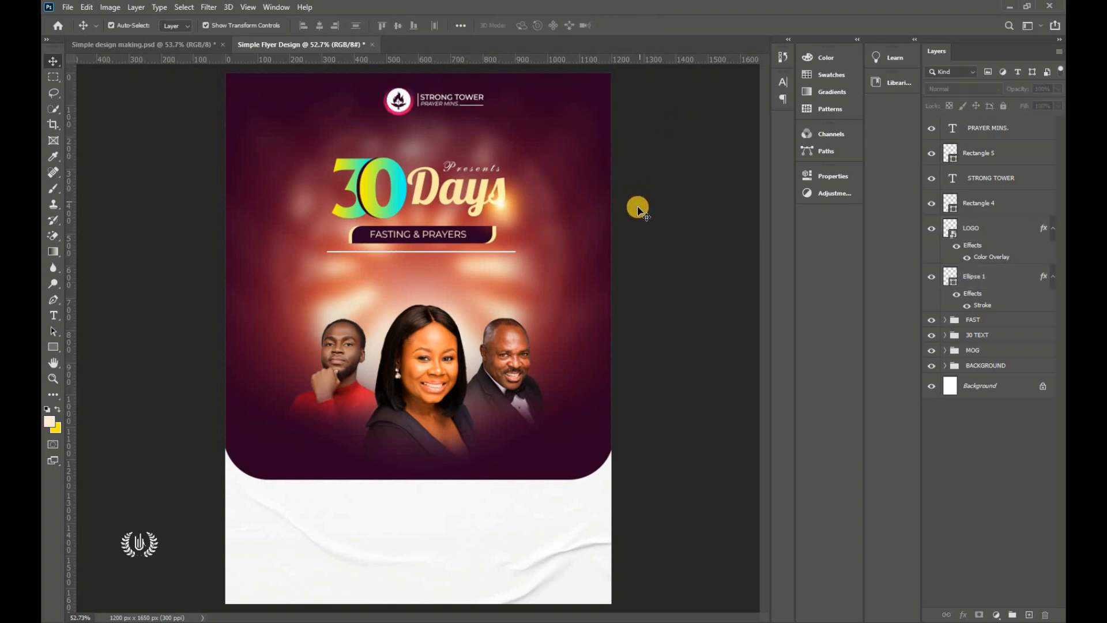
Step: Group the logo and wordmark layers into a group named CHURCH LOGO
{"action": "left_click", "coordinate": [1003, 282]}
{"action": "left_click", "coordinate": [1002, 231], "text": "shift"}
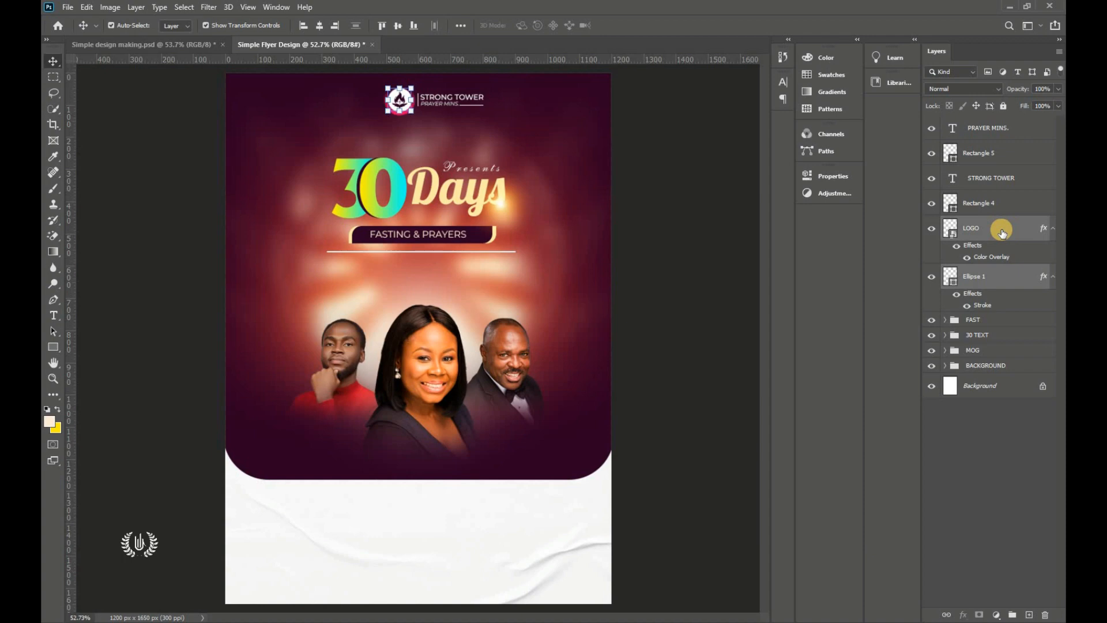
{"action": "left_click", "coordinate": [669, 249]}
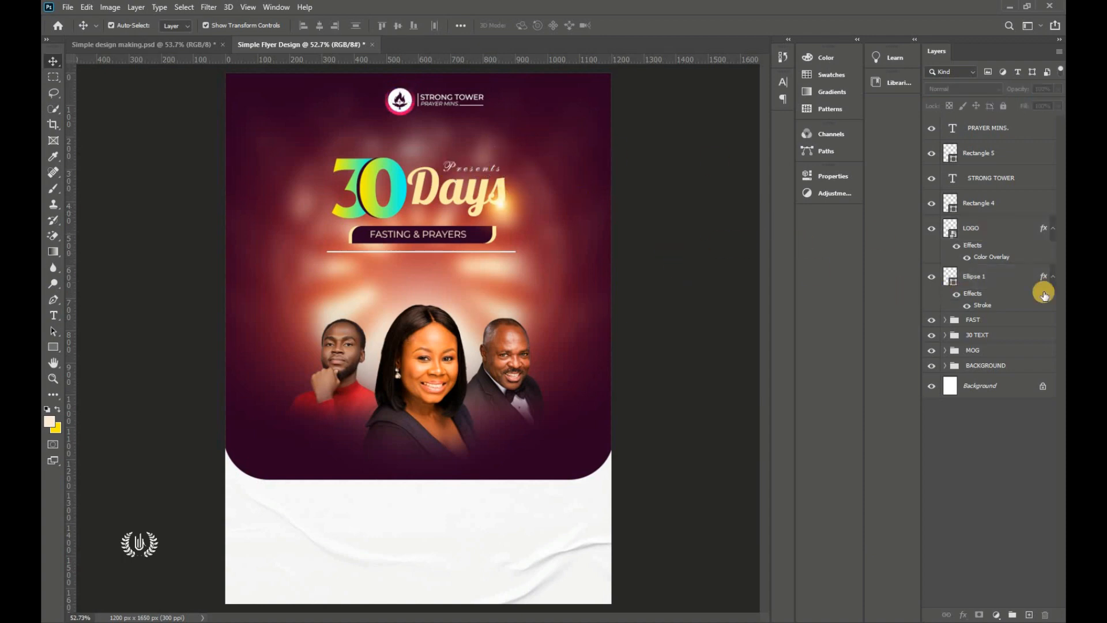
{"action": "left_click", "coordinate": [1032, 277]}
{"action": "left_click", "coordinate": [1000, 132], "text": "shift"}
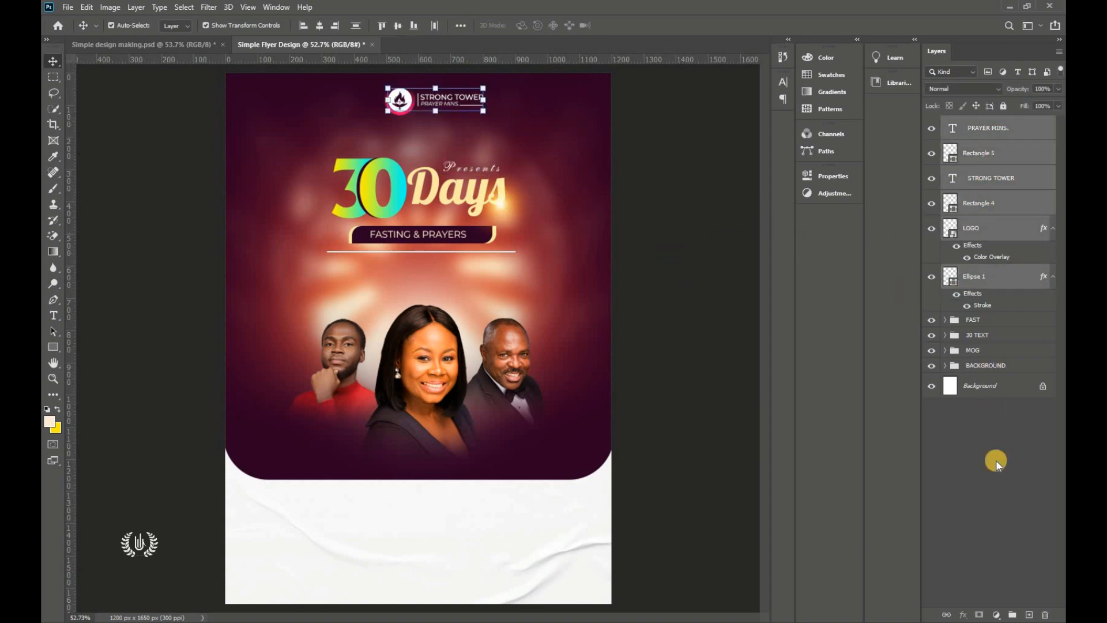
{"action": "left_click", "coordinate": [1012, 614]}
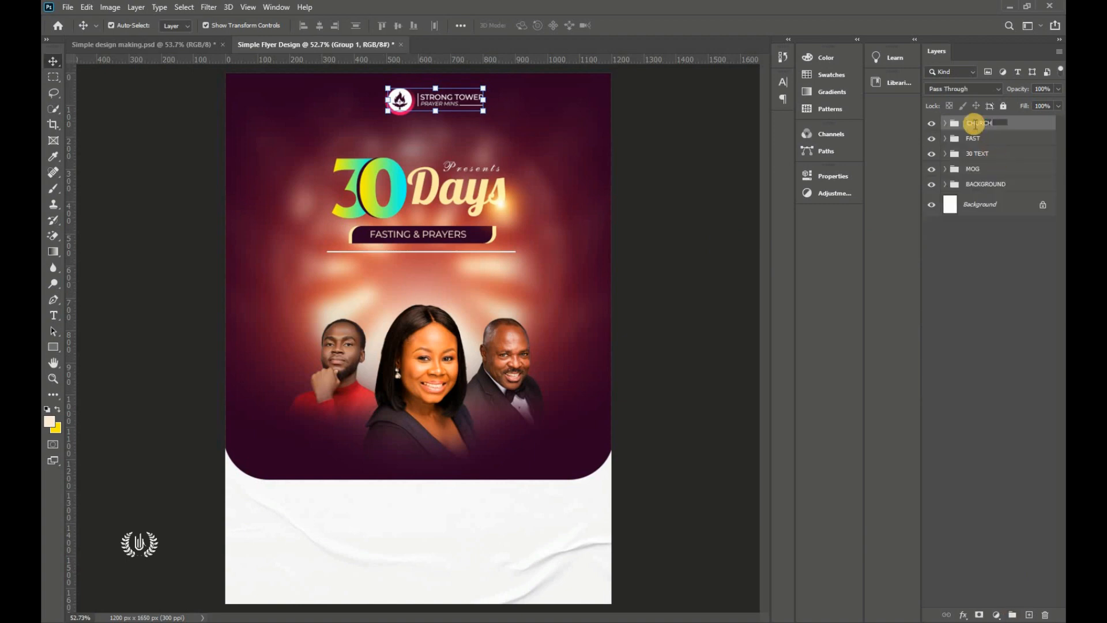
{"action": "key", "text": "Return"}
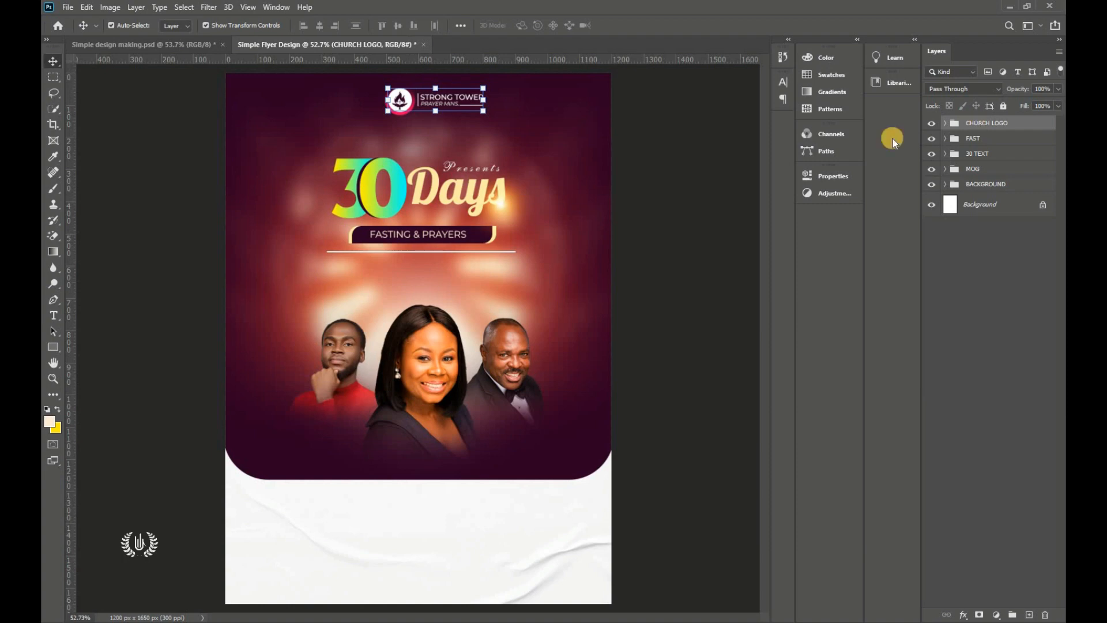
Step: Centre the CHURCH LOGO group horizontally on the flyer using a full-canvas selection
{"action": "left_click", "coordinate": [209, 7]}
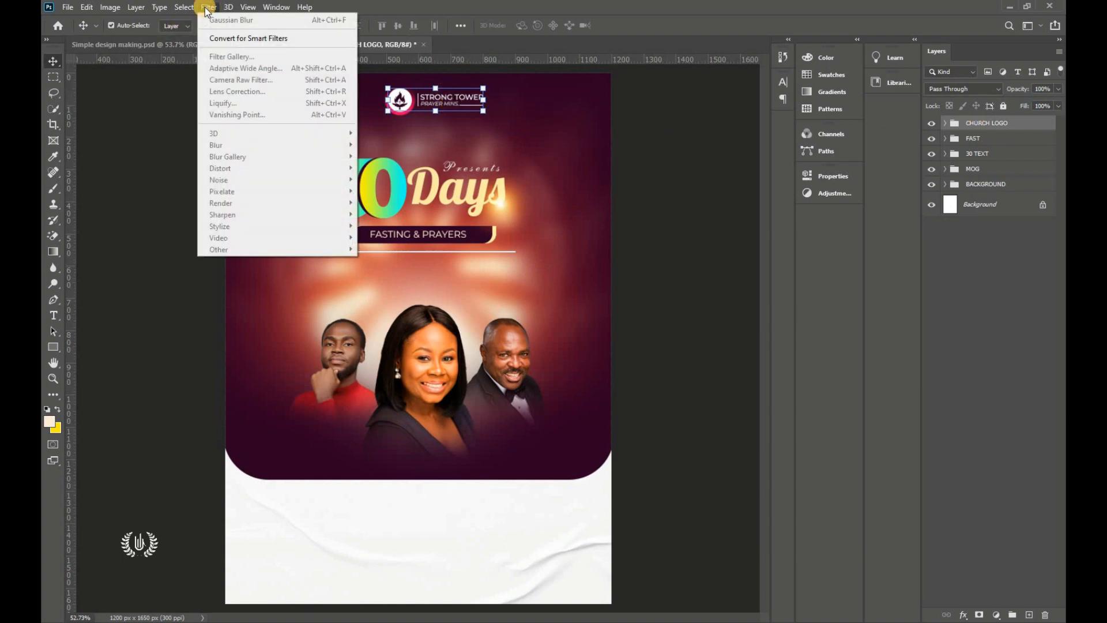
{"action": "left_click", "coordinate": [202, 9]}
{"action": "left_click", "coordinate": [184, 7]}
{"action": "left_click", "coordinate": [192, 19]}
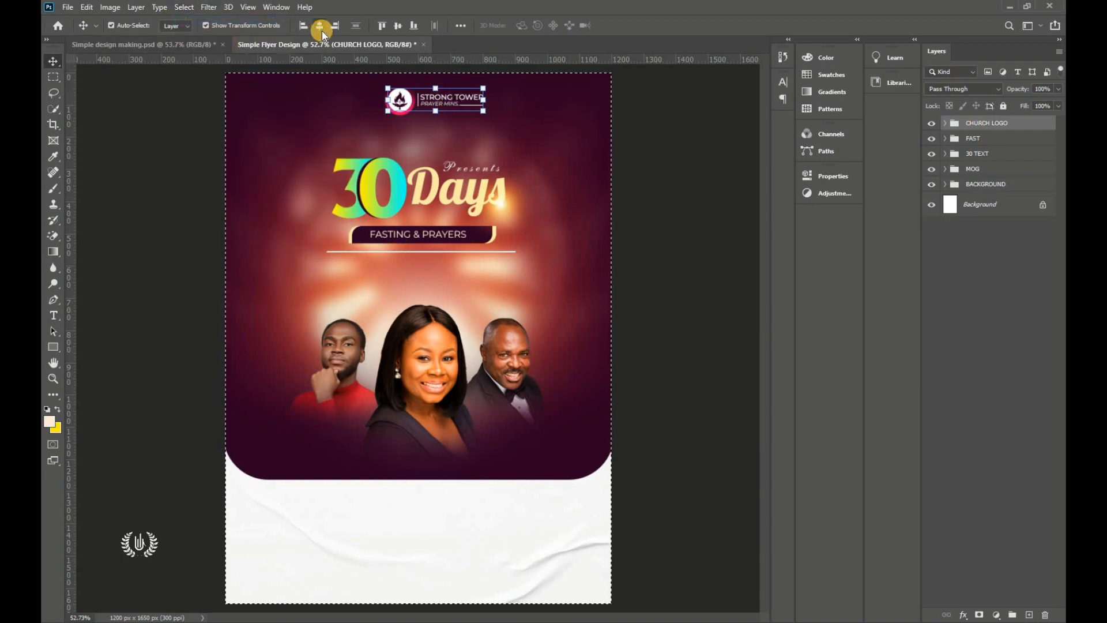
{"action": "left_click", "coordinate": [320, 26]}
{"action": "left_click", "coordinate": [186, 7]}
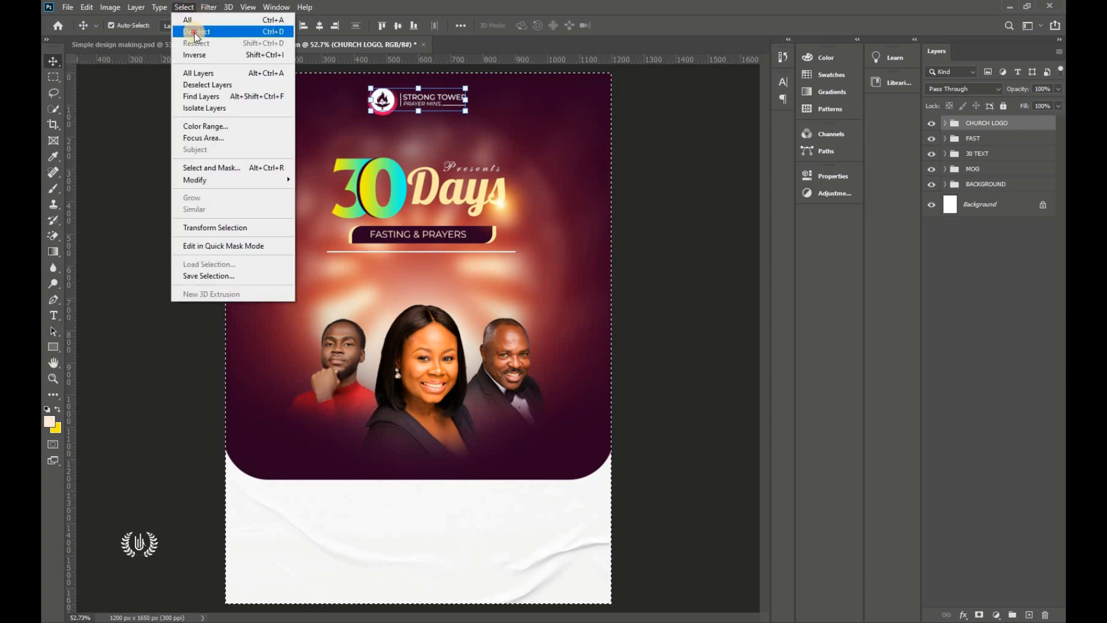
{"action": "left_click", "coordinate": [196, 32]}
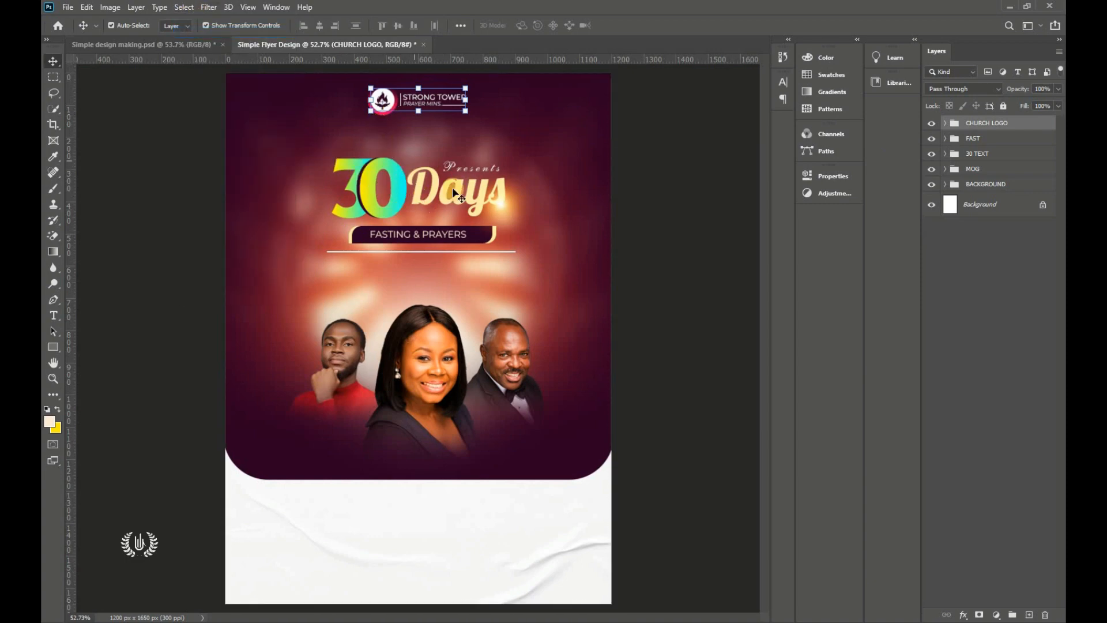
Step: Move the FAST and 30 TEXT title groups slightly lower
{"action": "left_click", "coordinate": [983, 138]}
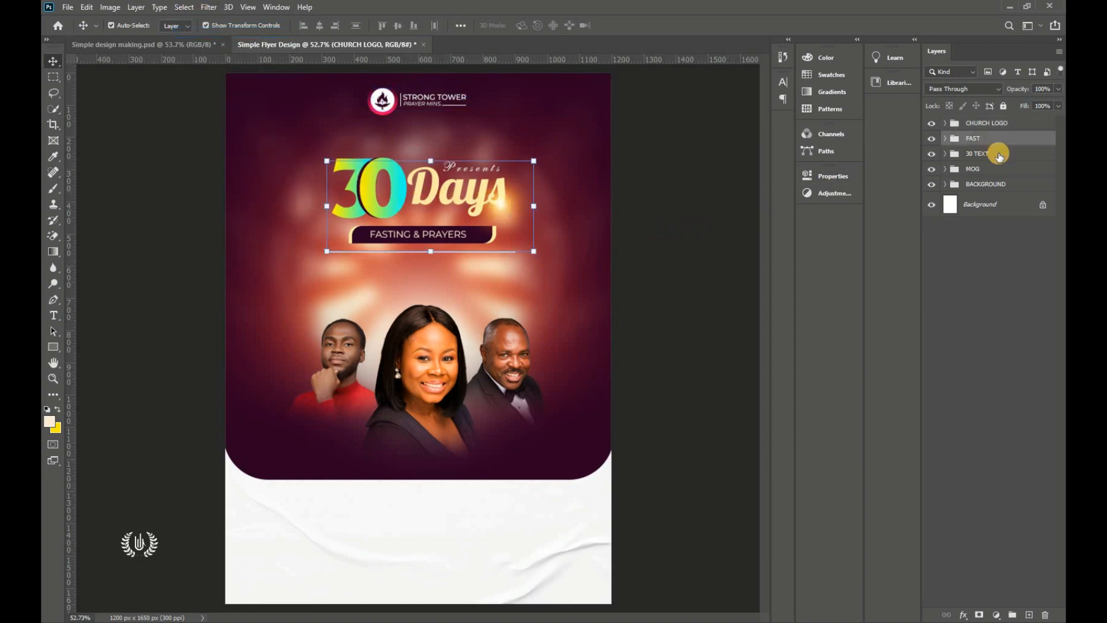
{"action": "left_click", "coordinate": [992, 161], "text": "shift"}
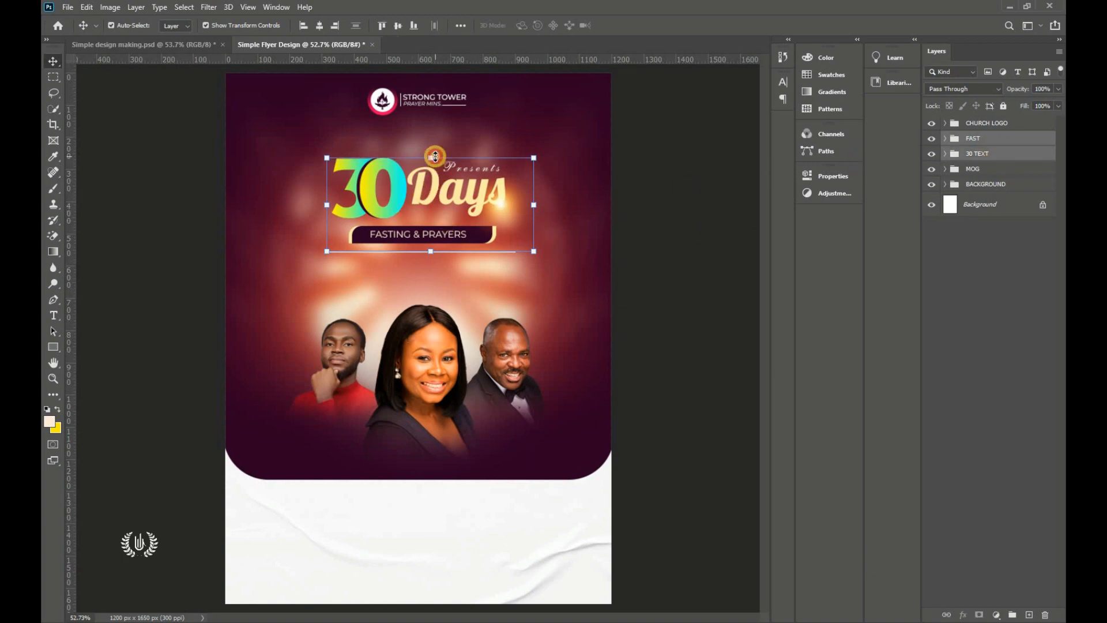
{"action": "left_click_drag", "start_coordinate": [435, 156], "coordinate": [440, 195]}
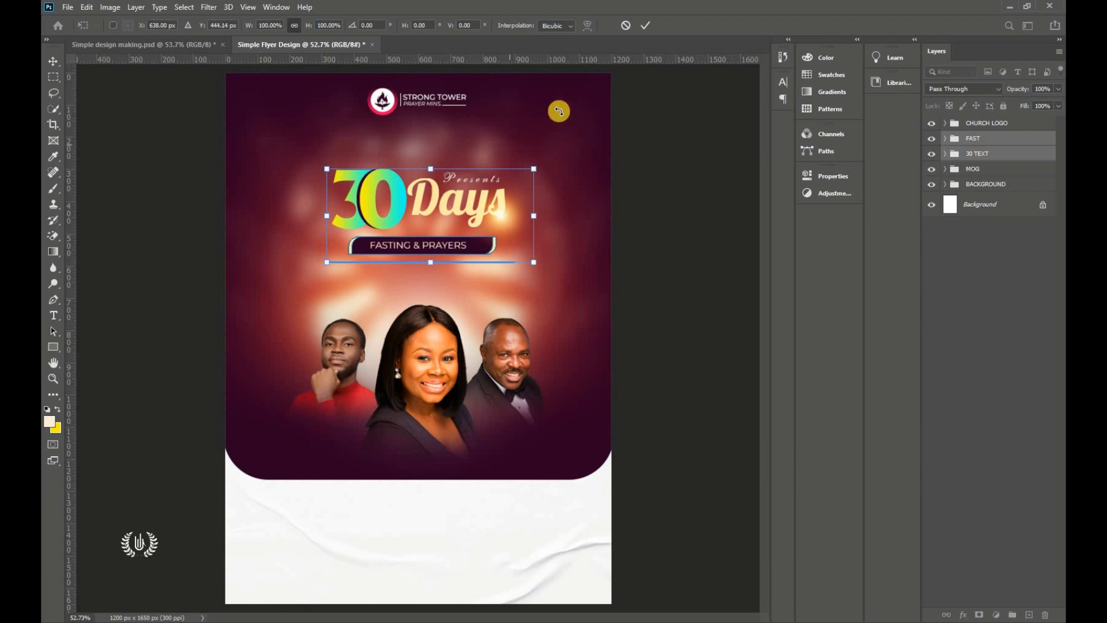
{"action": "key", "text": "Down"}
{"action": "key", "text": "Down"}
{"action": "key", "text": "Down"}
{"action": "key", "text": "Down"}
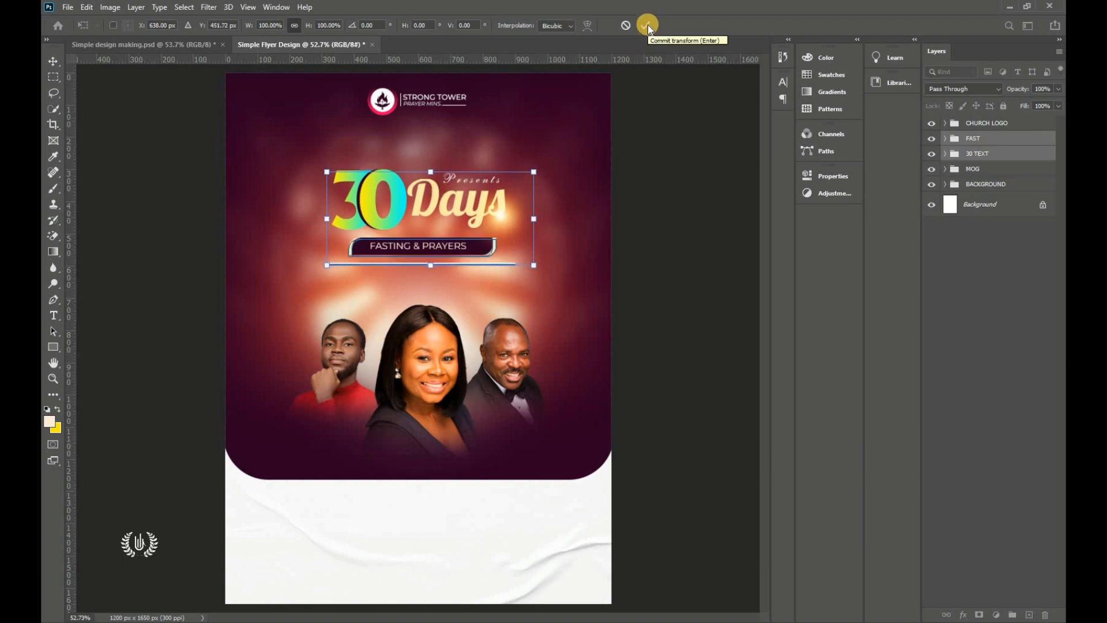
{"action": "left_click", "coordinate": [648, 24]}
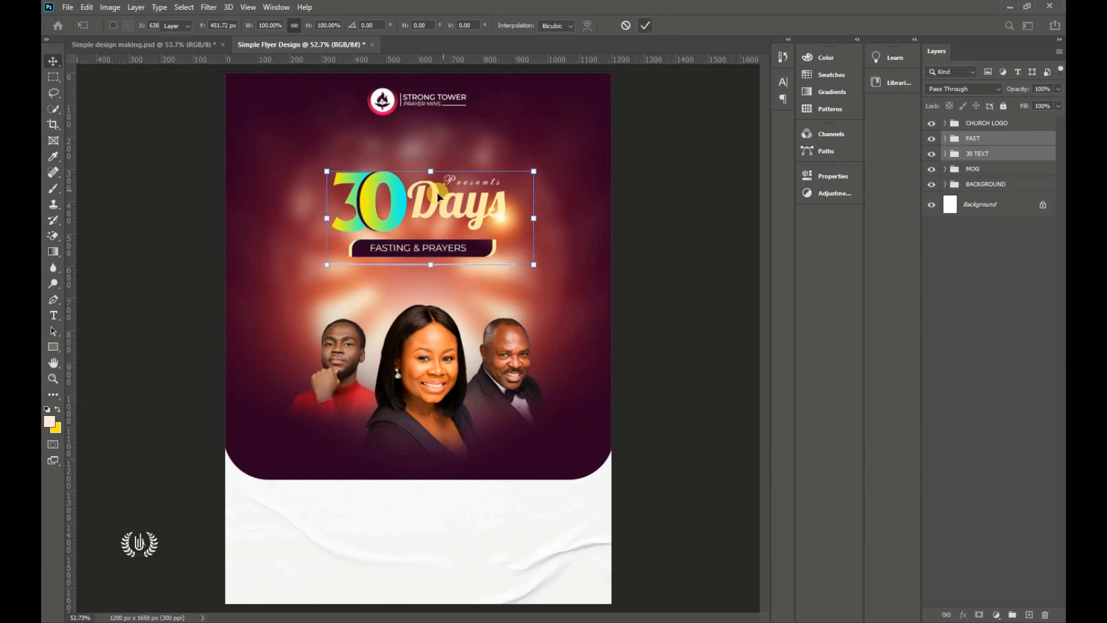
{"action": "left_click", "coordinate": [695, 219]}
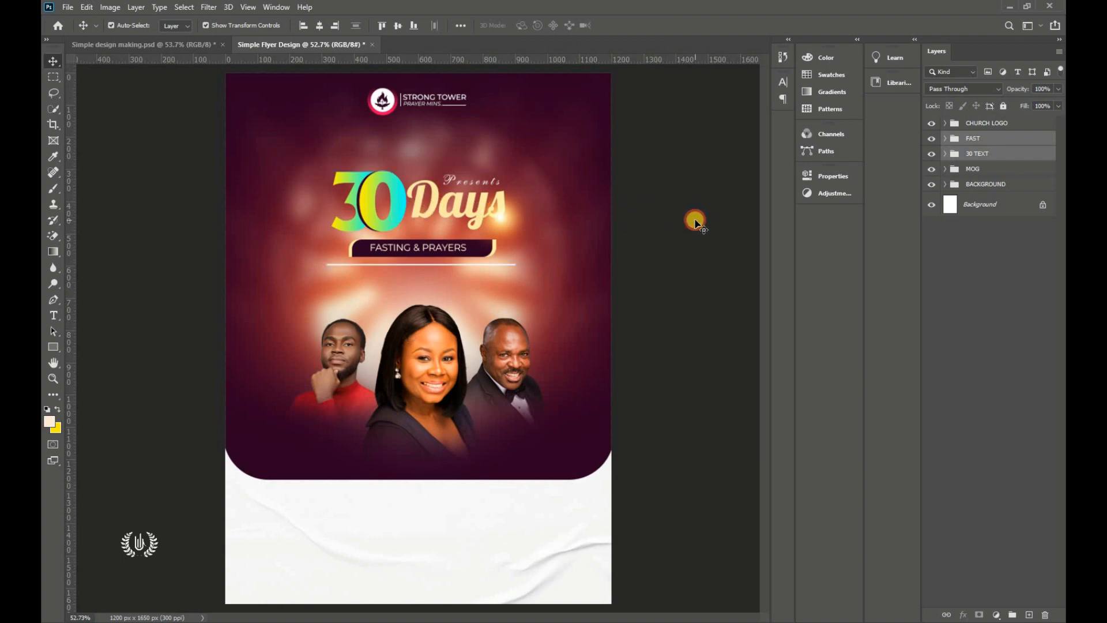
{"action": "left_click", "coordinate": [986, 122]}
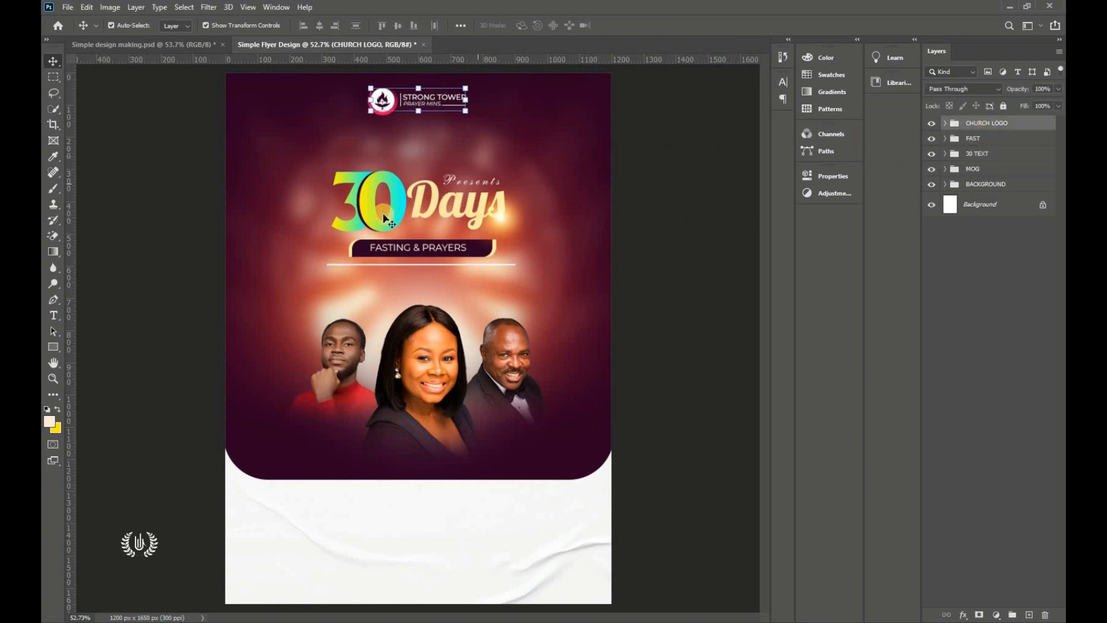
Step: Start a text beside the left portrait in ALS Script at 6.5 pt
{"action": "left_click", "coordinate": [54, 316]}
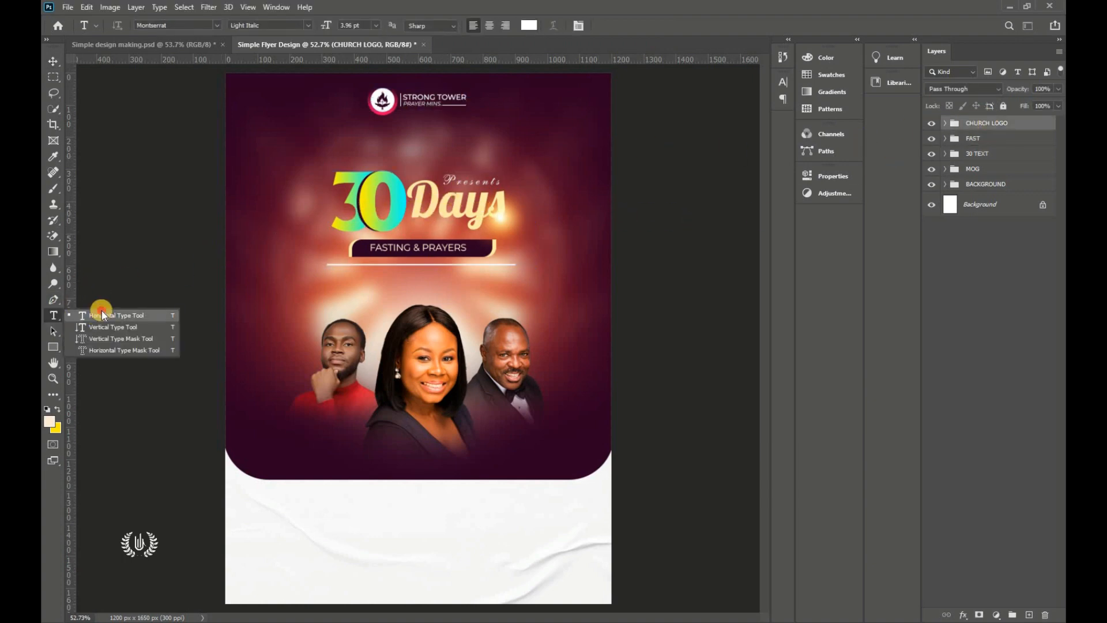
{"action": "left_click", "coordinate": [98, 308]}
{"action": "left_click", "coordinate": [284, 324]}
{"action": "left_click_drag", "start_coordinate": [285, 341], "coordinate": [259, 353]}
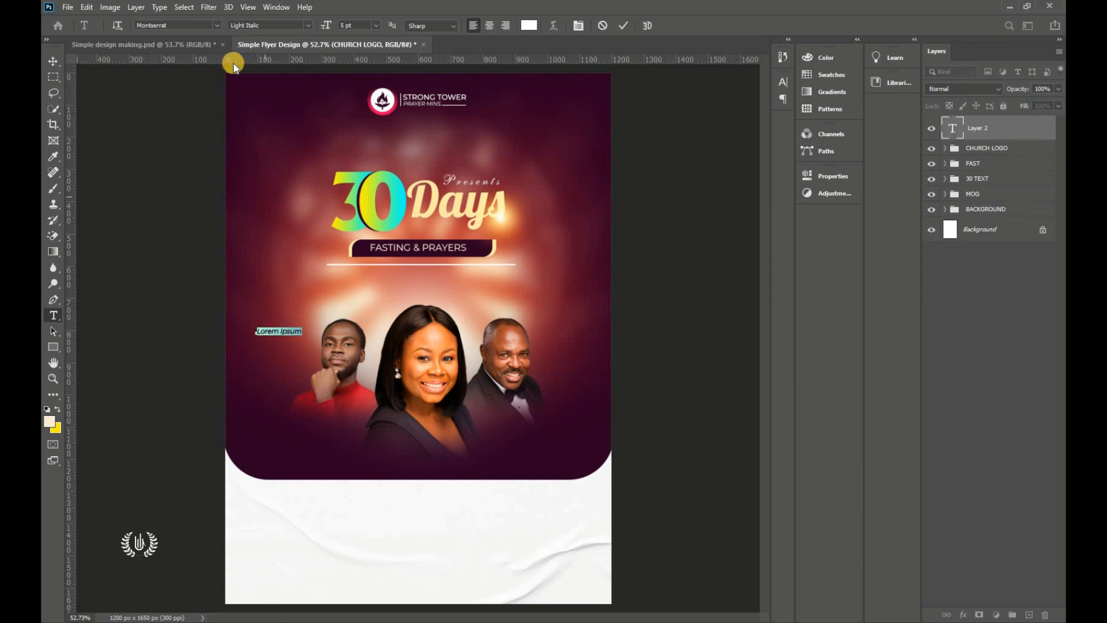
{"action": "left_click", "coordinate": [218, 26]}
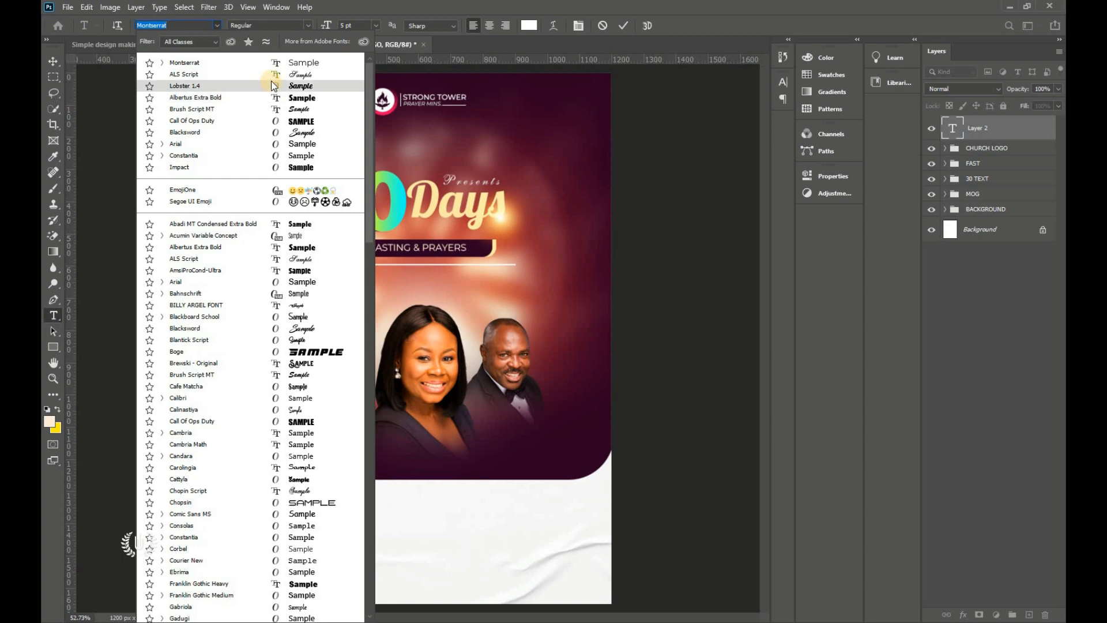
{"action": "left_click", "coordinate": [273, 77]}
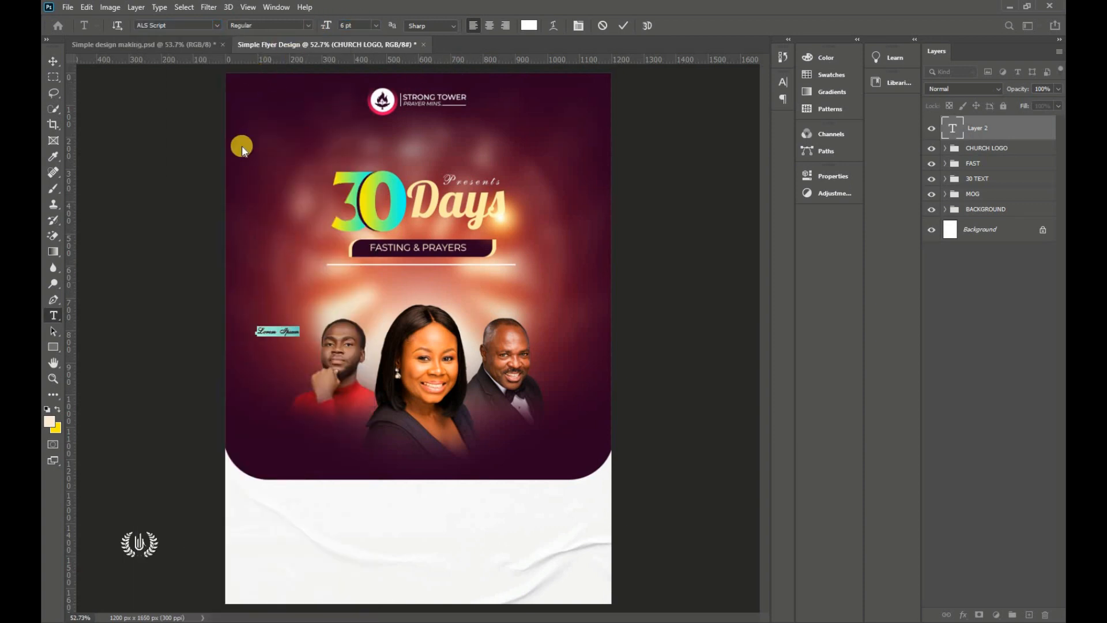
{"action": "scroll", "coordinate": [274, 340], "scroll_direction": "up", "scroll_amount": 4}
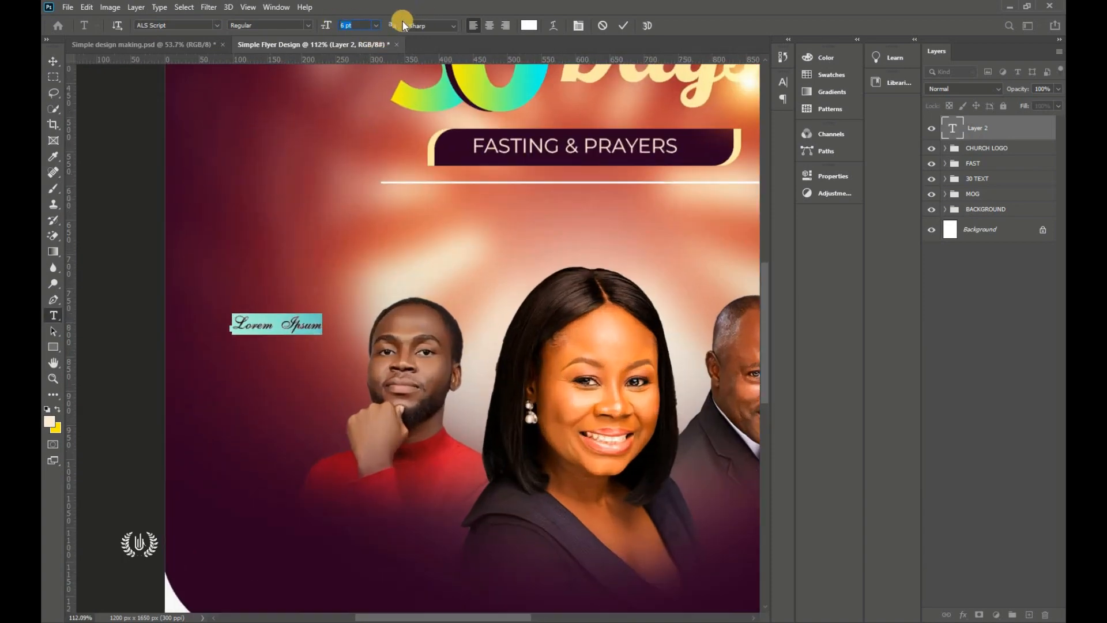
{"action": "type", "text": "6.5"}
{"action": "key", "text": "Return"}
Step: Colour the text cream ffeba7, type 'Organizer', and place the label
{"action": "left_click", "coordinate": [535, 28]}
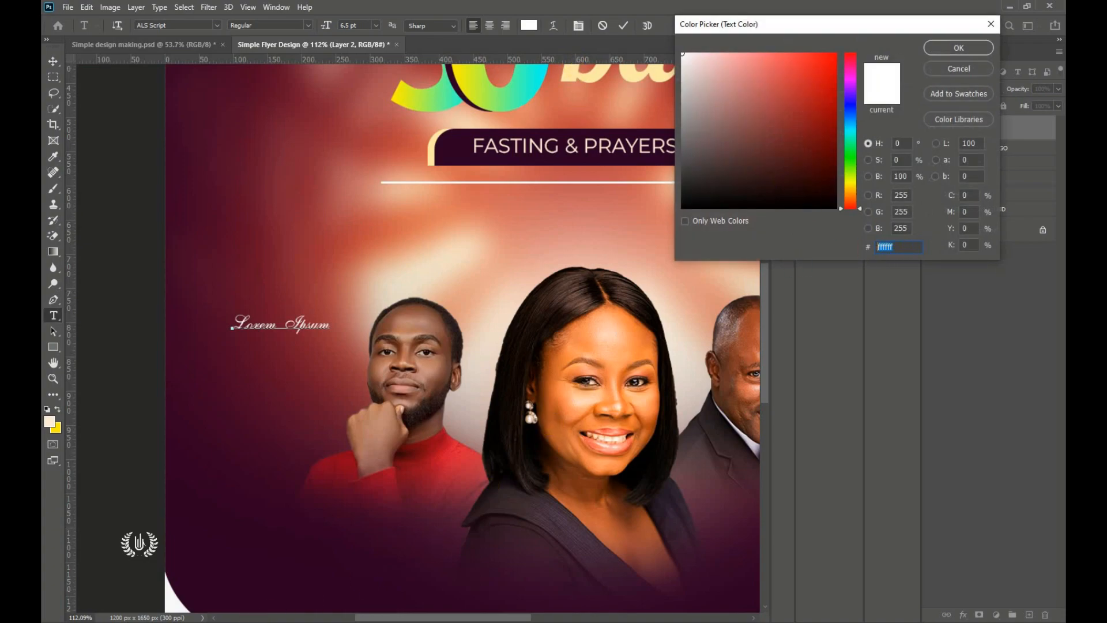
{"action": "key", "text": "alt+Tab"}
{"action": "double_click", "coordinate": [155, 120]}
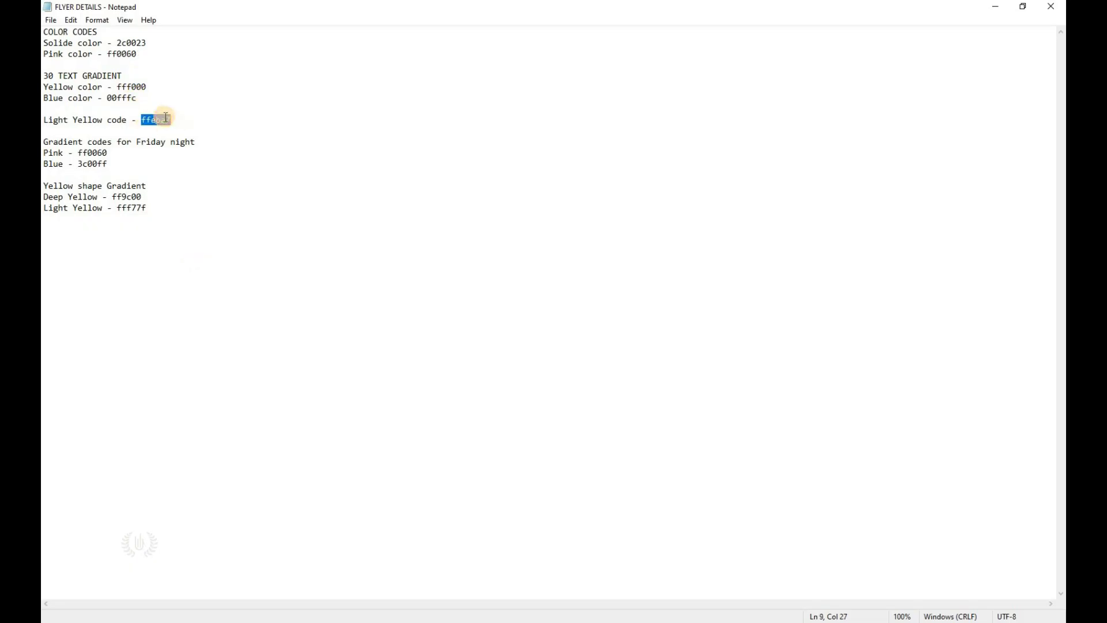
{"action": "right_click", "coordinate": [163, 119]}
{"action": "left_click", "coordinate": [191, 155]}
{"action": "left_click", "coordinate": [167, 618]}
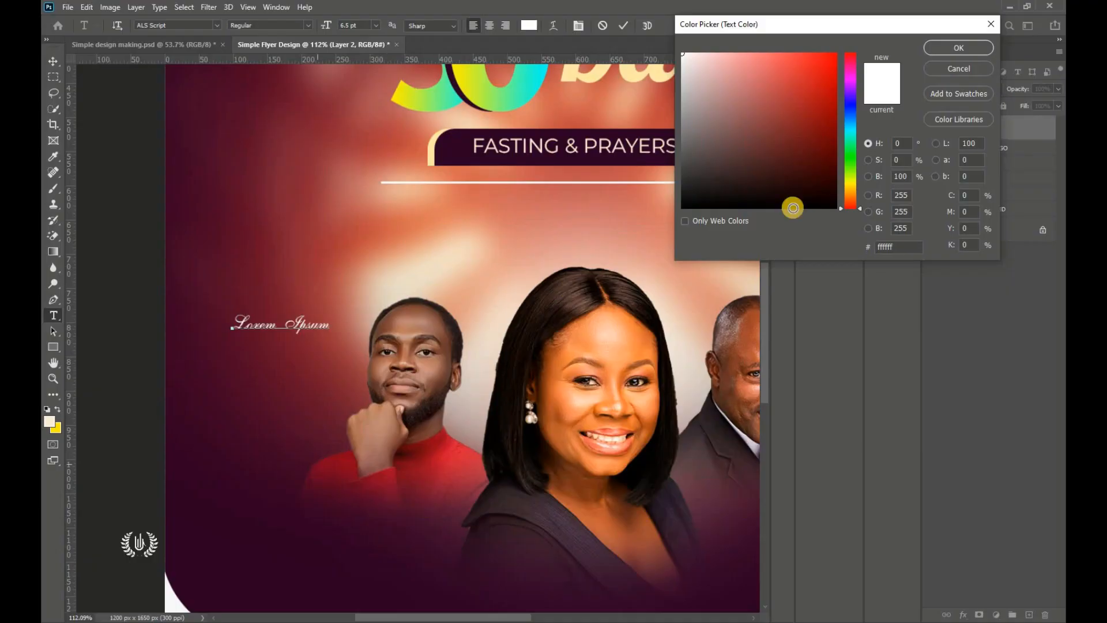
{"action": "right_click", "coordinate": [884, 249]}
{"action": "left_click", "coordinate": [904, 302]}
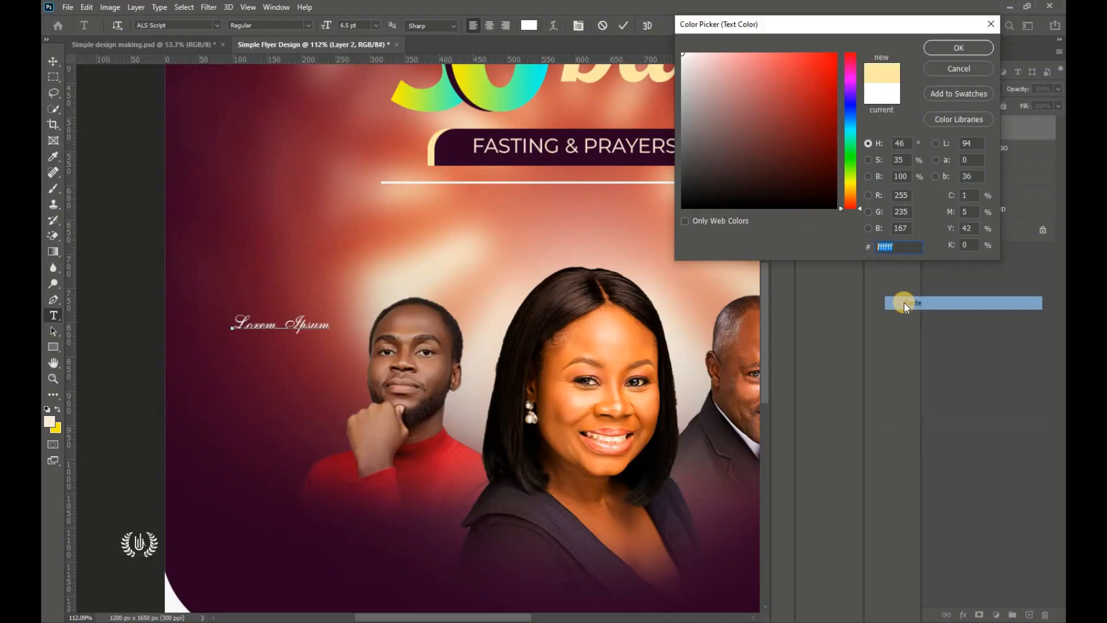
{"action": "left_click", "coordinate": [948, 48]}
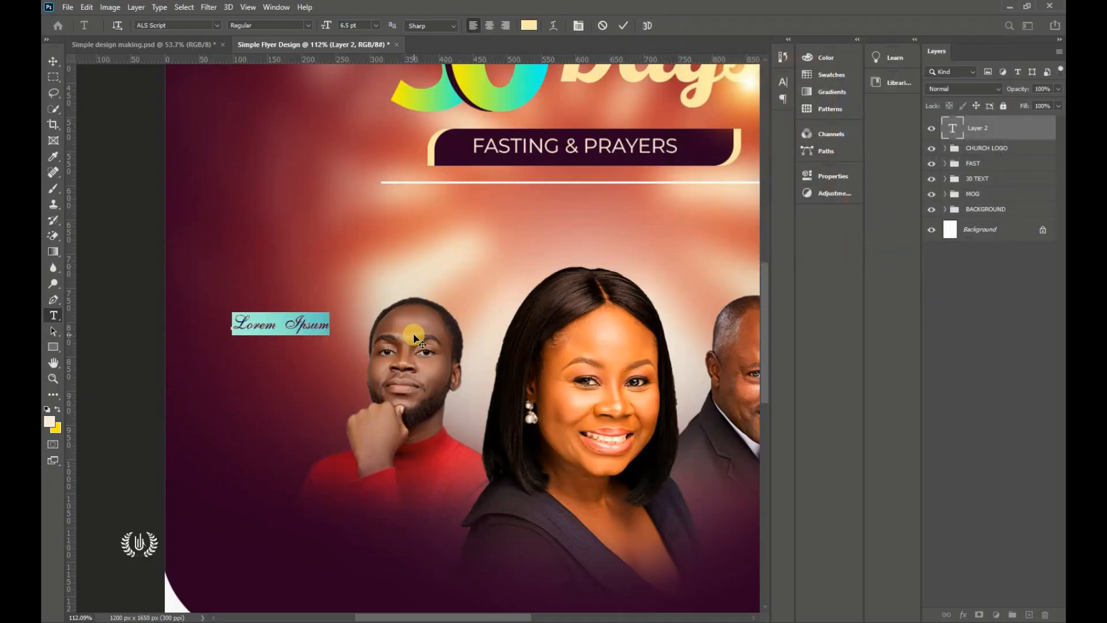
{"action": "type", "text": "Organizer"}
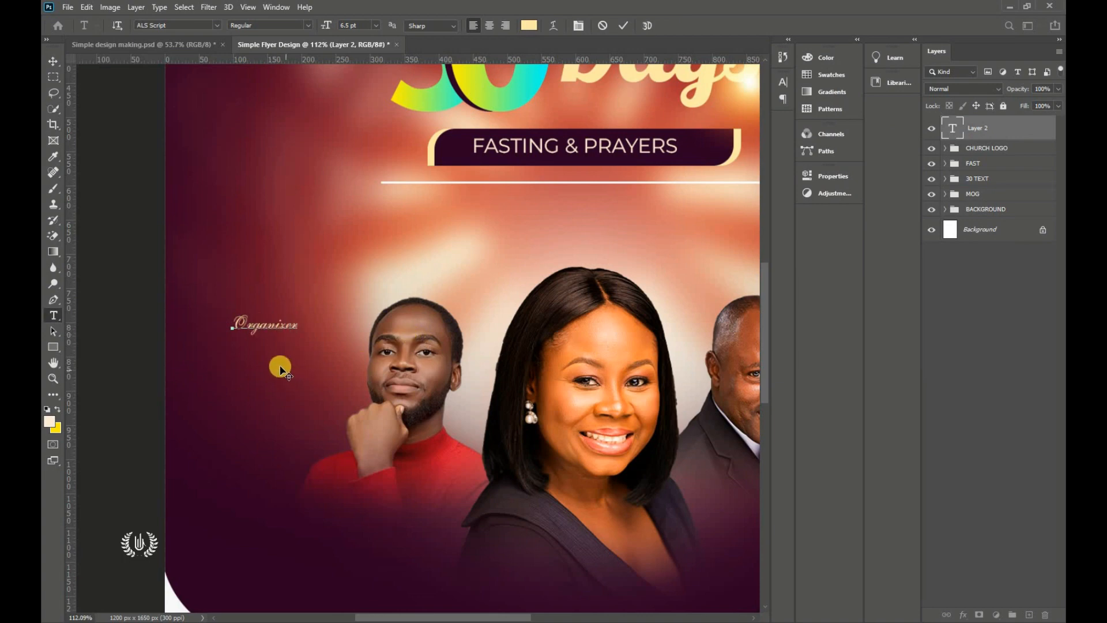
{"action": "left_click_drag", "start_coordinate": [299, 366], "coordinate": [319, 367]}
{"action": "left_click", "coordinate": [621, 24]}
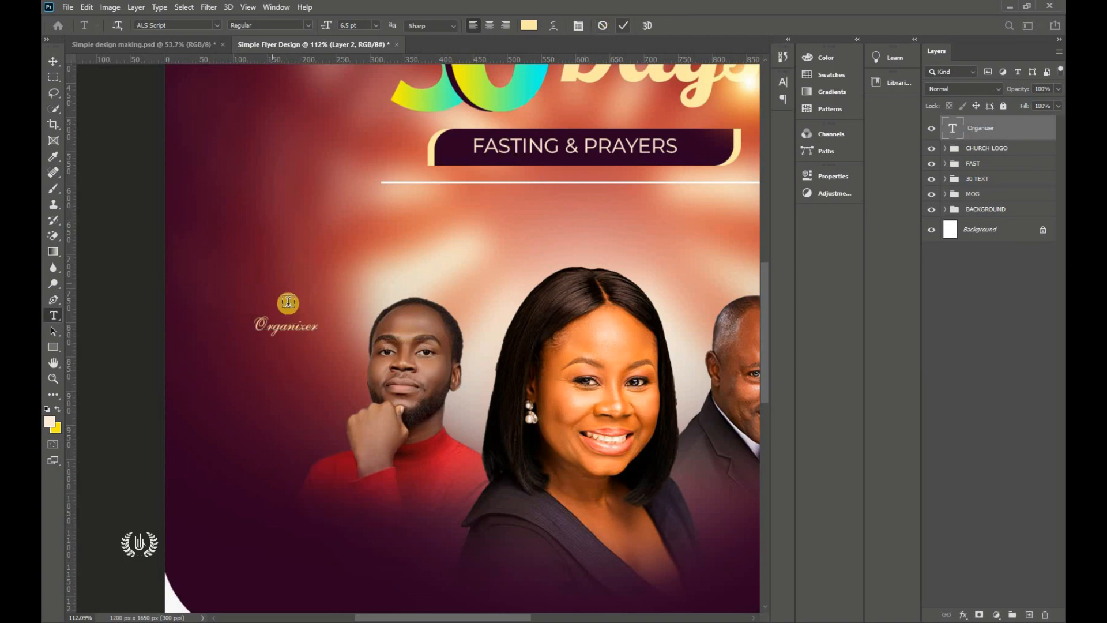
Step: Add a new text below Organizer in white Montserrat Regular
{"action": "left_click", "coordinate": [254, 361]}
{"action": "left_click_drag", "start_coordinate": [309, 423], "coordinate": [294, 419]}
{"action": "left_click", "coordinate": [217, 26]}
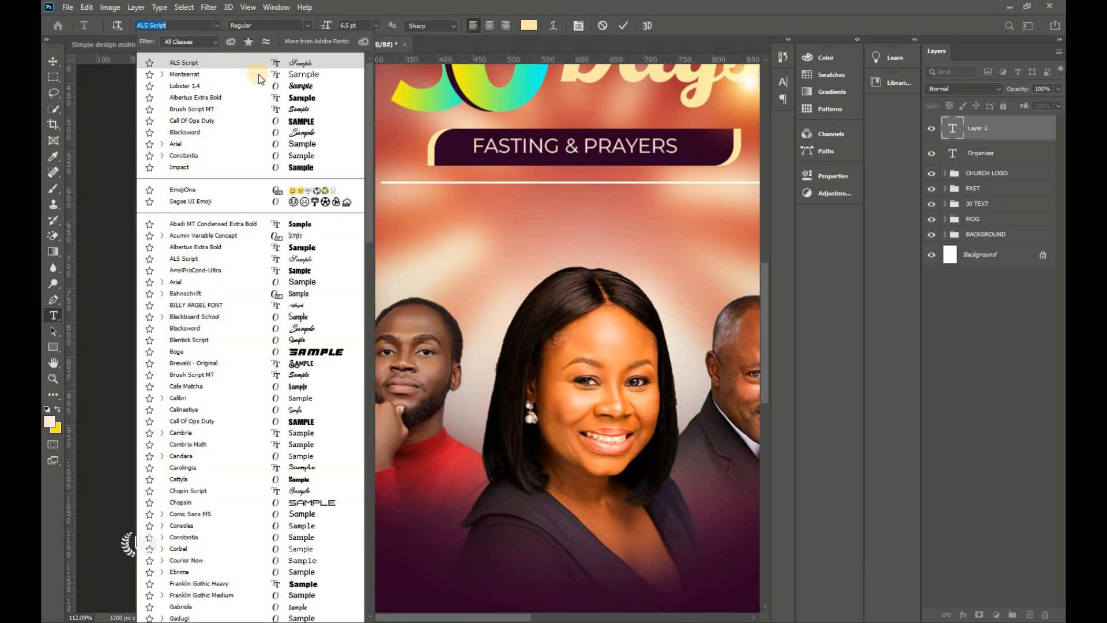
{"action": "left_click", "coordinate": [260, 70]}
{"action": "left_click", "coordinate": [308, 26]}
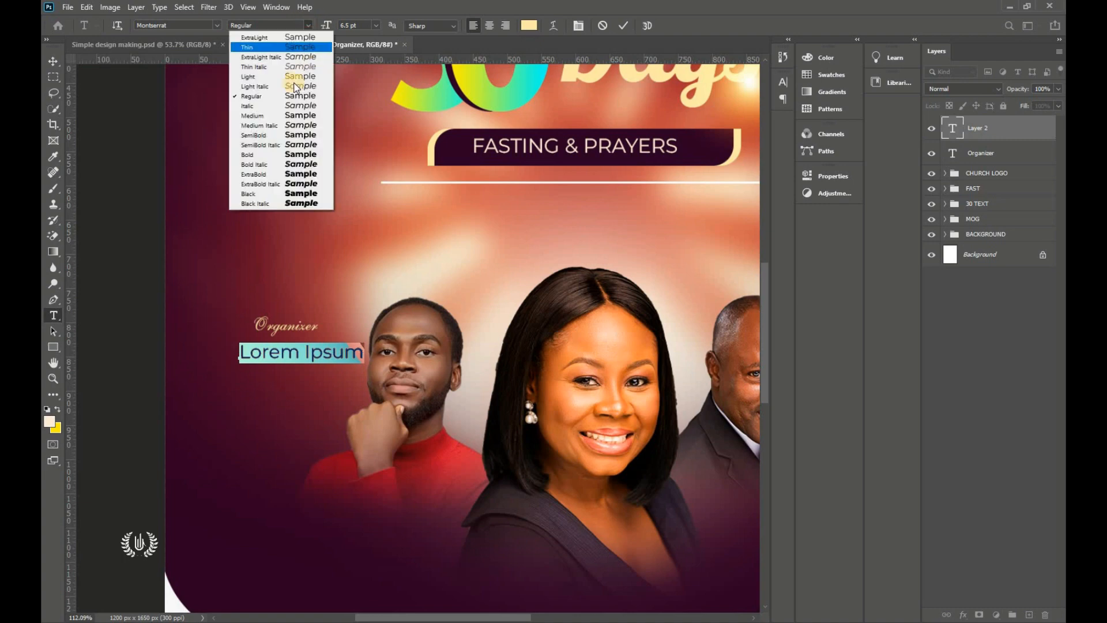
{"action": "left_click", "coordinate": [296, 96]}
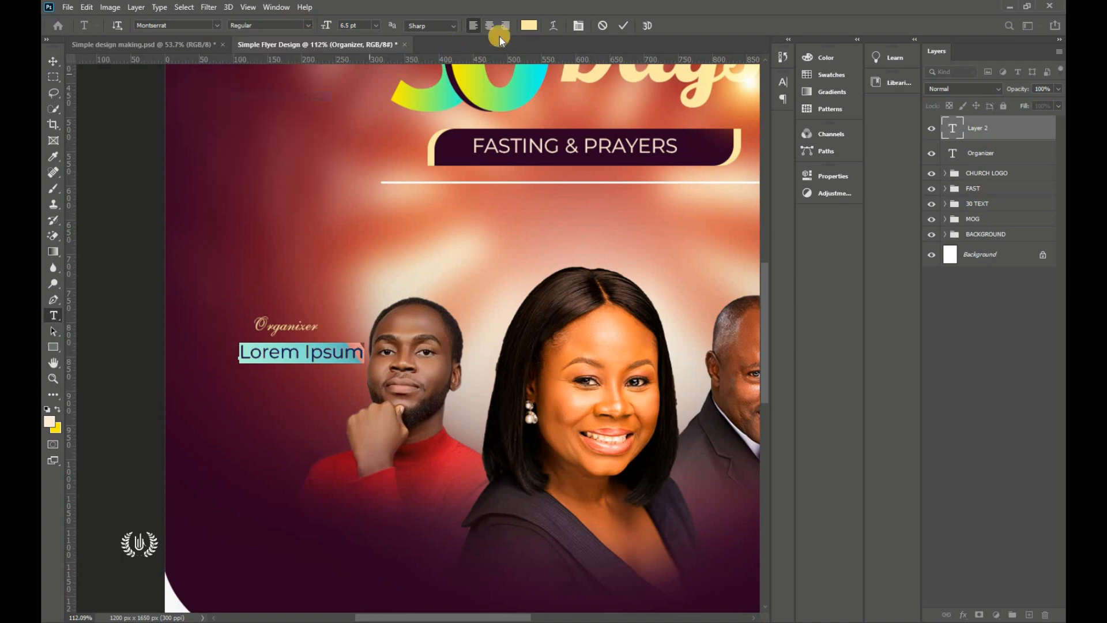
{"action": "left_click", "coordinate": [531, 27]}
{"action": "left_click", "coordinate": [682, 53]}
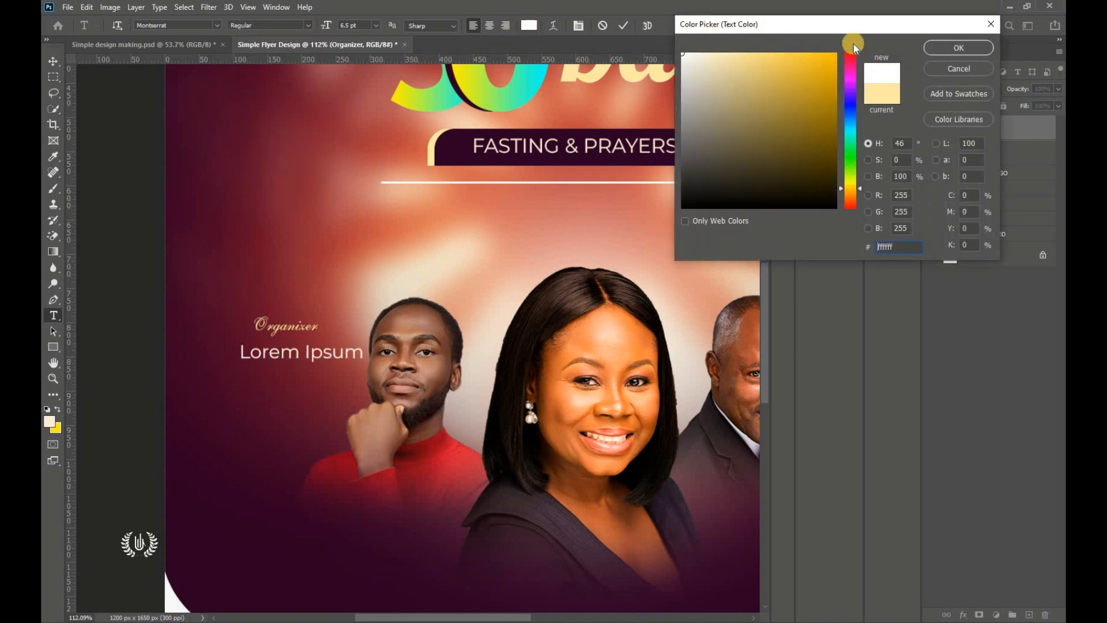
{"action": "left_click", "coordinate": [960, 47]}
Step: Position it under Organizer at 5 pt and begin typing the organizer's name
{"action": "left_click_drag", "start_coordinate": [328, 400], "coordinate": [312, 388]}
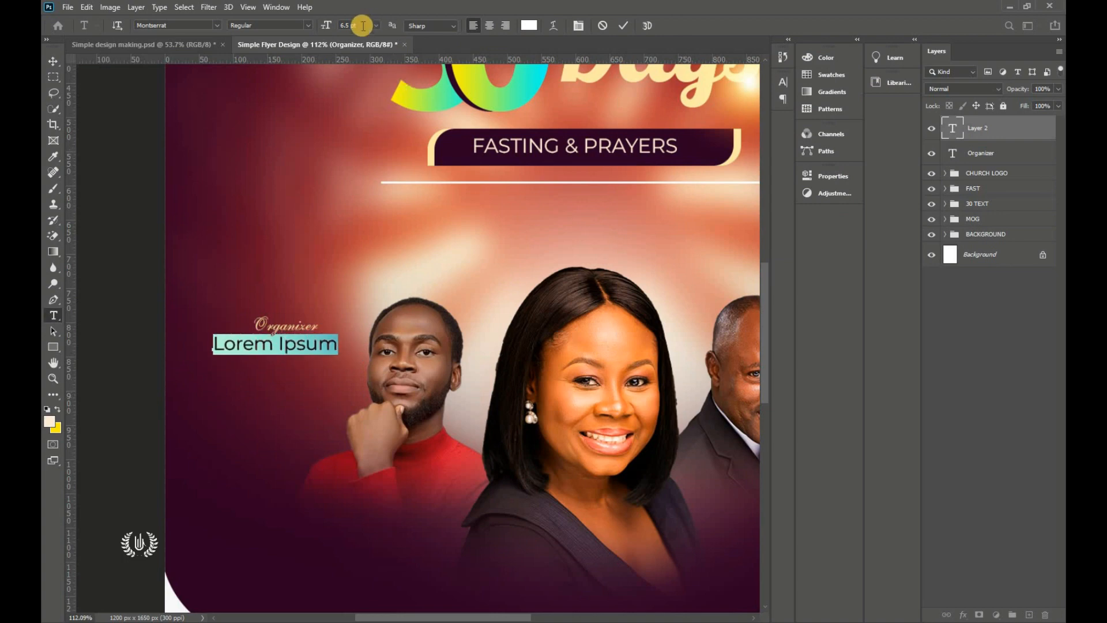
{"action": "type", "text": "5"}
{"action": "key", "text": "Return"}
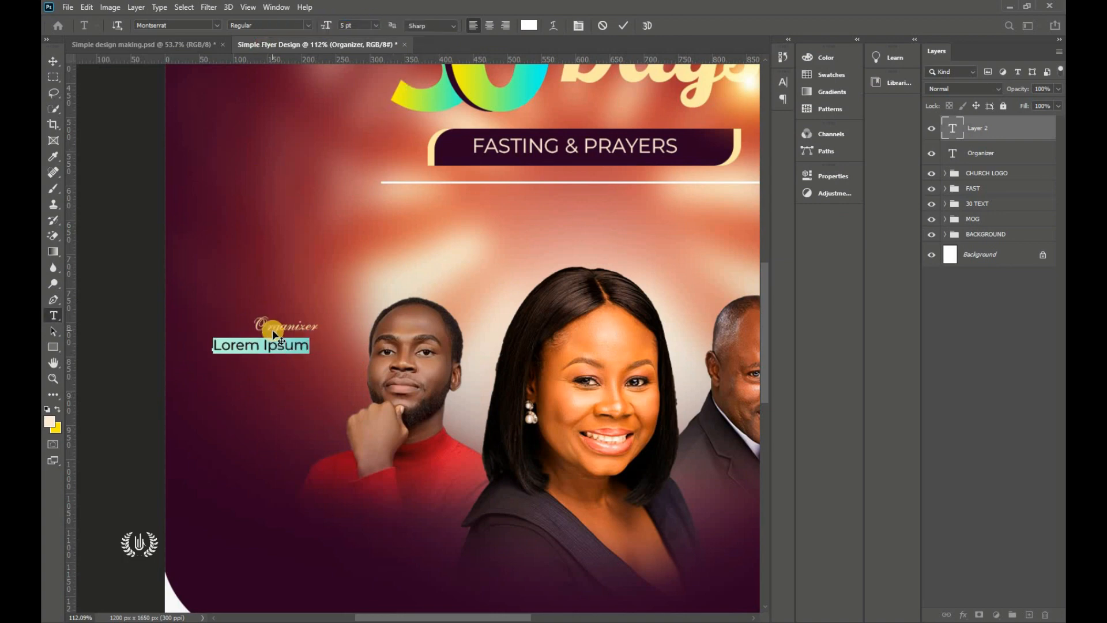
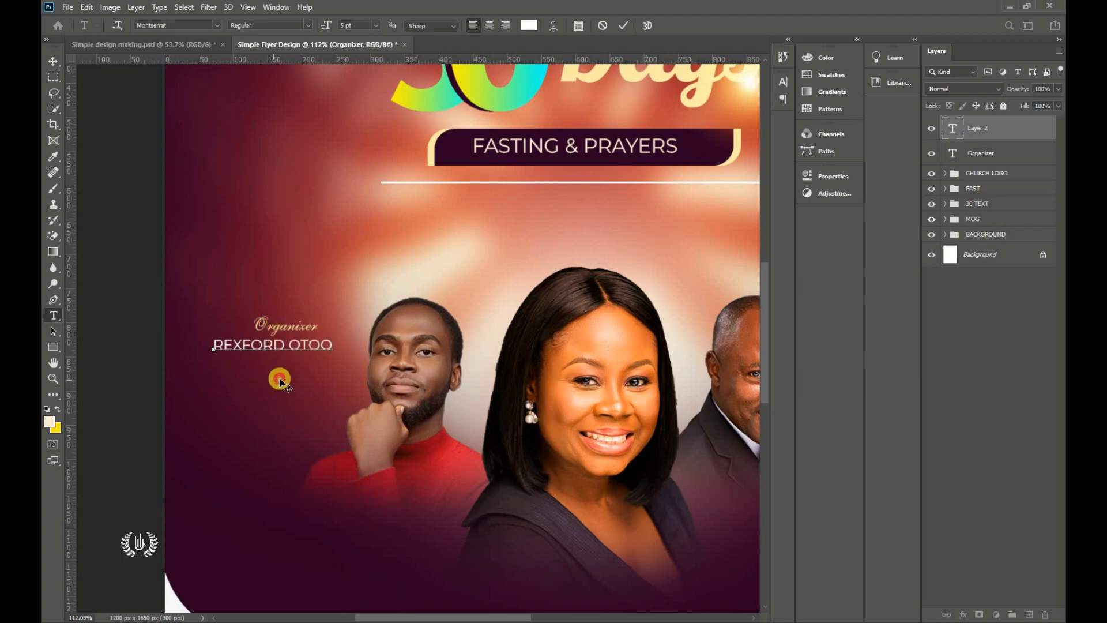
Step: Shrink the organizer's name text to 4 pt
{"action": "key", "text": "ctrl+a"}
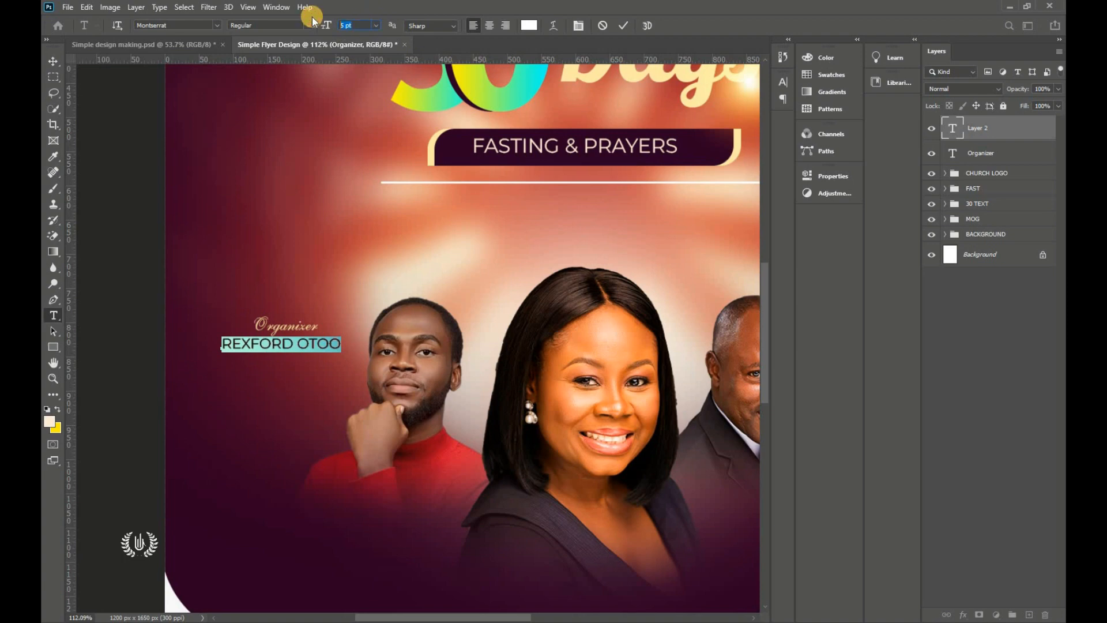
{"action": "type", "text": "4"}
{"action": "key", "text": "Return"}
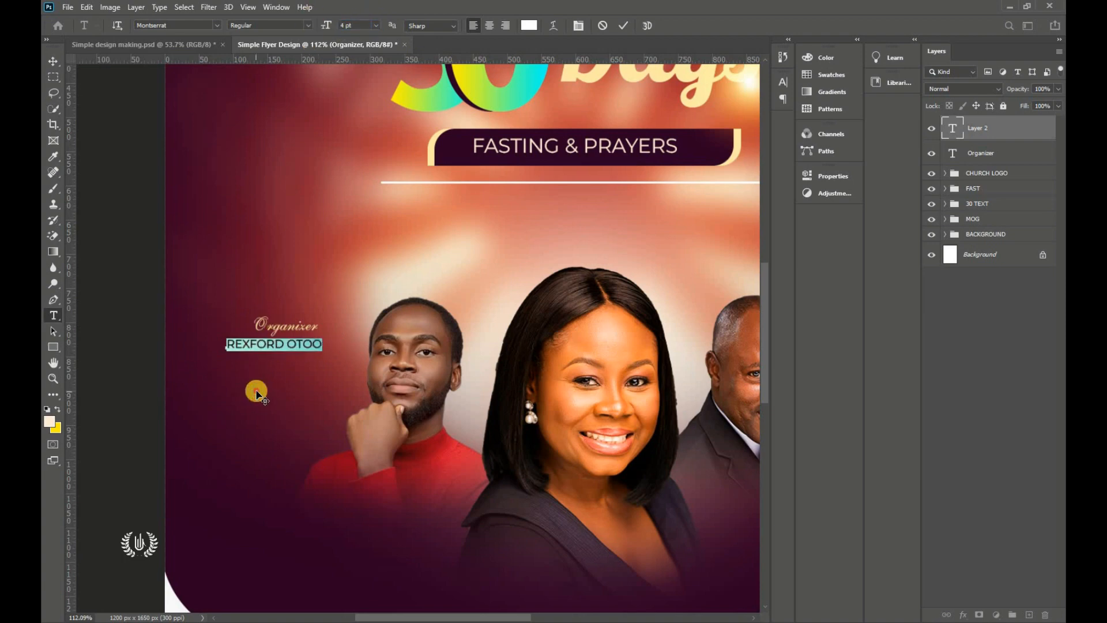
{"action": "left_click", "coordinate": [627, 25]}
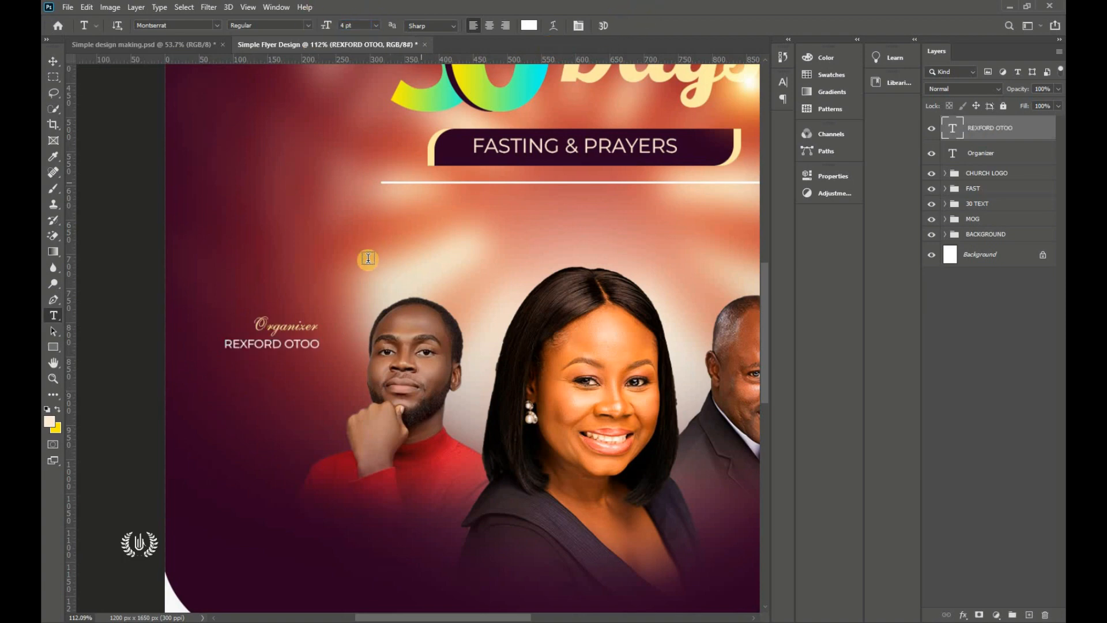
Step: Duplicate the Organizer label and name pair onto the right side of the flyer
{"action": "left_click", "coordinate": [53, 61]}
{"action": "left_click", "coordinate": [284, 325]}
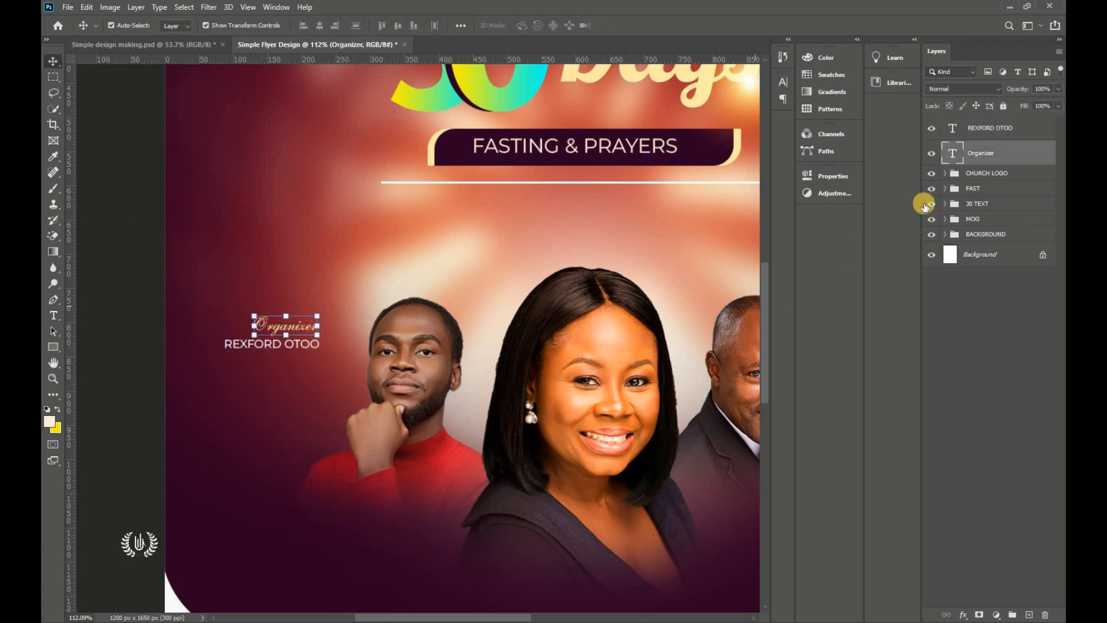
{"action": "key", "text": "alt+shift+bracketright"}
{"action": "left_click_drag", "start_coordinate": [486, 616], "coordinate": [457, 616]}
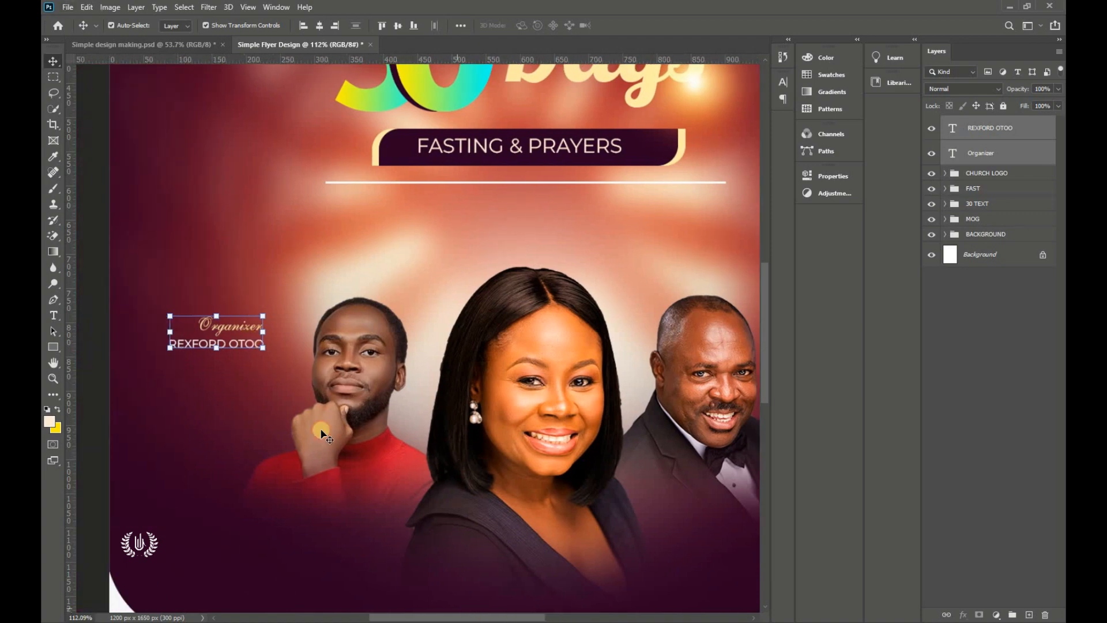
{"action": "left_click_drag", "start_coordinate": [240, 328], "coordinate": [538, 336]}
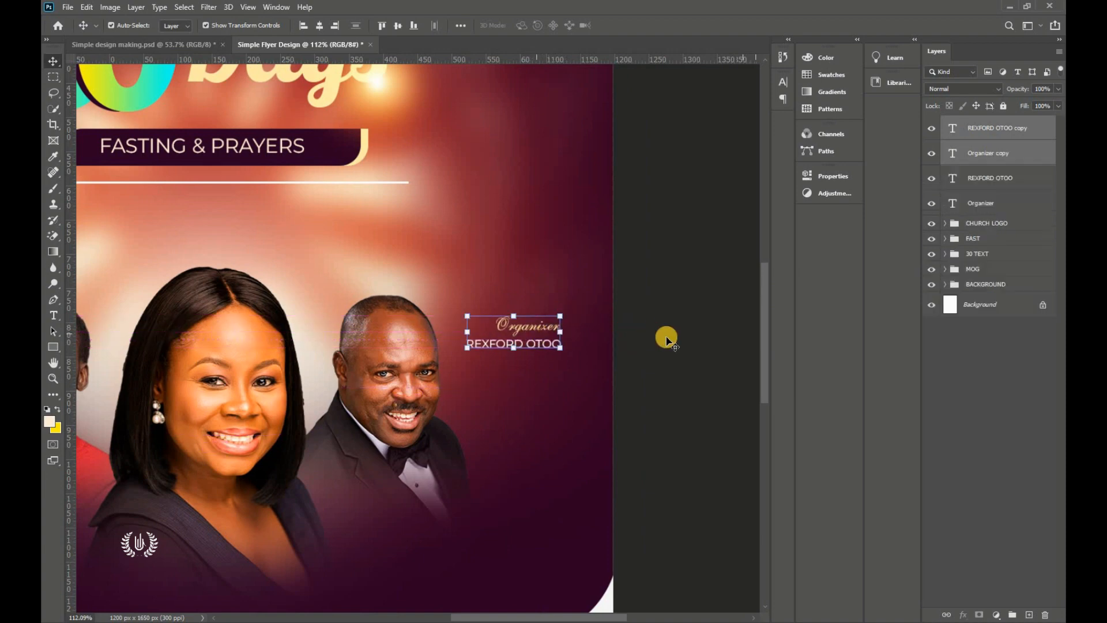
Step: Retype the copied label as 'Guest Speaker' and nudge it slightly left
{"action": "double_click", "coordinate": [540, 328]}
{"action": "left_click", "coordinate": [539, 323]}
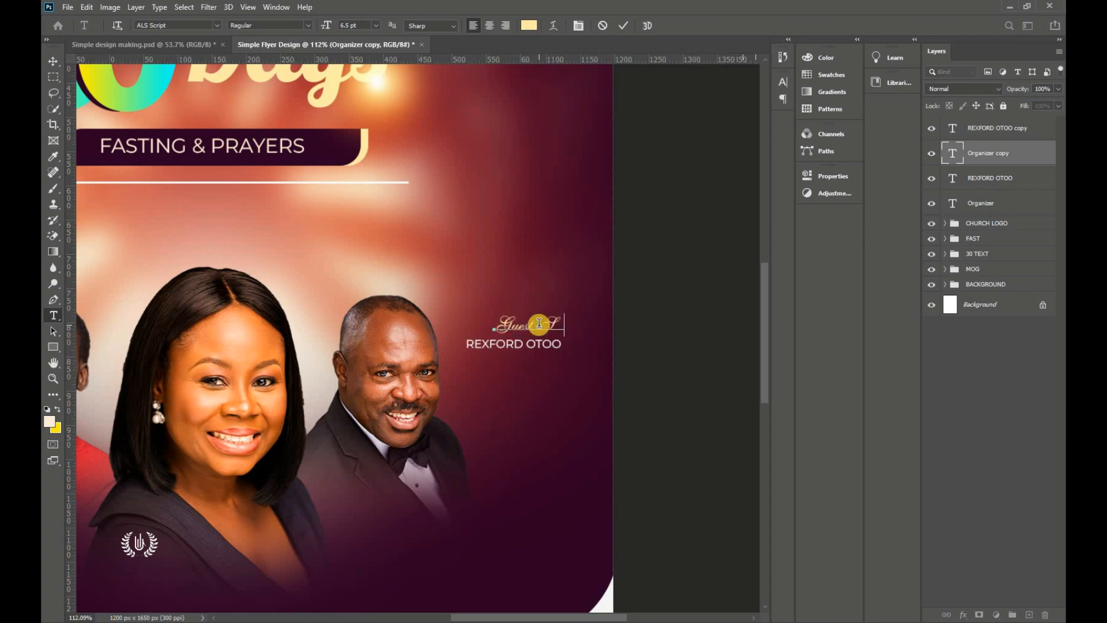
{"action": "left_click_drag", "start_coordinate": [558, 400], "coordinate": [518, 398]}
{"action": "left_click", "coordinate": [624, 27]}
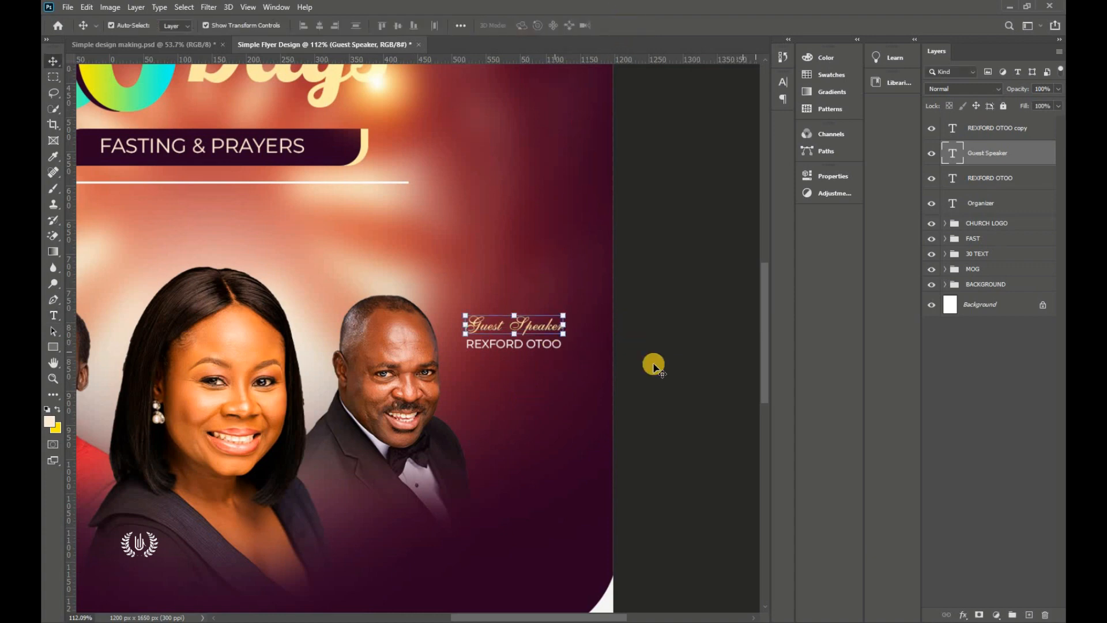
Step: Replace the copied name beneath it with the guest speaker's name
{"action": "left_click", "coordinate": [542, 342], "text": "ctrl"}
{"action": "triple_click", "coordinate": [543, 342]}
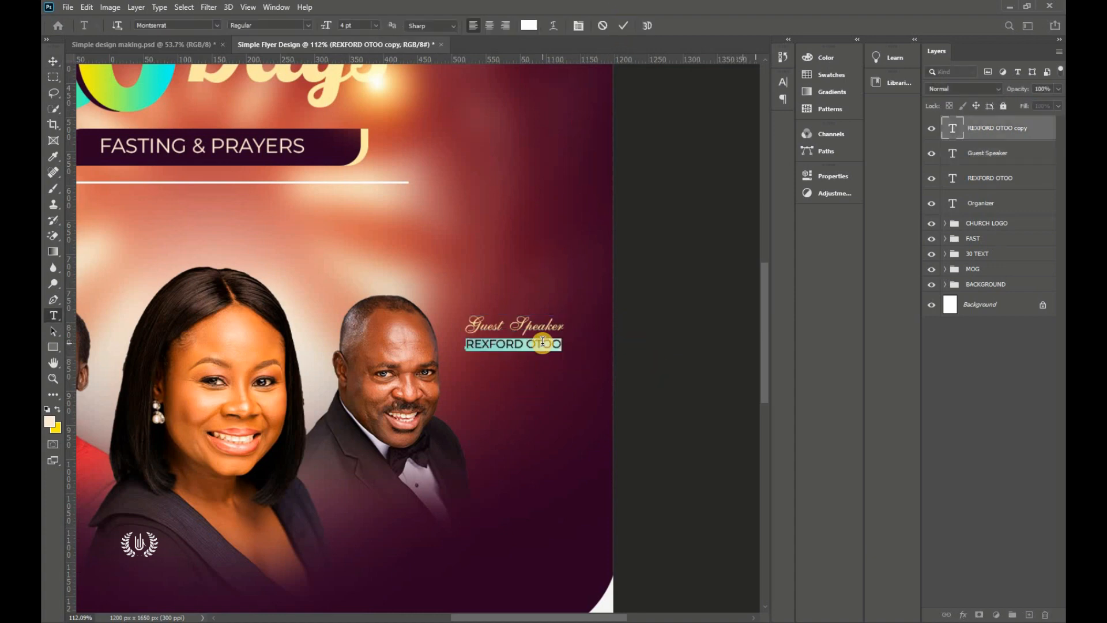
{"action": "type", "text": "RE"}
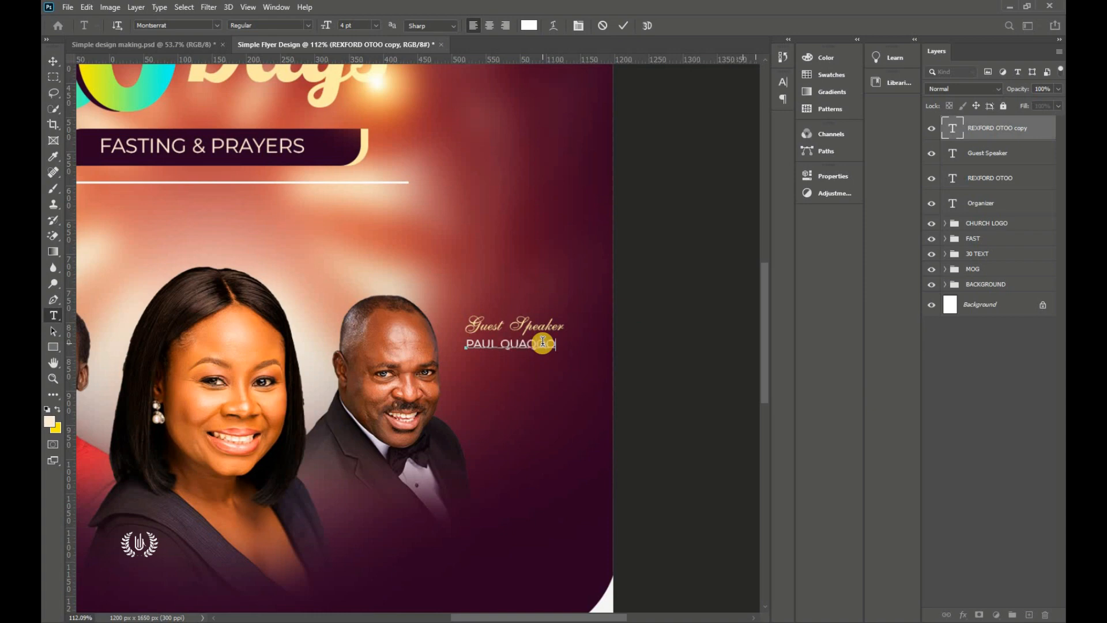
{"action": "left_click", "coordinate": [623, 25]}
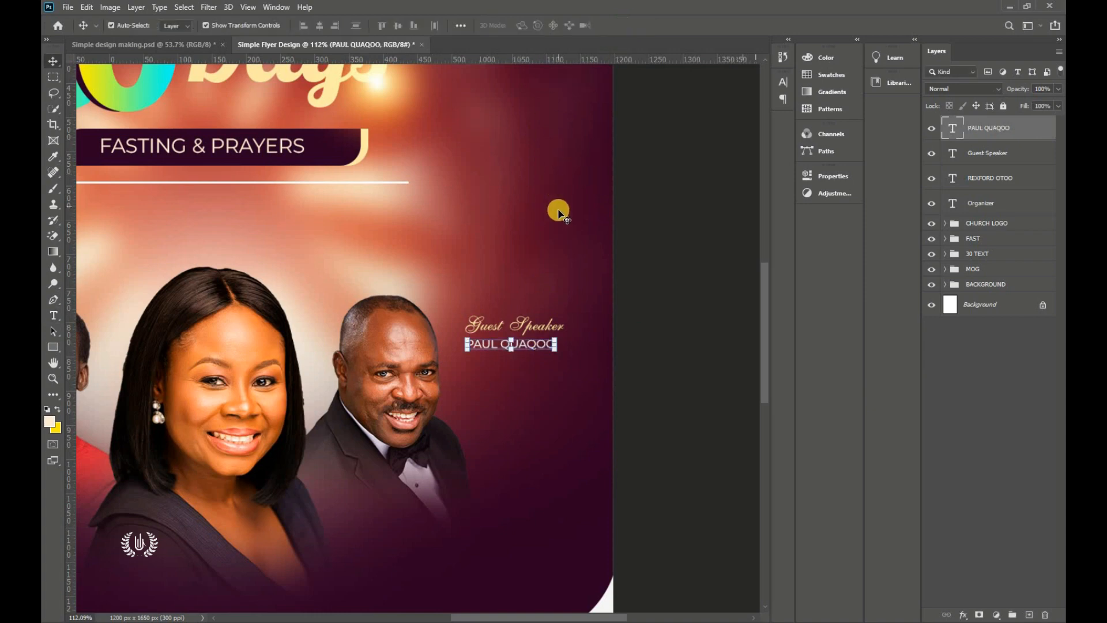
{"action": "left_click", "coordinate": [656, 291]}
{"action": "scroll", "coordinate": [634, 282], "scroll_direction": "down", "scroll_amount": 3}
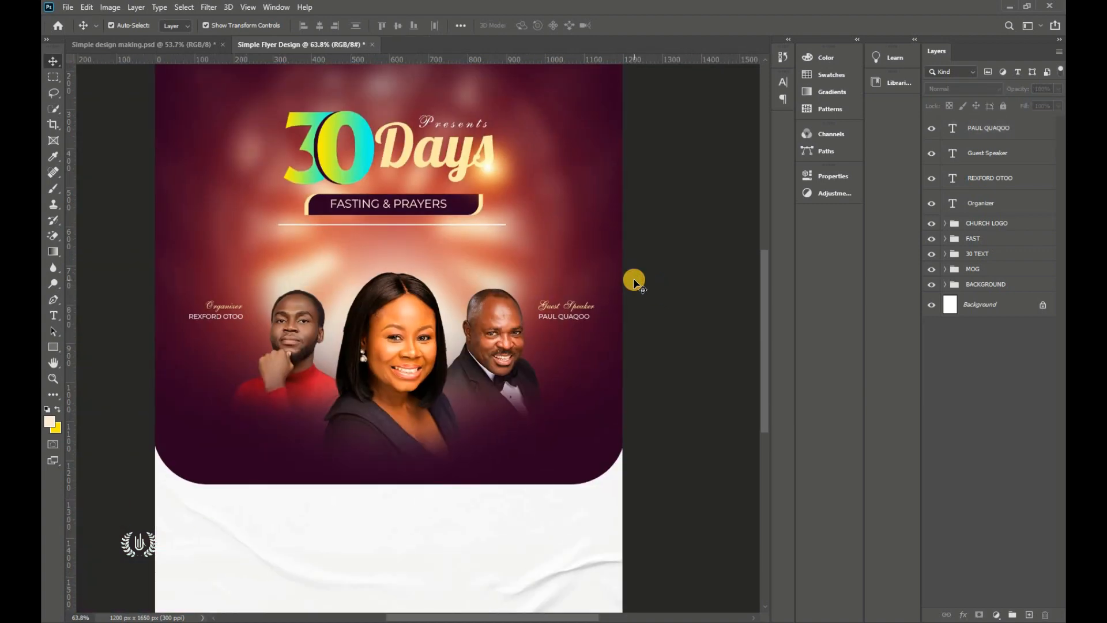
Step: Try copying the Guest Speaker pair down-left, then undo it
{"action": "scroll", "coordinate": [633, 283], "scroll_direction": "down", "scroll_amount": 1}
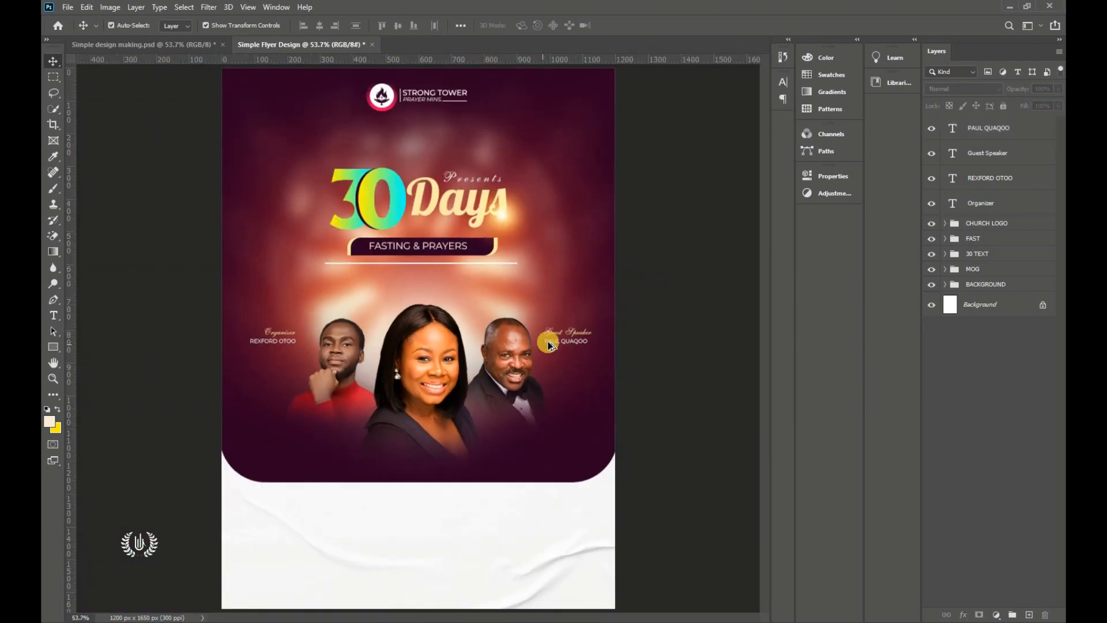
{"action": "scroll", "coordinate": [576, 333], "scroll_direction": "up", "scroll_amount": 2}
{"action": "left_click", "coordinate": [575, 330]}
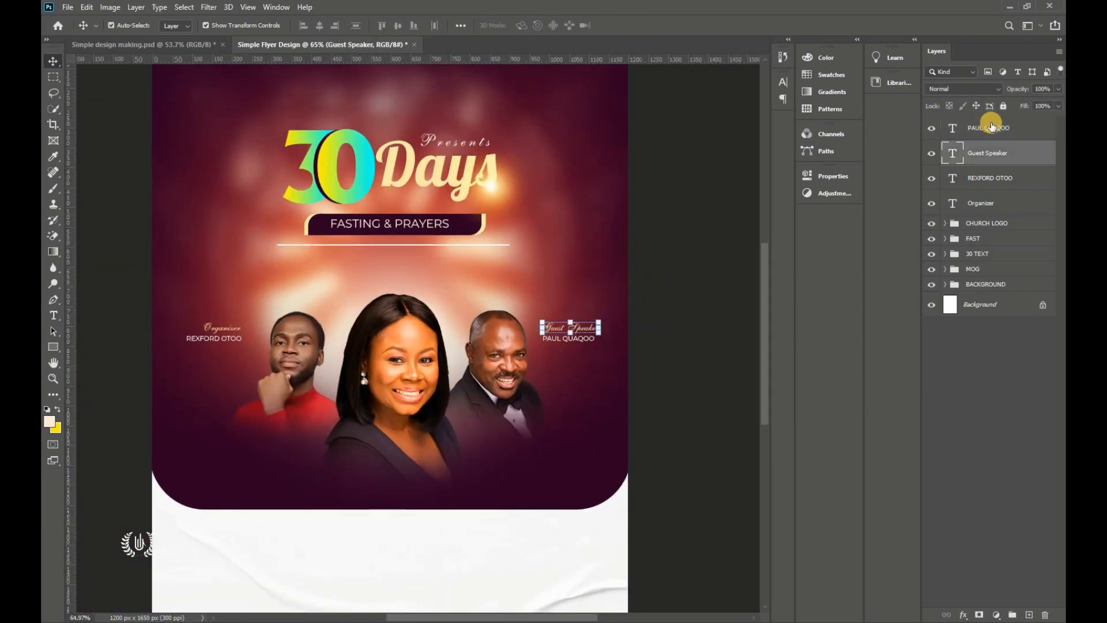
{"action": "left_click", "coordinate": [592, 333], "text": "shift"}
{"action": "left_click_drag", "start_coordinate": [593, 333], "coordinate": [525, 461]}
{"action": "key", "text": "ctrl+z"}
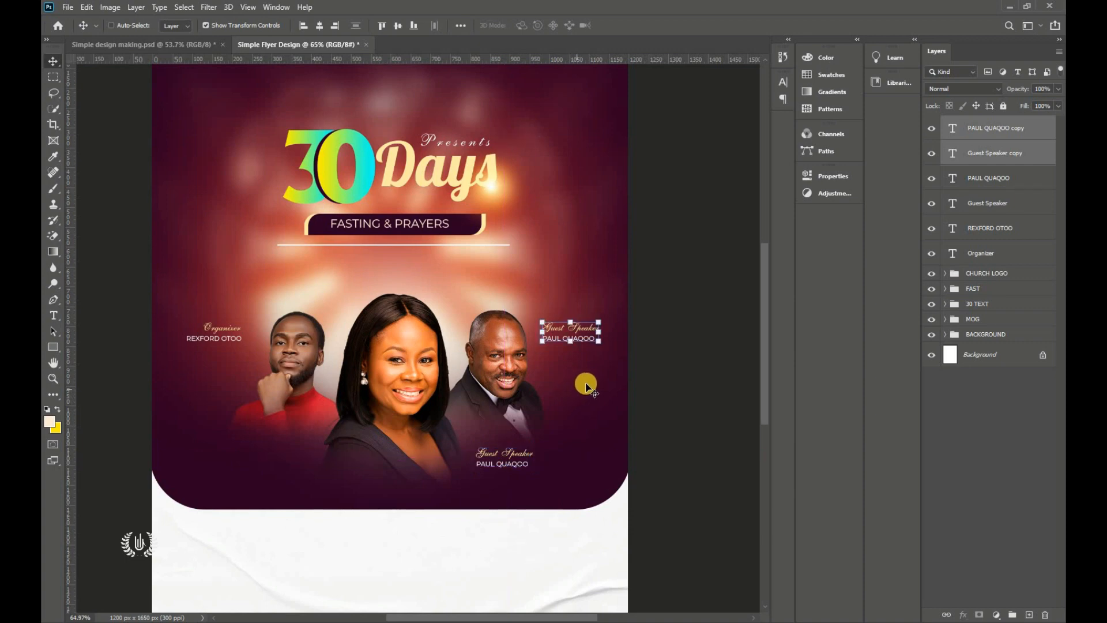
Step: Duplicate both Guest Speaker layers and move the copies below the portraits
{"action": "left_click", "coordinate": [997, 155], "text": "shift"}
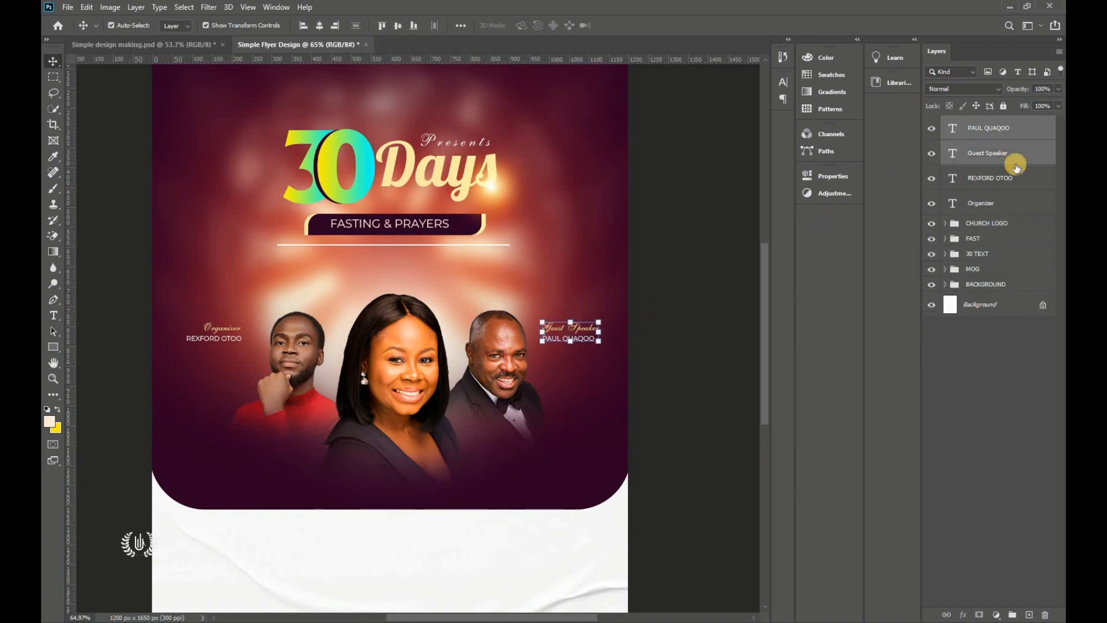
{"action": "left_click_drag", "start_coordinate": [1026, 155], "coordinate": [1026, 610]}
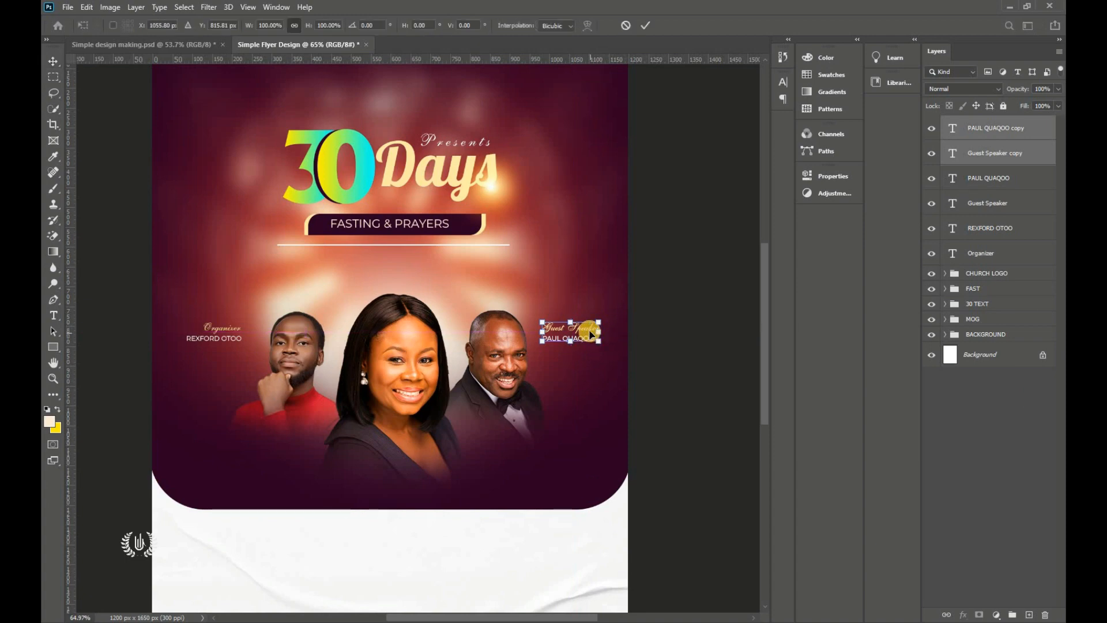
{"action": "left_click_drag", "start_coordinate": [569, 329], "coordinate": [527, 461]}
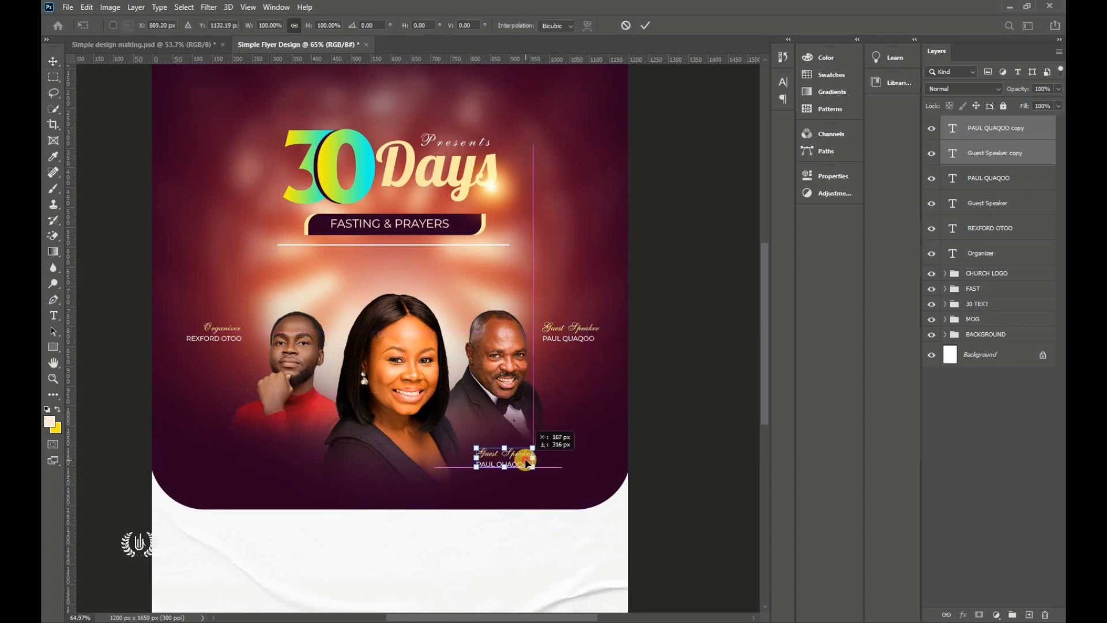
{"action": "left_click", "coordinate": [649, 25]}
{"action": "scroll", "coordinate": [507, 461], "scroll_direction": "up", "scroll_amount": 5}
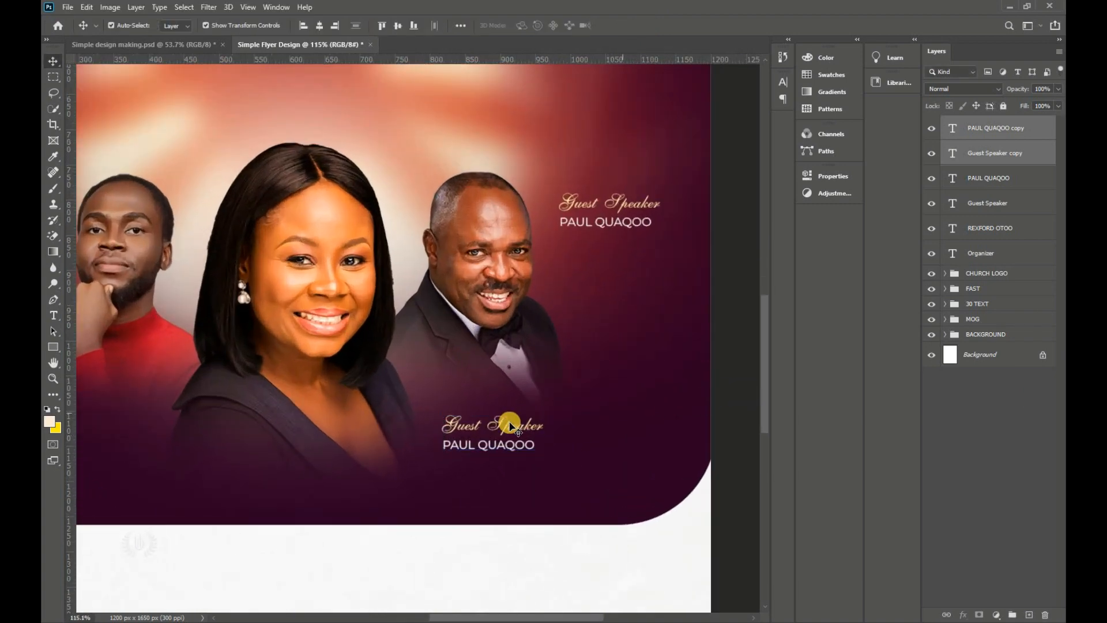
Step: Retype the lower copied label as 'Host'
{"action": "left_click", "coordinate": [510, 427]}
{"action": "double_click", "coordinate": [510, 427]}
{"action": "type", "text": "Host"}
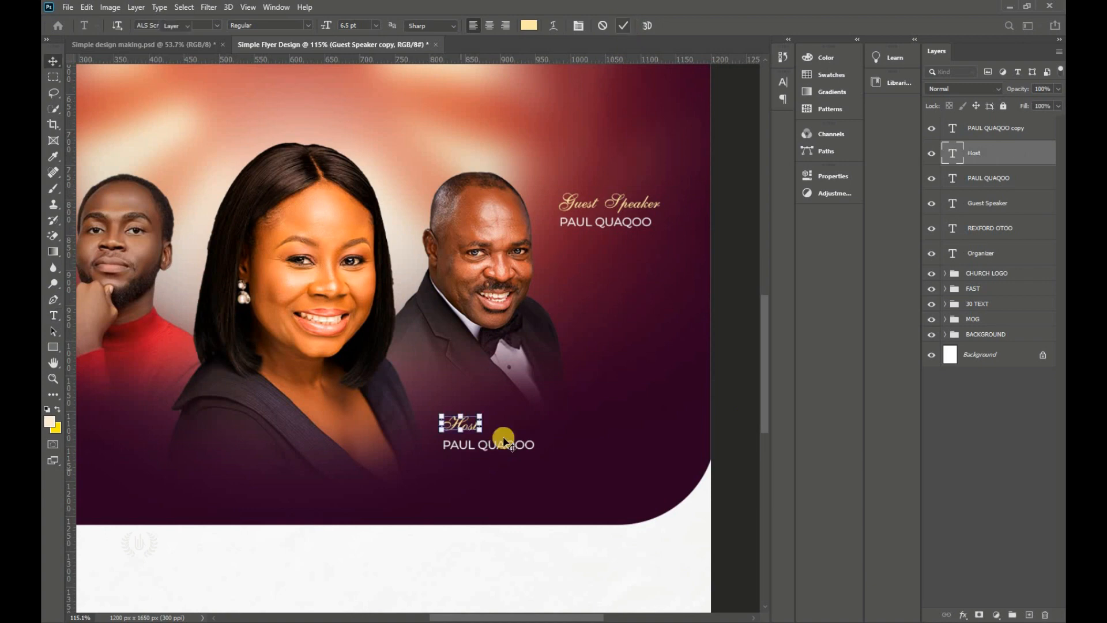
{"action": "left_click", "coordinate": [501, 441]}
Step: Replace the name with the host's name on two centred lines with 4 pt leading
{"action": "double_click", "coordinate": [511, 443]}
{"action": "left_click", "coordinate": [510, 441]}
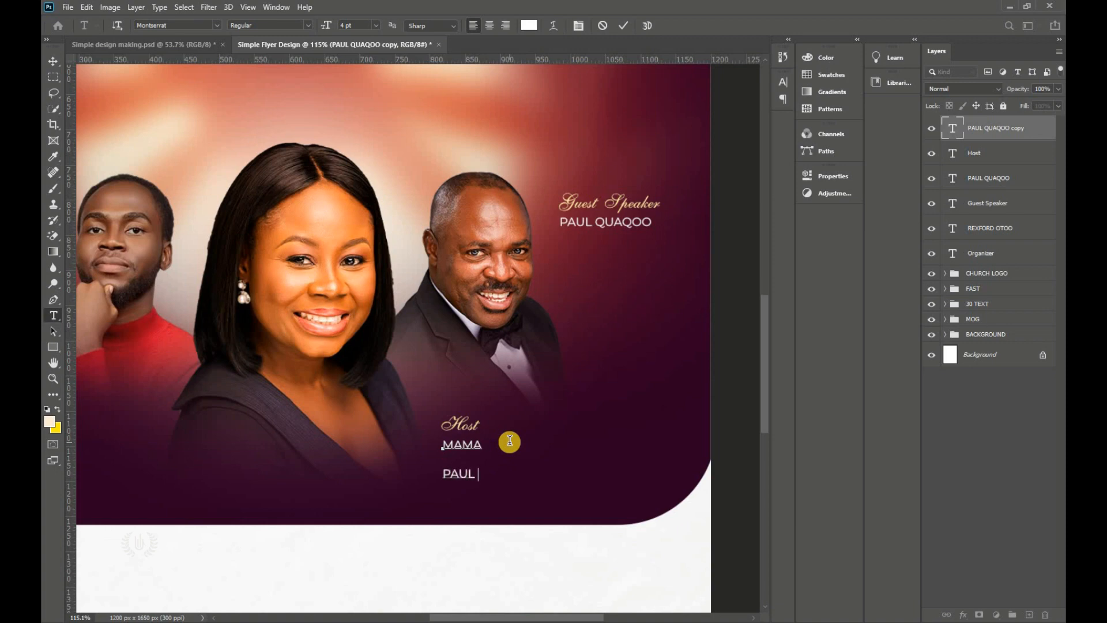
{"action": "key", "text": "ctrl+a"}
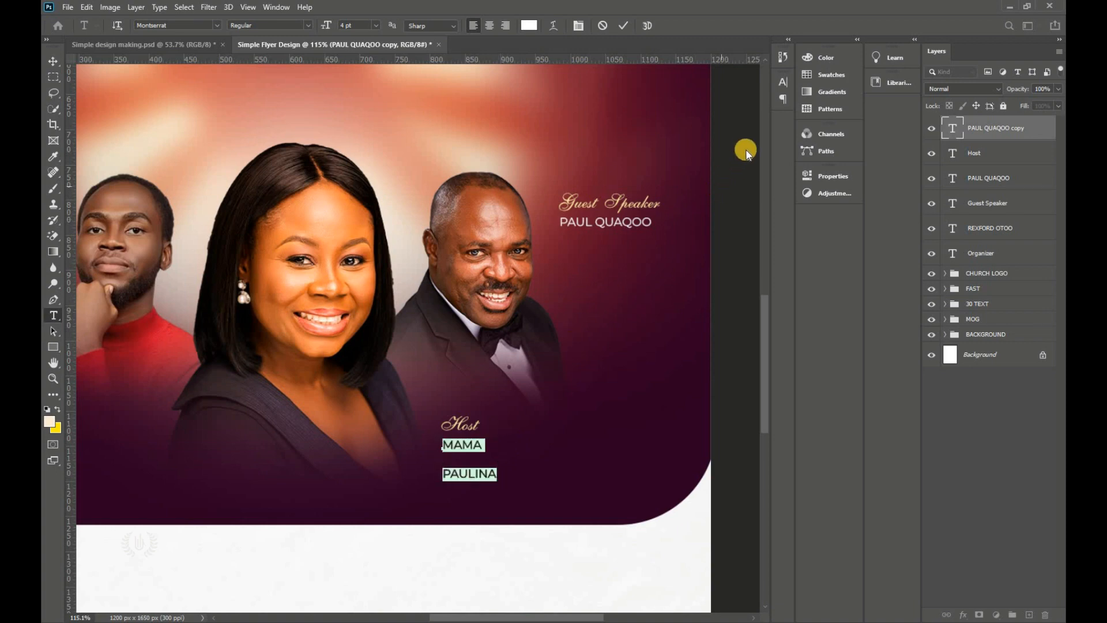
{"action": "left_click", "coordinate": [781, 82]}
{"action": "left_click_drag", "start_coordinate": [717, 117], "coordinate": [727, 113]}
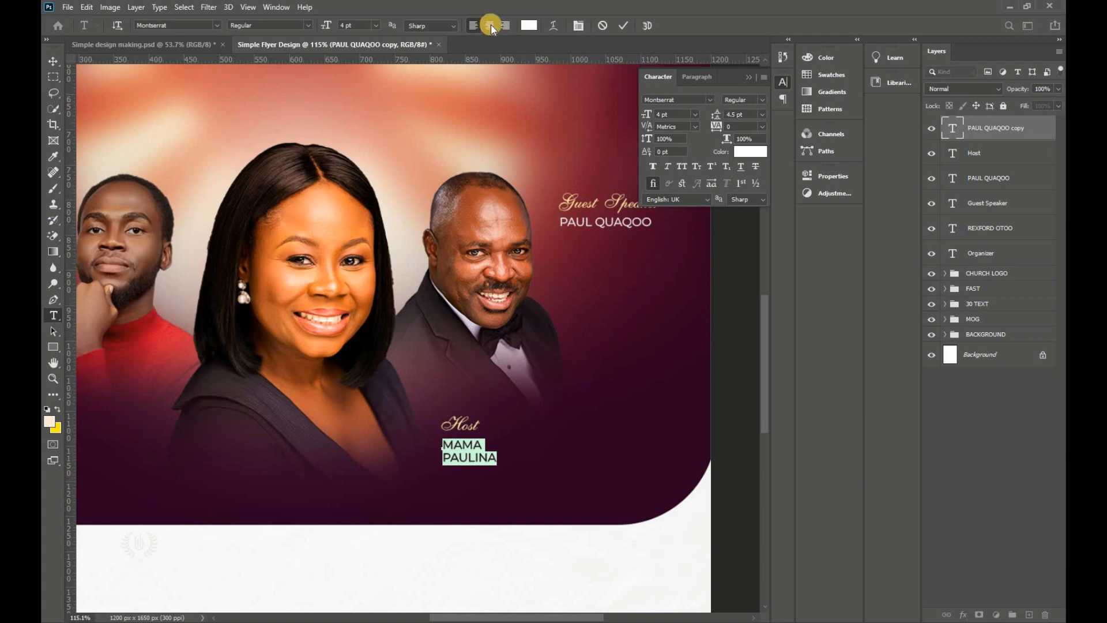
{"action": "left_click", "coordinate": [490, 25]}
{"action": "left_click_drag", "start_coordinate": [440, 491], "coordinate": [456, 490]}
{"action": "left_click", "coordinate": [712, 114]}
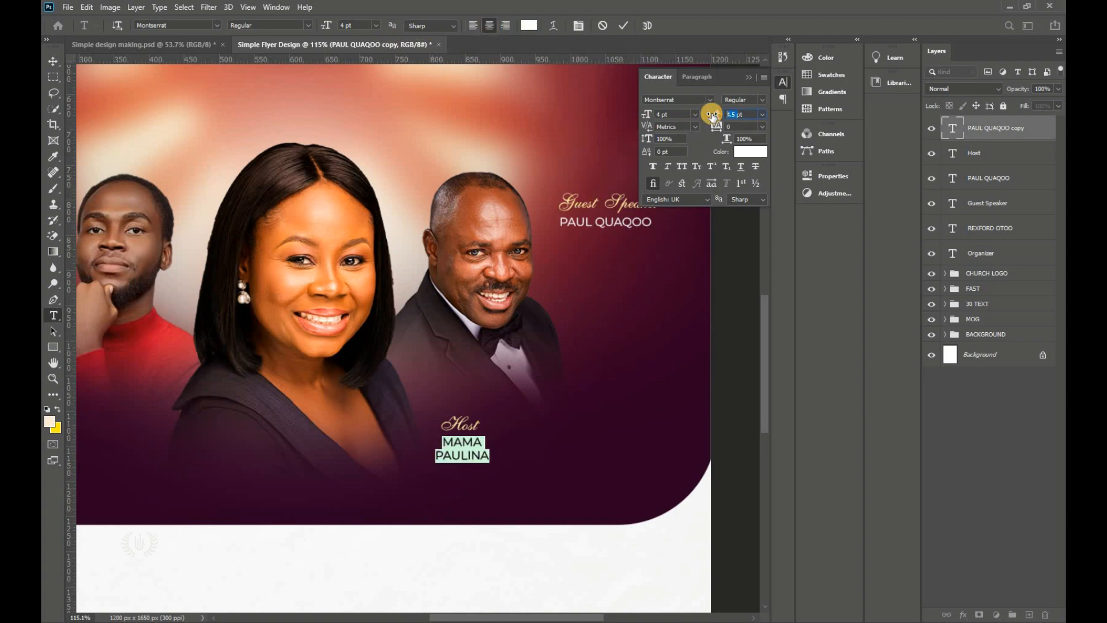
{"action": "left_click", "coordinate": [624, 30]}
Step: Enlarge the Host label and name together with Free Transform, about 121%
{"action": "left_click", "coordinate": [53, 62]}
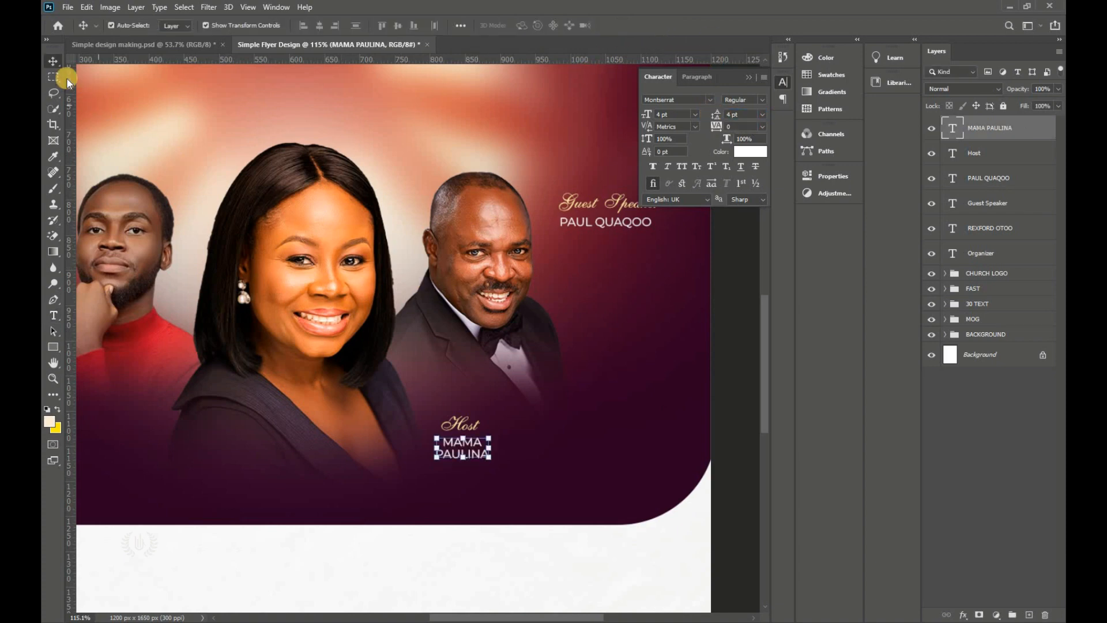
{"action": "left_click", "coordinate": [998, 157], "text": "shift"}
{"action": "left_click", "coordinate": [87, 7]}
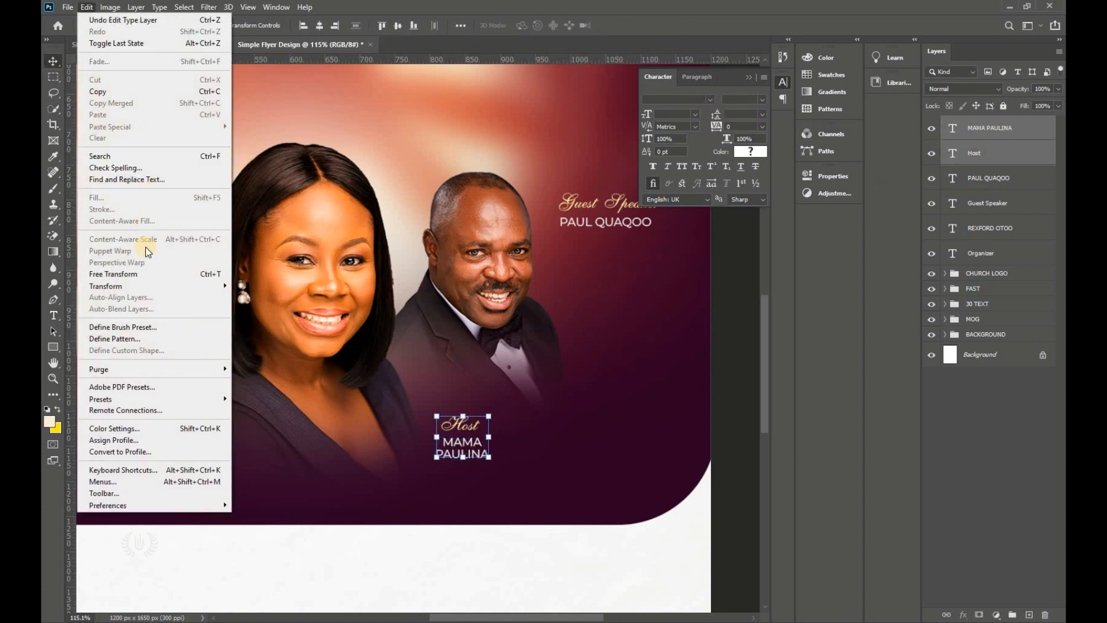
{"action": "left_click", "coordinate": [151, 274]}
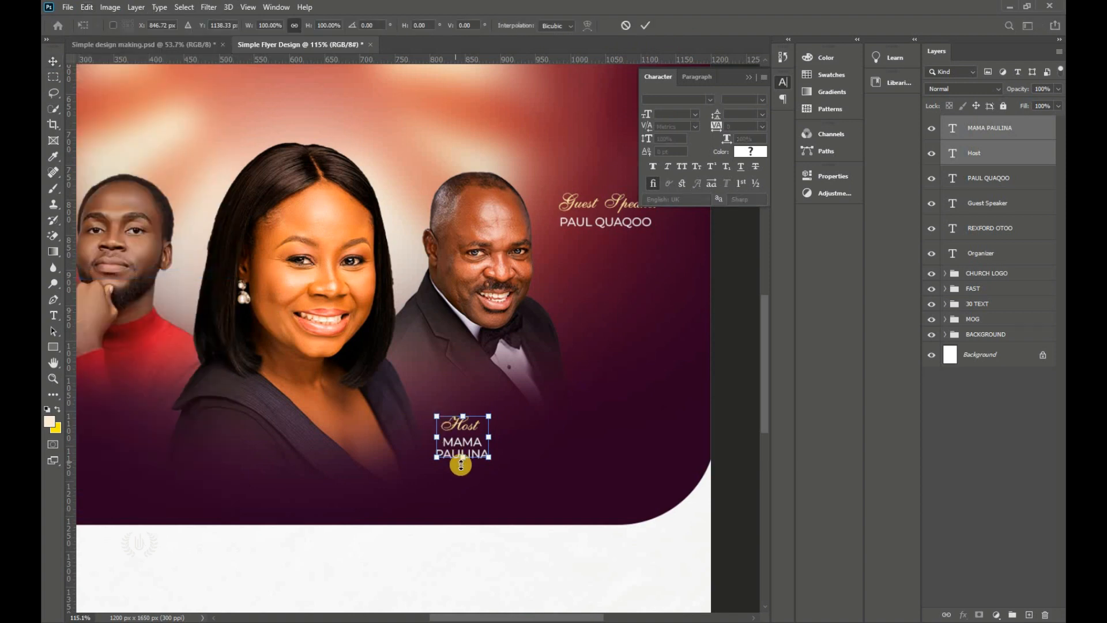
{"action": "left_click_drag", "start_coordinate": [464, 459], "coordinate": [466, 479]}
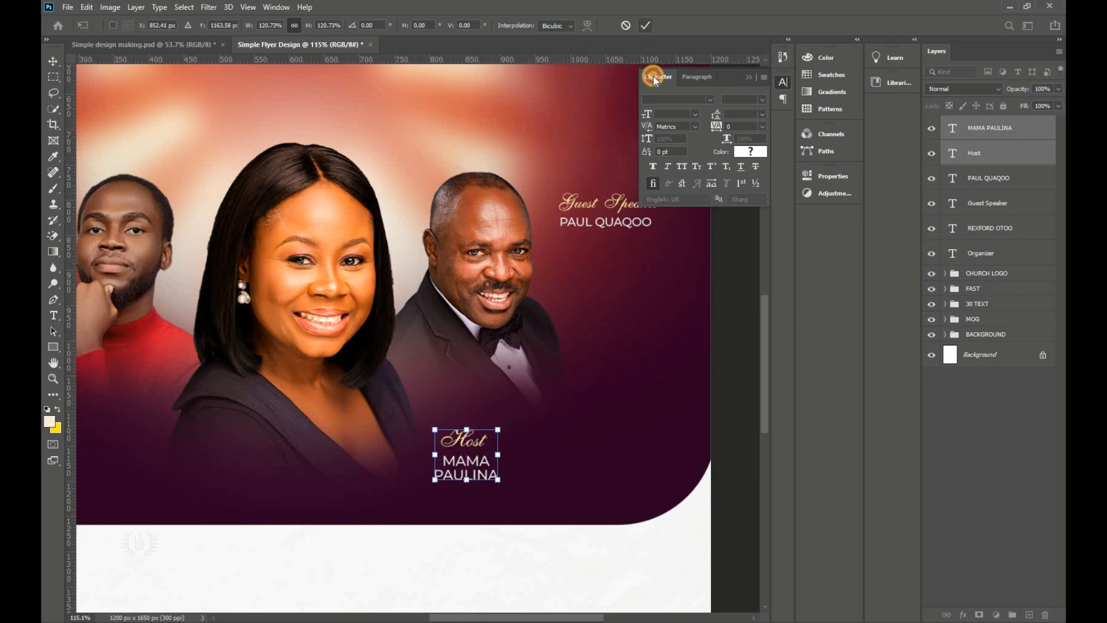
{"action": "key", "text": "Return"}
{"action": "left_click", "coordinate": [484, 472]}
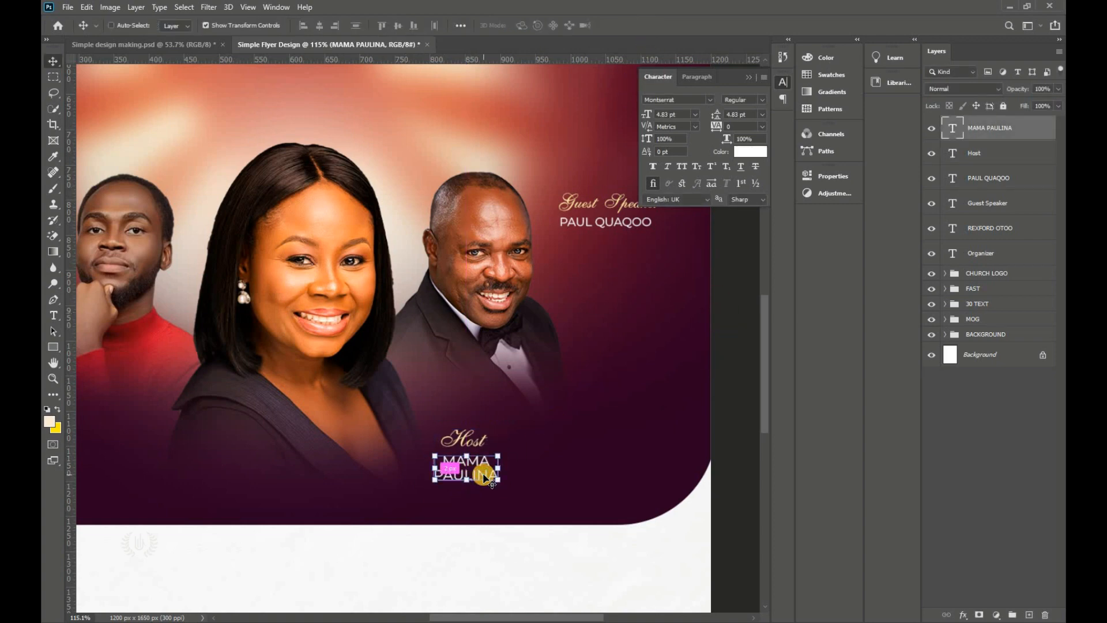
{"action": "key", "text": "ctrl+0"}
{"action": "left_click", "coordinate": [620, 245], "text": "ctrl"}
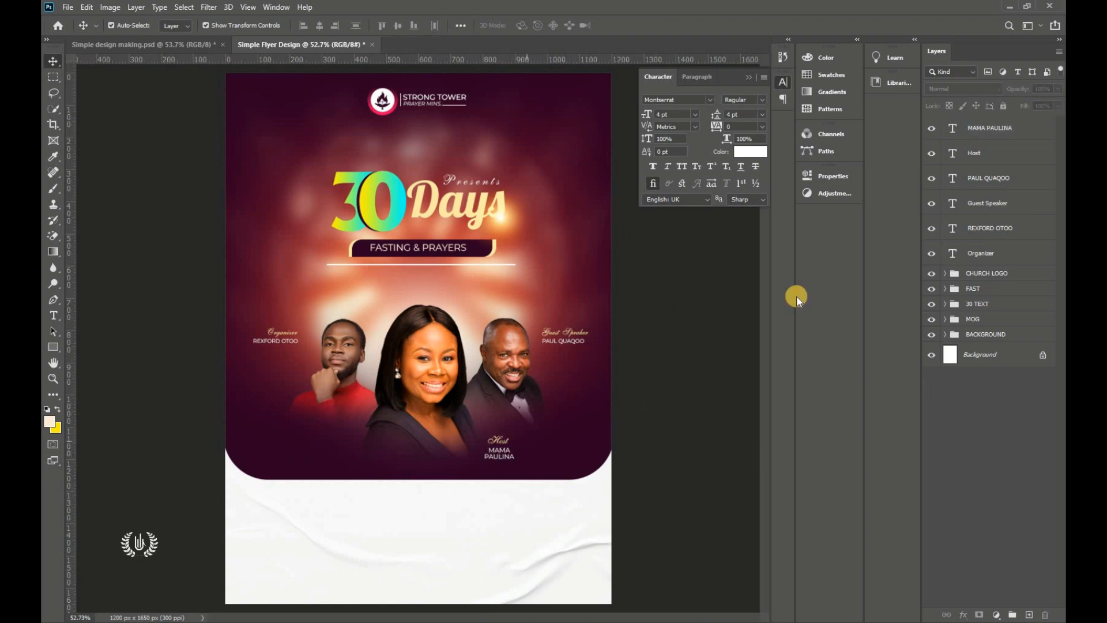
Step: Group the six caption text layers into a folder named NAMES OF MOG
{"action": "left_click", "coordinate": [1018, 256]}
{"action": "left_click", "coordinate": [1013, 127], "text": "shift"}
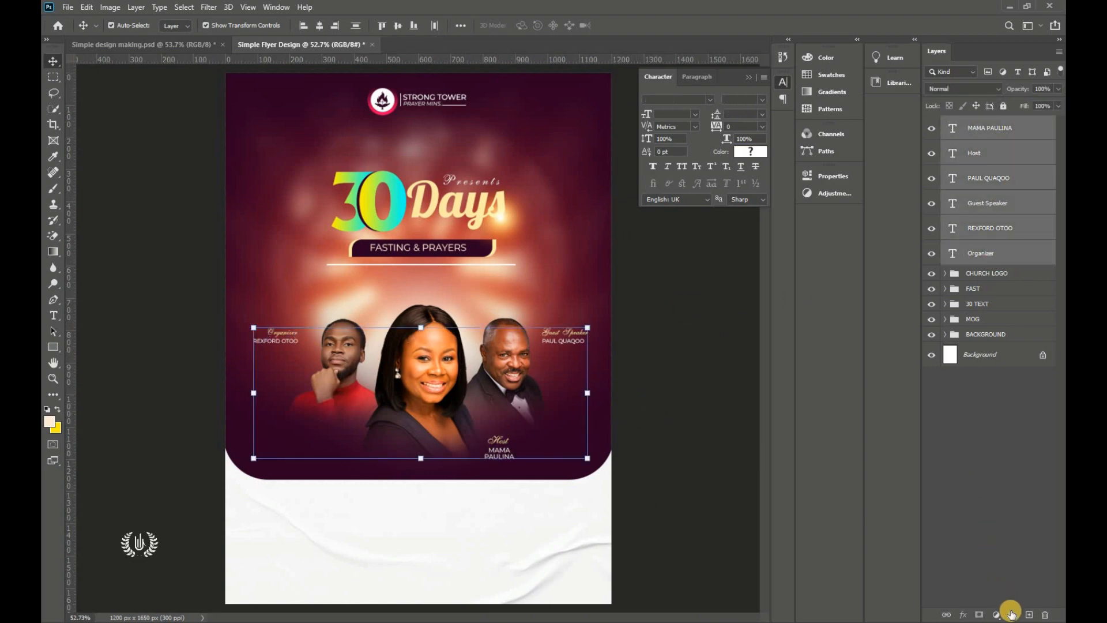
{"action": "key", "text": "ctrl+g"}
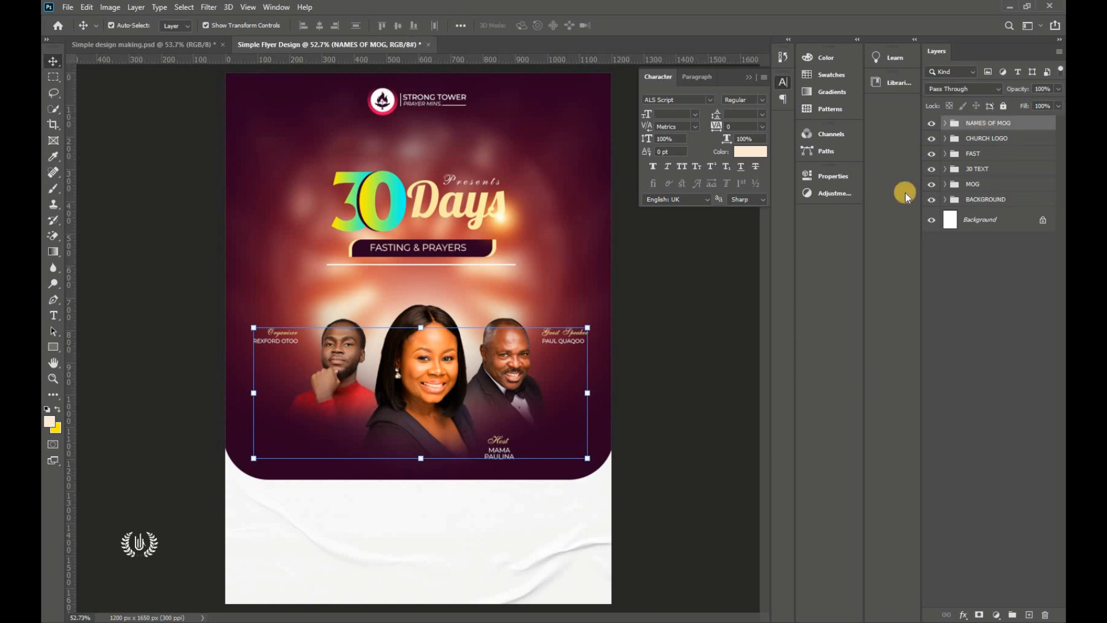
{"action": "left_click", "coordinate": [752, 79]}
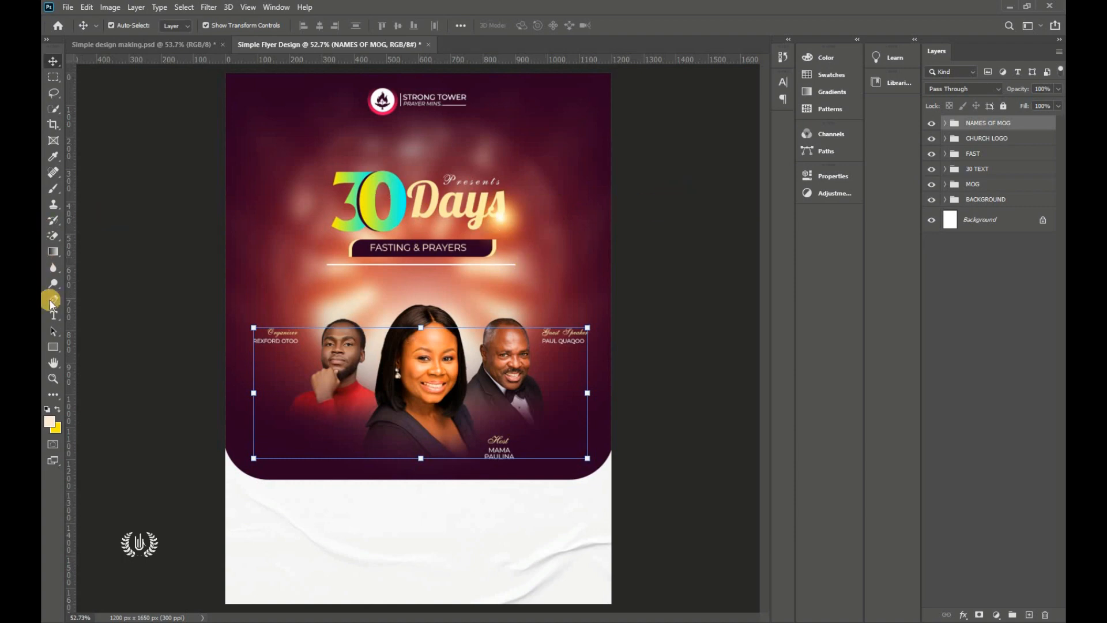
{"action": "left_click", "coordinate": [54, 347]}
Step: Draw a circle left of the 30 title and remove its fill
{"action": "left_click_drag", "start_coordinate": [56, 350], "coordinate": [95, 372]}
{"action": "left_click_drag", "start_coordinate": [255, 203], "coordinate": [287, 267]}
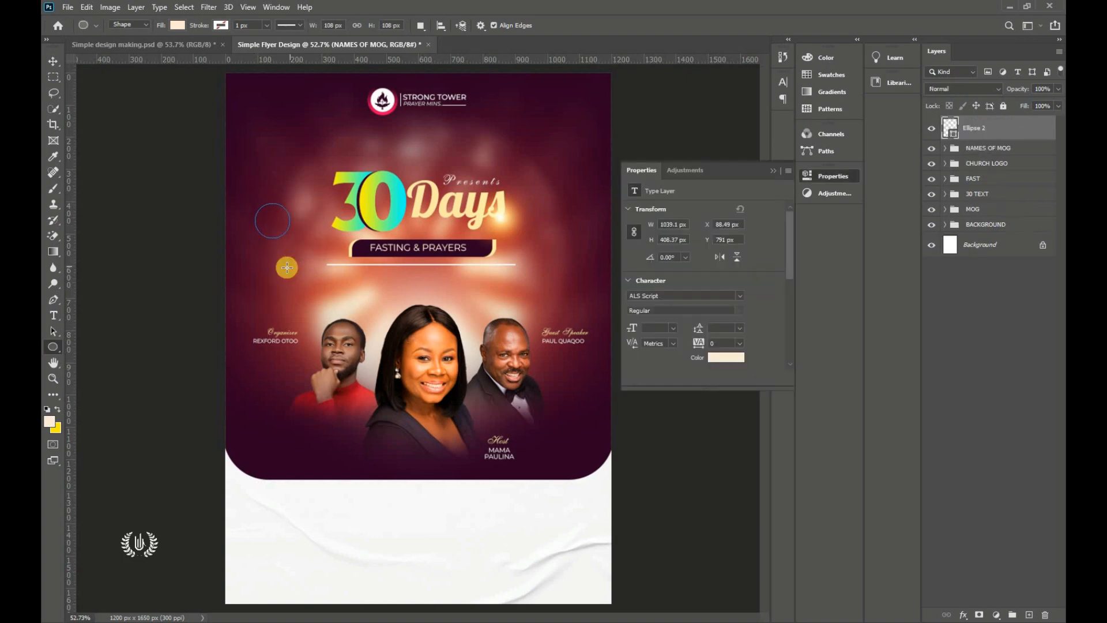
{"action": "left_click", "coordinate": [177, 26]}
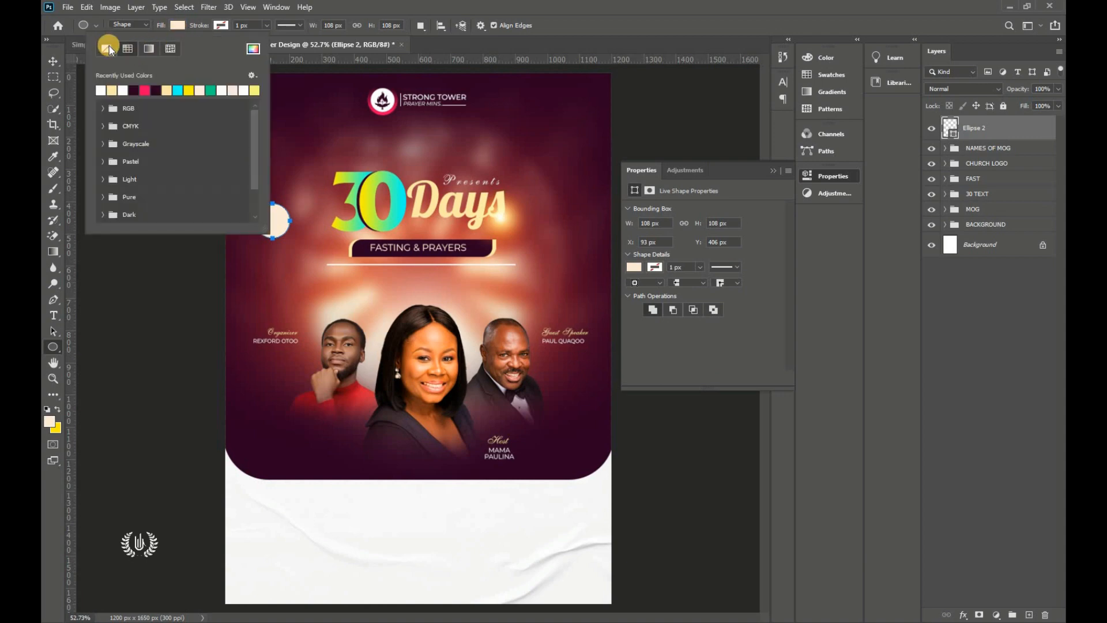
{"action": "left_click", "coordinate": [107, 47]}
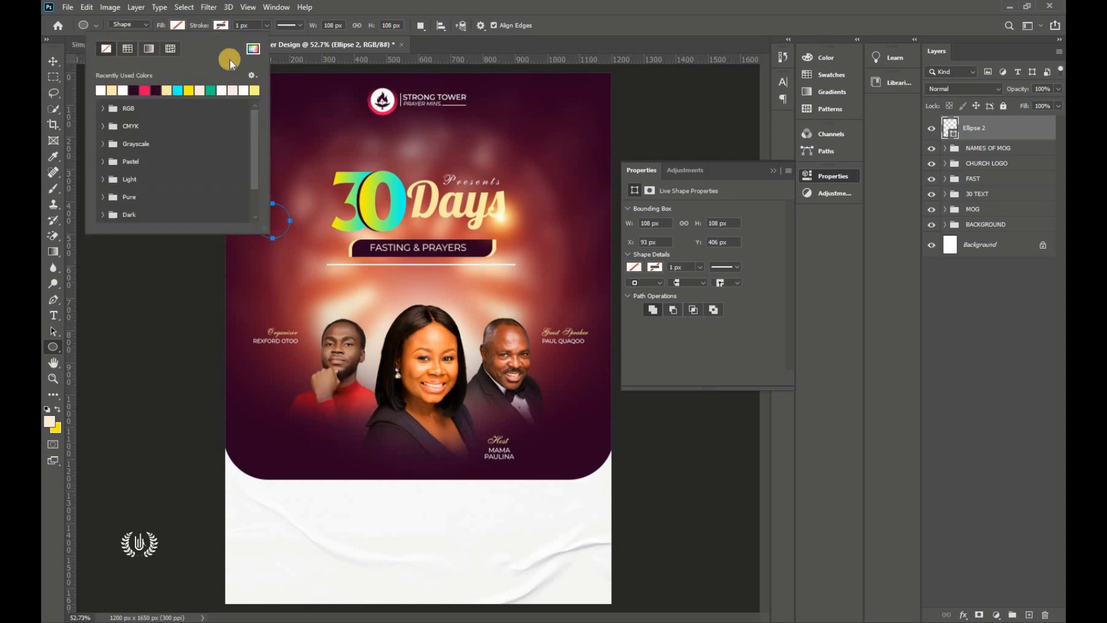
{"action": "left_click", "coordinate": [185, 28]}
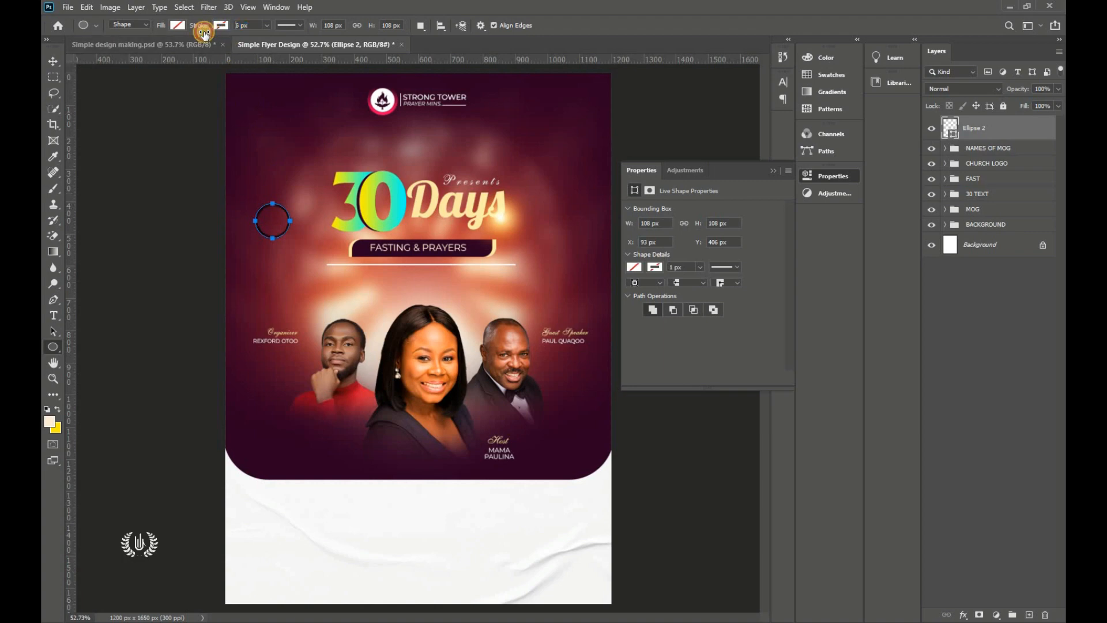
Step: Give the circle a white 2 px outline
{"action": "scroll", "coordinate": [256, 201], "scroll_direction": "up", "scroll_amount": 5}
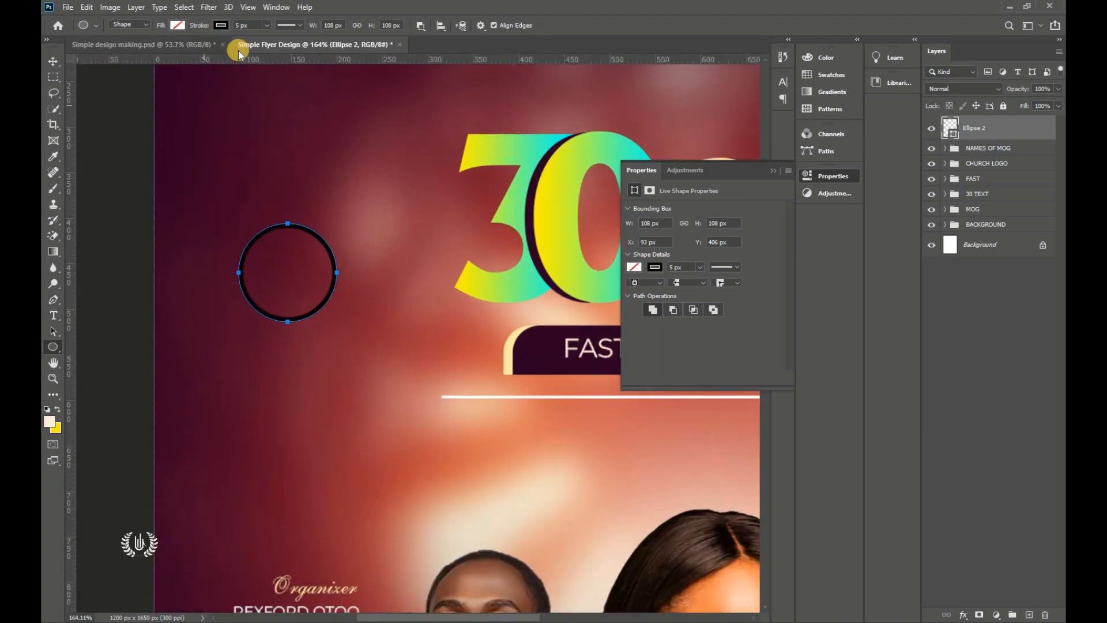
{"action": "left_click", "coordinate": [220, 25]}
{"action": "left_click", "coordinate": [169, 90]}
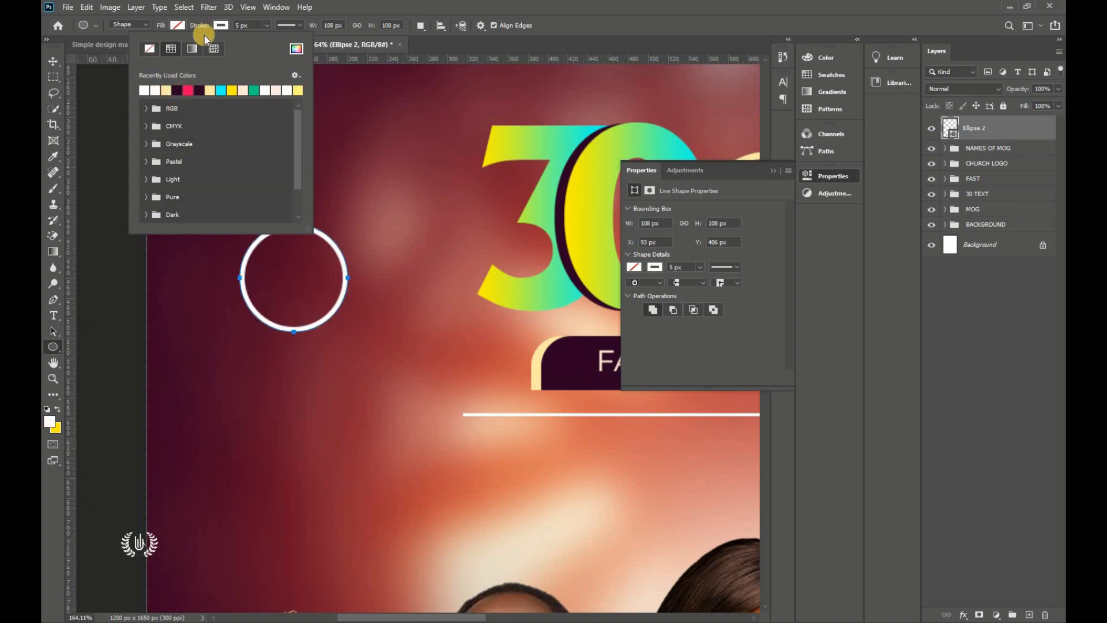
{"action": "left_click", "coordinate": [297, 50]}
{"action": "type", "text": "ff0000"}
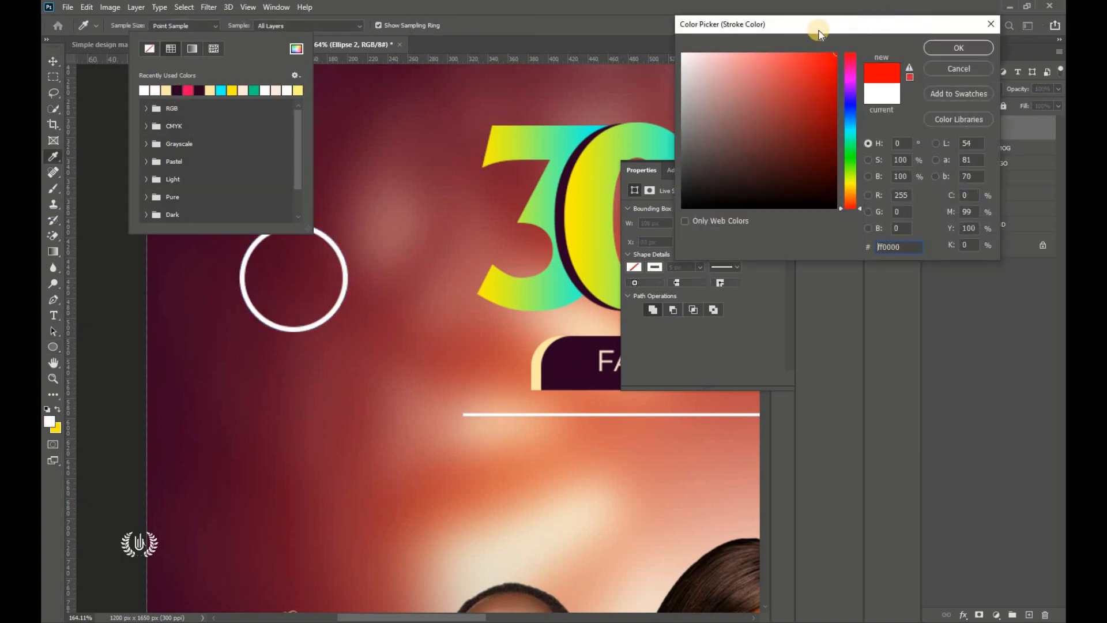
{"action": "left_click_drag", "start_coordinate": [694, 58], "coordinate": [682, 53]}
{"action": "left_click", "coordinate": [940, 51]}
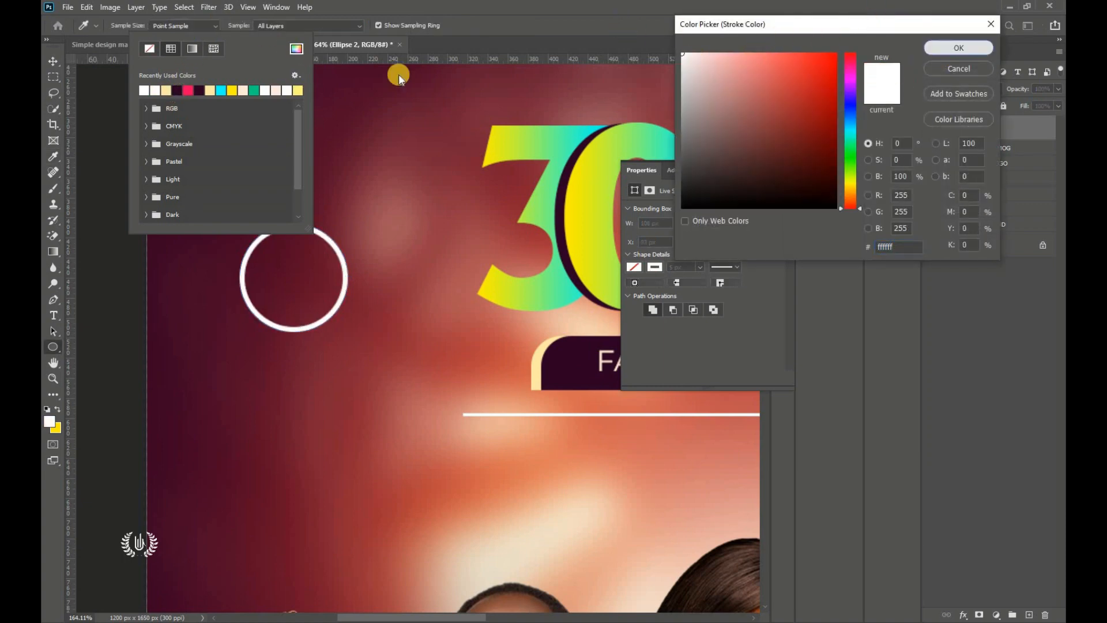
{"action": "left_click", "coordinate": [222, 27]}
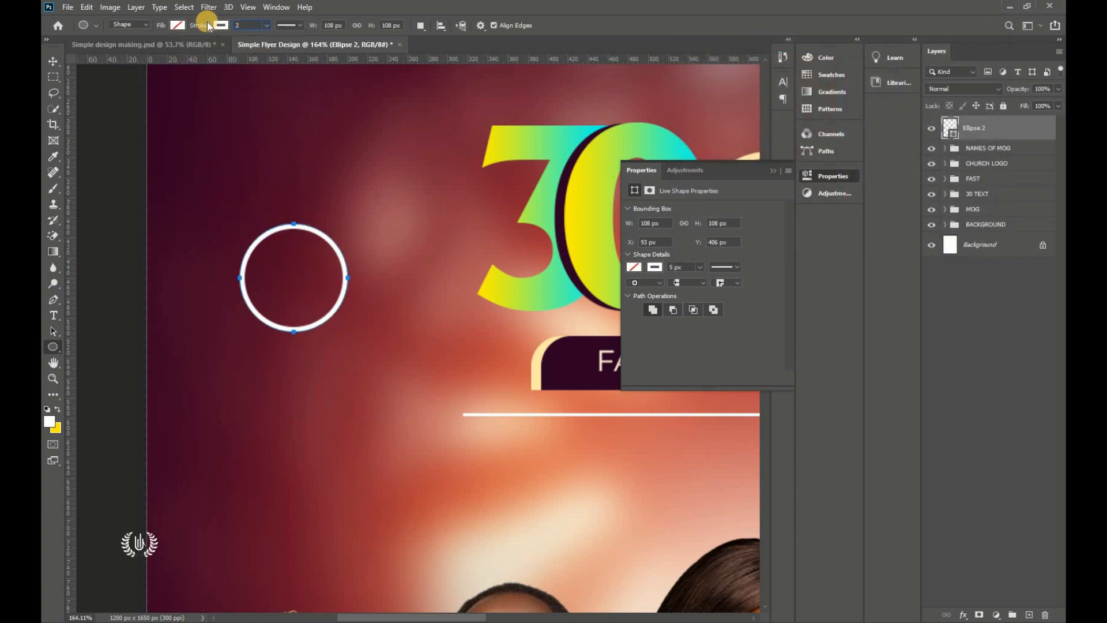
{"action": "key", "text": "Return"}
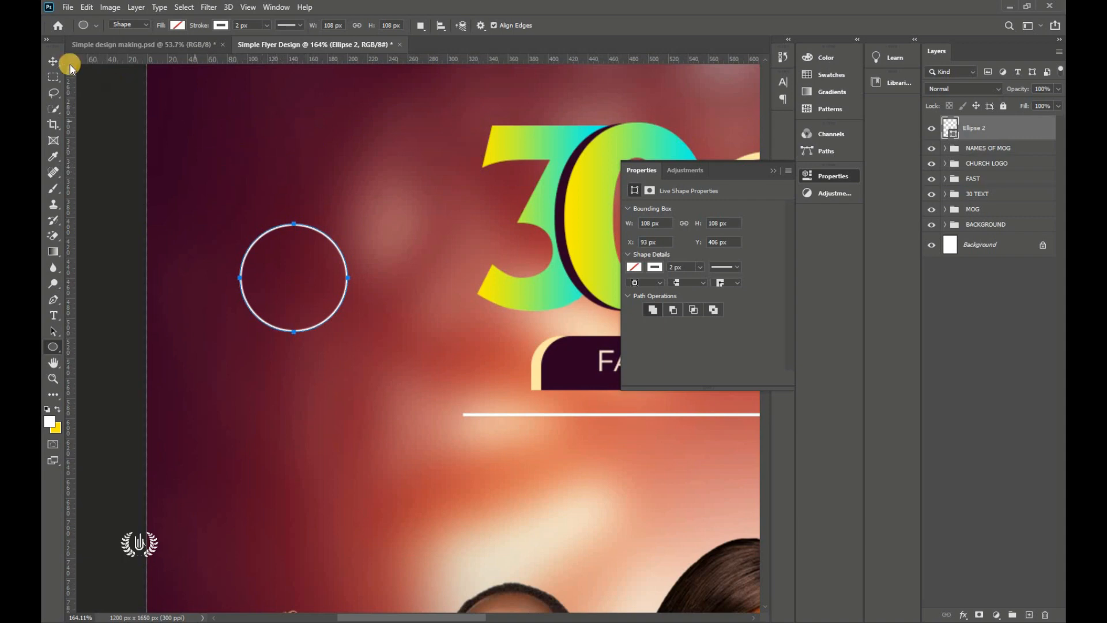
Step: Draw a small solid white circle and move it onto the ring's lower edge
{"action": "left_click", "coordinate": [52, 60]}
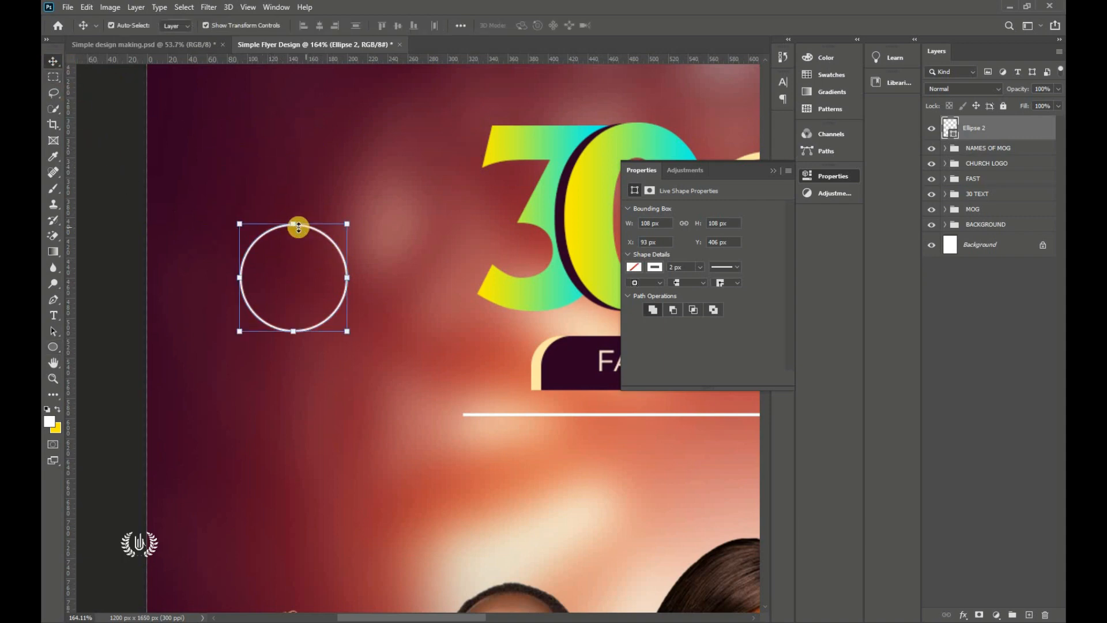
{"action": "left_click", "coordinate": [776, 170]}
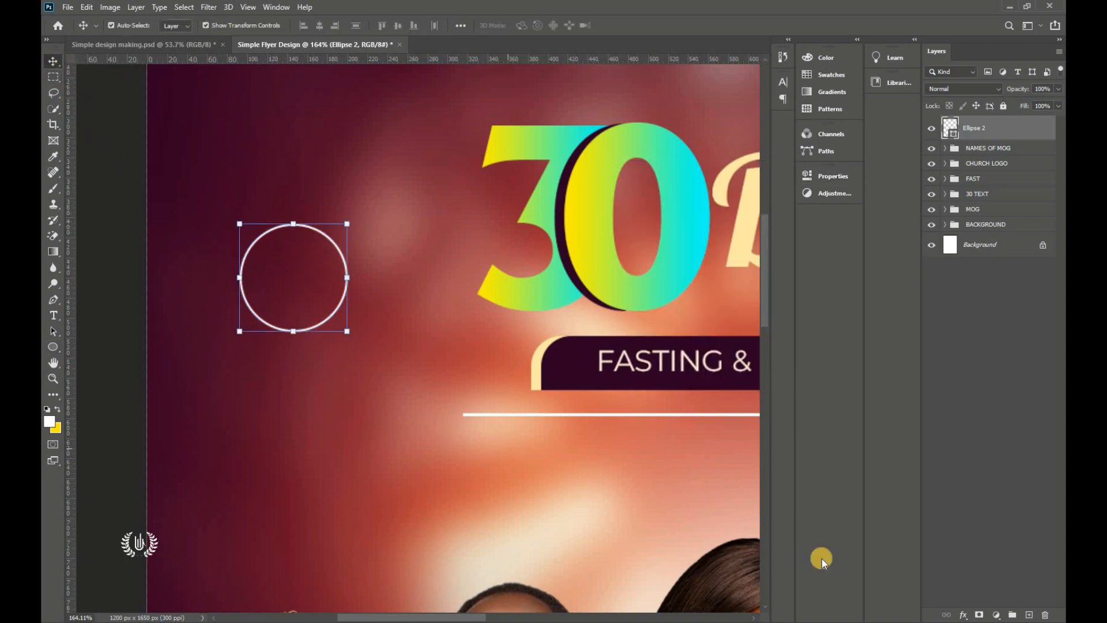
{"action": "left_click", "coordinate": [1028, 615]}
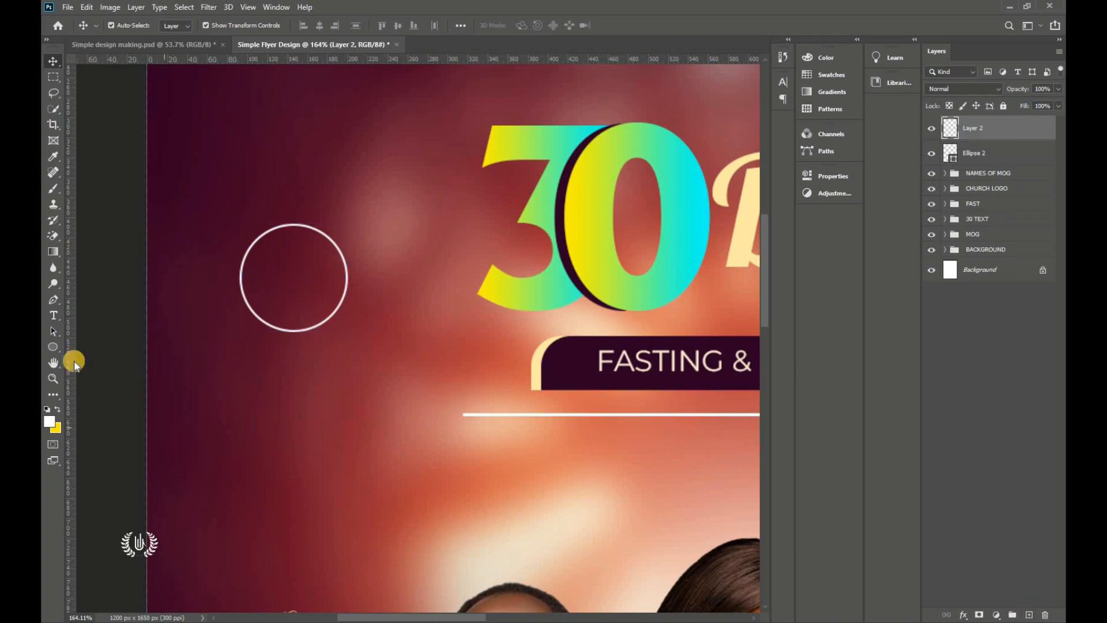
{"action": "left_click", "coordinate": [54, 346]}
{"action": "left_click", "coordinate": [84, 368]}
{"action": "left_click_drag", "start_coordinate": [261, 360], "coordinate": [336, 411]}
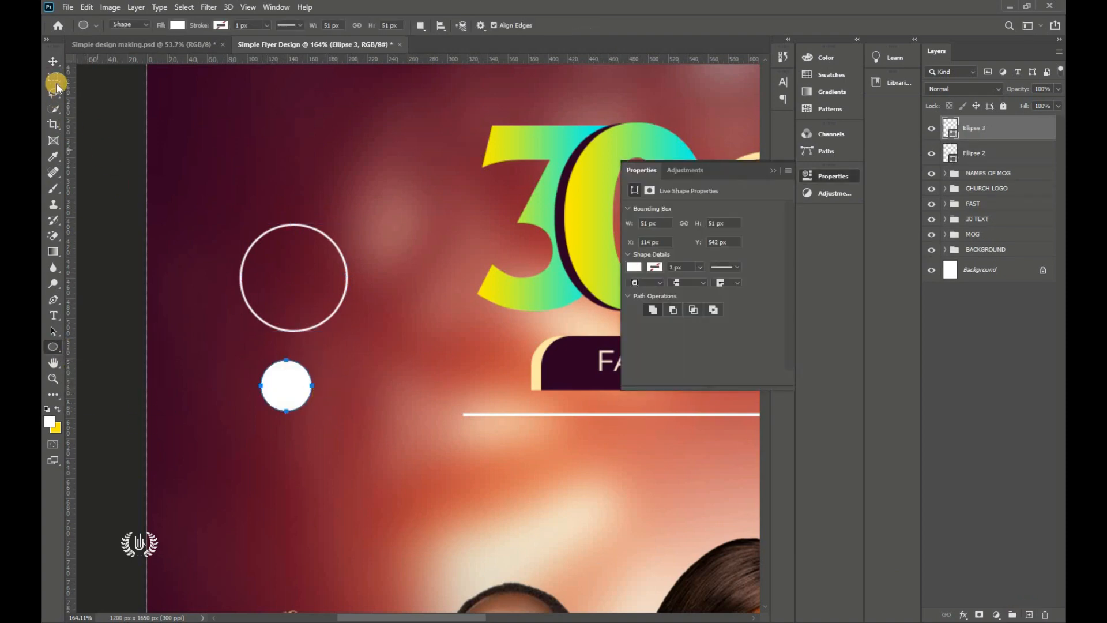
{"action": "key", "text": "v"}
{"action": "left_click_drag", "start_coordinate": [293, 375], "coordinate": [295, 338]}
Step: Centre the small circle horizontally under the outlined ring
{"action": "left_click", "coordinate": [1036, 133]}
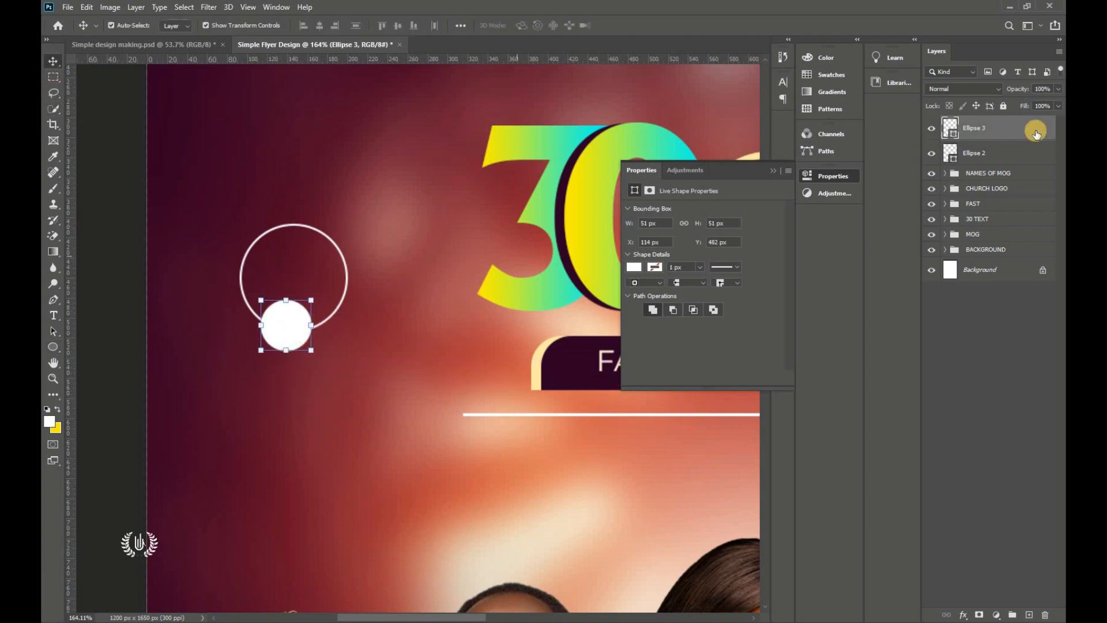
{"action": "left_click", "coordinate": [1036, 147], "text": "shift"}
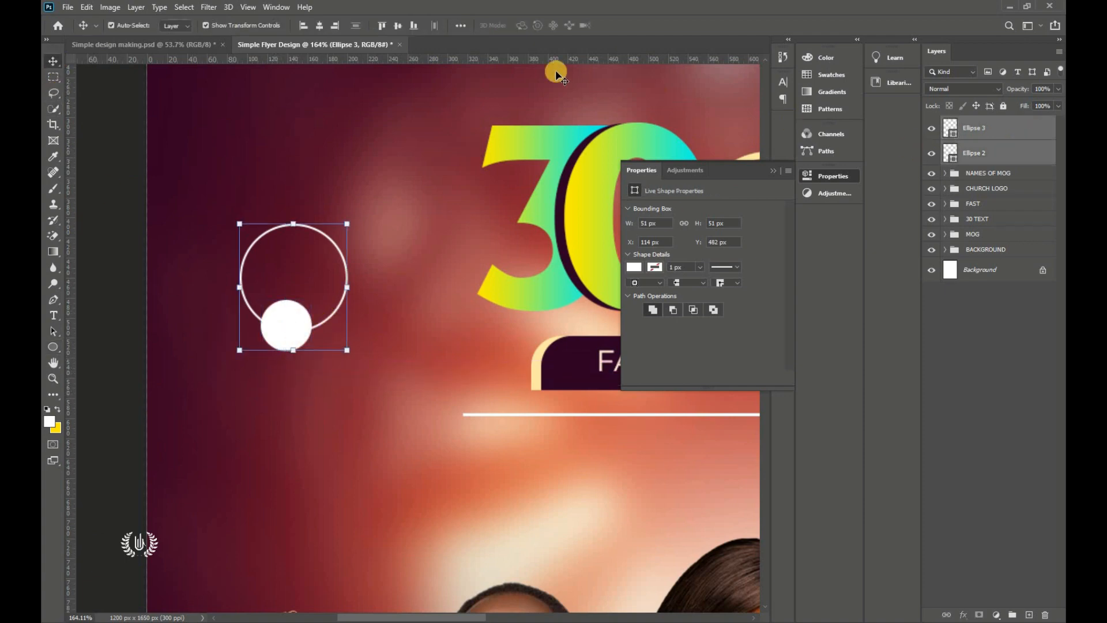
{"action": "left_click", "coordinate": [320, 27]}
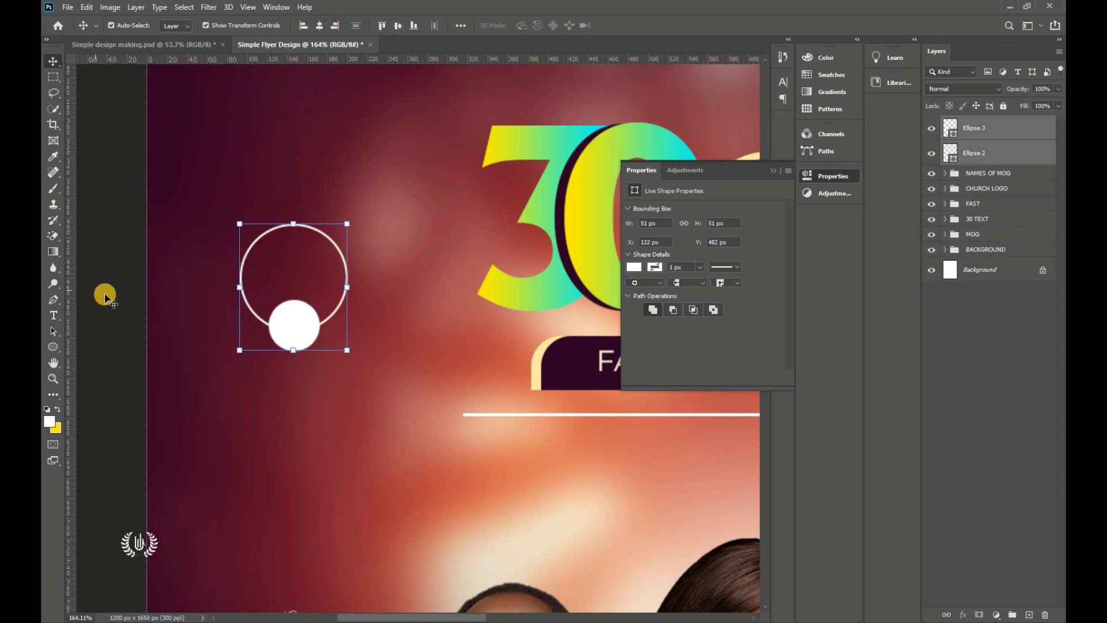
Step: Fill the small circle light yellow ffeba7, pasting the code from the notes
{"action": "left_click", "coordinate": [279, 314]}
{"action": "left_click", "coordinate": [954, 137]}
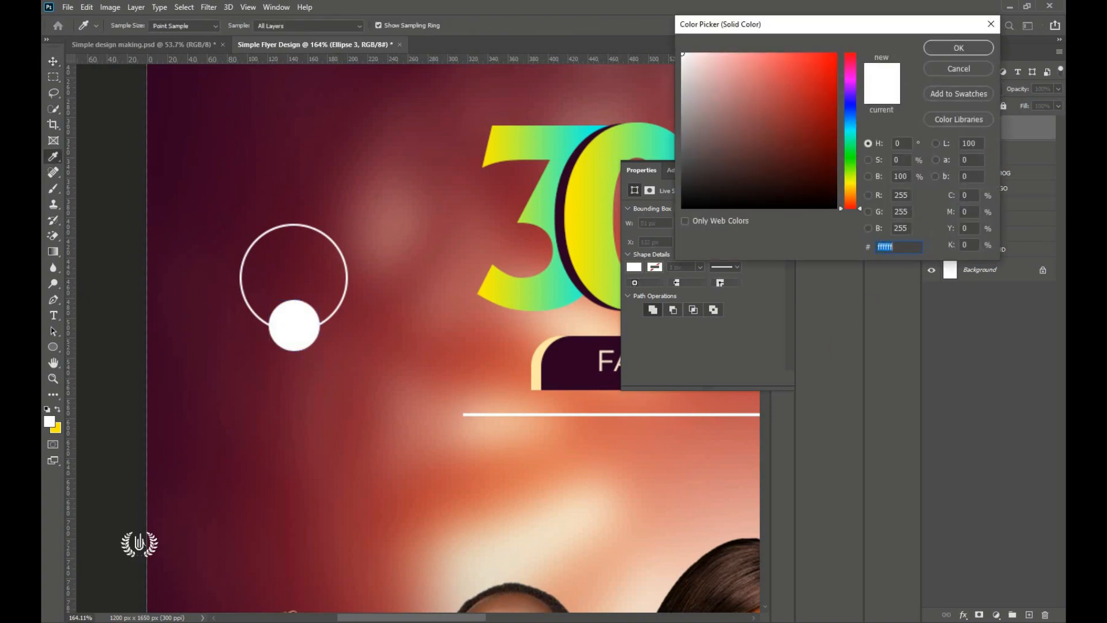
{"action": "key", "text": "alt+Tab"}
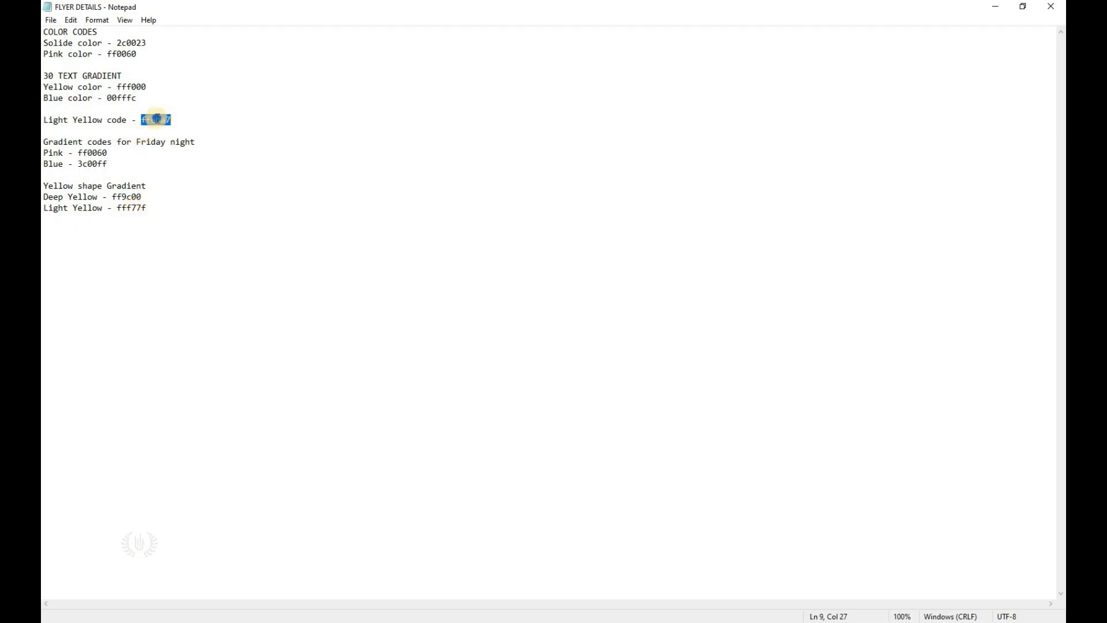
{"action": "right_click", "coordinate": [156, 119]}
{"action": "left_click", "coordinate": [199, 156]}
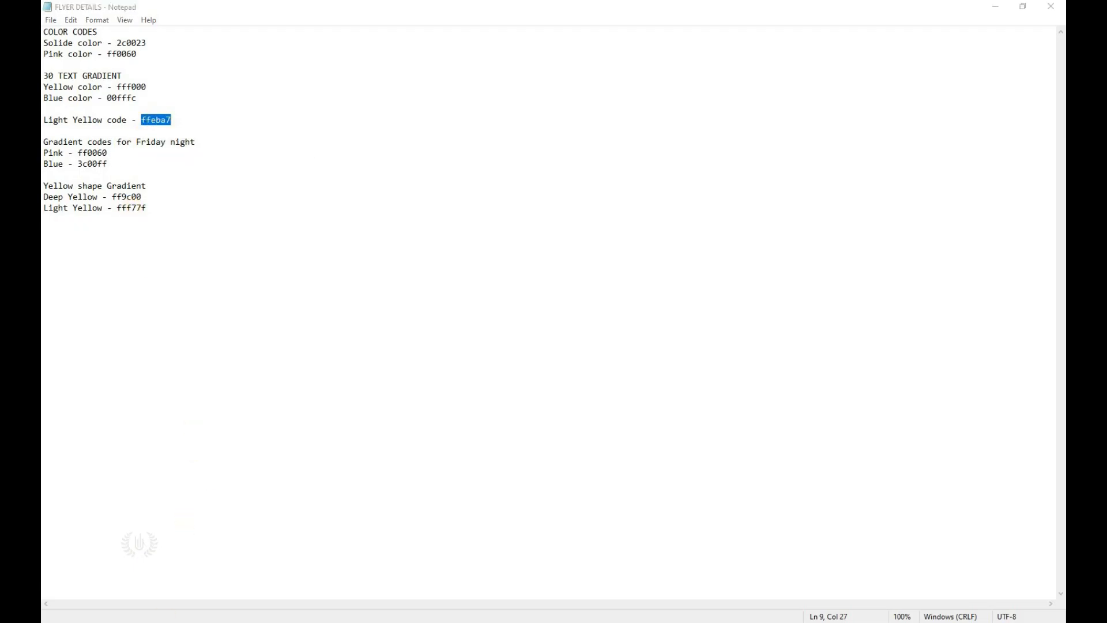
{"action": "key", "text": "alt+Tab"}
{"action": "right_click", "coordinate": [888, 246]}
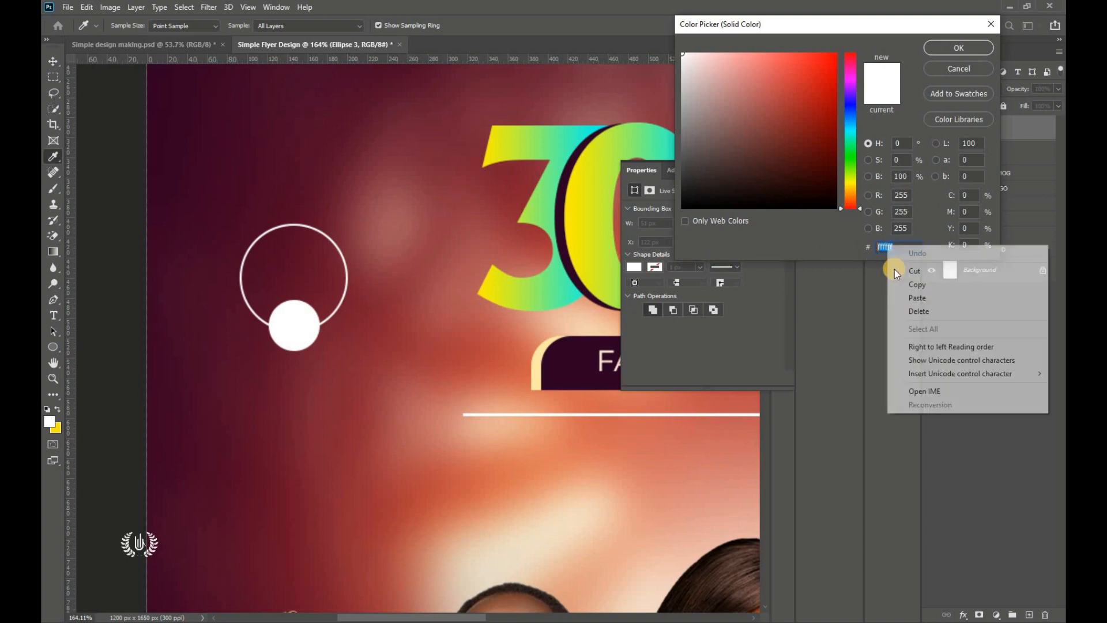
{"action": "left_click", "coordinate": [908, 297]}
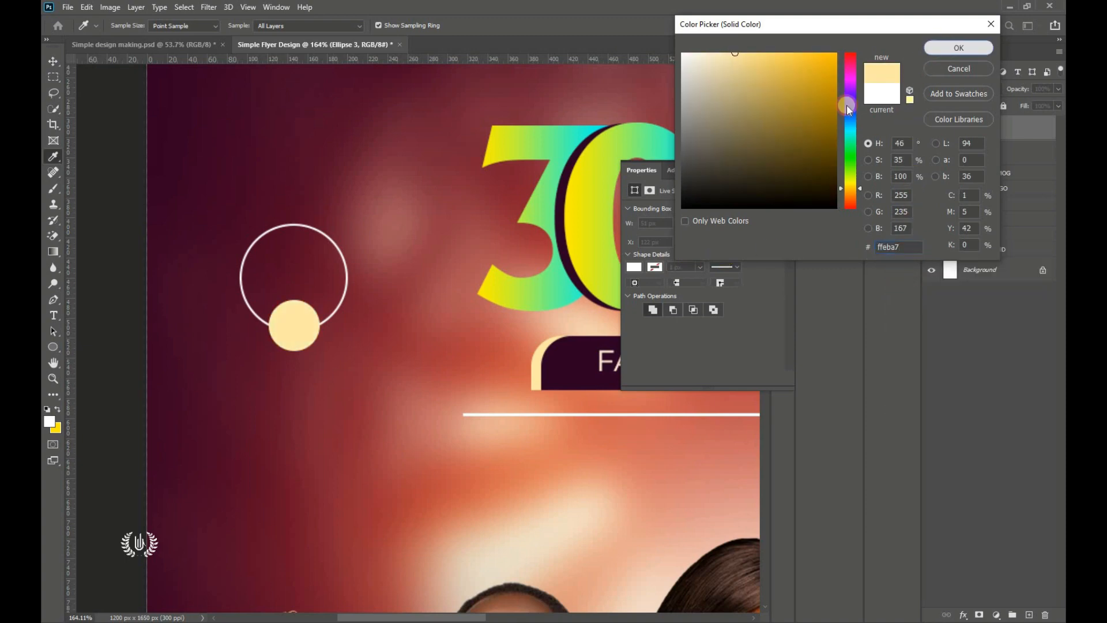
{"action": "left_click", "coordinate": [946, 47]}
{"action": "left_click", "coordinate": [774, 172]}
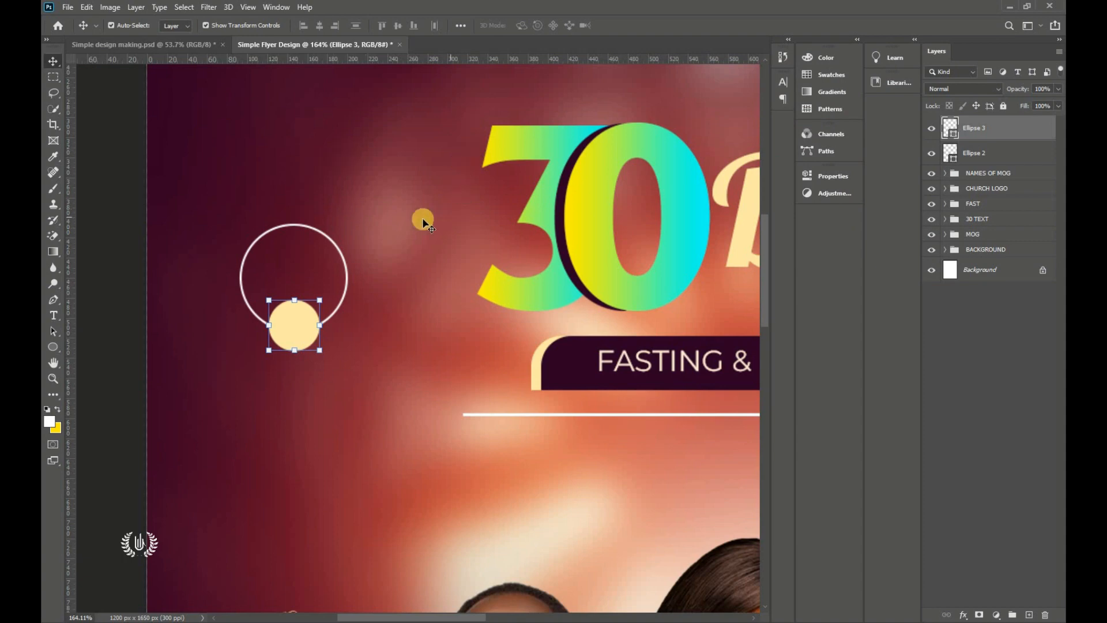
{"action": "key", "text": "ctrl"}
{"action": "key", "text": "ctrl+0"}
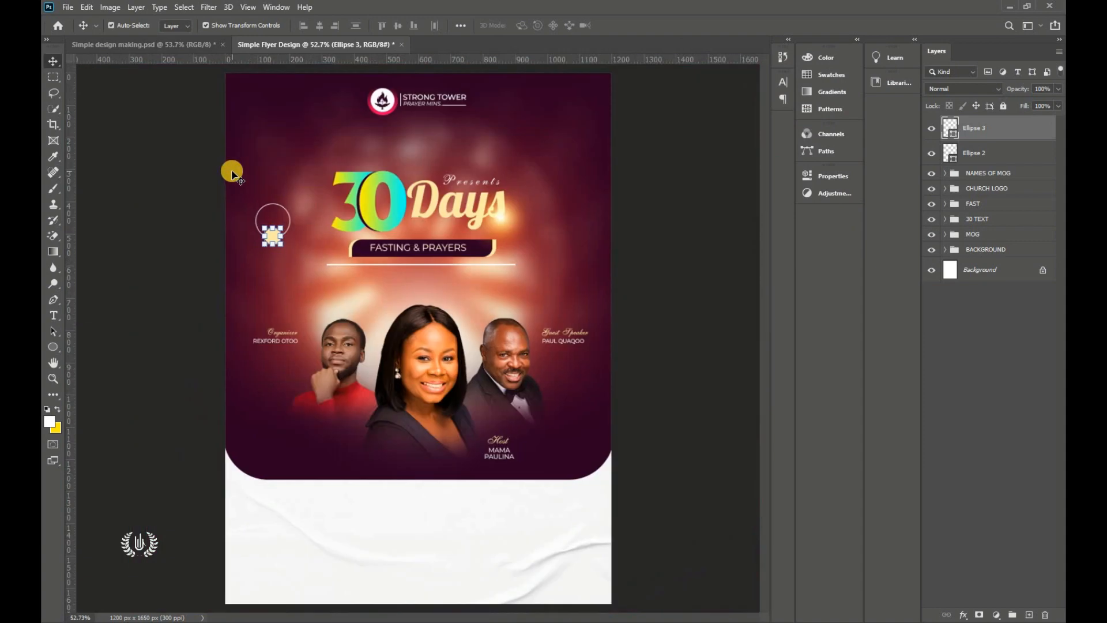
Step: Place the TIME stopwatch image embedded and scale it onto the cream circle
{"action": "left_click", "coordinate": [68, 8]}
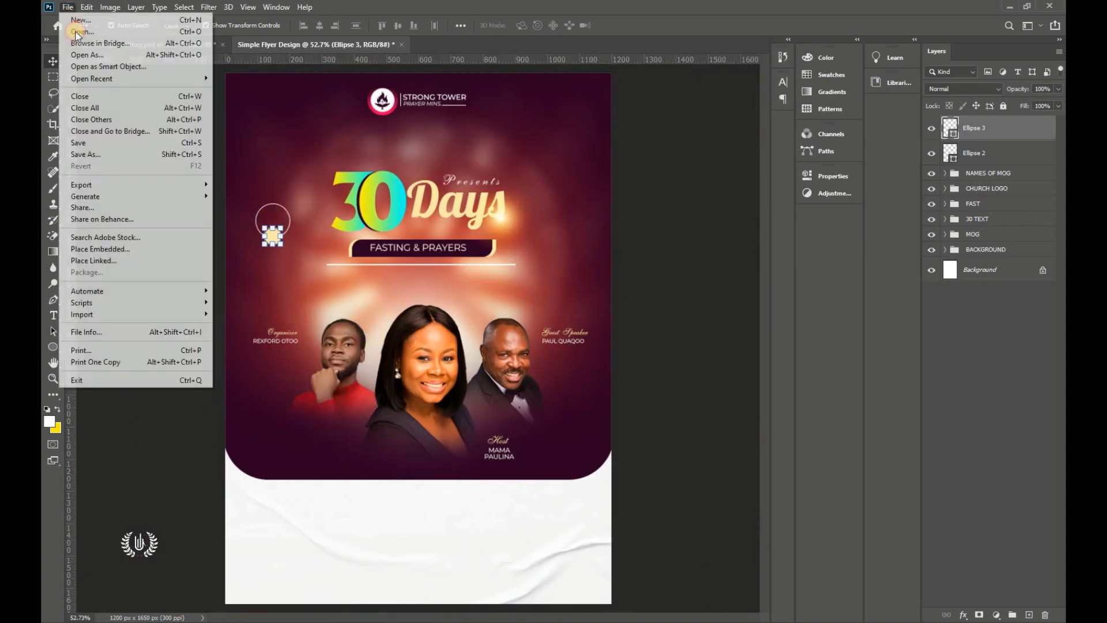
{"action": "left_click", "coordinate": [109, 249]}
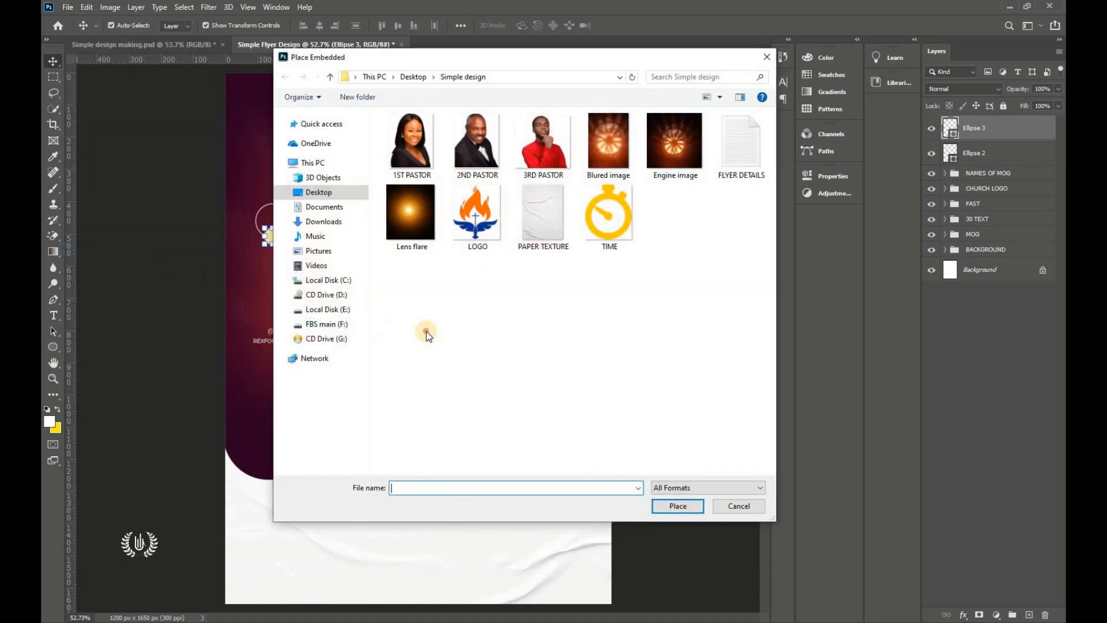
{"action": "left_click", "coordinate": [608, 243]}
{"action": "left_click", "coordinate": [678, 506]}
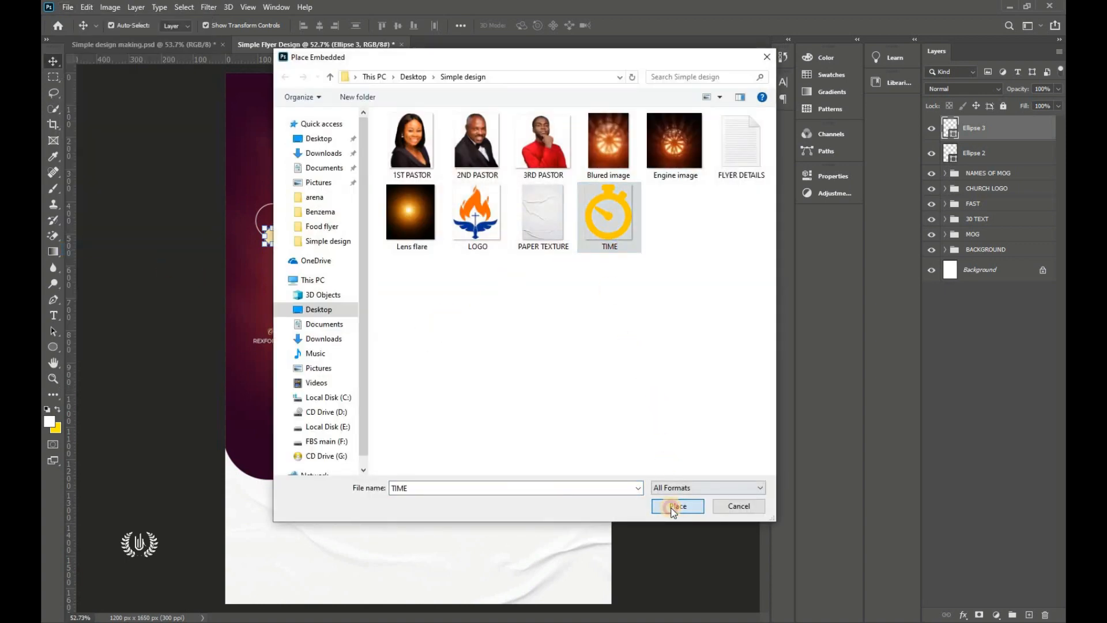
{"action": "left_click_drag", "start_coordinate": [427, 336], "coordinate": [257, 202]}
{"action": "scroll", "coordinate": [256, 203], "scroll_direction": "up", "scroll_amount": 3}
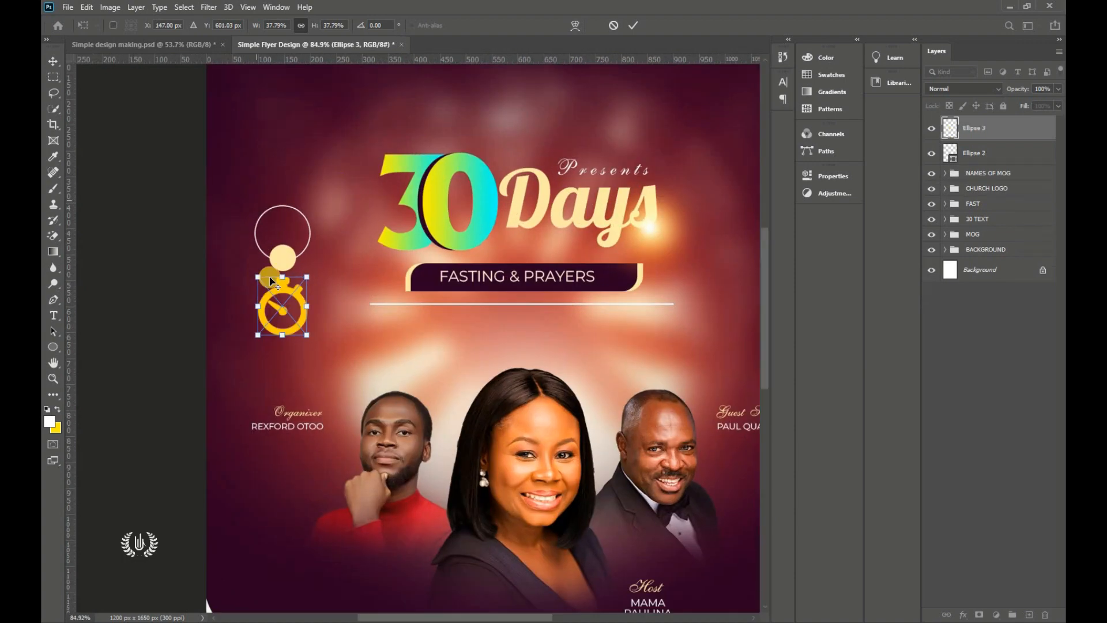
{"action": "left_click_drag", "start_coordinate": [285, 349], "coordinate": [285, 308]}
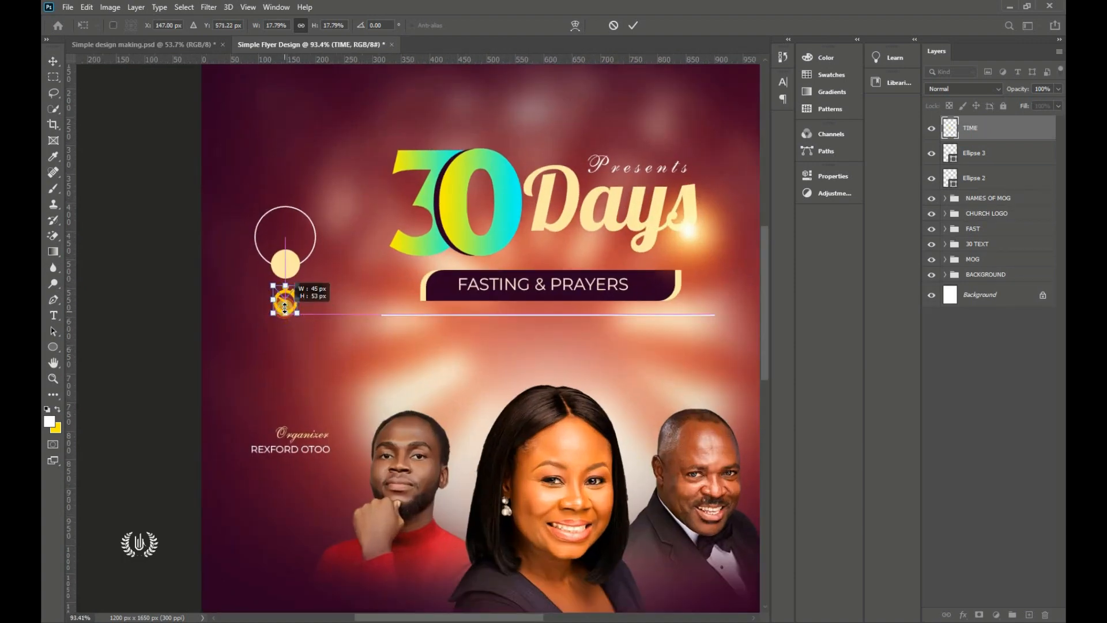
{"action": "scroll", "coordinate": [317, 259], "scroll_direction": "up", "scroll_amount": 4}
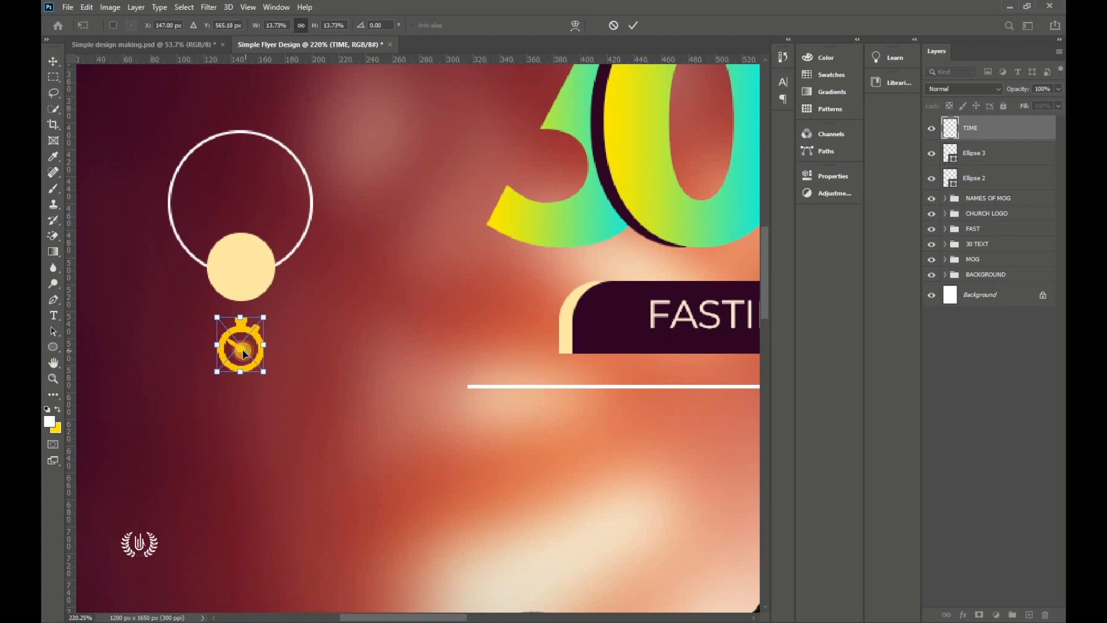
{"action": "left_click_drag", "start_coordinate": [243, 353], "coordinate": [240, 267]}
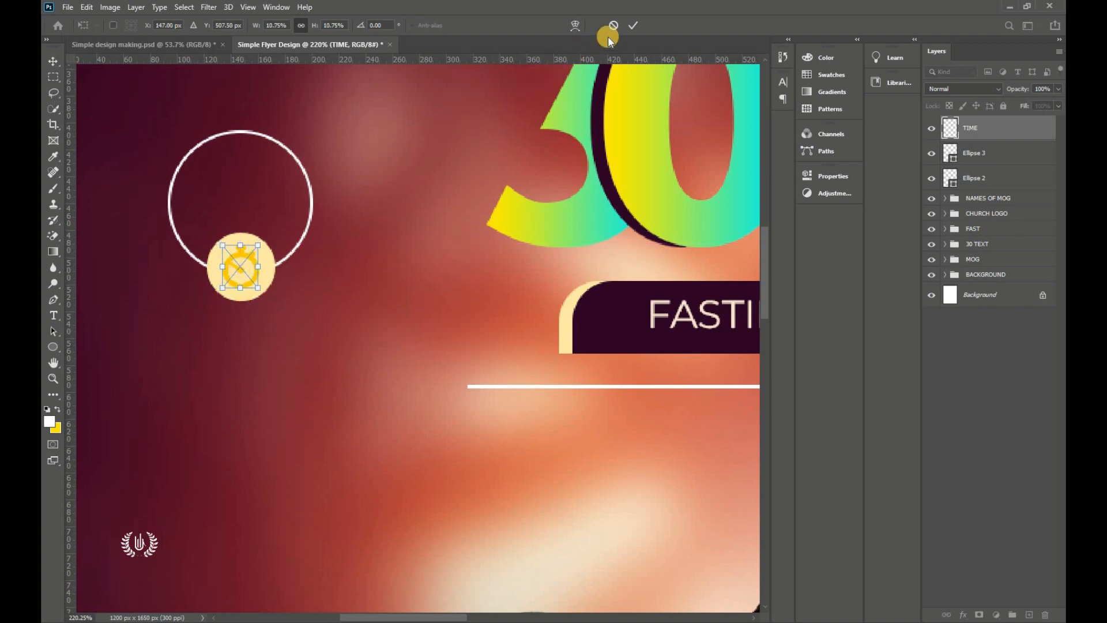
{"action": "left_click", "coordinate": [635, 22]}
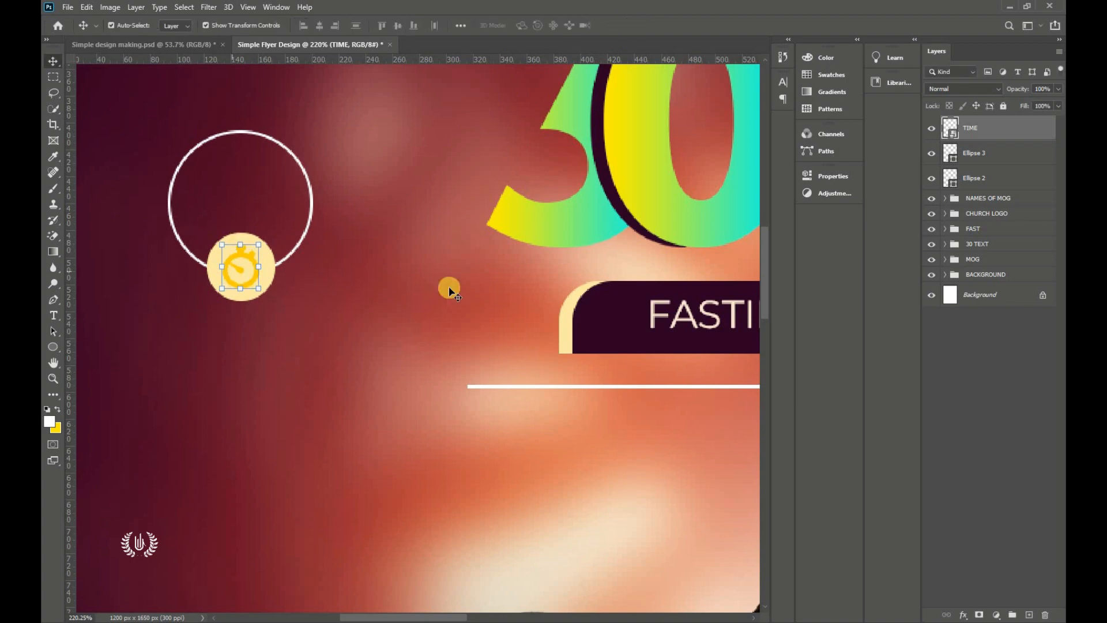
Step: Add a Color Overlay layer style to the stopwatch
{"action": "left_click", "coordinate": [961, 615]}
{"action": "left_click", "coordinate": [961, 494]}
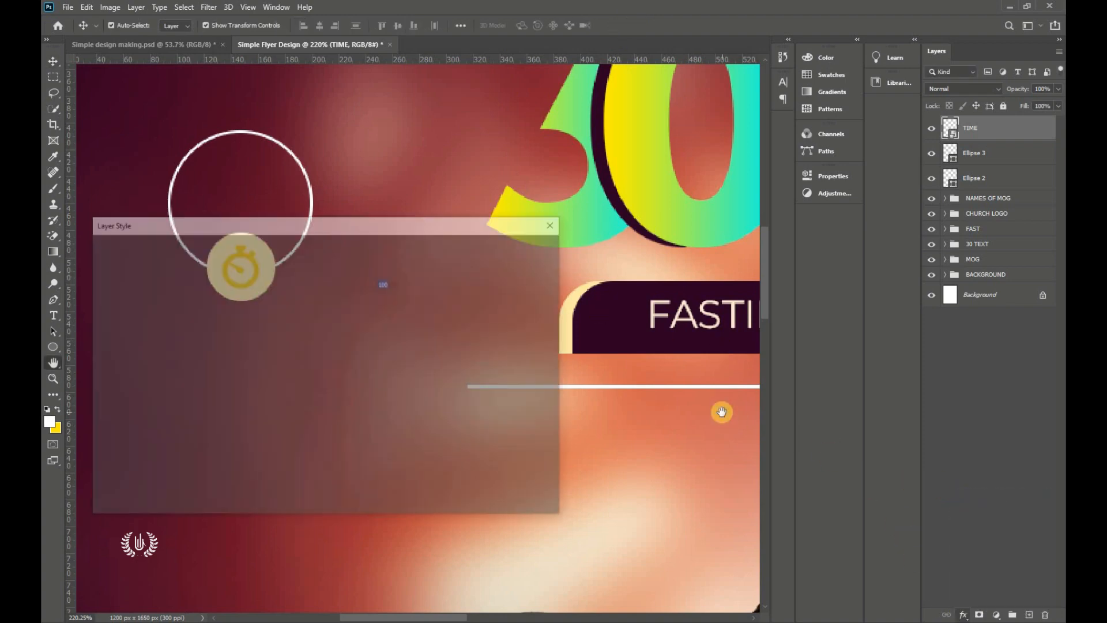
{"action": "left_click_drag", "start_coordinate": [559, 113], "coordinate": [560, 110]}
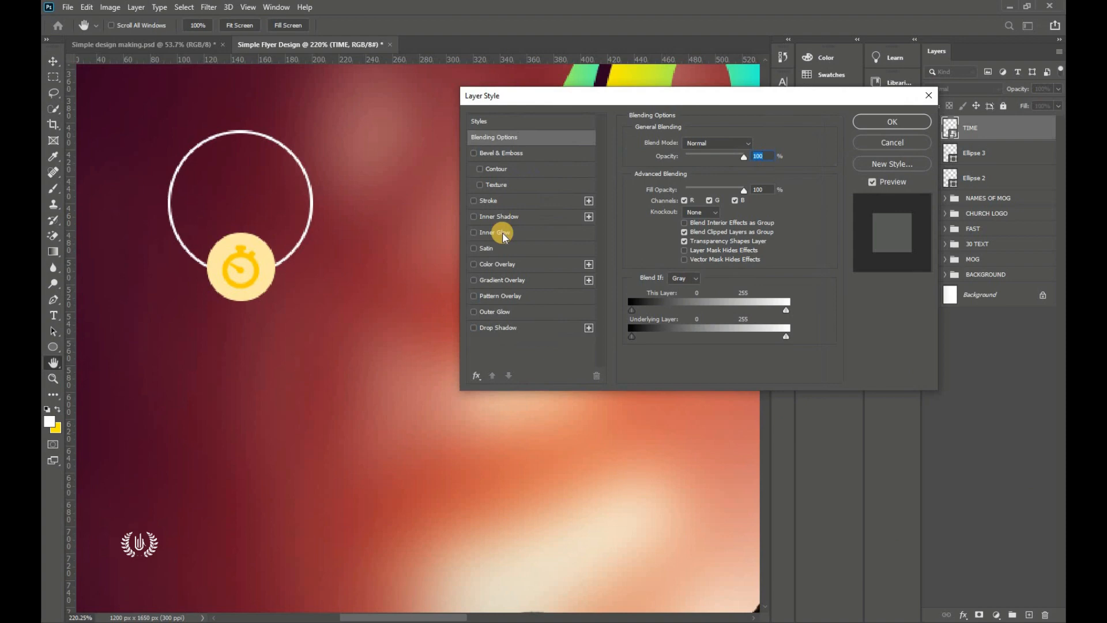
{"action": "left_click", "coordinate": [520, 264]}
{"action": "left_click", "coordinate": [755, 144]}
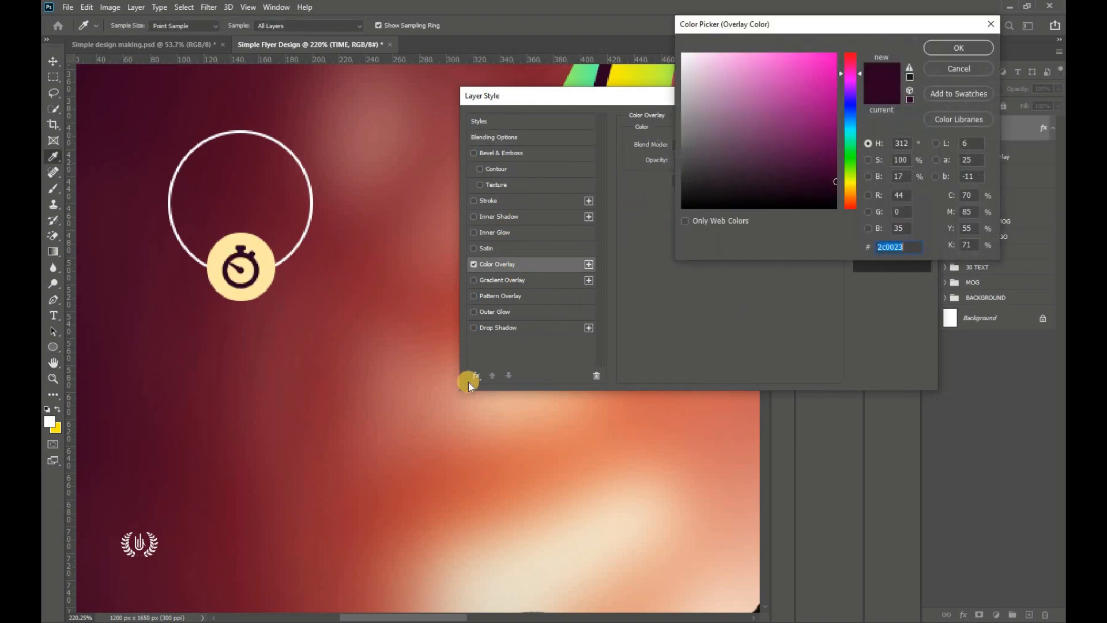
Step: Set the stopwatch overlay colour to dark maroon 2c0023 and apply it
{"action": "key", "text": "alt+Tab"}
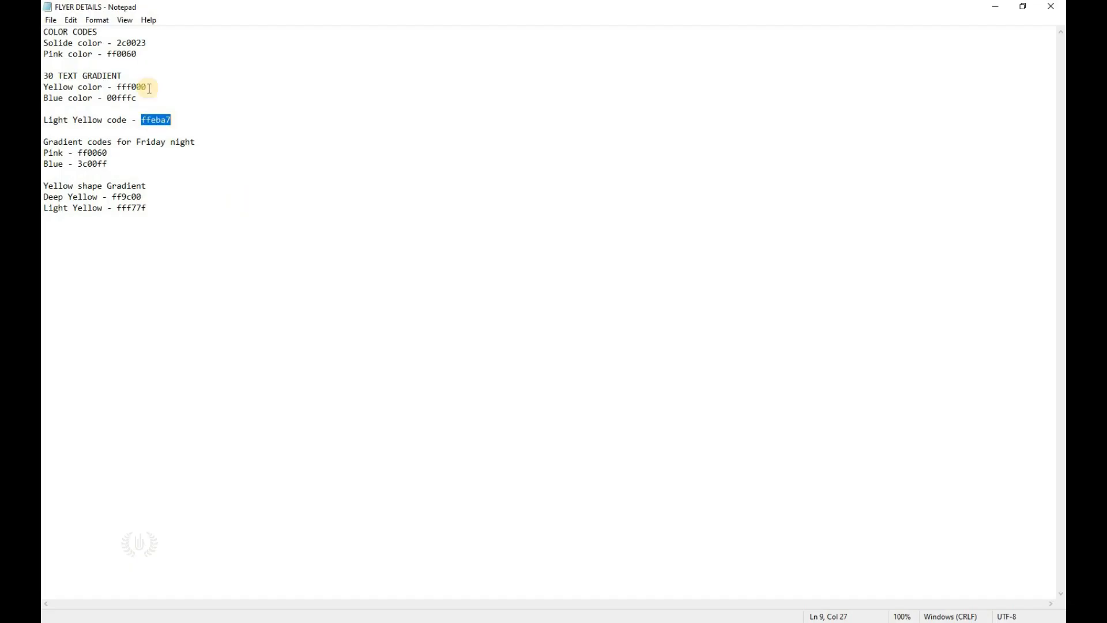
{"action": "double_click", "coordinate": [142, 43]}
{"action": "right_click", "coordinate": [141, 43]}
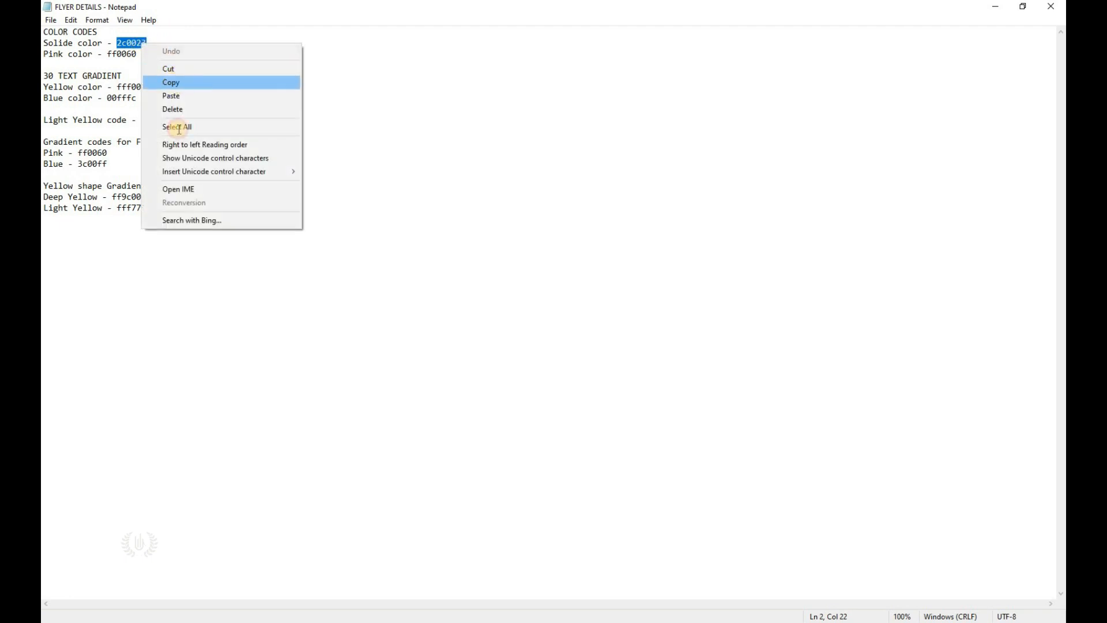
{"action": "left_click", "coordinate": [173, 82]}
{"action": "key", "text": "alt+Tab"}
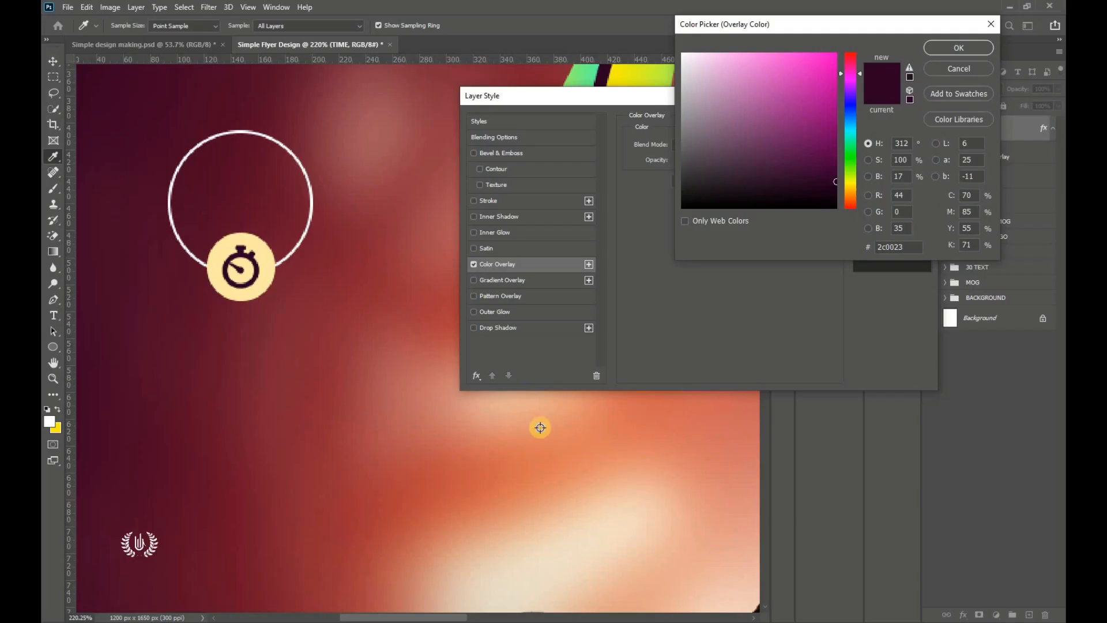
{"action": "key", "text": "ctrl+v"}
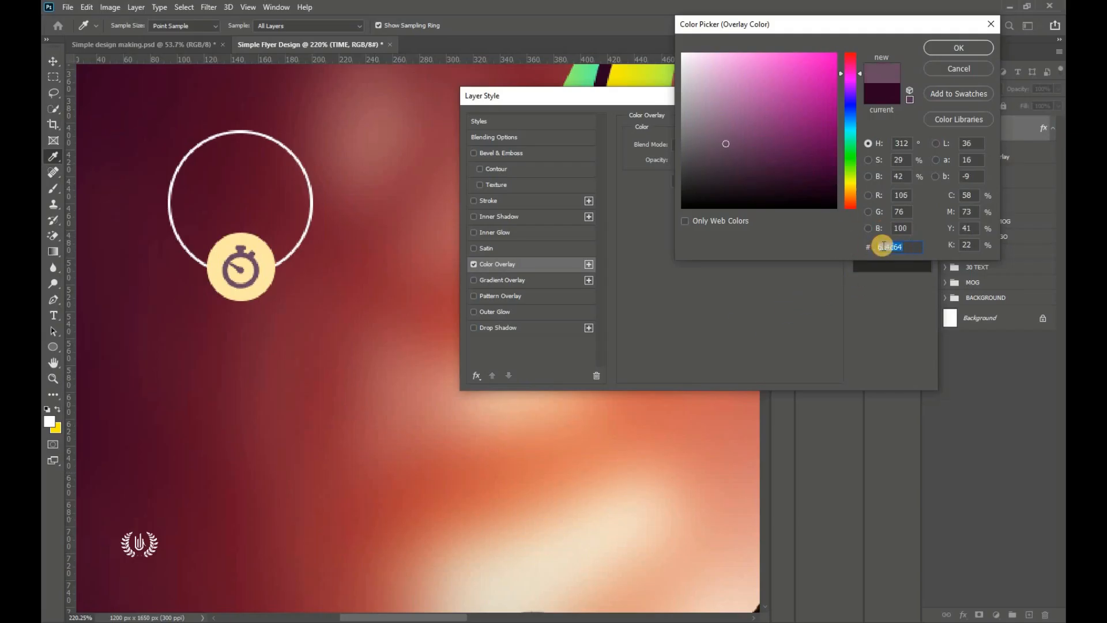
{"action": "right_click", "coordinate": [884, 248]}
{"action": "left_click", "coordinate": [905, 295]}
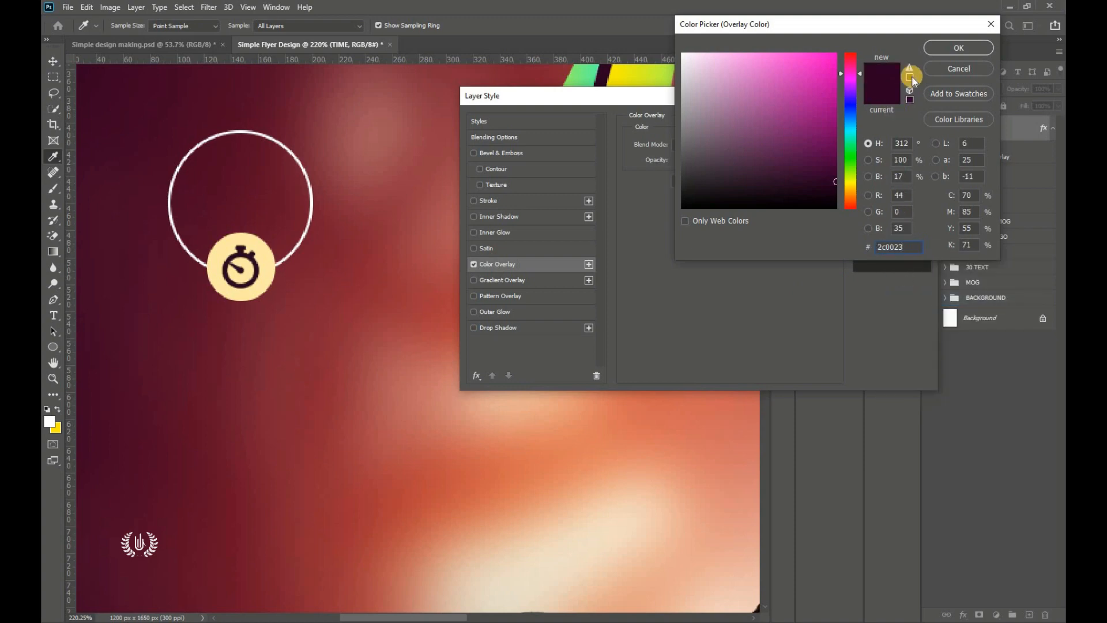
{"action": "key", "text": "Return"}
{"action": "left_click_drag", "start_coordinate": [810, 89], "coordinate": [718, 175]}
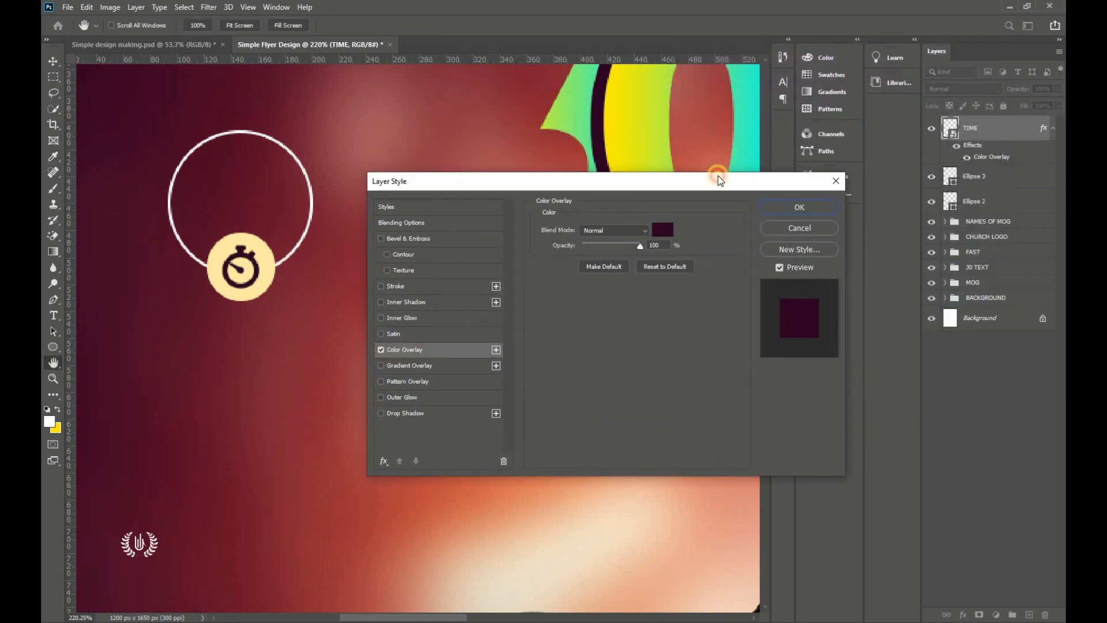
{"action": "key", "text": "Return"}
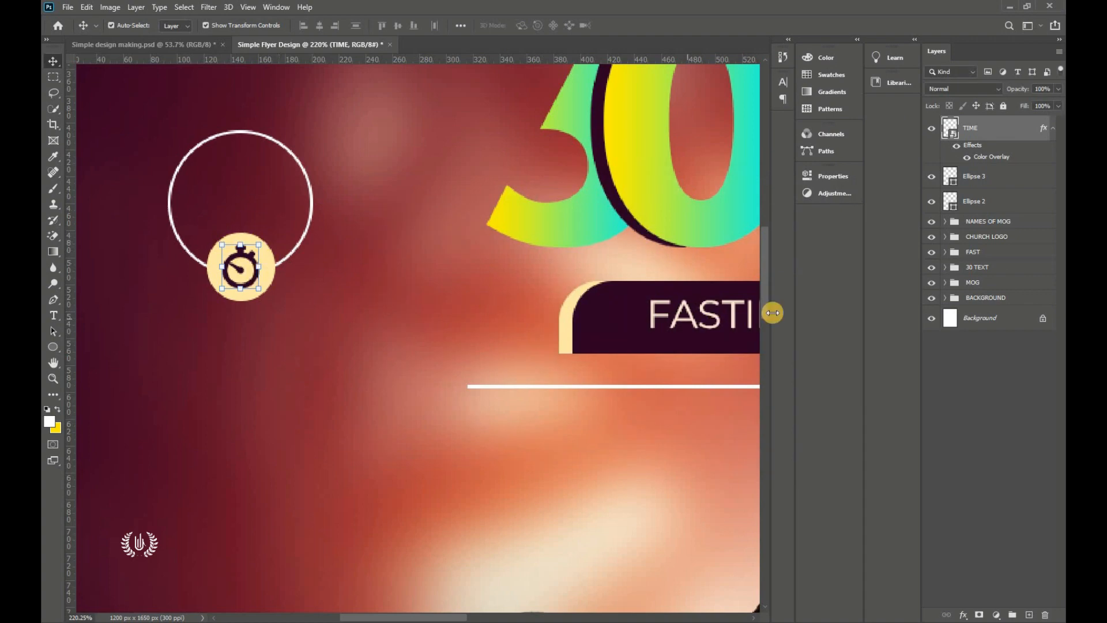
{"action": "key", "text": "ctrl+minus"}
{"action": "key", "text": "ctrl+0"}
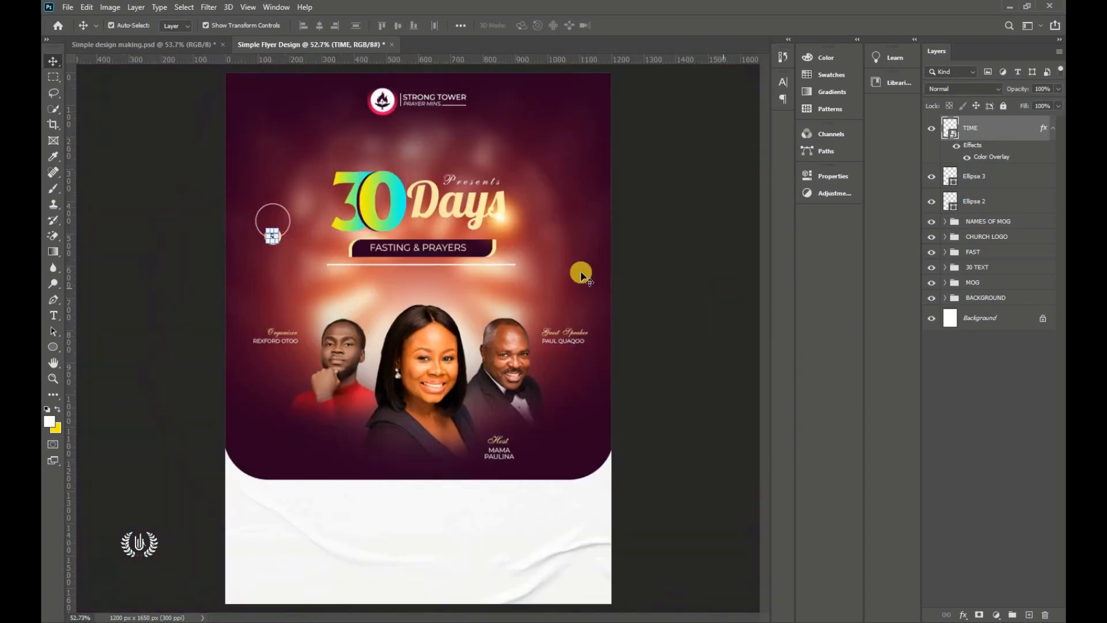
{"action": "left_click", "coordinate": [192, 241]}
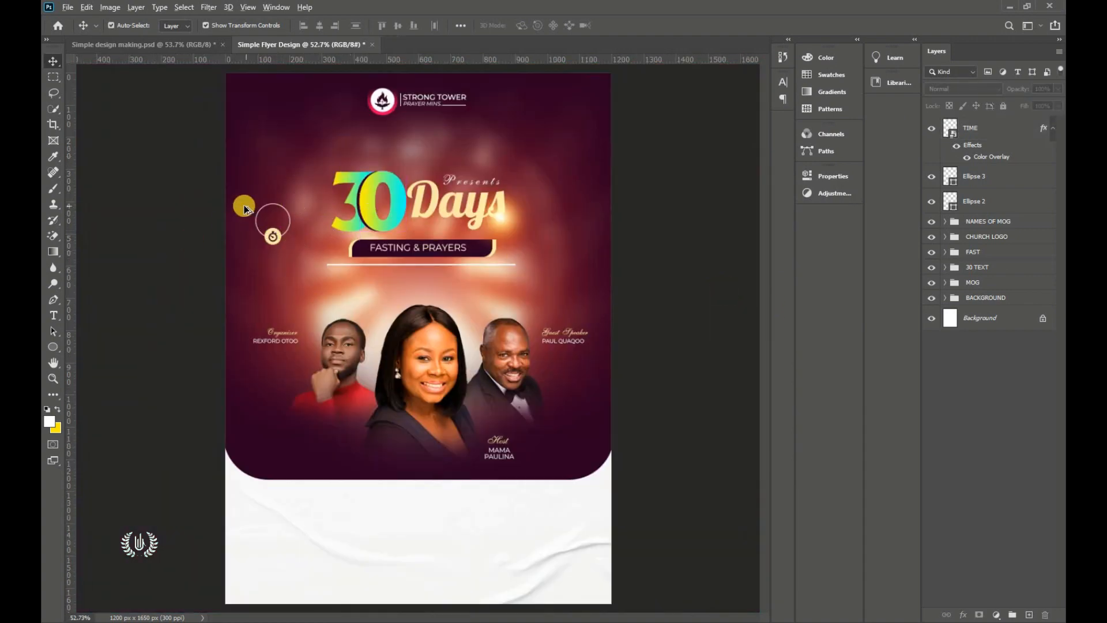
Step: Start a horizontal text layer inside the ring set to Montserrat Light
{"action": "scroll", "coordinate": [242, 206], "scroll_direction": "up", "scroll_amount": 5}
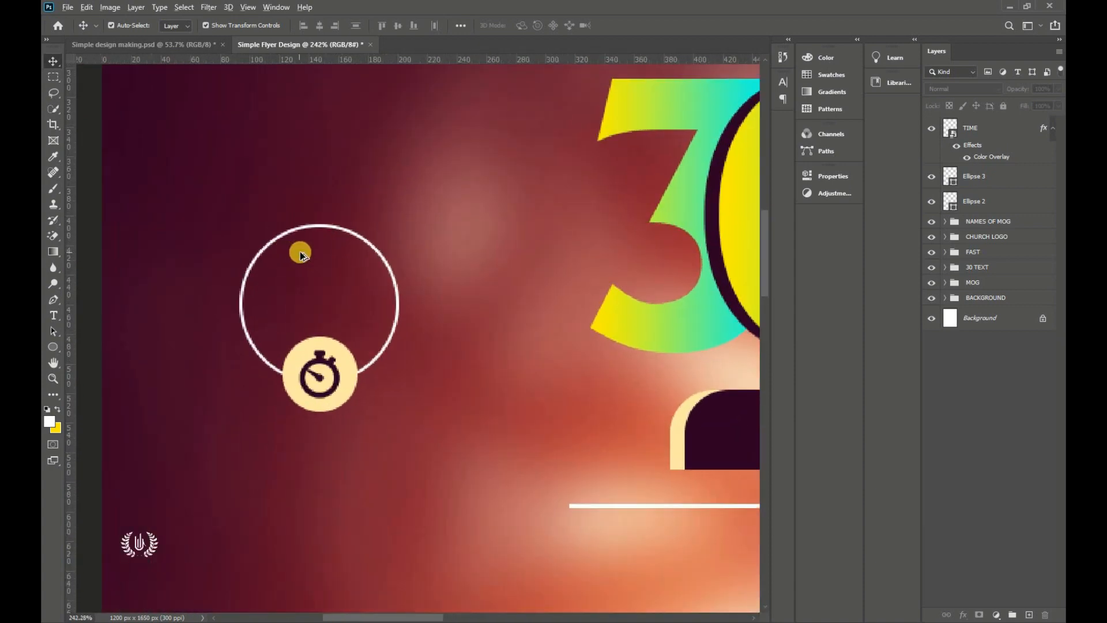
{"action": "scroll", "coordinate": [297, 252], "scroll_direction": "down", "scroll_amount": 2}
{"action": "left_click", "coordinate": [52, 318]}
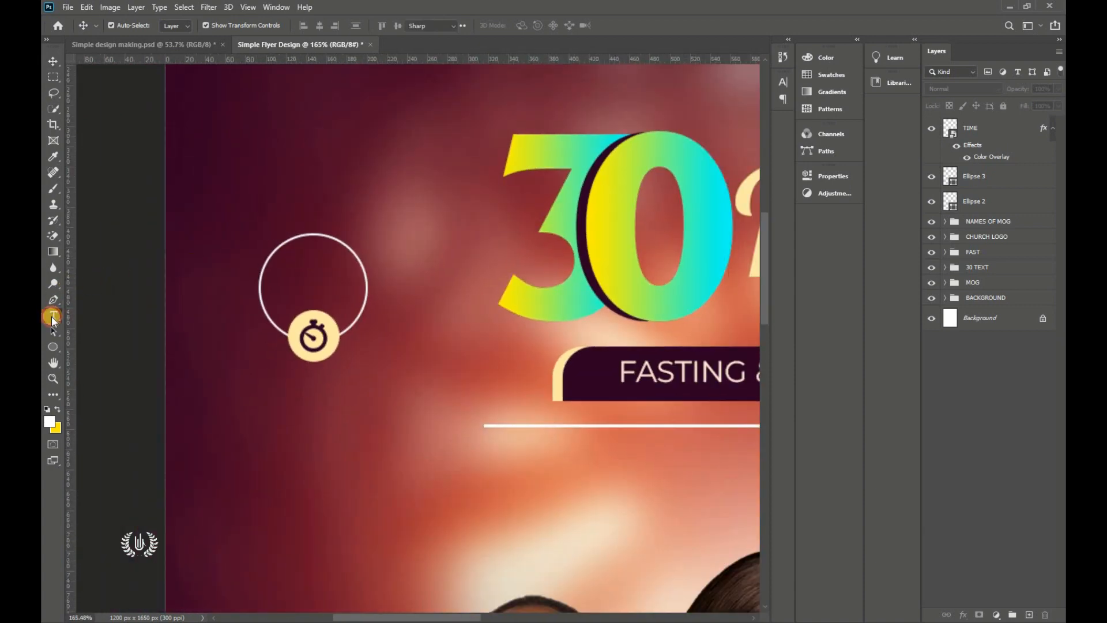
{"action": "left_click", "coordinate": [101, 315]}
{"action": "left_click", "coordinate": [305, 156]}
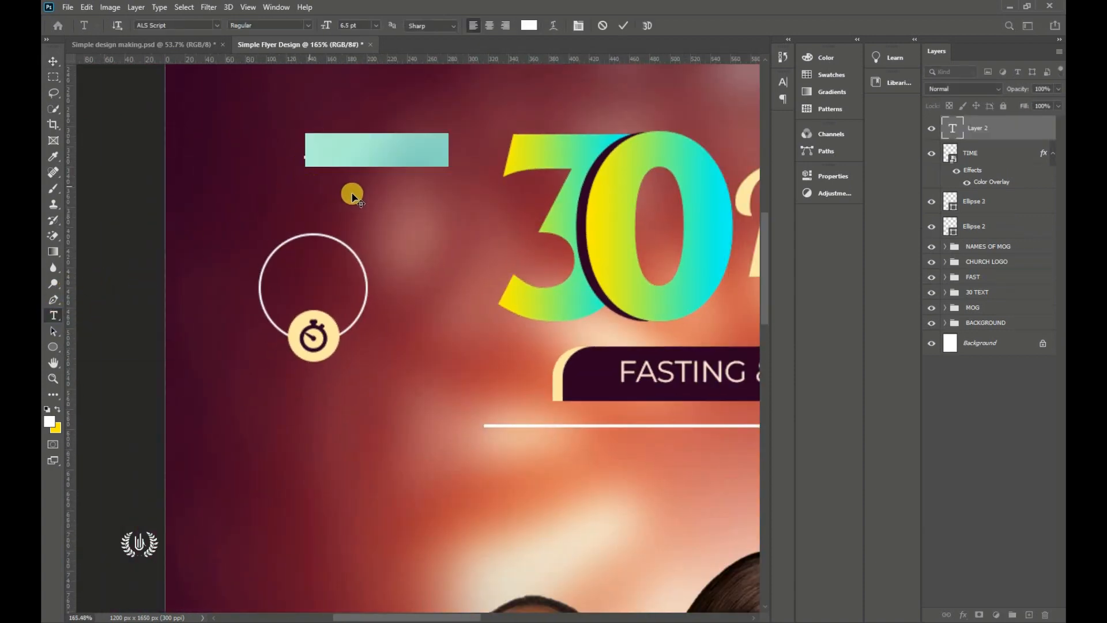
{"action": "left_click_drag", "start_coordinate": [353, 196], "coordinate": [311, 322]}
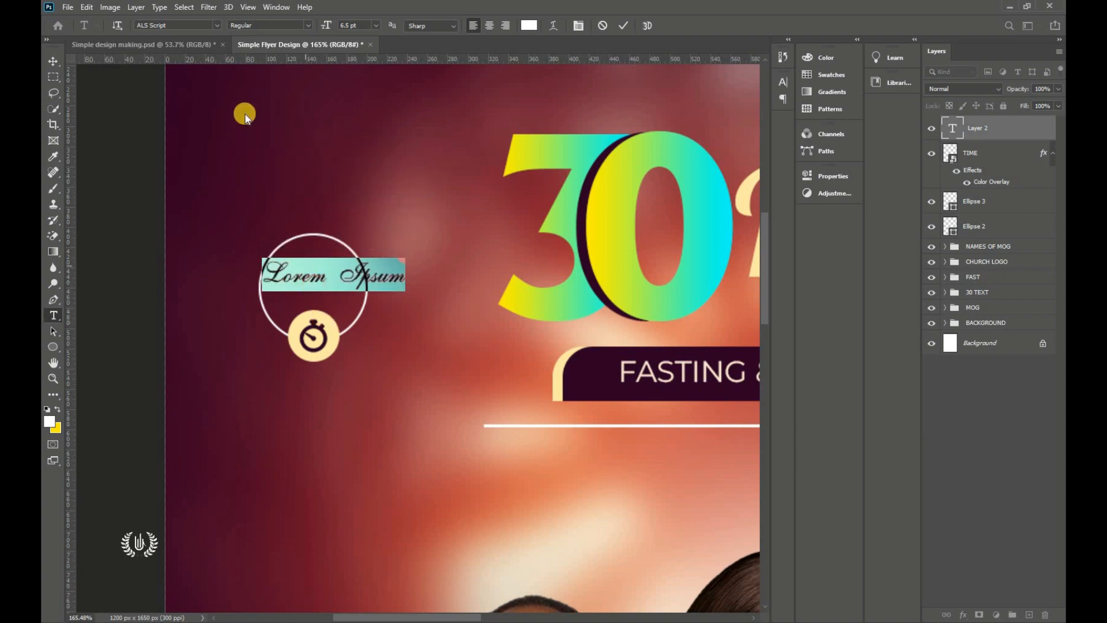
{"action": "left_click", "coordinate": [211, 24]}
{"action": "left_click", "coordinate": [249, 60]}
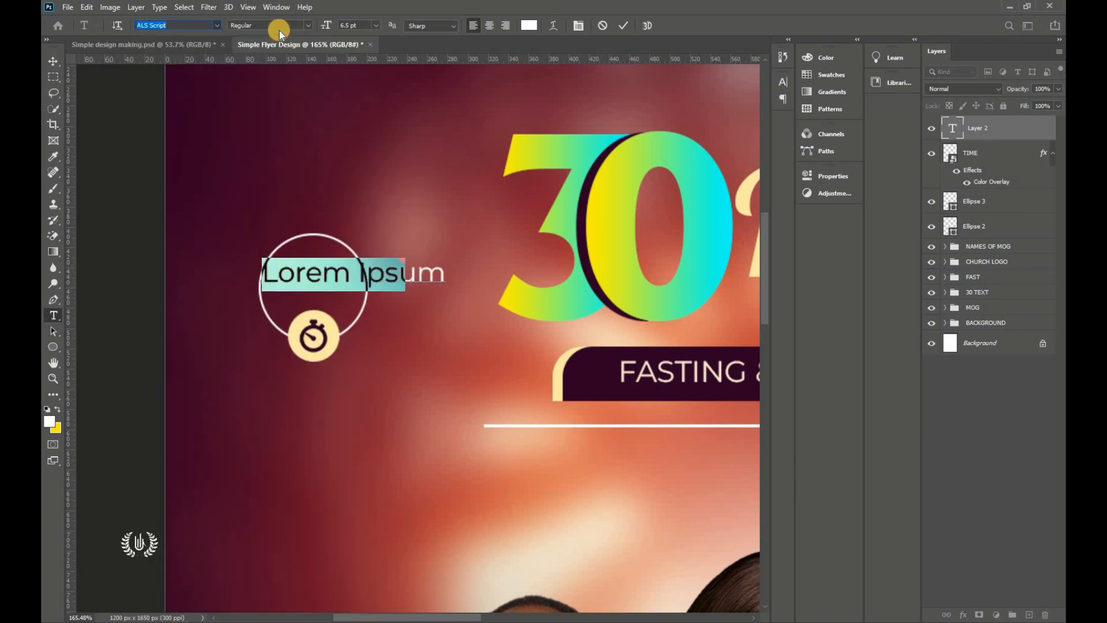
{"action": "left_click", "coordinate": [309, 26]}
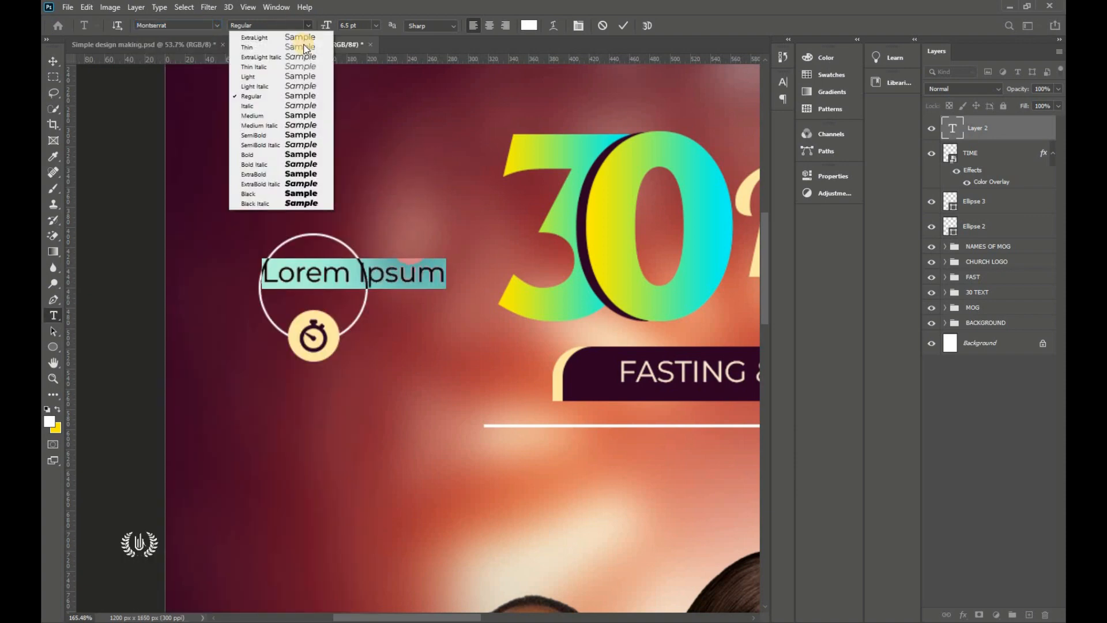
{"action": "left_click", "coordinate": [308, 77]}
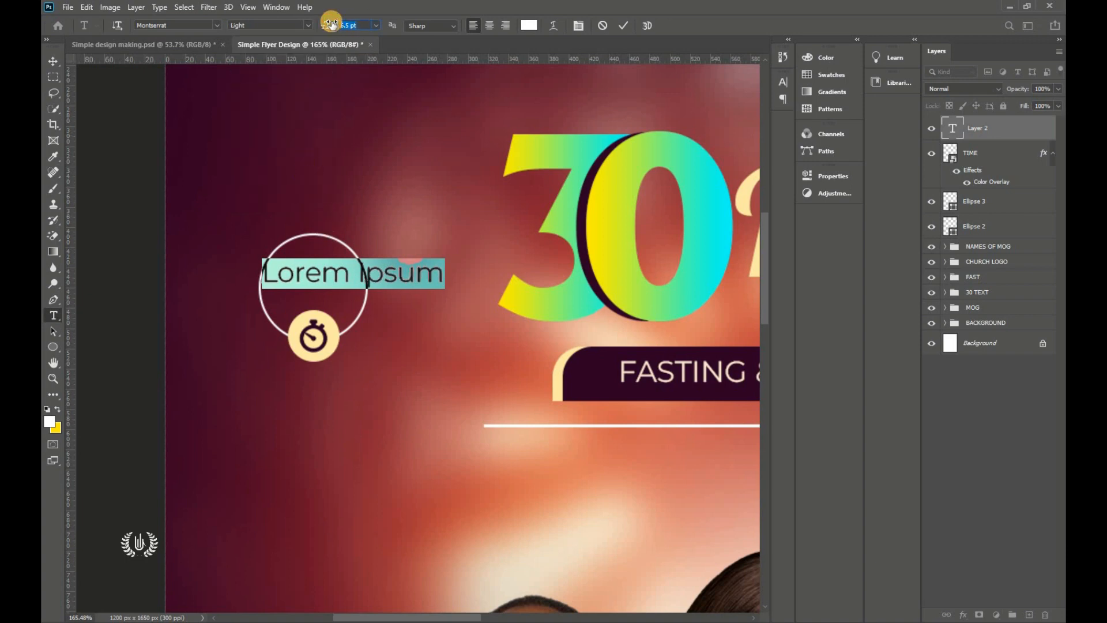
Step: Set the size to 5 pt, type 6:00PM and centre it inside the ring
{"action": "type", "text": "5"}
{"action": "key", "text": "Return"}
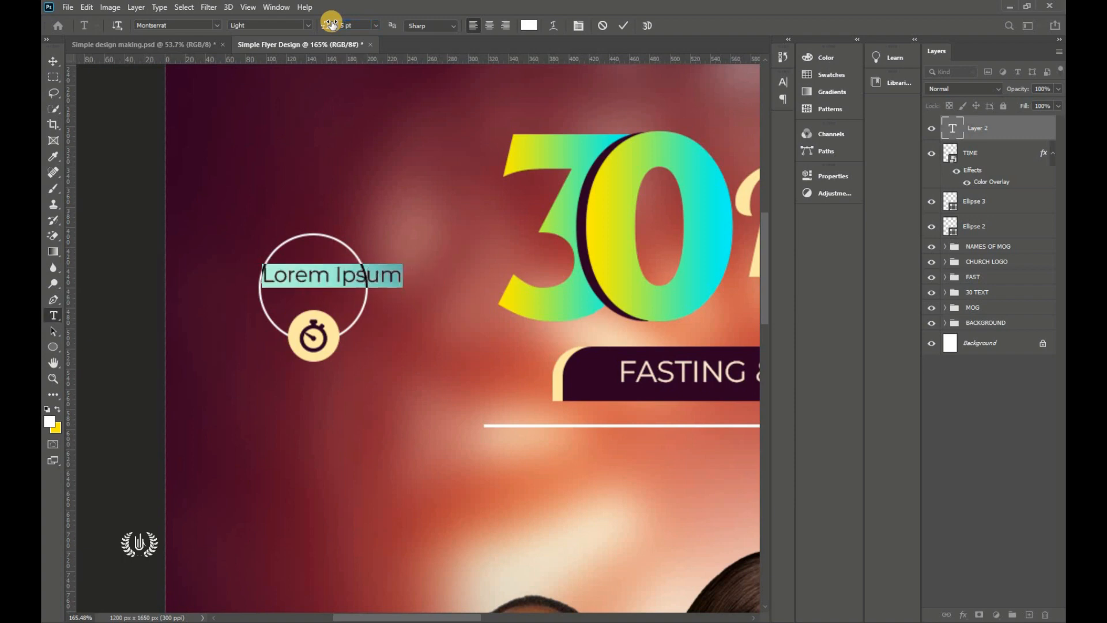
{"action": "type", "text": "6:00PM"}
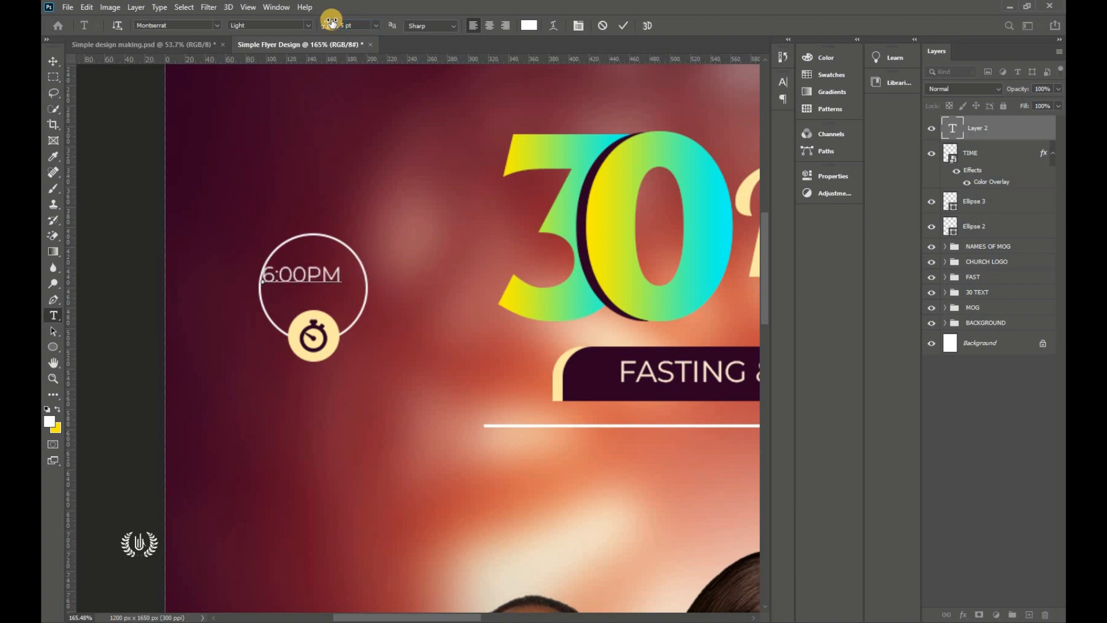
{"action": "left_click_drag", "start_coordinate": [291, 292], "coordinate": [303, 297]}
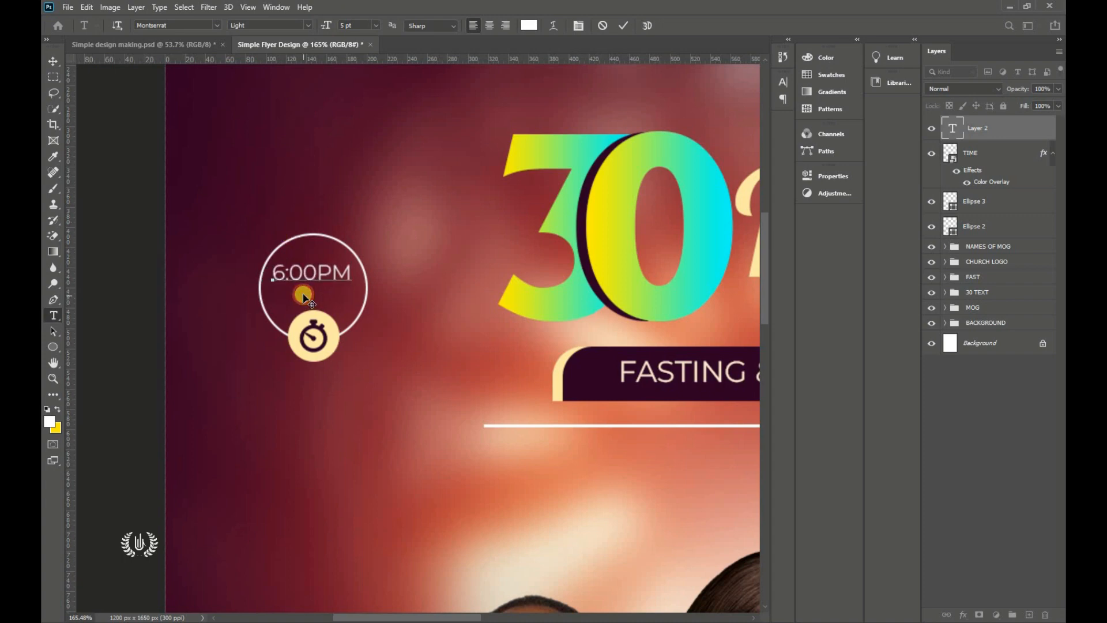
{"action": "left_click", "coordinate": [472, 102]}
Step: Add 'Sharp' in ALS Script below the ring, coloured with cream ffeba7 sampled from the stopwatch
{"action": "left_click", "coordinate": [372, 163]}
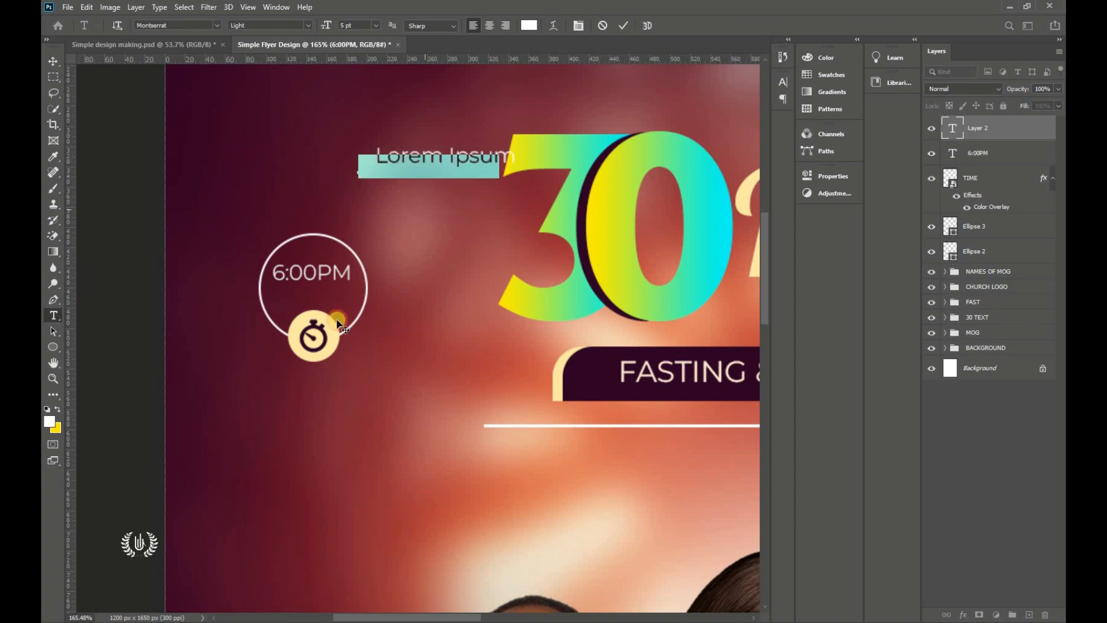
{"action": "mouse_move", "coordinate": [340, 326]}
{"action": "left_mouse_down"}
{"action": "mouse_move", "coordinate": [325, 337]}
{"action": "mouse_move", "coordinate": [345, 327]}
{"action": "left_mouse_up"}
{"action": "left_click", "coordinate": [215, 26]}
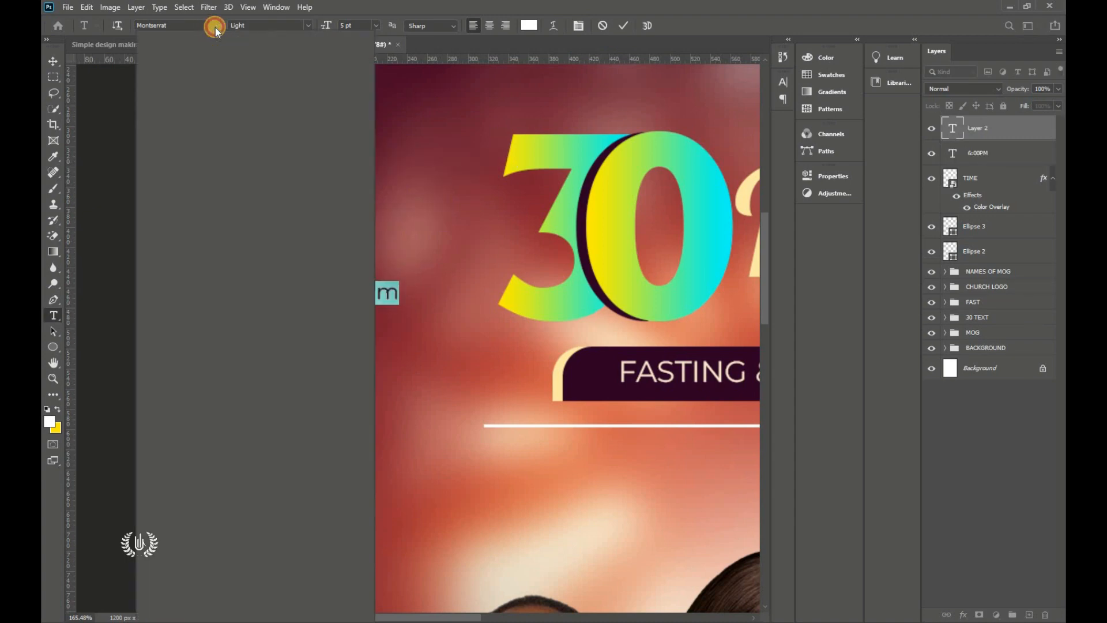
{"action": "left_click", "coordinate": [261, 80]}
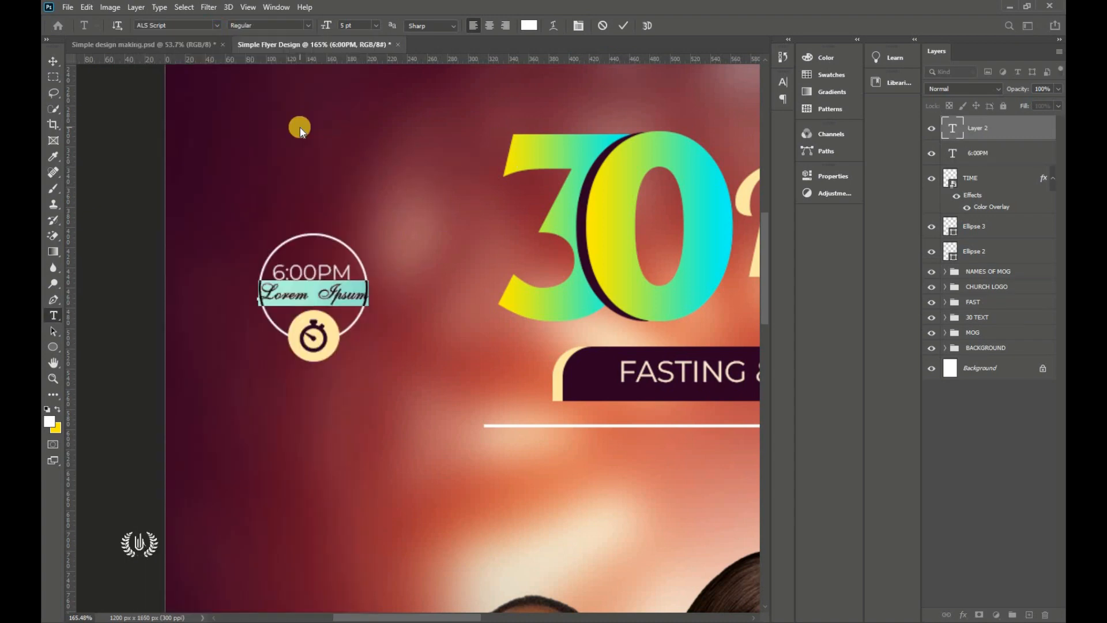
{"action": "type", "text": "Sharp"}
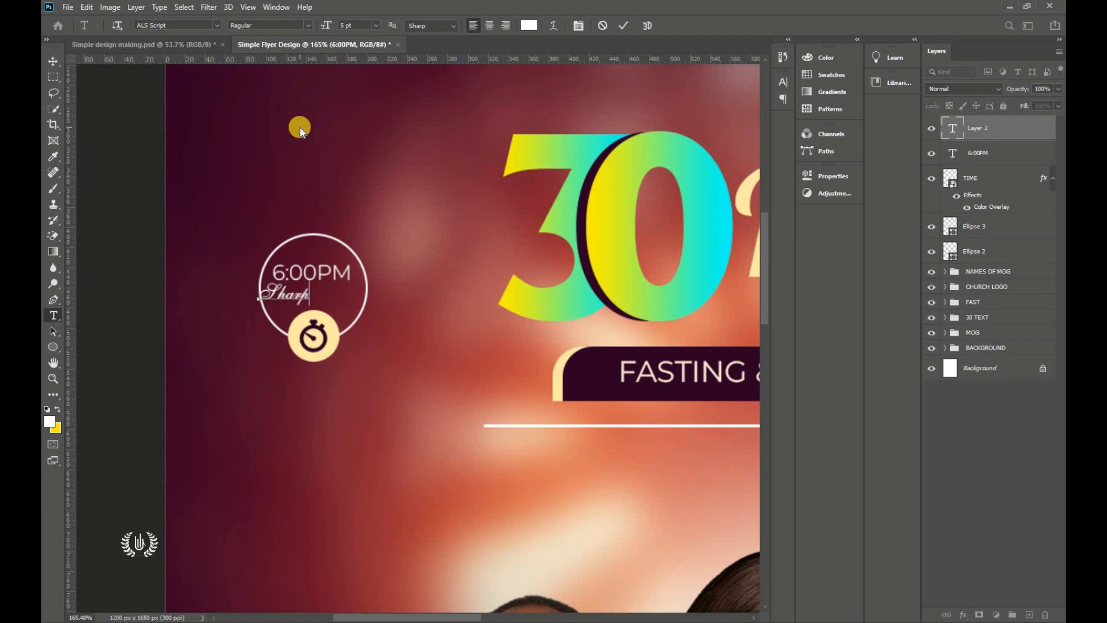
{"action": "key", "text": "ctrl+a"}
{"action": "left_click_drag", "start_coordinate": [287, 342], "coordinate": [311, 343]}
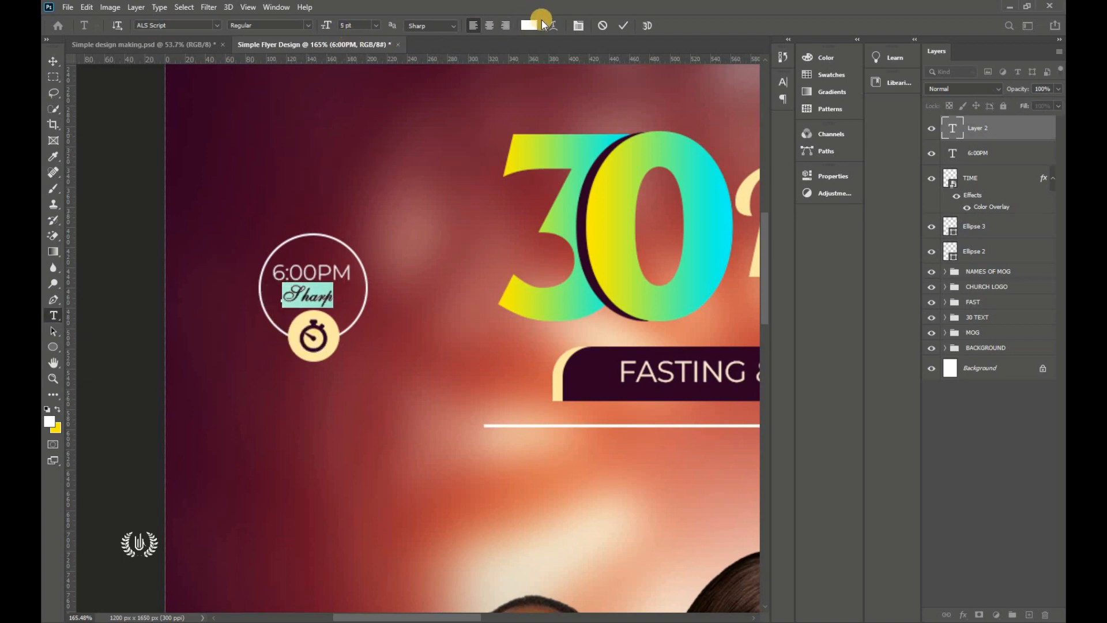
{"action": "left_click", "coordinate": [528, 25]}
{"action": "left_click", "coordinate": [337, 330]}
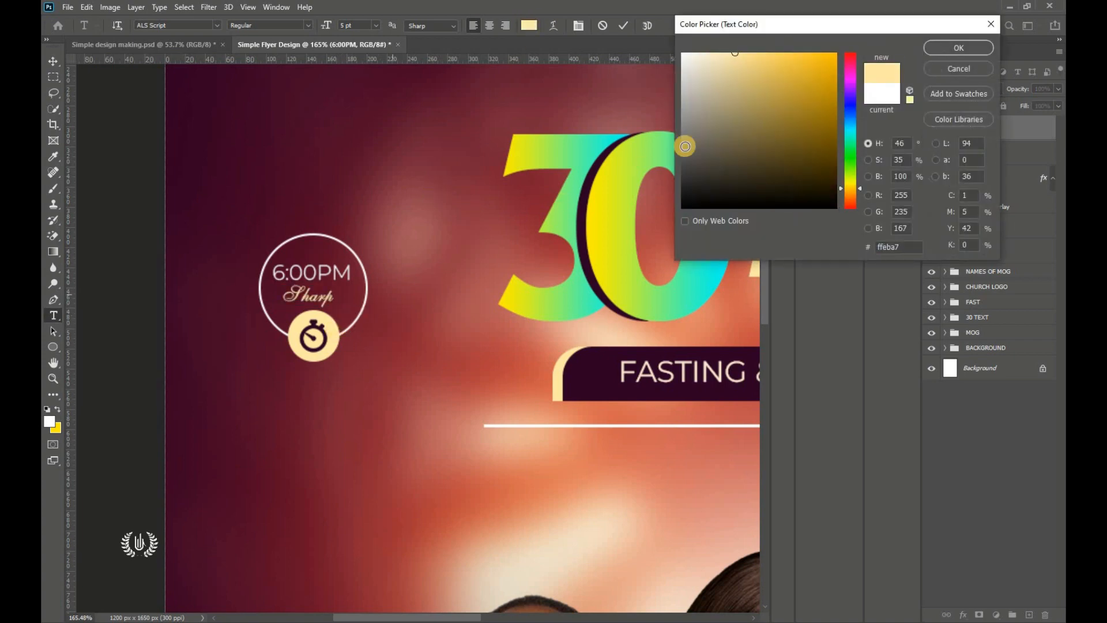
{"action": "left_click", "coordinate": [958, 47]}
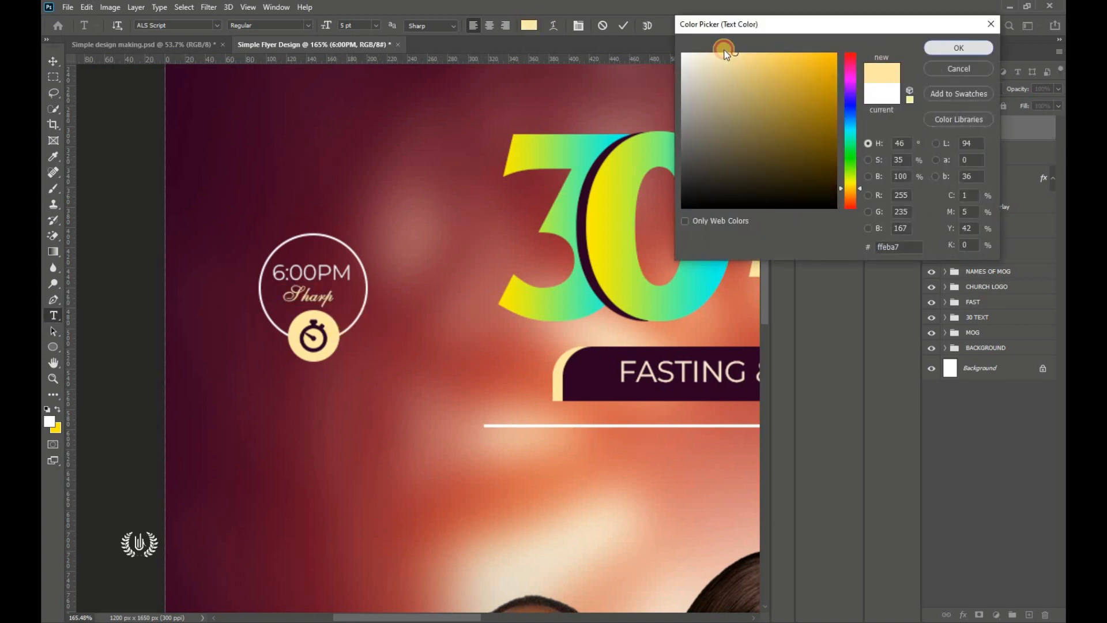
{"action": "left_click", "coordinate": [622, 26]}
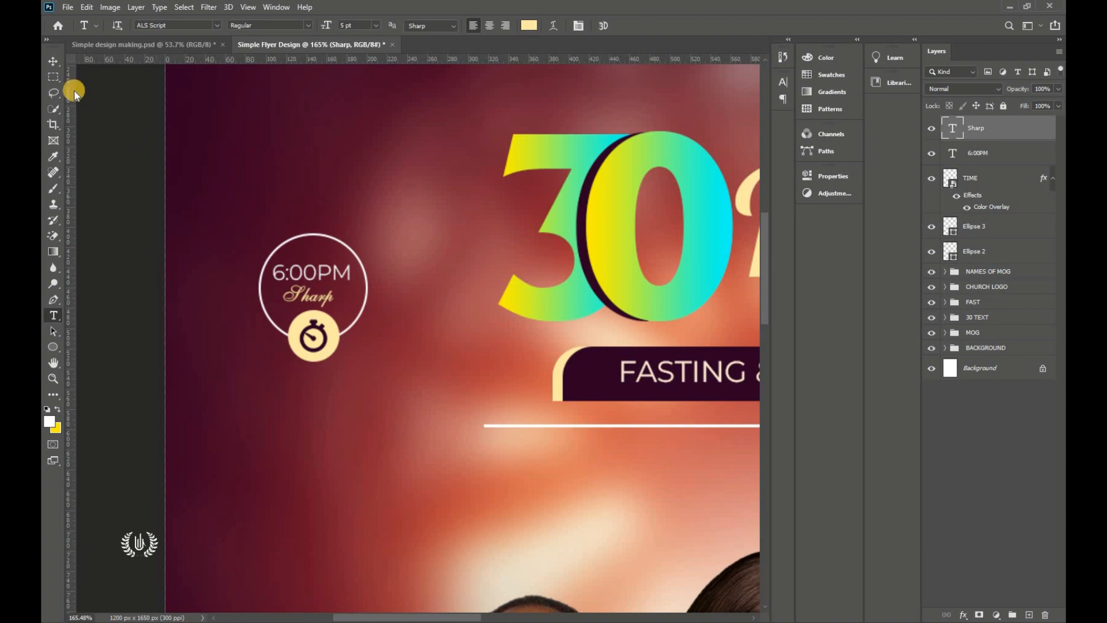
Step: Nudge 6:00PM slightly right to centre it, then fit the flyer in the window
{"action": "left_click", "coordinate": [53, 62]}
{"action": "left_click", "coordinate": [119, 209]}
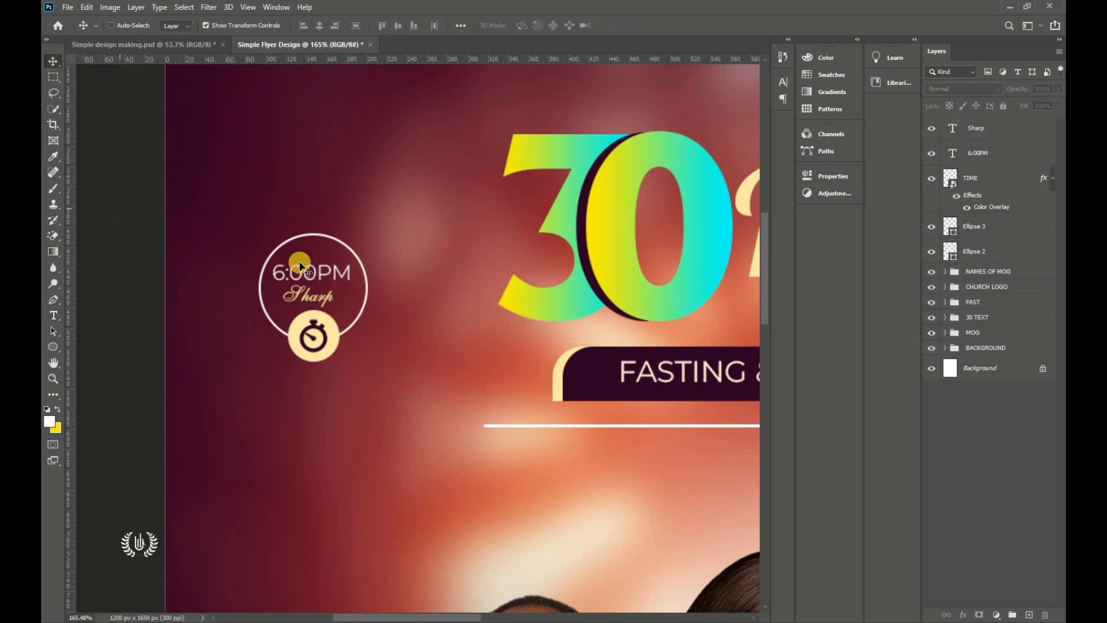
{"action": "key", "text": "ctrl"}
{"action": "left_click", "coordinate": [344, 272], "text": "ctrl"}
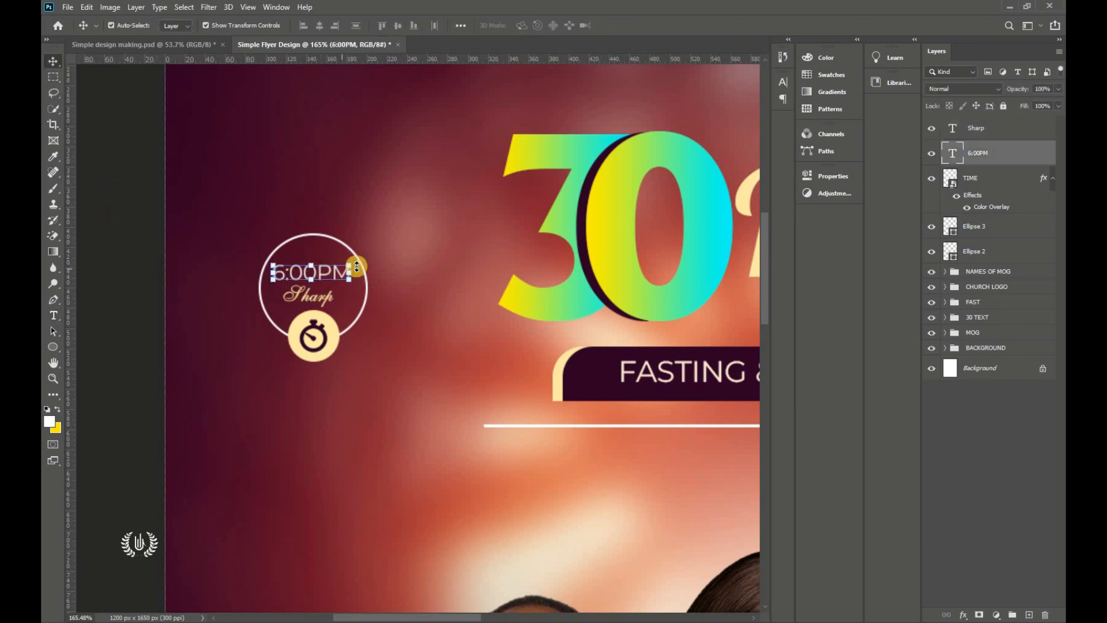
{"action": "left_click_drag", "start_coordinate": [334, 275], "coordinate": [339, 273]}
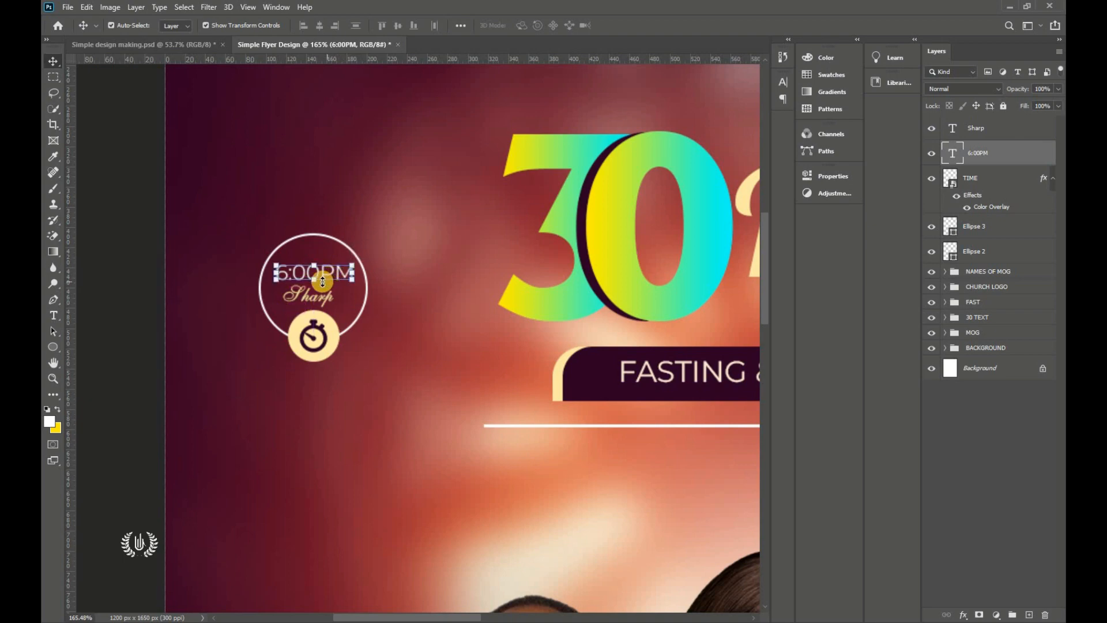
{"action": "key", "text": "ctrl+0"}
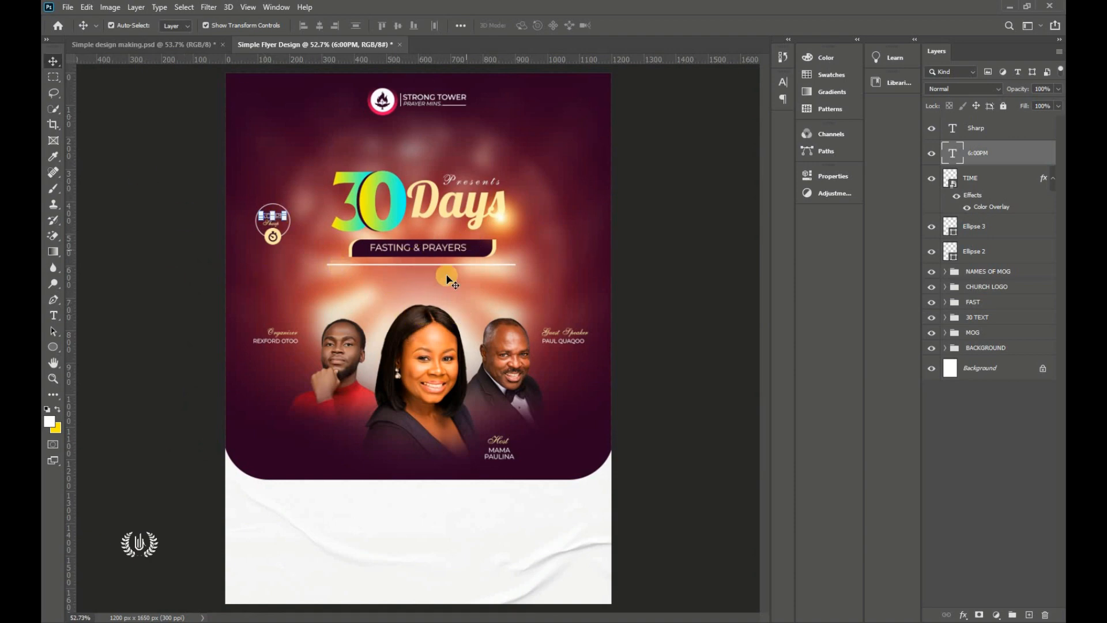
Step: Group the badge layers from Sharp through Ellipse 2 into one folder
{"action": "left_click", "coordinate": [1015, 251]}
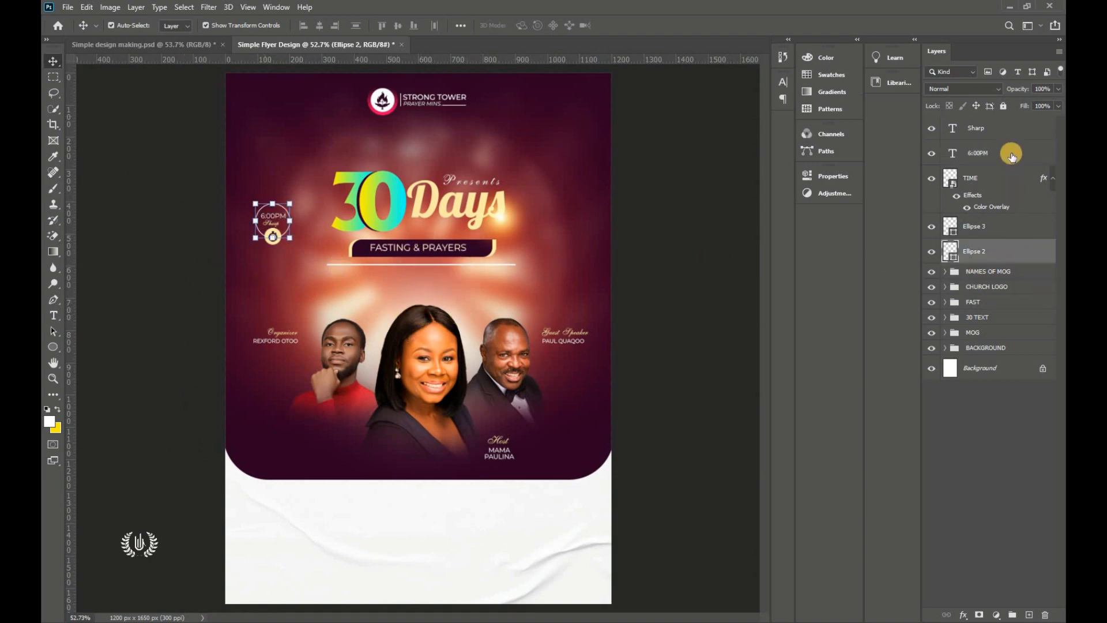
{"action": "left_click", "coordinate": [1010, 133], "text": "shift"}
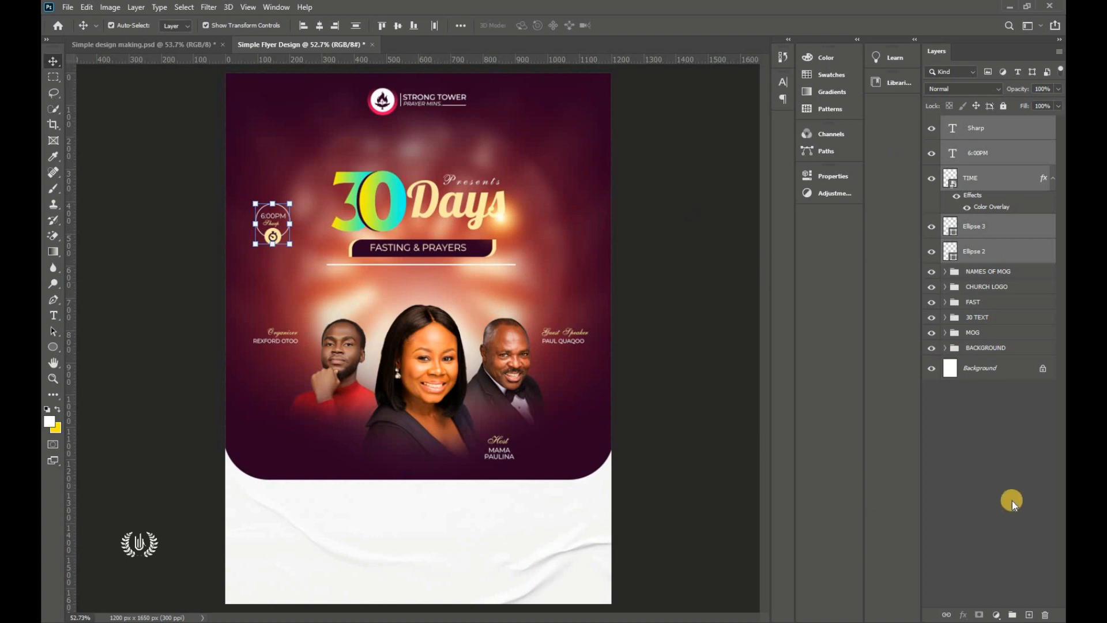
{"action": "key", "text": "ctrl+g"}
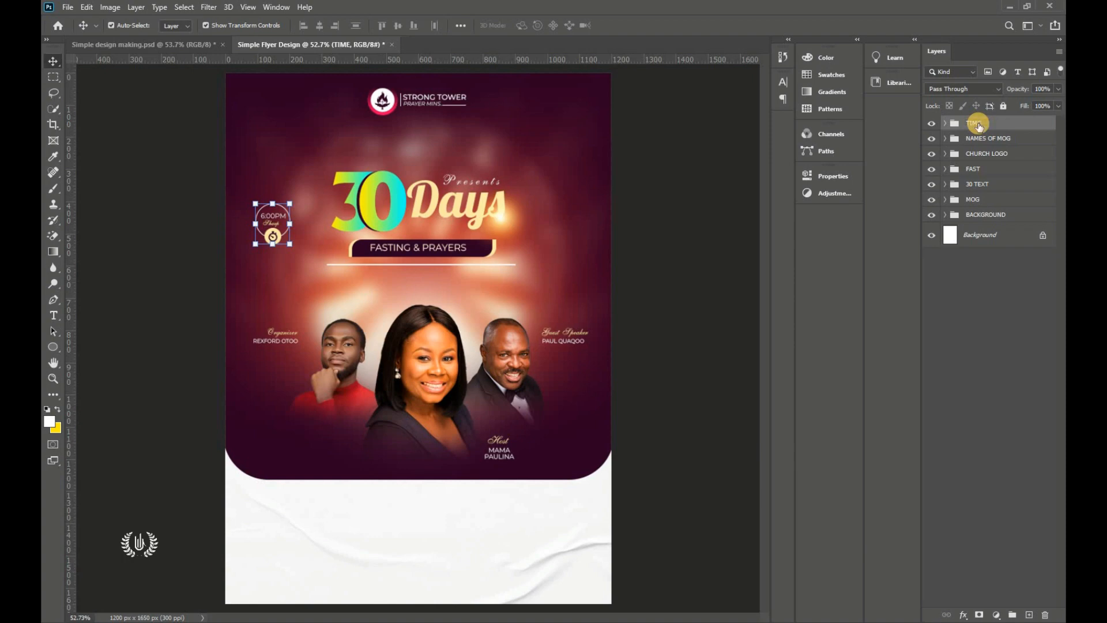
Step: Shift the grouped time badge slightly on the flyer and fit the view
{"action": "left_click", "coordinate": [272, 242]}
{"action": "left_click_drag", "start_coordinate": [272, 227], "coordinate": [271, 233]}
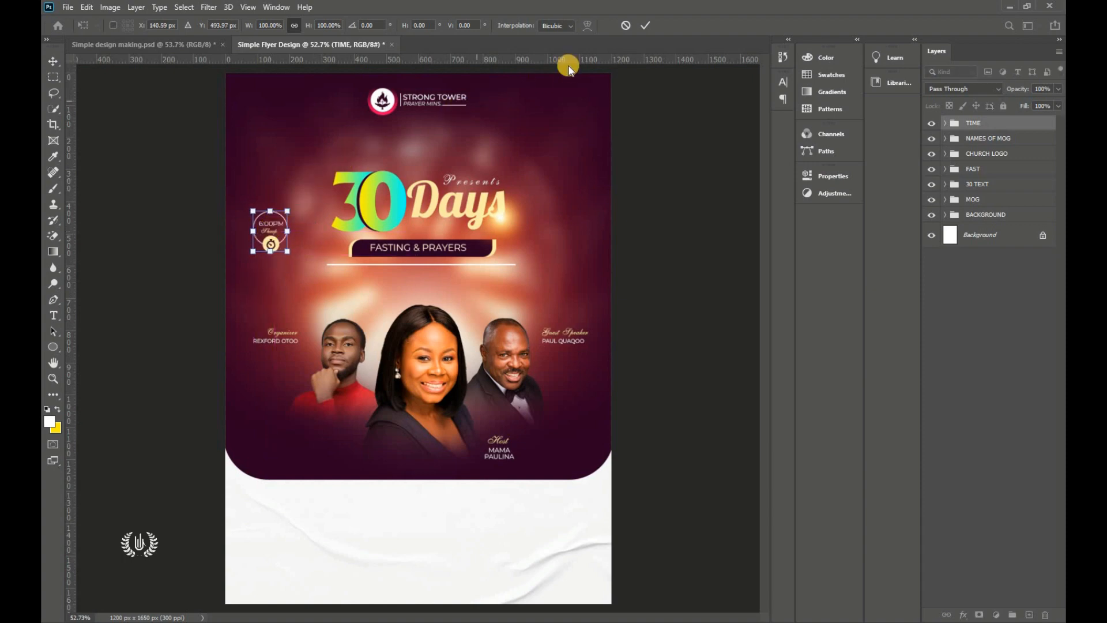
{"action": "left_click", "coordinate": [645, 26]}
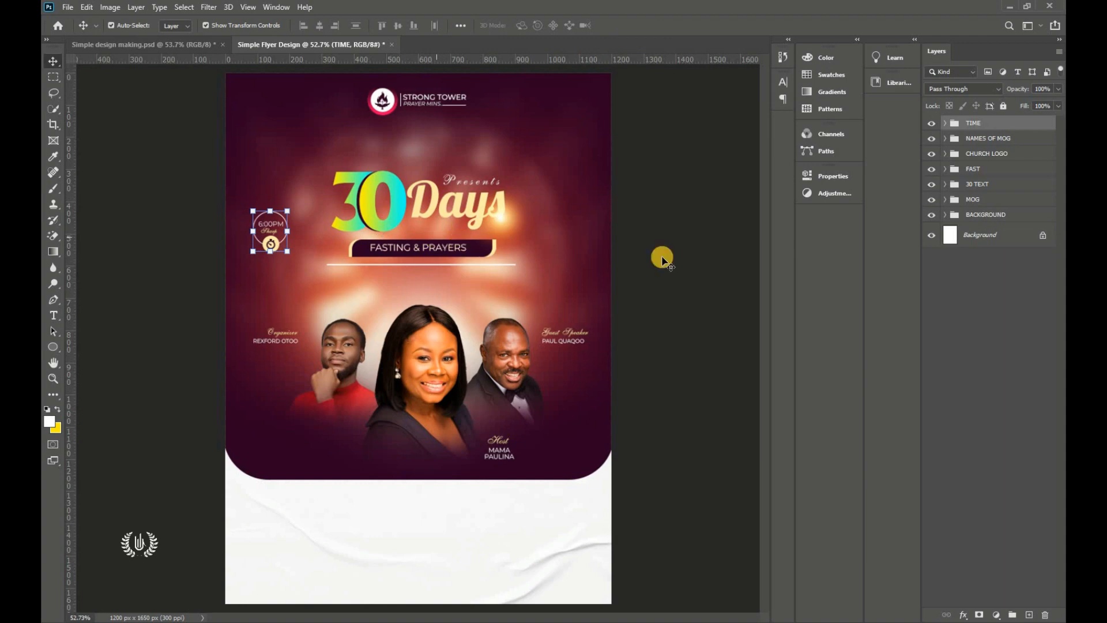
{"action": "left_click", "coordinate": [323, 220]}
{"action": "scroll", "coordinate": [330, 223], "scroll_direction": "down", "scroll_amount": 3}
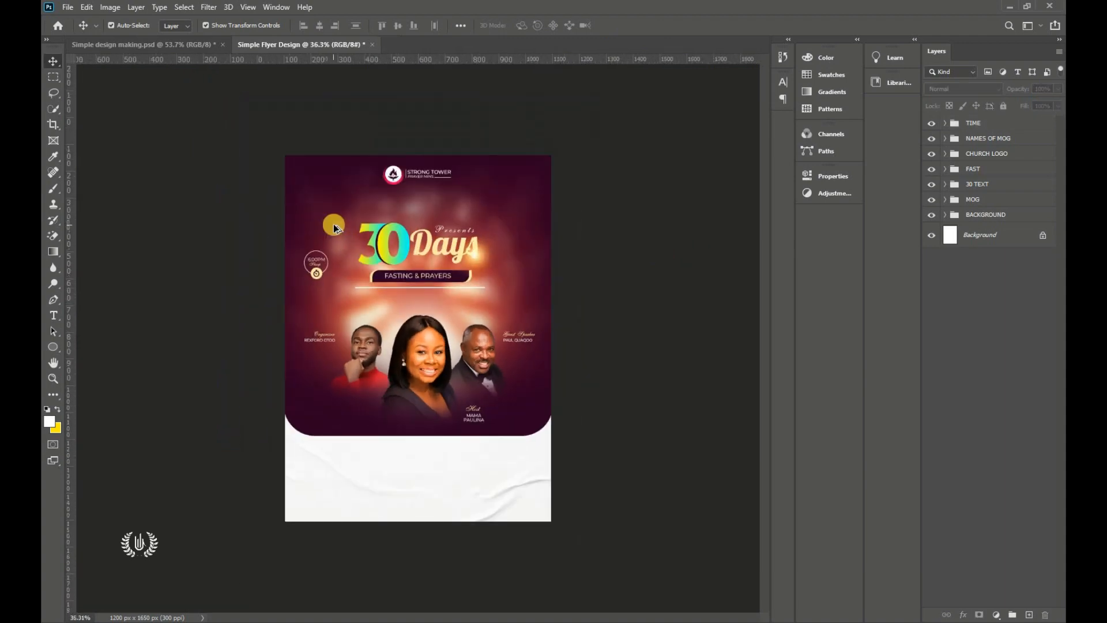
{"action": "scroll", "coordinate": [334, 224], "scroll_direction": "up", "scroll_amount": 3}
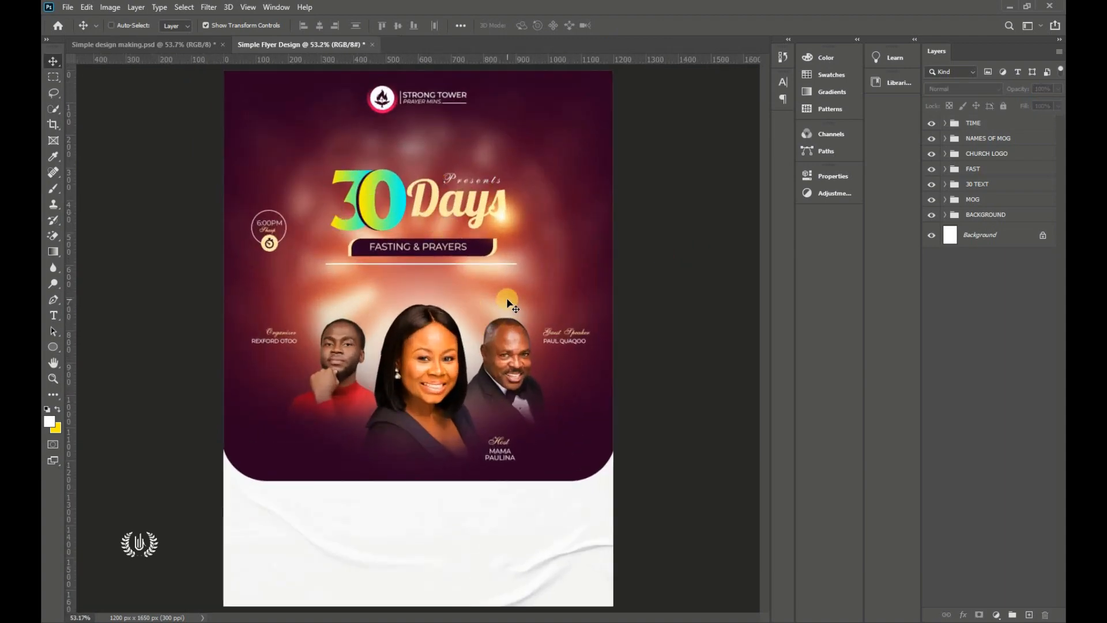
{"action": "key", "text": "ctrl+0"}
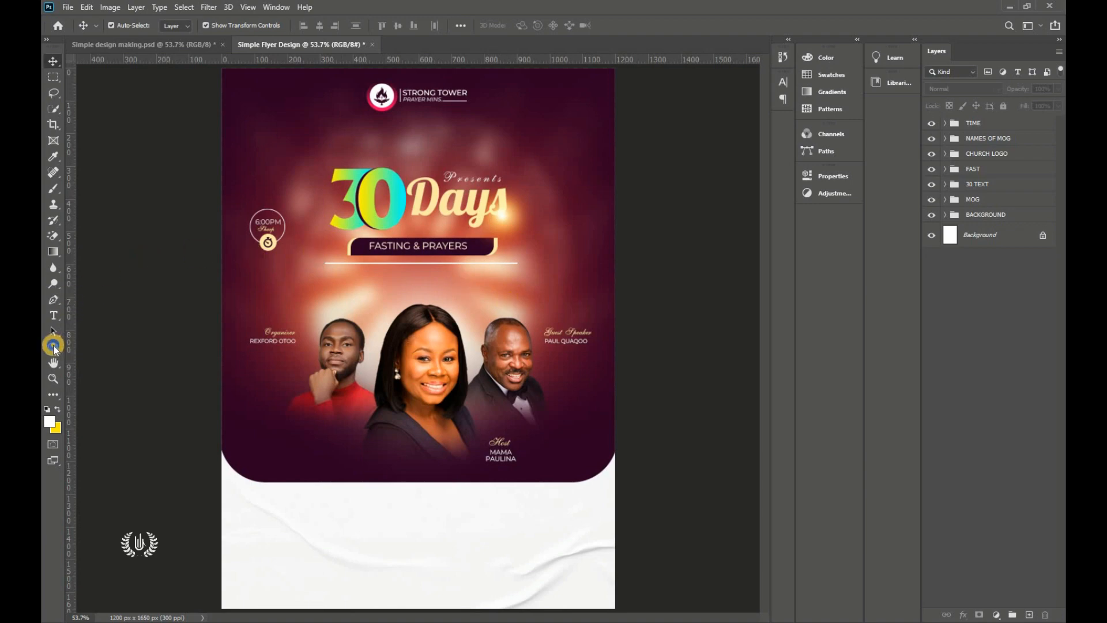
Step: Draw a trial 3-sided triangle right of the Days title, tilt it, then delete it
{"action": "left_click_drag", "start_coordinate": [53, 348], "coordinate": [115, 383]}
{"action": "left_click", "coordinate": [530, 25]}
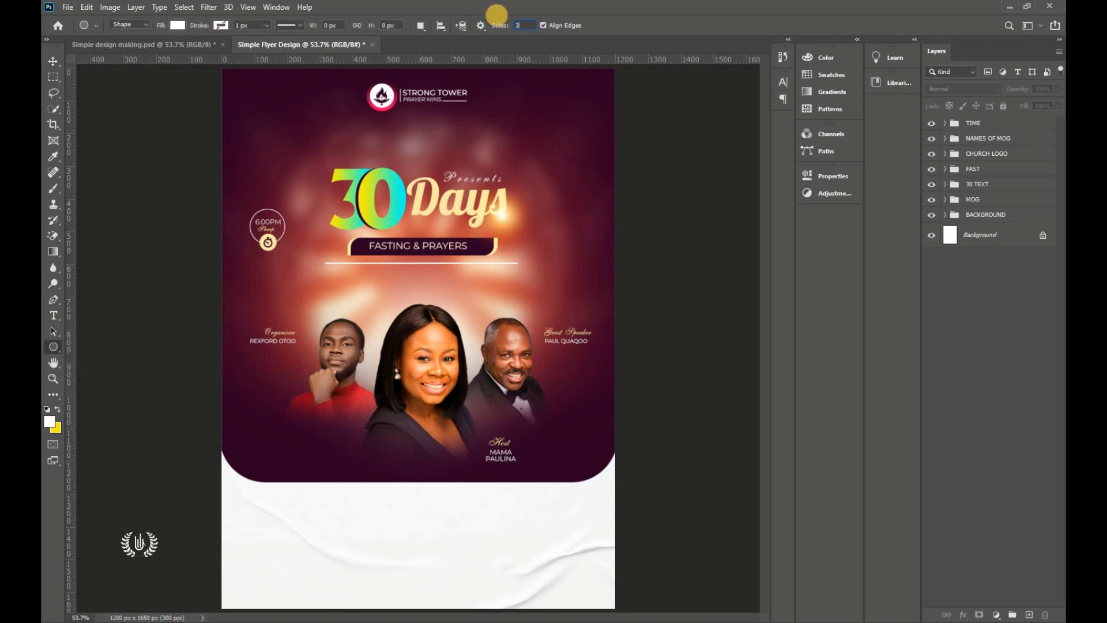
{"action": "left_click_drag", "start_coordinate": [546, 234], "coordinate": [546, 249]}
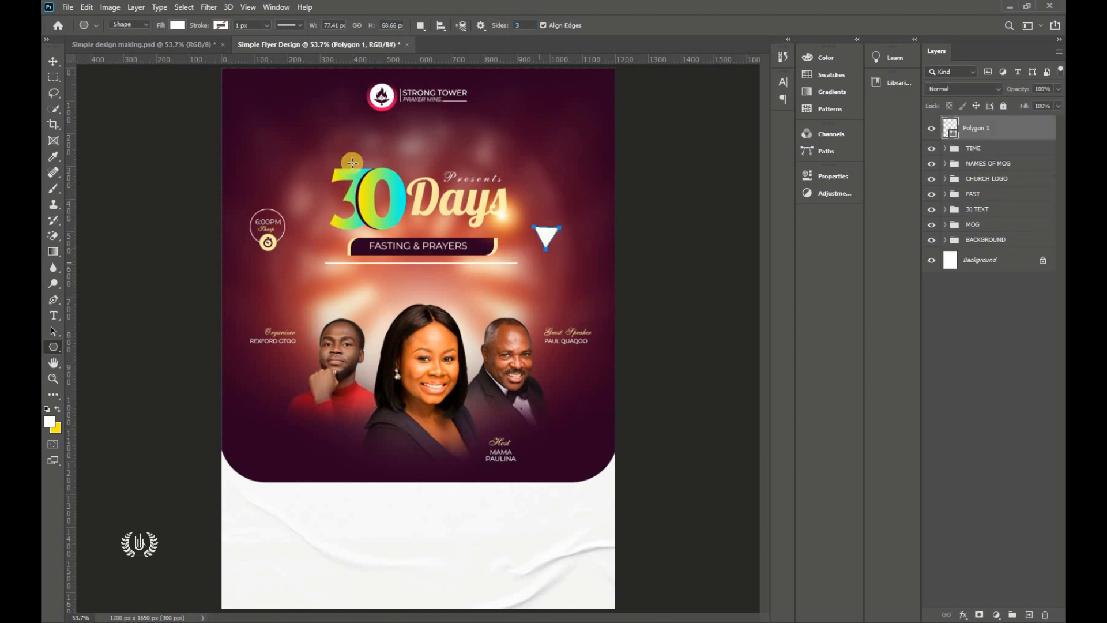
{"action": "scroll", "coordinate": [589, 220], "scroll_direction": "up", "scroll_amount": 5}
{"action": "key", "text": "v"}
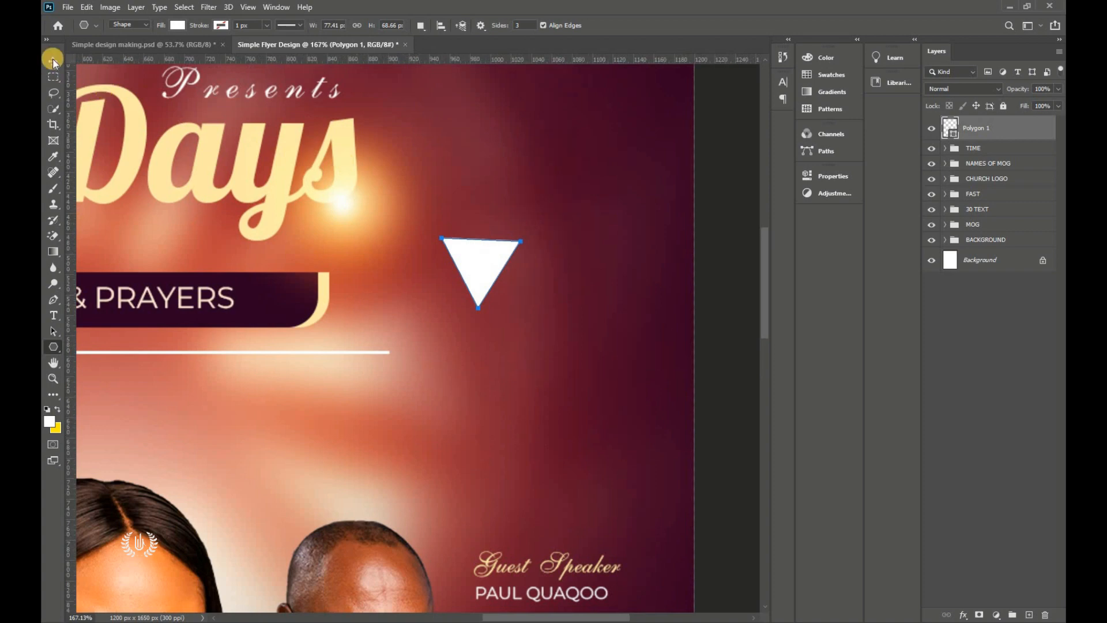
{"action": "left_click_drag", "start_coordinate": [523, 233], "coordinate": [555, 154]}
{"action": "left_click", "coordinate": [646, 26]}
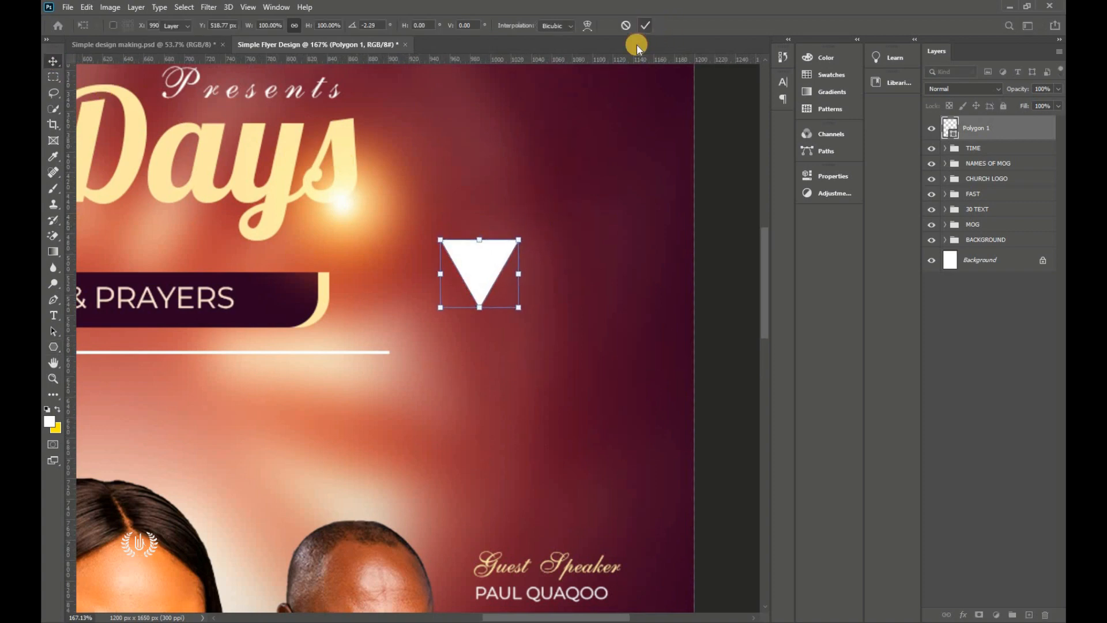
{"action": "key", "text": "Delete"}
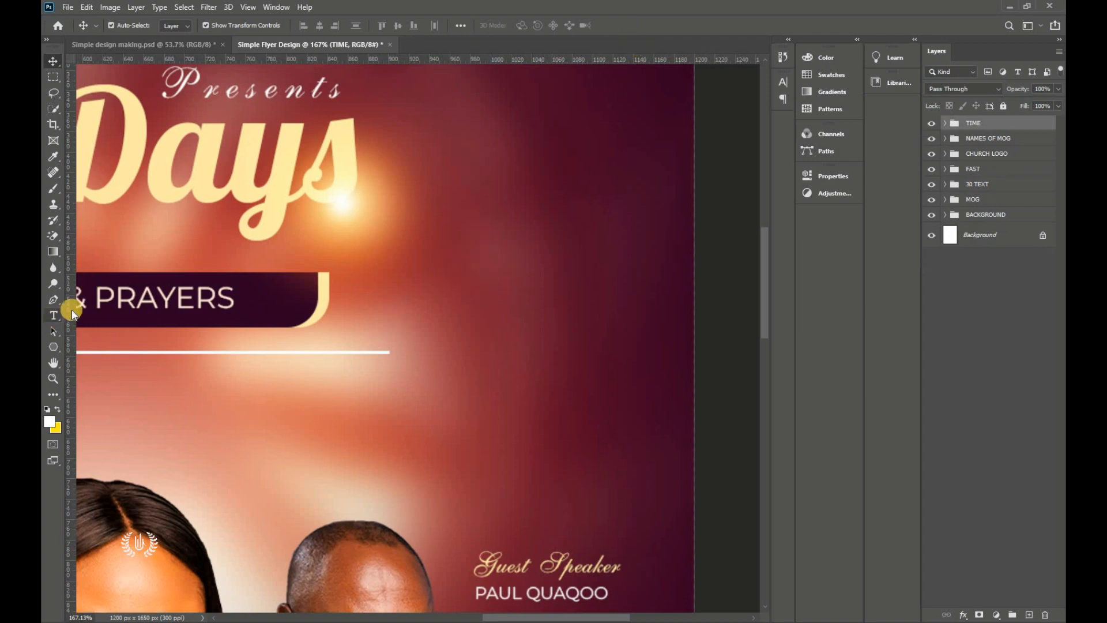
Step: Add a vertical guide right of the prayers bar and draw a triangle on it
{"action": "mouse_move", "coordinate": [72, 309]}
{"action": "left_mouse_down"}
{"action": "mouse_move", "coordinate": [526, 309]}
{"action": "mouse_move", "coordinate": [521, 326]}
{"action": "left_mouse_up"}
{"action": "left_click", "coordinate": [53, 348]}
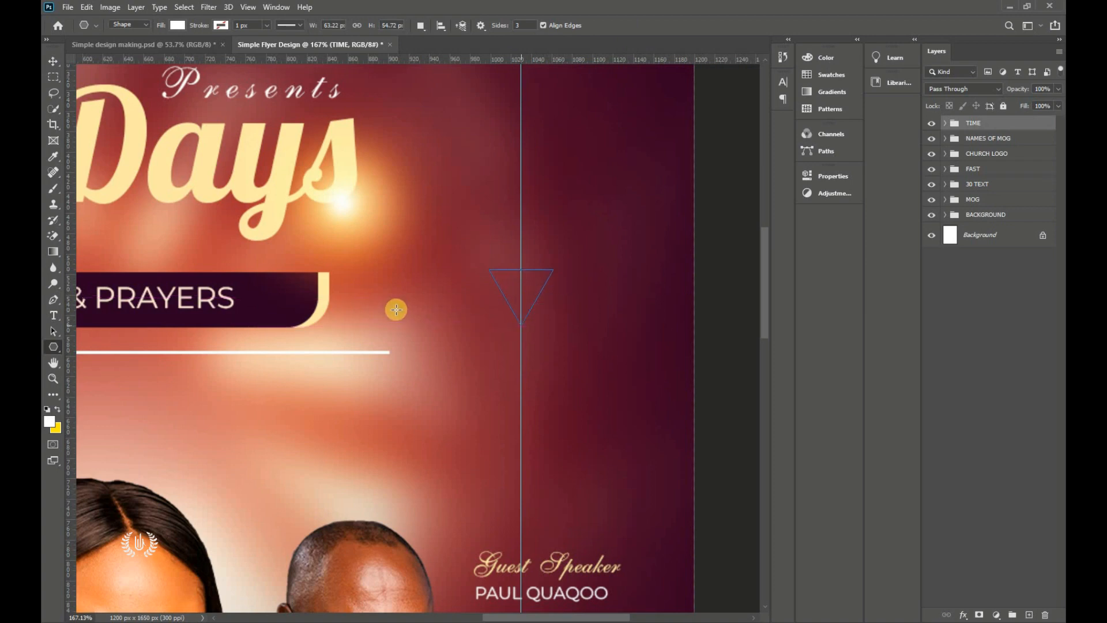
{"action": "left_click", "coordinate": [54, 62]}
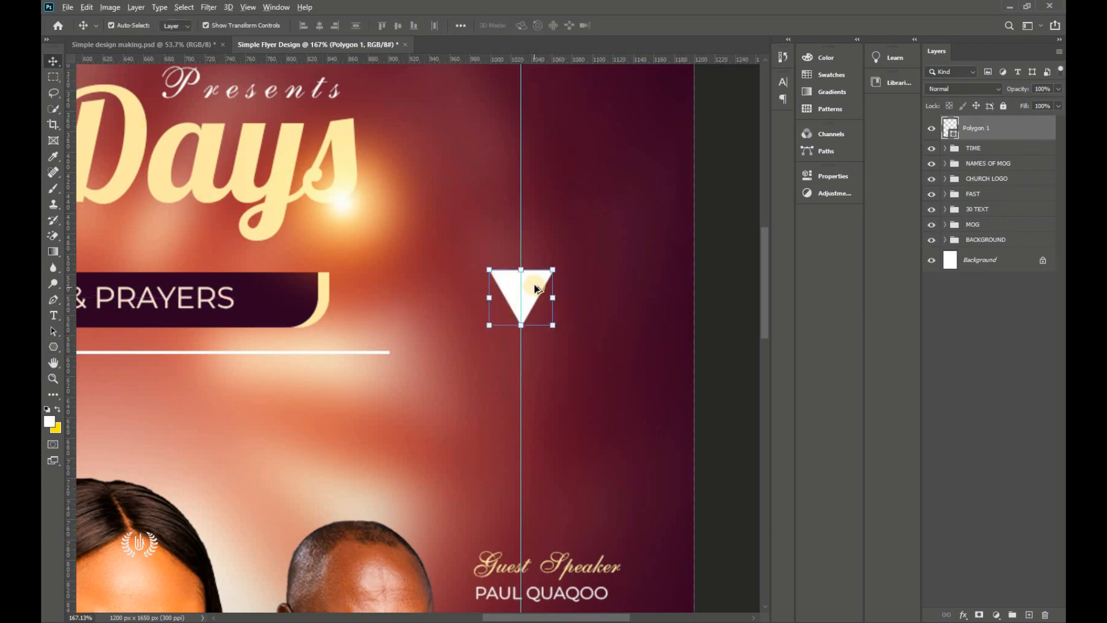
{"action": "left_click_drag", "start_coordinate": [535, 328], "coordinate": [535, 403]}
{"action": "scroll", "coordinate": [758, 296], "scroll_direction": "down", "scroll_amount": 3}
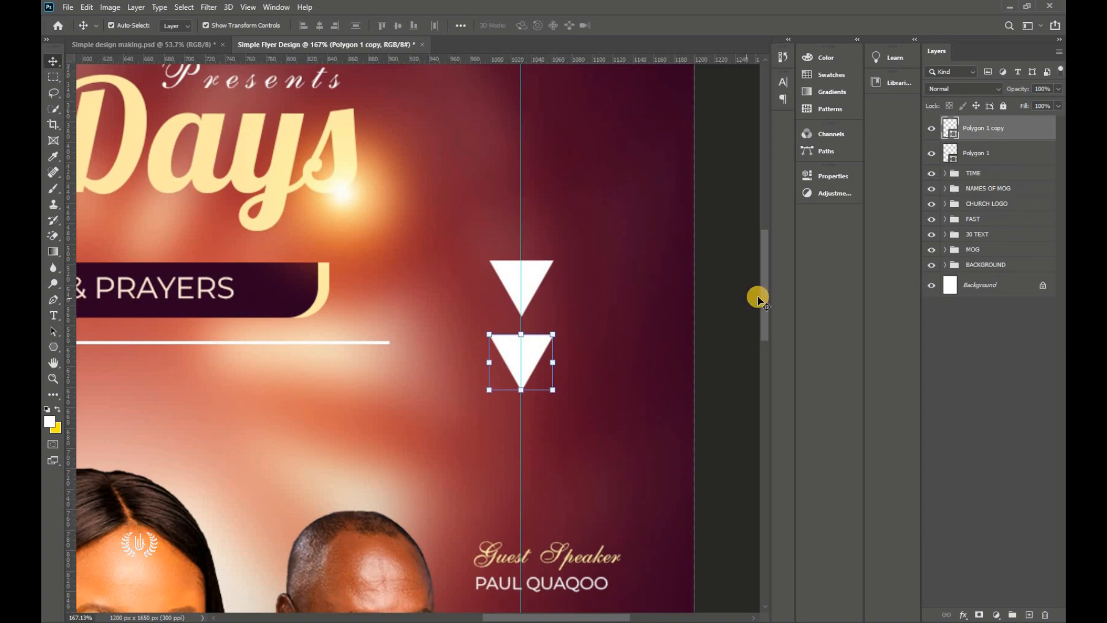
Step: Duplicate the triangles down the guide to make four and shrink them into a small stack
{"action": "left_click", "coordinate": [531, 199], "text": "shift"}
{"action": "left_click_drag", "start_coordinate": [531, 199], "coordinate": [537, 329]}
{"action": "left_click", "coordinate": [534, 266], "text": "shift"}
{"action": "left_click", "coordinate": [538, 201], "text": "shift"}
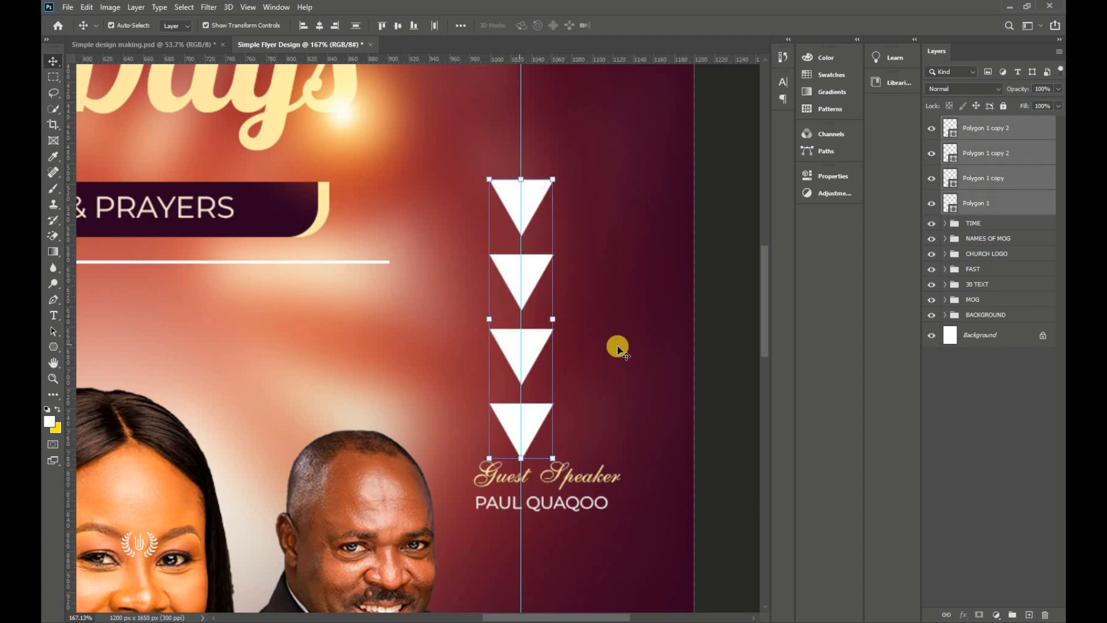
{"action": "left_click_drag", "start_coordinate": [520, 460], "coordinate": [520, 235]}
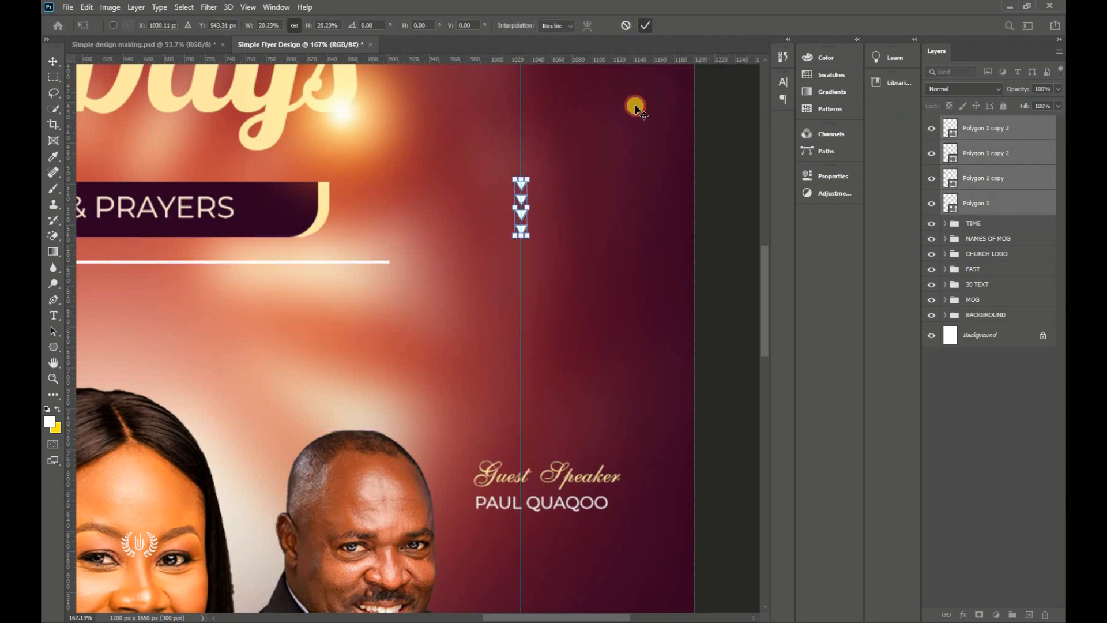
{"action": "left_click", "coordinate": [635, 107]}
Step: Merge the four triangles into one shape layer and open its fill colour picker
{"action": "right_click", "coordinate": [1015, 155]}
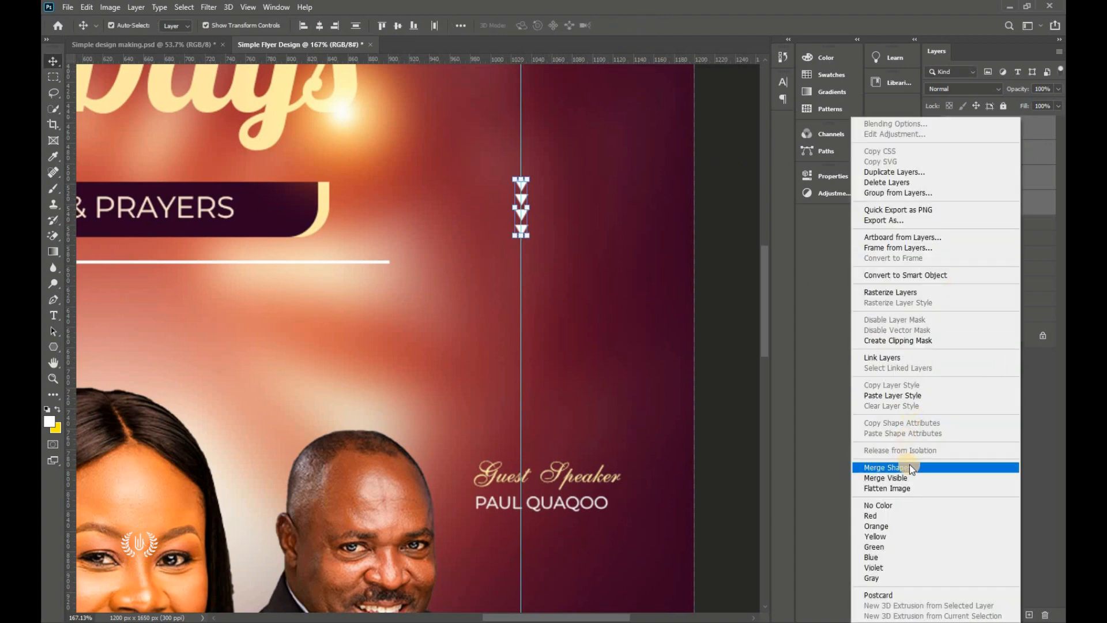
{"action": "left_click", "coordinate": [908, 466]}
{"action": "left_click", "coordinate": [935, 130]}
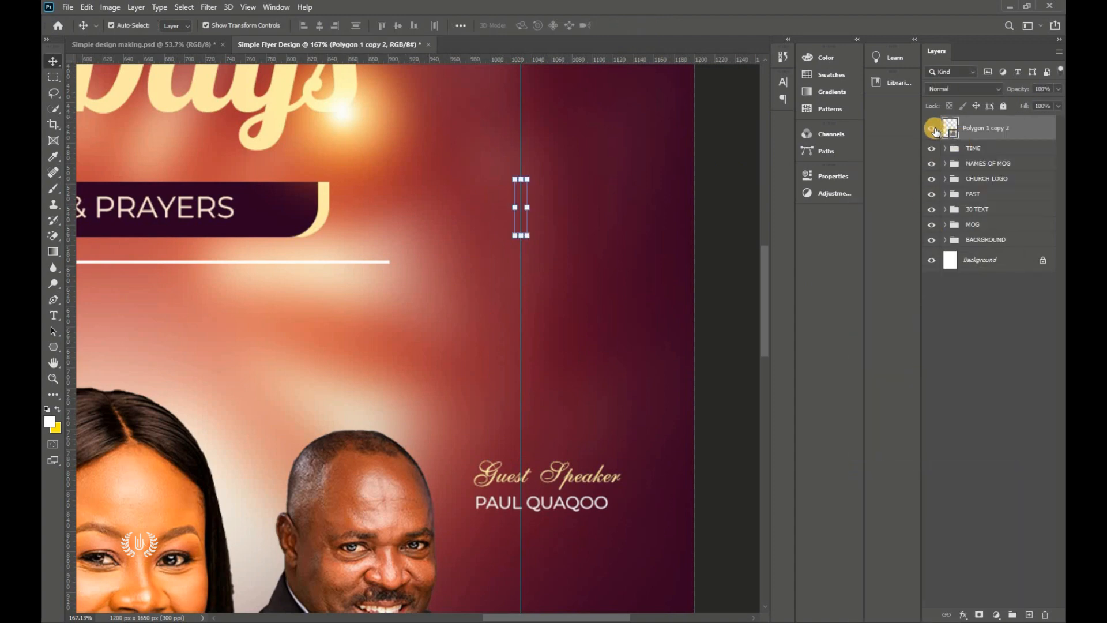
{"action": "double_click", "coordinate": [946, 133]}
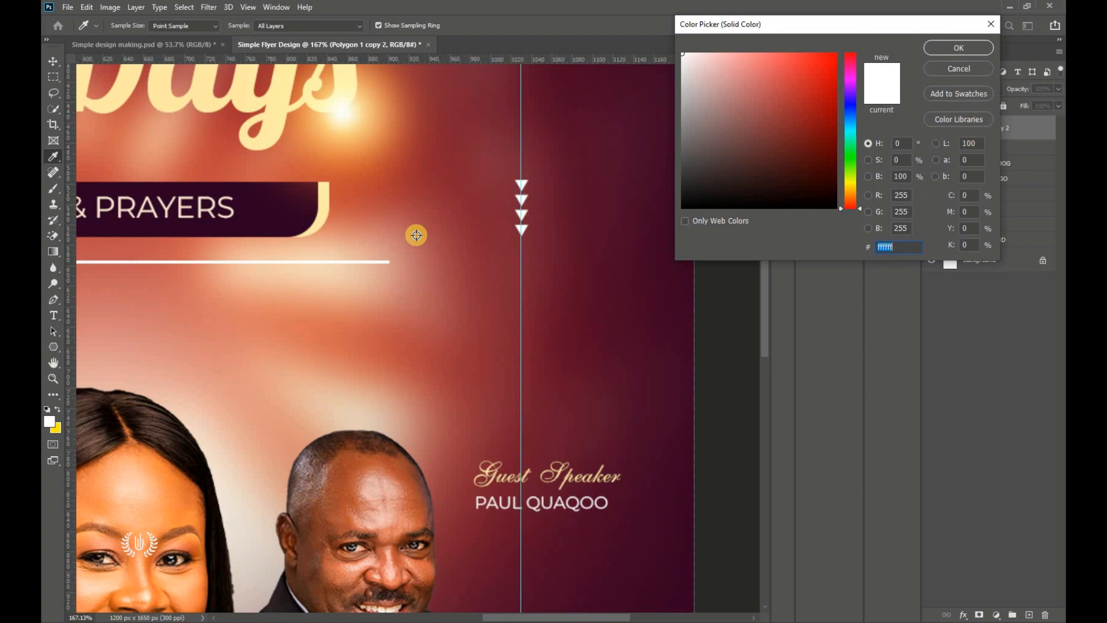
{"action": "left_click", "coordinate": [333, 223]}
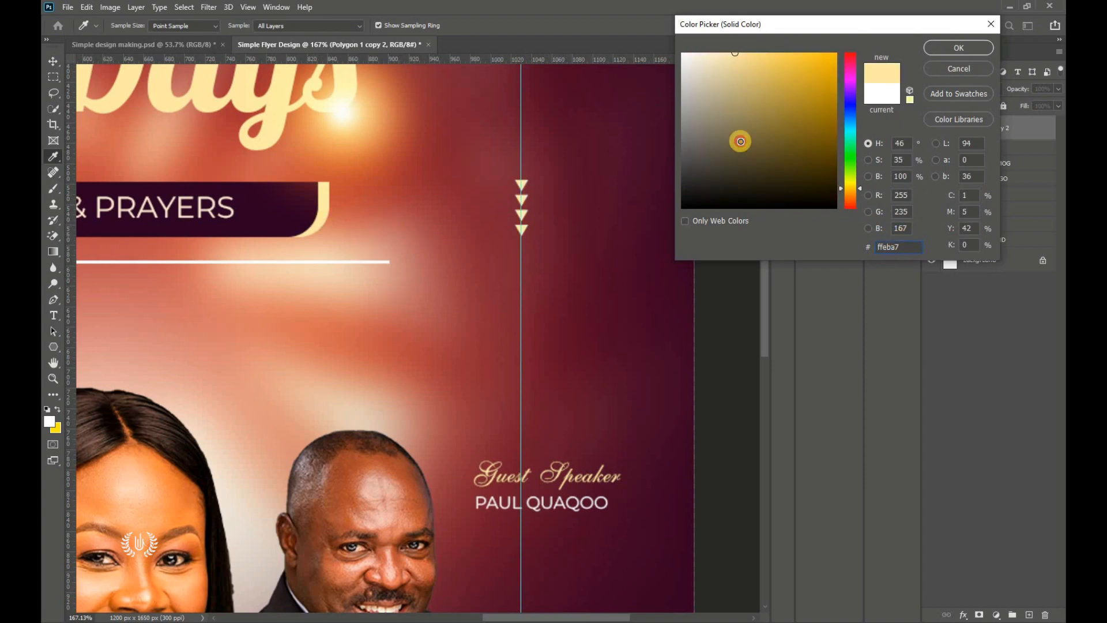
{"action": "left_click_drag", "start_coordinate": [740, 142], "coordinate": [615, 3]}
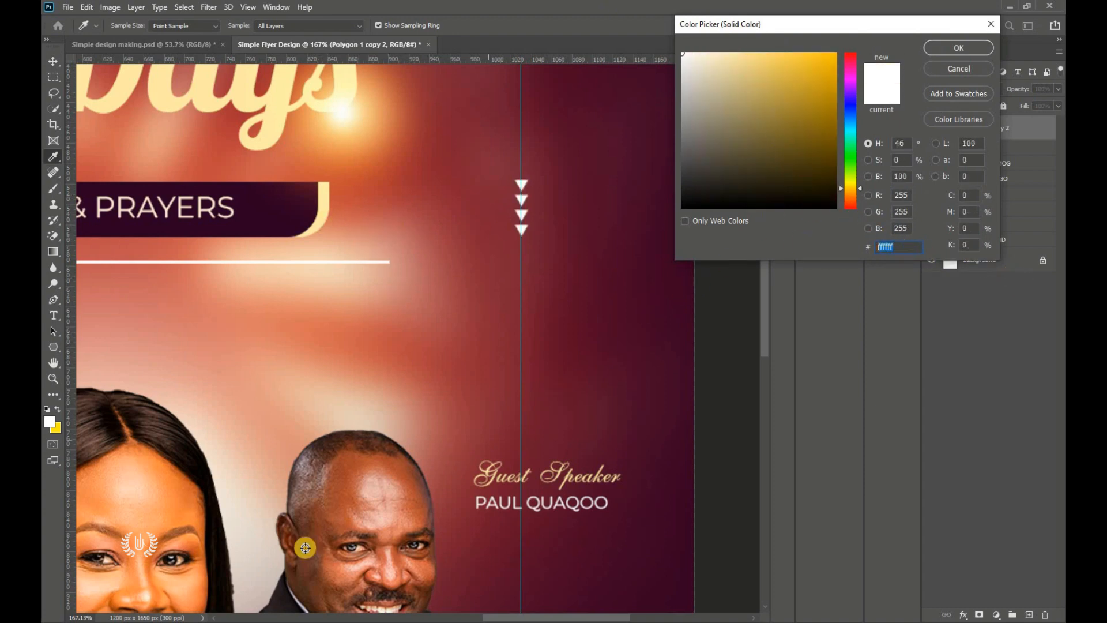
Step: Copy the light yellow code ffeba7 from the Notepad notes and return to Photoshop
{"action": "key", "text": "alt+Tab"}
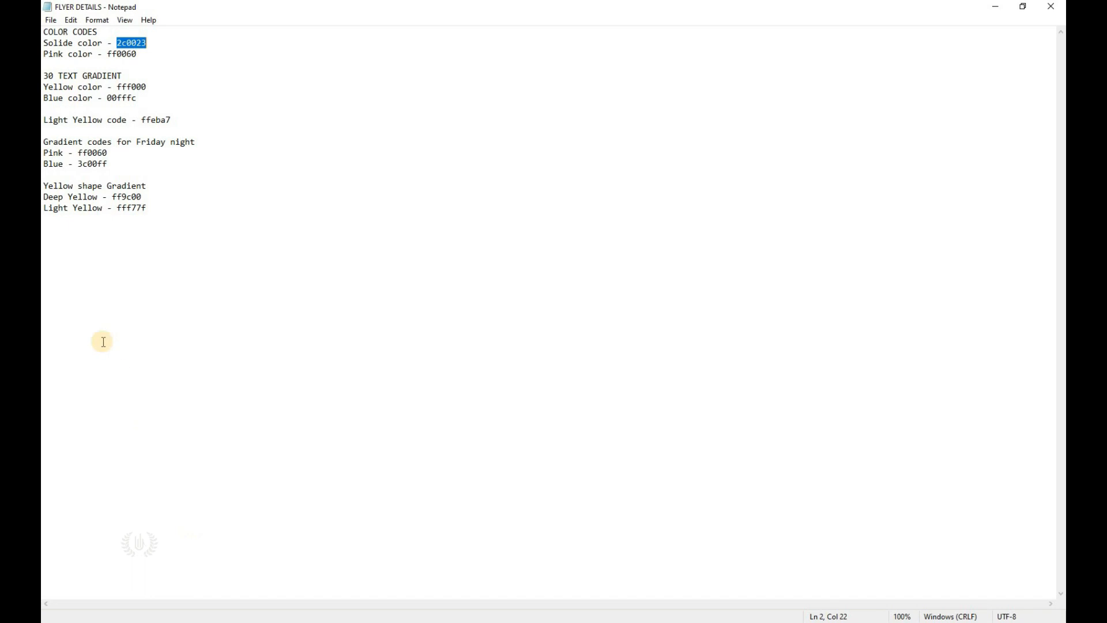
{"action": "double_click", "coordinate": [170, 120]}
{"action": "right_click", "coordinate": [161, 118]}
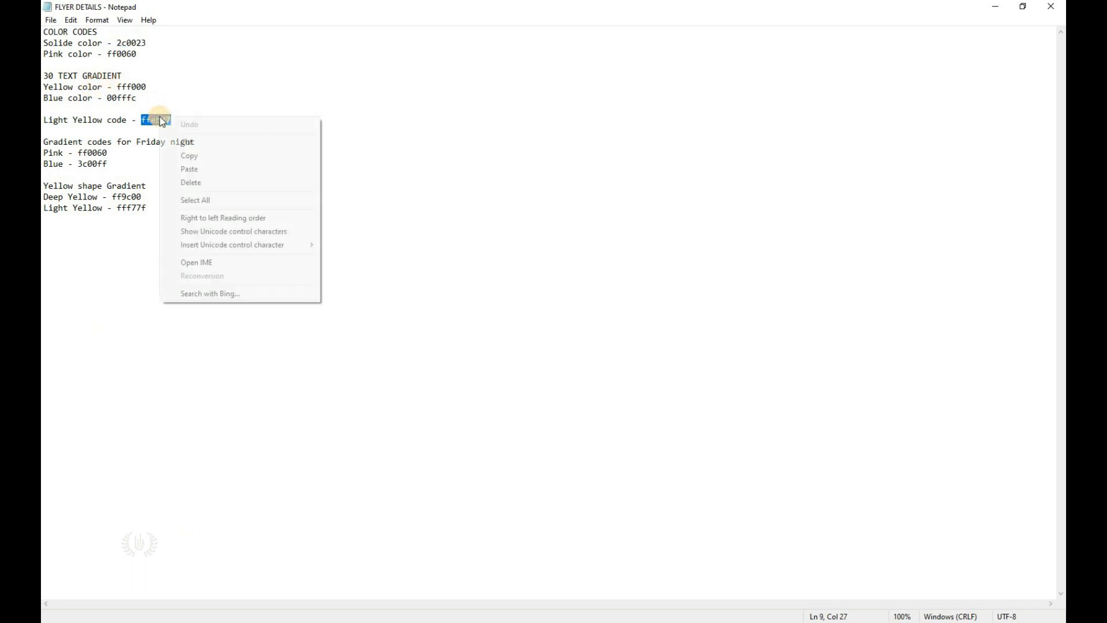
{"action": "left_click", "coordinate": [190, 157]}
{"action": "key", "text": "alt+Tab"}
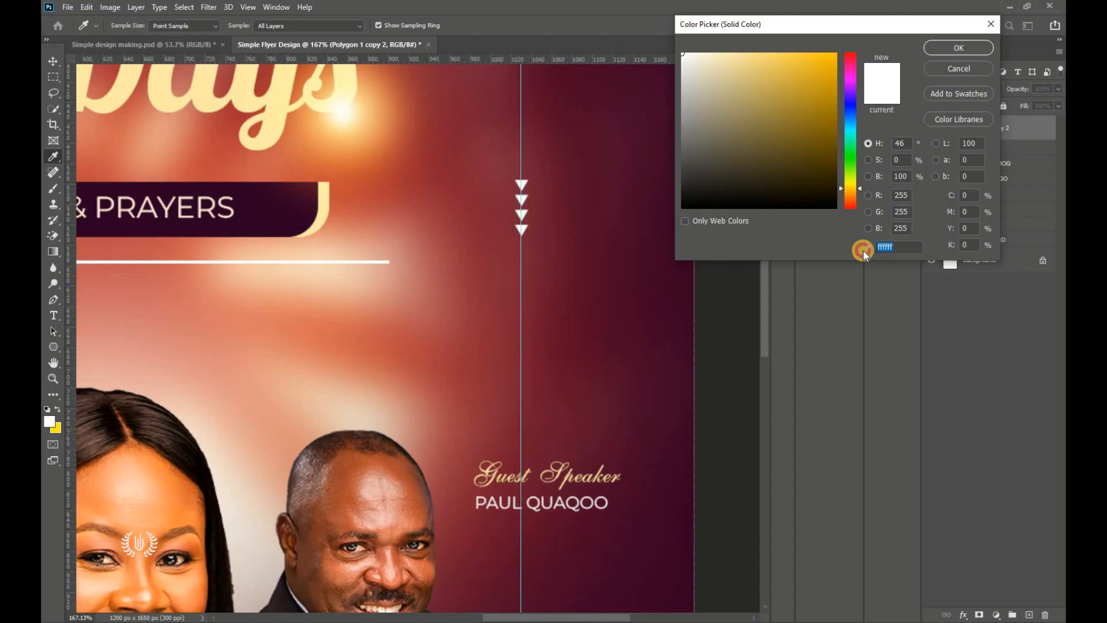
Step: Paste ffeba7 as the triangles' fill colour and apply it
{"action": "right_click", "coordinate": [895, 248]}
{"action": "left_click", "coordinate": [921, 298]}
{"action": "left_click", "coordinate": [901, 159]}
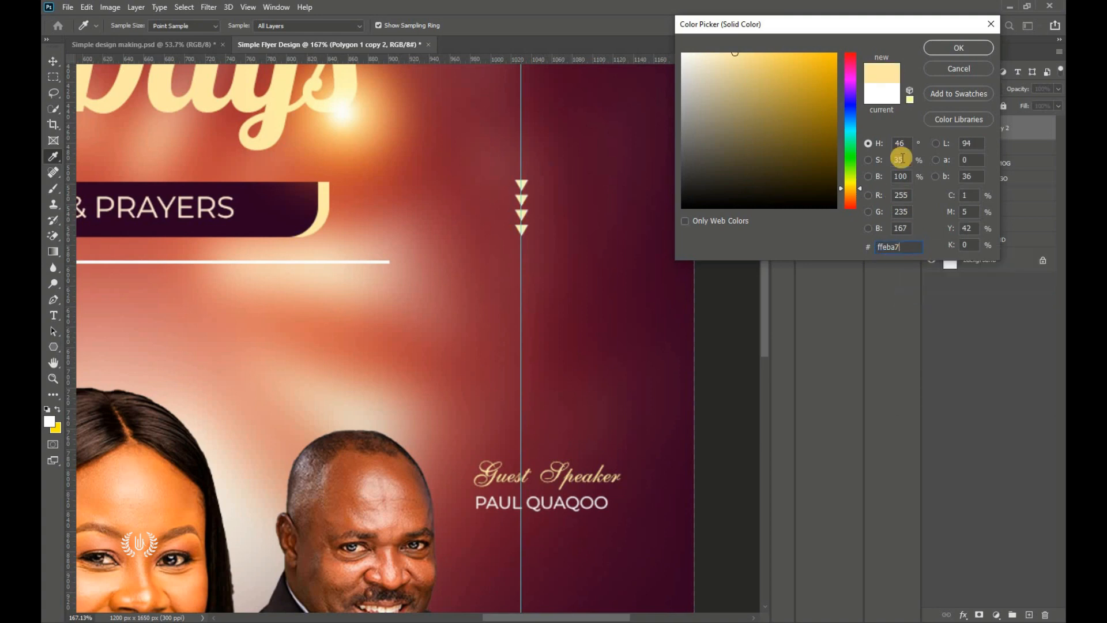
{"action": "left_click", "coordinate": [943, 50]}
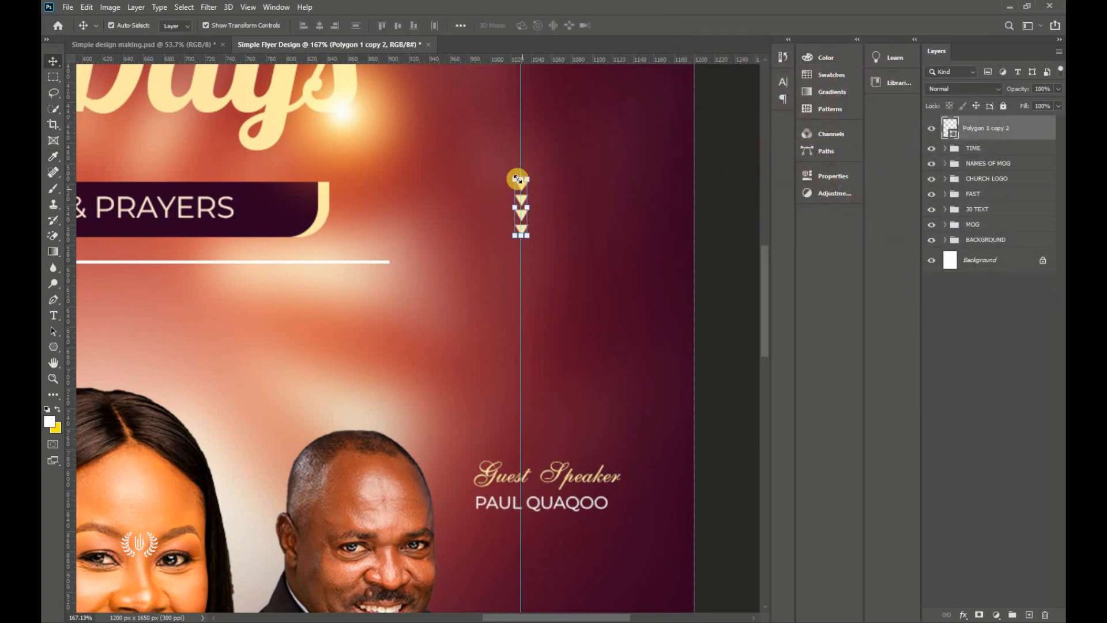
Step: Shrink the triangles to about 82%, fit the flyer, and drag the vertical guide away
{"action": "left_click_drag", "start_coordinate": [529, 230], "coordinate": [536, 190]}
{"action": "left_click", "coordinate": [645, 26]}
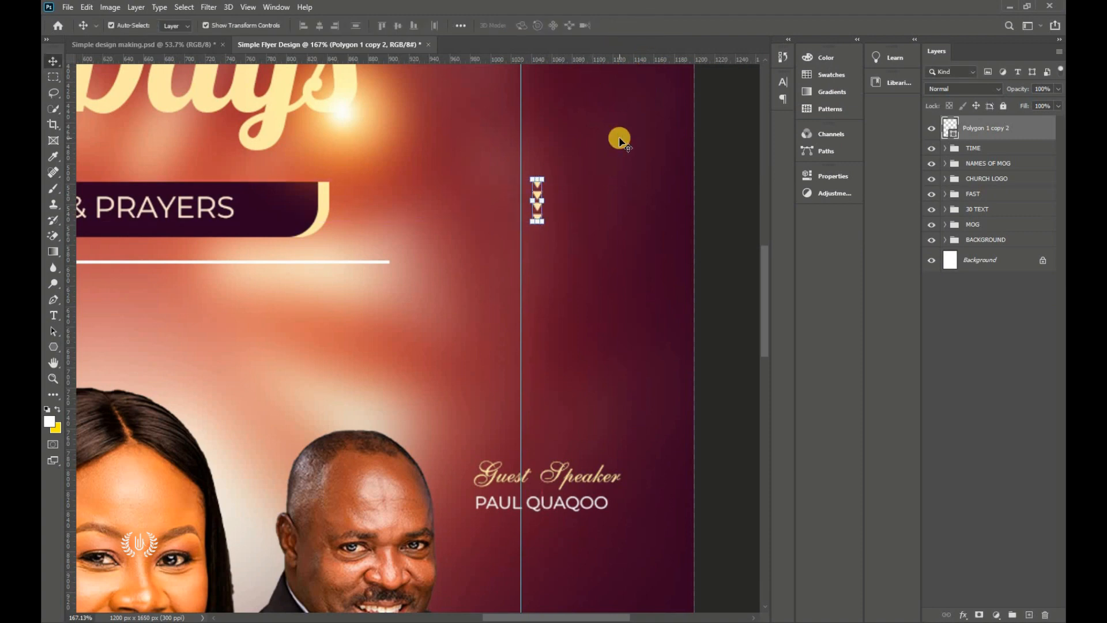
{"action": "key", "text": "ctrl+0"}
{"action": "left_click", "coordinate": [624, 171]}
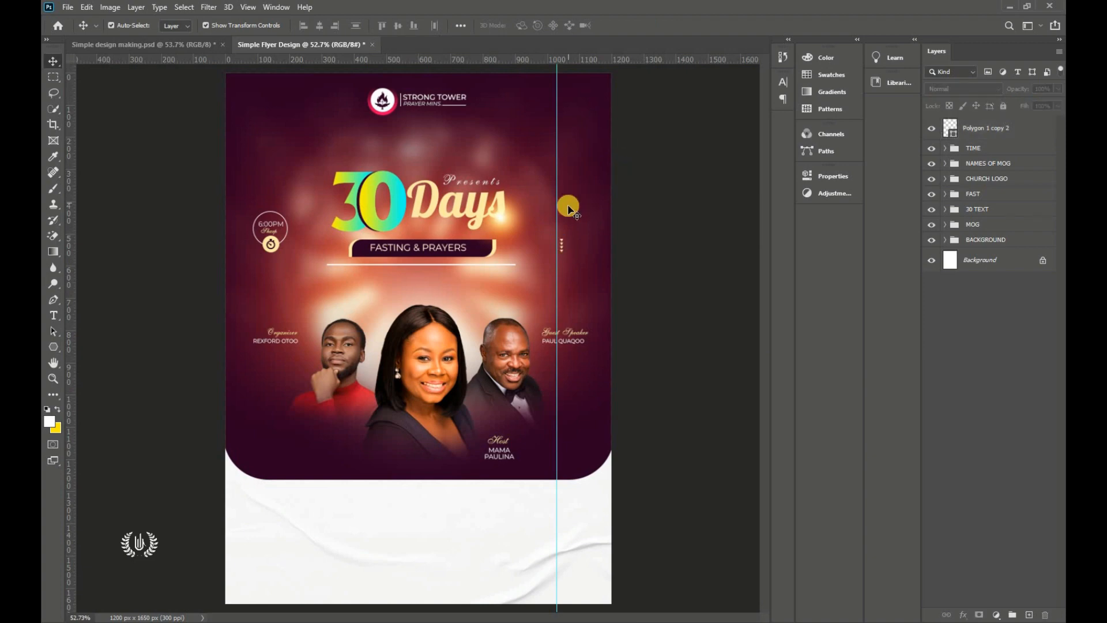
{"action": "left_click_drag", "start_coordinate": [556, 205], "coordinate": [46, 206]}
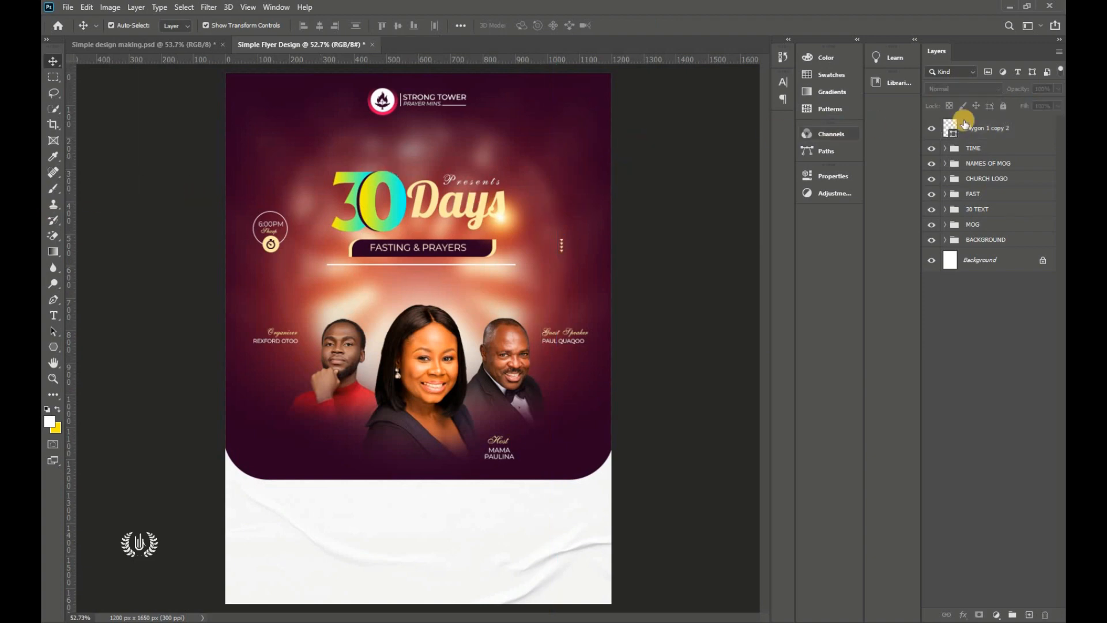
Step: Enlarge the triangles to about 129% and add a new empty layer above them
{"action": "left_click", "coordinate": [989, 128]}
{"action": "key", "text": "ctrl+t"}
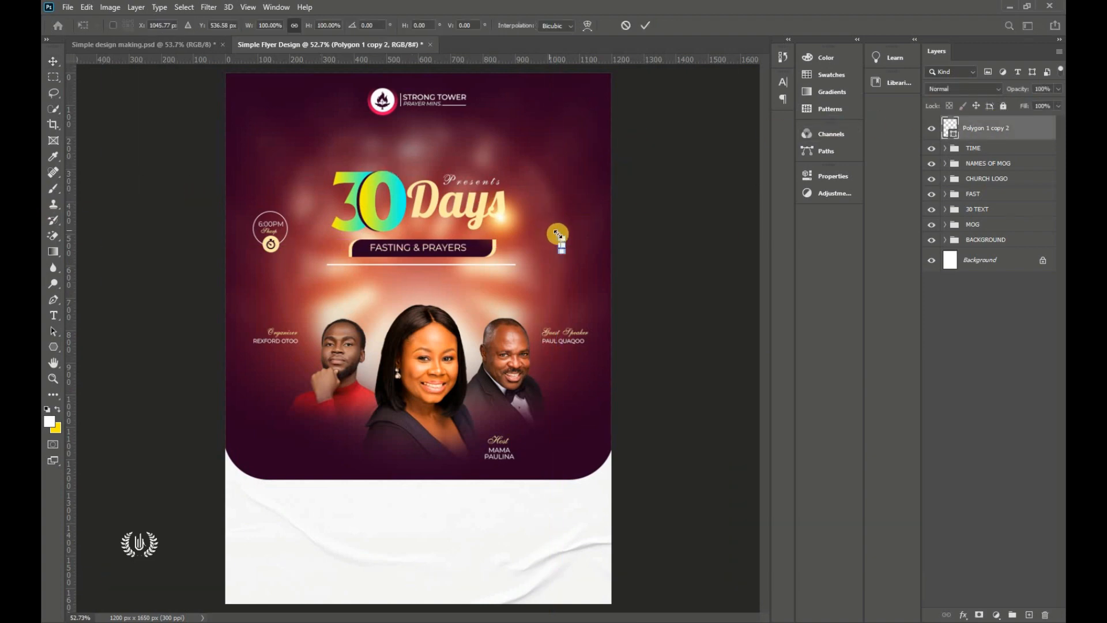
{"action": "left_click_drag", "start_coordinate": [553, 231], "coordinate": [551, 229]}
{"action": "left_click", "coordinate": [648, 24]}
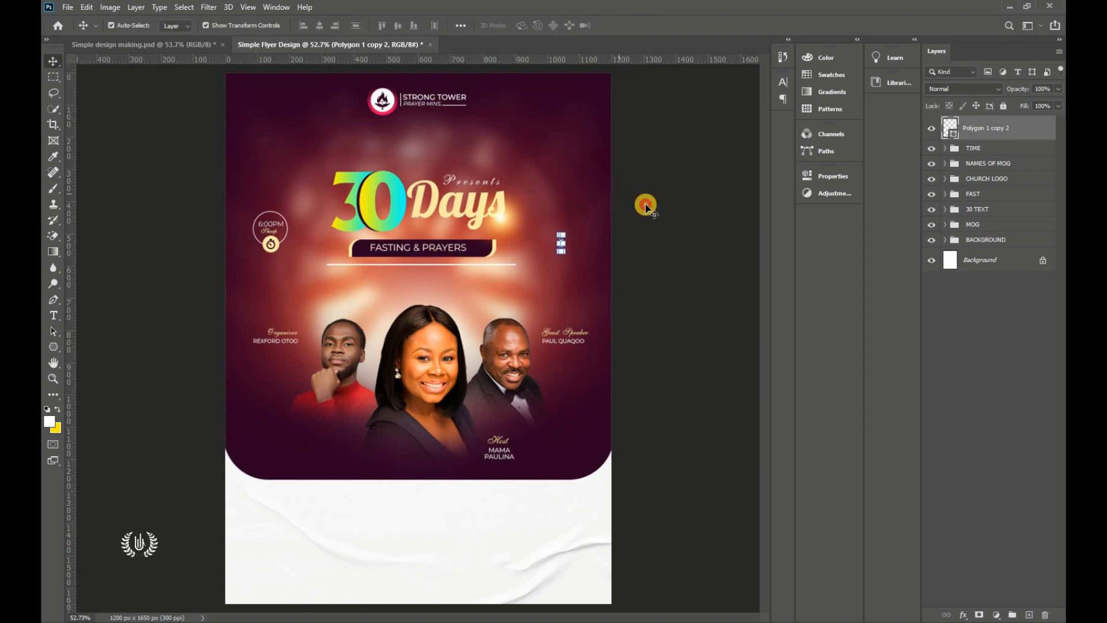
{"action": "left_click", "coordinate": [686, 225]}
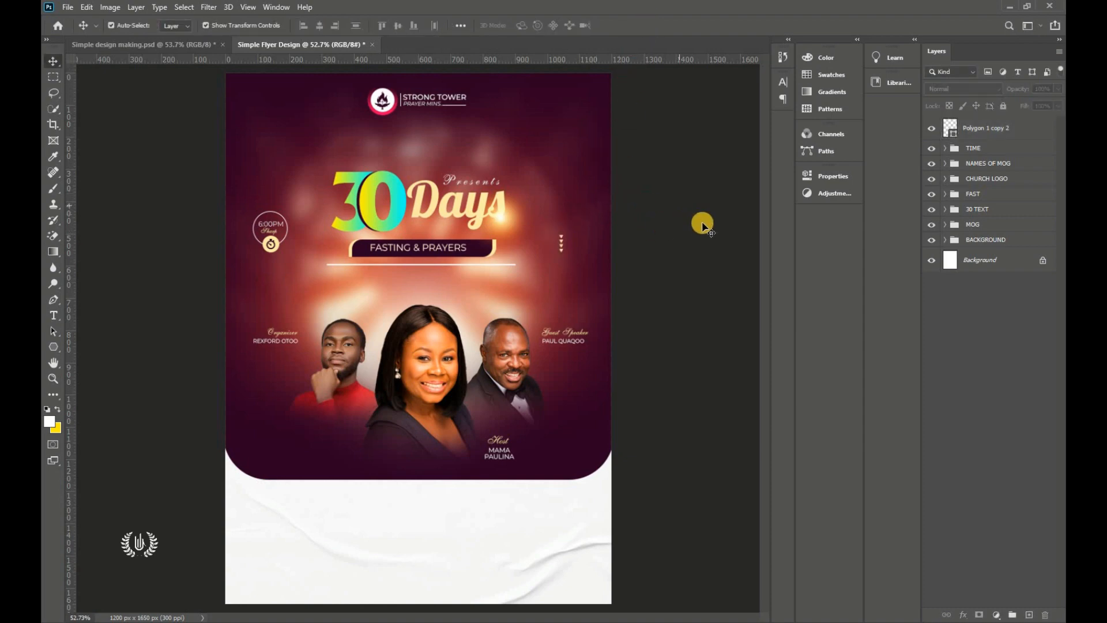
{"action": "left_click", "coordinate": [989, 132]}
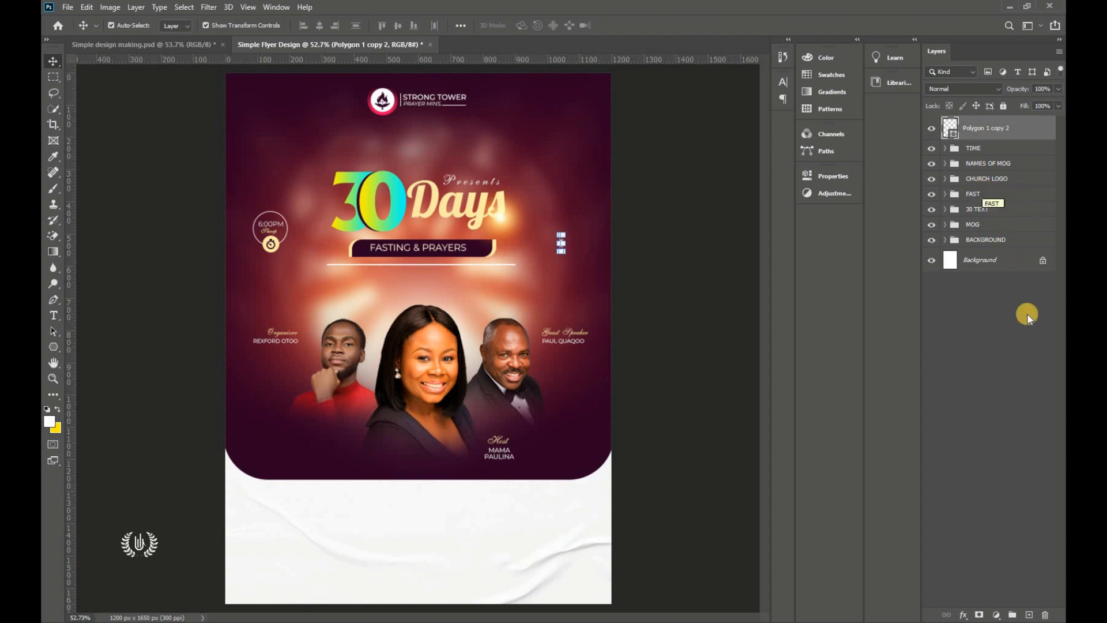
{"action": "left_click", "coordinate": [1026, 613]}
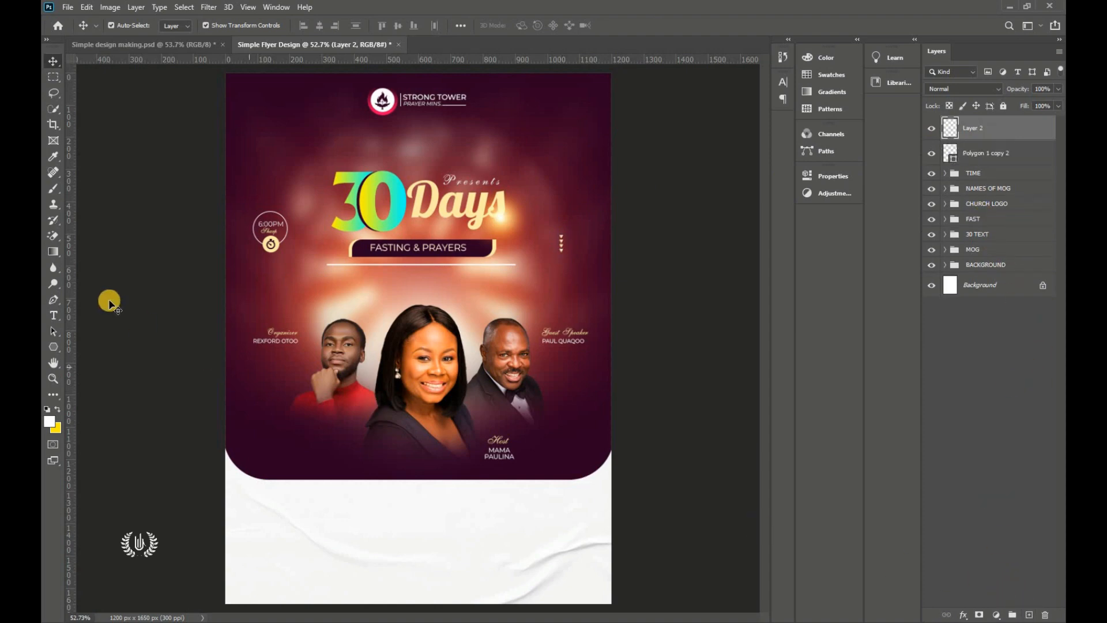
Step: Set the Pen tool to draw a filled shape with white fill
{"action": "left_click_drag", "start_coordinate": [53, 299], "coordinate": [92, 304]}
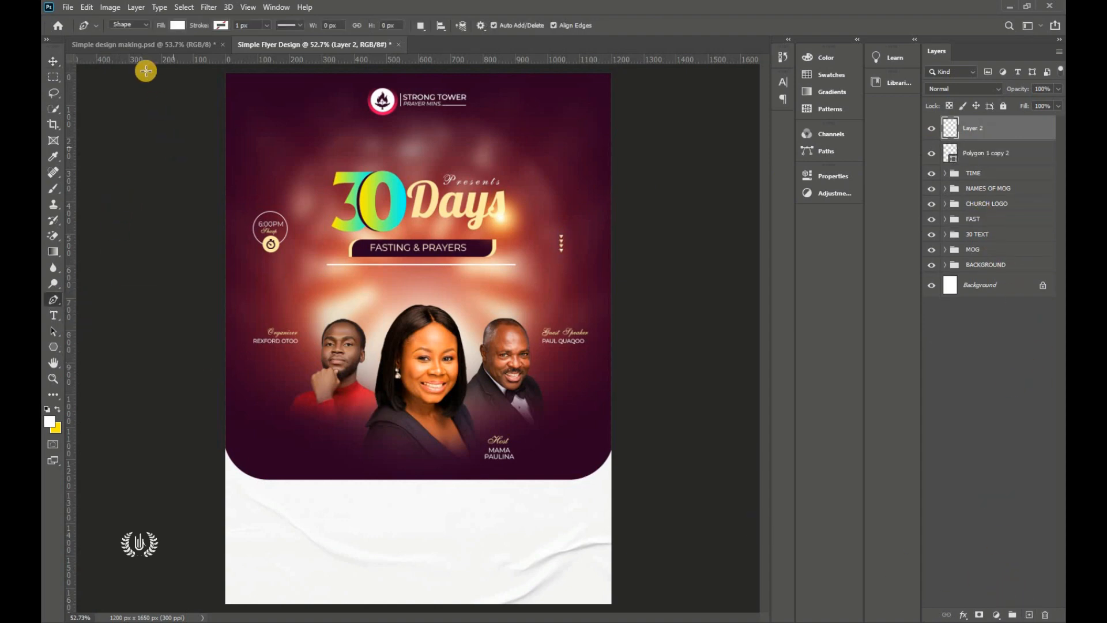
{"action": "left_click", "coordinate": [131, 24]}
{"action": "left_click", "coordinate": [134, 34]}
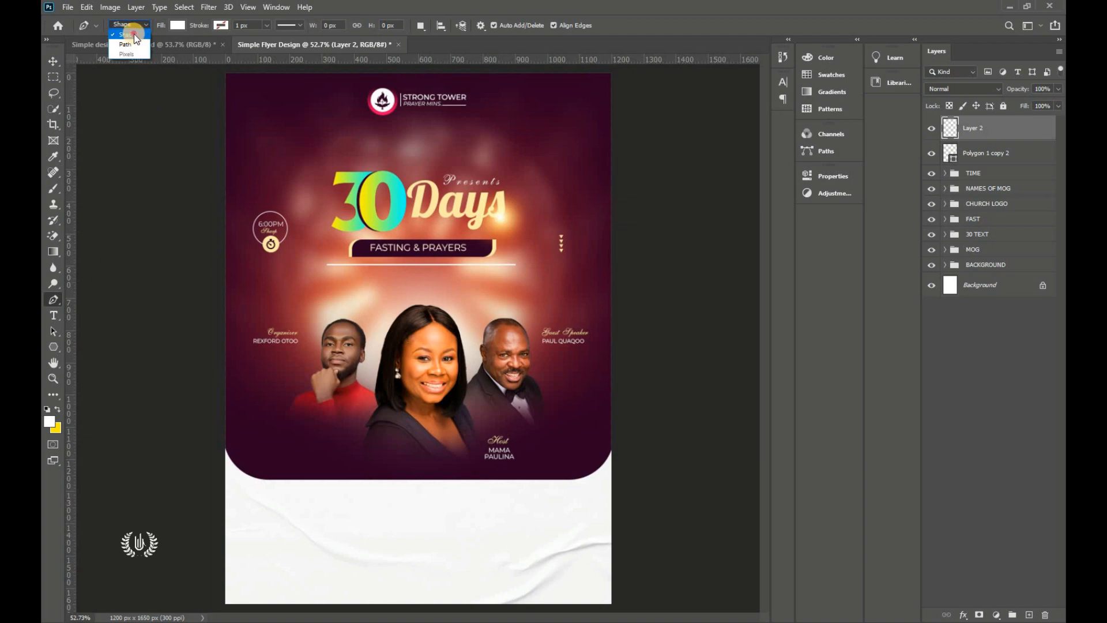
{"action": "left_click", "coordinate": [178, 25]}
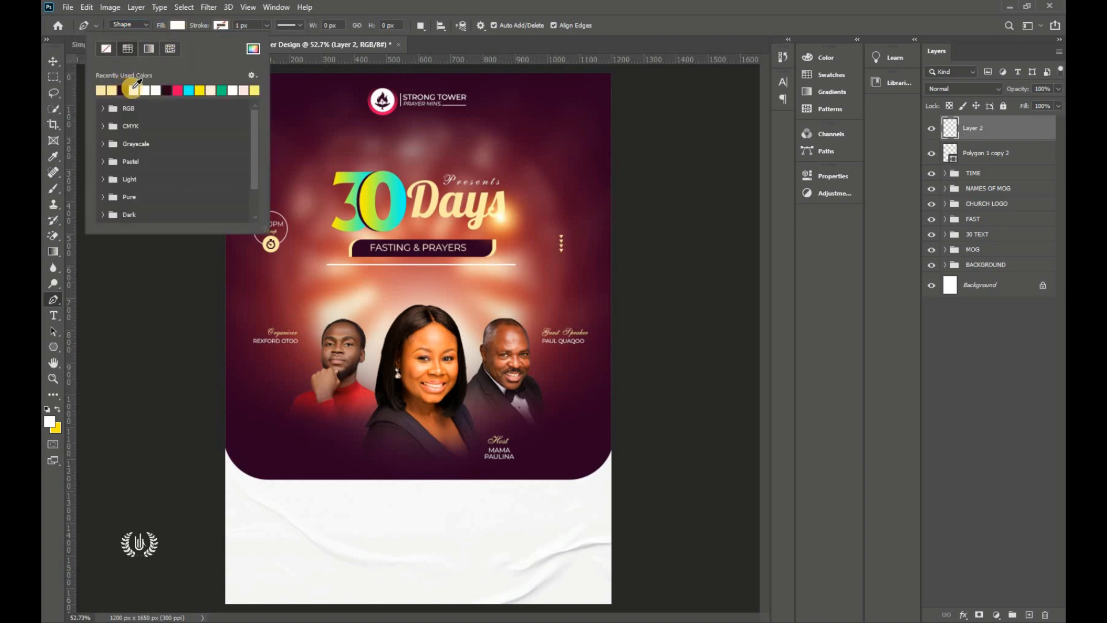
{"action": "left_click", "coordinate": [177, 25]}
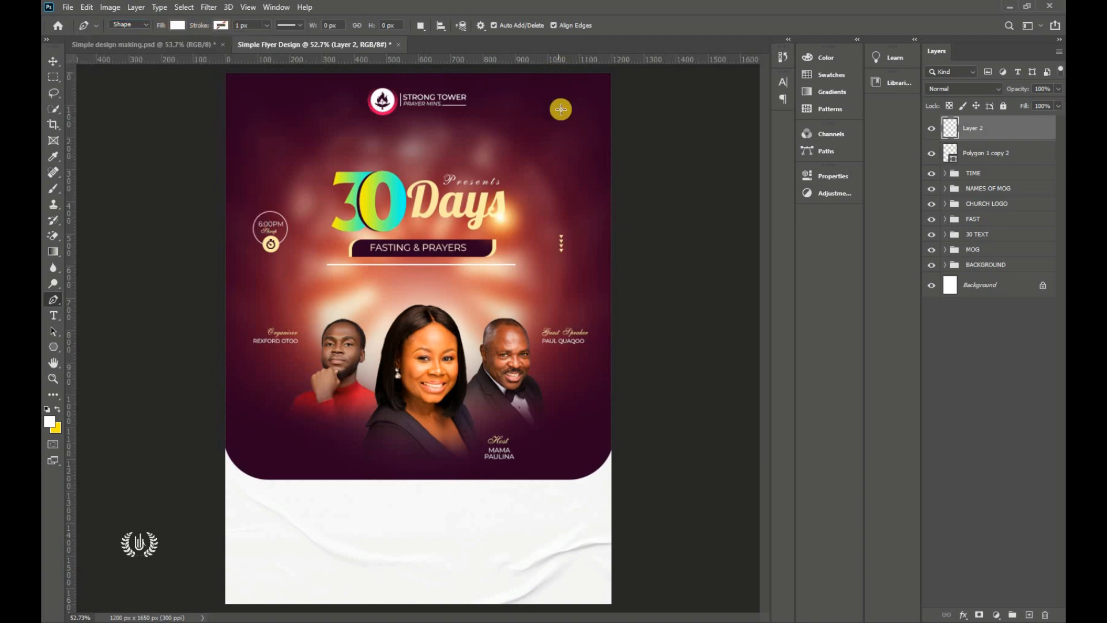
{"action": "scroll", "coordinate": [533, 150], "scroll_direction": "down", "scroll_amount": 2}
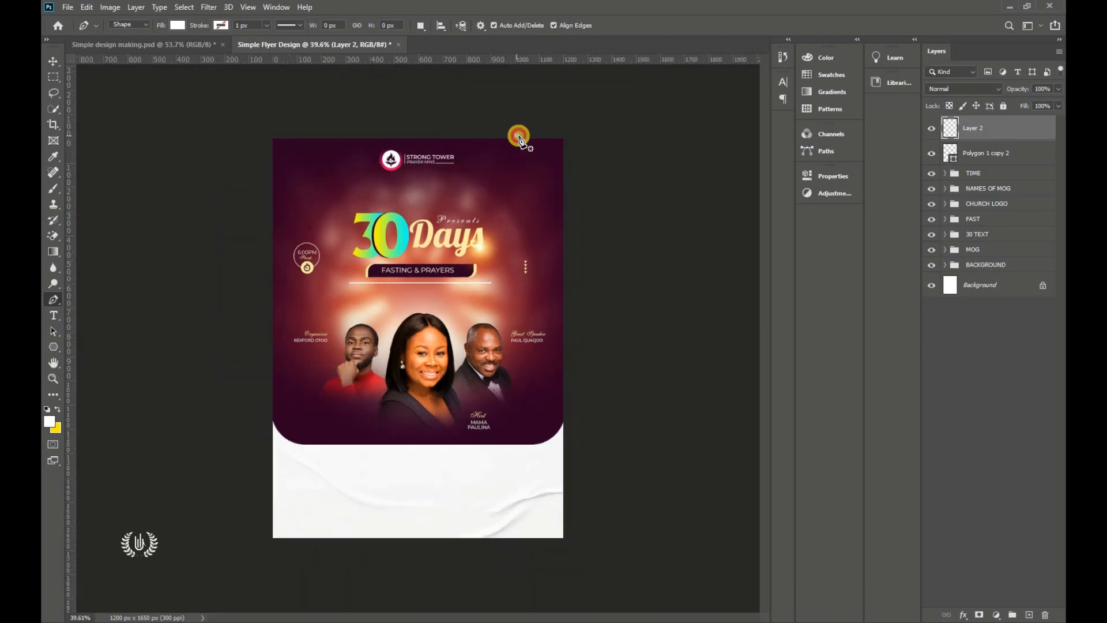
Step: Draw a curved closed shape around the flyer's top-right corner
{"action": "left_click", "coordinate": [517, 136]}
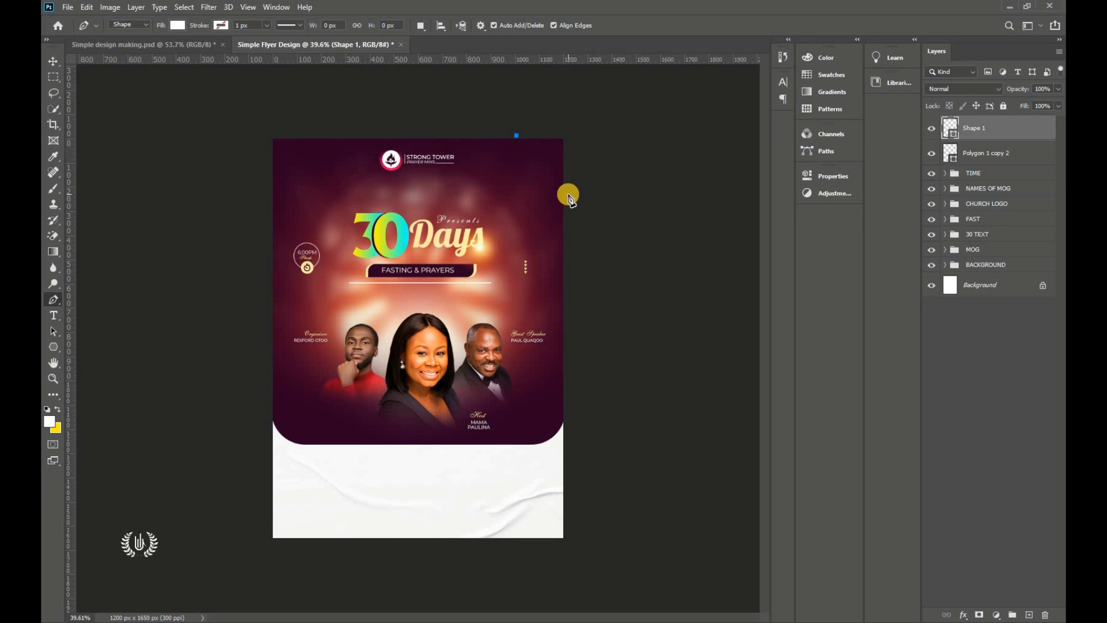
{"action": "left_click_drag", "start_coordinate": [569, 196], "coordinate": [571, 254]}
{"action": "left_click", "coordinate": [635, 92]}
{"action": "left_click", "coordinate": [506, 97]}
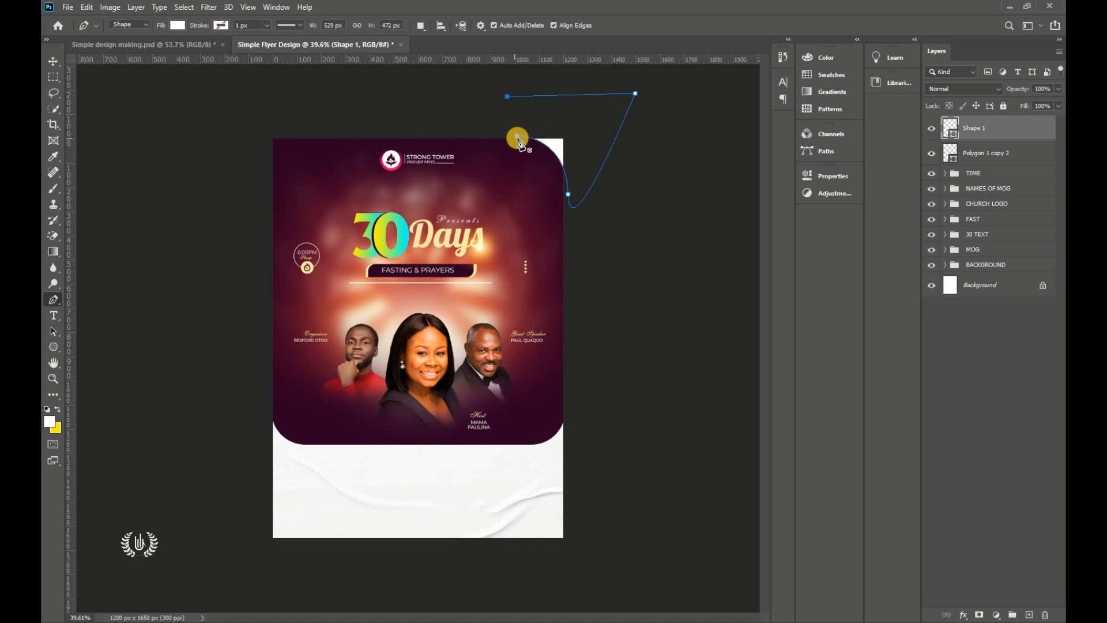
{"action": "left_click", "coordinate": [516, 135]}
Step: Resize, tilt about -4° and fit the shape snugly into the top-right corner
{"action": "left_click", "coordinate": [53, 61]}
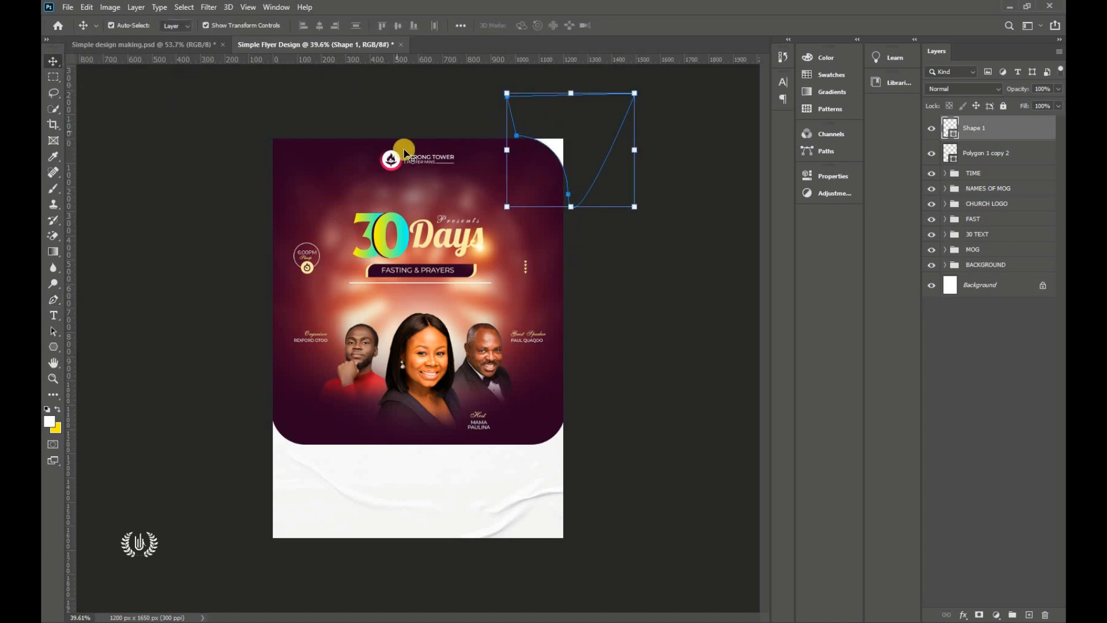
{"action": "left_click_drag", "start_coordinate": [512, 207], "coordinate": [495, 221]}
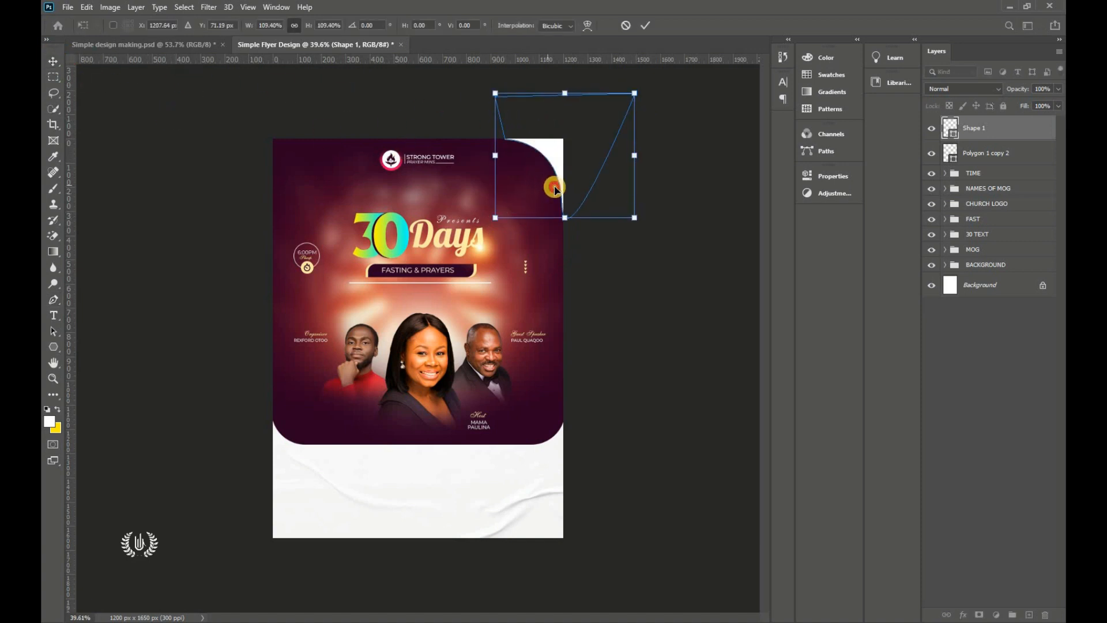
{"action": "left_click_drag", "start_coordinate": [554, 183], "coordinate": [559, 190]}
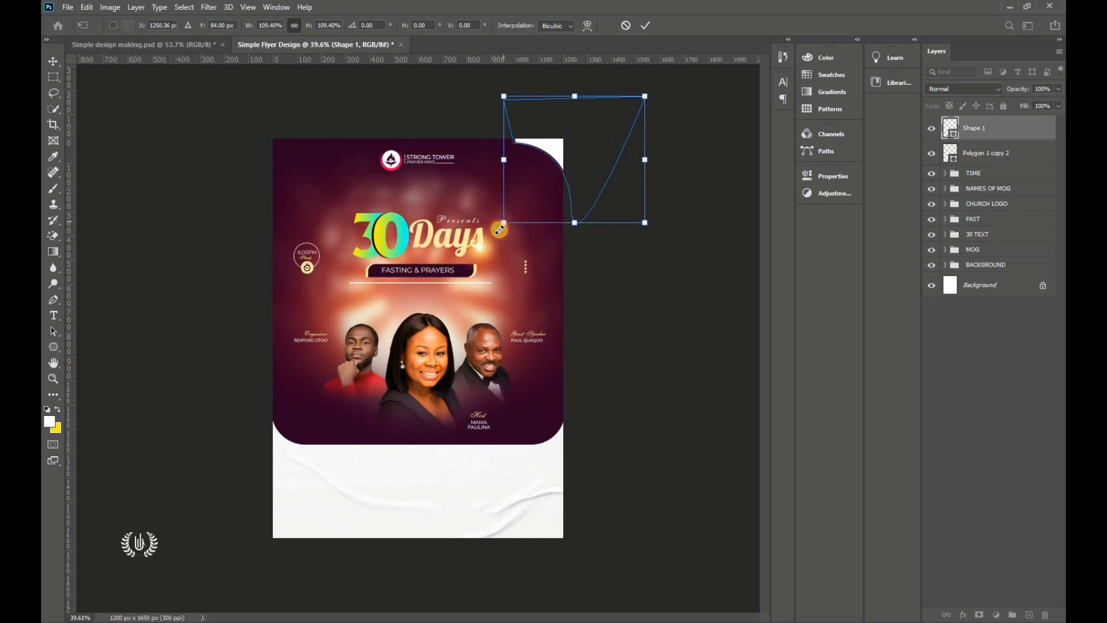
{"action": "left_click_drag", "start_coordinate": [634, 220], "coordinate": [645, 228]}
{"action": "left_click_drag", "start_coordinate": [585, 200], "coordinate": [573, 192]}
{"action": "left_click_drag", "start_coordinate": [642, 247], "coordinate": [648, 241]}
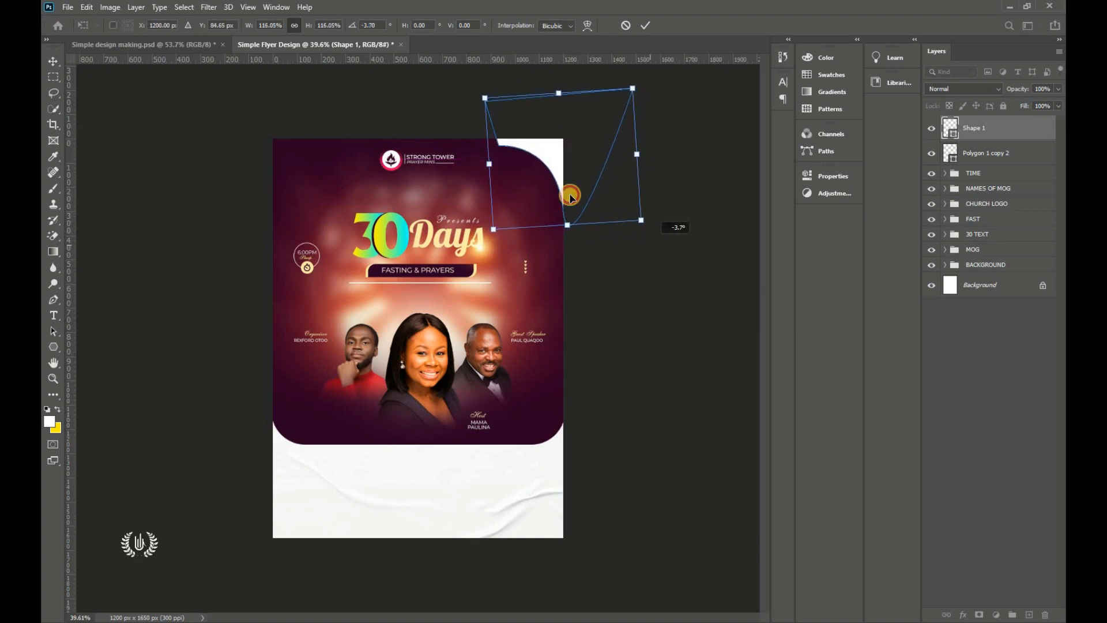
{"action": "left_click_drag", "start_coordinate": [571, 188], "coordinate": [562, 180]}
{"action": "left_click", "coordinate": [645, 25]}
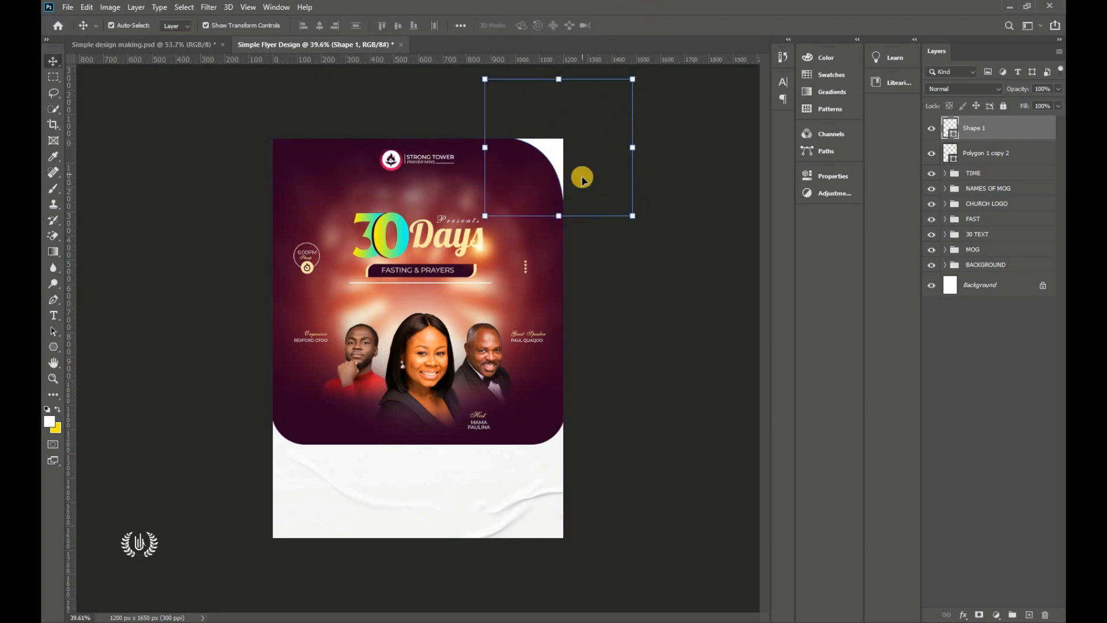
{"action": "key", "text": "Right"}
{"action": "key", "text": "Right"}
{"action": "key", "text": "Right"}
{"action": "key", "text": "Right"}
{"action": "key", "text": "Right"}
{"action": "key", "text": "Right"}
{"action": "key", "text": "Right"}
{"action": "key", "text": "Right"}
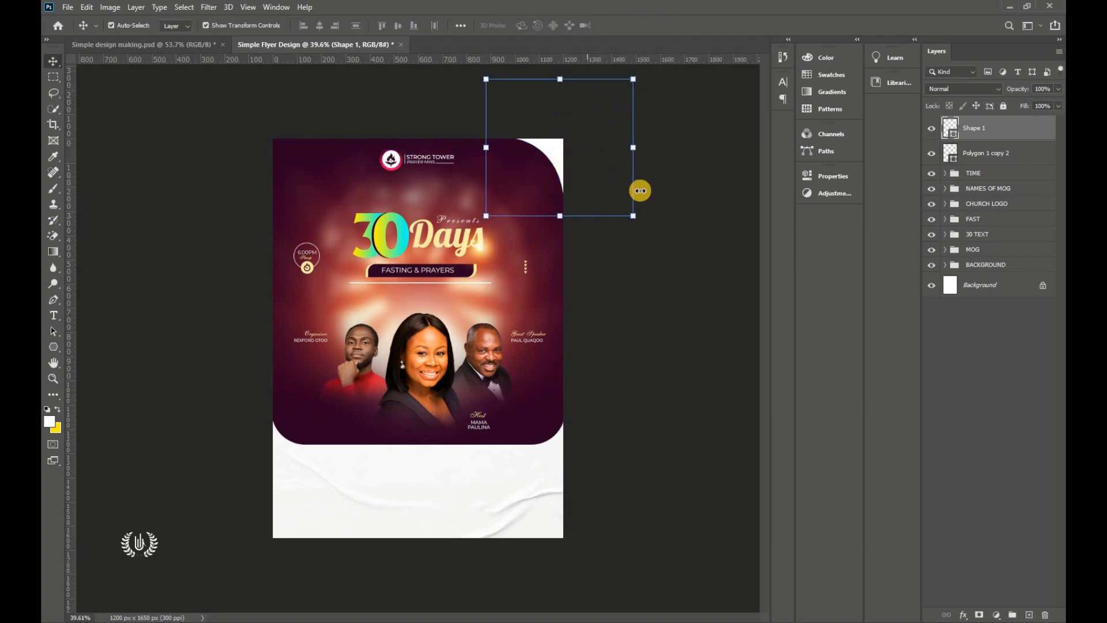
{"action": "left_click", "coordinate": [634, 255]}
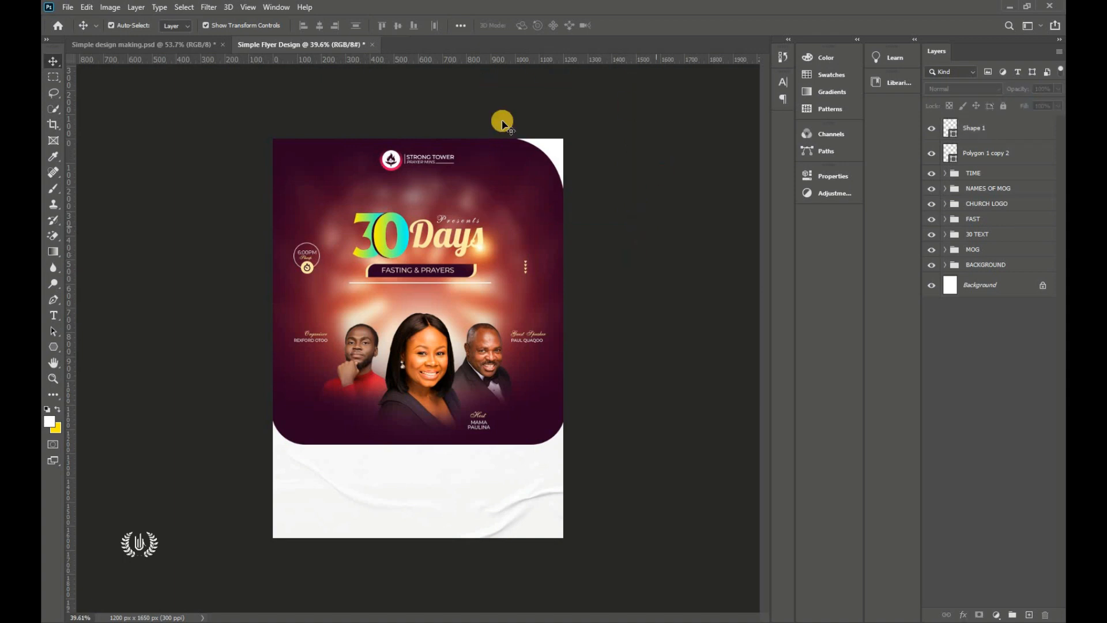
Step: Toggle Shape 1's visibility to check it, select it, and bring up the shape tools
{"action": "left_click", "coordinate": [932, 130]}
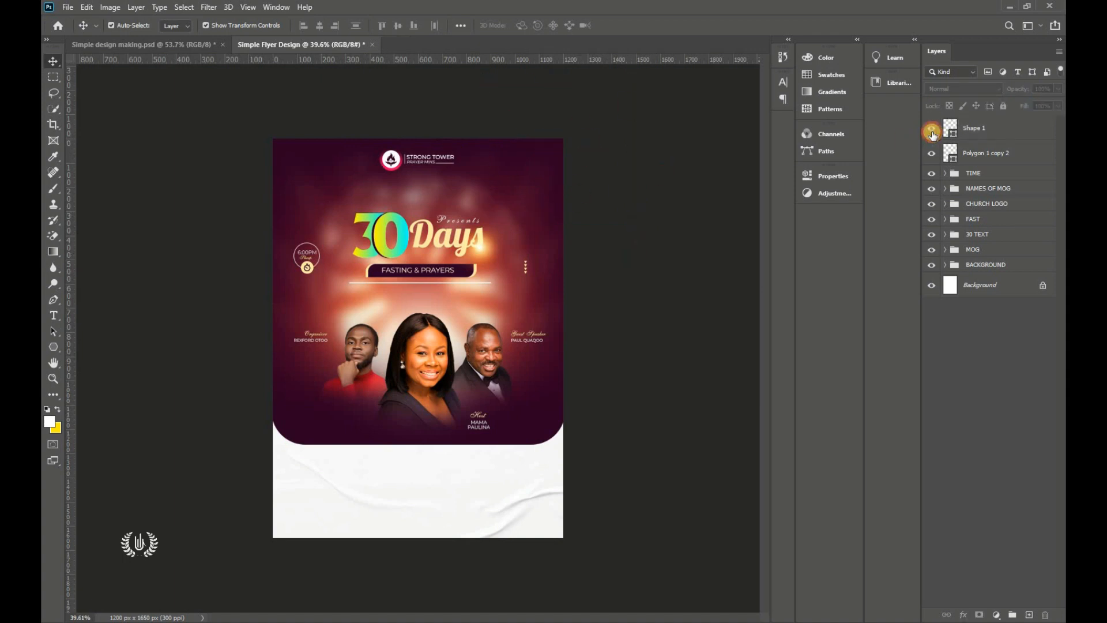
{"action": "left_click", "coordinate": [931, 129]}
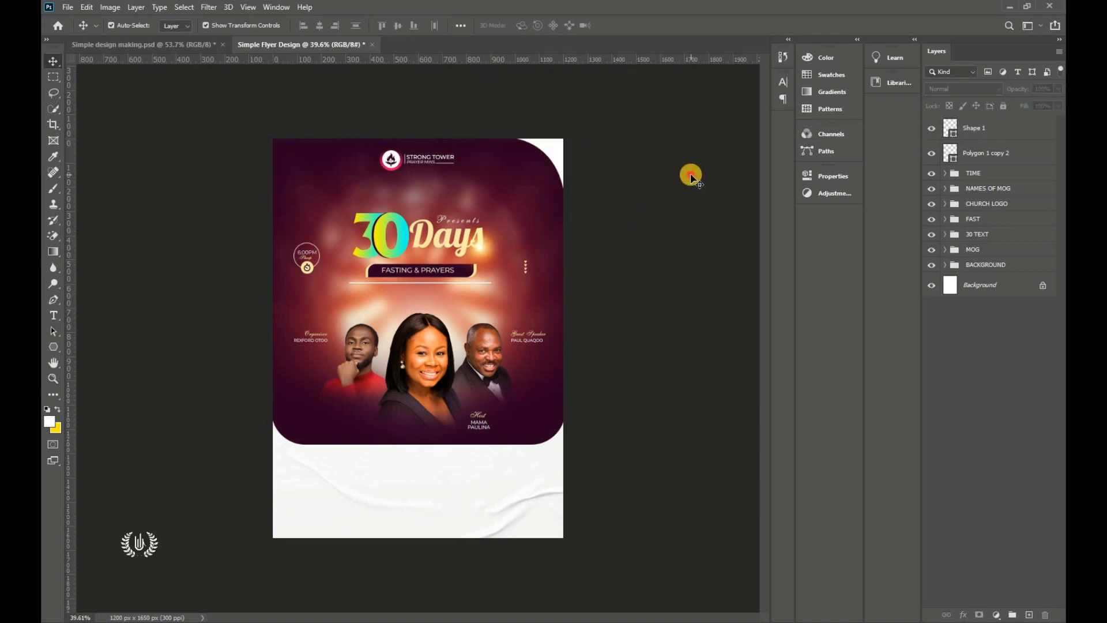
{"action": "left_click", "coordinate": [1003, 132]}
{"action": "left_click", "coordinate": [721, 205]}
{"action": "scroll", "coordinate": [722, 209], "scroll_direction": "up", "scroll_amount": 1}
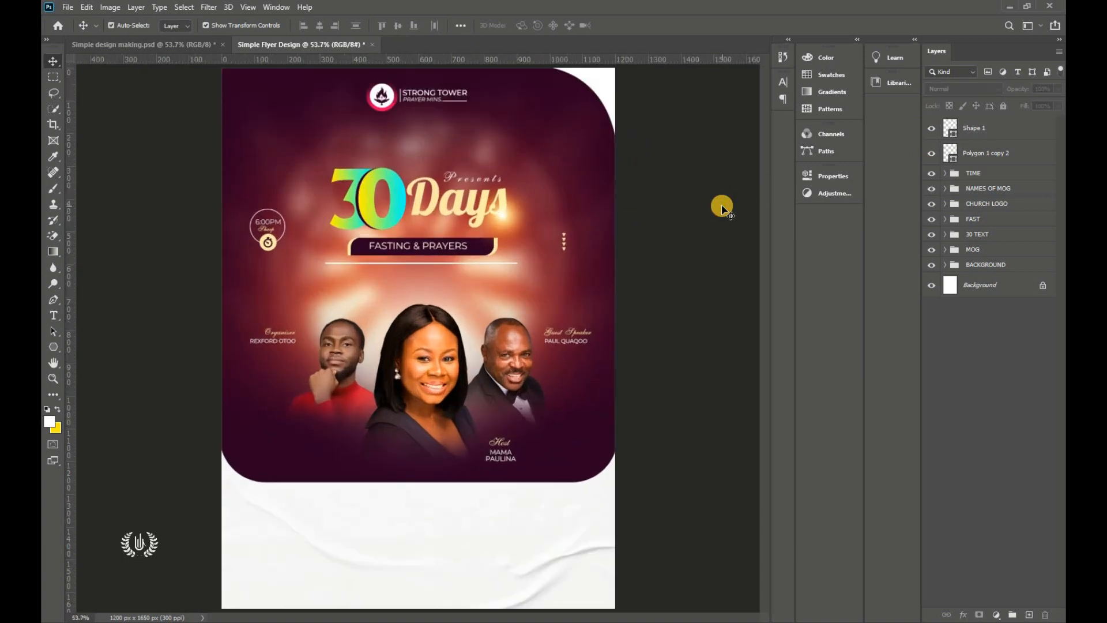
{"action": "left_click", "coordinate": [1005, 136]}
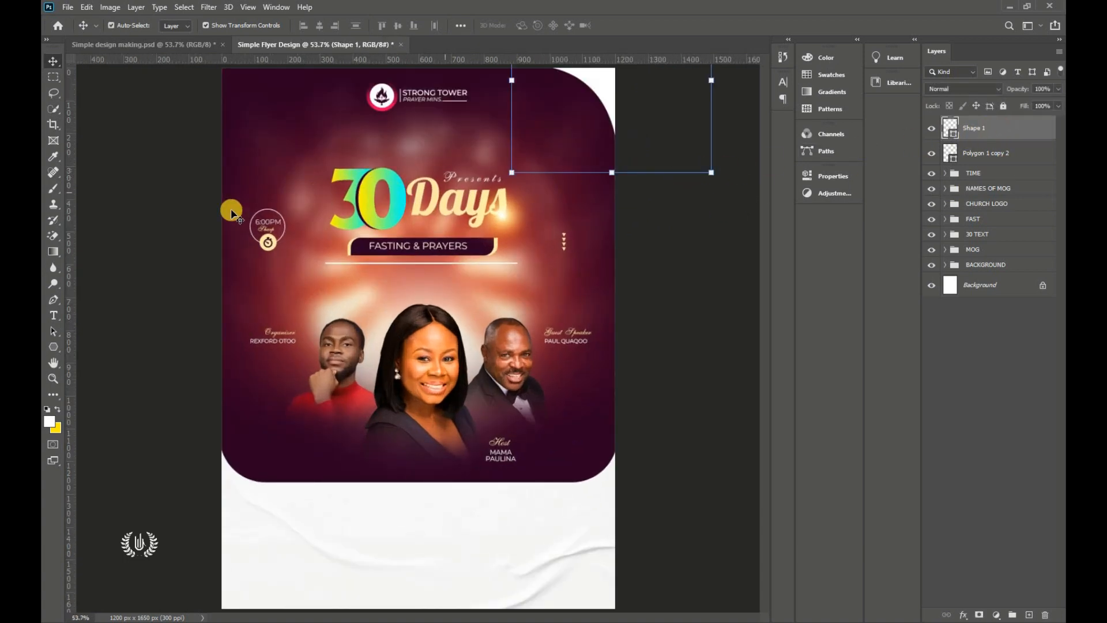
{"action": "left_click", "coordinate": [55, 347]}
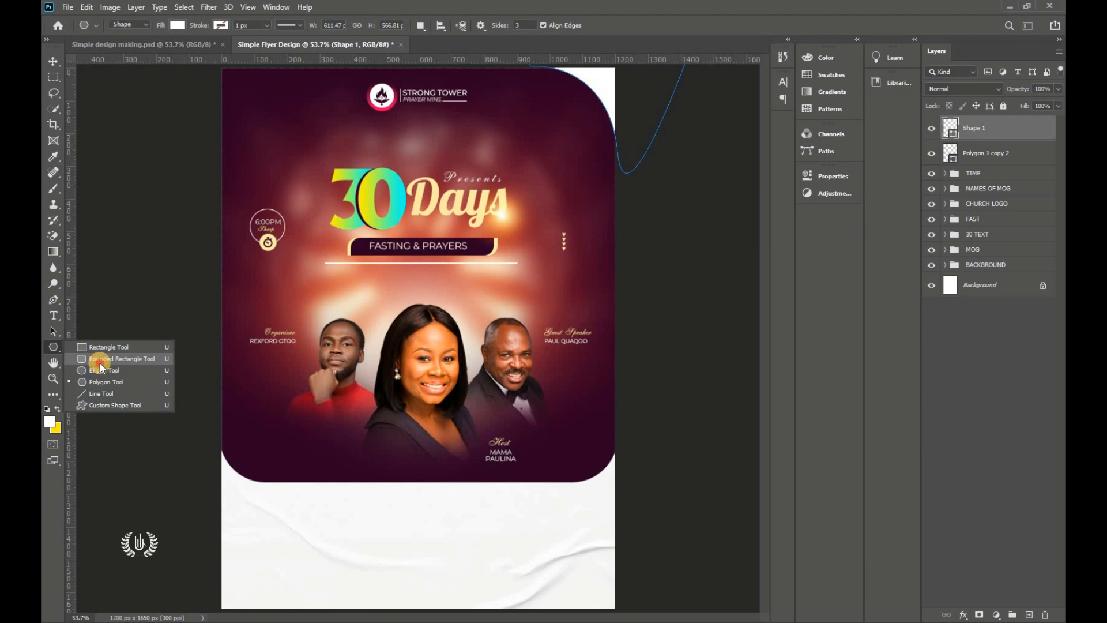
Step: Draw a thin 40×142 px bar at the flyer's top-left edge with 0 px corner radii
{"action": "left_click", "coordinate": [101, 362]}
{"action": "left_click", "coordinate": [1032, 616]}
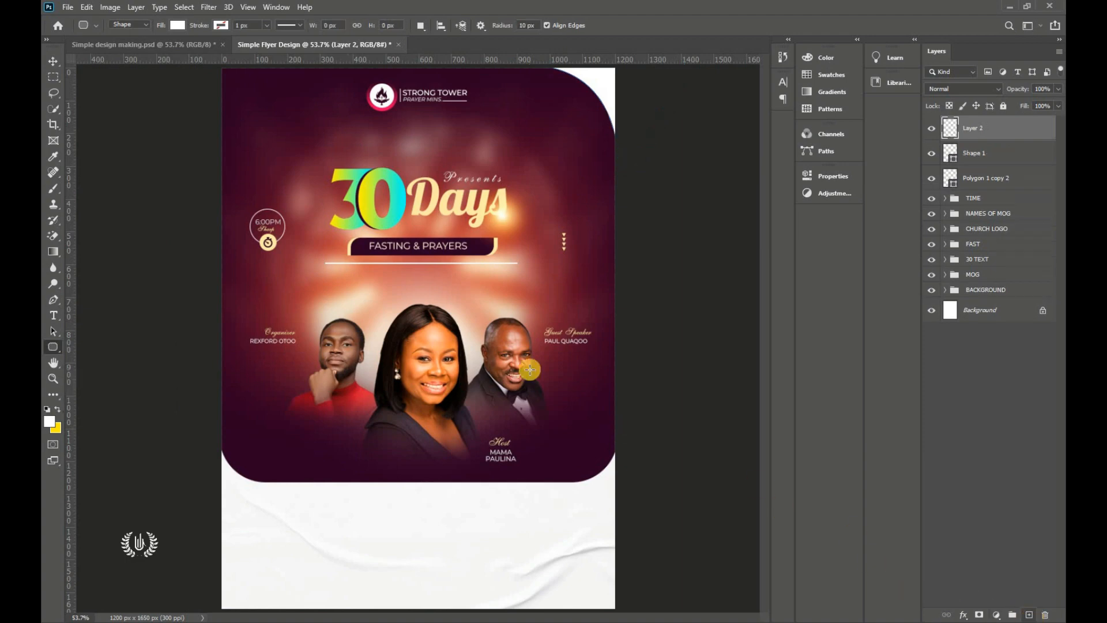
{"action": "left_click_drag", "start_coordinate": [217, 110], "coordinate": [228, 155]}
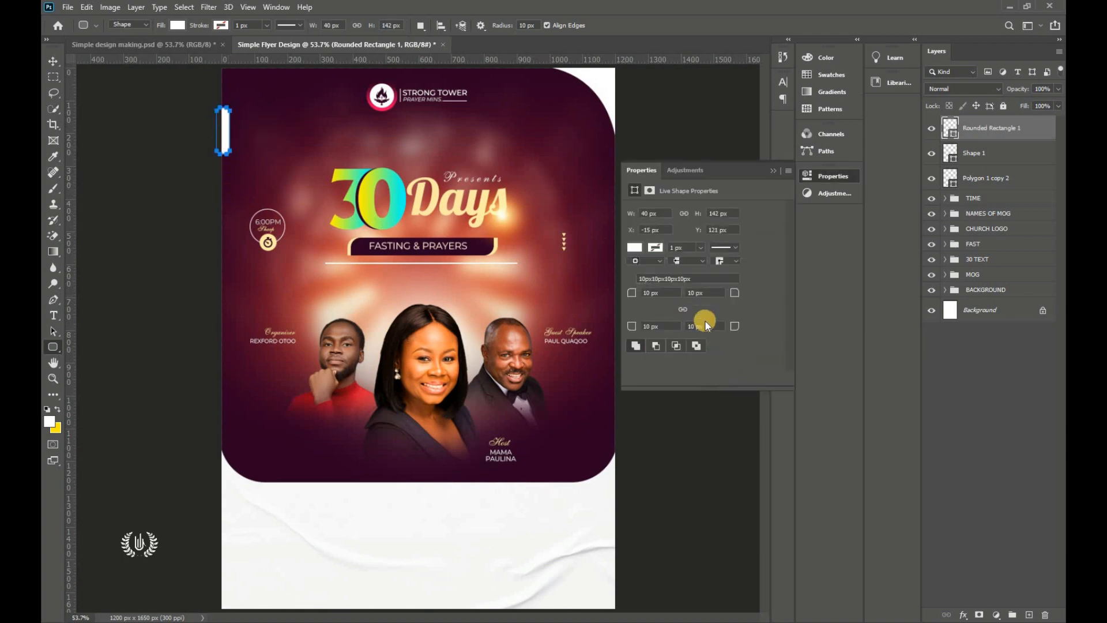
{"action": "left_click_drag", "start_coordinate": [646, 292], "coordinate": [592, 291]}
{"action": "left_click", "coordinate": [741, 176]}
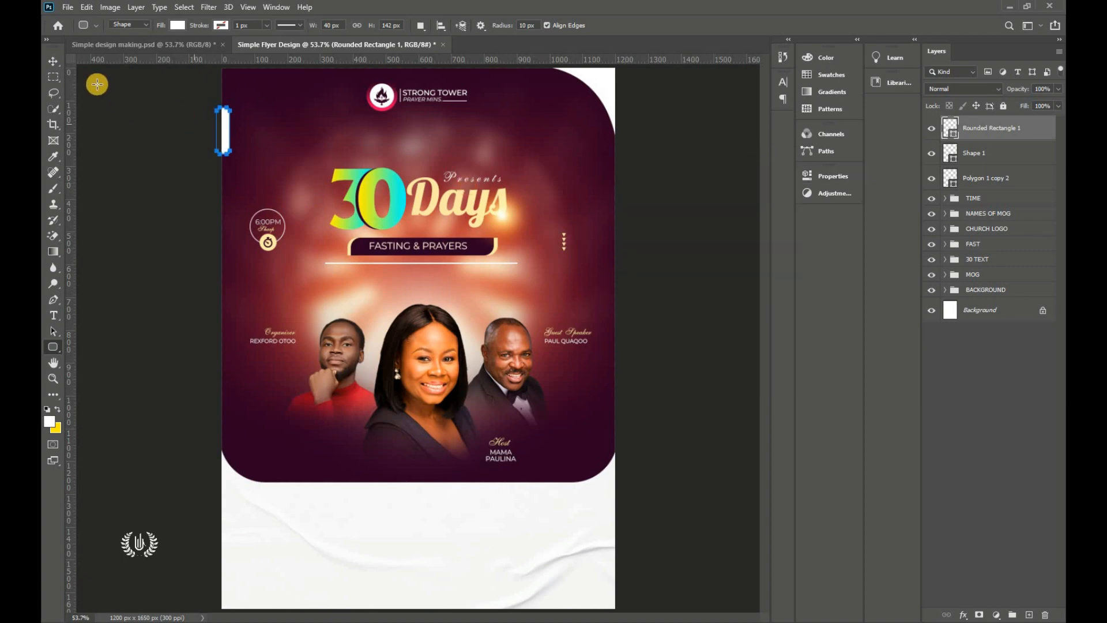
{"action": "left_click", "coordinate": [54, 60]}
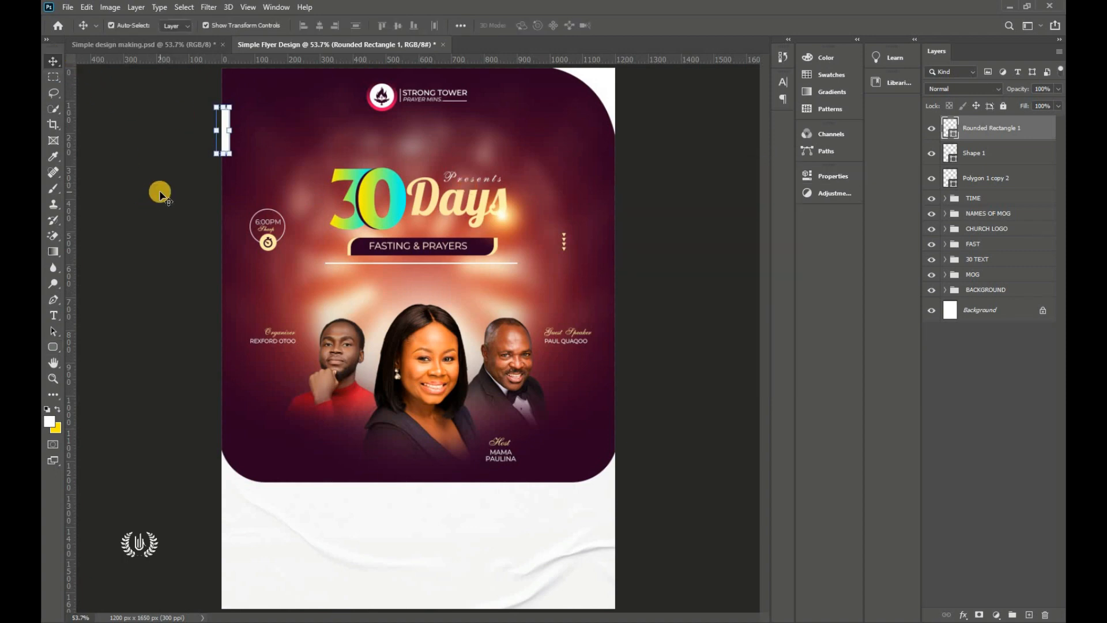
Step: Open the bar's fill colour and copy the pink code ff0060 from the notes
{"action": "double_click", "coordinate": [950, 128]}
{"action": "left_click", "coordinate": [219, 616]}
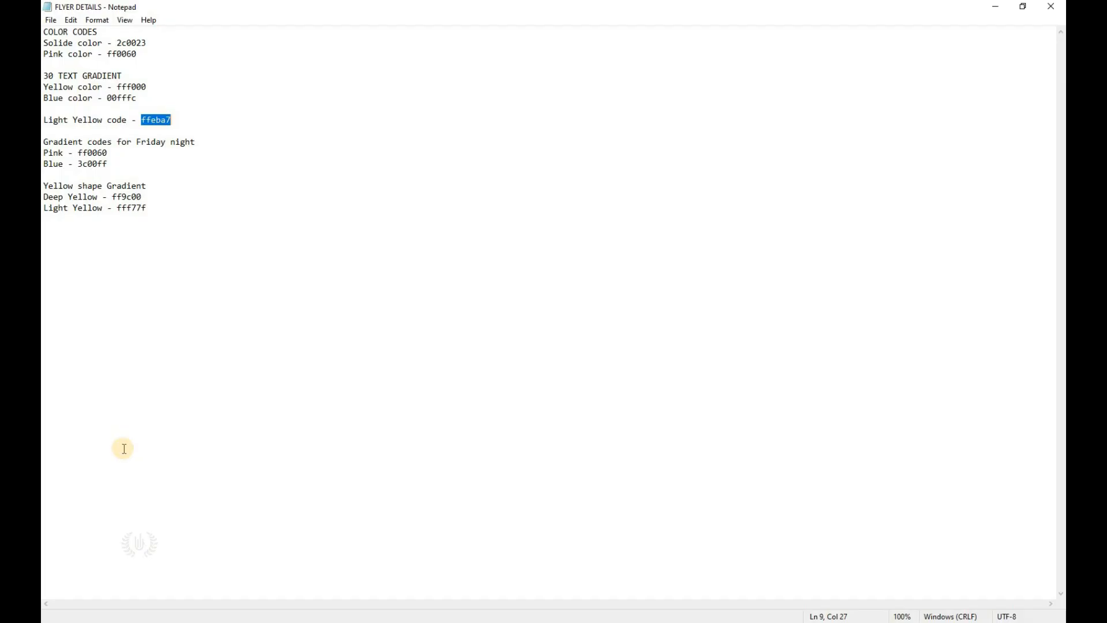
{"action": "right_click", "coordinate": [137, 54]}
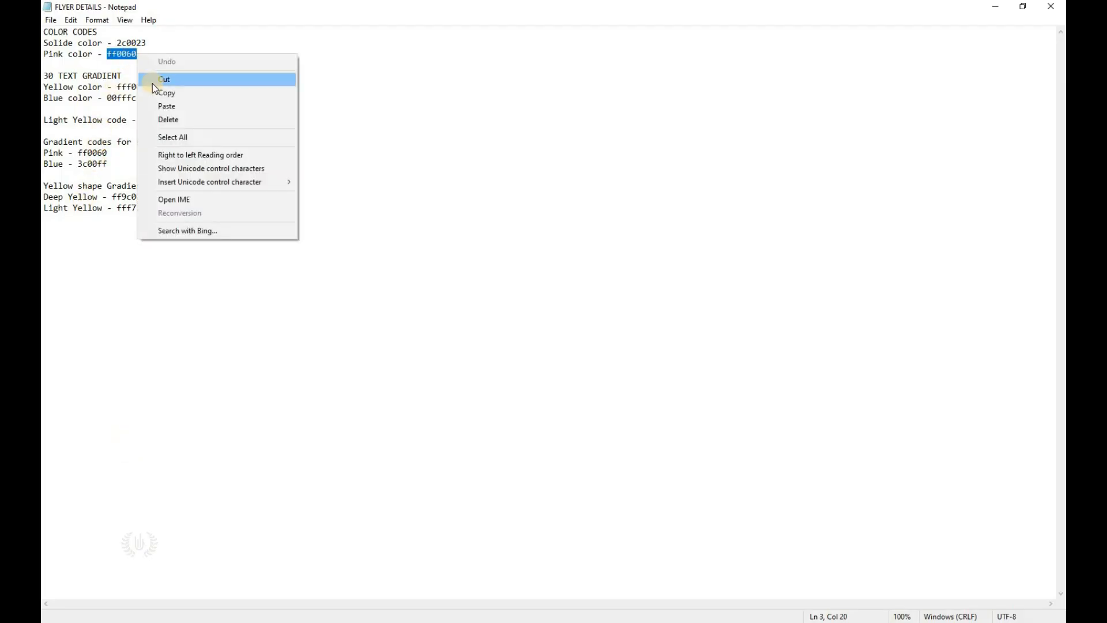
{"action": "left_click", "coordinate": [156, 91]}
{"action": "key", "text": "alt+Tab"}
{"action": "left_click", "coordinate": [909, 241]}
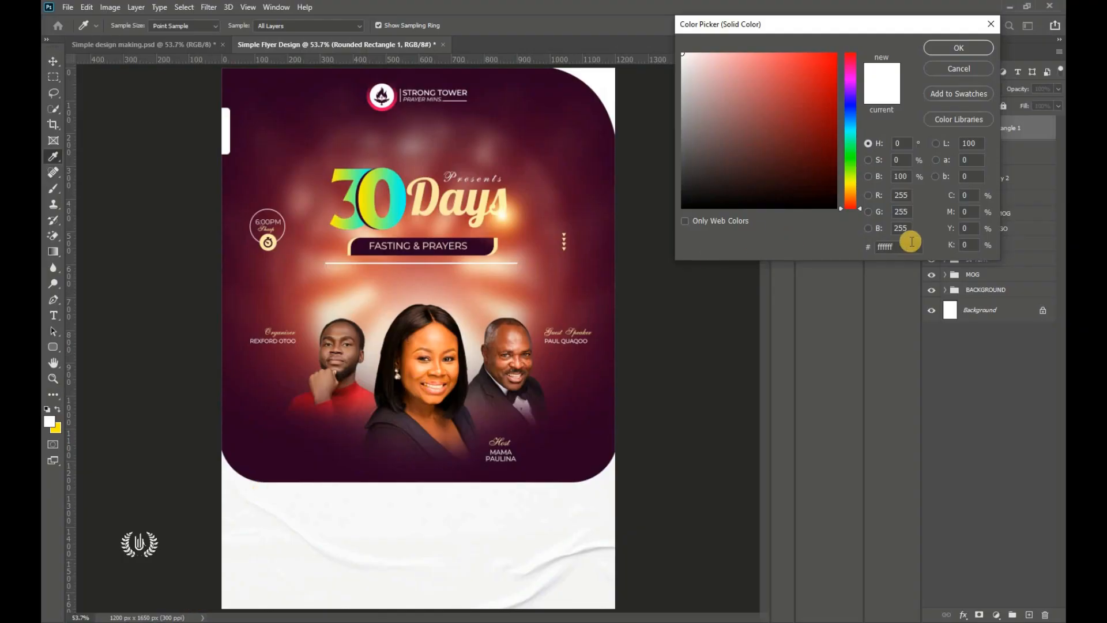
Step: Fill the top-left bar pink ff0060 and make it slightly narrower from its left edge
{"action": "right_click", "coordinate": [901, 244]}
{"action": "left_click", "coordinate": [924, 298]}
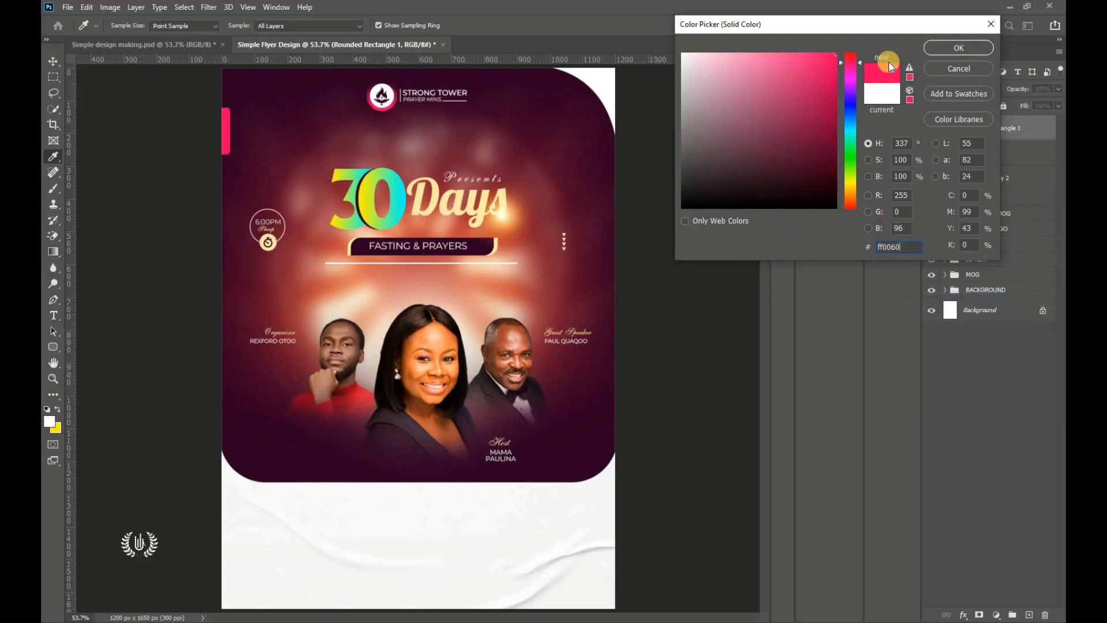
{"action": "left_click", "coordinate": [958, 48]}
{"action": "left_click_drag", "start_coordinate": [209, 117], "coordinate": [213, 117]}
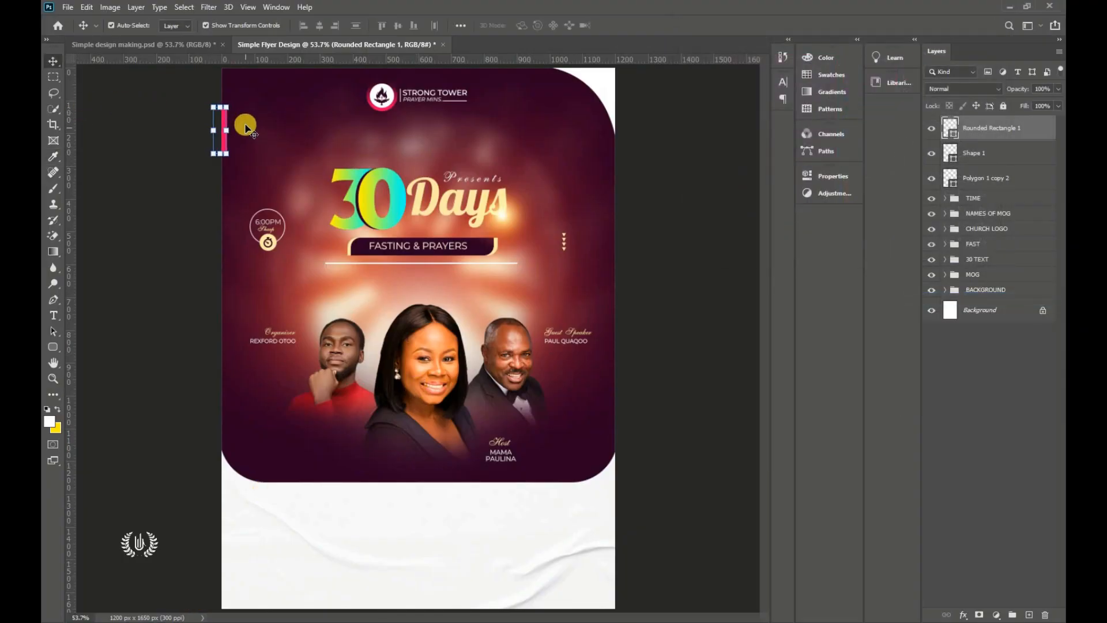
Step: Fit the whole flyer on screen and check the Rounded Rectangle 1 layer, then deselect all layers
{"action": "left_click", "coordinate": [679, 205]}
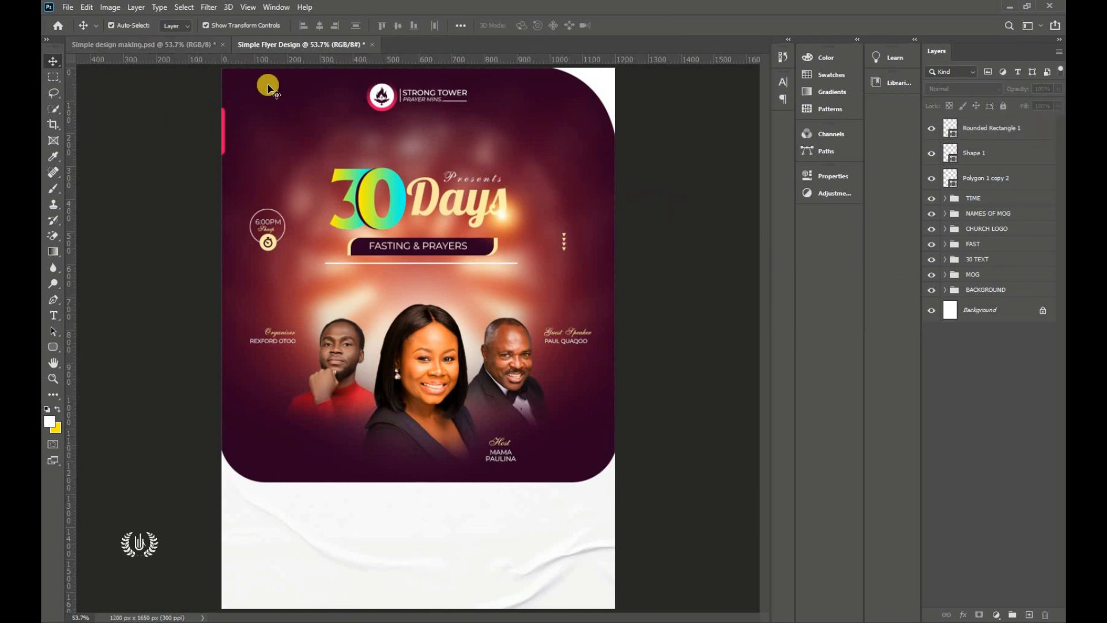
{"action": "left_click", "coordinate": [996, 128]}
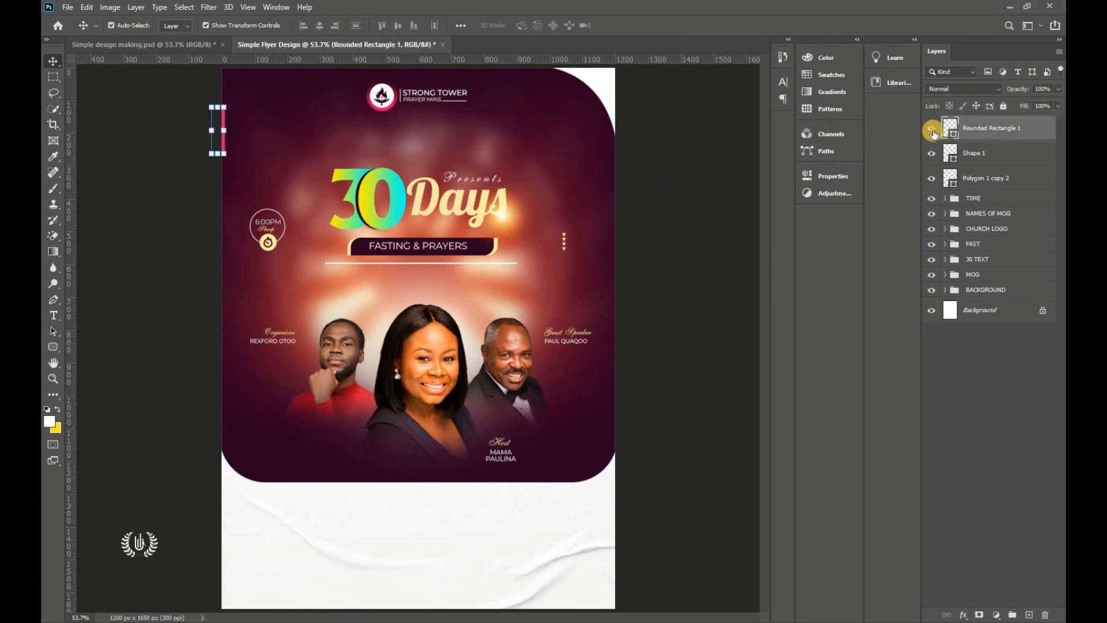
{"action": "left_click", "coordinate": [704, 71]}
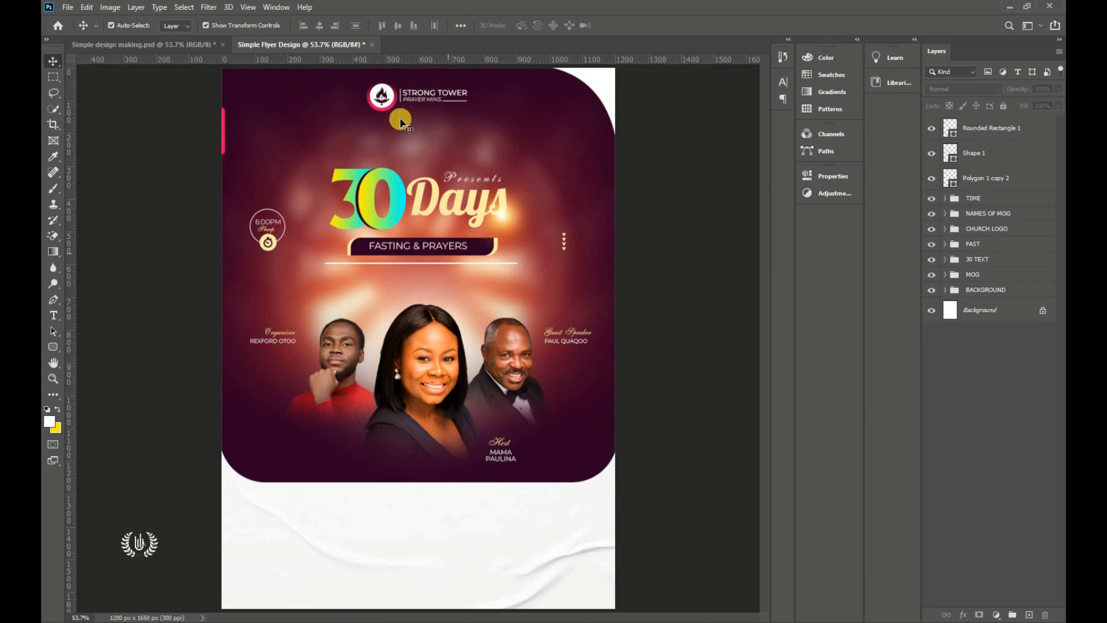
{"action": "key", "text": "ctrl+minus"}
{"action": "key", "text": "ctrl+0"}
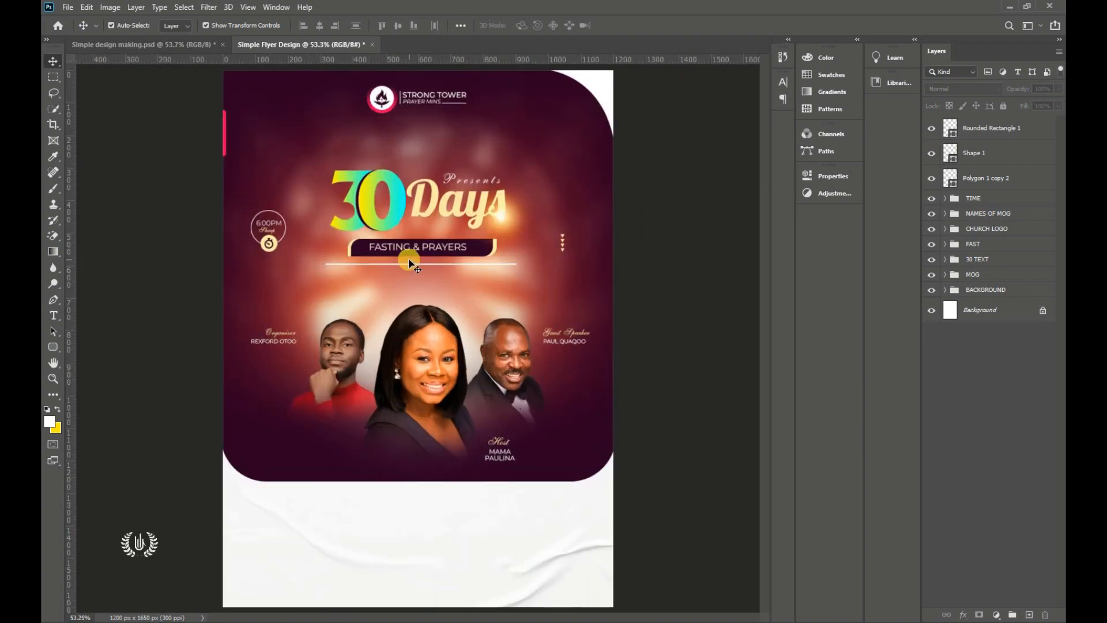
{"action": "left_click", "coordinate": [1020, 128]}
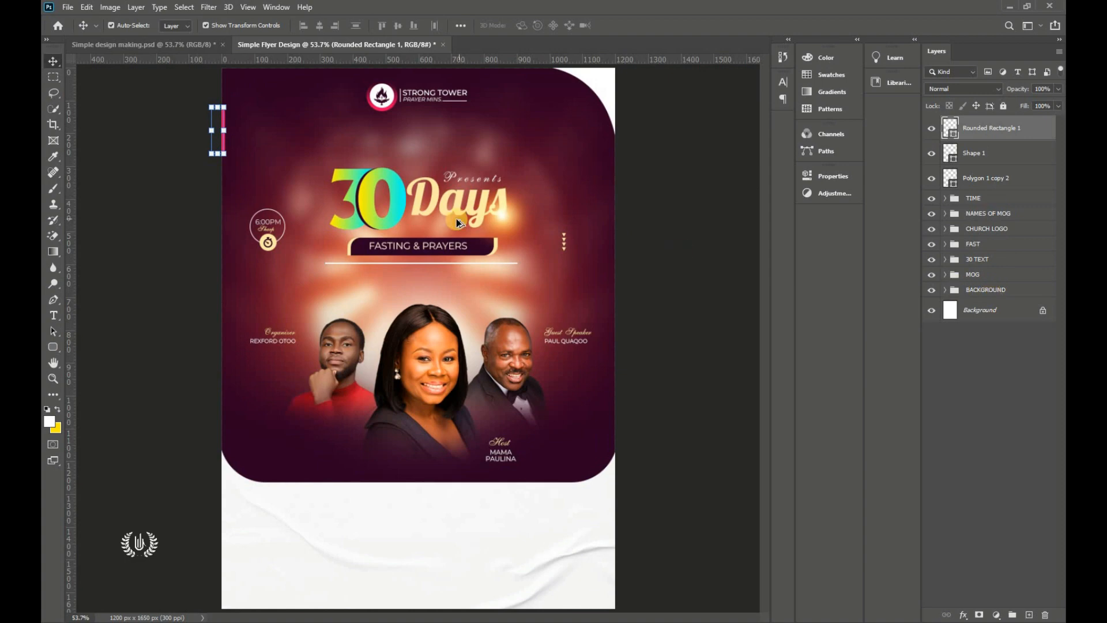
{"action": "scroll", "coordinate": [396, 242], "scroll_direction": "up", "scroll_amount": 3}
{"action": "scroll", "coordinate": [396, 242], "scroll_direction": "down", "scroll_amount": 3}
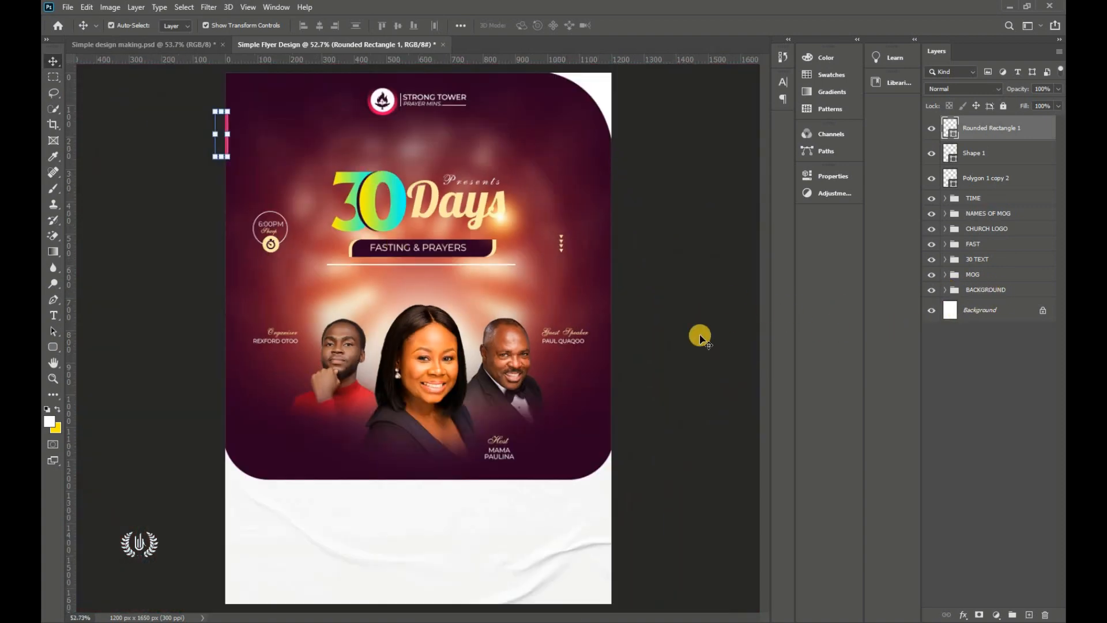
{"action": "left_click", "coordinate": [957, 331]}
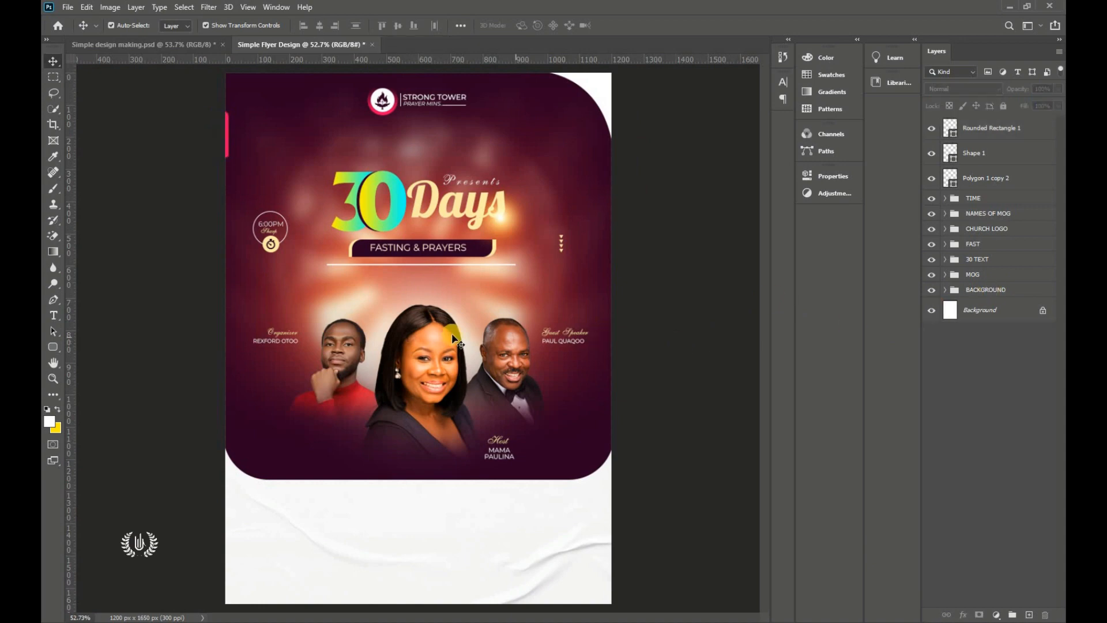
Step: Nudge Layer 1 in the BACKGROUND group up three pixels
{"action": "left_click", "coordinate": [945, 289]}
{"action": "left_click", "coordinate": [1008, 313]}
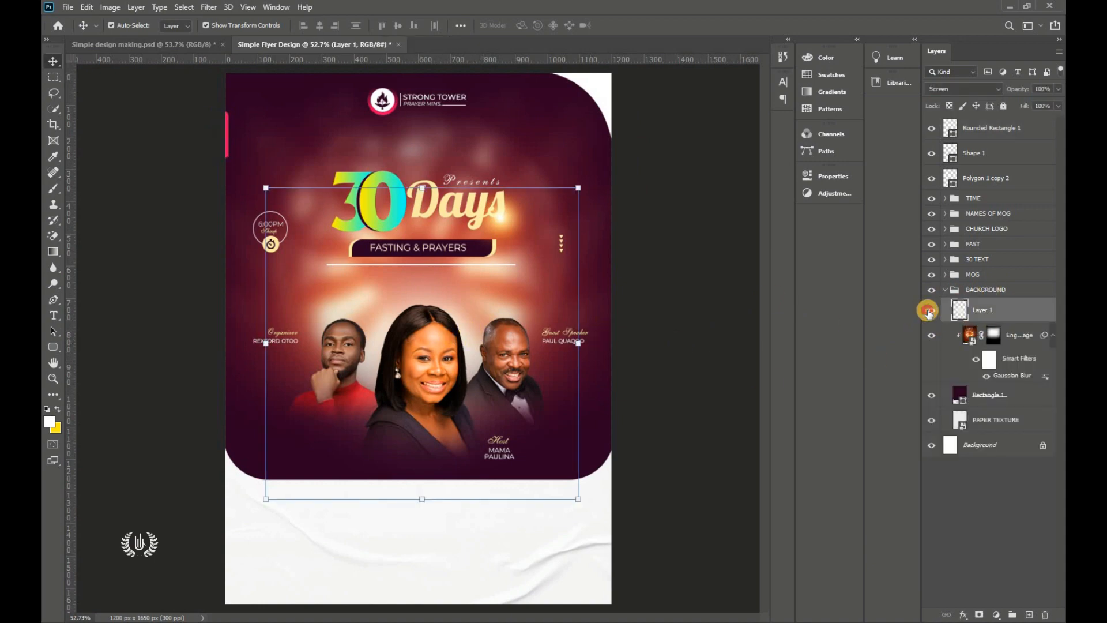
{"action": "left_click", "coordinate": [930, 312]}
{"action": "left_click", "coordinate": [930, 312]}
{"action": "key", "text": "Up"}
{"action": "key", "text": "Up"}
{"action": "key", "text": "Up"}
{"action": "key", "text": "Up"}
{"action": "key", "text": "Up"}
{"action": "key", "text": "Up"}
{"action": "key", "text": "Up"}
{"action": "key", "text": "Up"}
{"action": "key", "text": "Up"}
{"action": "key", "text": "Up"}
{"action": "key", "text": "Up"}
{"action": "key", "text": "Up"}
{"action": "key", "text": "Up"}
{"action": "key", "text": "Up"}
{"action": "key", "text": "Up"}
{"action": "key", "text": "Up"}
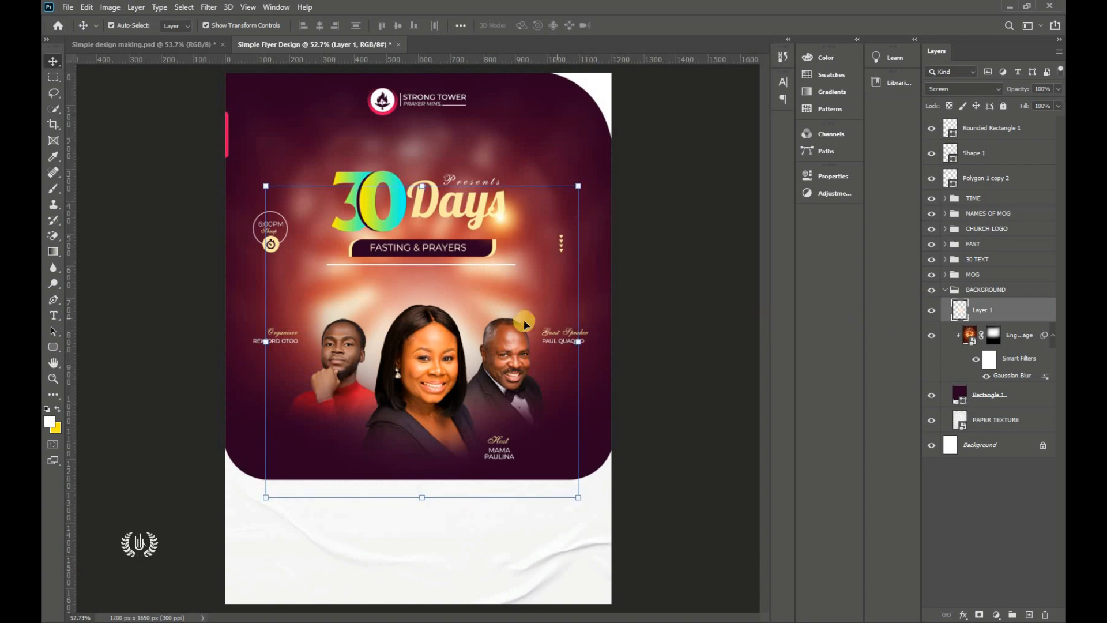
{"action": "key", "text": "Up"}
{"action": "key", "text": "Up"}
{"action": "key", "text": "Up"}
{"action": "key", "text": "Up"}
{"action": "key", "text": "Up"}
{"action": "key", "text": "Up"}
{"action": "key", "text": "Up"}
{"action": "key", "text": "Up"}
{"action": "key", "text": "Up"}
{"action": "key", "text": "Up"}
{"action": "key", "text": "Up"}
{"action": "key", "text": "Up"}
{"action": "key", "text": "Up"}
{"action": "key", "text": "Up"}
{"action": "key", "text": "Up"}
{"action": "key", "text": "Up"}
{"action": "key", "text": "Up"}
{"action": "key", "text": "Up"}
{"action": "key", "text": "Up"}
{"action": "key", "text": "Up"}
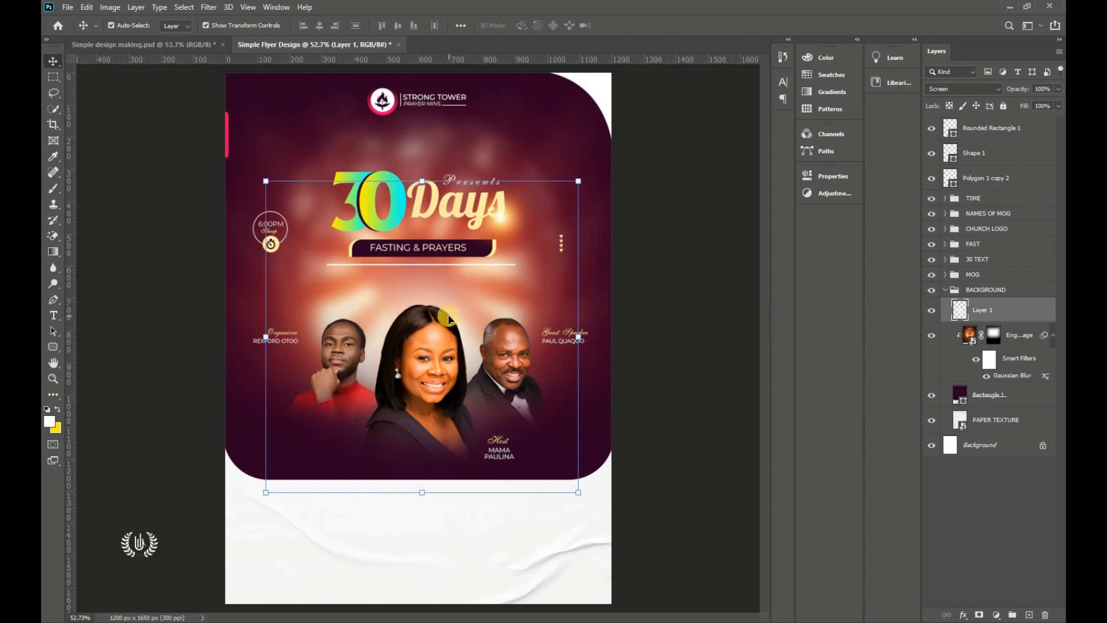
{"action": "key", "text": "Up"}
{"action": "key", "text": "Up"}
{"action": "key", "text": "Up"}
{"action": "key", "text": "Up"}
{"action": "key", "text": "Up"}
{"action": "key", "text": "Up"}
{"action": "key", "text": "Up"}
{"action": "key", "text": "Up"}
{"action": "key", "text": "Up"}
{"action": "key", "text": "Up"}
{"action": "key", "text": "Up"}
{"action": "key", "text": "Up"}
{"action": "key", "text": "Up"}
{"action": "key", "text": "Up"}
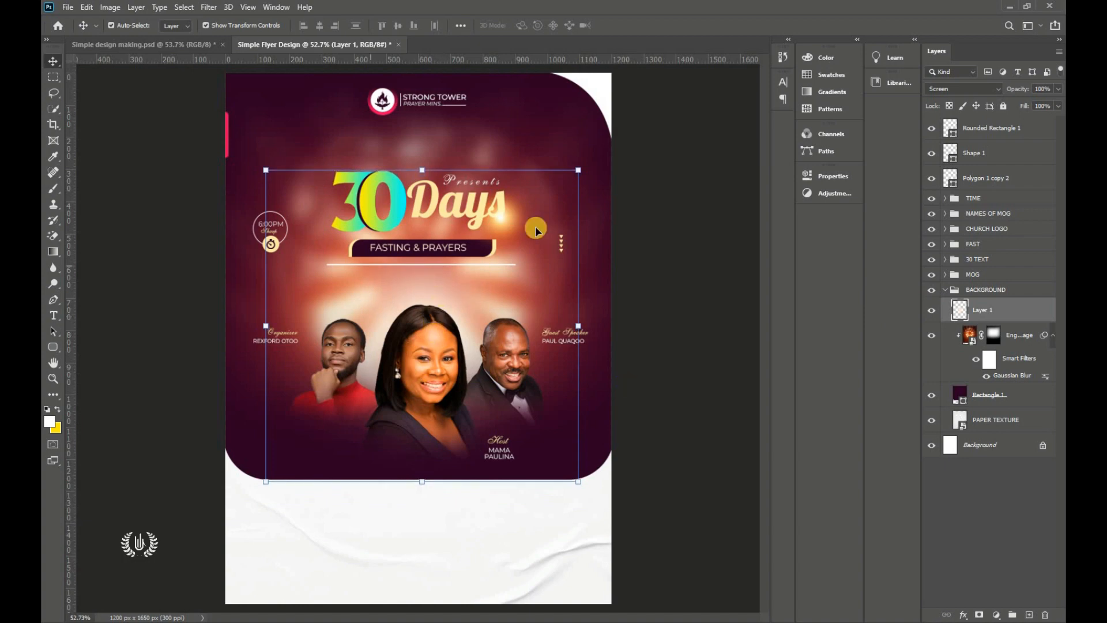
{"action": "left_click", "coordinate": [719, 319]}
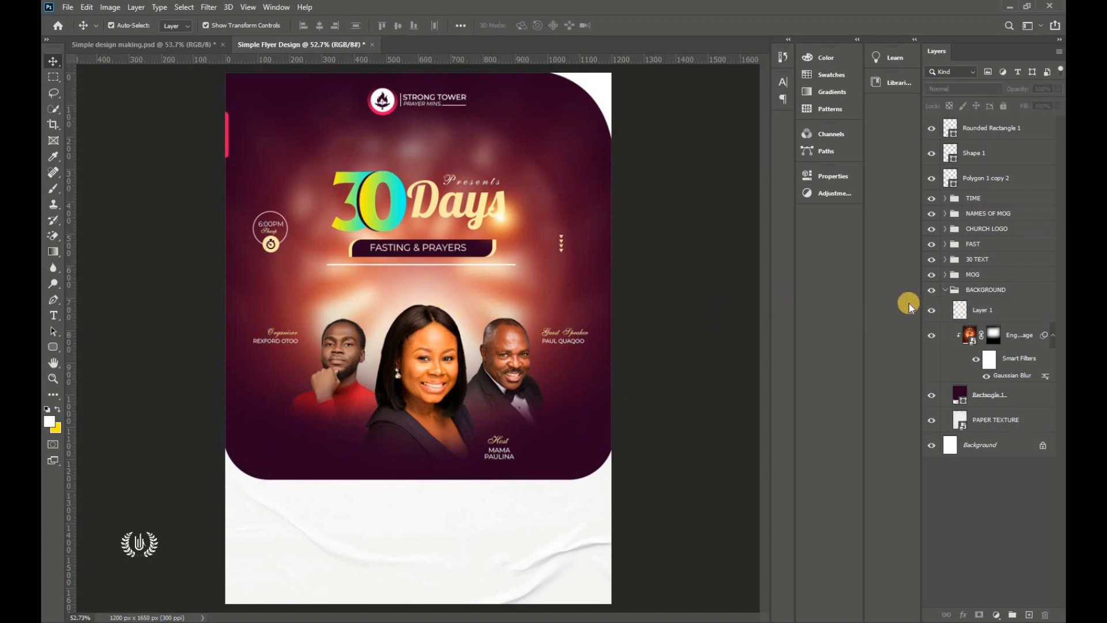
{"action": "left_click", "coordinate": [945, 290]}
Step: Group the layers from the MOG folder up to Rounded Rectangle 1 into one folder
{"action": "left_click", "coordinate": [976, 289]}
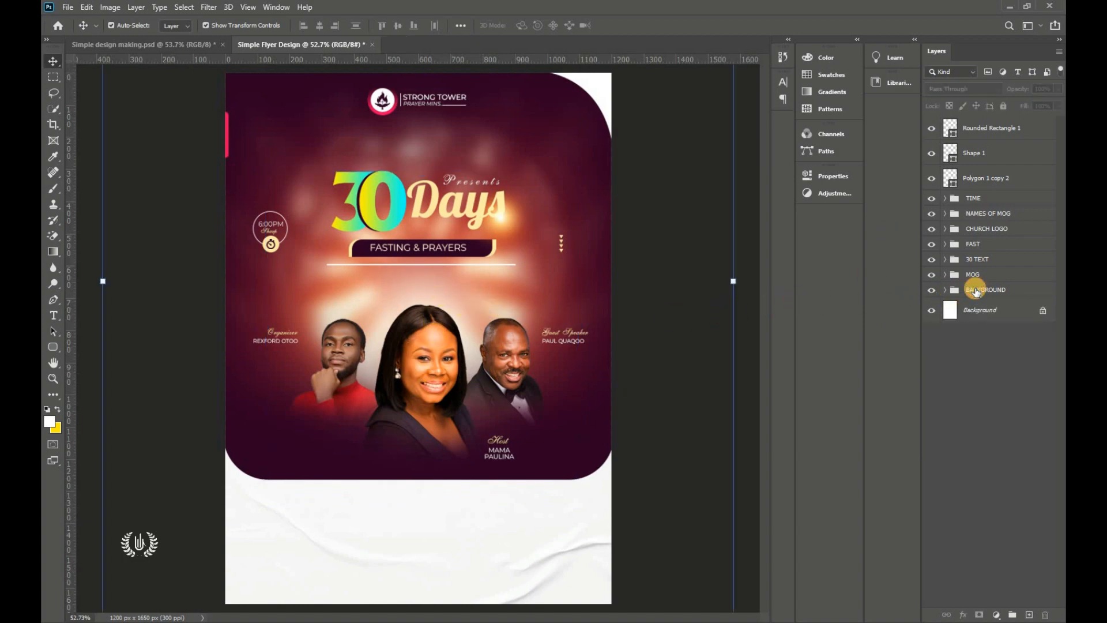
{"action": "left_click", "coordinate": [998, 127], "text": "shift"}
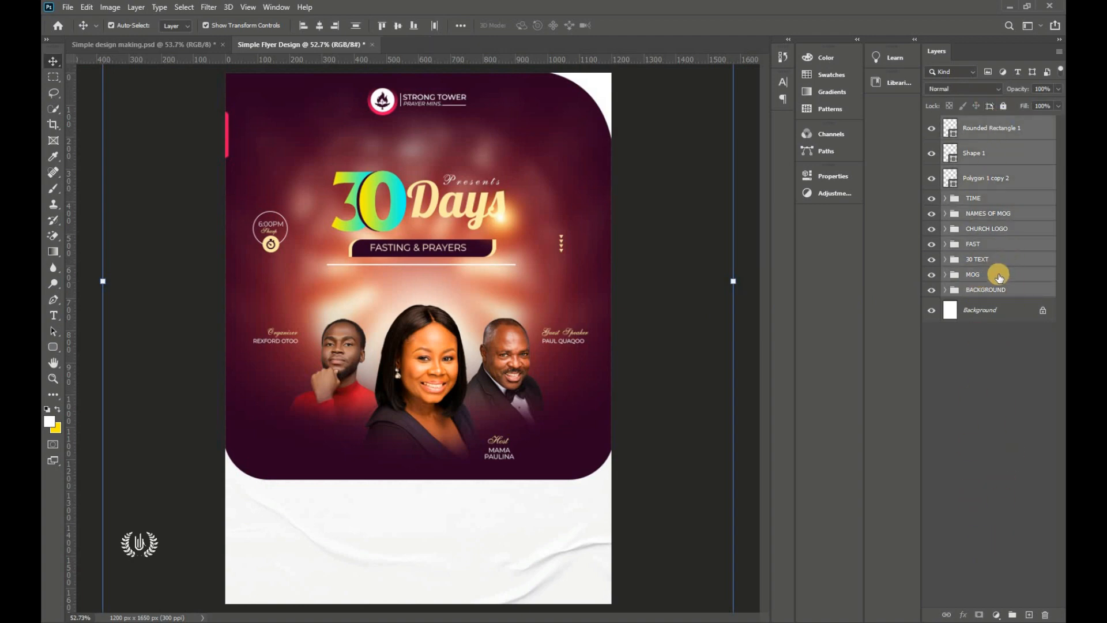
{"action": "left_click", "coordinate": [996, 280], "text": "ctrl"}
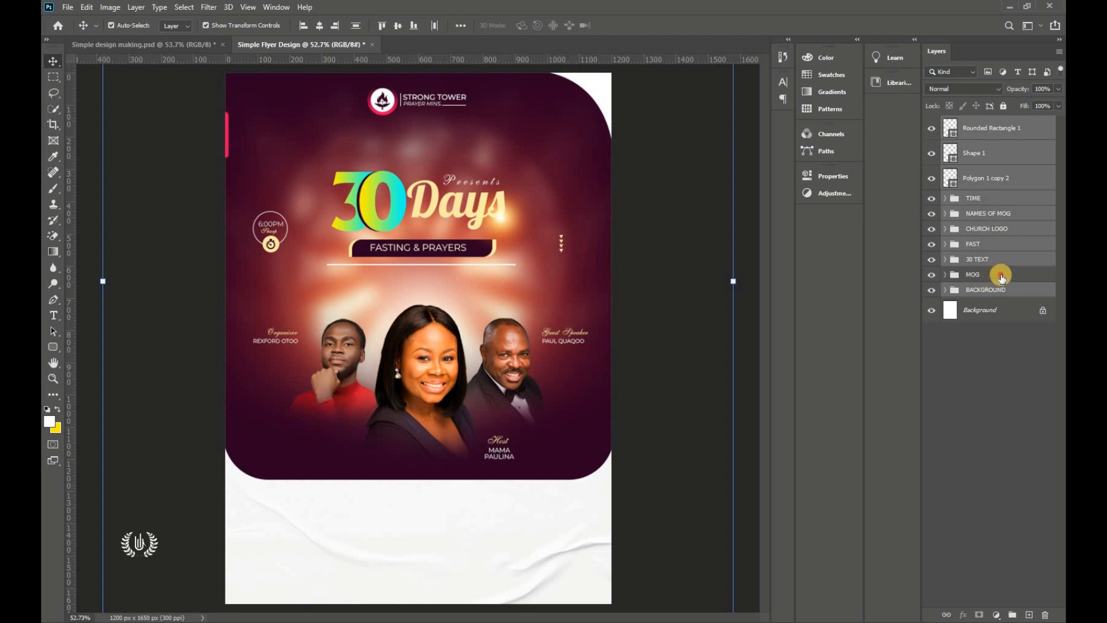
{"action": "left_click", "coordinate": [1001, 275]}
{"action": "left_click", "coordinate": [1007, 132], "text": "shift"}
{"action": "left_click_drag", "start_coordinate": [1007, 132], "coordinate": [1013, 613]}
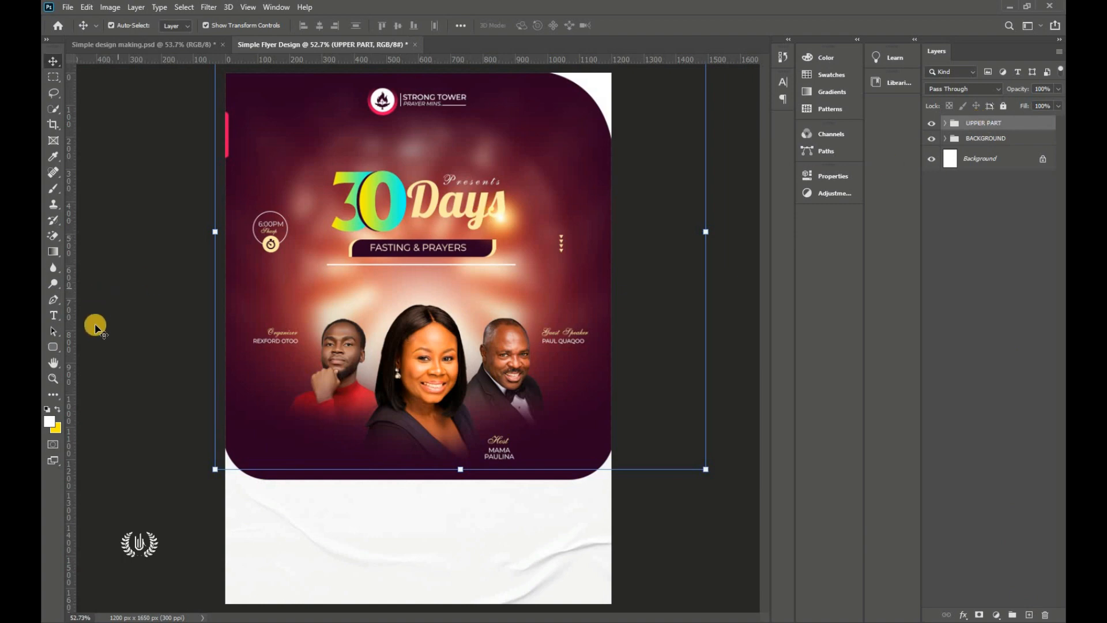
Step: Name the group UPPER PART and draw a small rectangle on the white lower area
{"action": "left_click", "coordinate": [109, 363]}
{"action": "left_click_drag", "start_coordinate": [54, 352], "coordinate": [81, 350]}
{"action": "left_click_drag", "start_coordinate": [292, 502], "coordinate": [338, 523]}
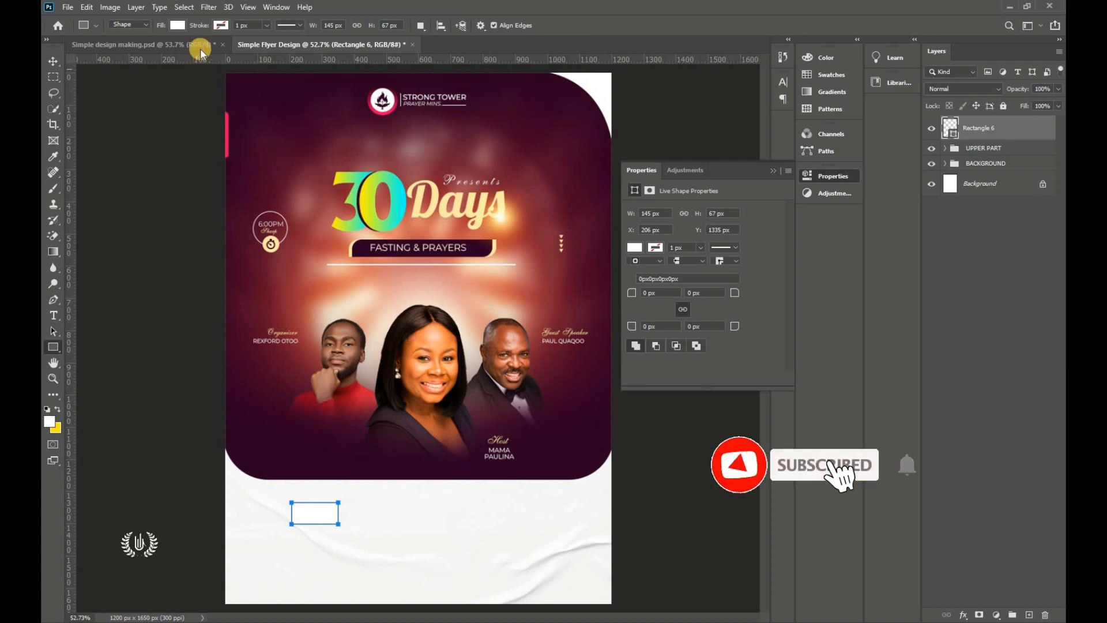
Step: Fill the box dark maroon #2c0023 sampled from the panel and round its bottom-right corner 30 px
{"action": "key", "text": "i"}
{"action": "left_click", "coordinate": [634, 247]}
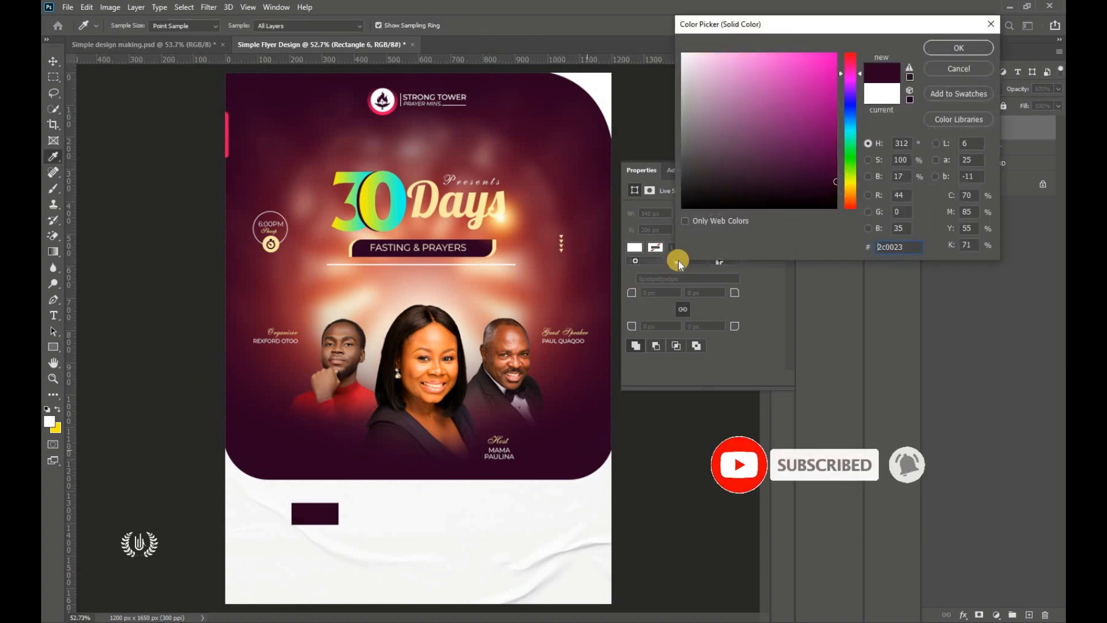
{"action": "left_click", "coordinate": [959, 45]}
{"action": "key", "text": "u"}
{"action": "left_click", "coordinate": [713, 328]}
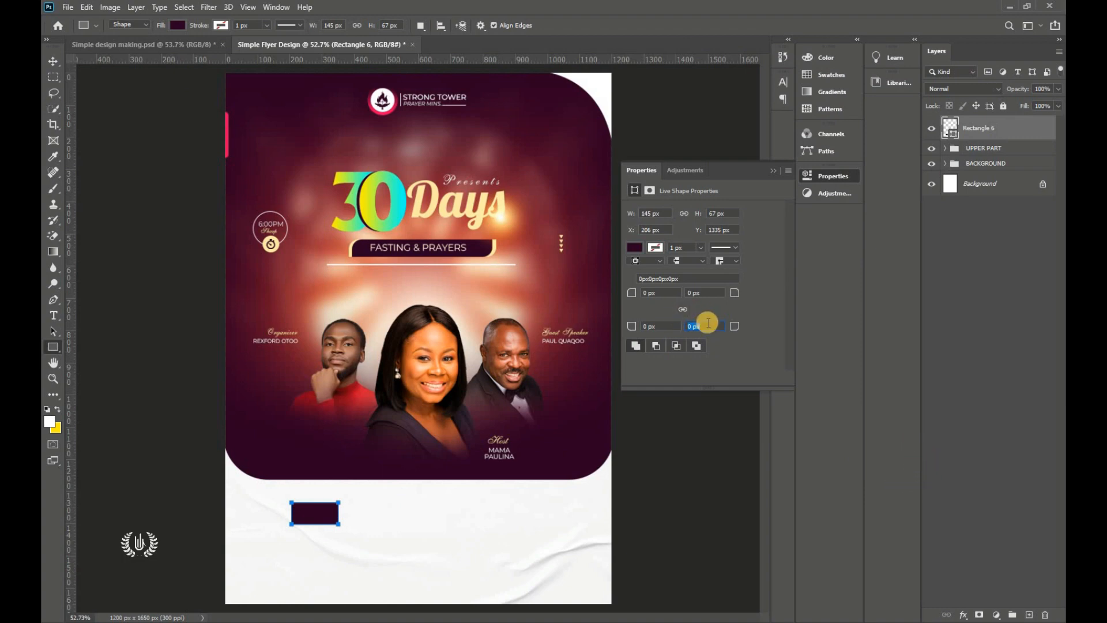
{"action": "key", "text": "Return"}
Step: Shift the small maroon box about 43 px to the right
{"action": "left_click", "coordinate": [54, 61]}
{"action": "left_click", "coordinate": [124, 413]}
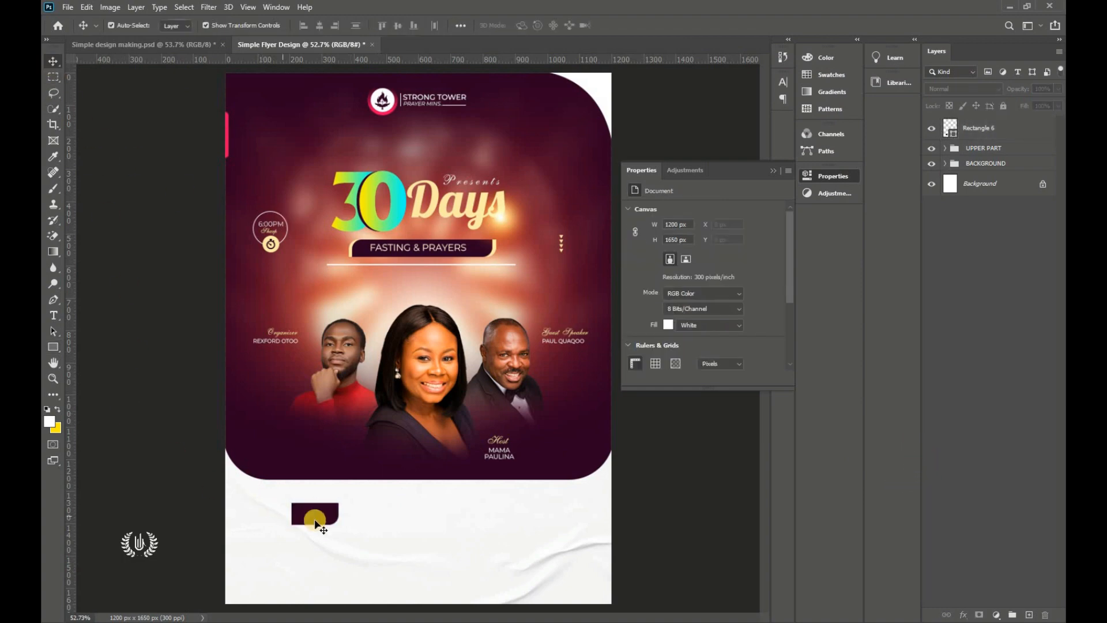
{"action": "left_click_drag", "start_coordinate": [315, 519], "coordinate": [325, 516]}
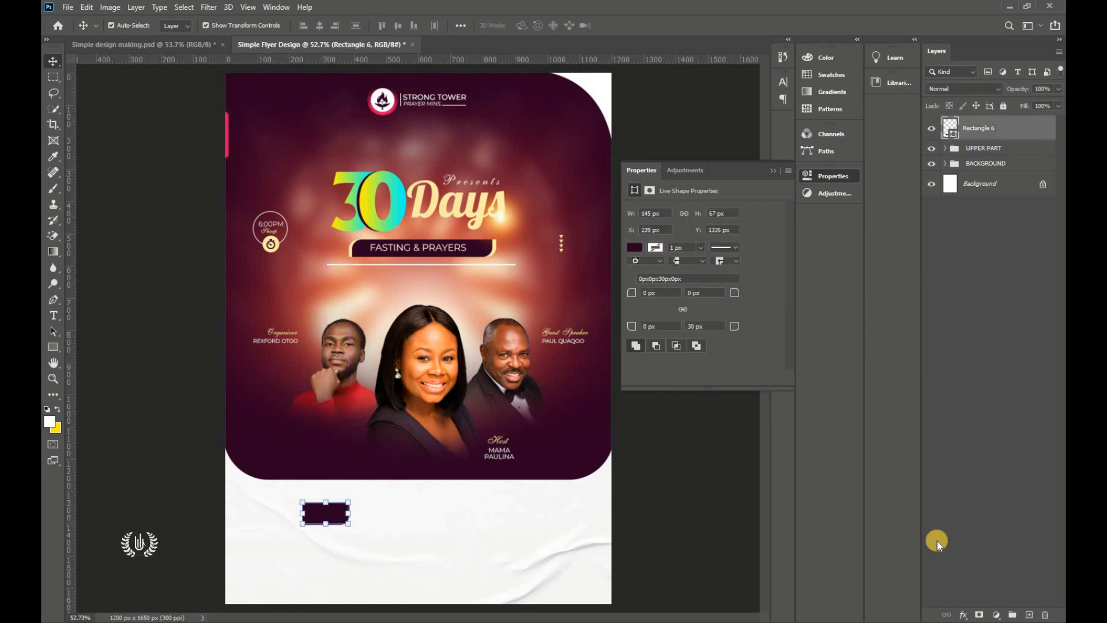
{"action": "left_click", "coordinate": [967, 615]}
{"action": "left_click", "coordinate": [977, 494]}
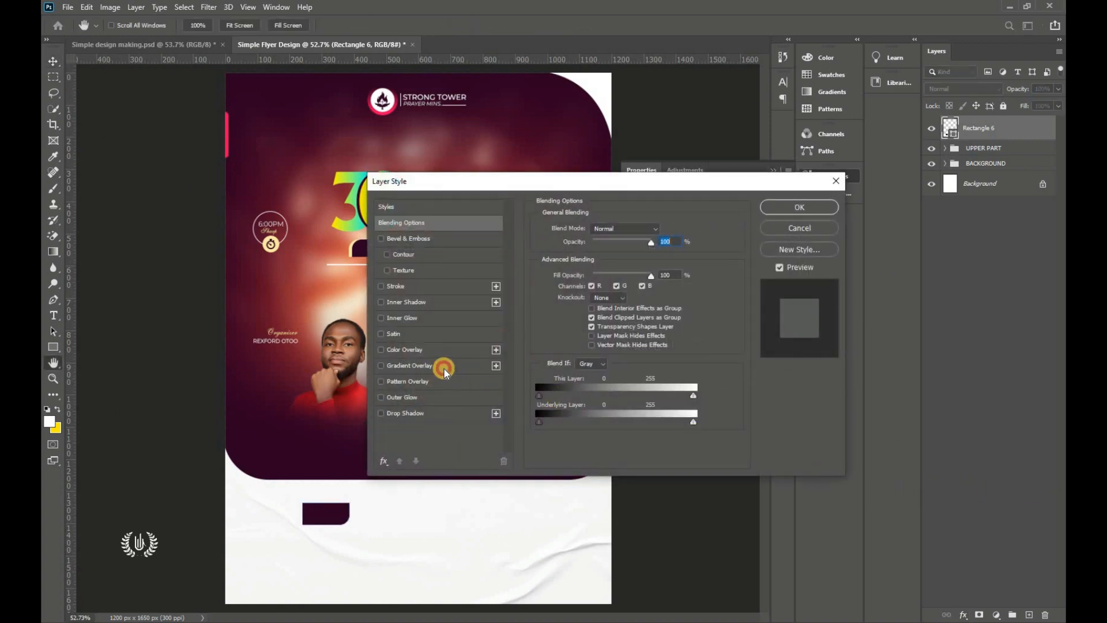
Step: Apply a Gradient Overlay to Rectangle 6 in the Layer Style dialog
{"action": "left_click", "coordinate": [444, 369]}
{"action": "left_click_drag", "start_coordinate": [479, 172], "coordinate": [625, 76]}
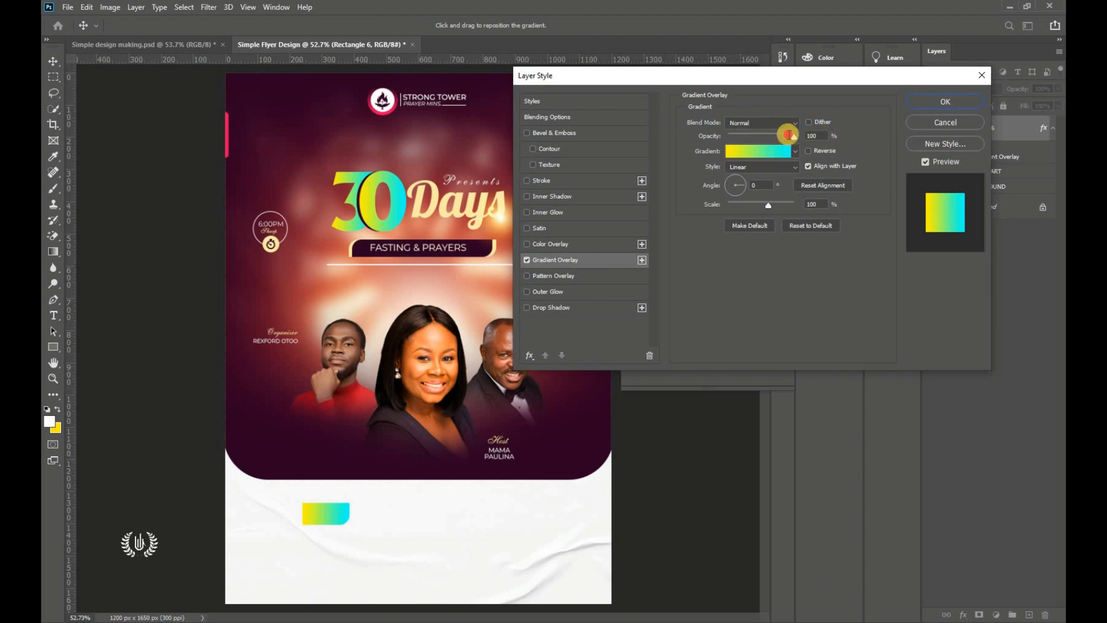
{"action": "left_click", "coordinate": [789, 135]}
{"action": "left_click", "coordinate": [810, 204]}
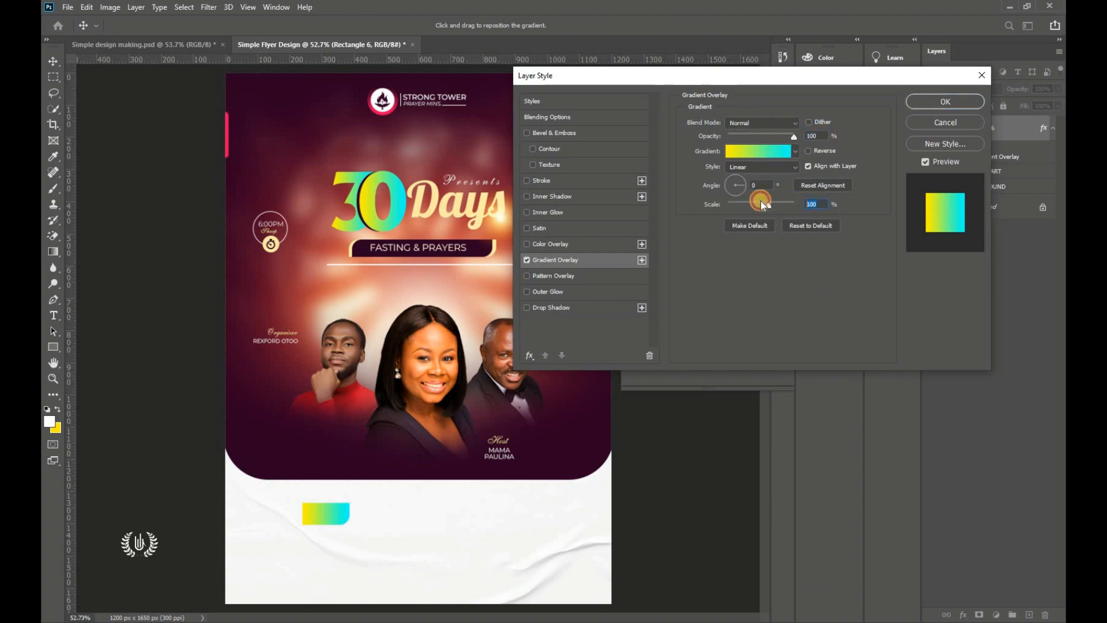
Step: Bring up the left gradient stop's colour and its hex value in the Gradient Editor
{"action": "left_click", "coordinate": [759, 153]}
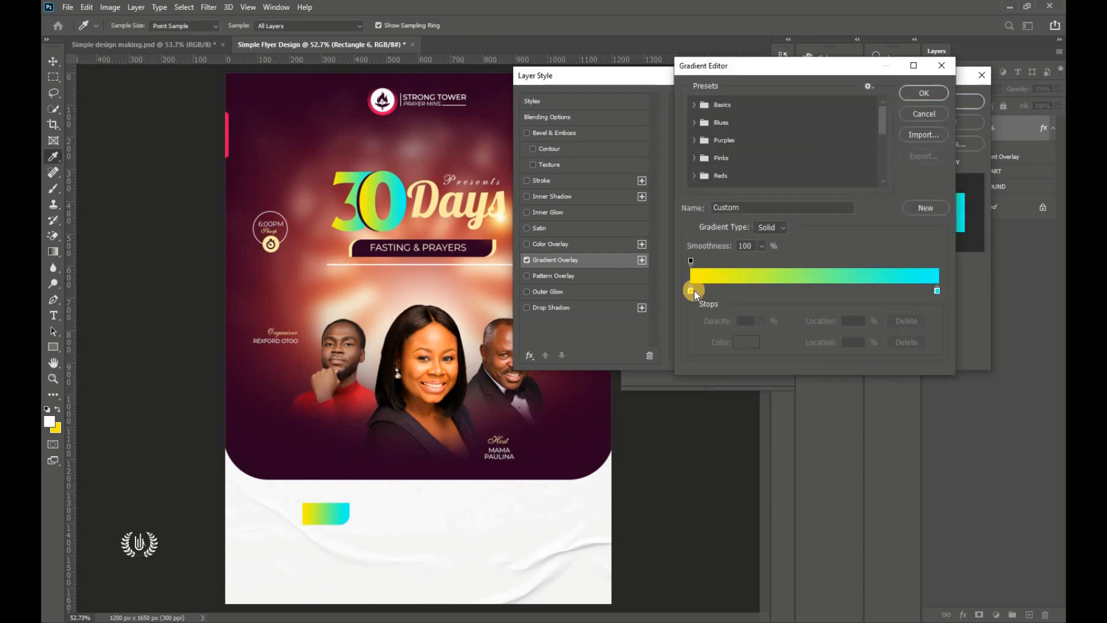
{"action": "left_click", "coordinate": [691, 290]}
{"action": "left_click", "coordinate": [745, 342]}
{"action": "left_click", "coordinate": [696, 112]}
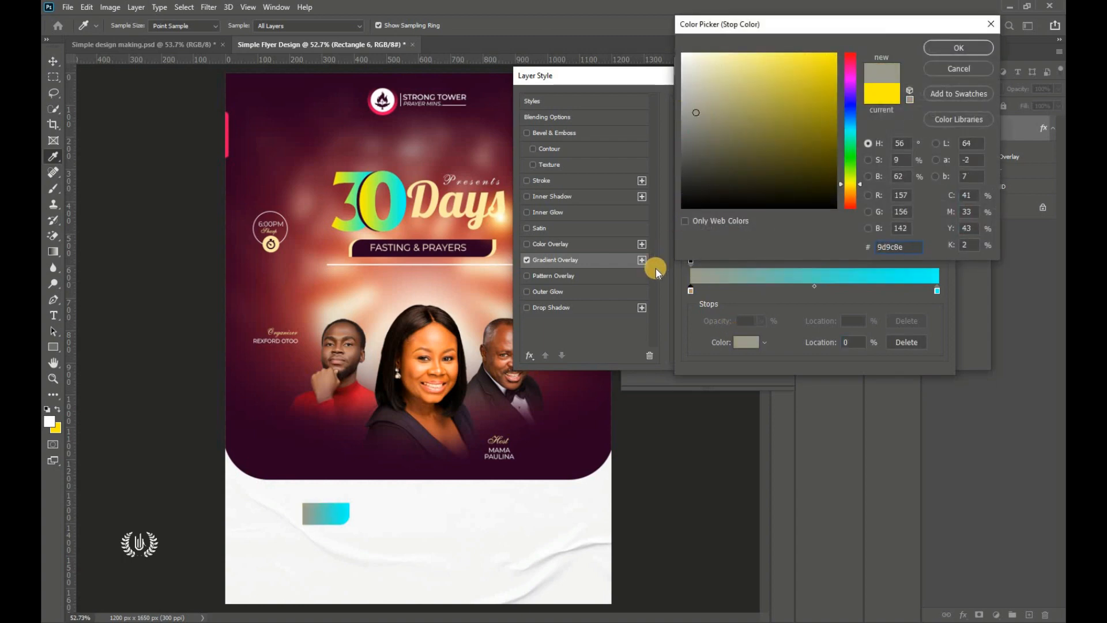
{"action": "left_click", "coordinate": [904, 250]}
{"action": "key", "text": "alt+Tab"}
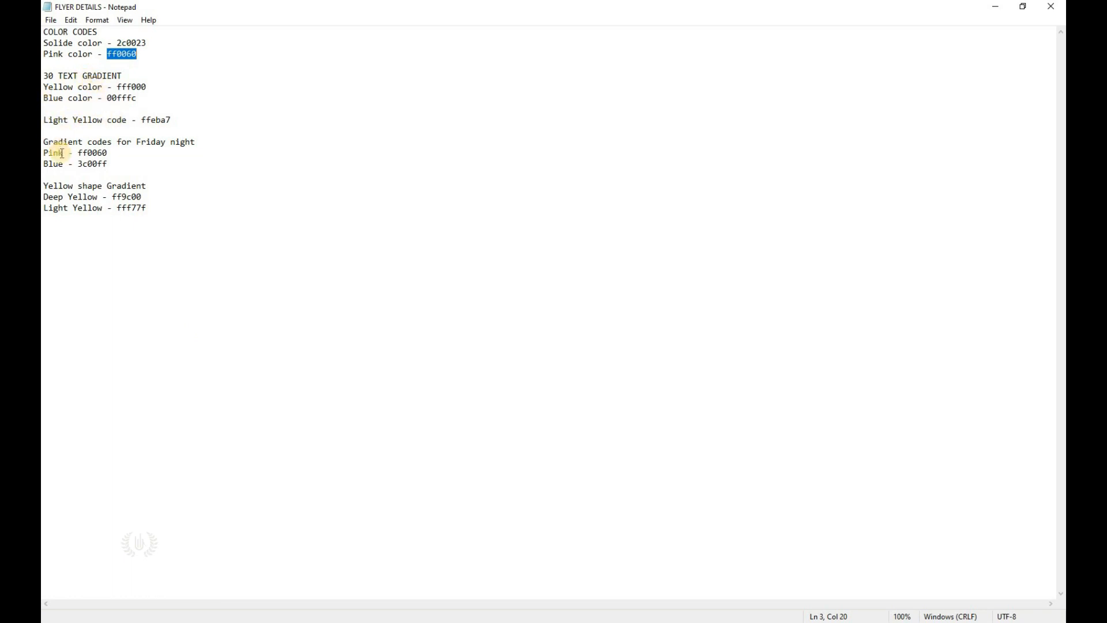
Step: Set the left gradient stop to Deep Yellow ff9c00 copied from the notes
{"action": "double_click", "coordinate": [137, 198]}
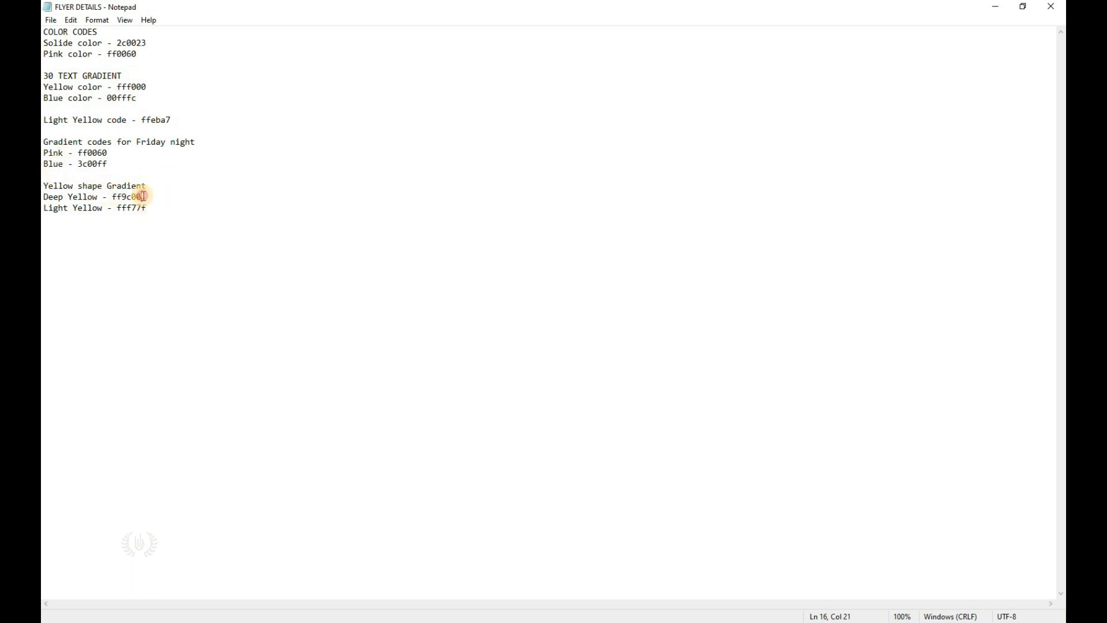
{"action": "right_click", "coordinate": [137, 197]}
{"action": "left_click", "coordinate": [156, 230]}
{"action": "key", "text": "alt+Tab"}
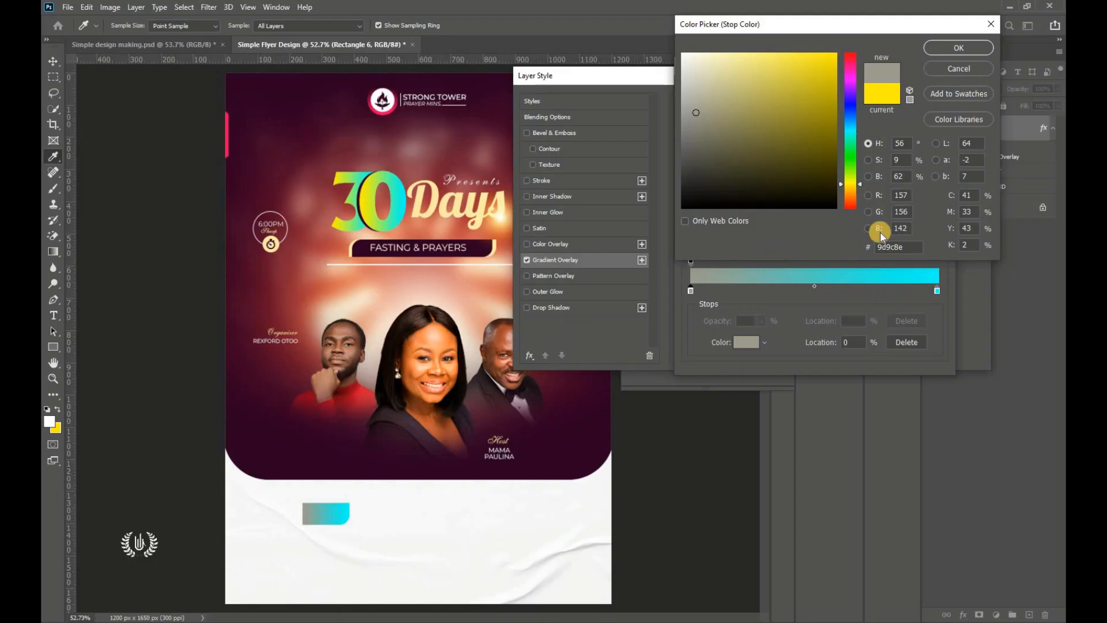
{"action": "right_click", "coordinate": [889, 248]}
{"action": "left_click", "coordinate": [916, 300]}
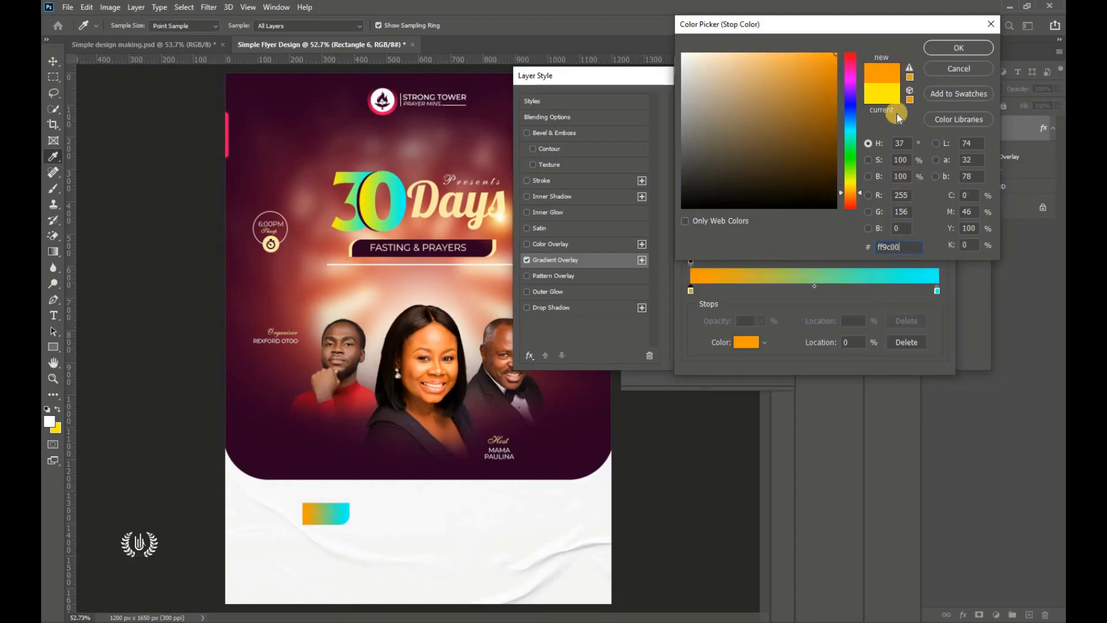
{"action": "left_click", "coordinate": [957, 47]}
Step: Set the right stop to Light Yellow fff77f and apply the orange-to-yellow gradient
{"action": "left_click", "coordinate": [937, 289]}
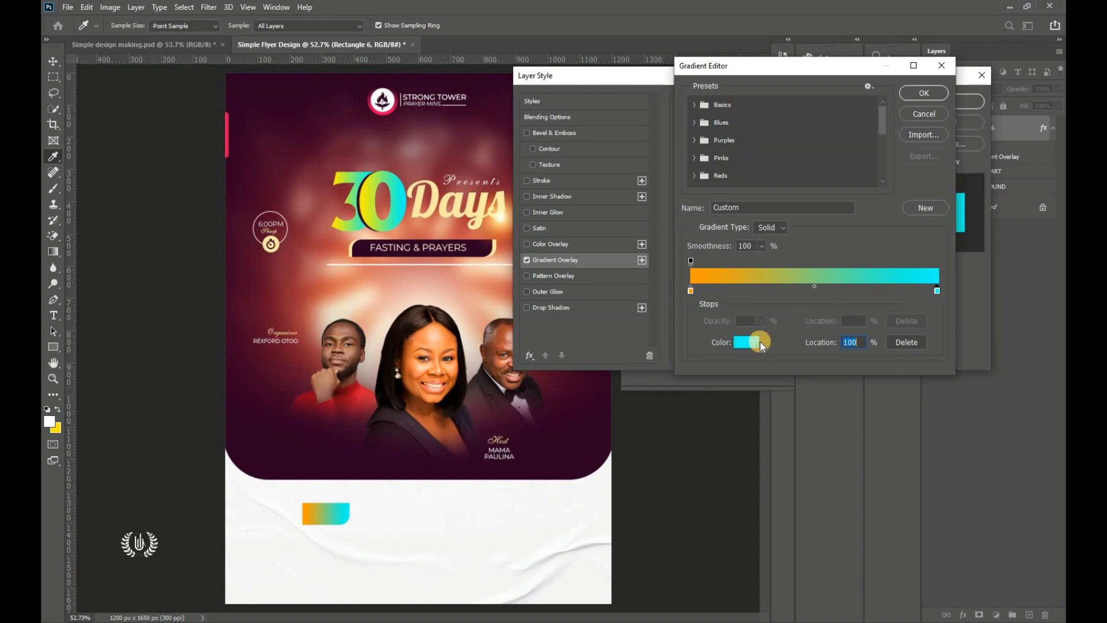
{"action": "left_click", "coordinate": [746, 342]}
{"action": "left_click", "coordinate": [897, 247]}
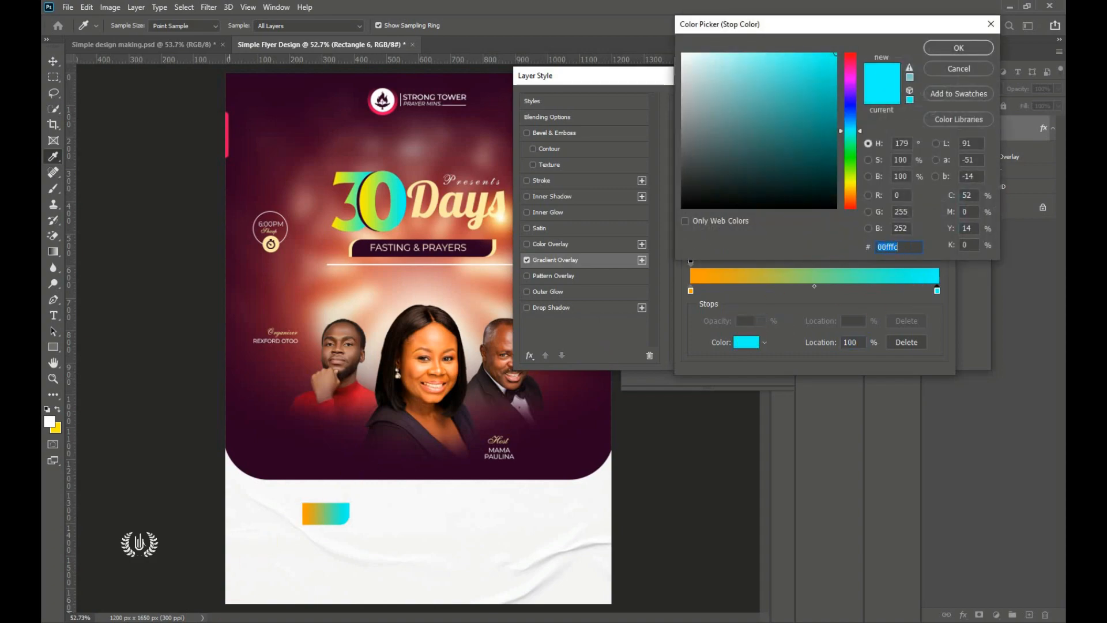
{"action": "key", "text": "alt+Tab"}
{"action": "right_click", "coordinate": [144, 212]}
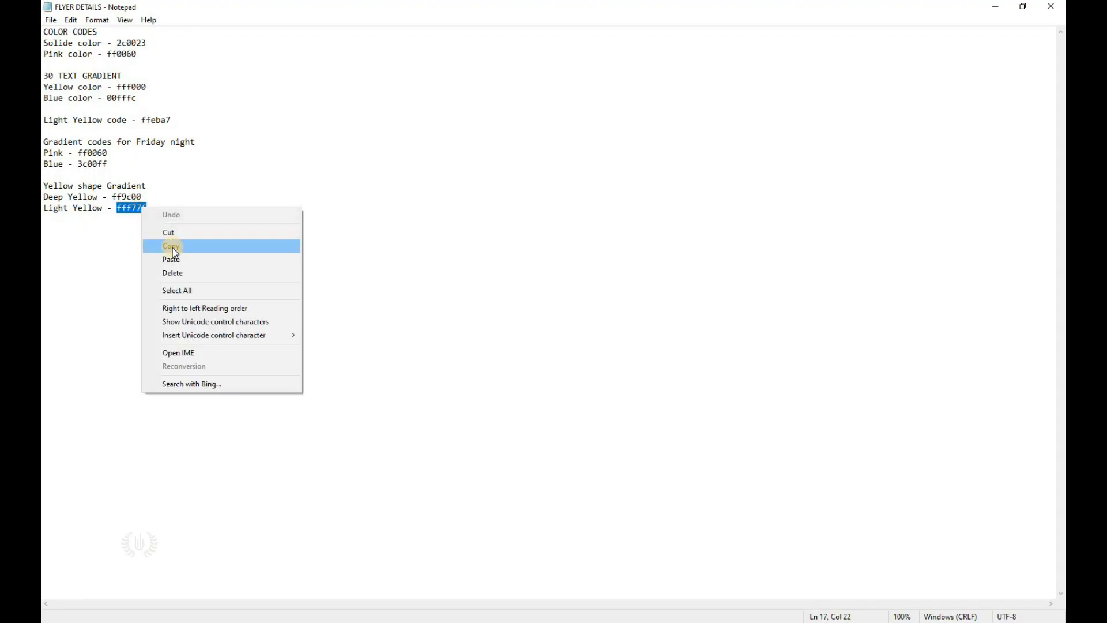
{"action": "left_click", "coordinate": [171, 245]}
{"action": "key", "text": "alt+Tab"}
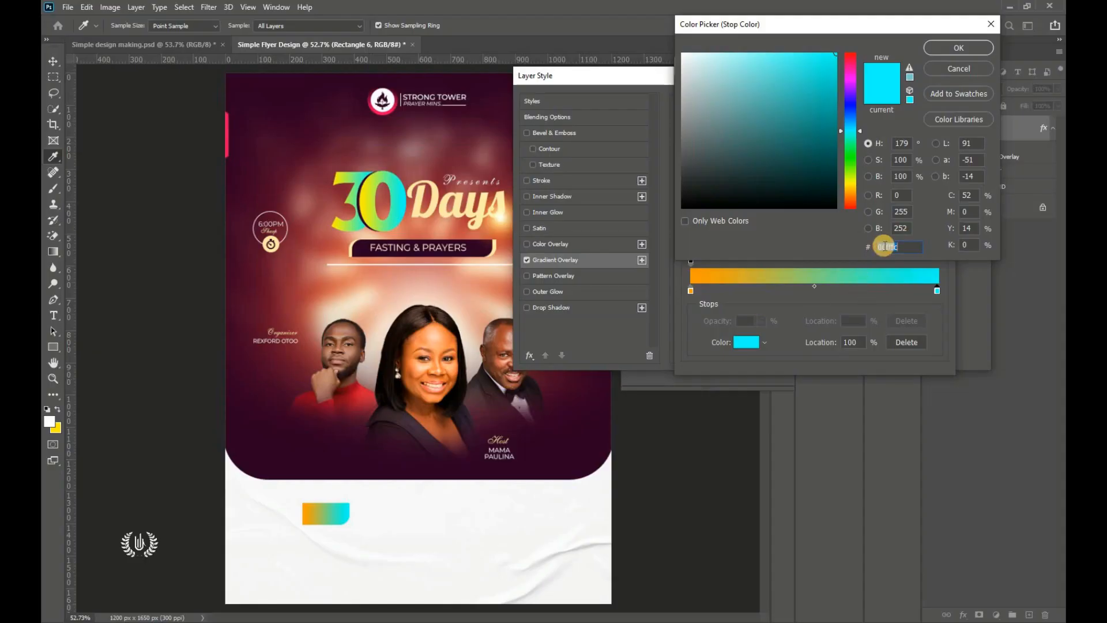
{"action": "right_click", "coordinate": [884, 246]}
{"action": "left_click", "coordinate": [905, 303]}
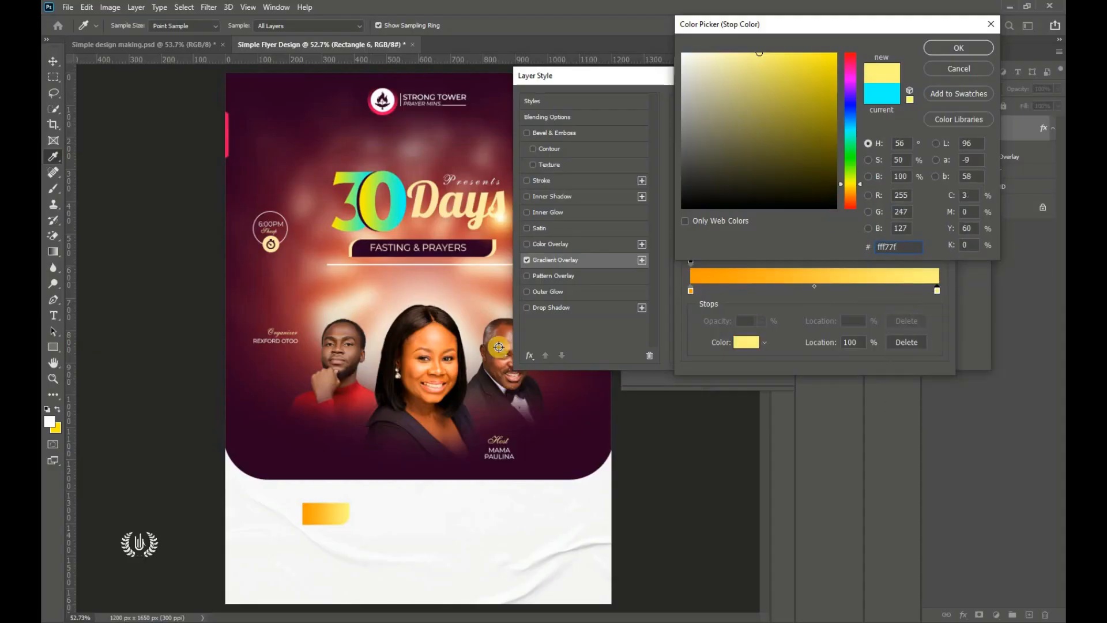
{"action": "left_click", "coordinate": [939, 50]}
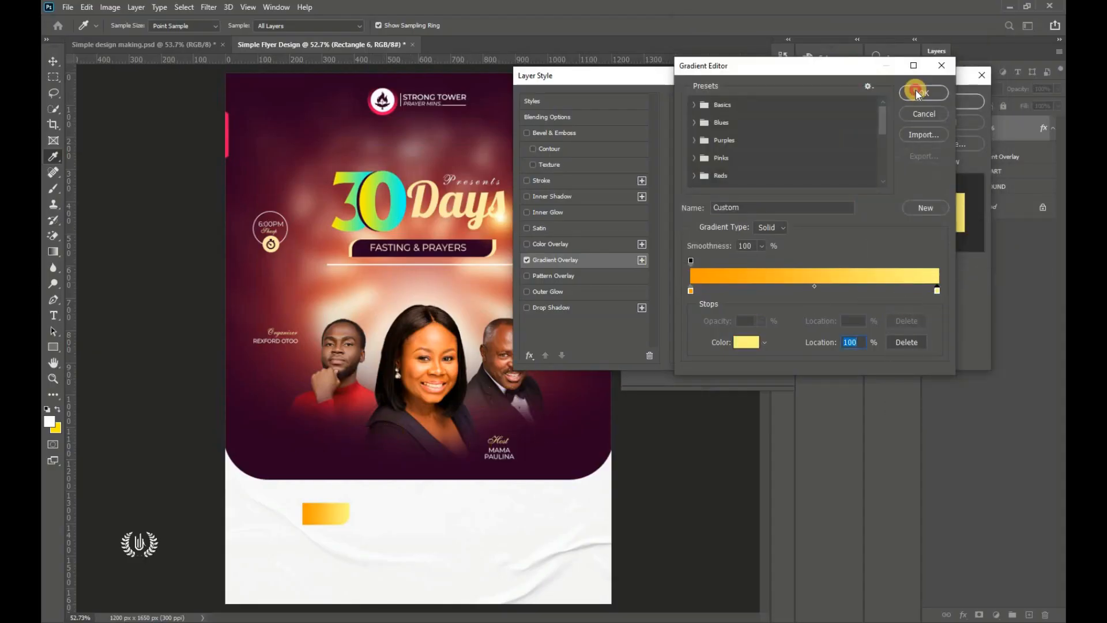
{"action": "left_click", "coordinate": [918, 94]}
{"action": "left_click", "coordinate": [921, 100]}
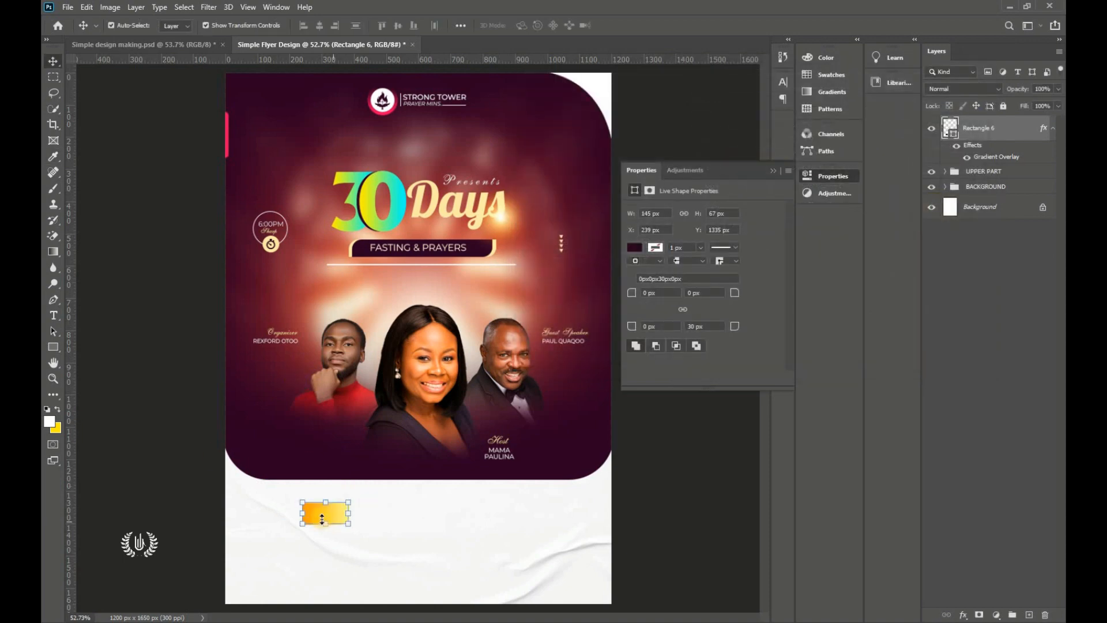
Step: Draw a long rectangle, Rectangle 7, beside the yellow tab for the theme bar
{"action": "scroll", "coordinate": [388, 594], "scroll_direction": "up", "scroll_amount": 3}
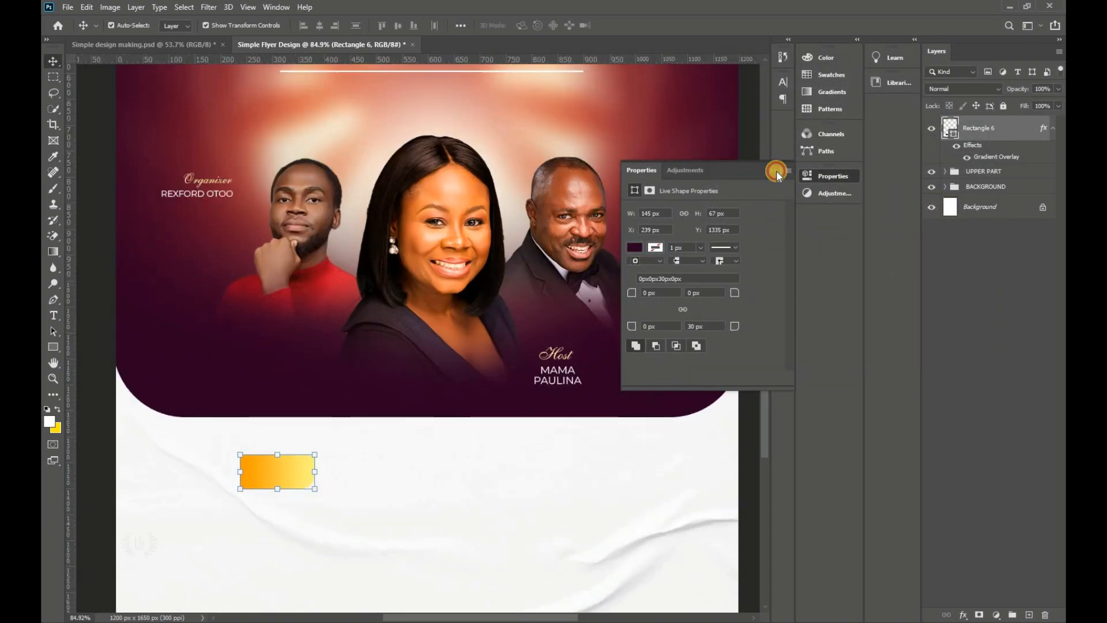
{"action": "left_click", "coordinate": [773, 171]}
{"action": "left_click", "coordinate": [53, 346]}
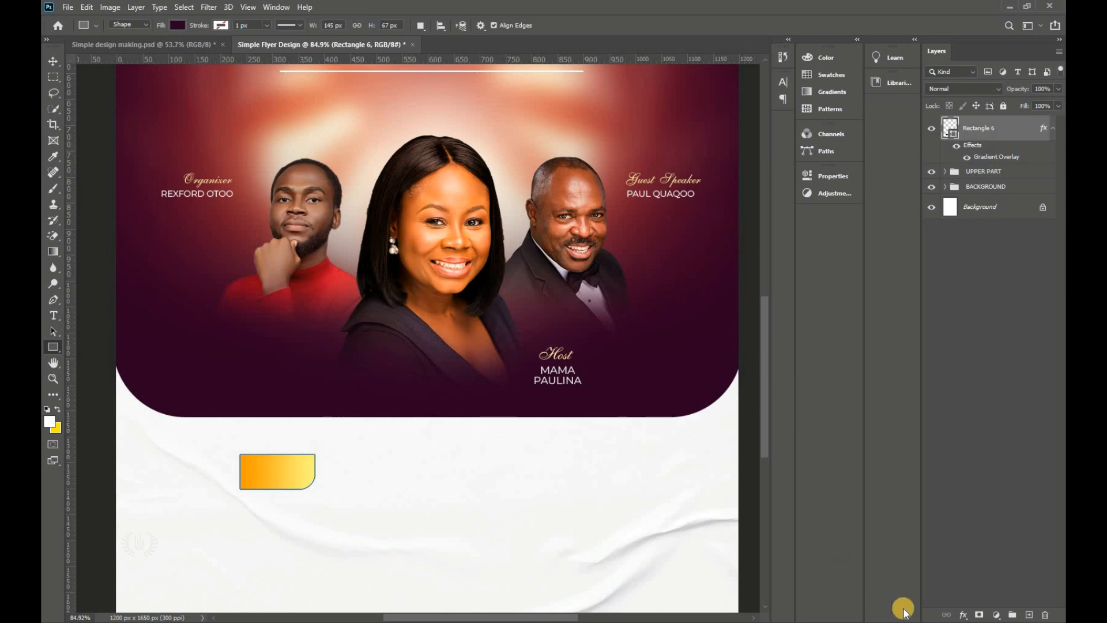
{"action": "left_click", "coordinate": [1029, 615]}
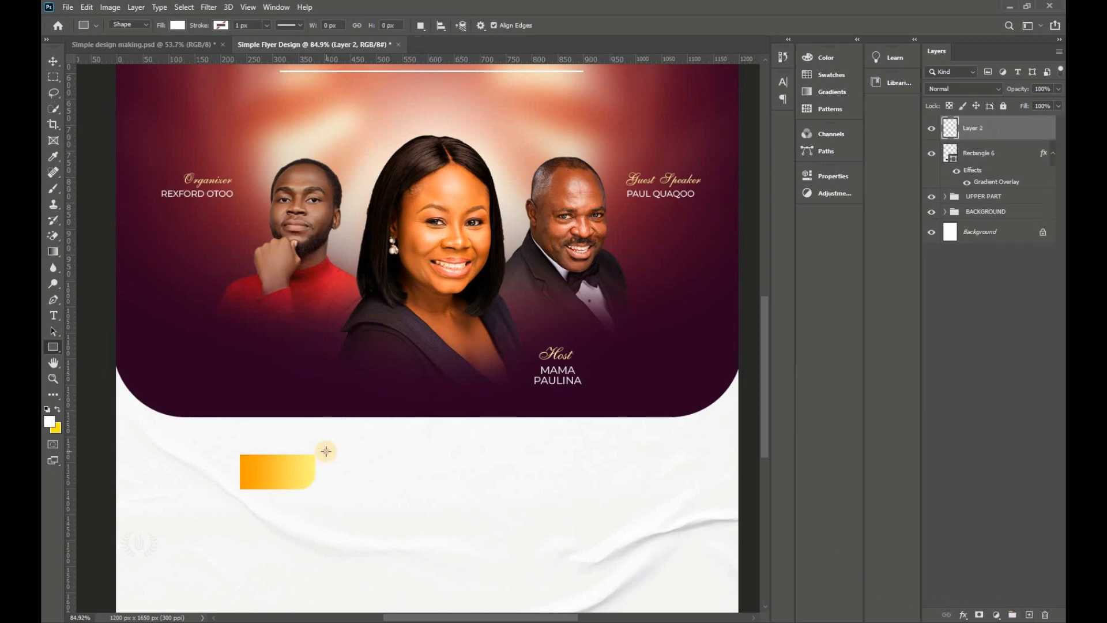
{"action": "left_click_drag", "start_coordinate": [325, 451], "coordinate": [467, 489]}
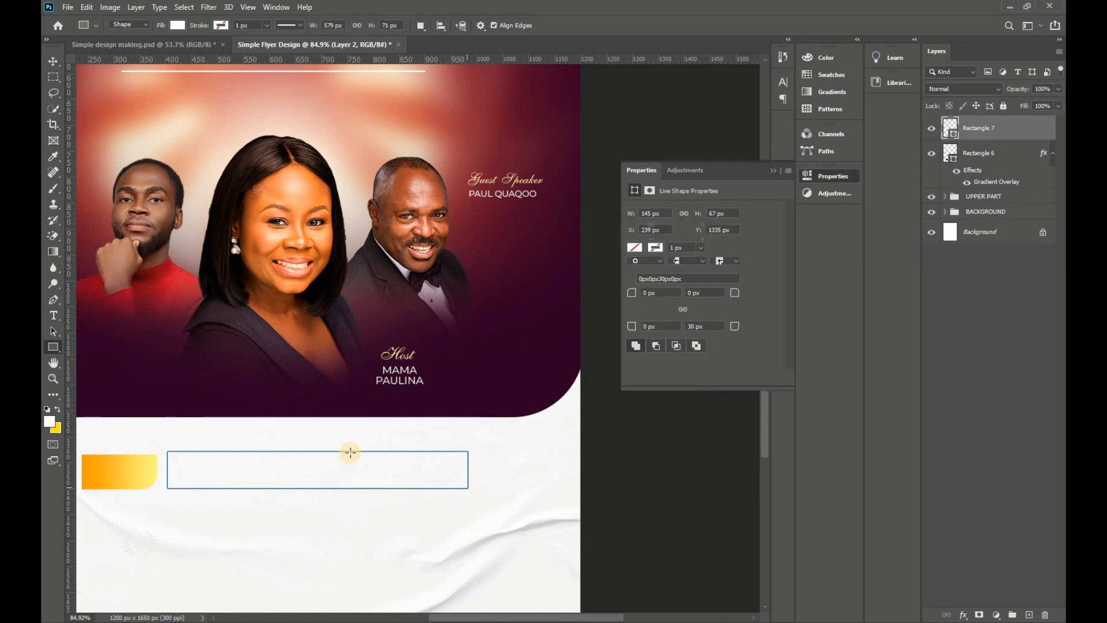
{"action": "left_click_drag", "start_coordinate": [951, 128], "coordinate": [950, 144]}
{"action": "double_click", "coordinate": [951, 135]}
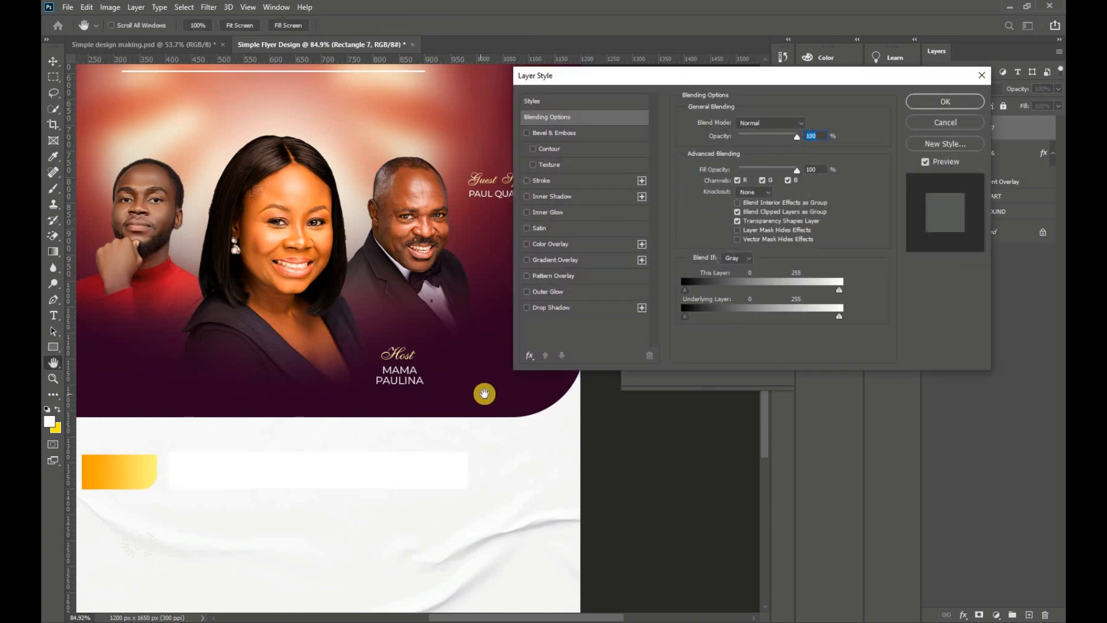
{"action": "left_click", "coordinate": [928, 125]}
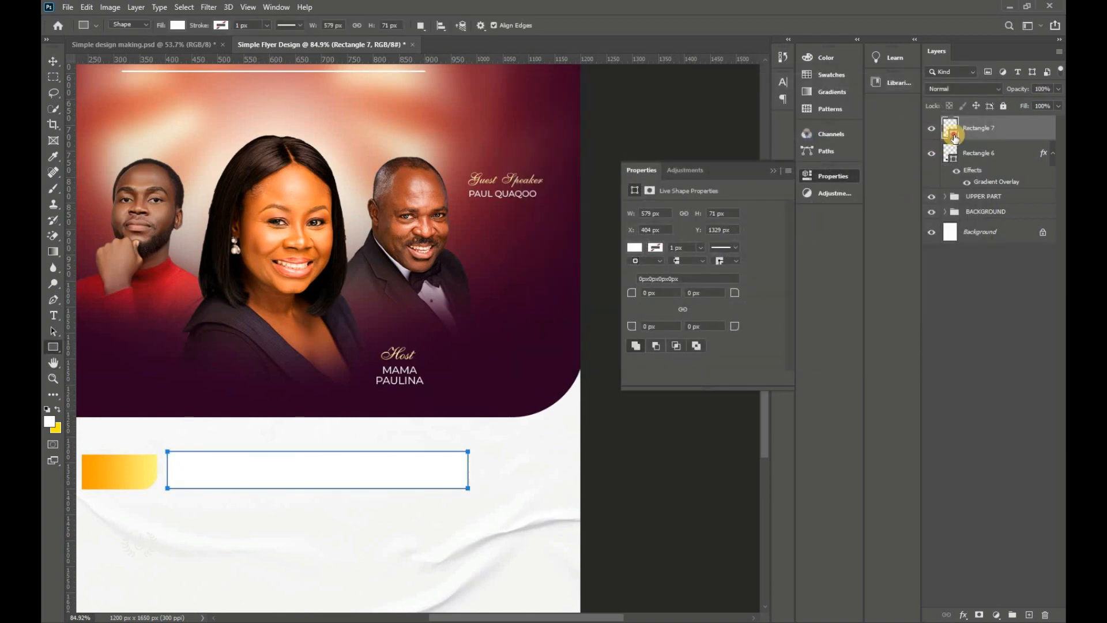
Step: Fill the long bar dark maroon sampled from the flyer and round its bottom-right corner 30 px
{"action": "double_click", "coordinate": [953, 135]}
{"action": "left_click", "coordinate": [554, 361]}
{"action": "left_click", "coordinate": [941, 50]}
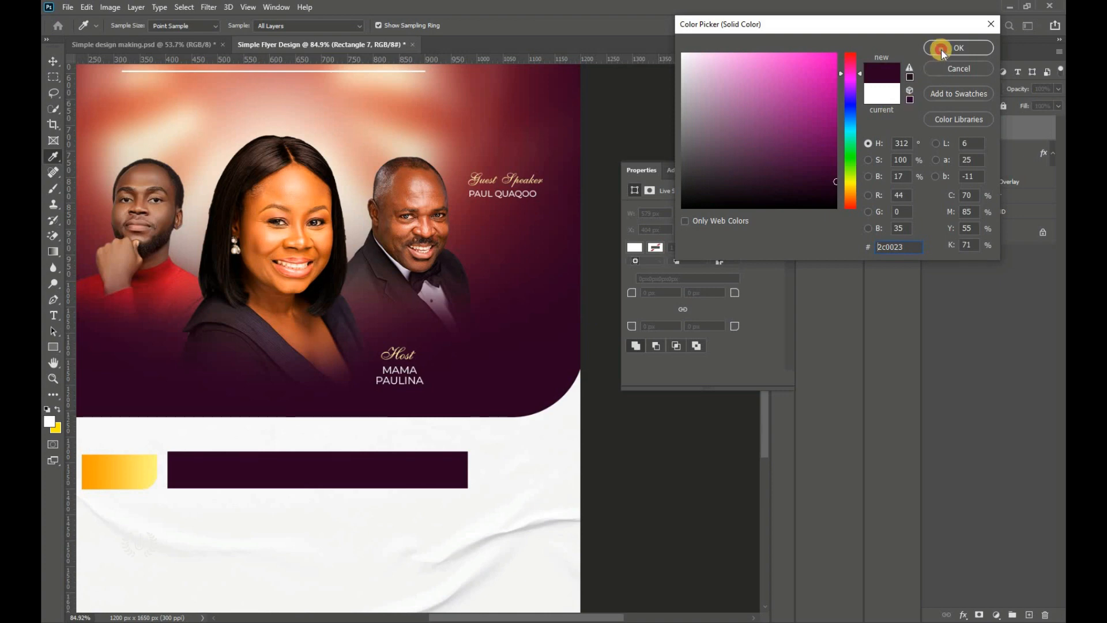
{"action": "left_click_drag", "start_coordinate": [718, 325], "coordinate": [676, 325]}
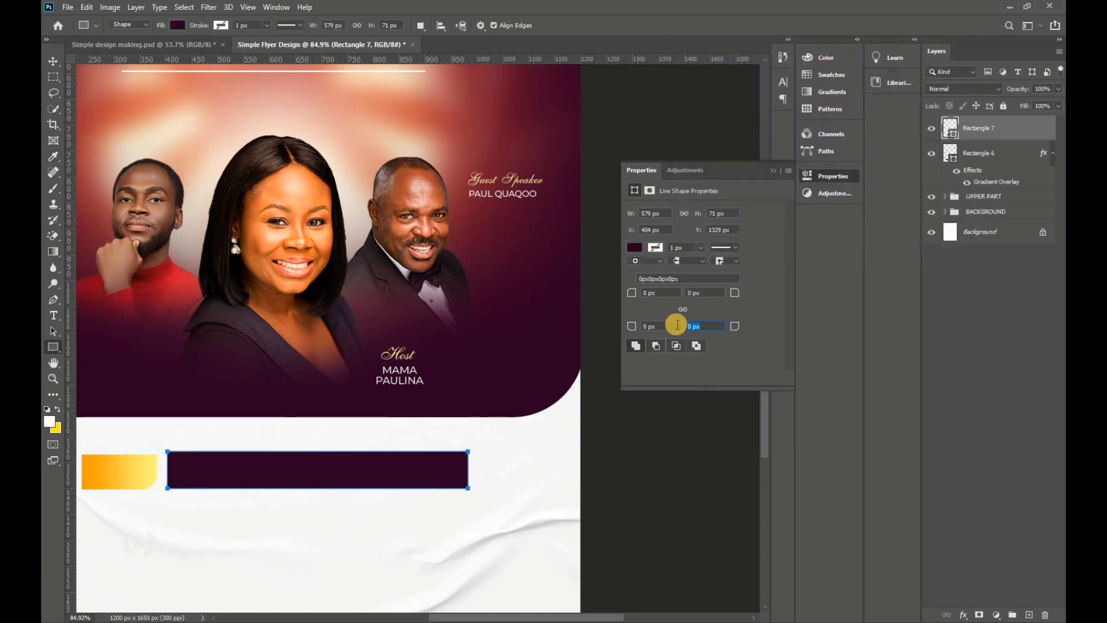
{"action": "key", "text": "Return"}
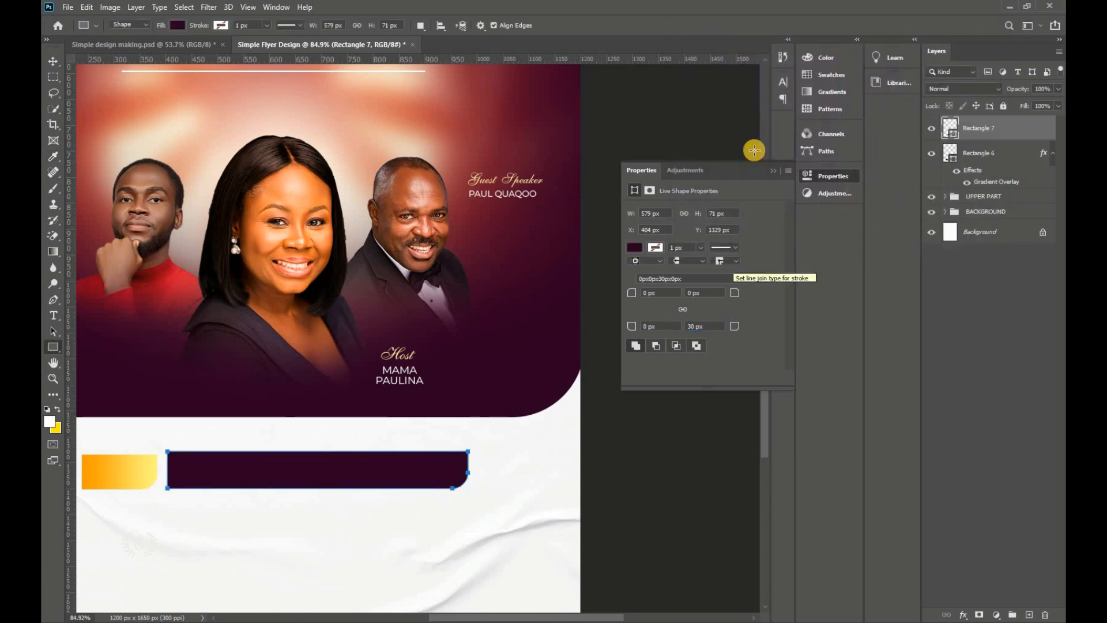
Step: Move the yellow tab and maroon bar together slightly left and down, then select only the bar
{"action": "left_click", "coordinate": [774, 171]}
{"action": "left_click", "coordinate": [53, 61]}
{"action": "left_click", "coordinate": [712, 329]}
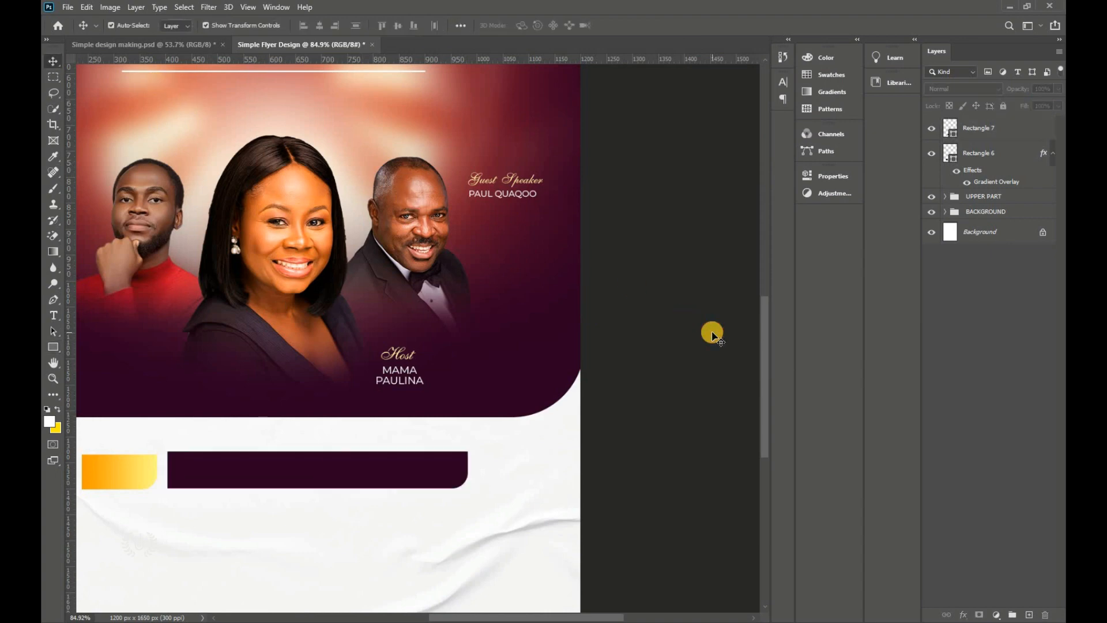
{"action": "key", "text": "ctrl+0"}
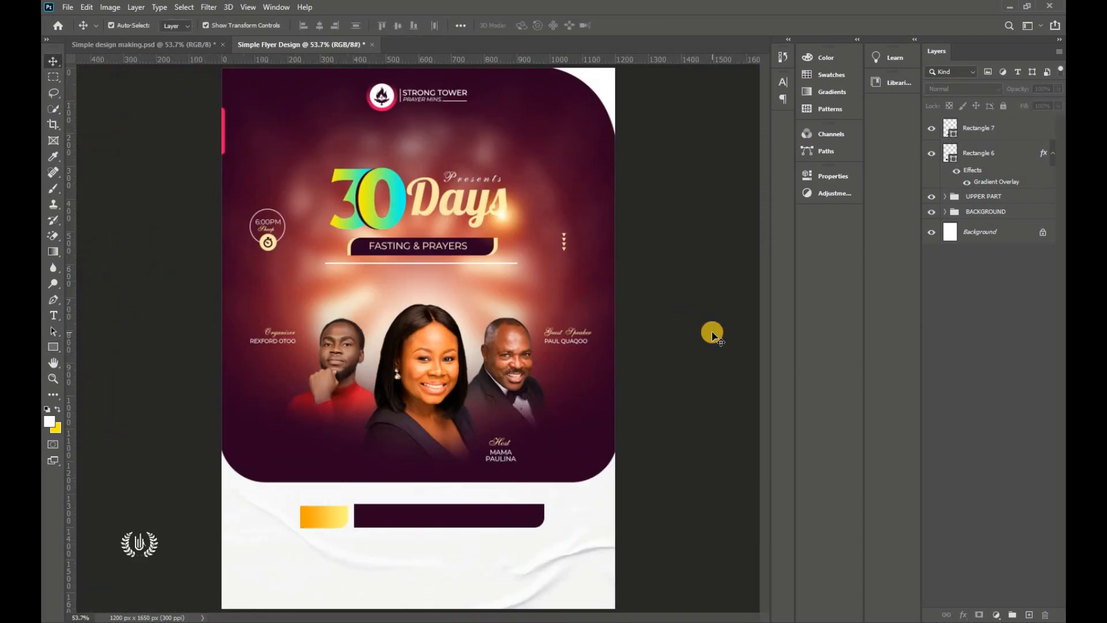
{"action": "left_click", "coordinate": [324, 521]}
{"action": "left_click", "coordinate": [405, 519], "text": "shift"}
{"action": "left_click_drag", "start_coordinate": [407, 520], "coordinate": [404, 520]}
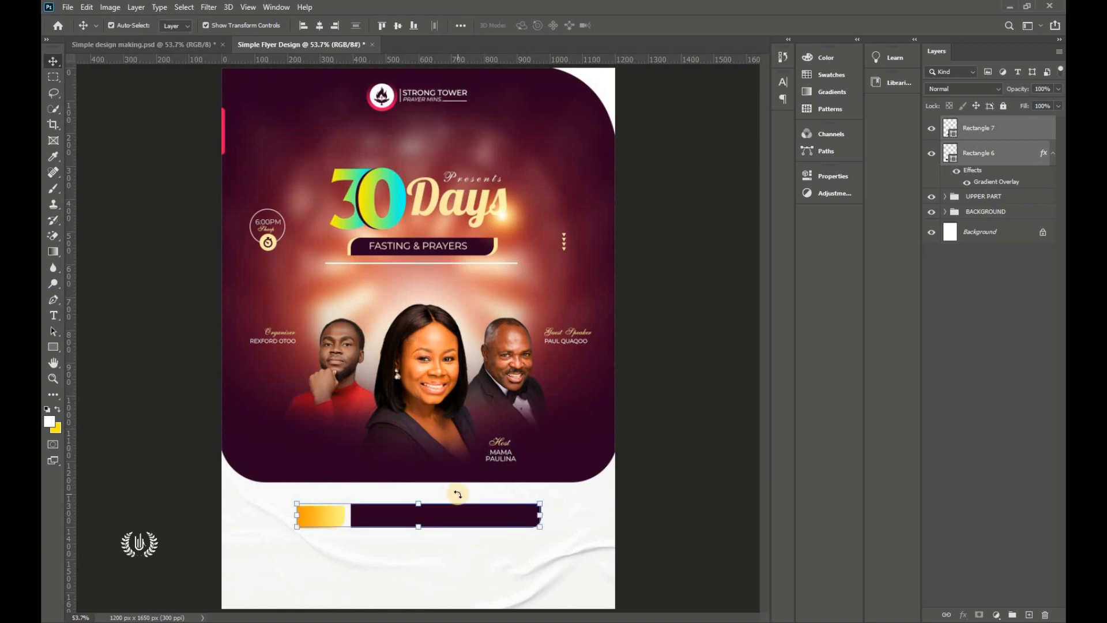
{"action": "key", "text": "Down"}
{"action": "key", "text": "Down"}
{"action": "key", "text": "Down"}
{"action": "key", "text": "Down"}
{"action": "key", "text": "Down"}
{"action": "key", "text": "Down"}
{"action": "key", "text": "Down"}
{"action": "key", "text": "Down"}
{"action": "key", "text": "Down"}
{"action": "key", "text": "Down"}
{"action": "key", "text": "Down"}
{"action": "key", "text": "Down"}
{"action": "key", "text": "Down"}
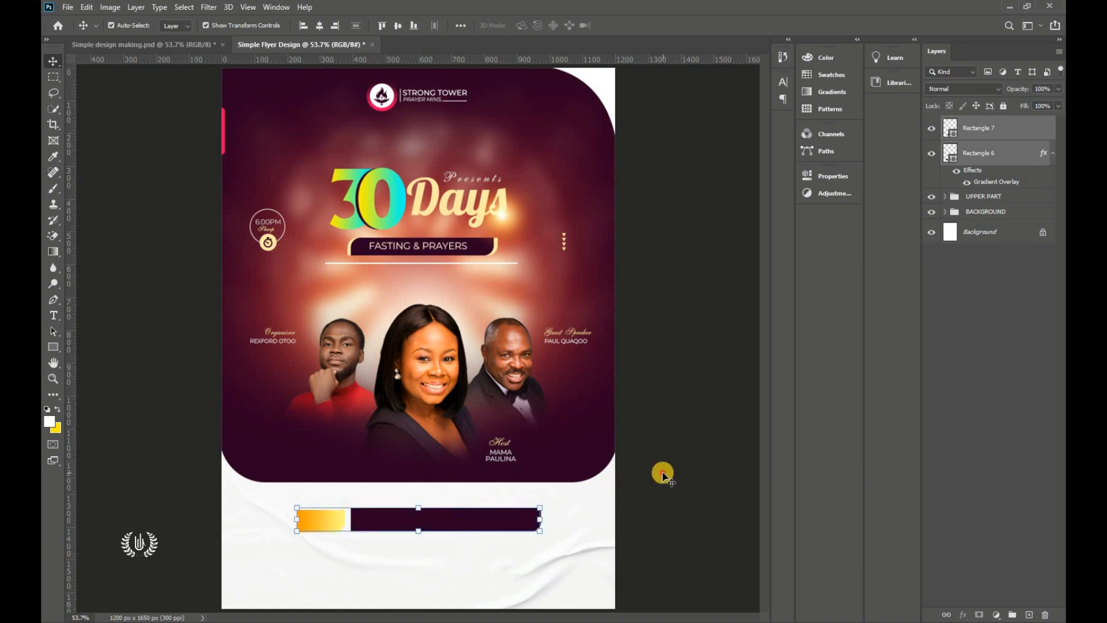
{"action": "left_click", "coordinate": [663, 474]}
{"action": "left_click", "coordinate": [1021, 130]}
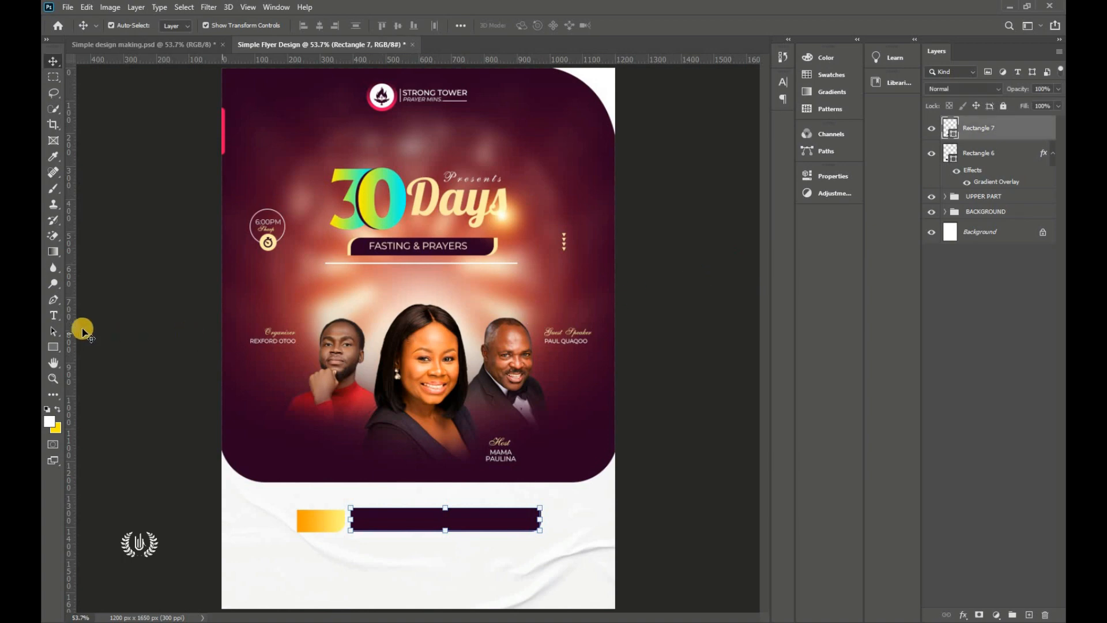
Step: Add a text layer on the yellow tab, coloured dark maroon sampled from the bar
{"action": "left_click", "coordinate": [54, 315]}
{"action": "left_click", "coordinate": [326, 442]}
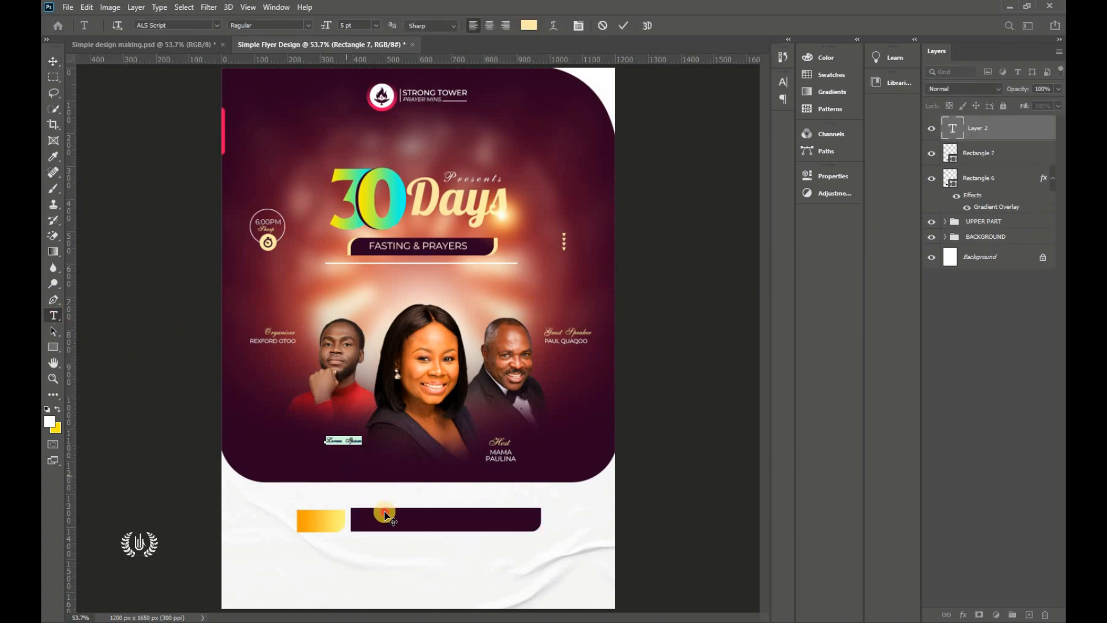
{"action": "left_click_drag", "start_coordinate": [385, 514], "coordinate": [430, 558]}
{"action": "left_click", "coordinate": [529, 25]}
{"action": "left_click", "coordinate": [687, 52]}
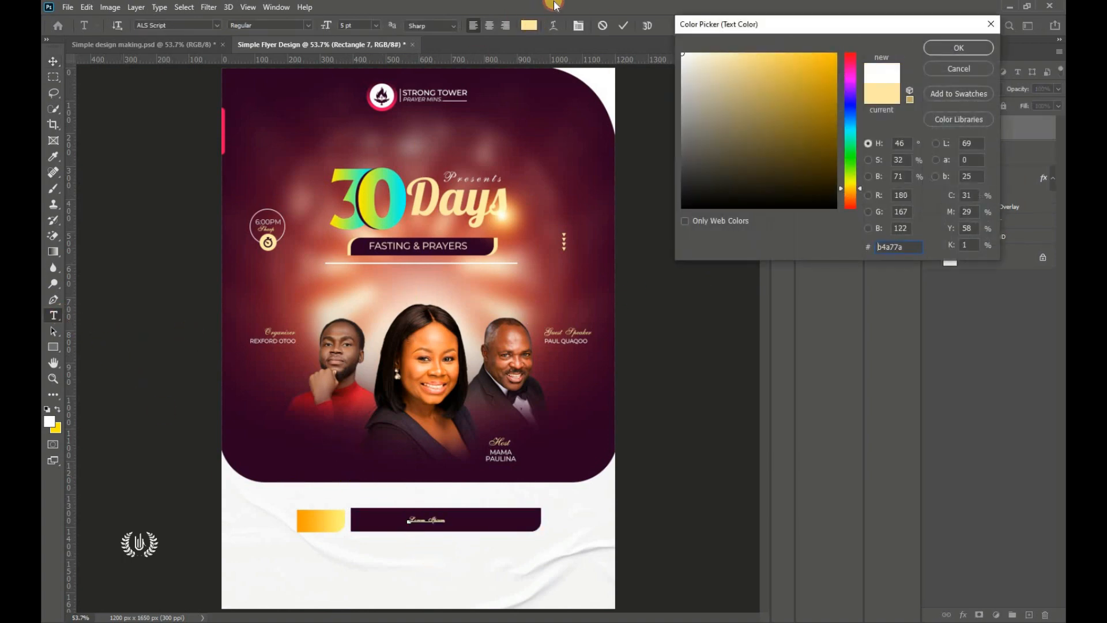
{"action": "left_click", "coordinate": [959, 45]}
{"action": "left_click_drag", "start_coordinate": [440, 576], "coordinate": [333, 556]}
{"action": "scroll", "coordinate": [333, 556], "scroll_direction": "up", "scroll_amount": 3}
{"action": "left_click", "coordinate": [527, 25]}
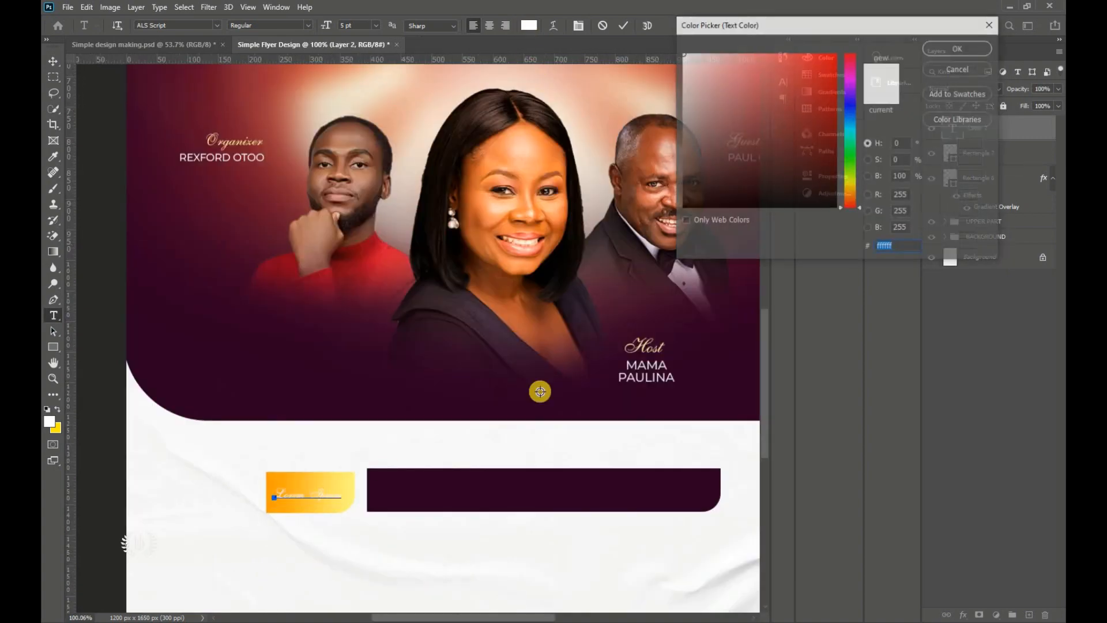
{"action": "left_click", "coordinate": [518, 490]}
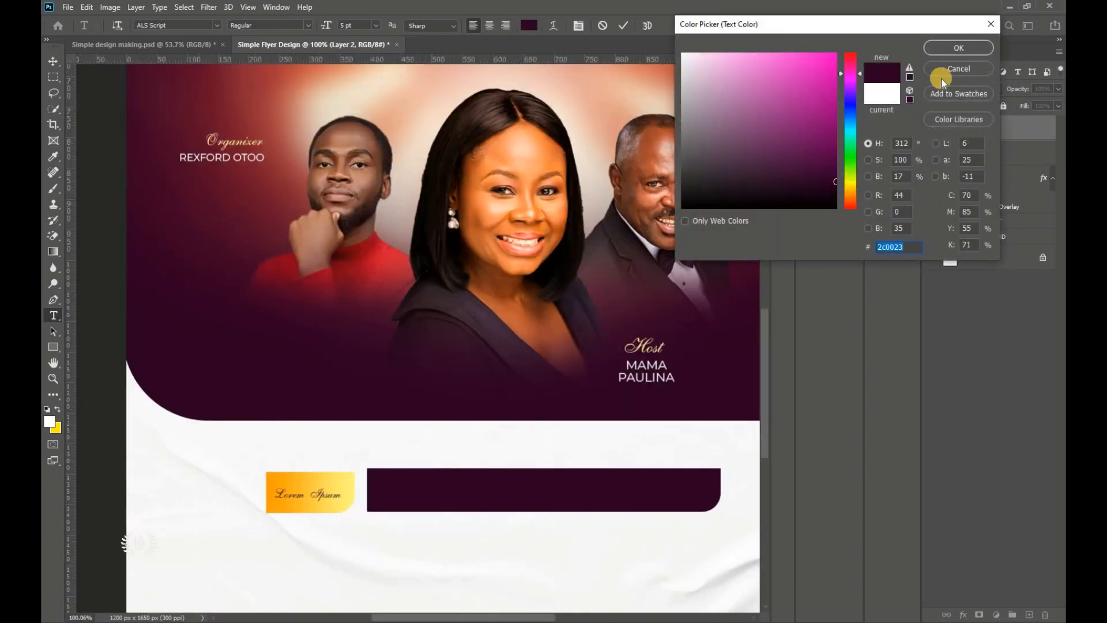
{"action": "left_click", "coordinate": [959, 48]}
Step: Make the text read THEME: in Montserrat Medium at 6 pt and commit it
{"action": "left_click", "coordinate": [217, 25]}
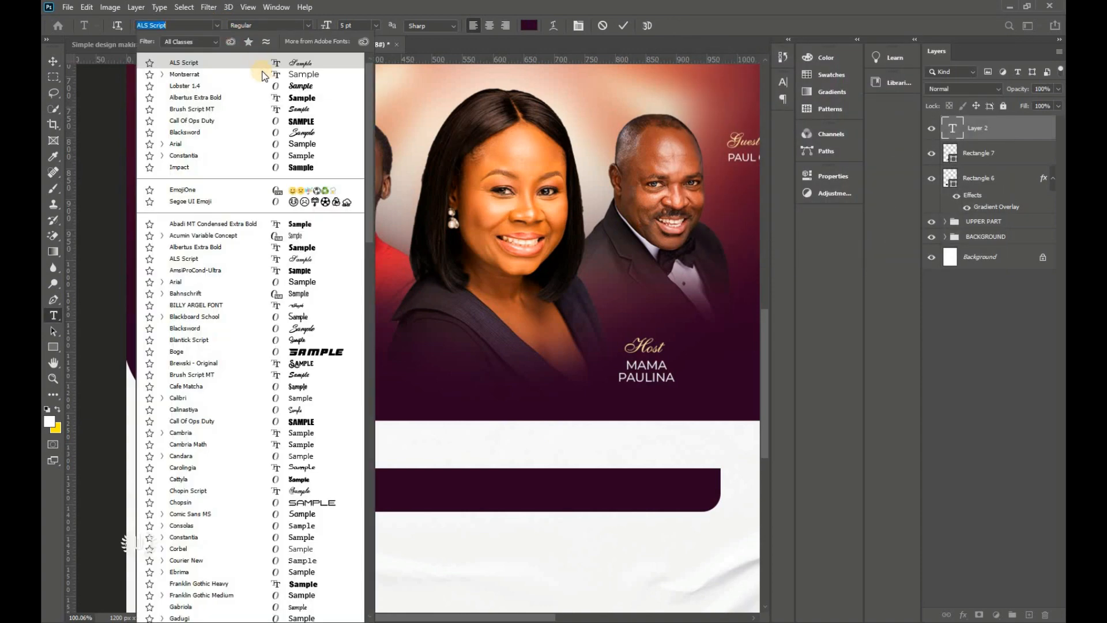
{"action": "left_click", "coordinate": [262, 75]}
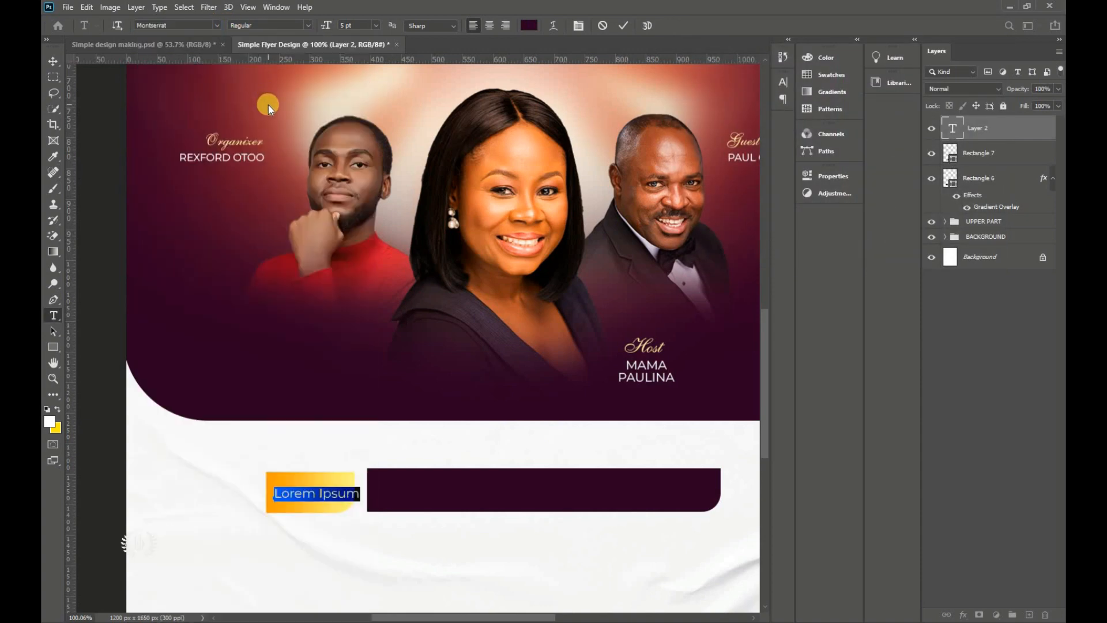
{"action": "key", "text": "BackSpace"}
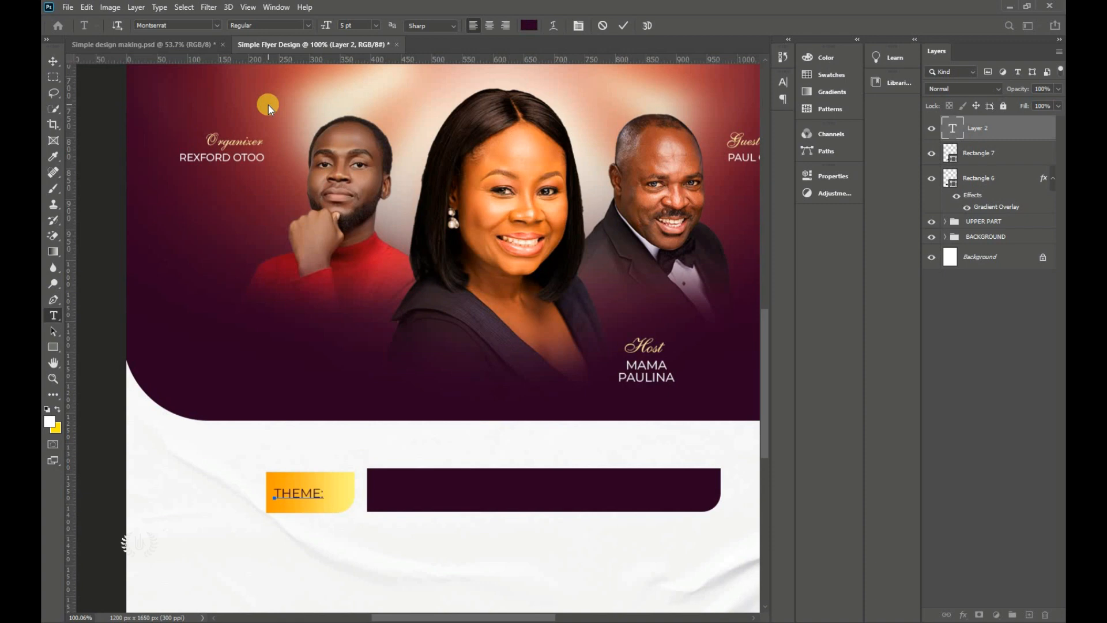
{"action": "key", "text": "ctrl+a"}
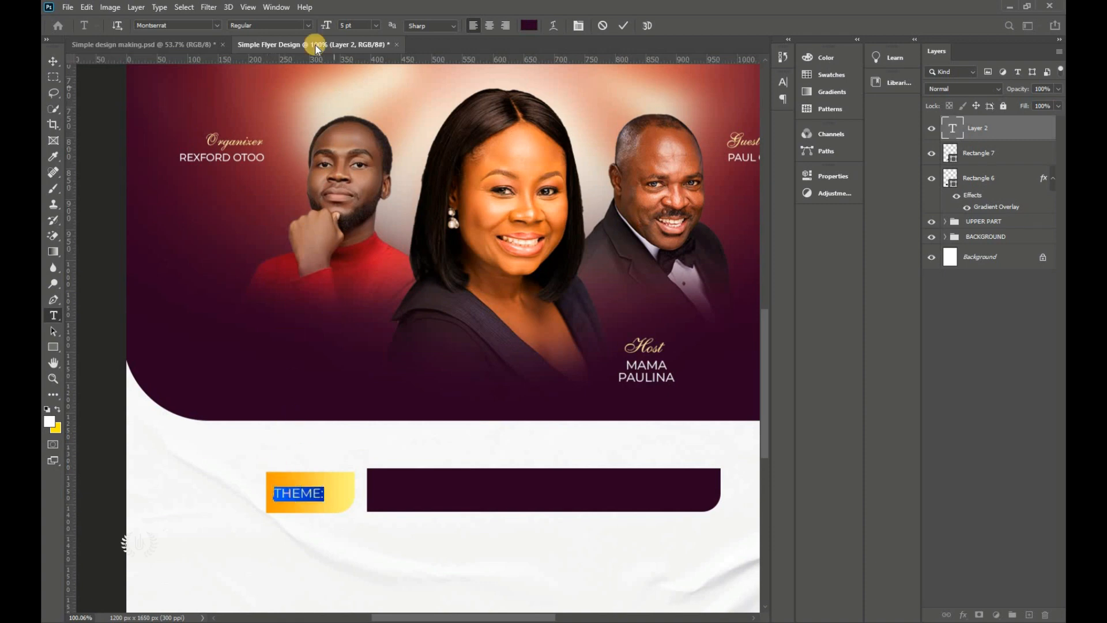
{"action": "left_click", "coordinate": [310, 24]}
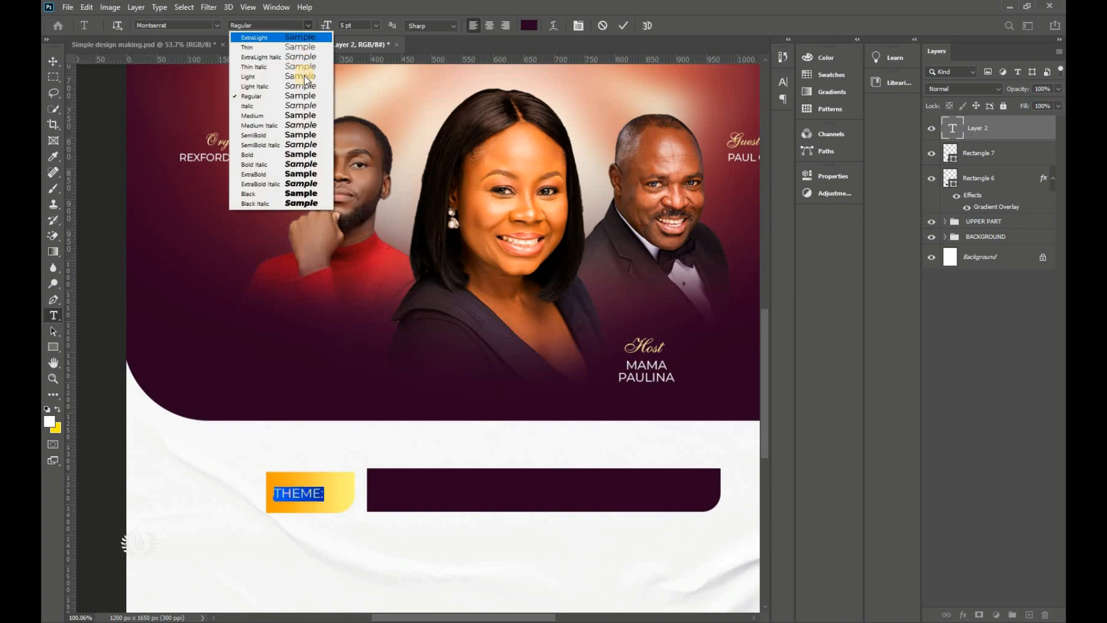
{"action": "left_click", "coordinate": [303, 118]}
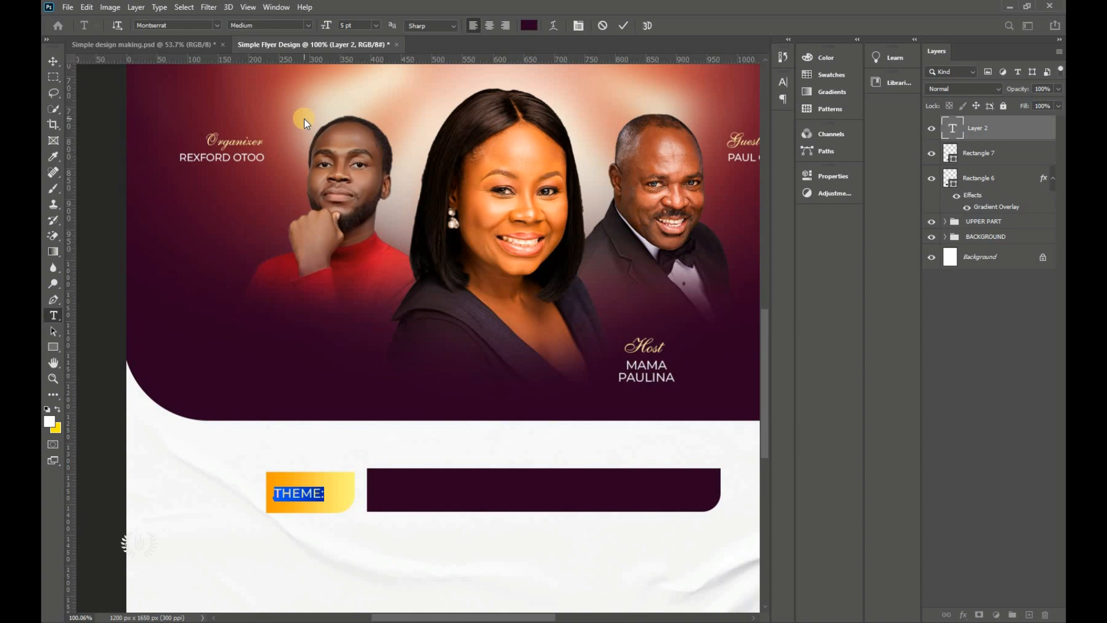
{"action": "left_click", "coordinate": [355, 24]}
{"action": "left_click_drag", "start_coordinate": [321, 27], "coordinate": [324, 26]}
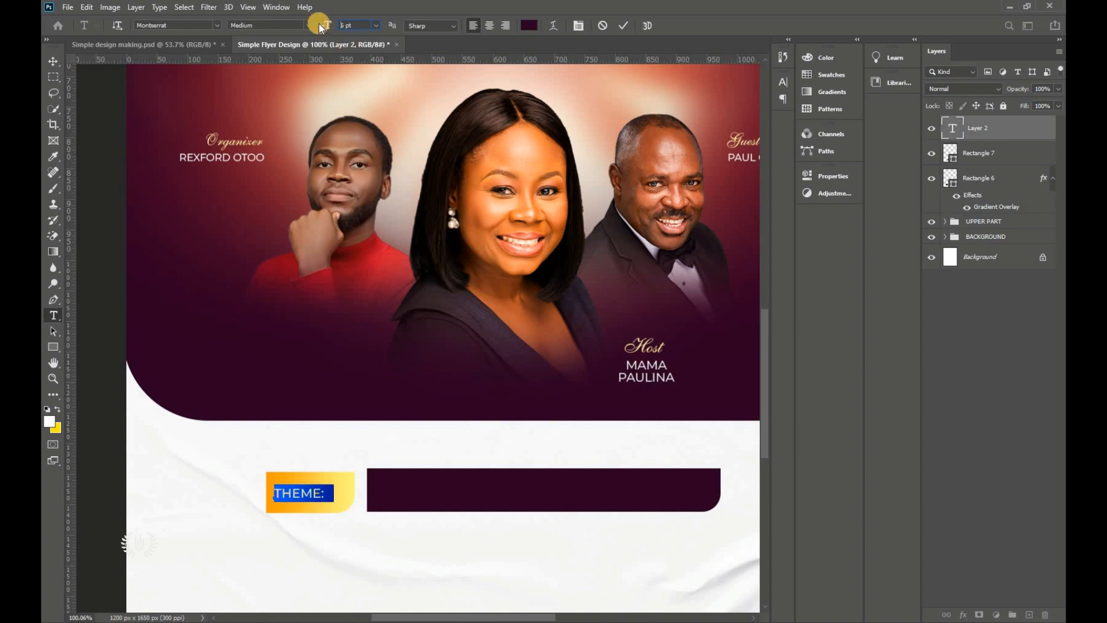
{"action": "left_click", "coordinate": [625, 25]}
{"action": "left_click", "coordinate": [53, 61]}
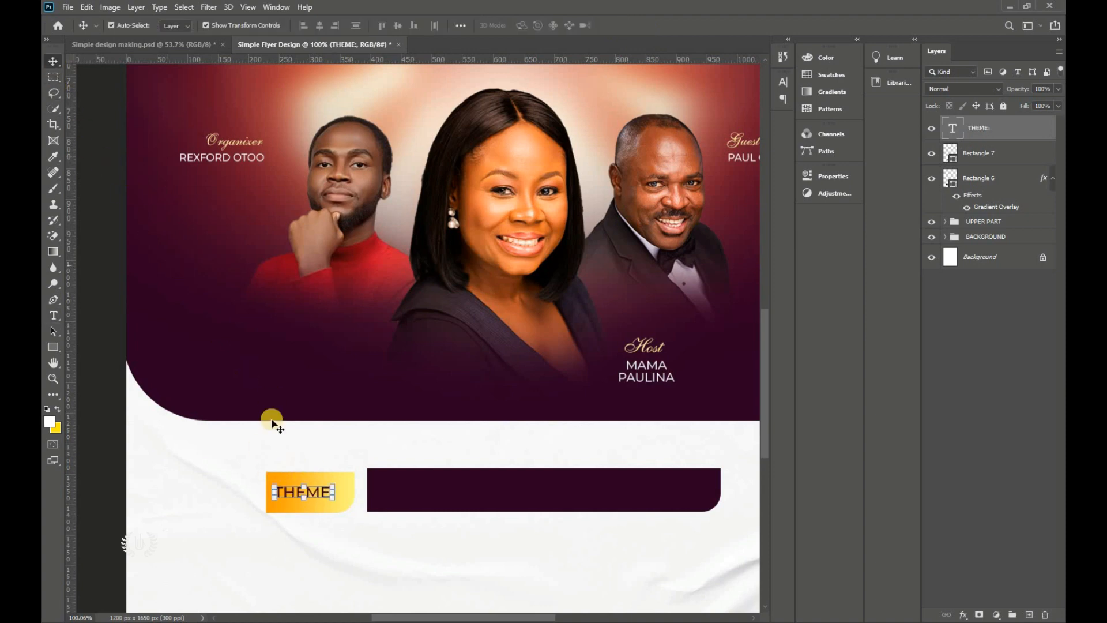
Step: Centre THEME: on the yellow tab and scale it up to about 108%
{"action": "left_click", "coordinate": [353, 500], "text": "shift"}
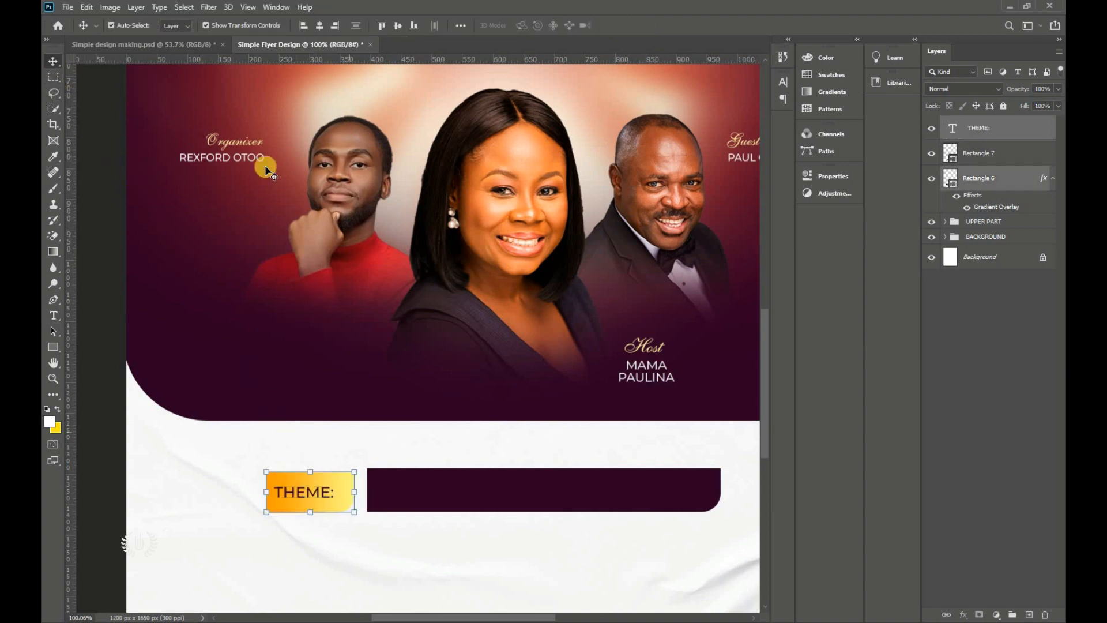
{"action": "left_click", "coordinate": [320, 26]}
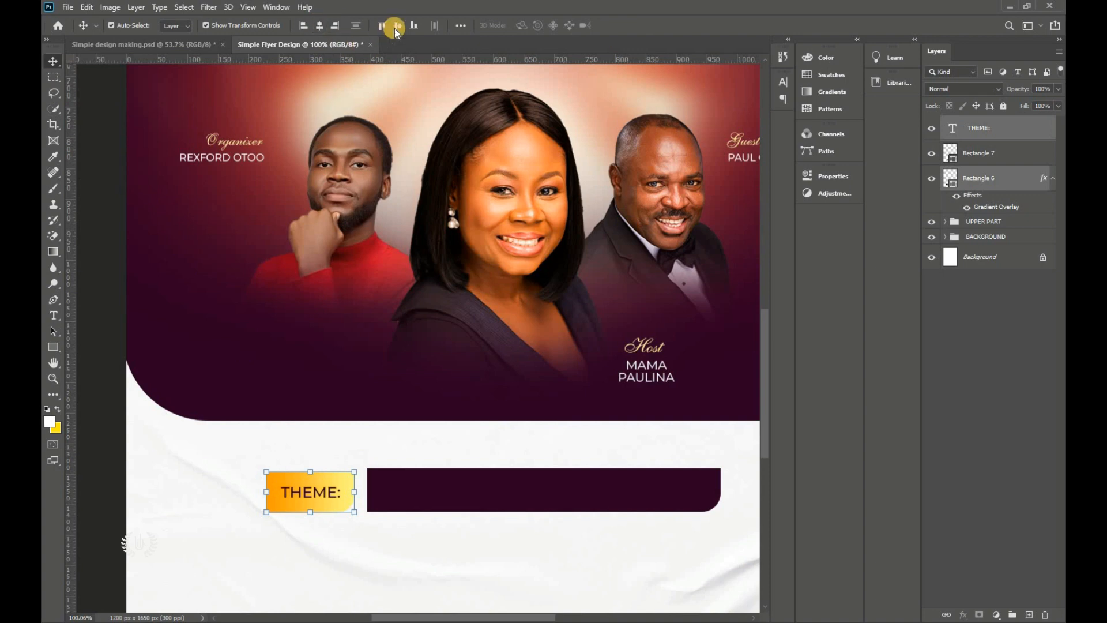
{"action": "left_click", "coordinate": [108, 314]}
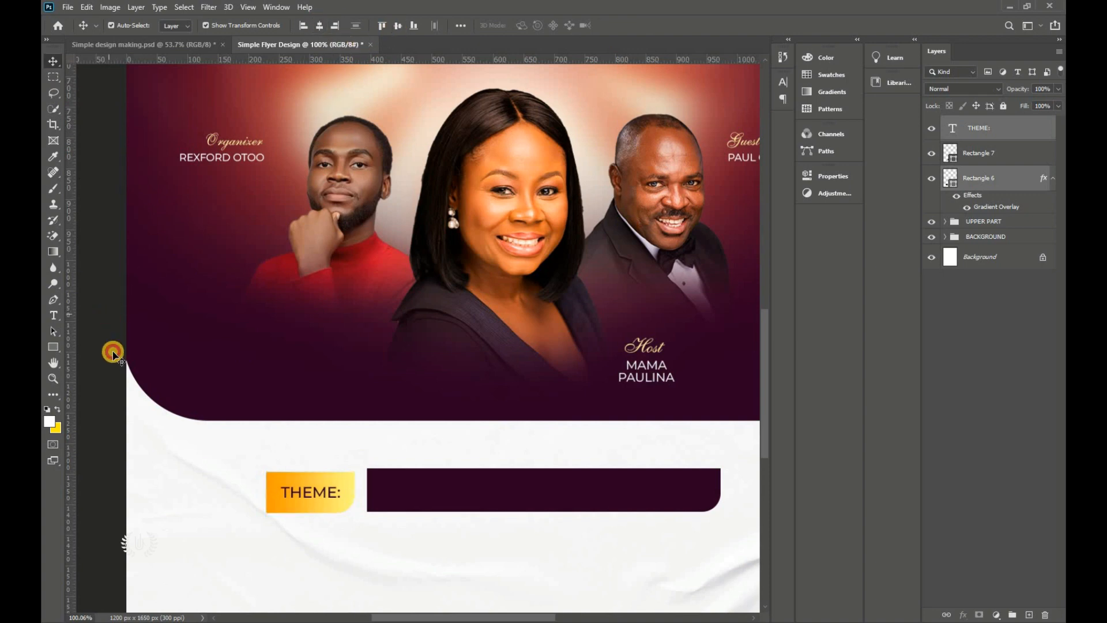
{"action": "left_click", "coordinate": [309, 496]}
{"action": "key", "text": "ctrl+t"}
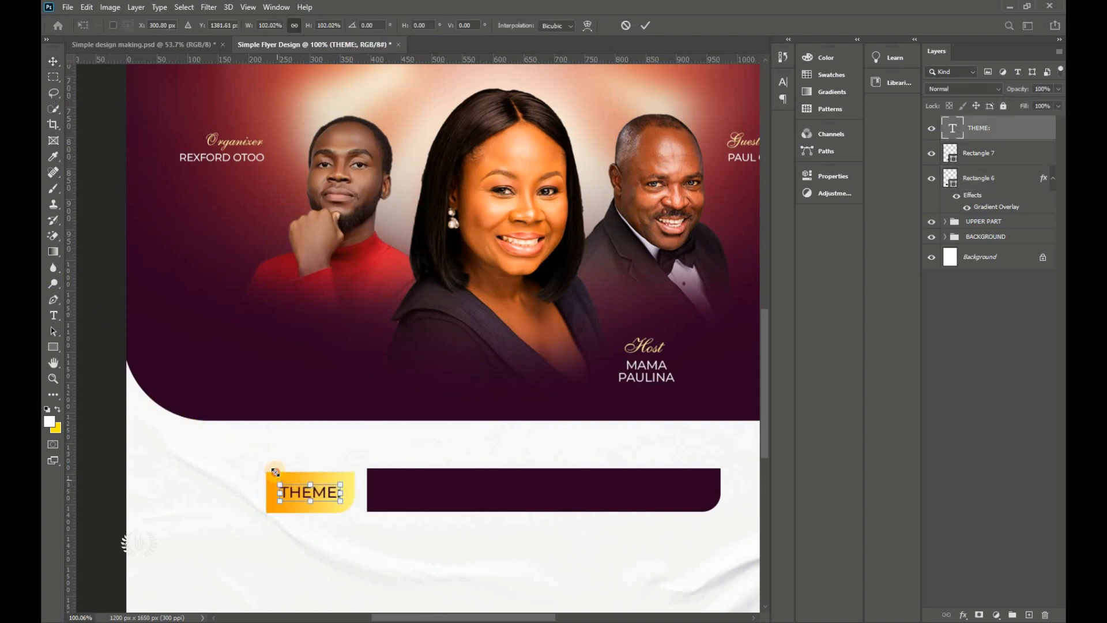
{"action": "left_click_drag", "start_coordinate": [314, 484], "coordinate": [310, 478]}
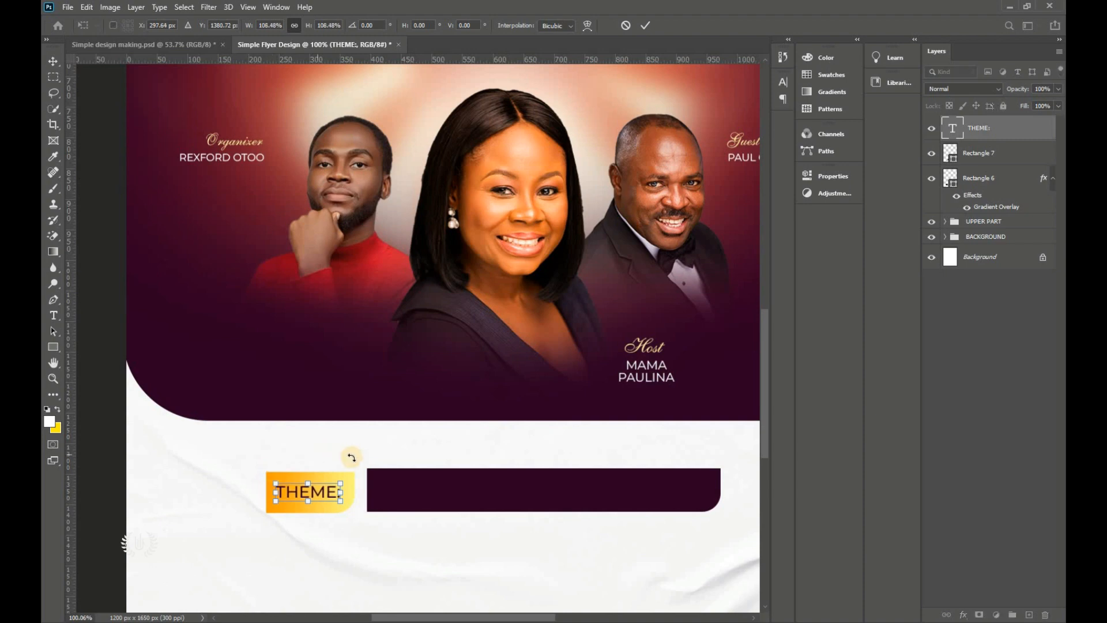
{"action": "left_click", "coordinate": [649, 23]}
Step: Re-centre the enlarged label on the tab and drag a copy onto the maroon bar
{"action": "left_click", "coordinate": [992, 153], "text": "ctrl"}
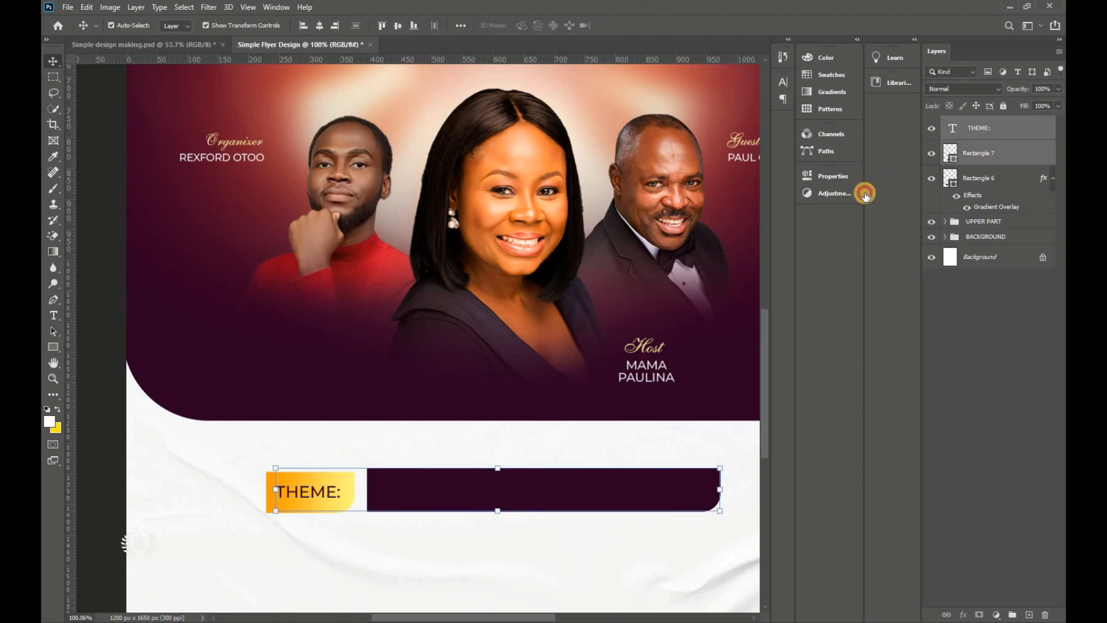
{"action": "left_click", "coordinate": [992, 178]}
{"action": "left_click", "coordinate": [992, 128], "text": "ctrl"}
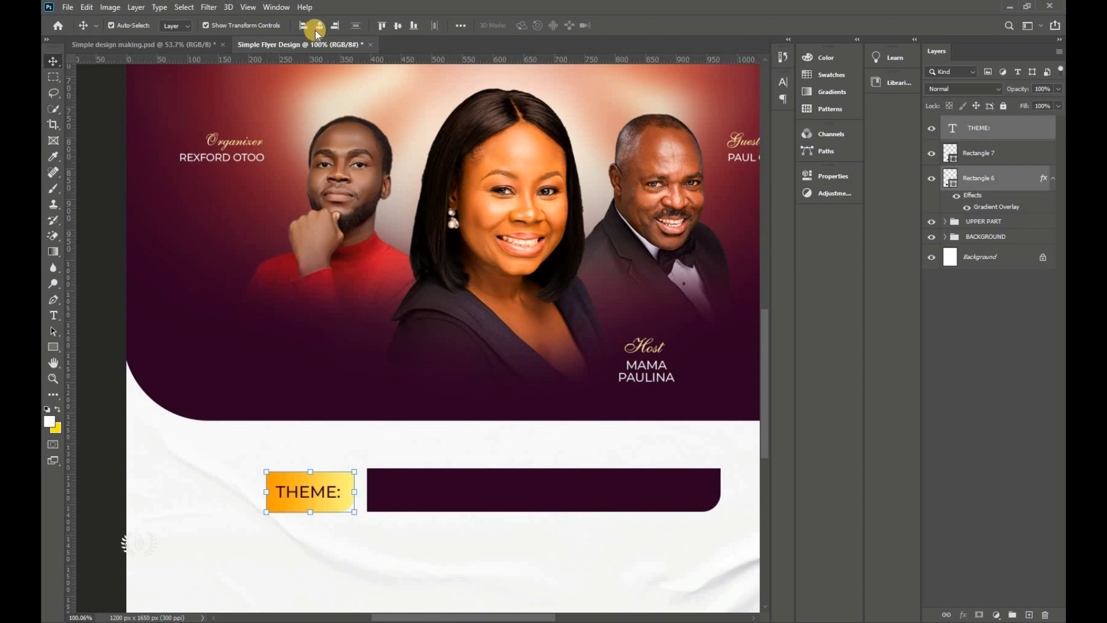
{"action": "left_click", "coordinate": [101, 309]}
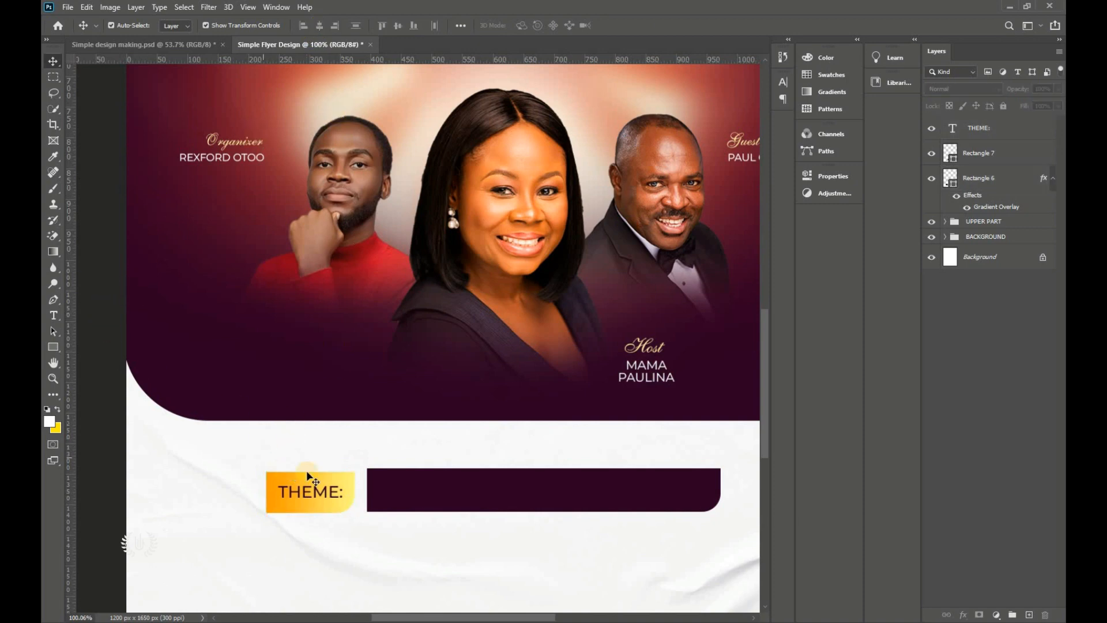
{"action": "left_click_drag", "start_coordinate": [323, 493], "coordinate": [510, 499]}
Step: Make the copied label white and begin retyping it with the theme text 'FOR'
{"action": "double_click", "coordinate": [504, 492]}
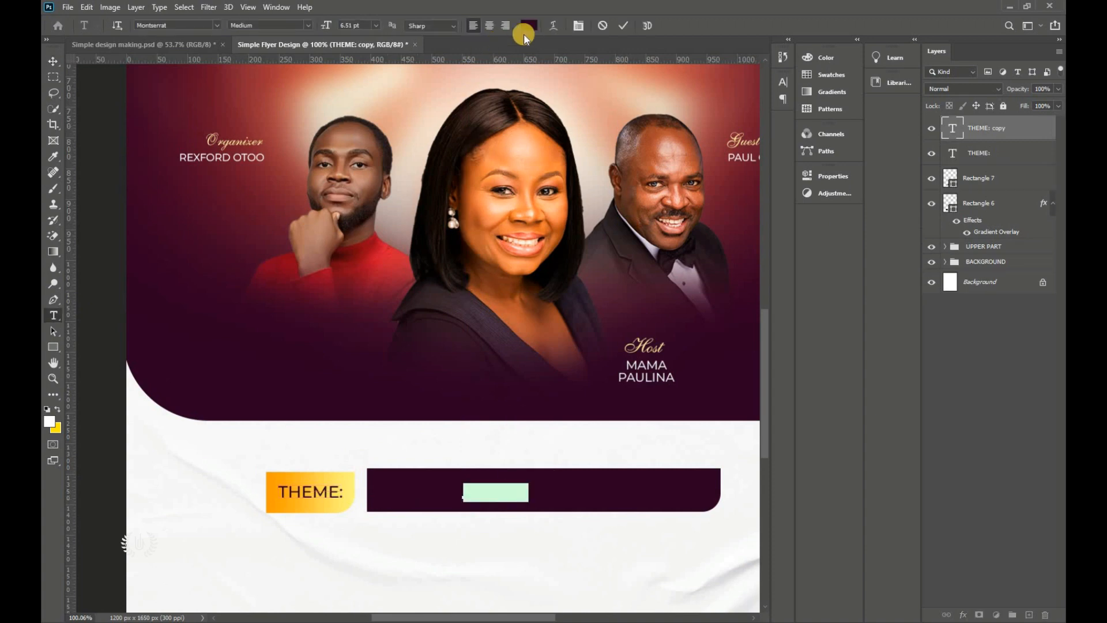
{"action": "left_click", "coordinate": [529, 25]}
{"action": "left_click_drag", "start_coordinate": [686, 58], "coordinate": [691, 18]}
{"action": "key", "text": "Return"}
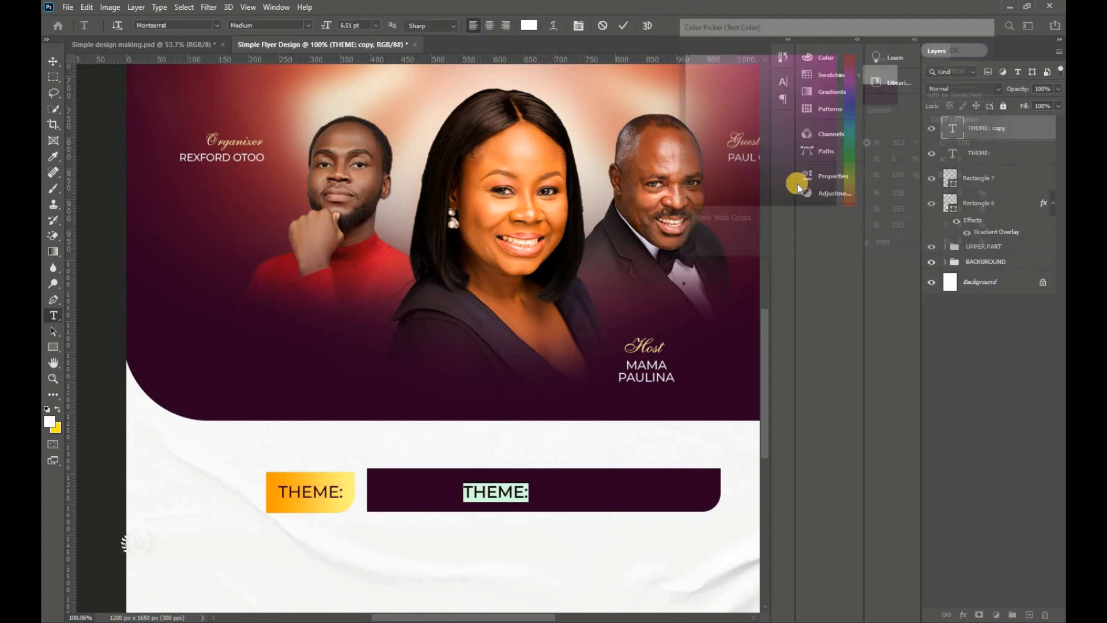
{"action": "type", "text": "FOR"}
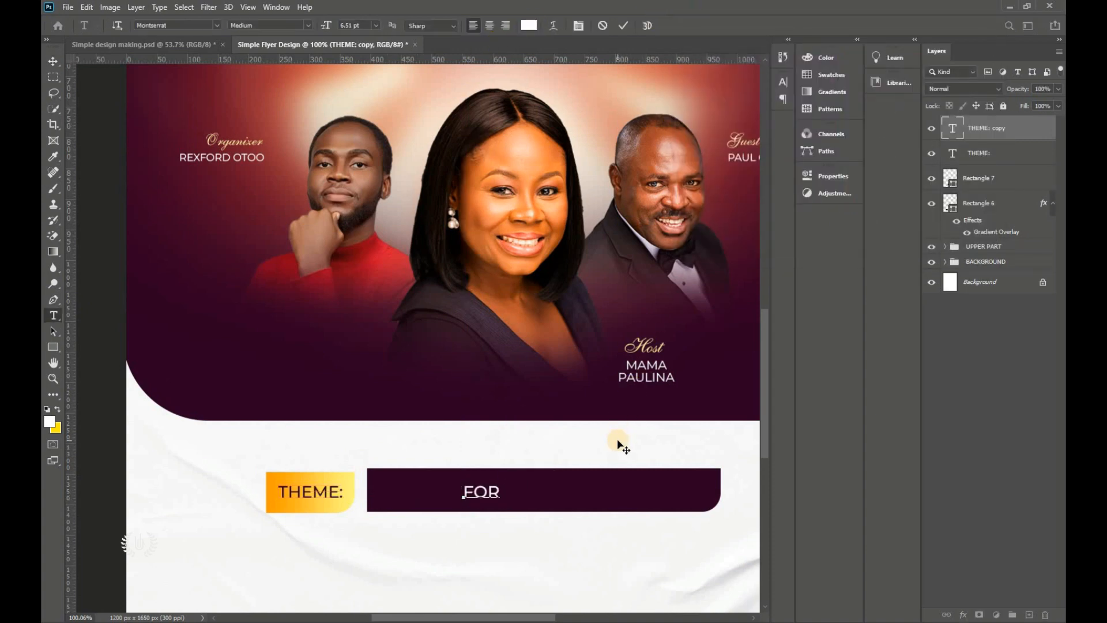
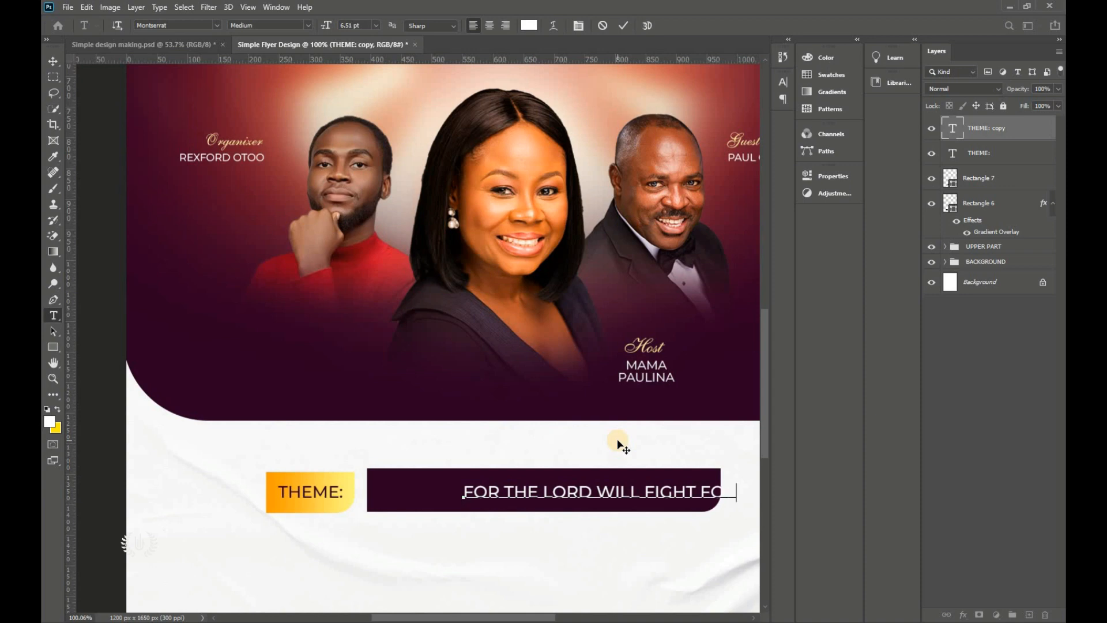
Step: Shrink the theme sentence to 4 pt and complete it as 'FOR THE LORD WILL FIGHT FOR YOU.HOLD YOUR PEACE'
{"action": "key", "text": "ctrl+a"}
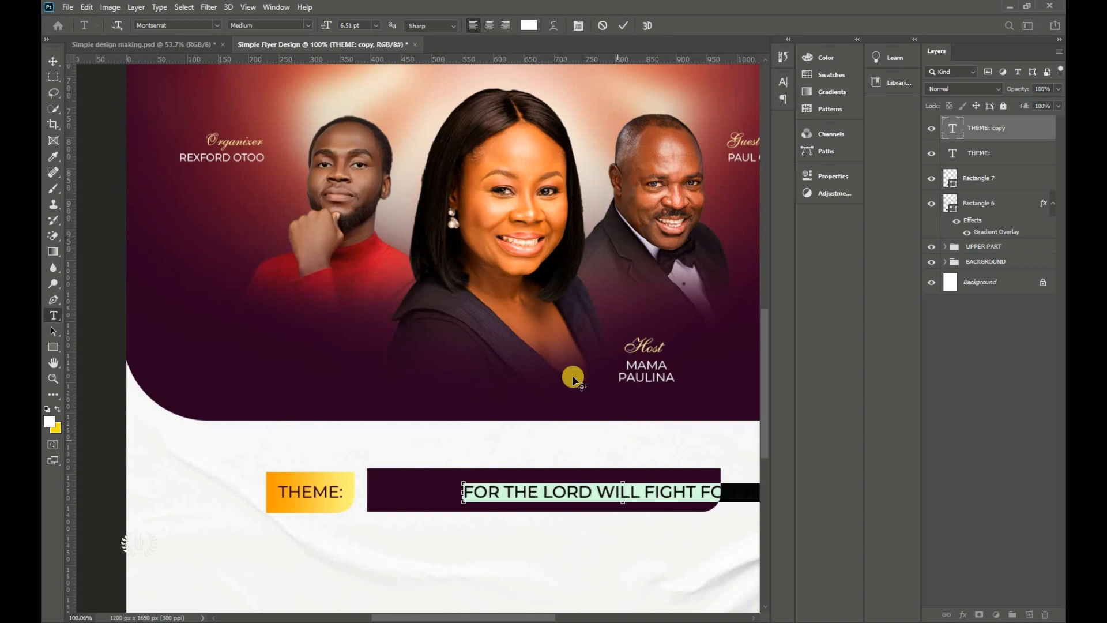
{"action": "left_click", "coordinate": [337, 24]}
{"action": "type", "text": "4"}
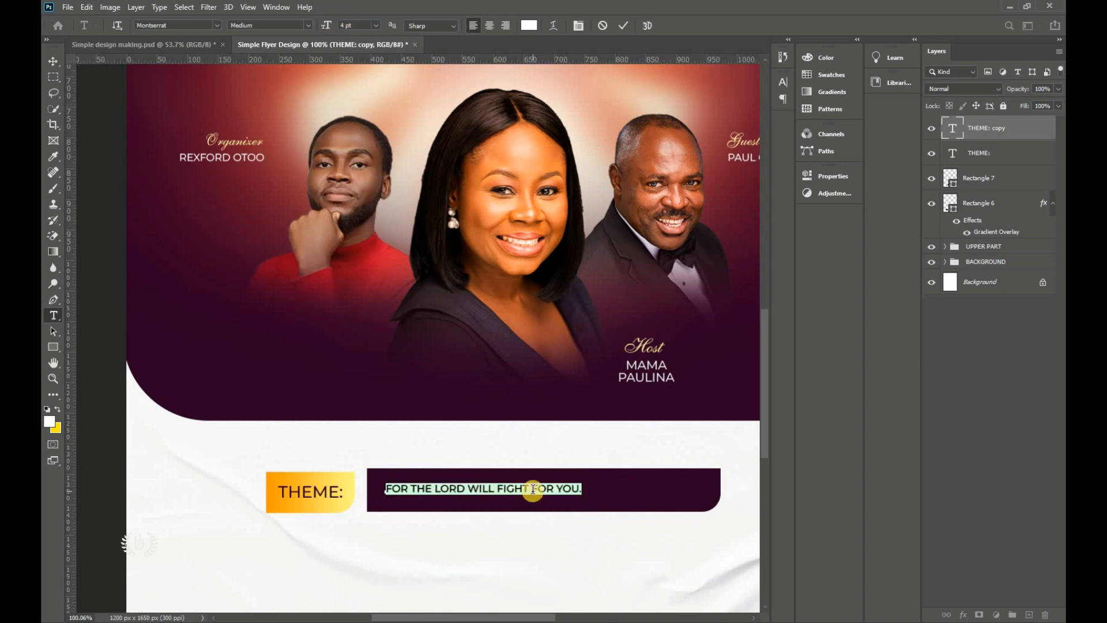
{"action": "left_click", "coordinate": [532, 490]}
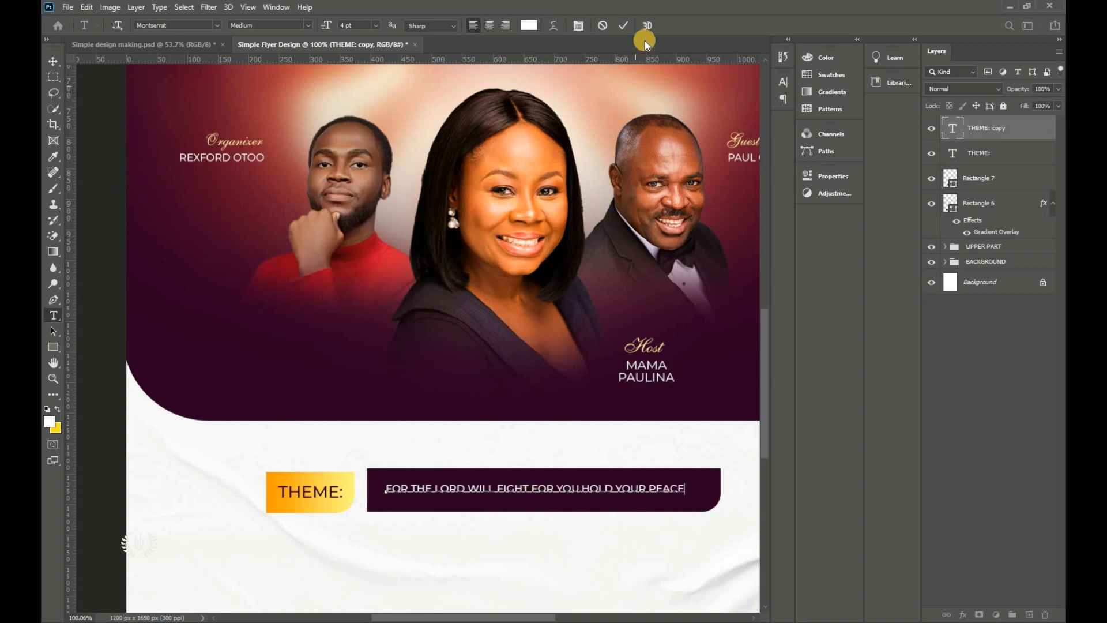
{"action": "left_click", "coordinate": [624, 25]}
{"action": "key", "text": "v"}
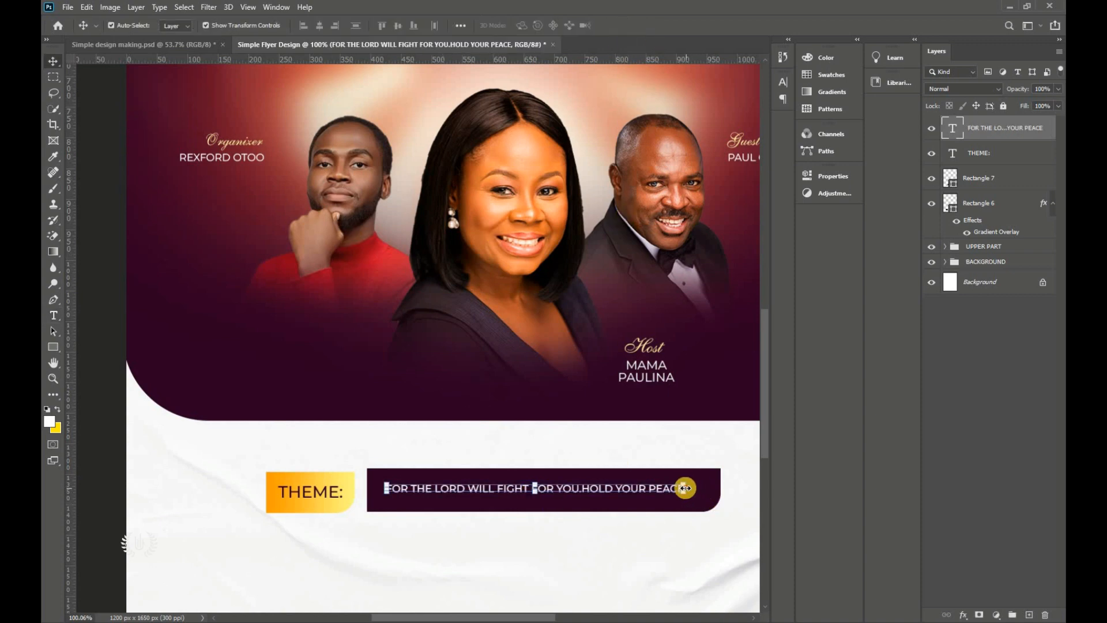
Step: Scale the theme line up to about 110% and nudge it into place in its bar
{"action": "left_click_drag", "start_coordinate": [685, 488], "coordinate": [713, 488]}
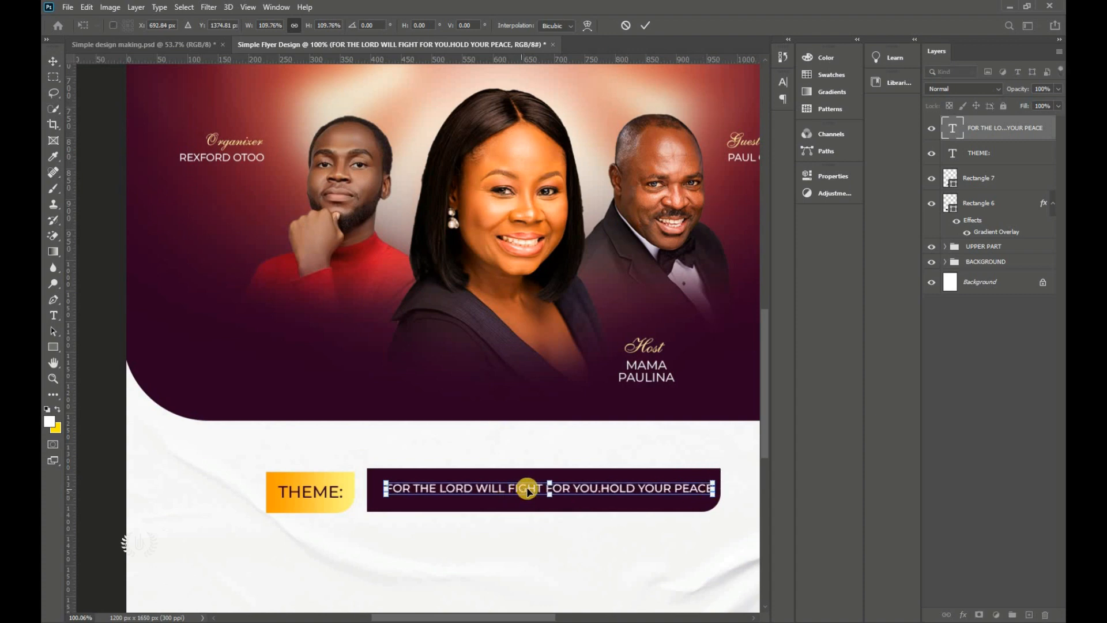
{"action": "left_click_drag", "start_coordinate": [523, 489], "coordinate": [522, 490]}
{"action": "key", "text": "Down"}
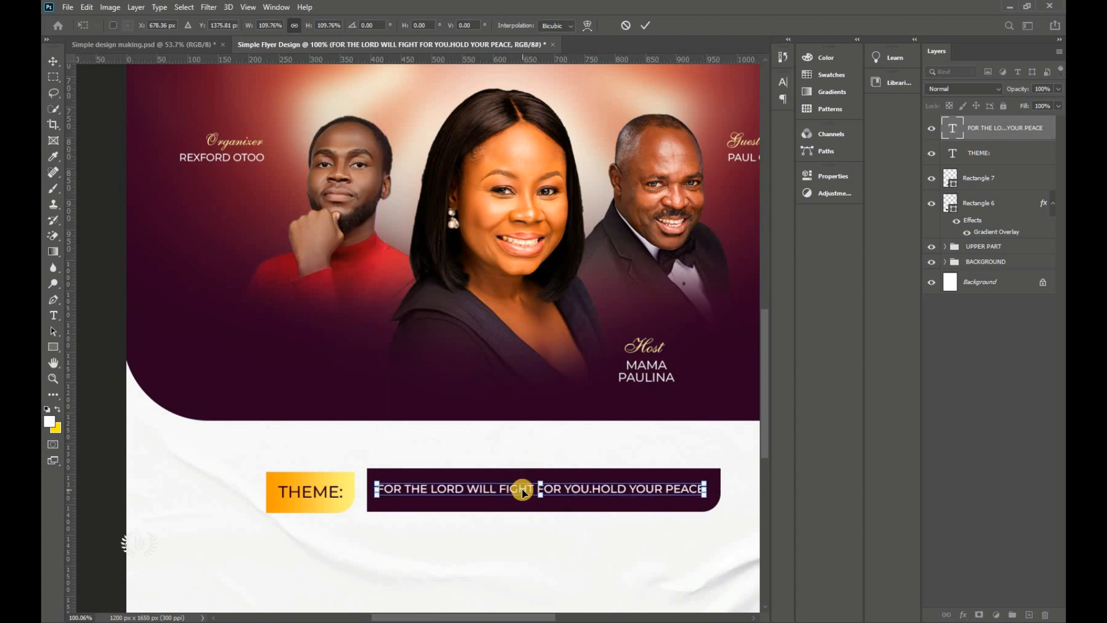
{"action": "left_click", "coordinate": [638, 25]}
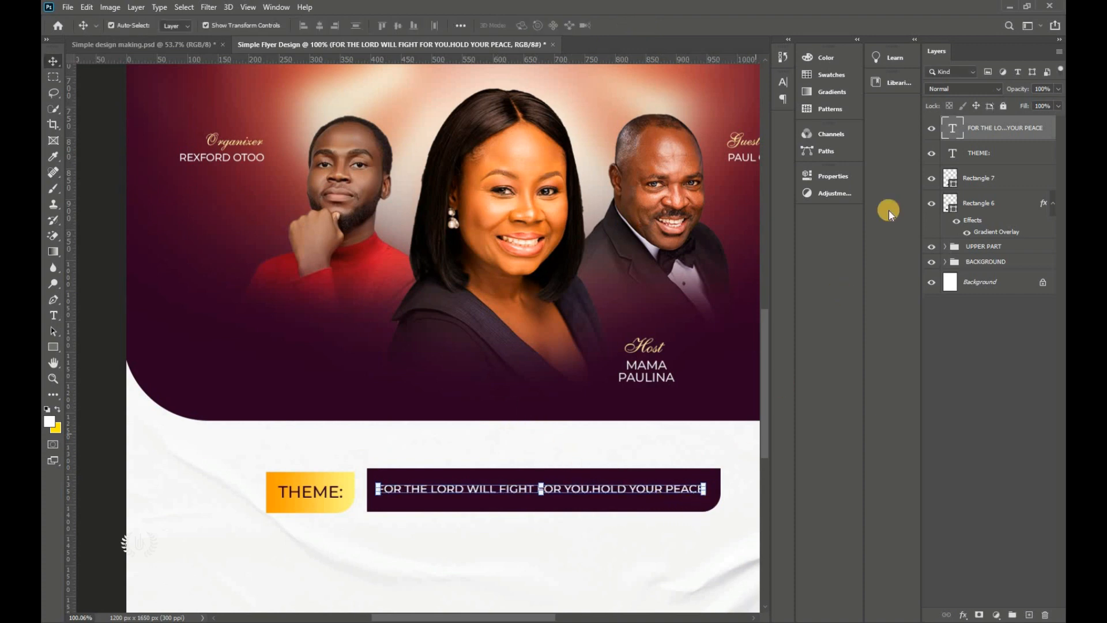
Step: Centre the theme sentence horizontally and vertically in its dark box
{"action": "left_click", "coordinate": [1003, 184]}
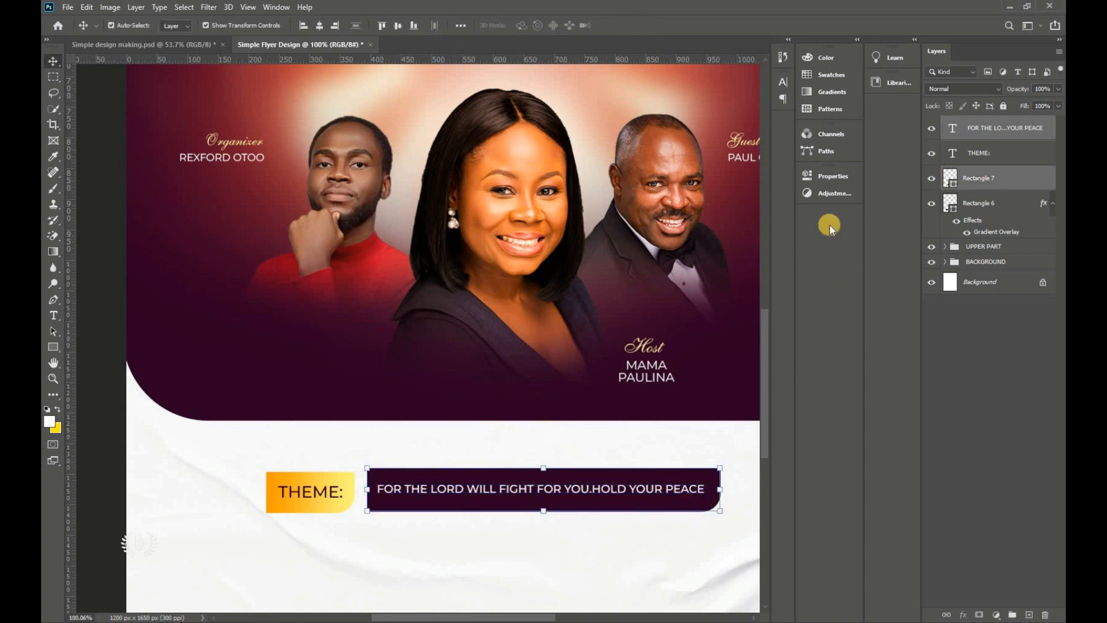
{"action": "left_click", "coordinate": [324, 25]}
{"action": "left_click", "coordinate": [400, 26]}
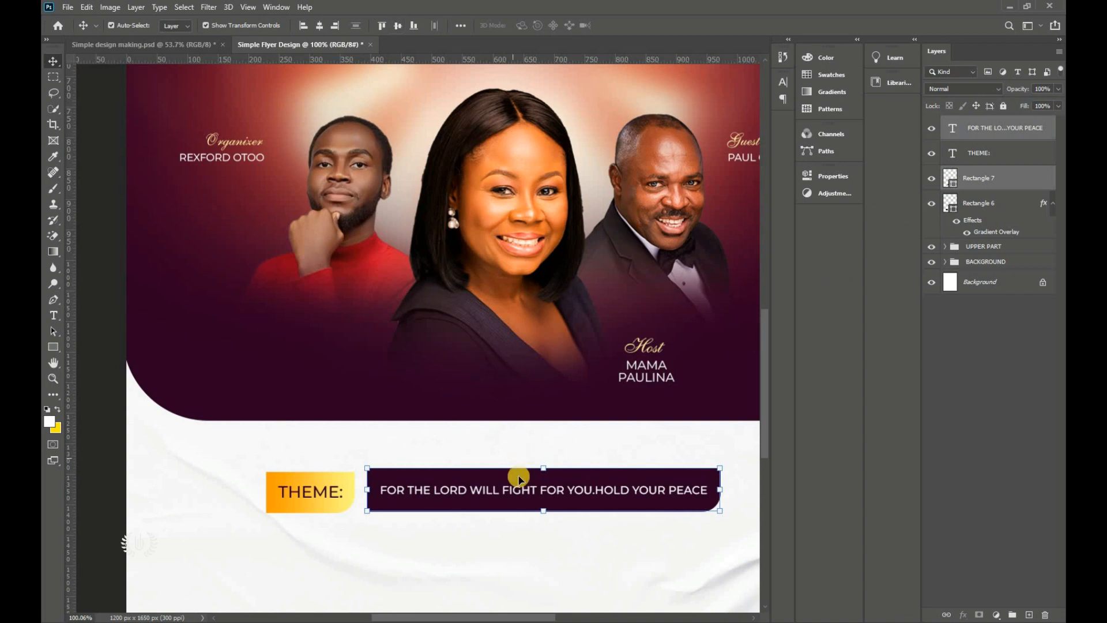
{"action": "left_click_drag", "start_coordinate": [410, 616], "coordinate": [436, 616]}
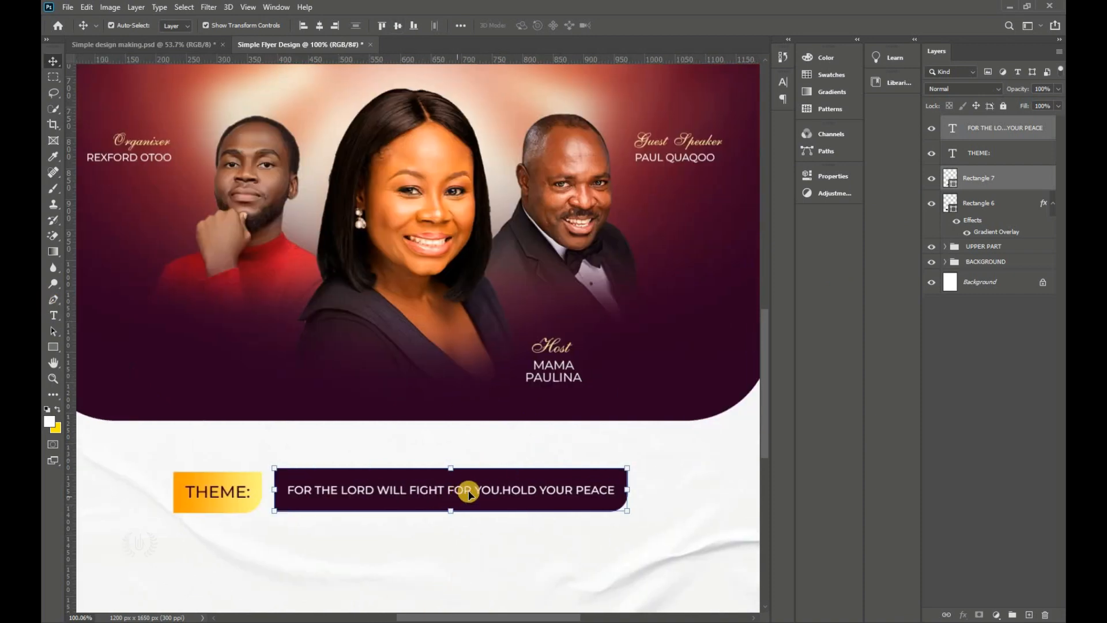
Step: Select the theme sentence, label and both rectangles and group them as THEME
{"action": "key", "text": "ctrl+0"}
{"action": "left_click", "coordinate": [635, 424], "text": "ctrl"}
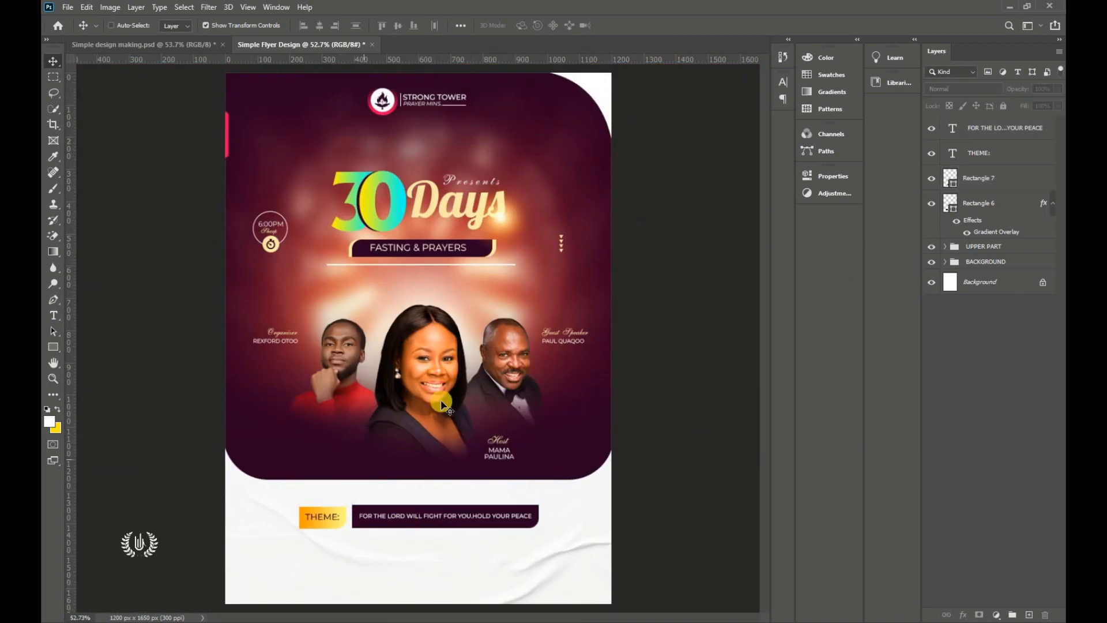
{"action": "left_click", "coordinate": [1015, 126]}
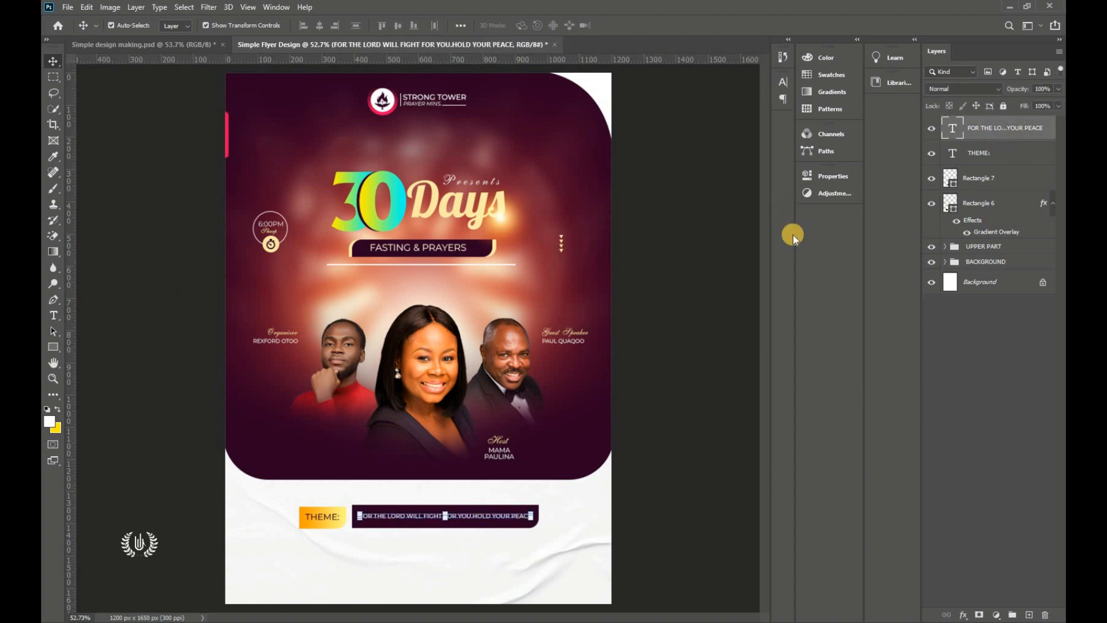
{"action": "left_click", "coordinate": [992, 209], "text": "shift"}
{"action": "key", "text": "ctrl+g"}
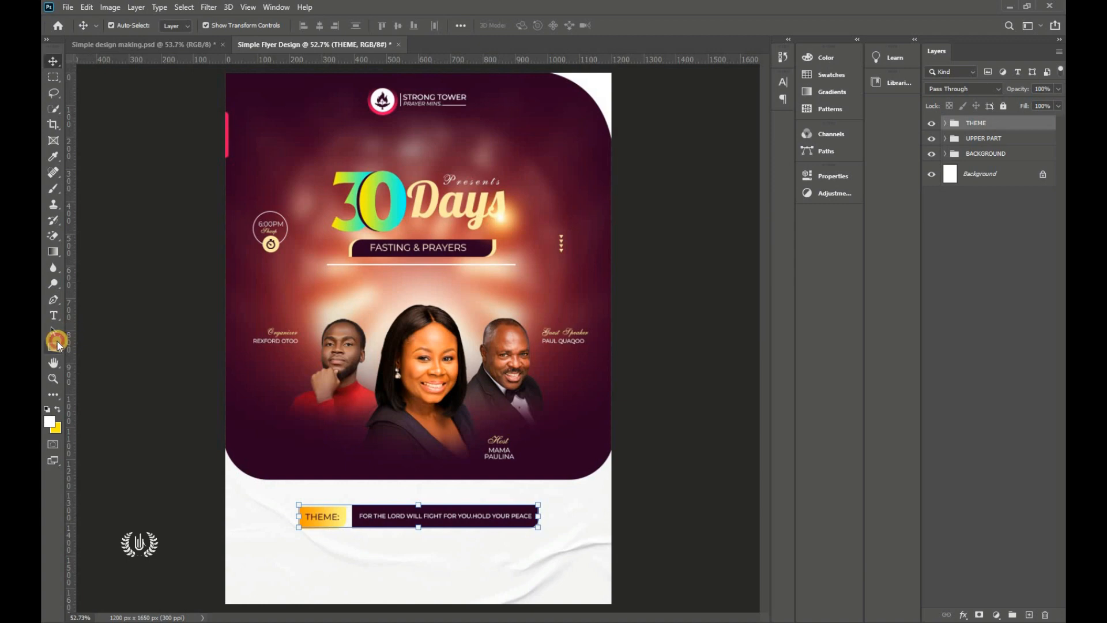
Step: Draw a long, thin dark purple rectangle line below the photo panel
{"action": "left_click", "coordinate": [56, 344]}
{"action": "left_click", "coordinate": [91, 347]}
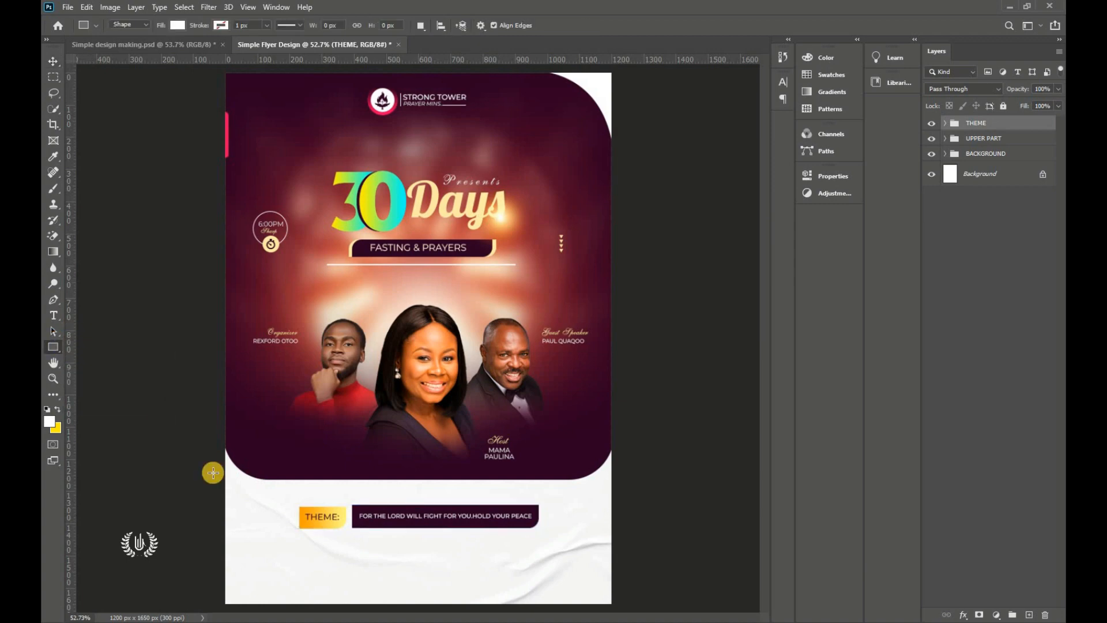
{"action": "left_click", "coordinate": [175, 25]}
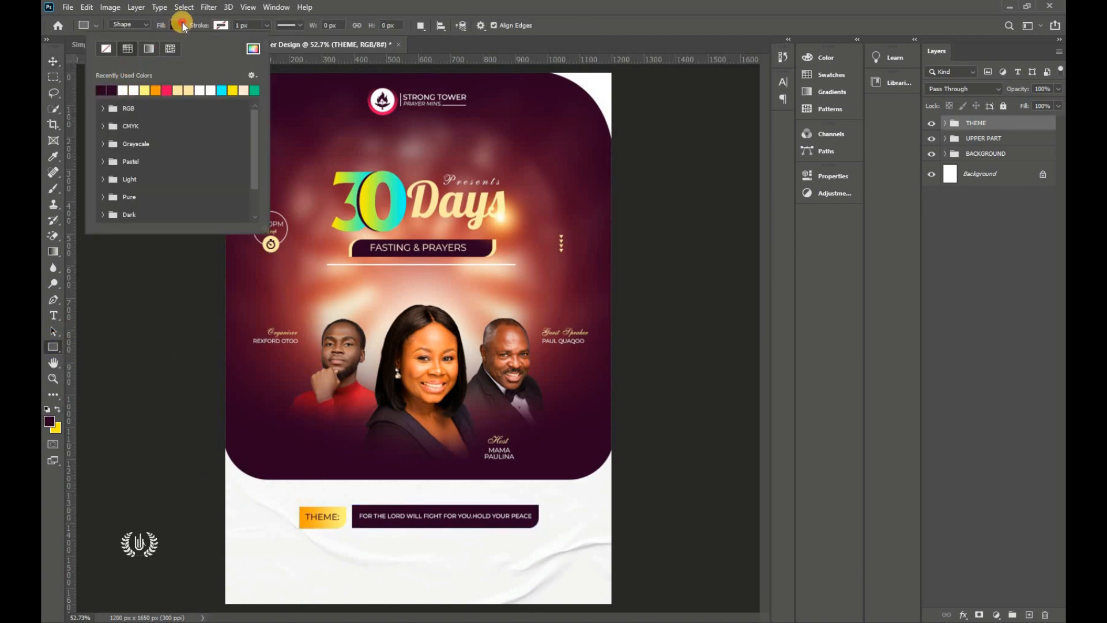
{"action": "left_click", "coordinate": [314, 495]}
{"action": "scroll", "coordinate": [469, 550], "scroll_direction": "up", "scroll_amount": 4}
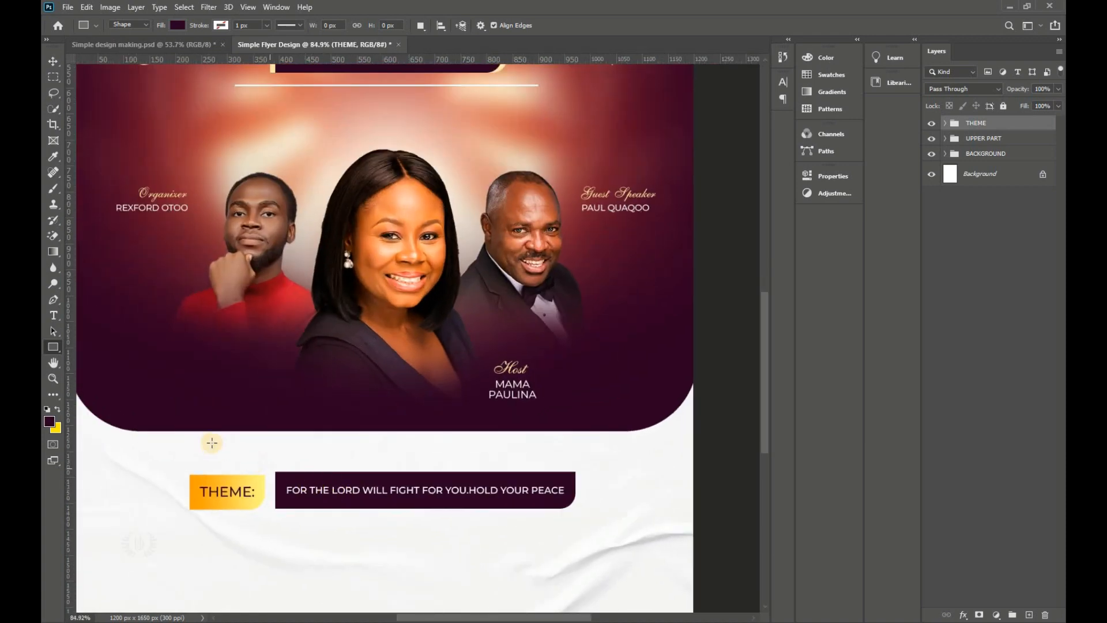
{"action": "left_click_drag", "start_coordinate": [134, 450], "coordinate": [656, 451]}
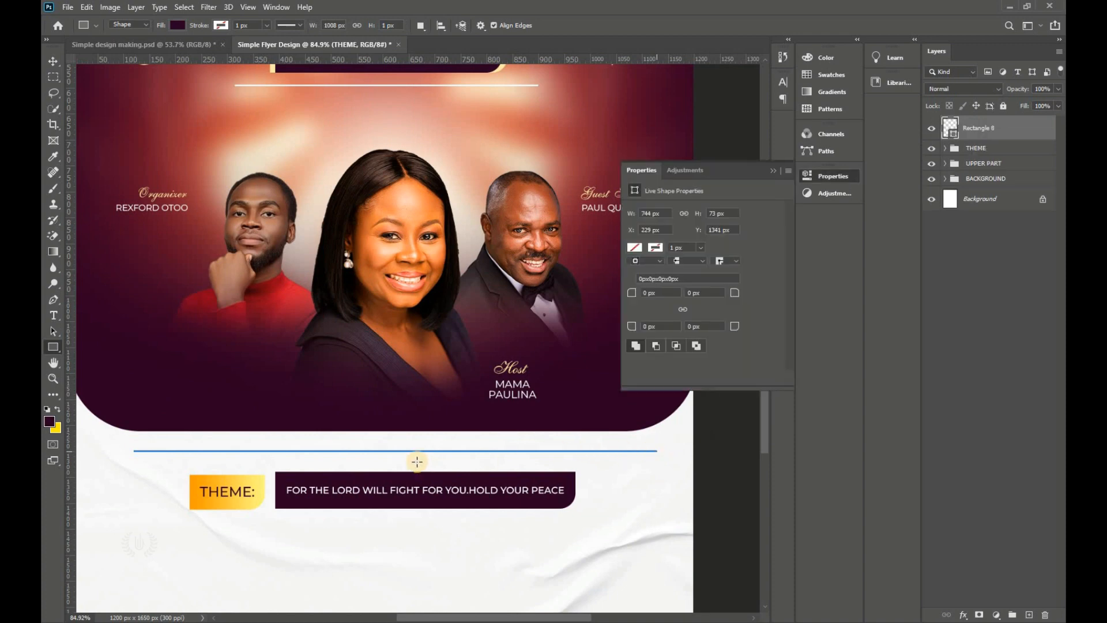
Step: Centre the new line horizontally on the canvas and nudge it slightly lower
{"action": "left_click", "coordinate": [53, 61]}
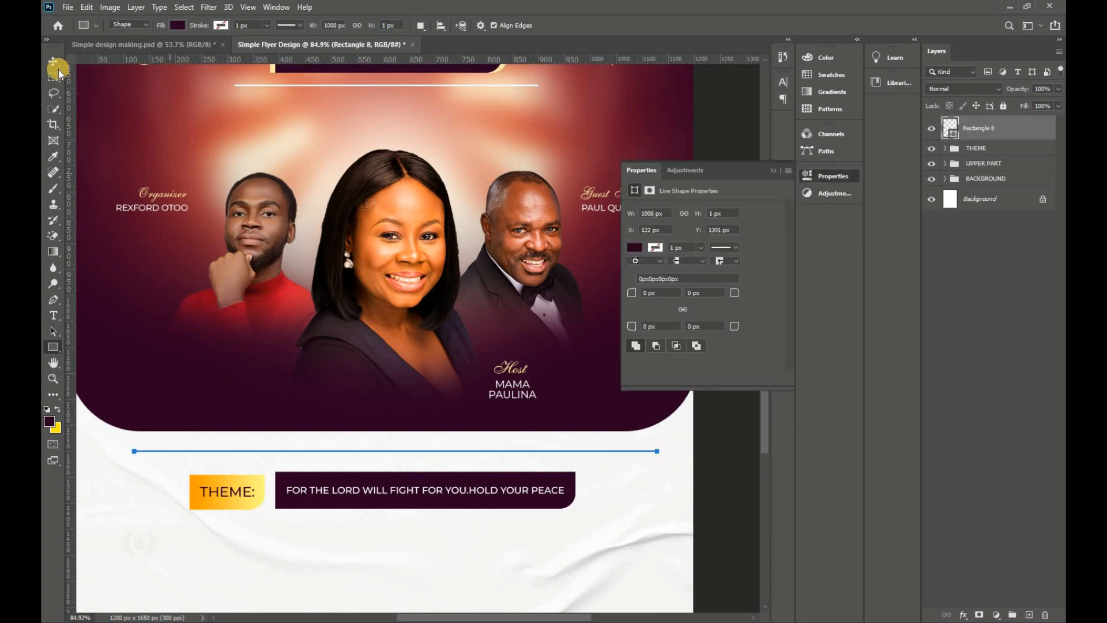
{"action": "left_click", "coordinate": [723, 509]}
{"action": "left_click", "coordinate": [774, 171]}
{"action": "key", "text": "ctrl+0"}
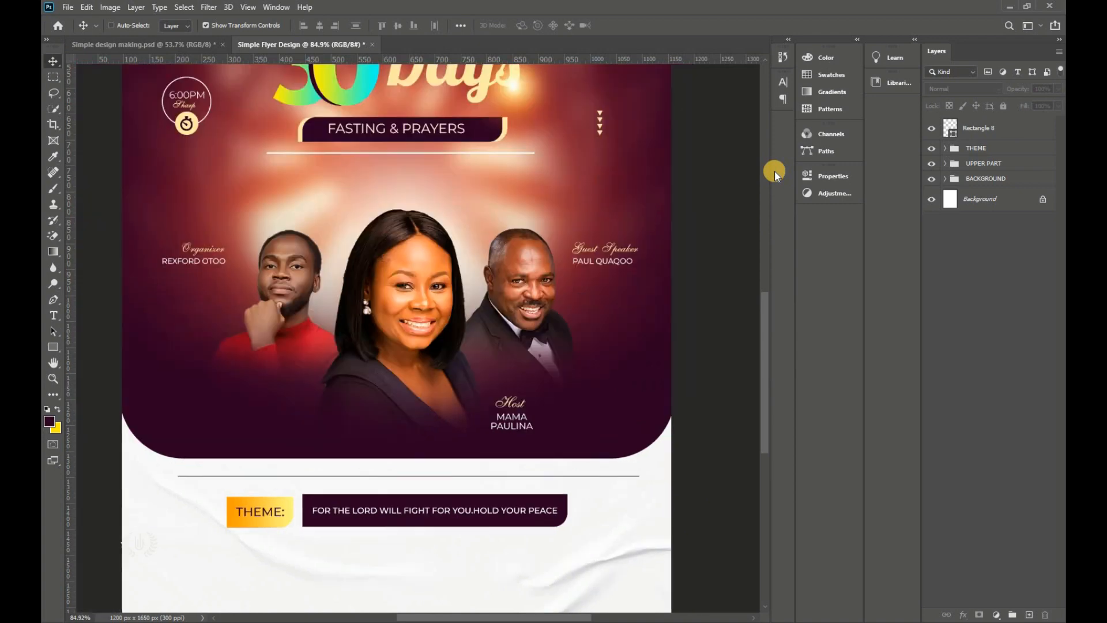
{"action": "left_click", "coordinate": [973, 131]}
{"action": "key", "text": "ctrl+a"}
{"action": "left_click", "coordinate": [319, 25]}
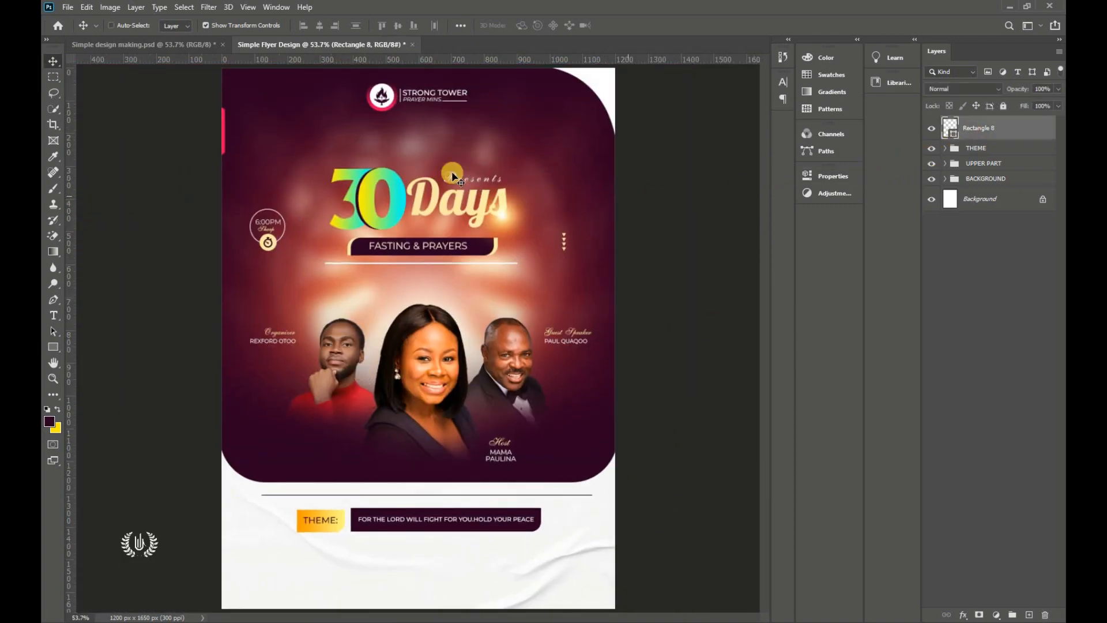
{"action": "key", "text": "ctrl+d"}
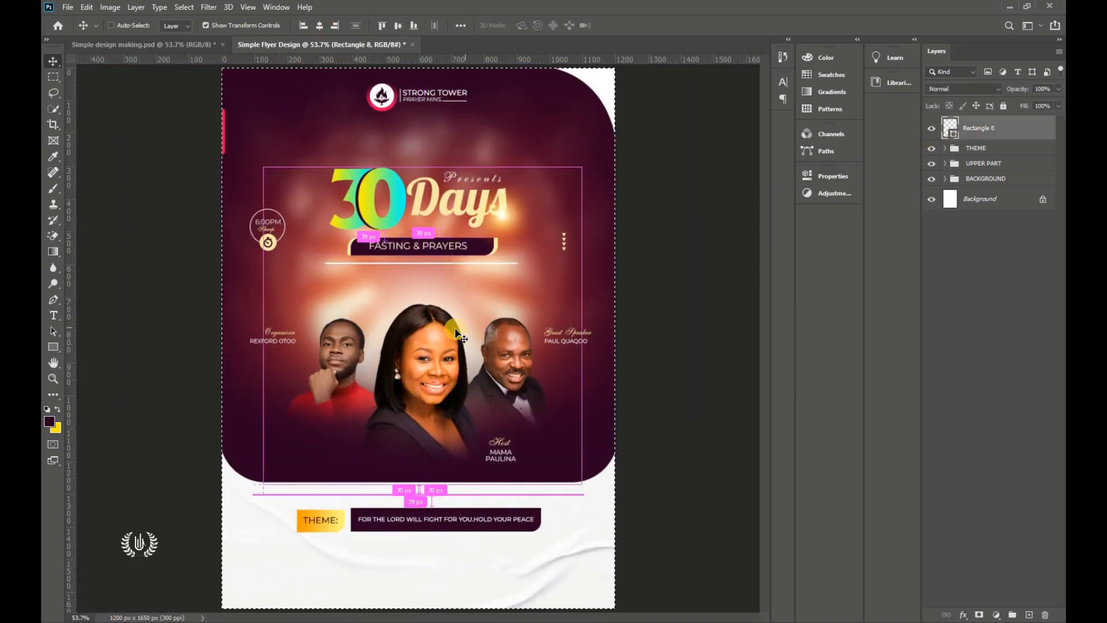
{"action": "left_click_drag", "start_coordinate": [436, 486], "coordinate": [431, 484]}
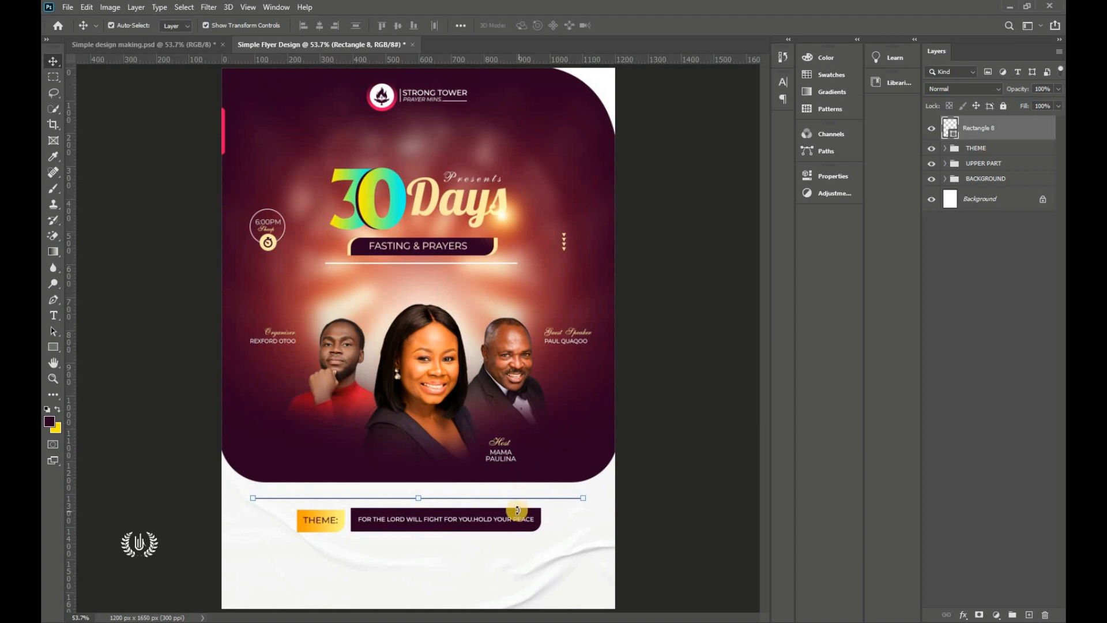
Step: Shorten the line from its right end and re-centre it across the flyer
{"action": "scroll", "coordinate": [583, 497], "scroll_direction": "up", "scroll_amount": 6}
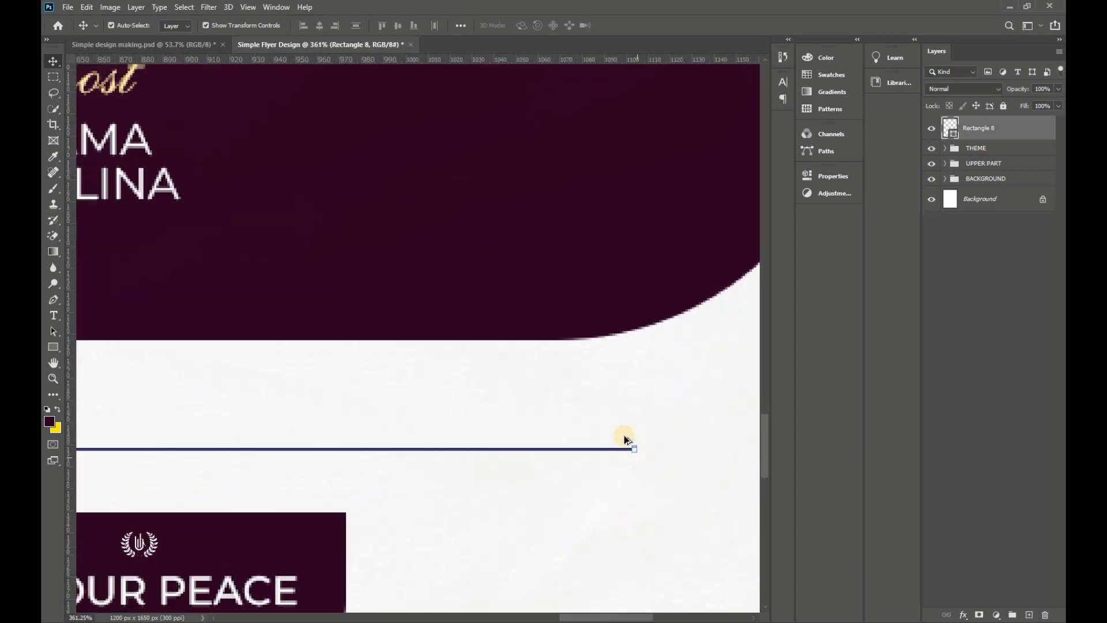
{"action": "scroll", "coordinate": [628, 443], "scroll_direction": "up", "scroll_amount": 6}
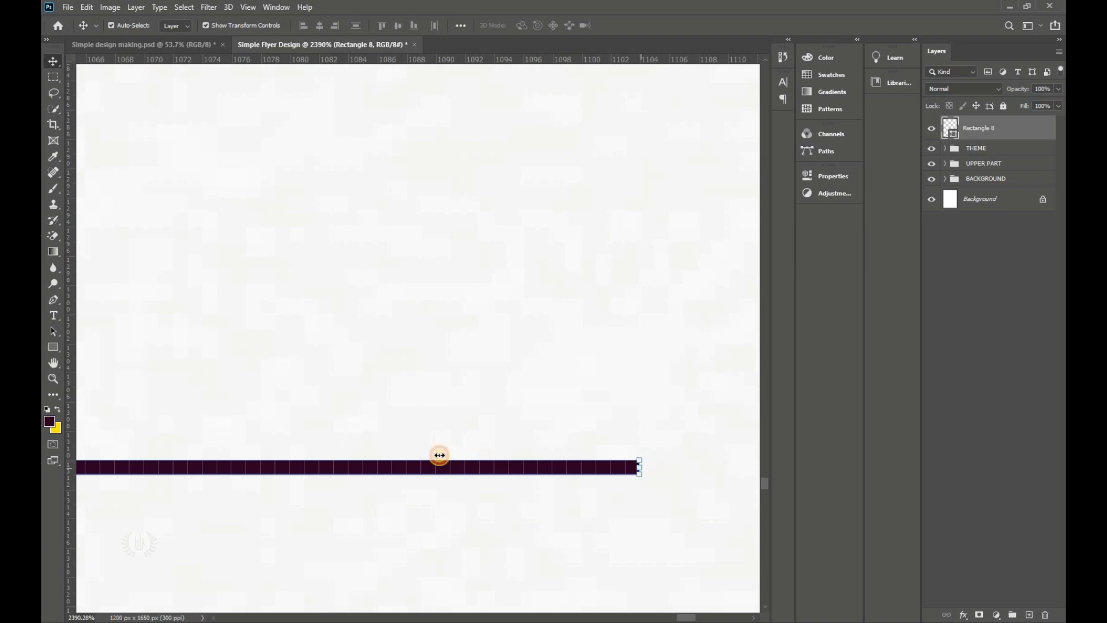
{"action": "left_click_drag", "start_coordinate": [439, 455], "coordinate": [272, 482]}
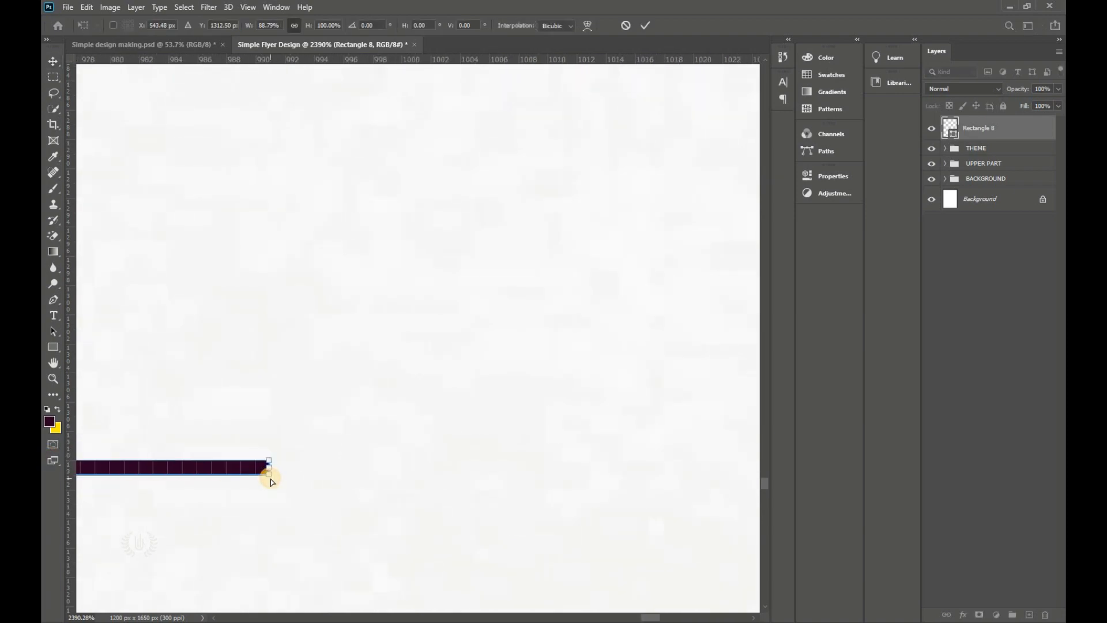
{"action": "key", "text": "ctrl+0"}
{"action": "left_click", "coordinate": [646, 24]}
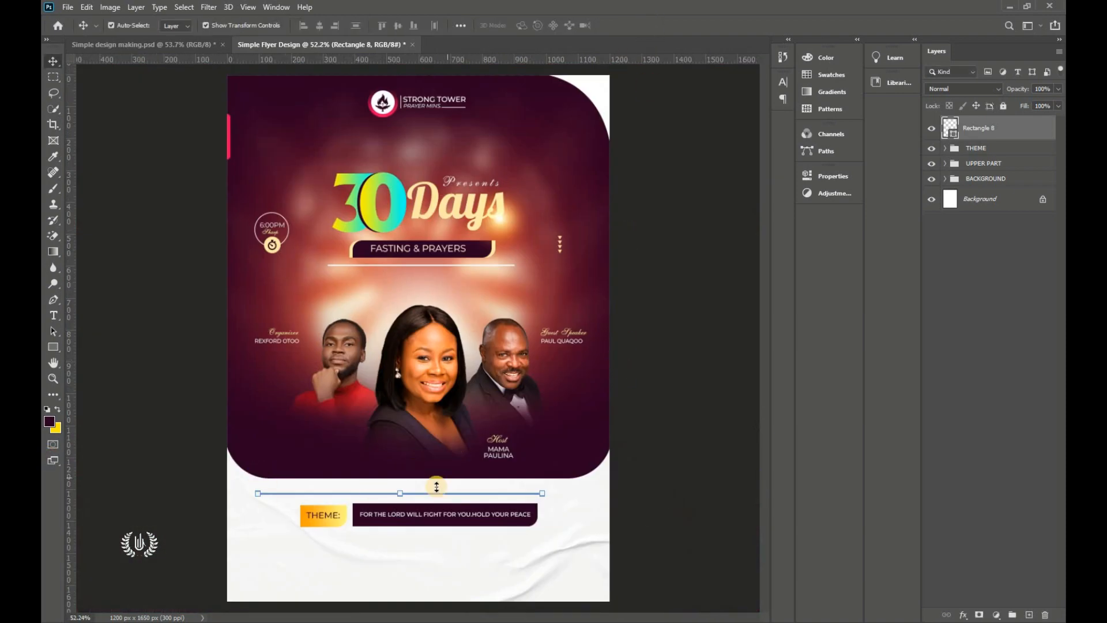
{"action": "left_click_drag", "start_coordinate": [437, 490], "coordinate": [455, 490]}
{"action": "key", "text": "ctrl+a"}
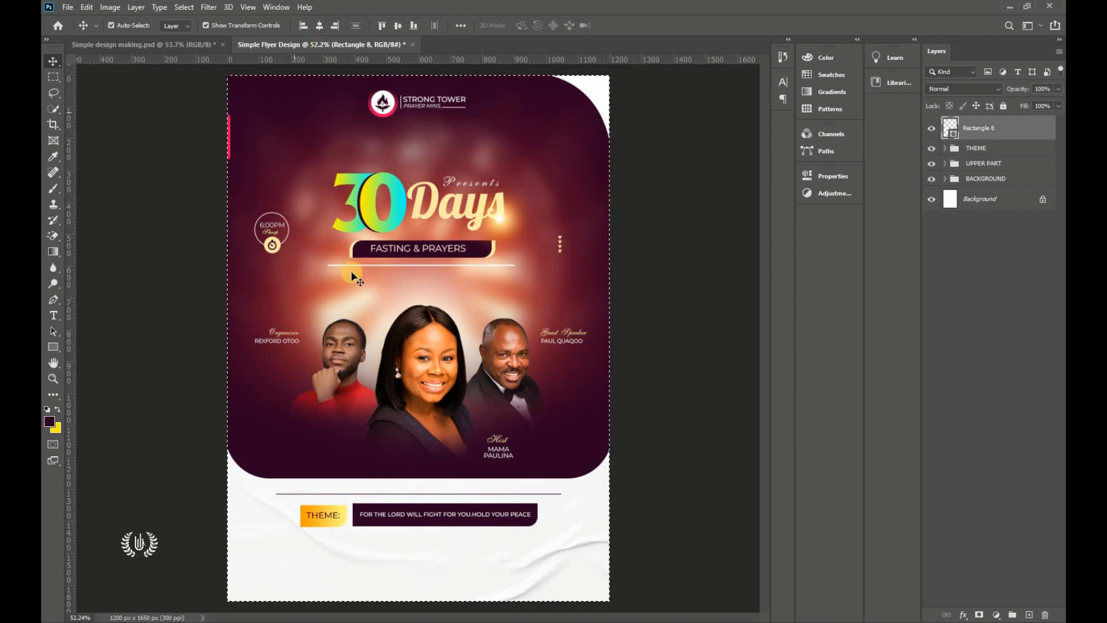
{"action": "key", "text": "ctrl+d"}
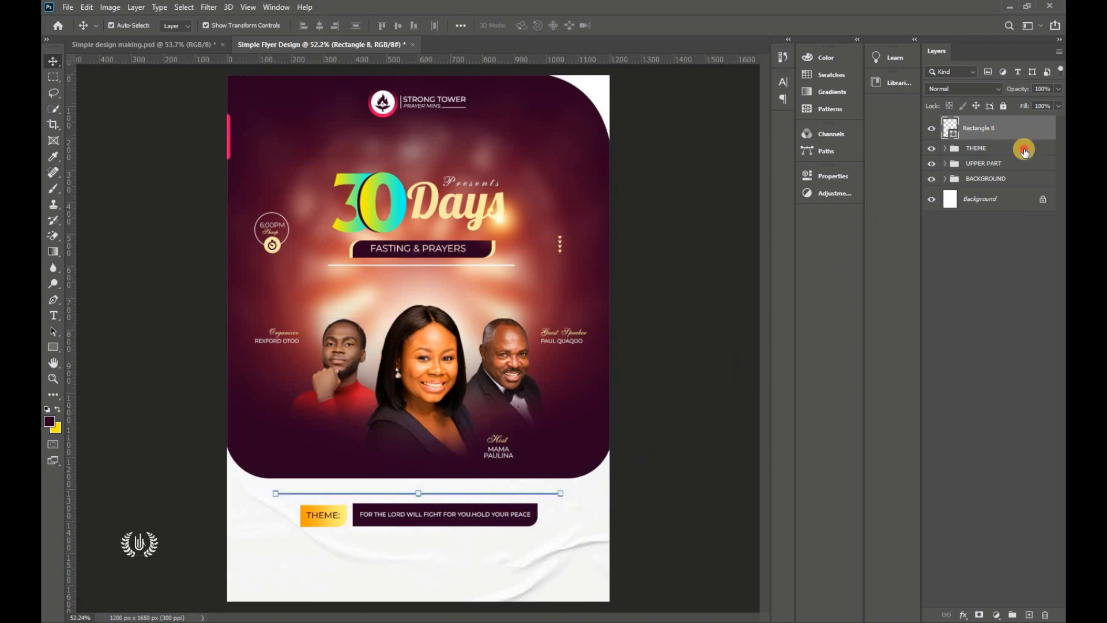
Step: Duplicate the divider line and move the copy down below the theme bar
{"action": "left_click_drag", "start_coordinate": [1024, 151], "coordinate": [1029, 614]}
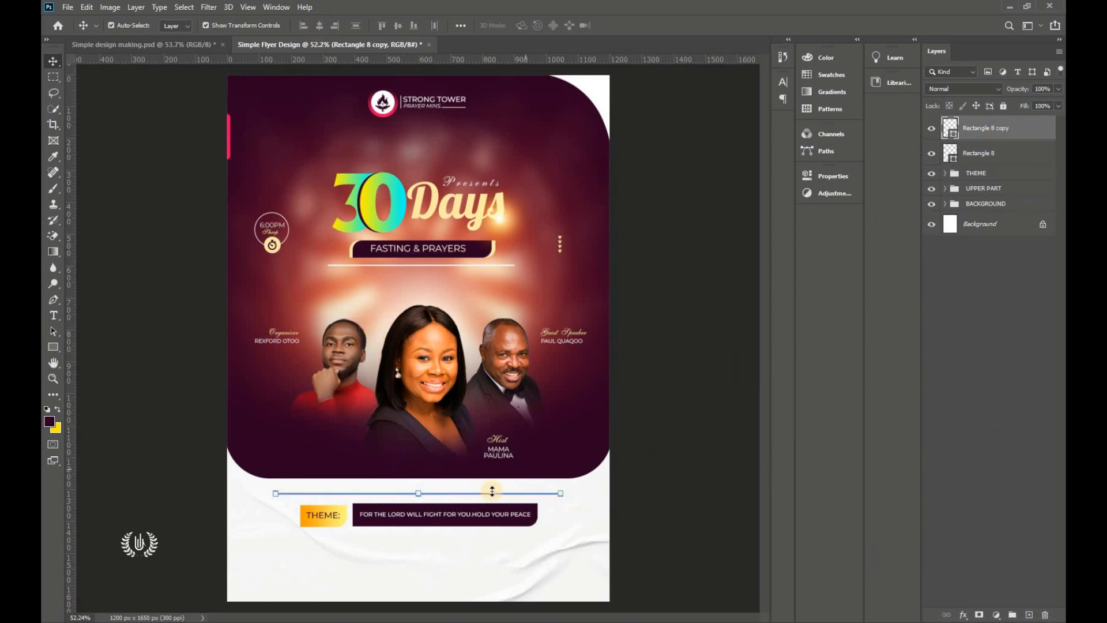
{"action": "scroll", "coordinate": [452, 490], "scroll_direction": "up", "scroll_amount": 4}
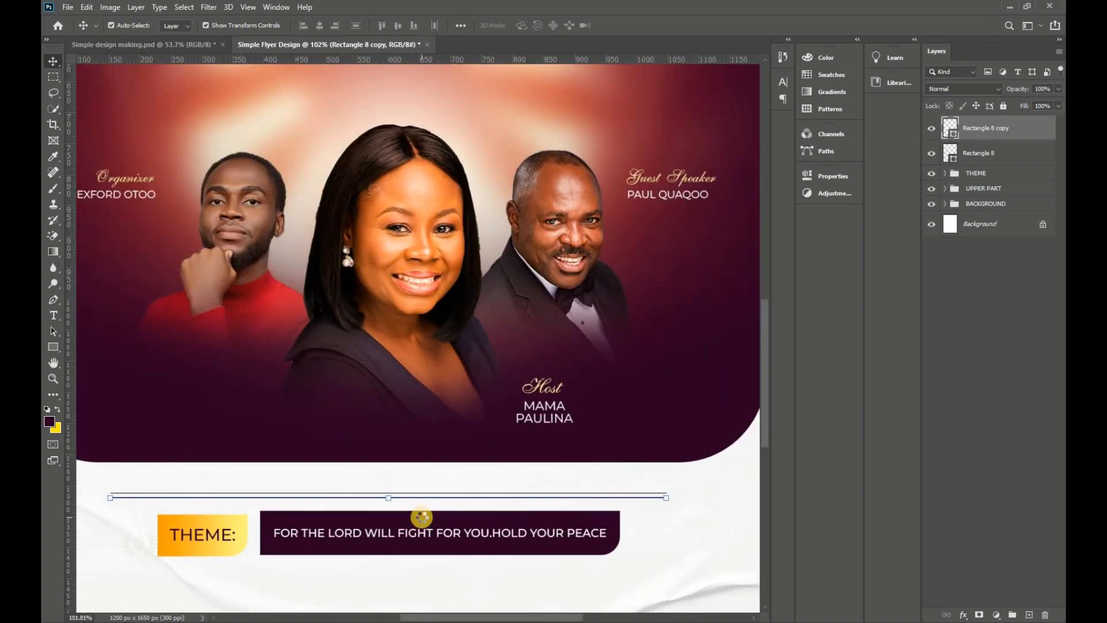
{"action": "key", "text": "shift+Down"}
{"action": "key", "text": "shift+Down"}
{"action": "key", "text": "shift+Down"}
{"action": "key", "text": "shift+Down"}
{"action": "key", "text": "shift+Down"}
{"action": "key", "text": "shift+Down"}
{"action": "key", "text": "shift+Down"}
{"action": "key", "text": "shift+Down"}
{"action": "key", "text": "shift+Down"}
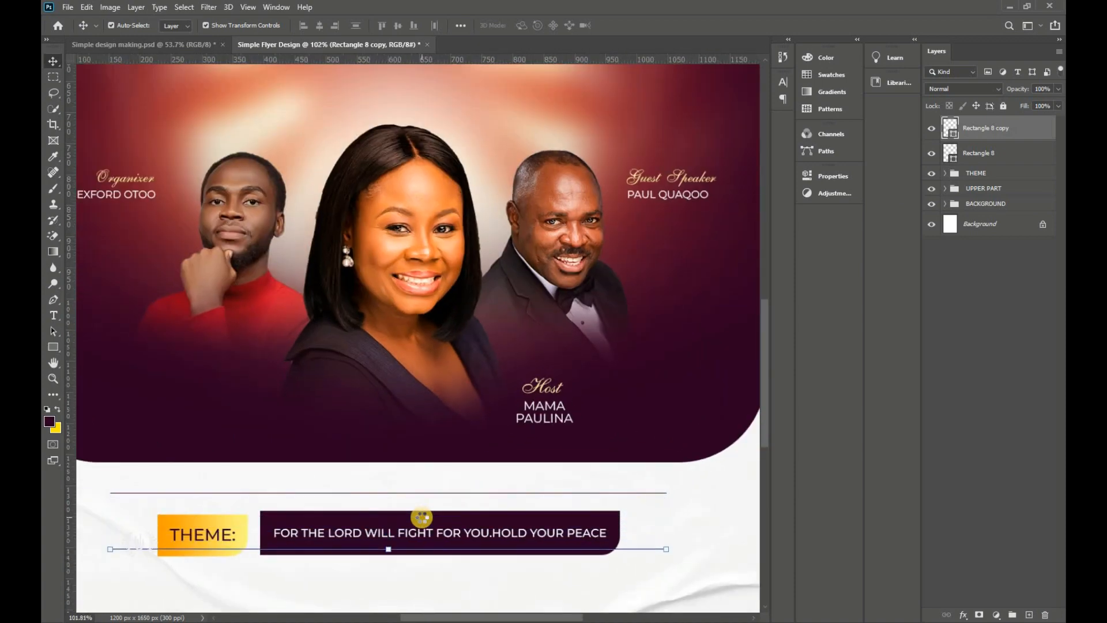
{"action": "key", "text": "shift+Down"}
{"action": "key", "text": "shift+Down"}
{"action": "key", "text": "shift+Down"}
{"action": "key", "text": "shift+Down"}
{"action": "scroll", "coordinate": [422, 518], "scroll_direction": "down", "scroll_amount": 4}
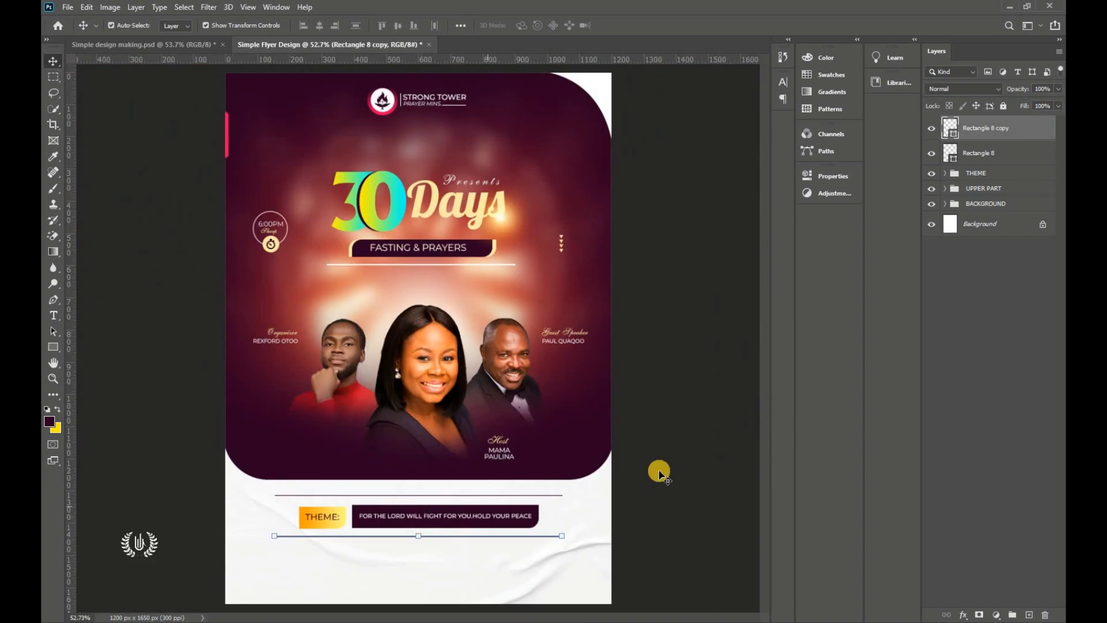
{"action": "left_click", "coordinate": [659, 472]}
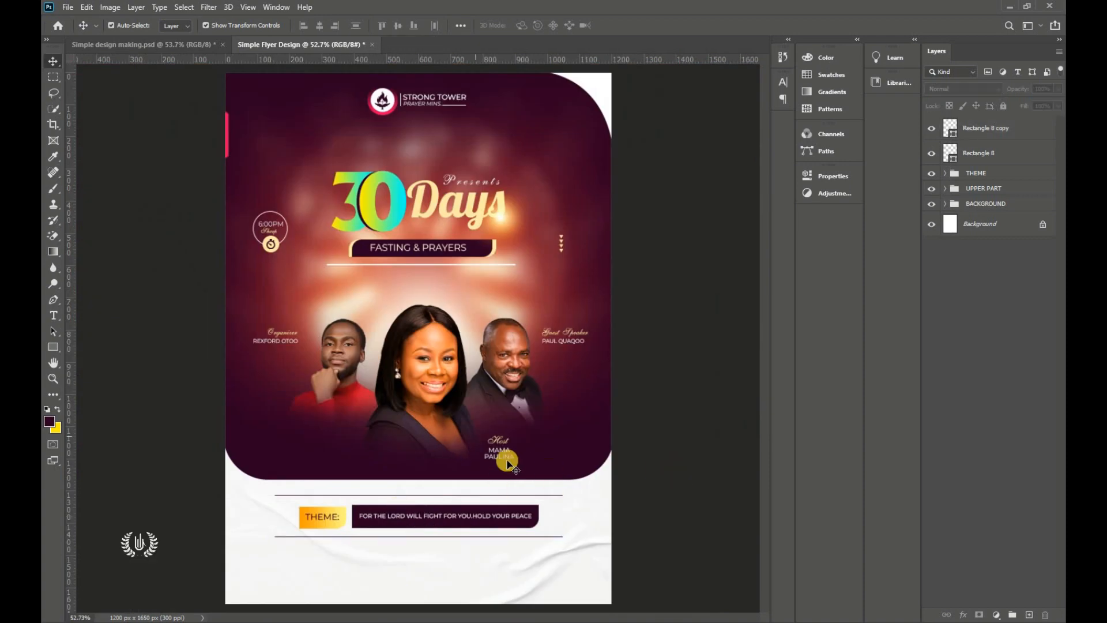
Step: Select both divider layers and add a horizontal guide near the flyer's bottom
{"action": "left_click", "coordinate": [974, 129]}
{"action": "left_click", "coordinate": [996, 152]}
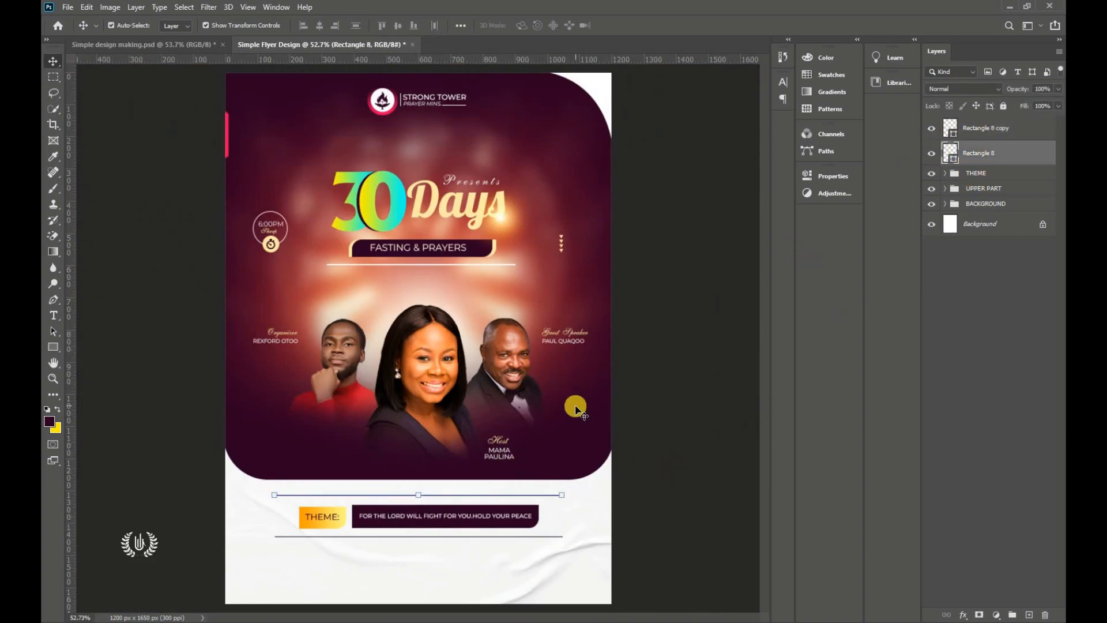
{"action": "scroll", "coordinate": [456, 576], "scroll_direction": "down", "scroll_amount": 1}
{"action": "scroll", "coordinate": [456, 577], "scroll_direction": "up", "scroll_amount": 3}
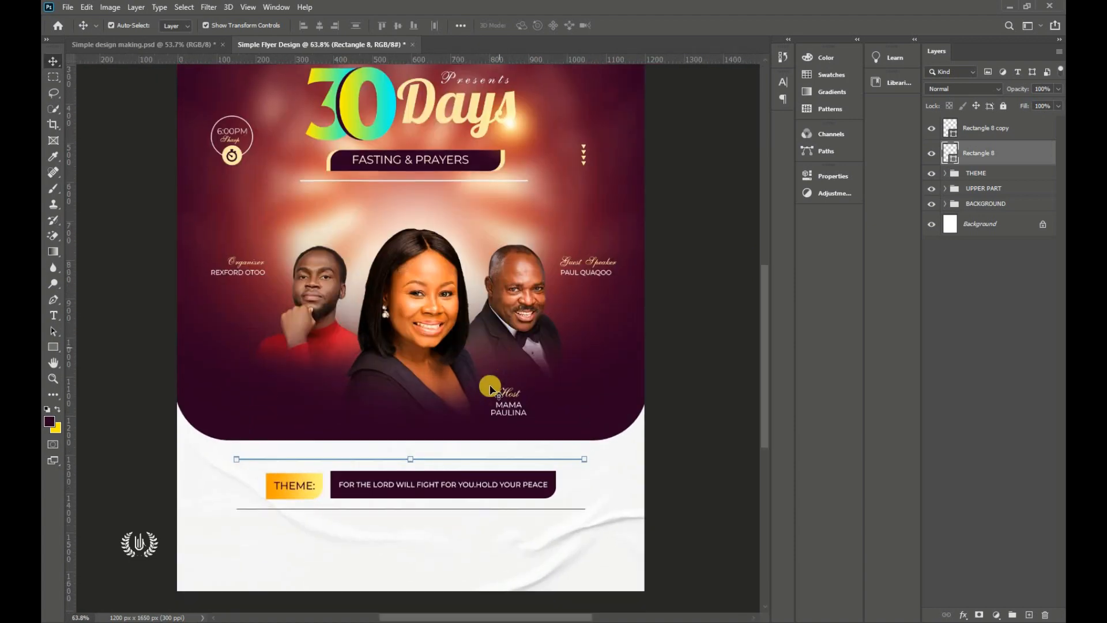
{"action": "scroll", "coordinate": [487, 259], "scroll_direction": "down", "scroll_amount": 1}
{"action": "left_click_drag", "start_coordinate": [467, 68], "coordinate": [461, 547]}
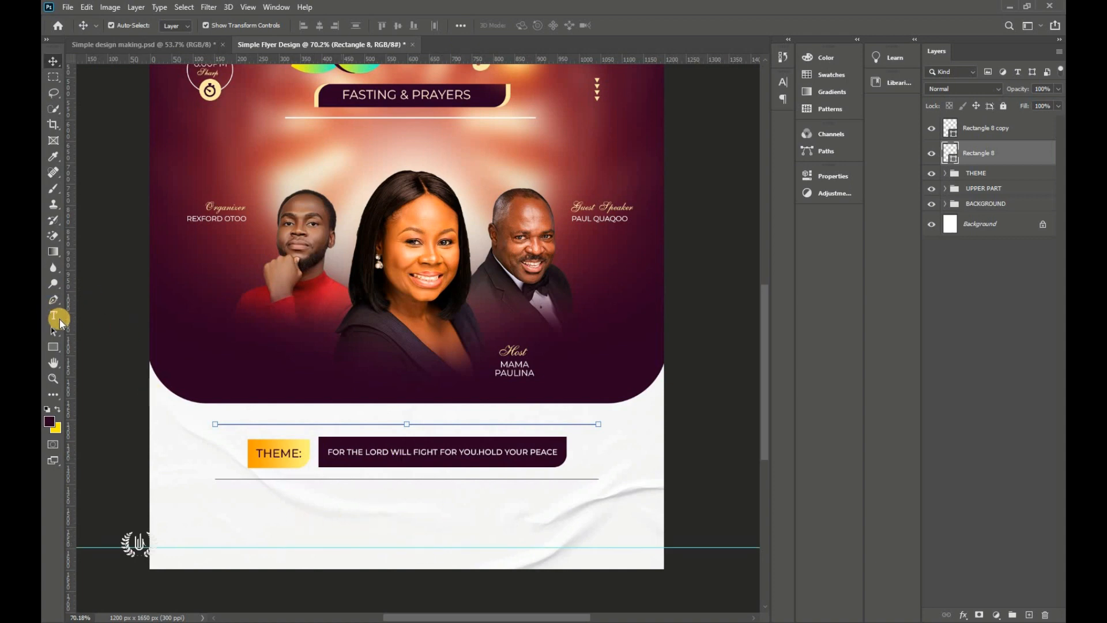
Step: Start a text line below the theme in dark purple 2c0023 Montserrat ExtraBold Italic
{"action": "left_click_drag", "start_coordinate": [54, 315], "coordinate": [136, 317]}
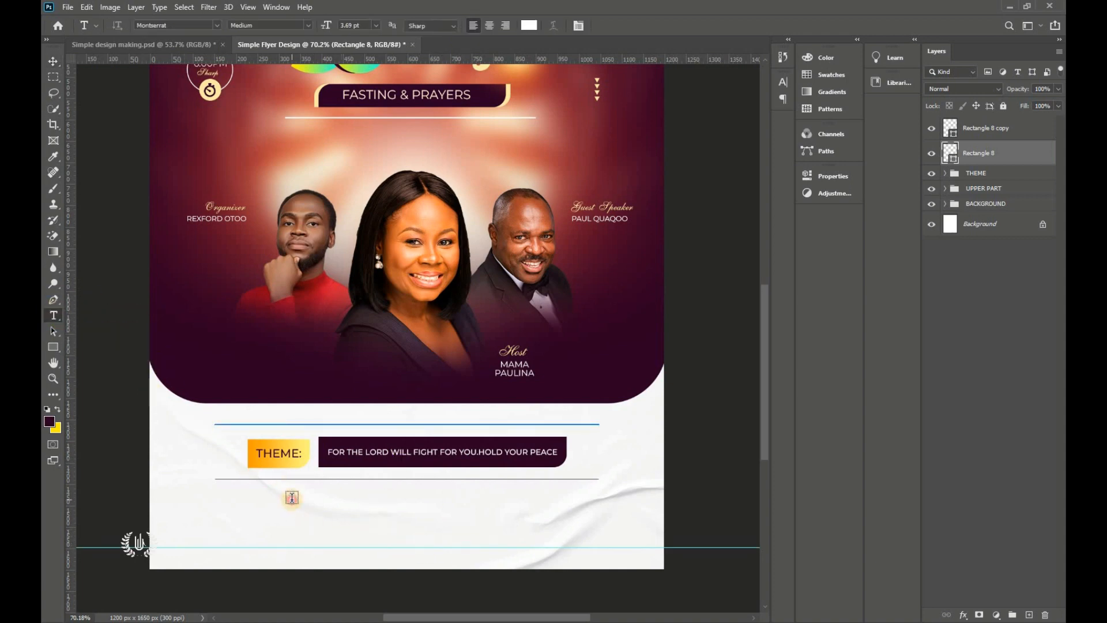
{"action": "left_click", "coordinate": [290, 495]}
{"action": "left_click", "coordinate": [530, 26]}
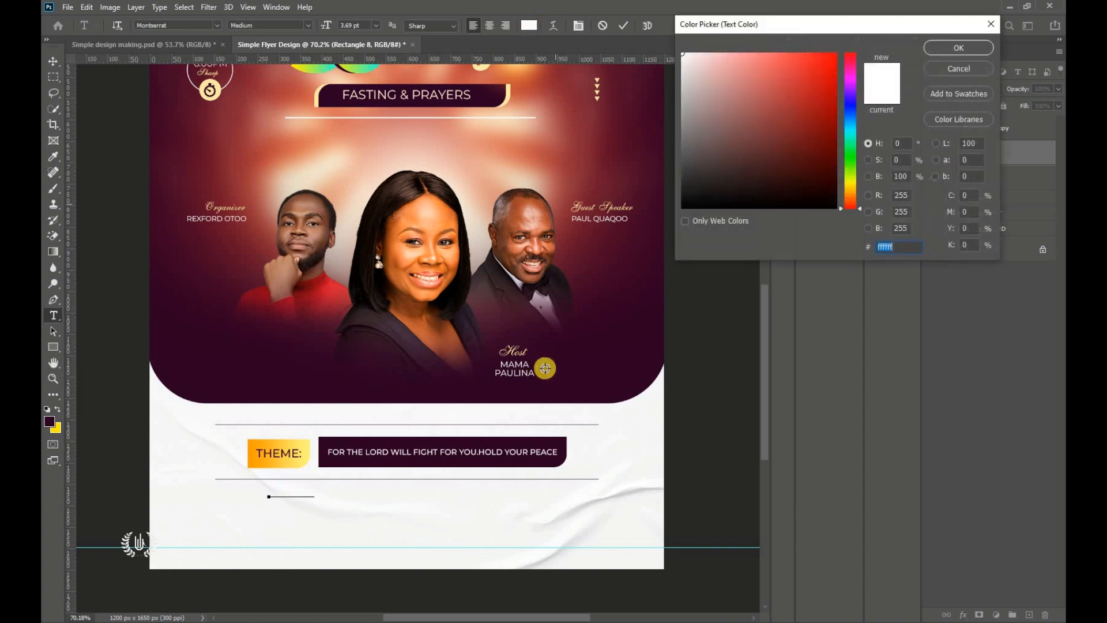
{"action": "left_click", "coordinate": [545, 442]}
{"action": "left_click", "coordinate": [958, 48]}
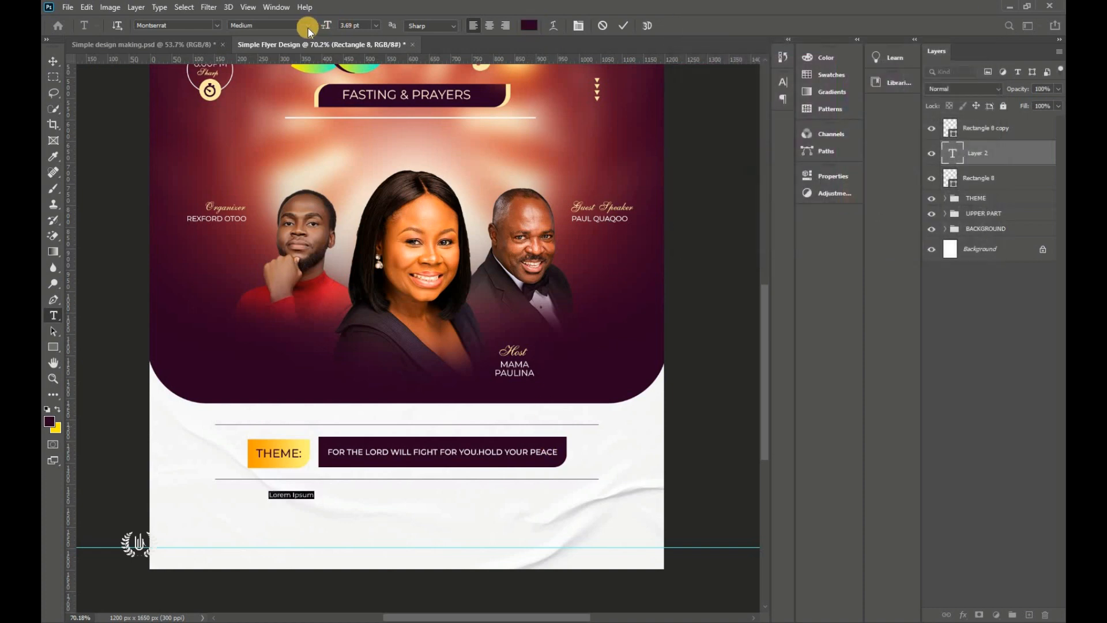
{"action": "left_click", "coordinate": [217, 25]}
{"action": "left_click", "coordinate": [307, 27]}
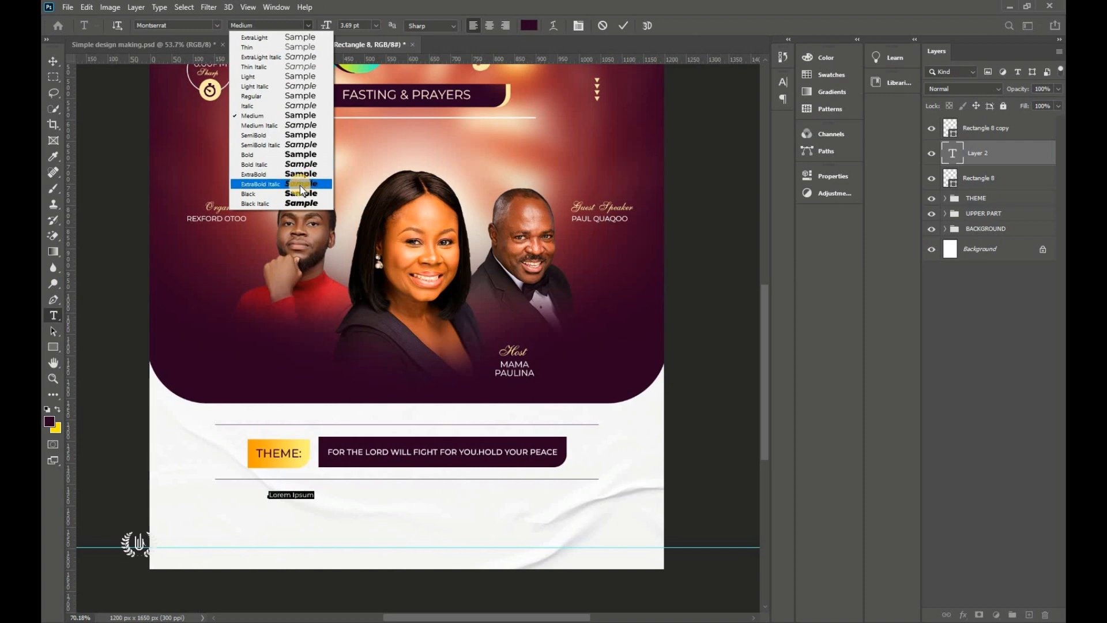
{"action": "left_click", "coordinate": [298, 184]}
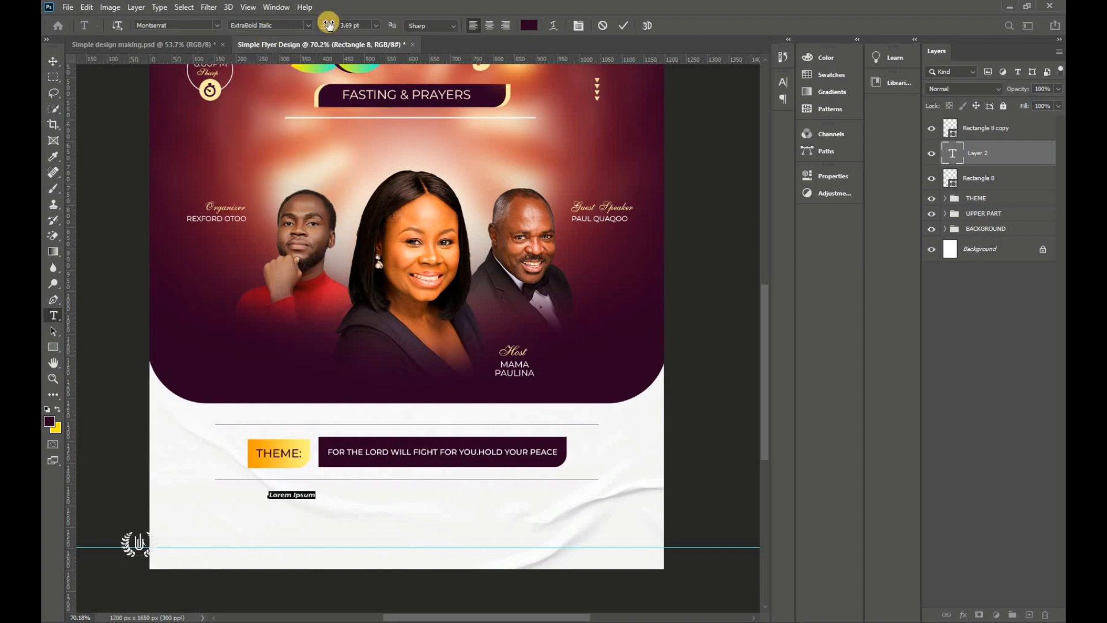
{"action": "left_click_drag", "start_coordinate": [328, 27], "coordinate": [305, 26]}
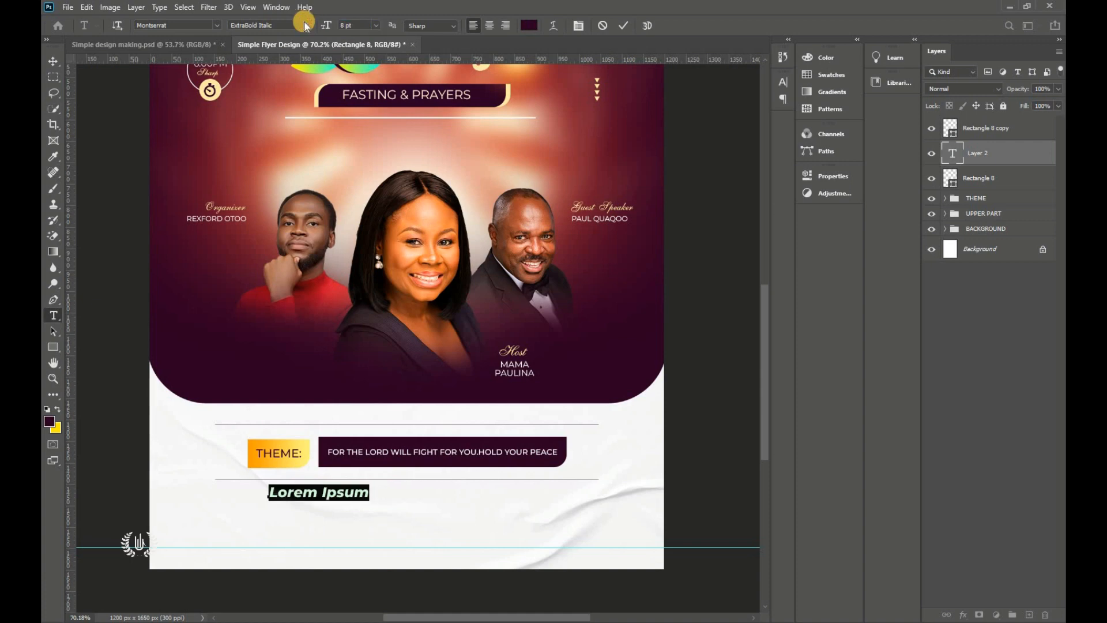
Step: Type ONE MONTH ENCOUNTER, size it to 6 pt and shift it slightly left
{"action": "type", "text": "ON "}
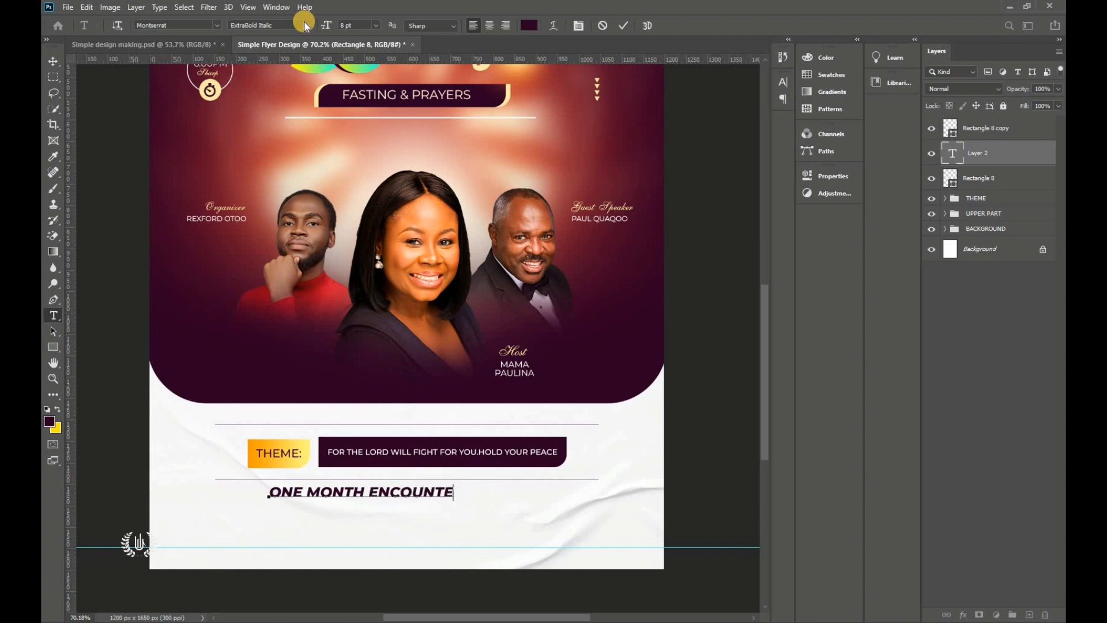
{"action": "type", "text": "R"}
{"action": "key", "text": "ctrl+a"}
{"action": "left_click", "coordinate": [331, 24]}
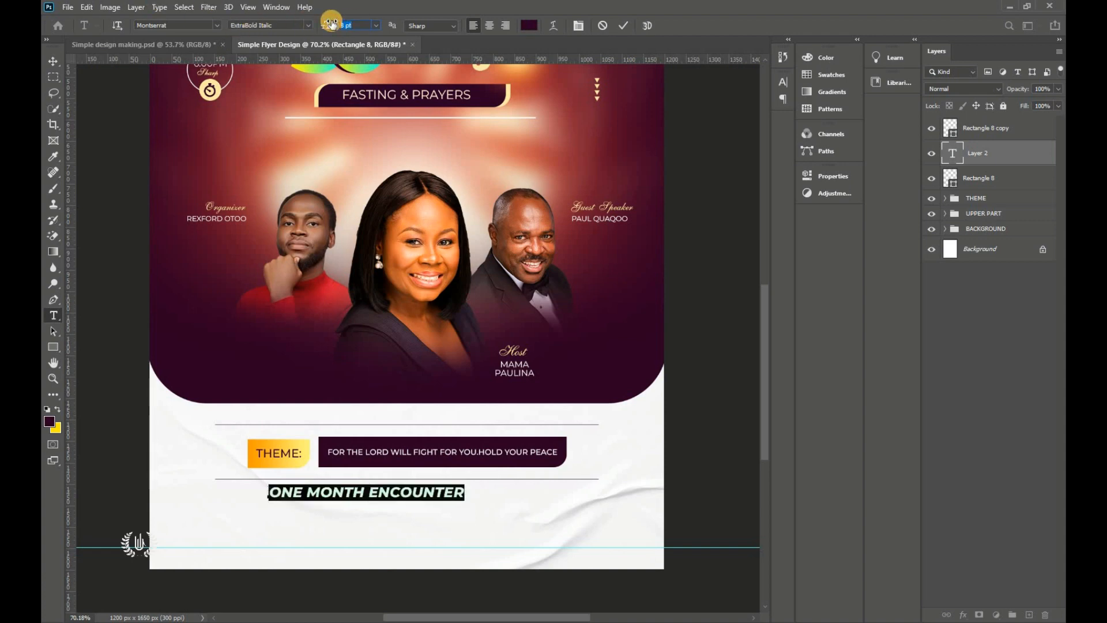
{"action": "type", "text": "6"}
{"action": "key", "text": "Return"}
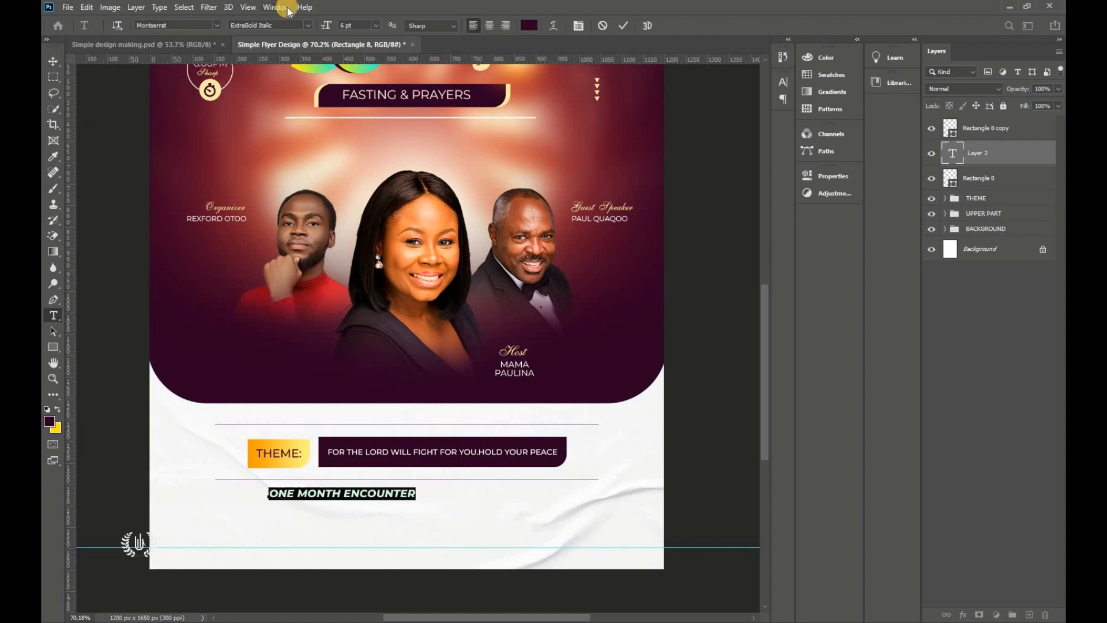
{"action": "left_click_drag", "start_coordinate": [377, 513], "coordinate": [364, 510]}
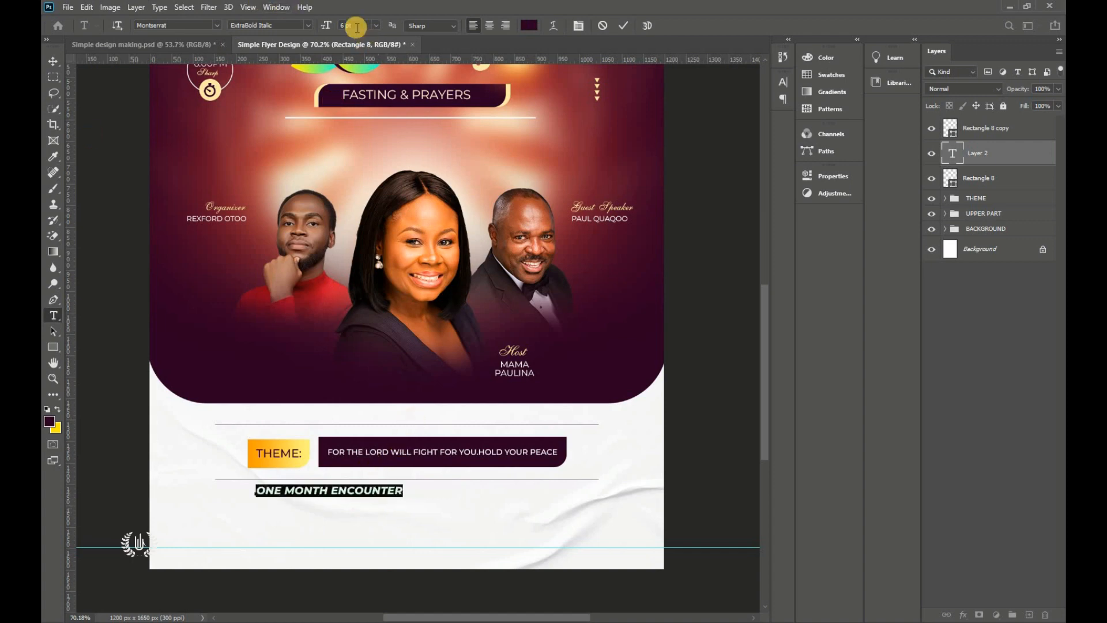
Step: Reduce ONE MONTH ENCOUNTER to 4.5 pt and commit the text
{"action": "left_click", "coordinate": [354, 27]}
{"action": "type", "text": "54"}
{"action": "key", "text": "Return"}
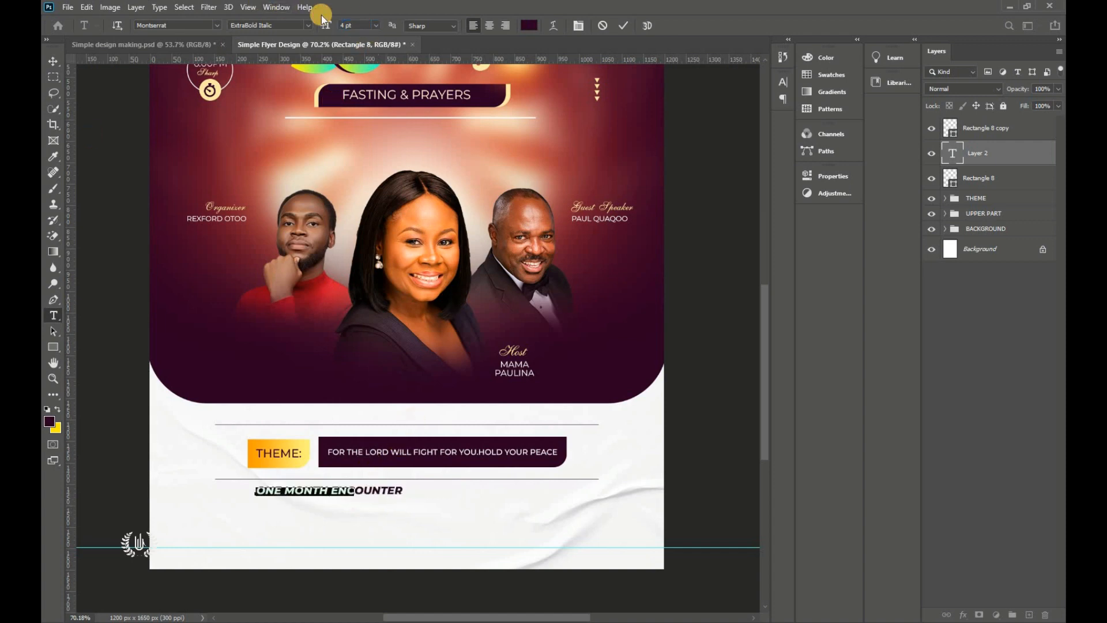
{"action": "left_click", "coordinate": [359, 25]}
{"action": "type", "text": "4."}
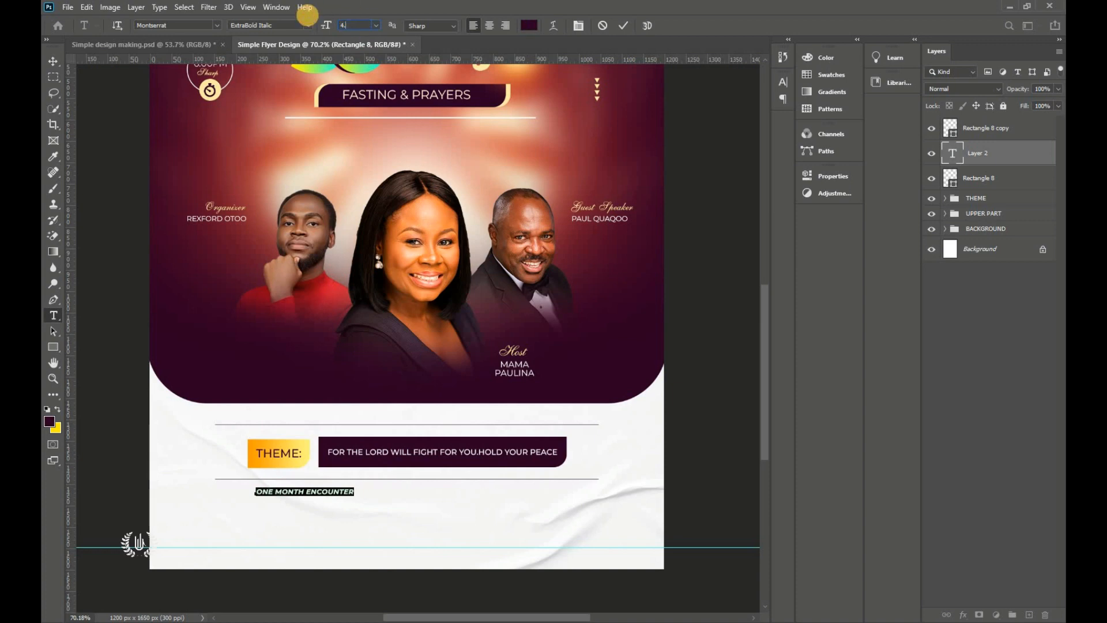
{"action": "type", "text": "5"}
{"action": "key", "text": "Return"}
{"action": "left_click", "coordinate": [623, 25]}
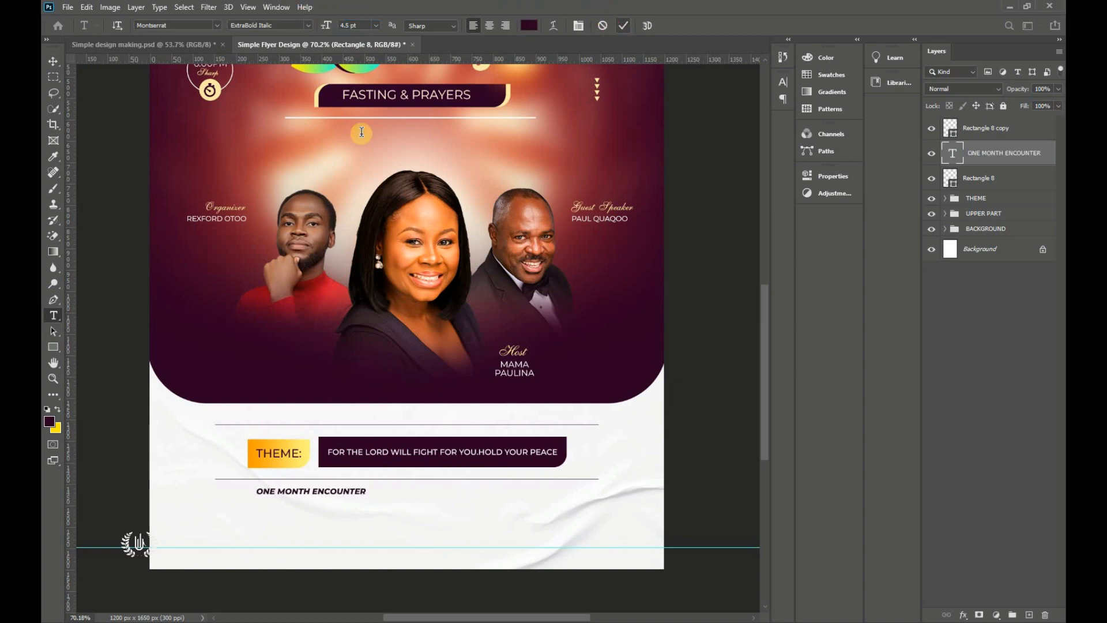
Step: Nudge ONE MONTH ENCOUNTER left and shift the paper texture slightly right and down
{"action": "left_click", "coordinate": [53, 61]}
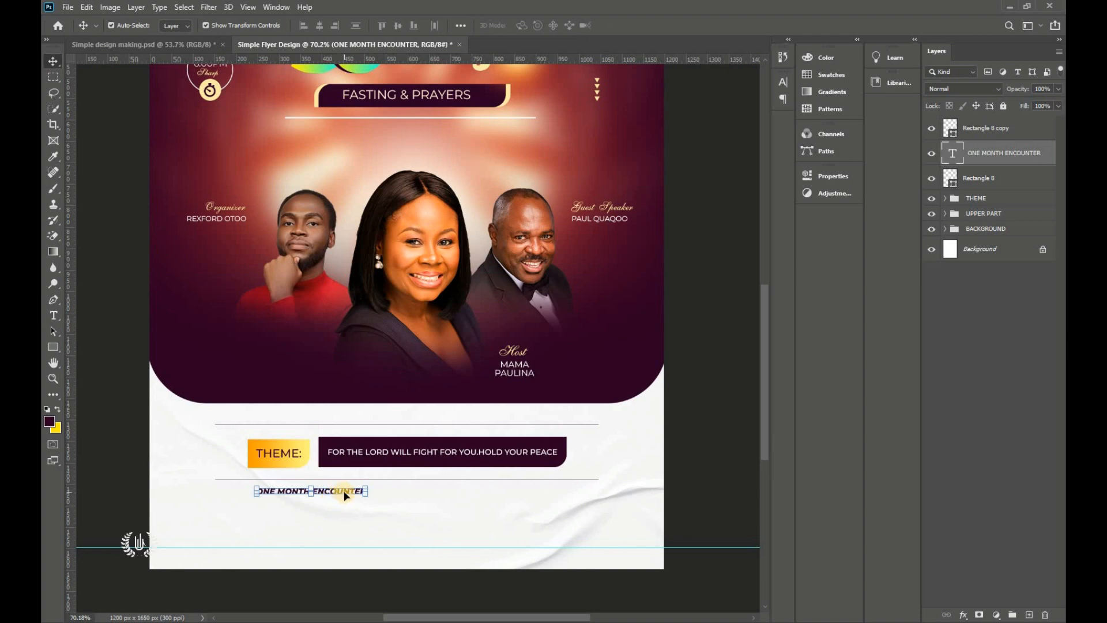
{"action": "left_click_drag", "start_coordinate": [345, 495], "coordinate": [339, 495]}
{"action": "left_click", "coordinate": [166, 517]}
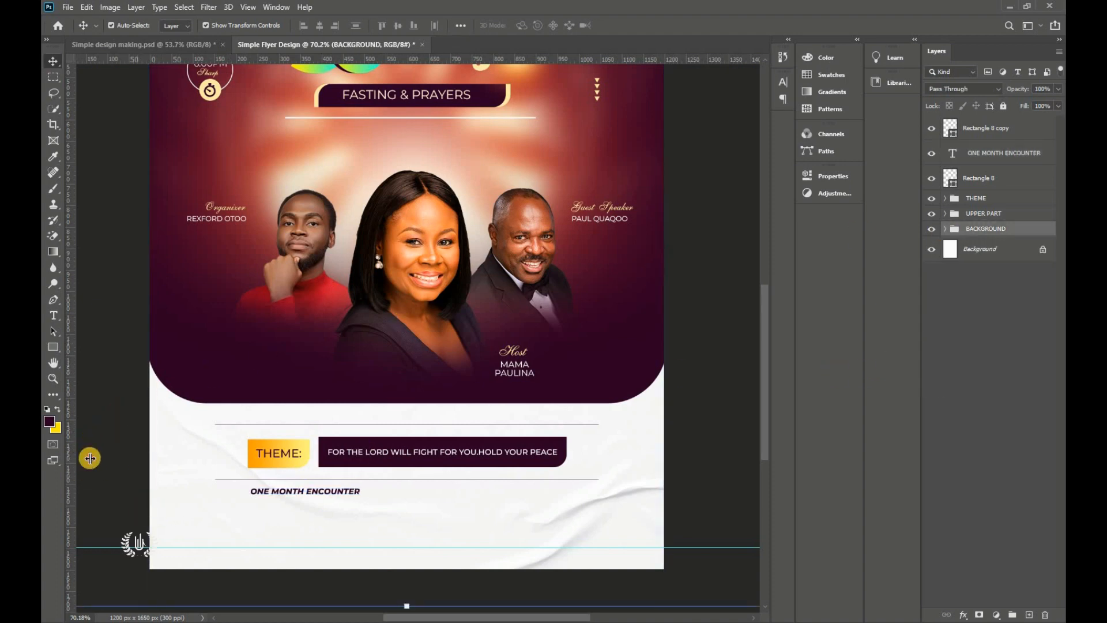
{"action": "left_click_drag", "start_coordinate": [233, 463], "coordinate": [128, 505]}
{"action": "left_click", "coordinate": [104, 501]}
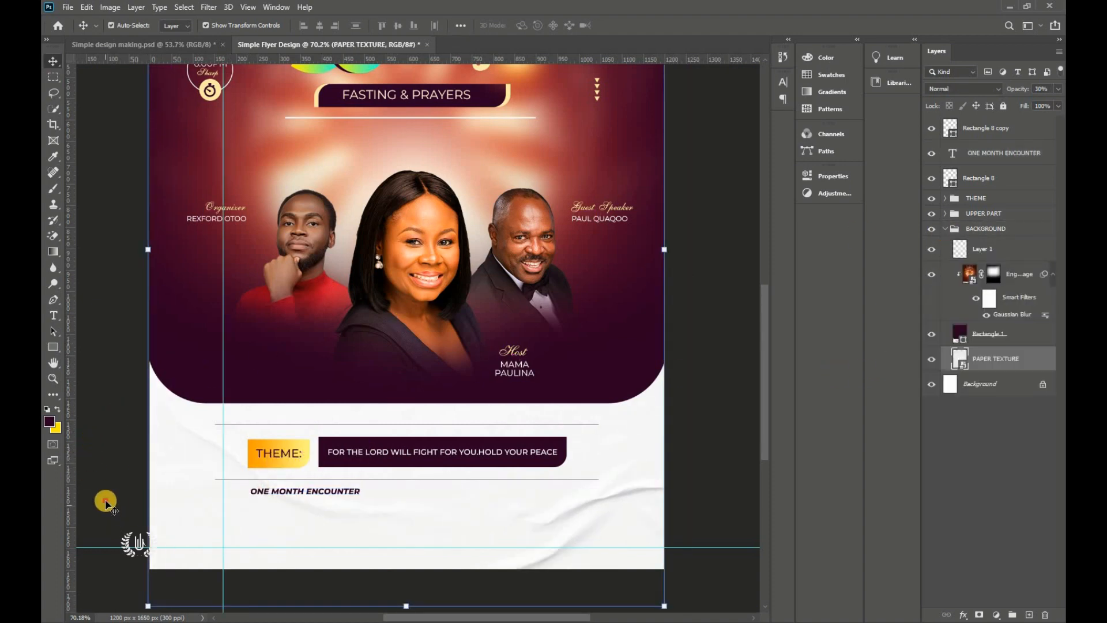
Step: Move the vertical guide to the divider's left end and snap ONE MONTH ENCOUNTER onto it
{"action": "left_click_drag", "start_coordinate": [213, 408], "coordinate": [236, 461]}
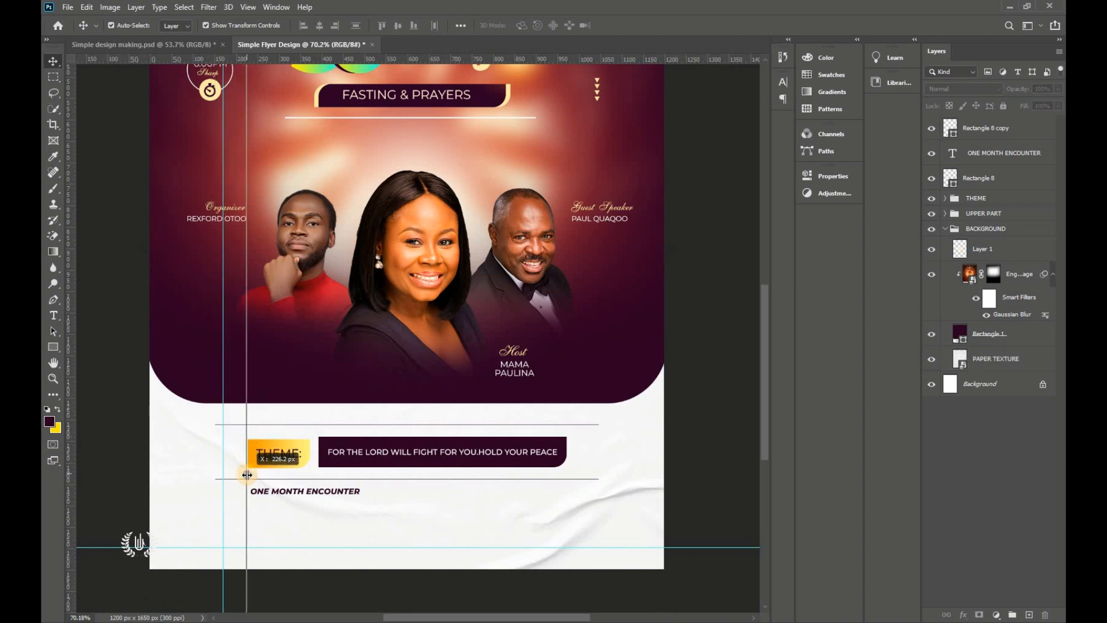
{"action": "left_click", "coordinate": [281, 493]}
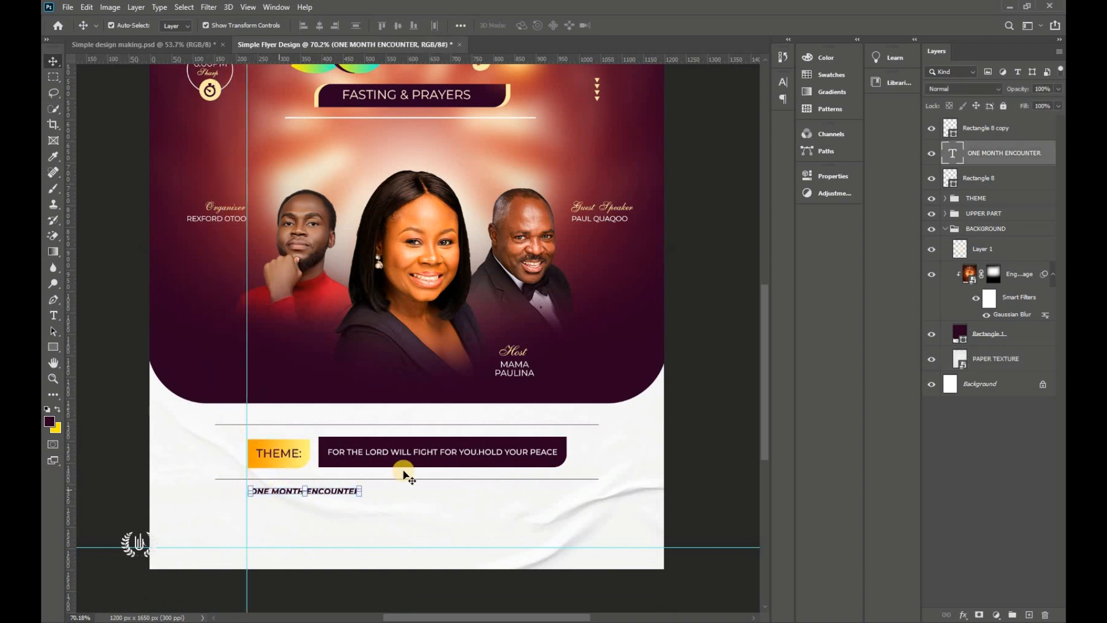
{"action": "left_click", "coordinate": [944, 230]}
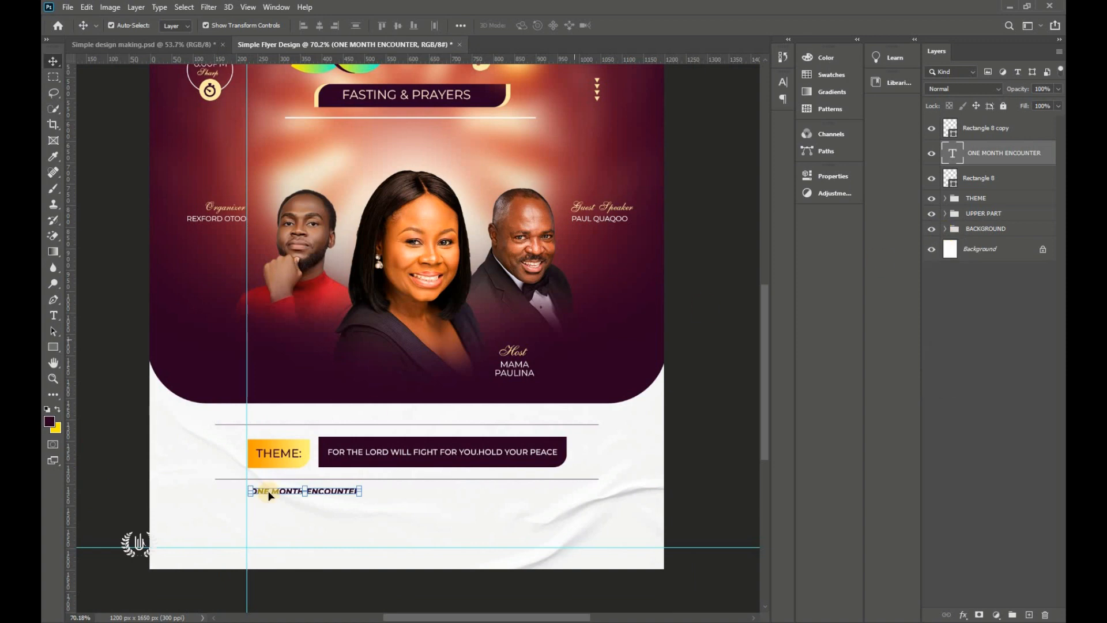
{"action": "left_click_drag", "start_coordinate": [285, 493], "coordinate": [284, 492]}
{"action": "left_click", "coordinate": [692, 450]}
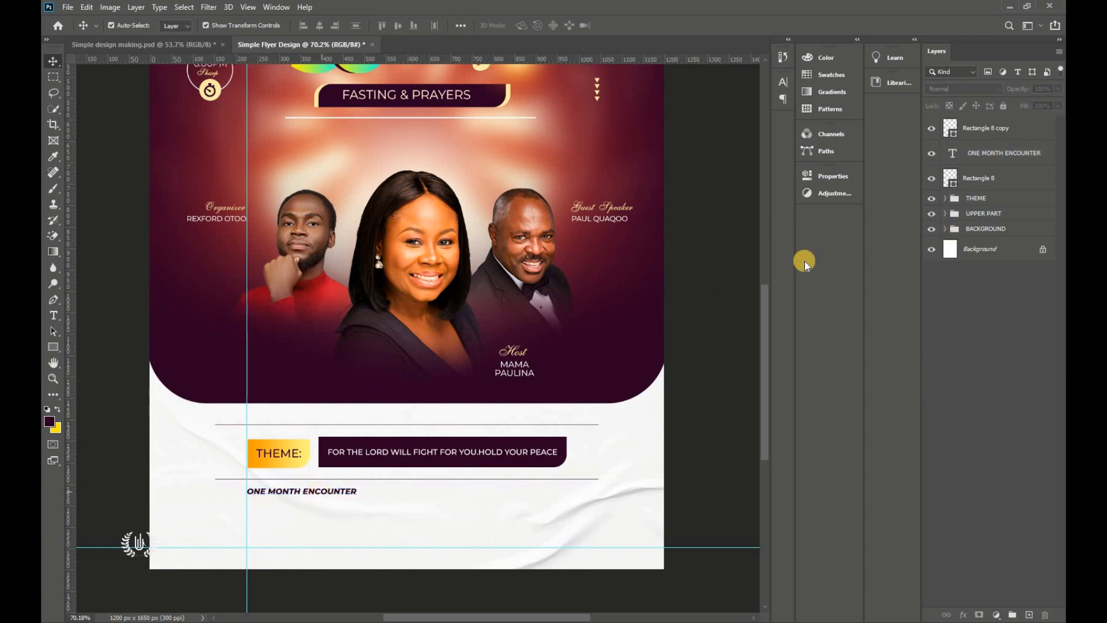
{"action": "left_click", "coordinate": [987, 132]}
{"action": "left_click_drag", "start_coordinate": [54, 348], "coordinate": [94, 344]}
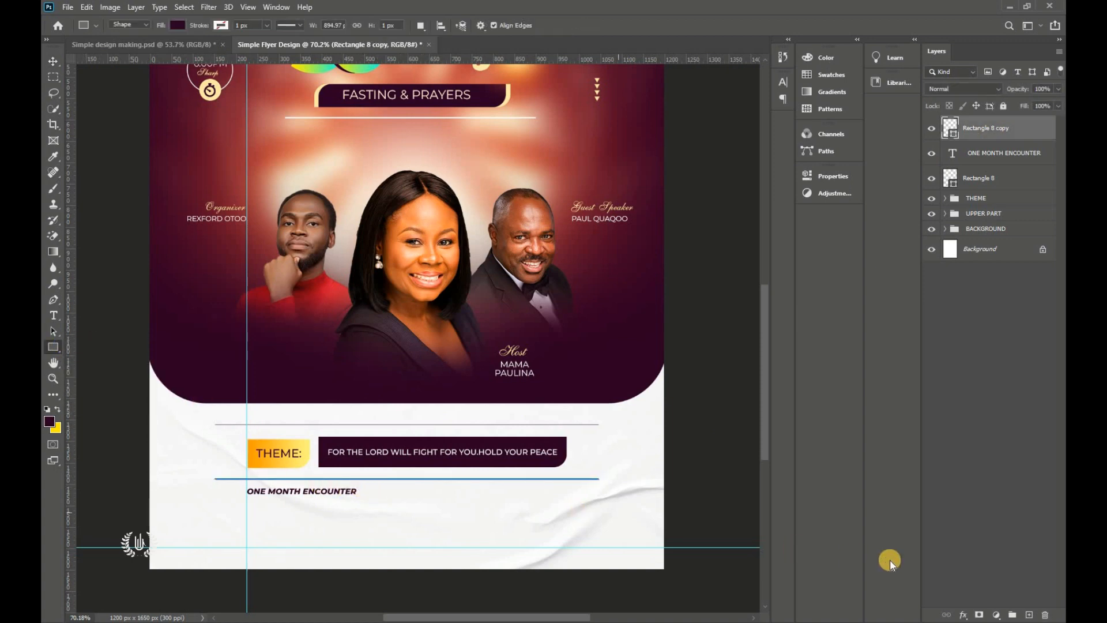
Step: Draw a thin bar on a new layer to the right of ONE MONTH ENCOUNTER
{"action": "left_click", "coordinate": [1029, 614]}
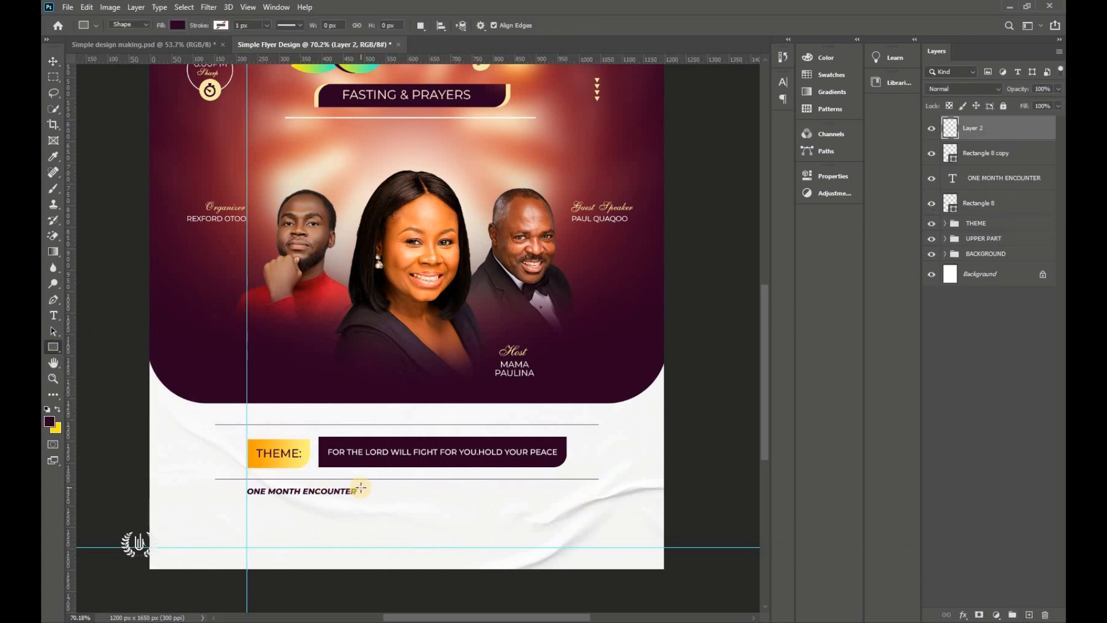
{"action": "left_click_drag", "start_coordinate": [360, 491], "coordinate": [598, 492]}
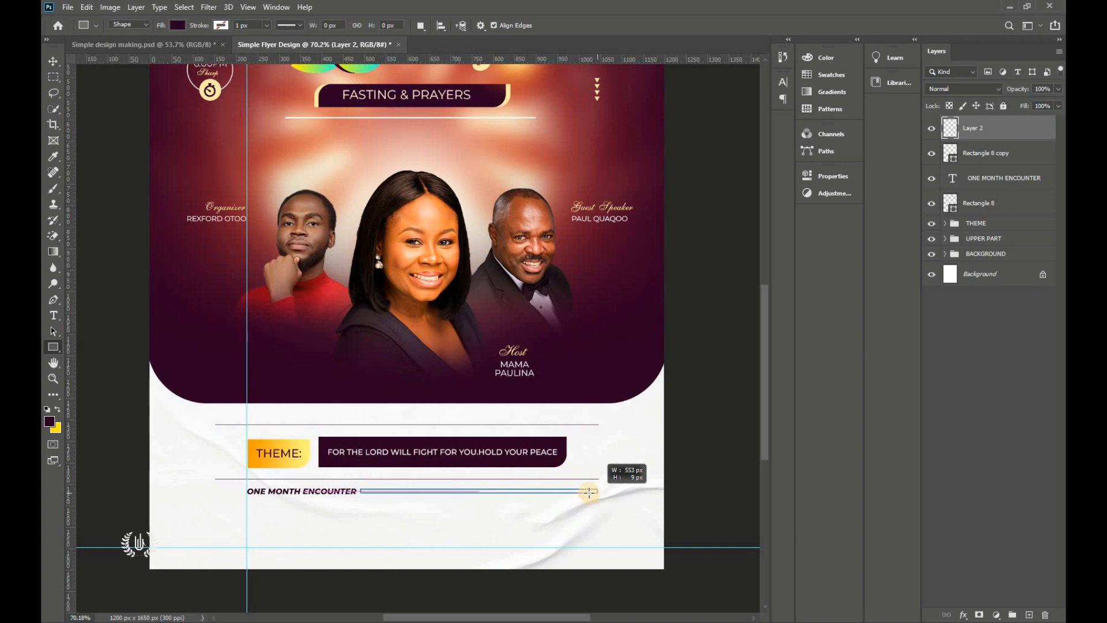
{"action": "left_click", "coordinate": [55, 62]}
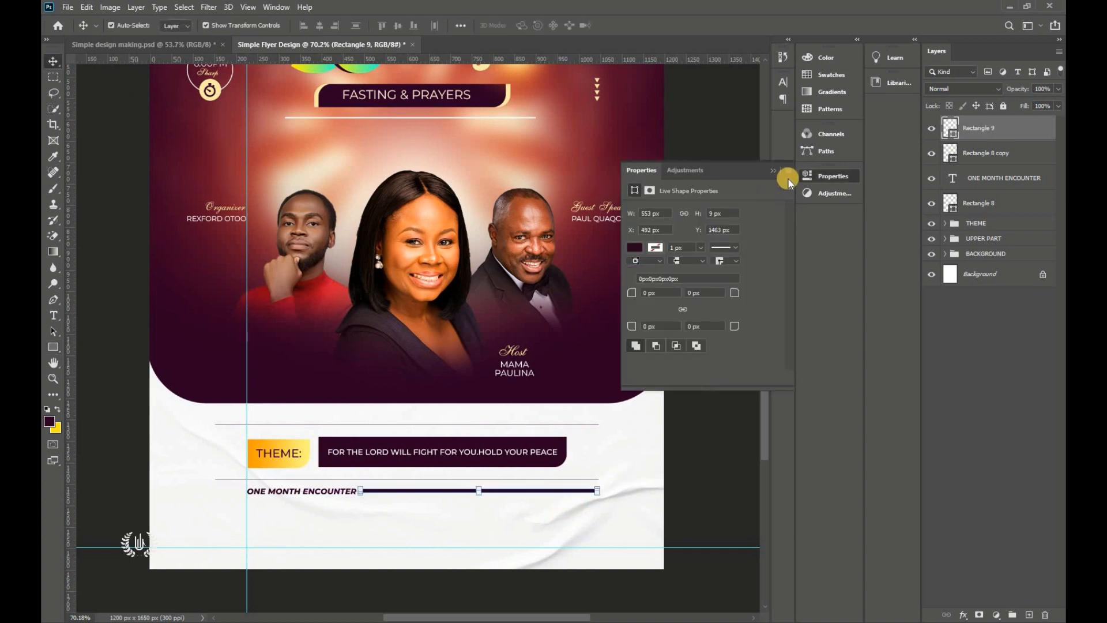
{"action": "left_click", "coordinate": [775, 168]}
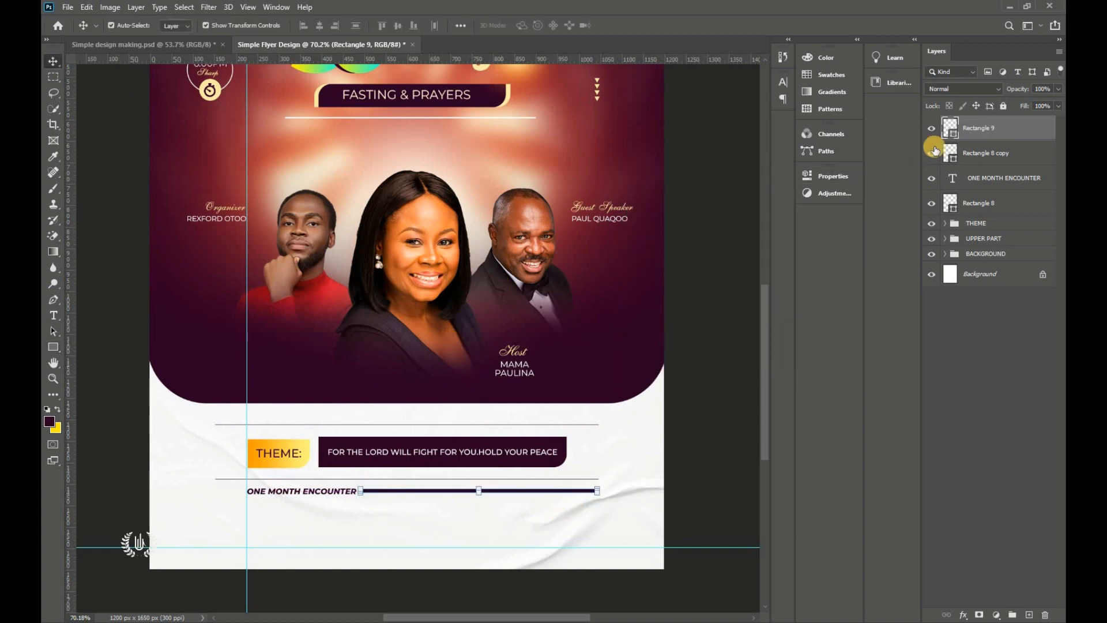
Step: Recolour the bar to pink ff0060 copied from the flyer notes
{"action": "double_click", "coordinate": [953, 136]}
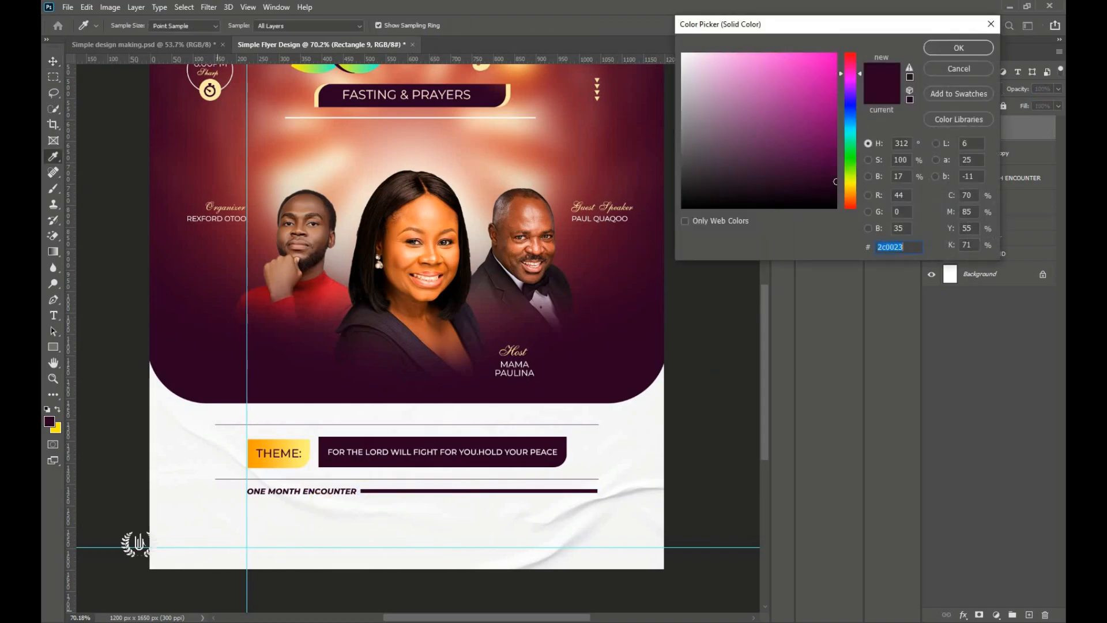
{"action": "key", "text": "alt+Tab"}
{"action": "double_click", "coordinate": [137, 53]}
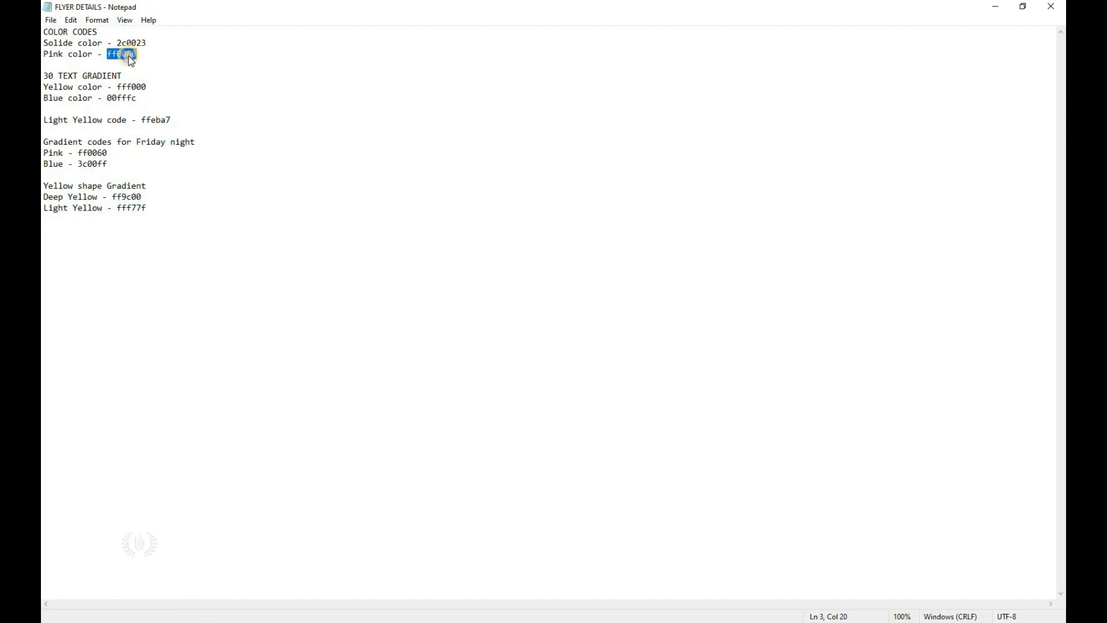
{"action": "right_click", "coordinate": [132, 62]}
{"action": "left_click", "coordinate": [154, 94]}
{"action": "key", "text": "alt+Tab"}
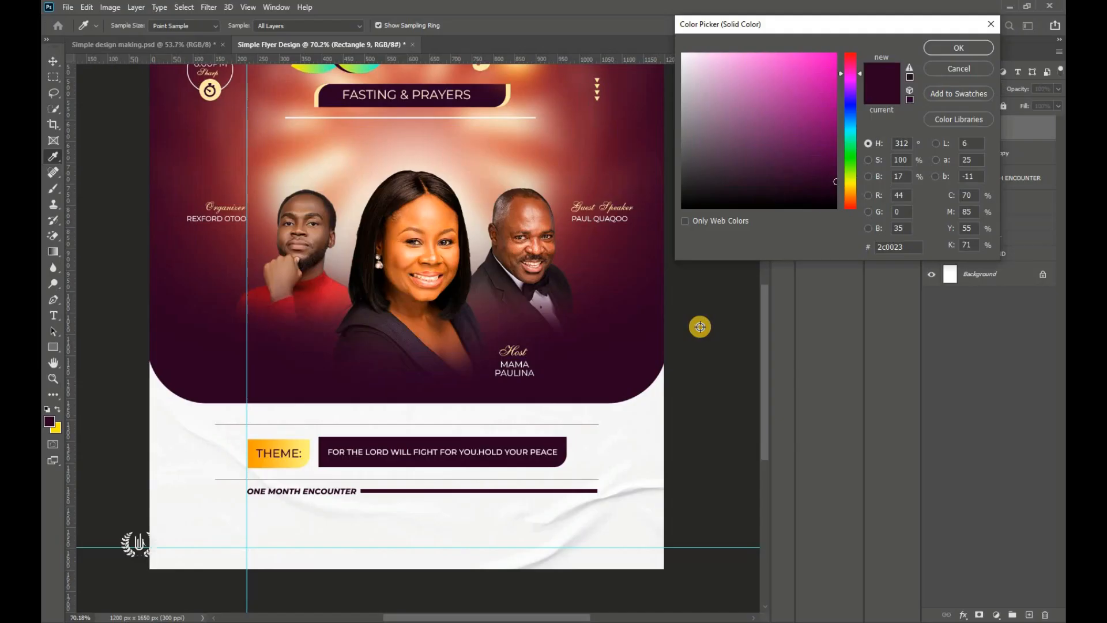
{"action": "double_click", "coordinate": [888, 247]}
{"action": "right_click", "coordinate": [889, 248]}
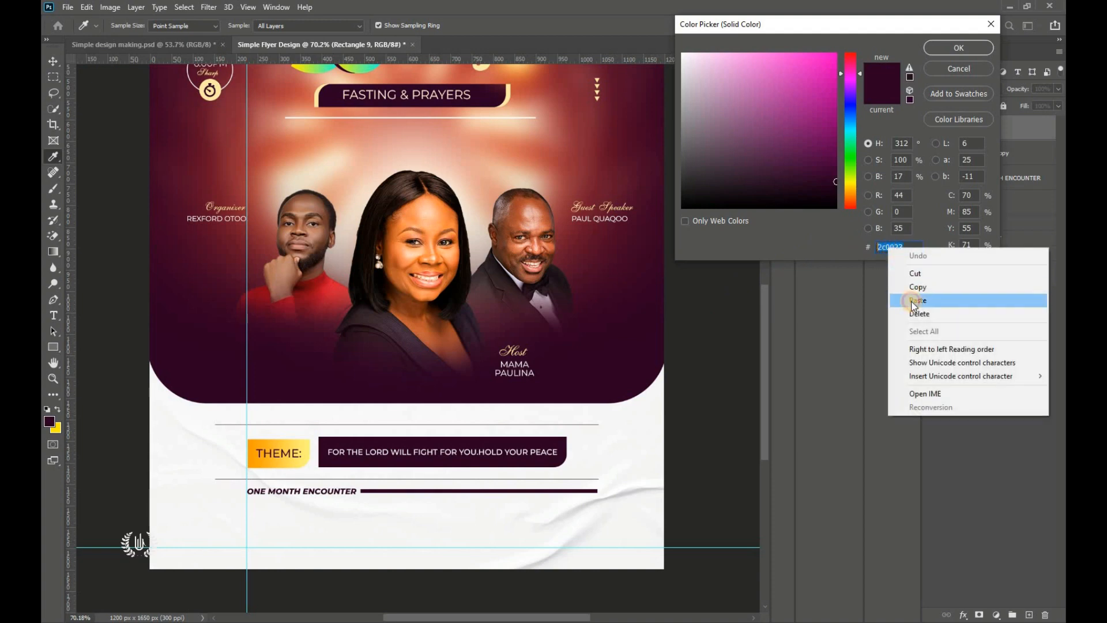
{"action": "left_click", "coordinate": [917, 301]}
{"action": "left_click", "coordinate": [971, 48]}
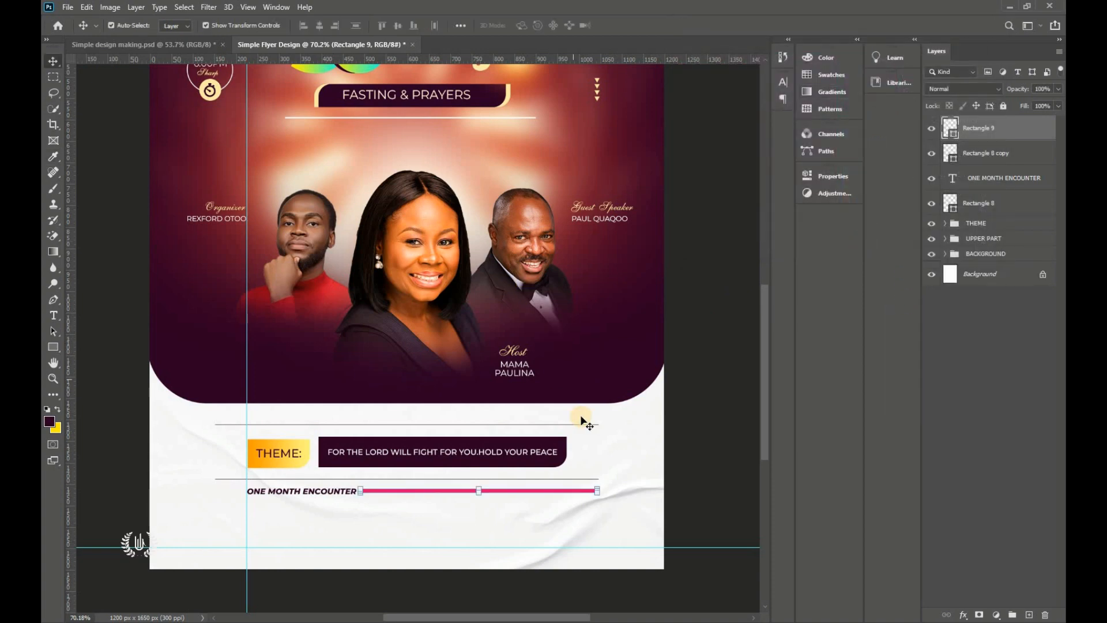
{"action": "left_click", "coordinate": [703, 475]}
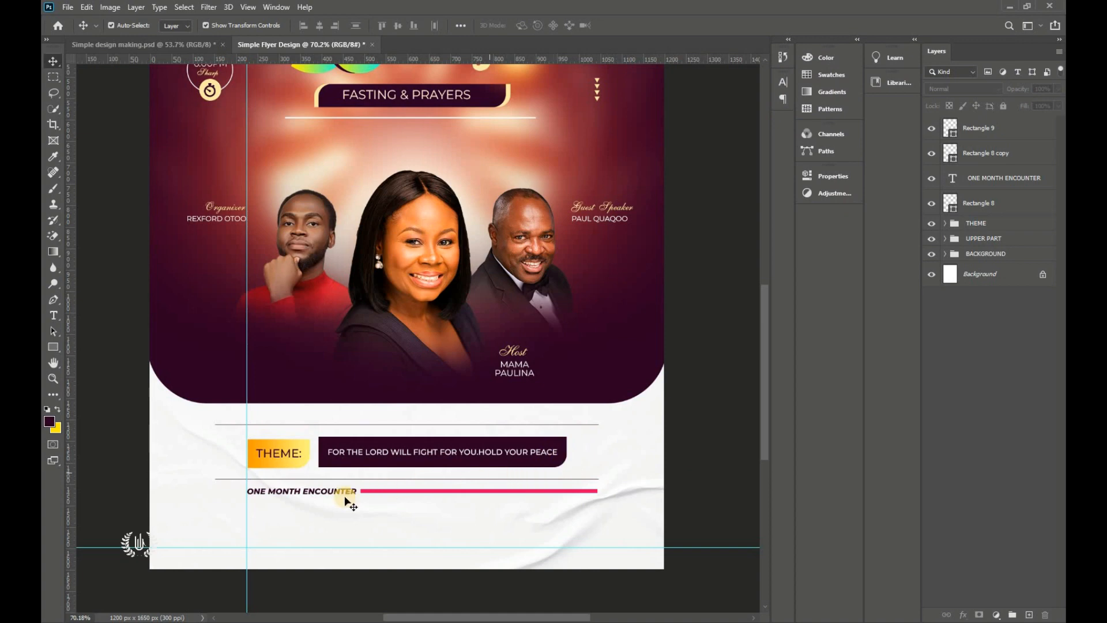
{"action": "left_click", "coordinate": [53, 315]}
Step: Add 'Every Monday - Sunday' in SemiBold under ONE MONTH ENCOUNTER, aligned to the guide and scaled ~113%
{"action": "left_click", "coordinate": [276, 510]}
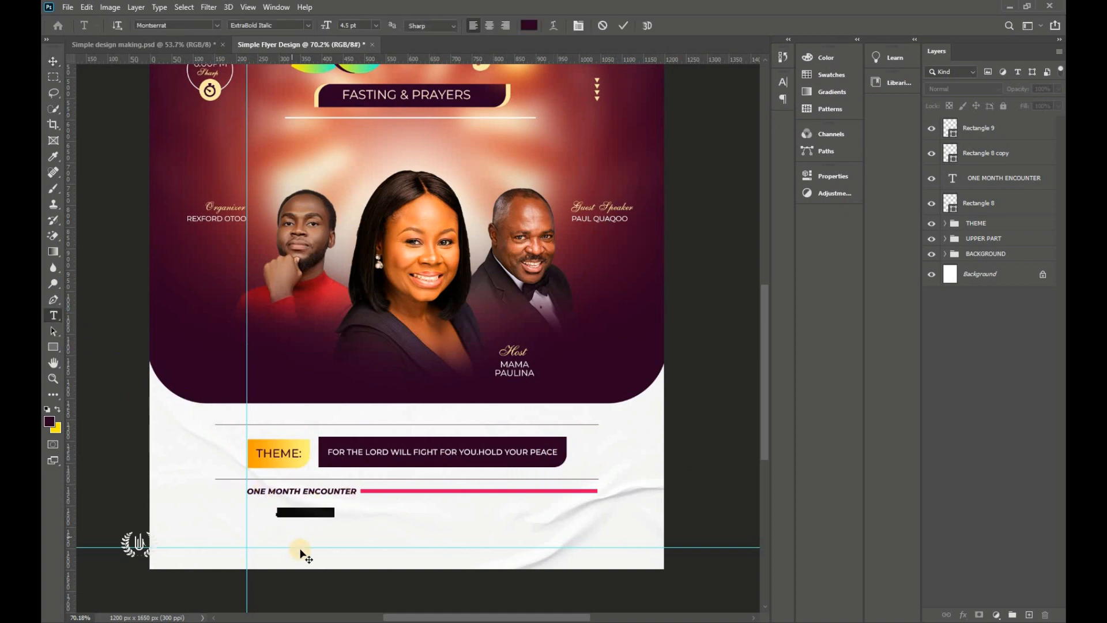
{"action": "left_click_drag", "start_coordinate": [299, 549], "coordinate": [274, 544]}
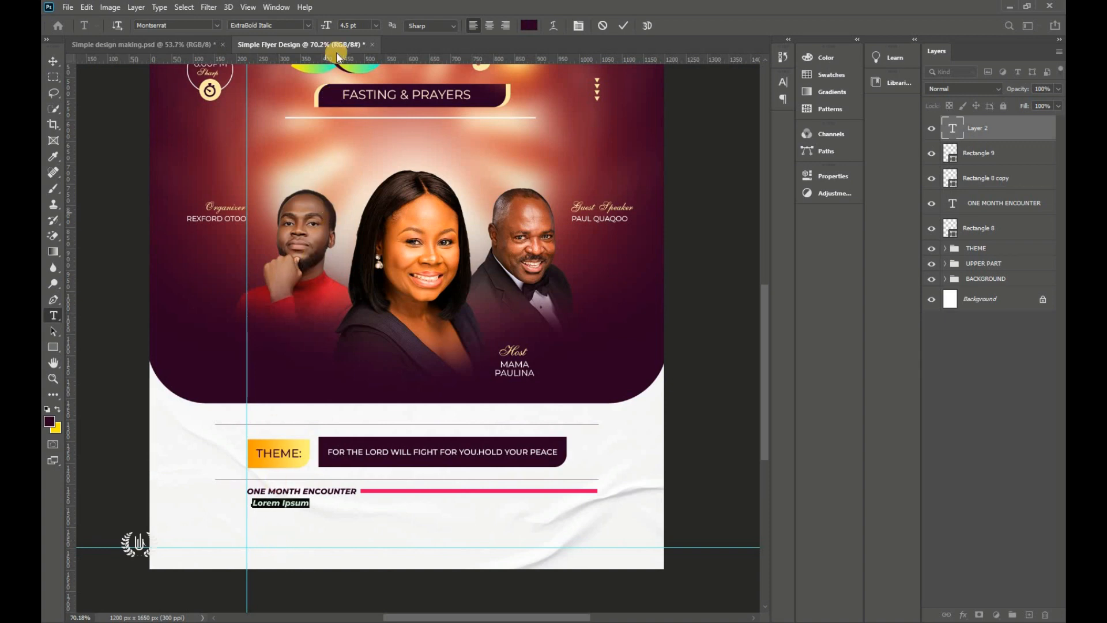
{"action": "left_click", "coordinate": [311, 25]}
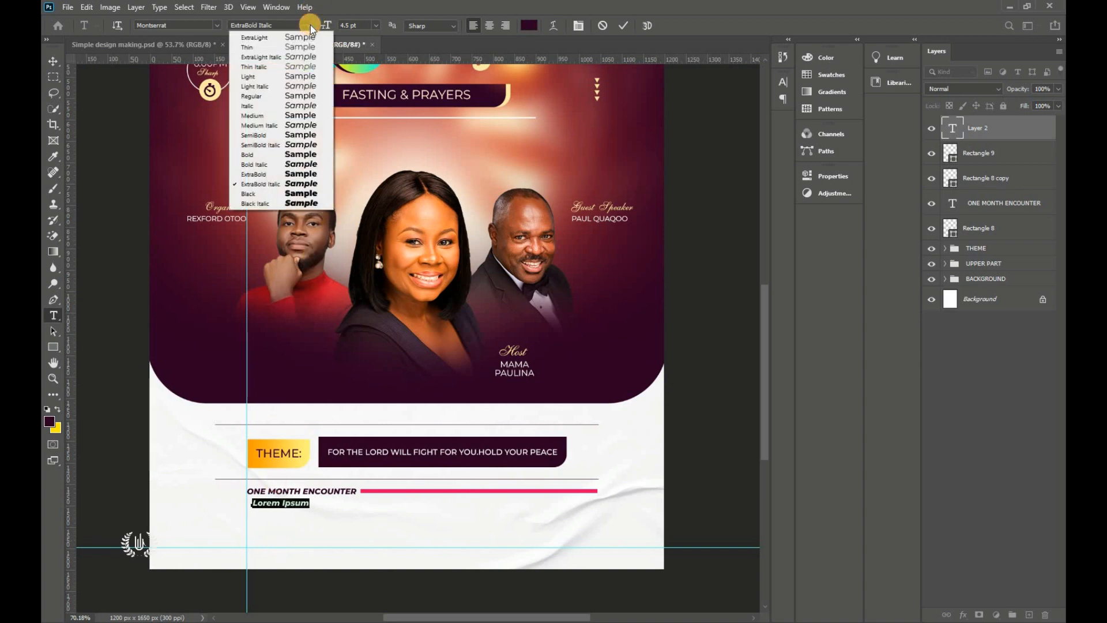
{"action": "left_click", "coordinate": [309, 134]}
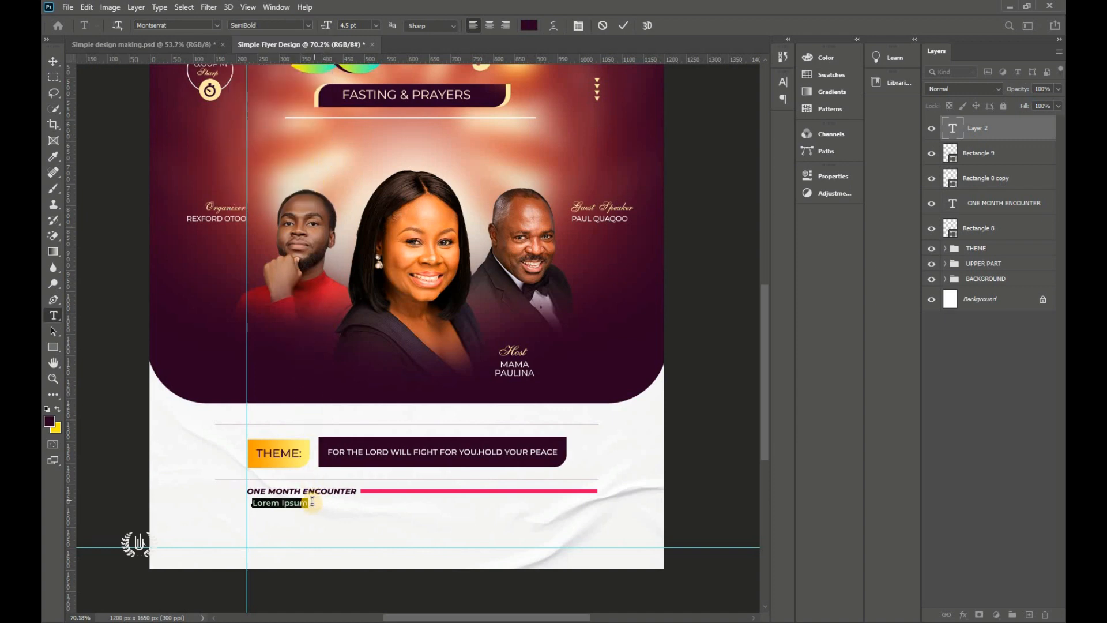
{"action": "scroll", "coordinate": [311, 501], "scroll_direction": "up", "scroll_amount": 4}
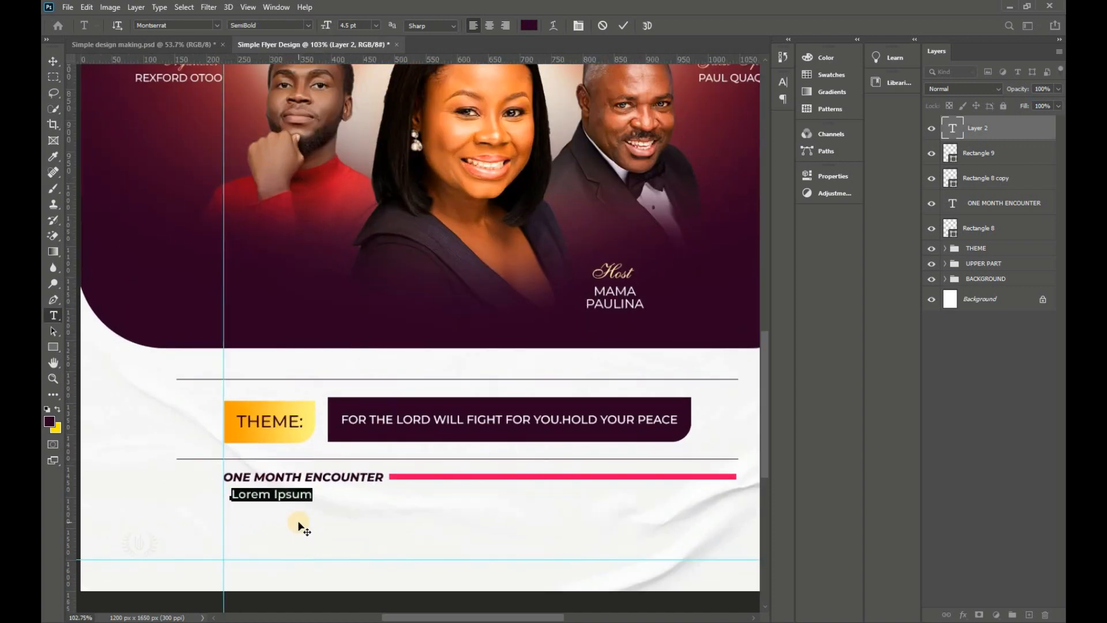
{"action": "type", "text": "very Monday - Sunday"}
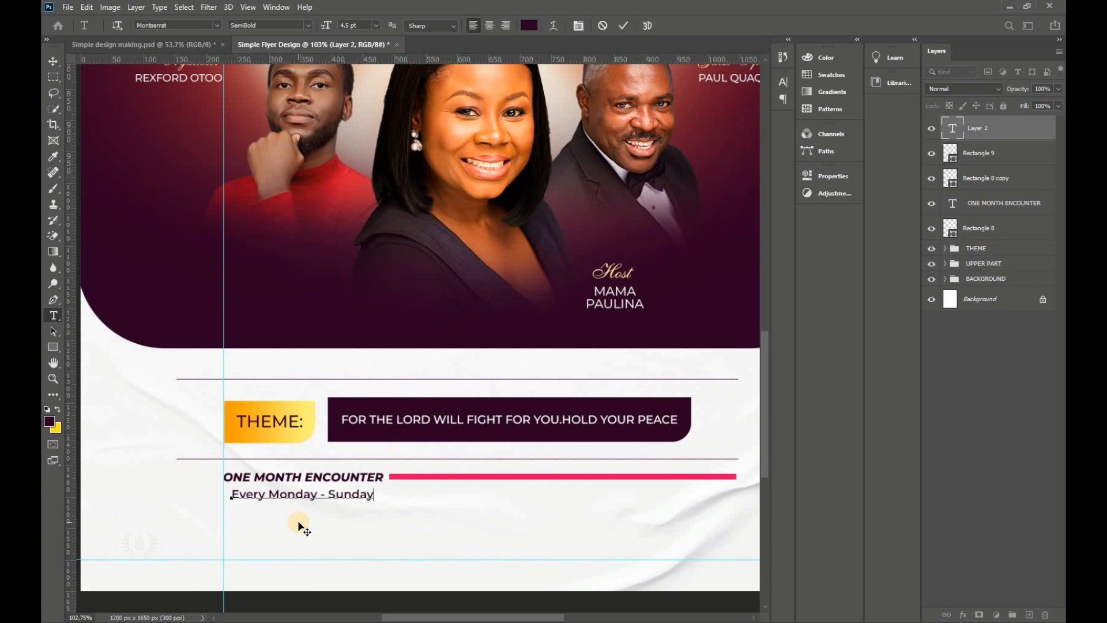
{"action": "left_click_drag", "start_coordinate": [294, 526], "coordinate": [287, 526]}
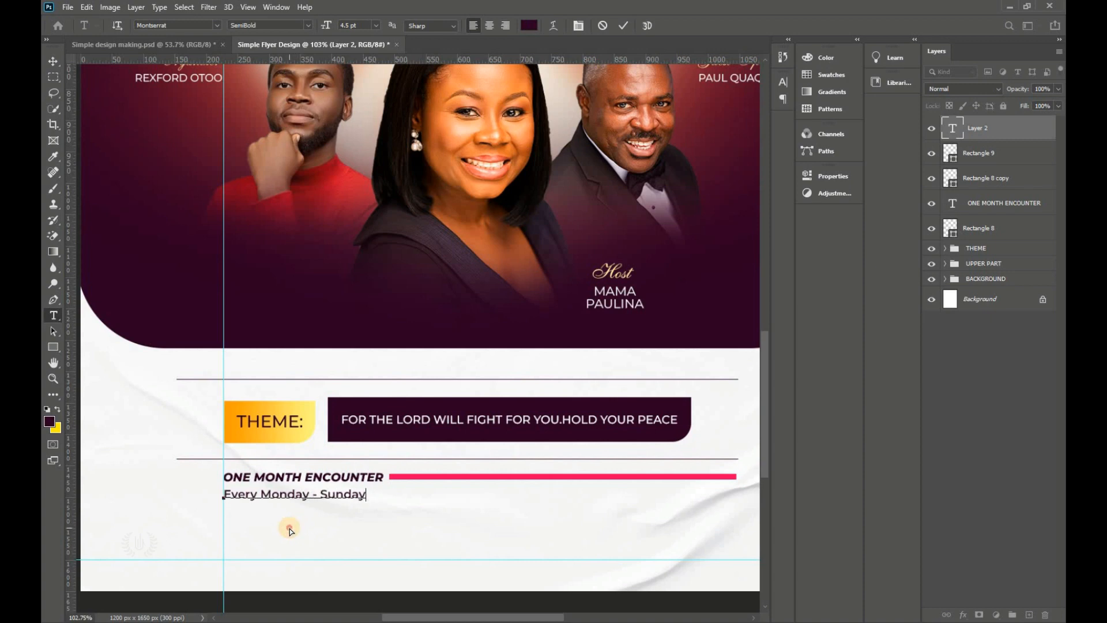
{"action": "left_click", "coordinate": [622, 26]}
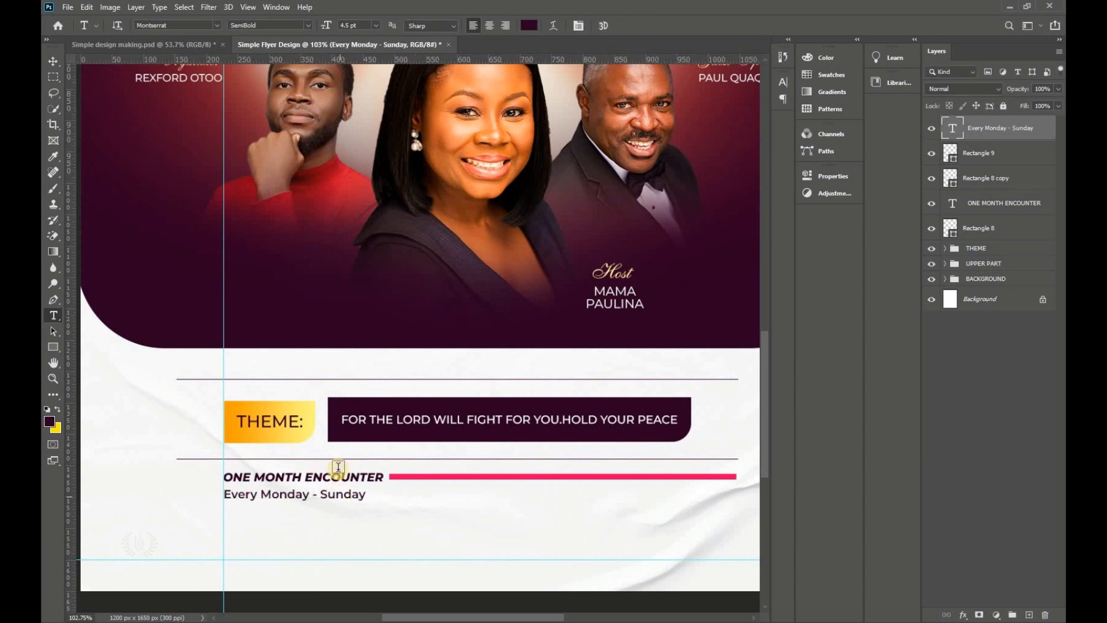
{"action": "left_click", "coordinate": [53, 61]}
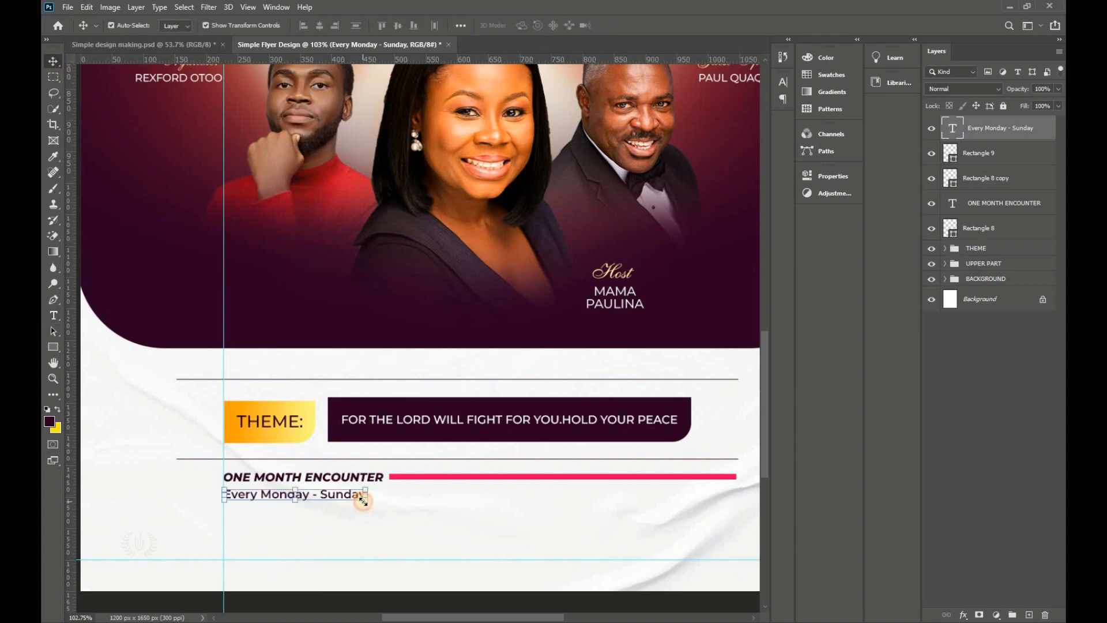
{"action": "left_click_drag", "start_coordinate": [363, 500], "coordinate": [381, 499]}
Step: Duplicate the days line 20 px below and retype it as ALL FRIDAY IS AN ALL NIGHT
{"action": "left_click", "coordinate": [526, 92]}
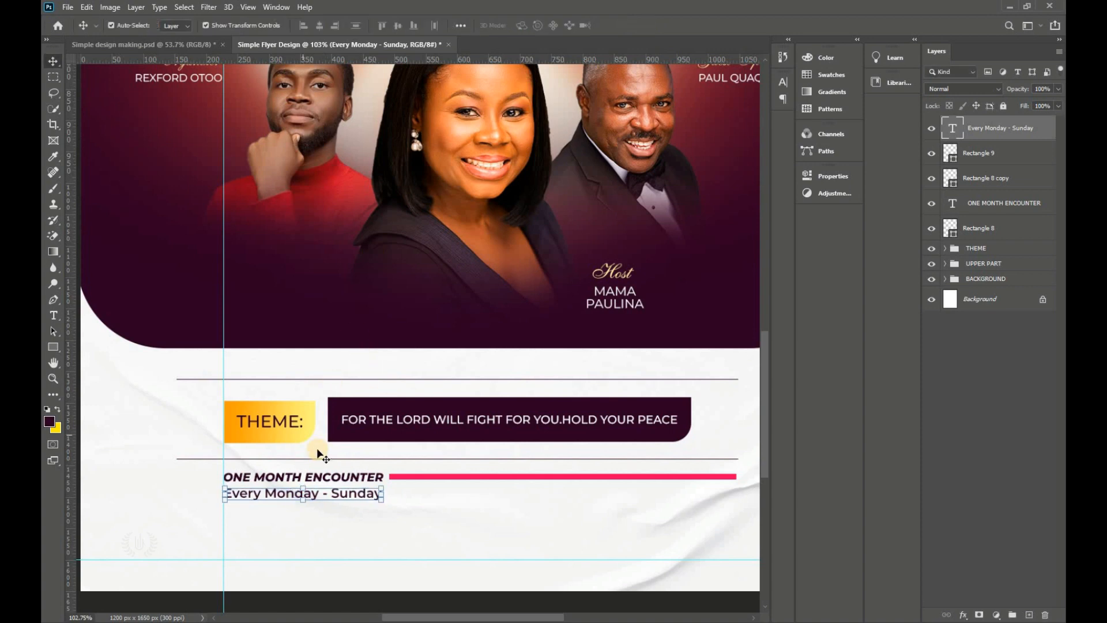
{"action": "left_click_drag", "start_coordinate": [345, 494], "coordinate": [345, 506]}
{"action": "double_click", "coordinate": [345, 507]}
{"action": "left_click", "coordinate": [309, 26]}
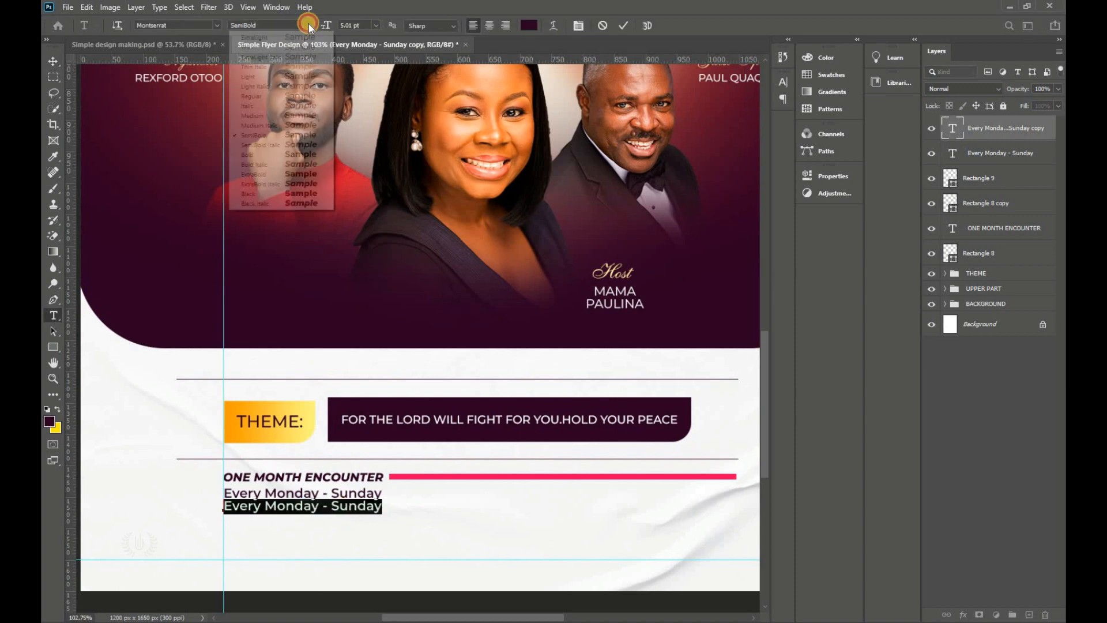
{"action": "left_click", "coordinate": [313, 175]}
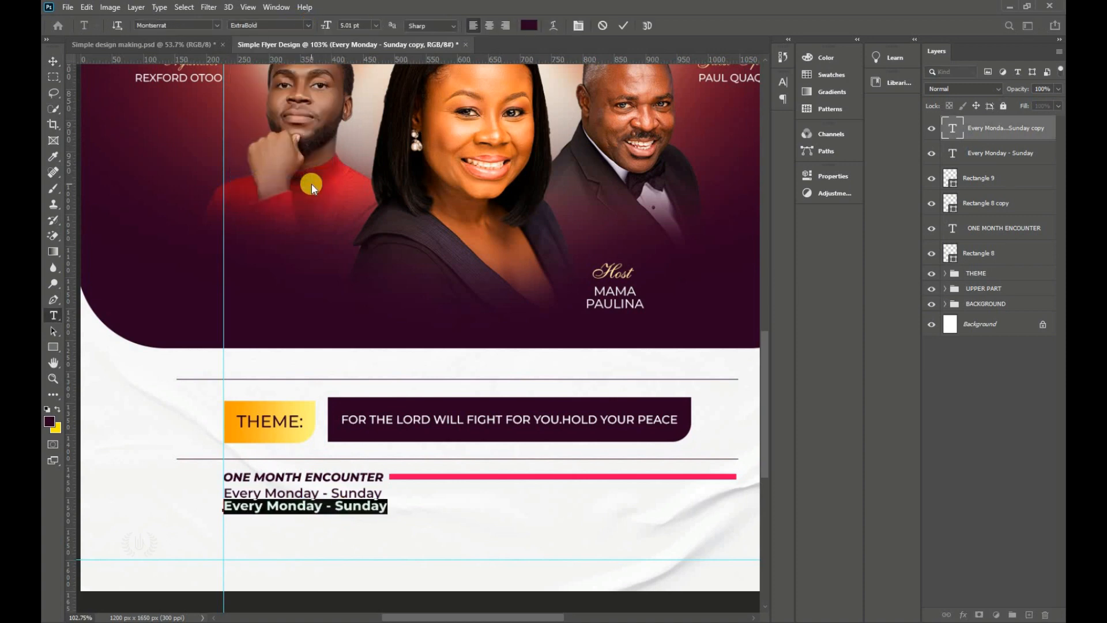
{"action": "type", "text": "ALL FRIDAY IS AN ALL NIGHT"}
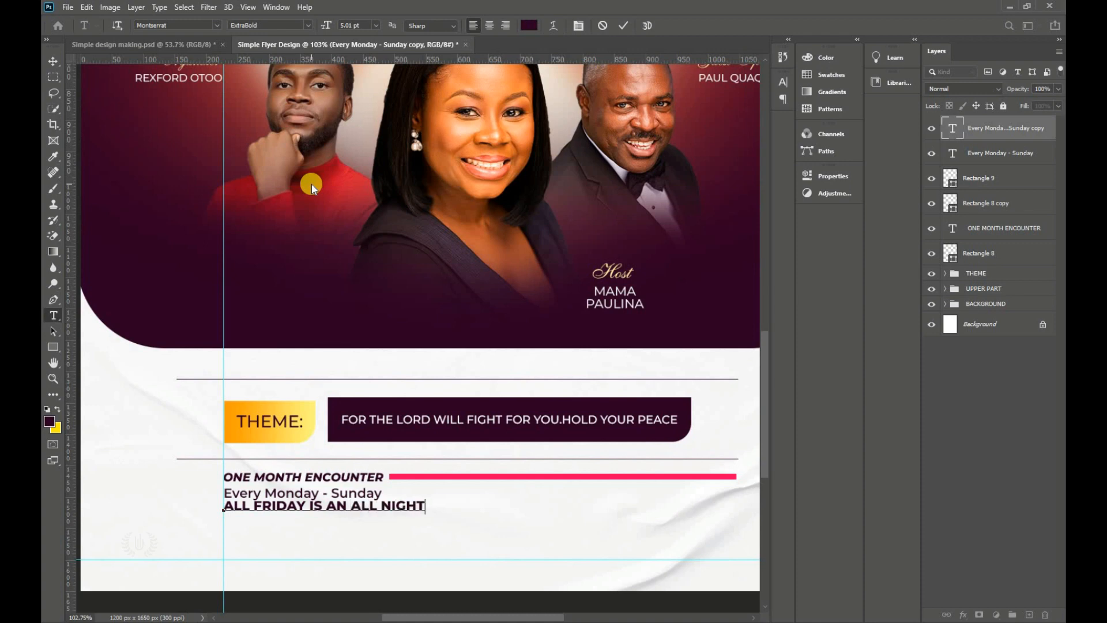
Step: Set ALL FRIDAY IS AN ALL NIGHT to Montserrat Black at 4 pt
{"action": "key", "text": "ctrl+a"}
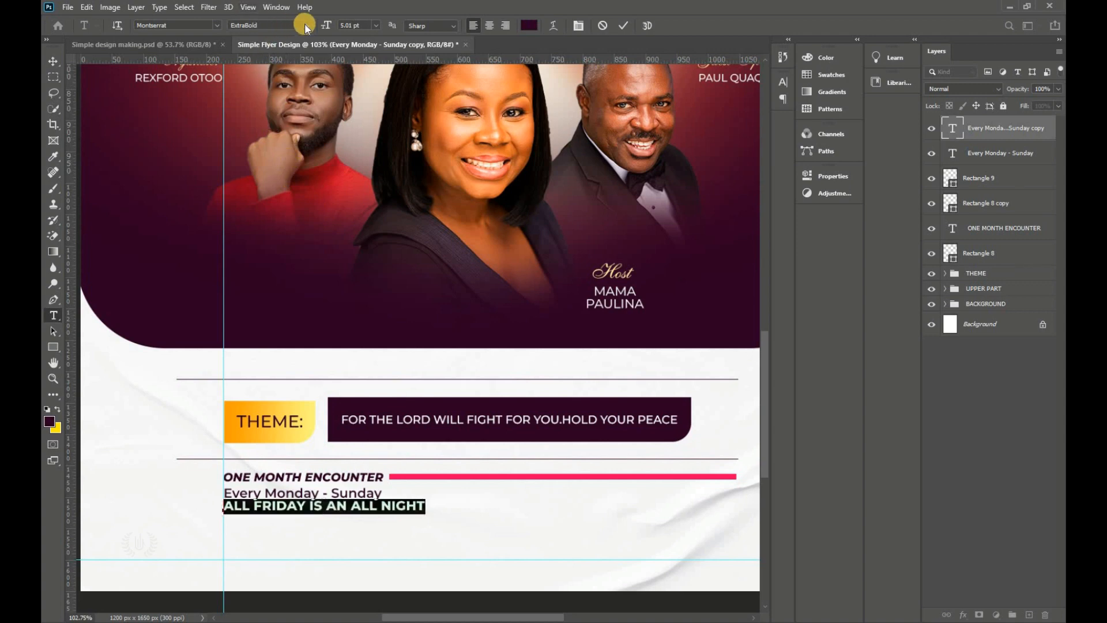
{"action": "left_click", "coordinate": [304, 25]}
{"action": "left_click", "coordinate": [312, 193]}
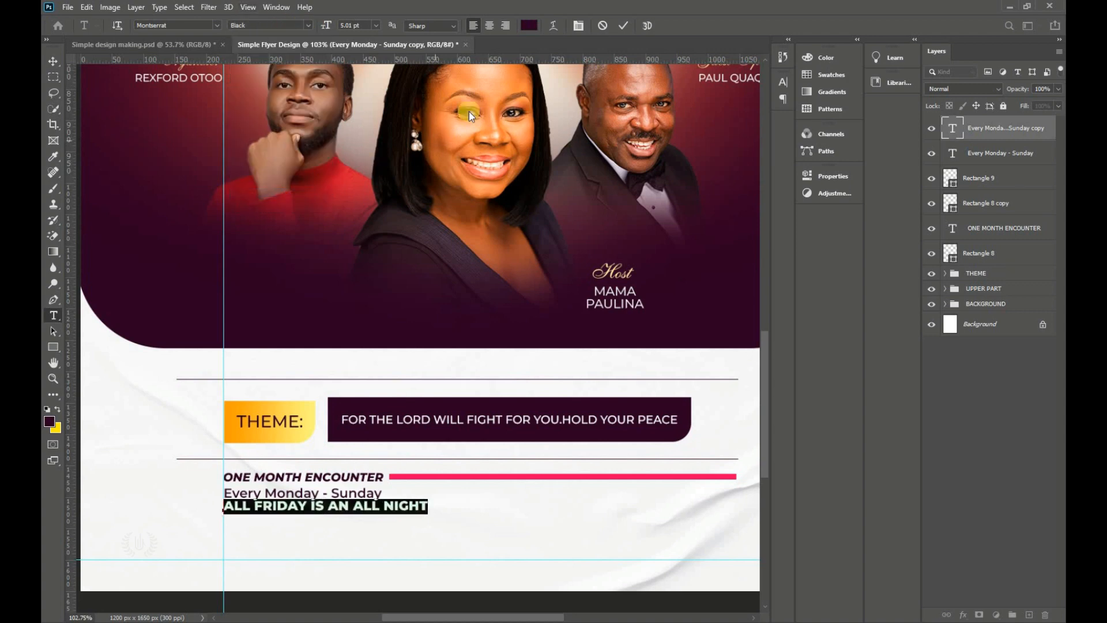
{"action": "left_click", "coordinate": [352, 26]}
{"action": "type", "text": "4.5"}
{"action": "key", "text": "Return"}
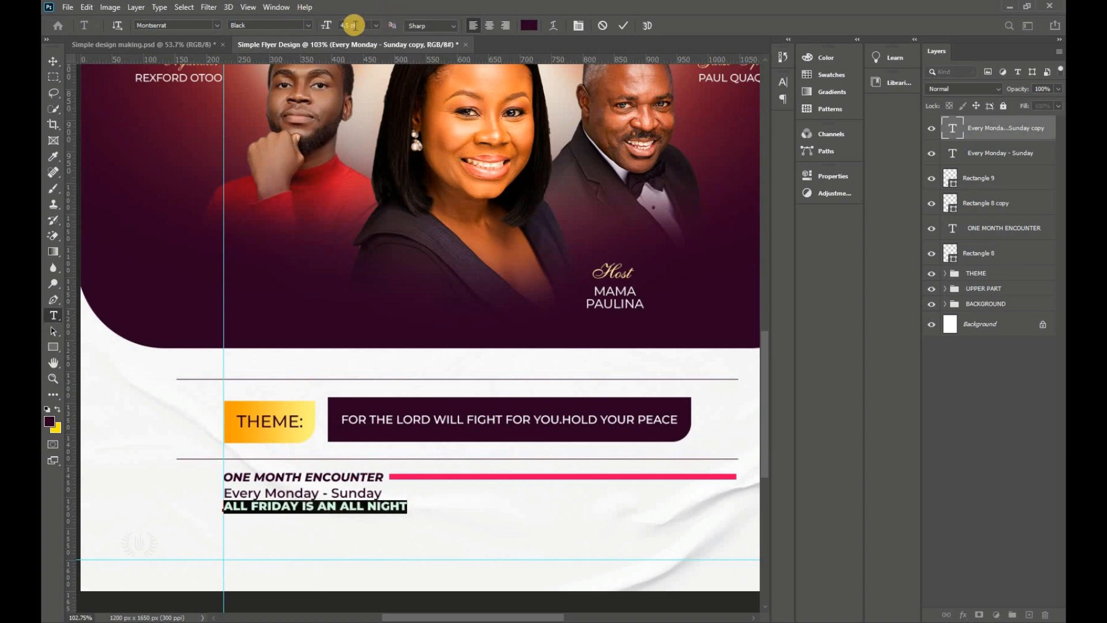
{"action": "left_click", "coordinate": [326, 26]}
{"action": "type", "text": "4"}
{"action": "key", "text": "Return"}
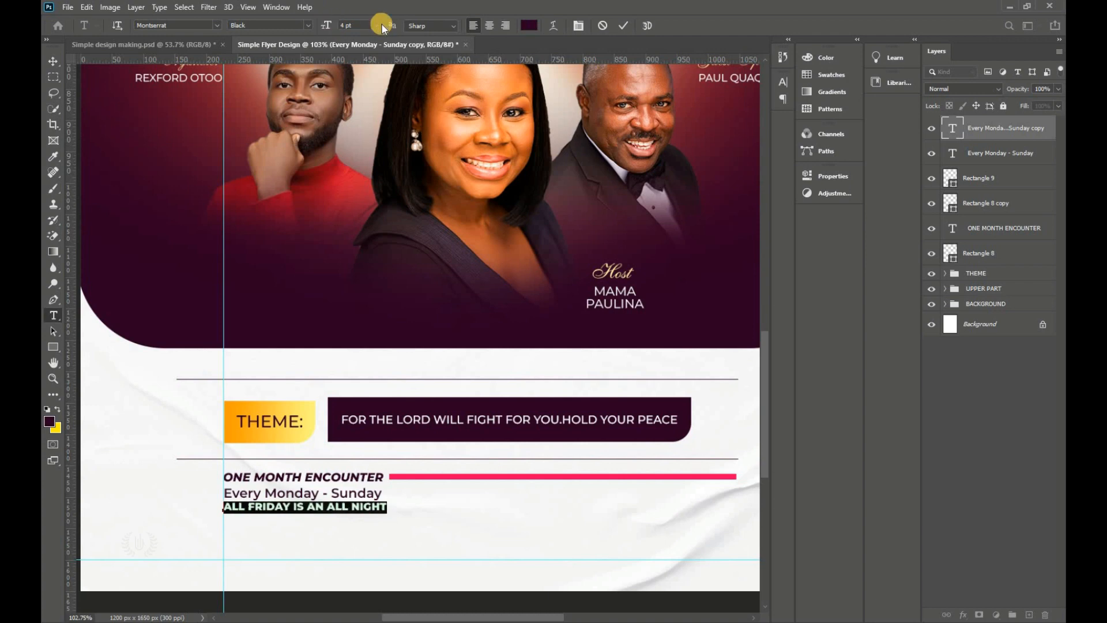
{"action": "left_click", "coordinate": [624, 24]}
Step: Narrow the ALL FRIDAY IS AN ALL NIGHT line to match the width of the line above
{"action": "key", "text": "v"}
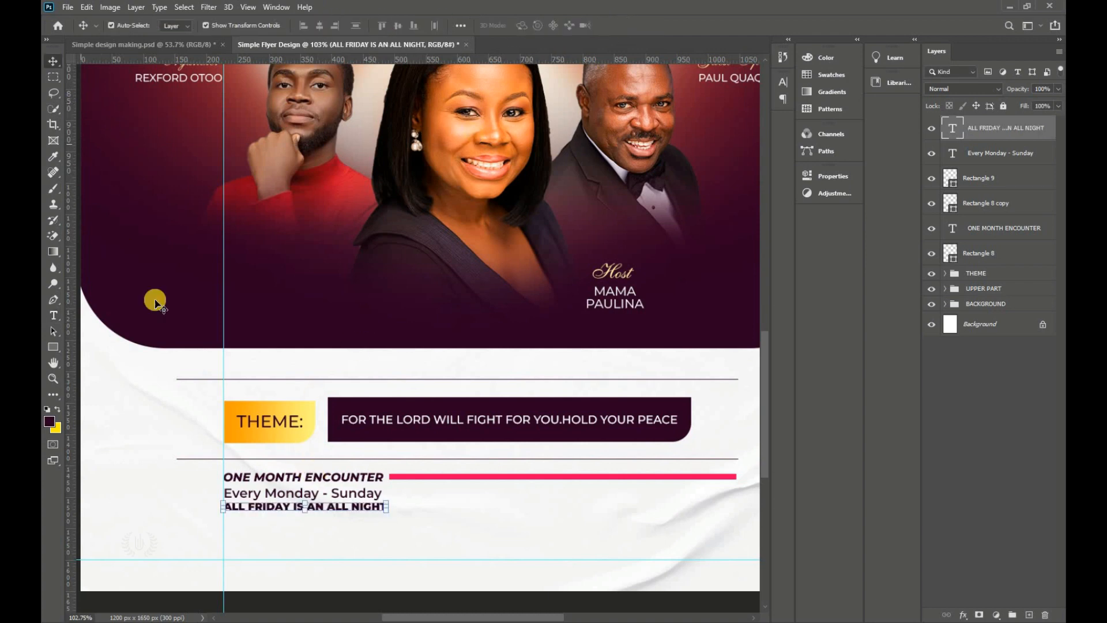
{"action": "scroll", "coordinate": [295, 403], "scroll_direction": "down", "scroll_amount": 2}
{"action": "scroll", "coordinate": [295, 406], "scroll_direction": "down", "scroll_amount": 1}
{"action": "left_click", "coordinate": [333, 539]}
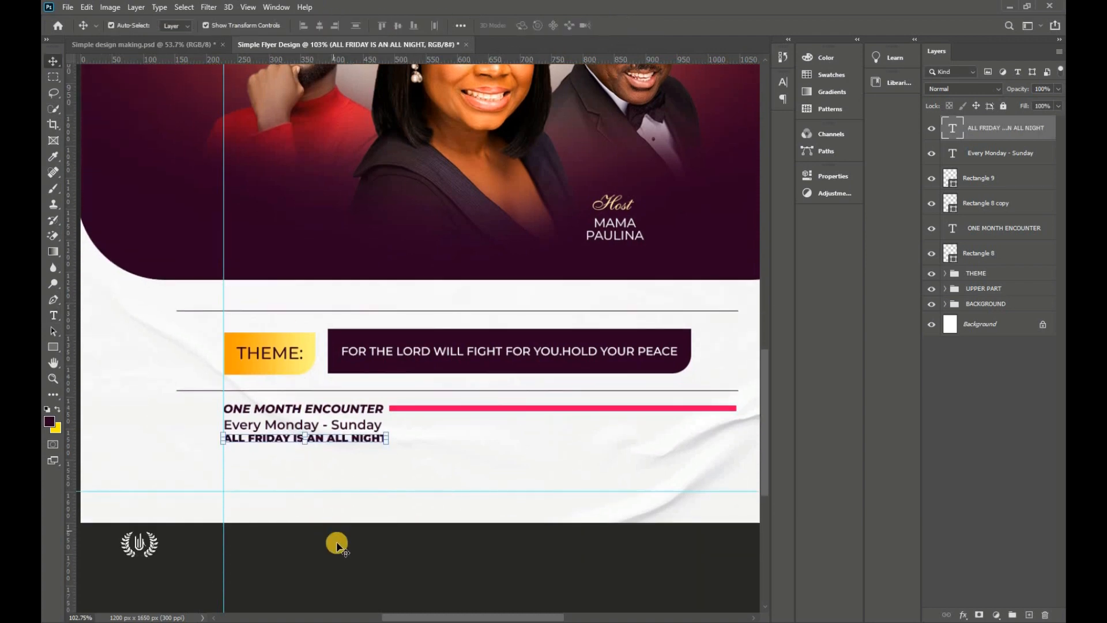
{"action": "left_click", "coordinate": [371, 440]}
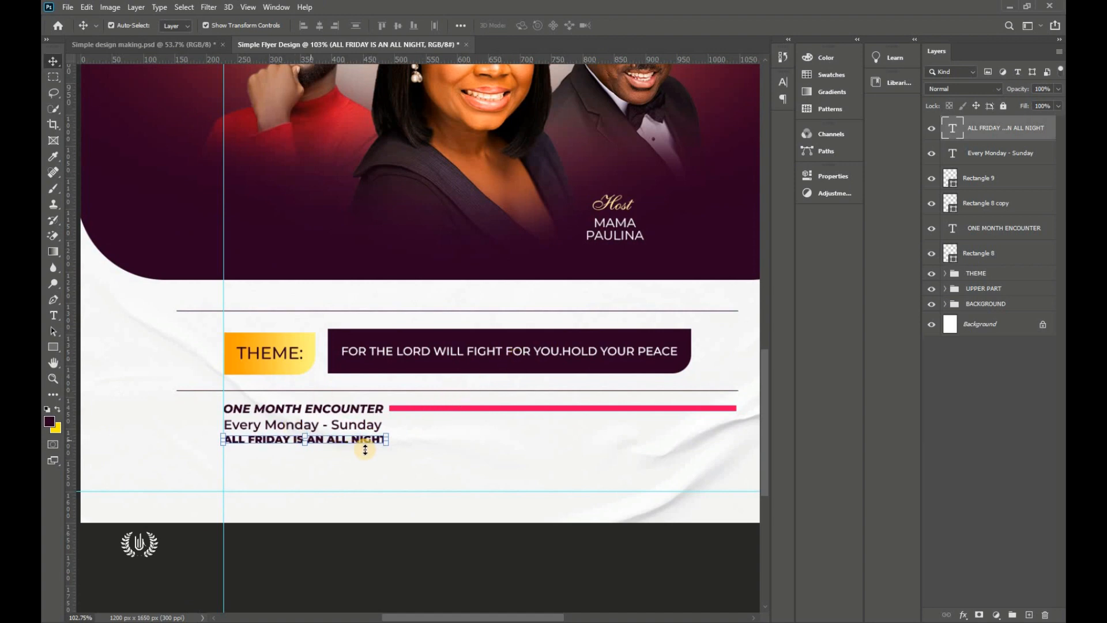
{"action": "left_click", "coordinate": [387, 439]}
{"action": "left_click_drag", "start_coordinate": [382, 439], "coordinate": [376, 439]}
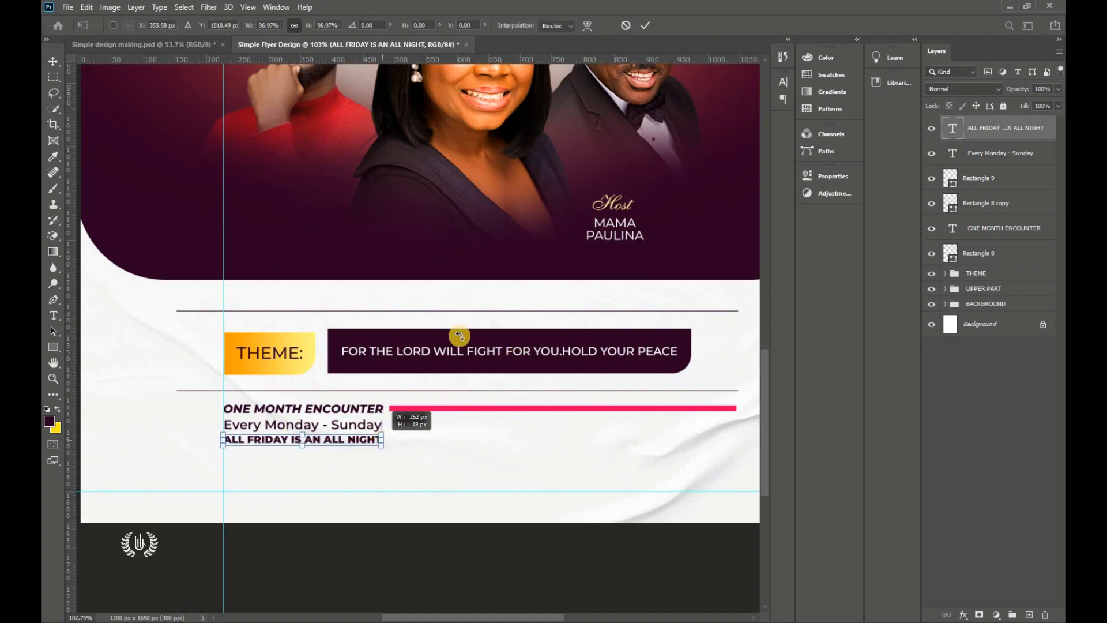
{"action": "left_click", "coordinate": [645, 25]}
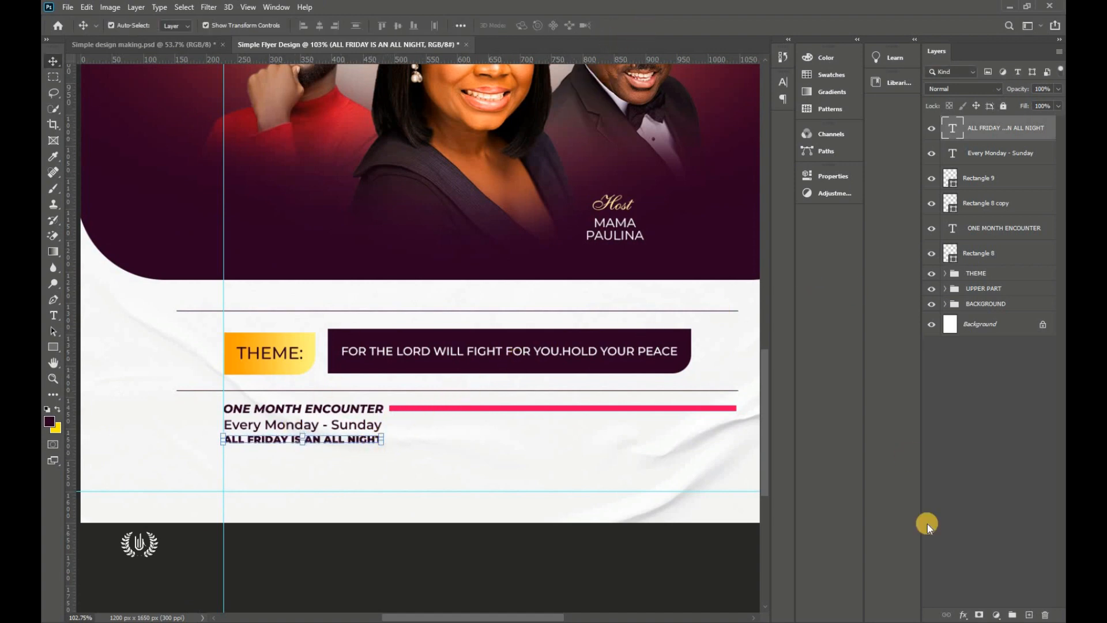
{"action": "left_click", "coordinate": [963, 615]}
Step: Add a Normal-blend gradient overlay to the ALL FRIDAY text and open its left stop colour (ffc66c)
{"action": "left_click", "coordinate": [983, 496]}
{"action": "left_click", "coordinate": [580, 257]}
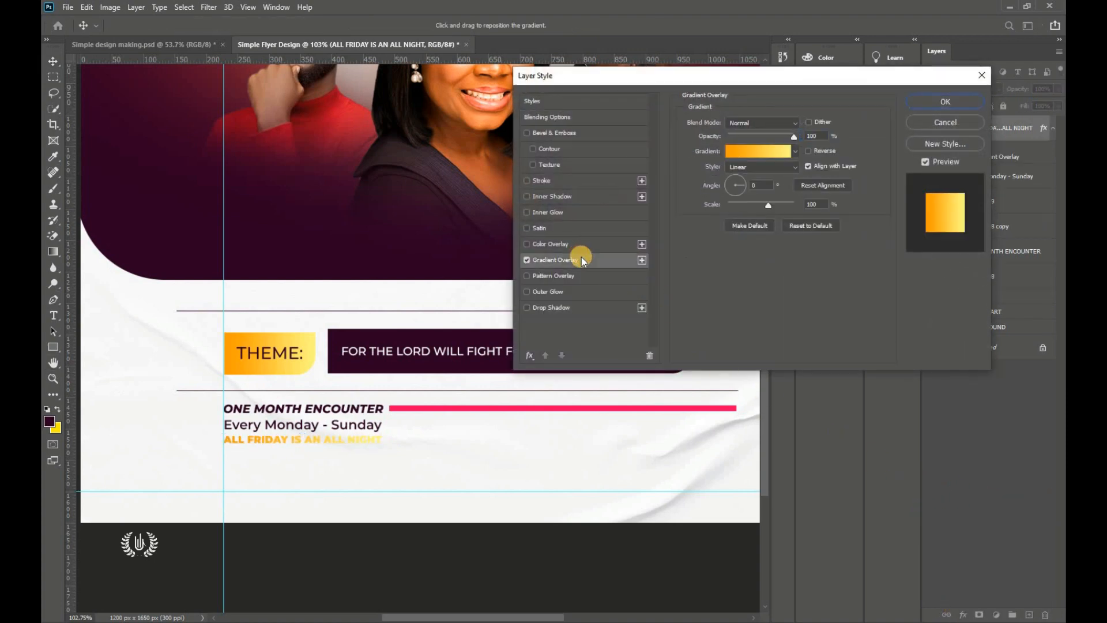
{"action": "left_click", "coordinate": [760, 185]}
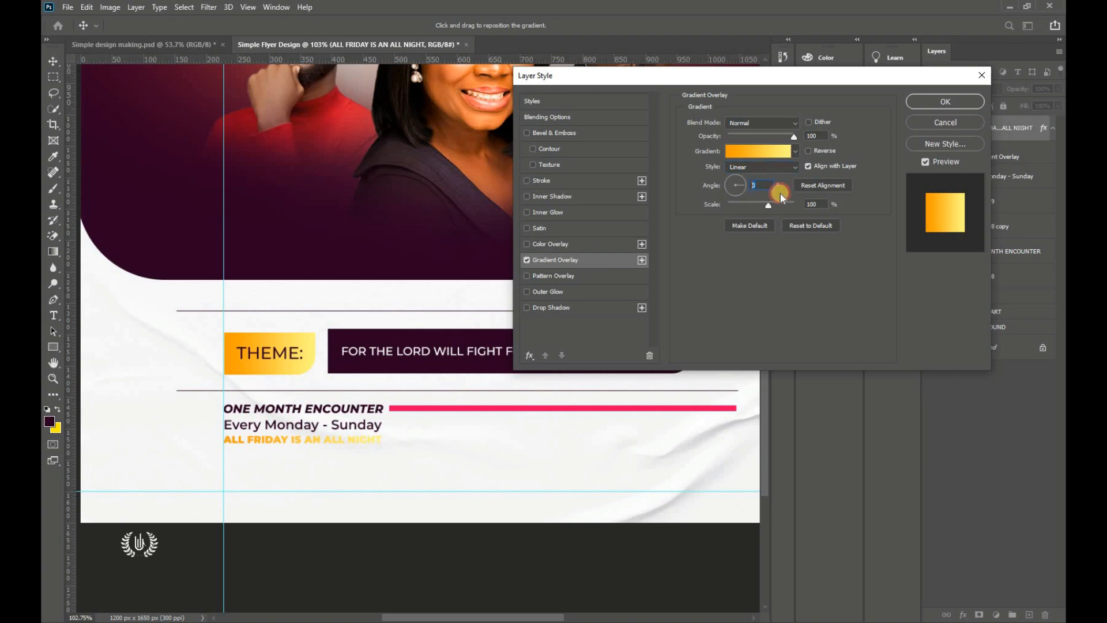
{"action": "left_click", "coordinate": [780, 204]}
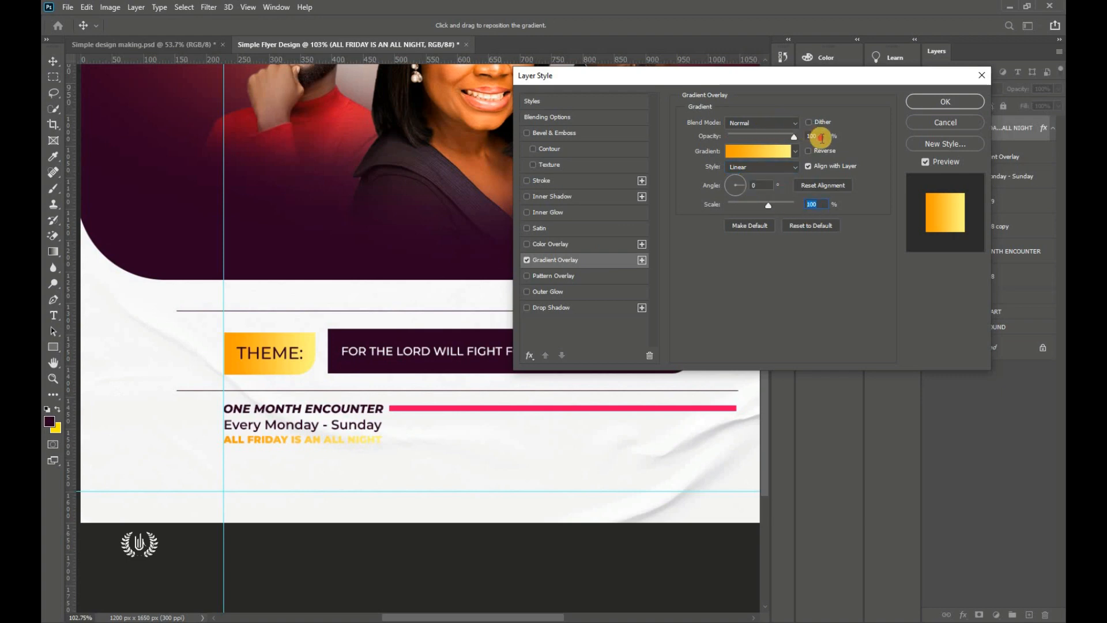
{"action": "left_click", "coordinate": [794, 122]}
{"action": "left_click", "coordinate": [760, 134]}
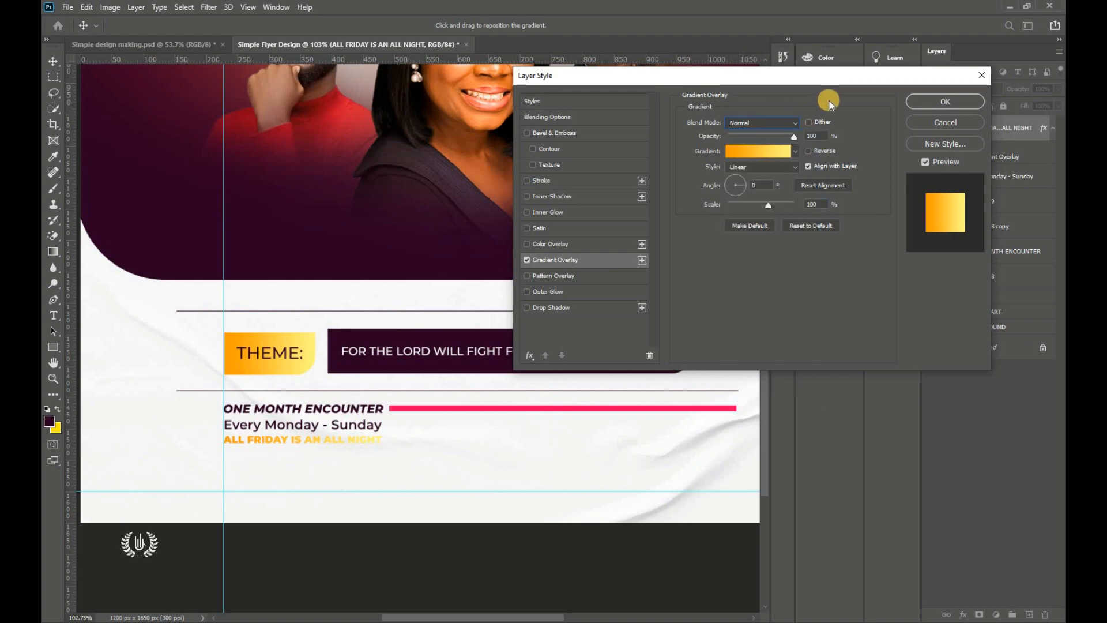
{"action": "left_click", "coordinate": [752, 151]}
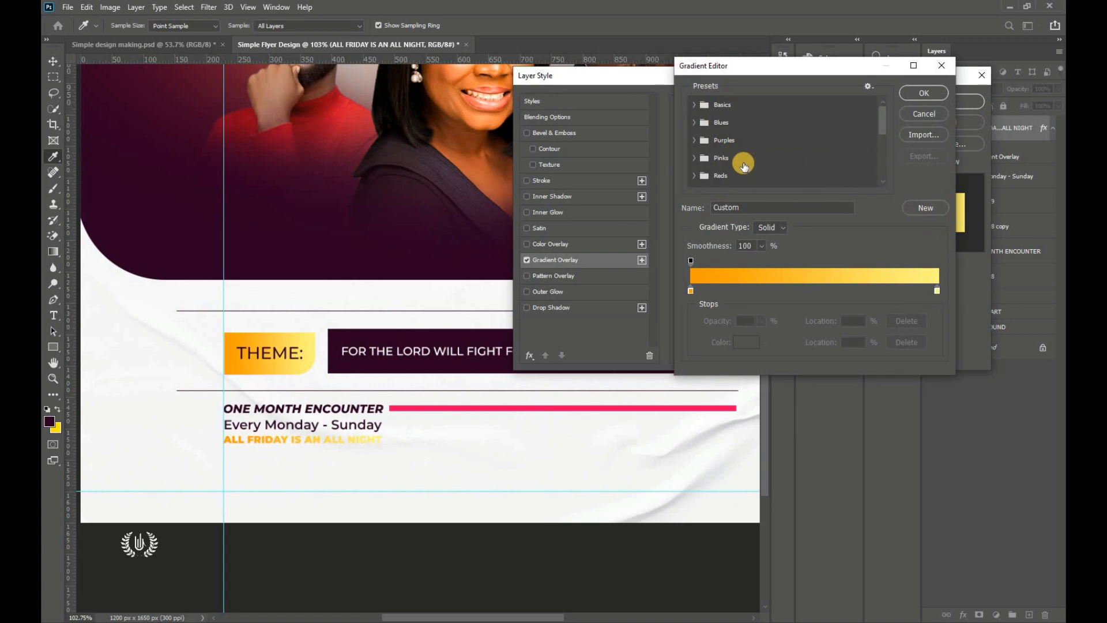
{"action": "left_click", "coordinate": [691, 290]}
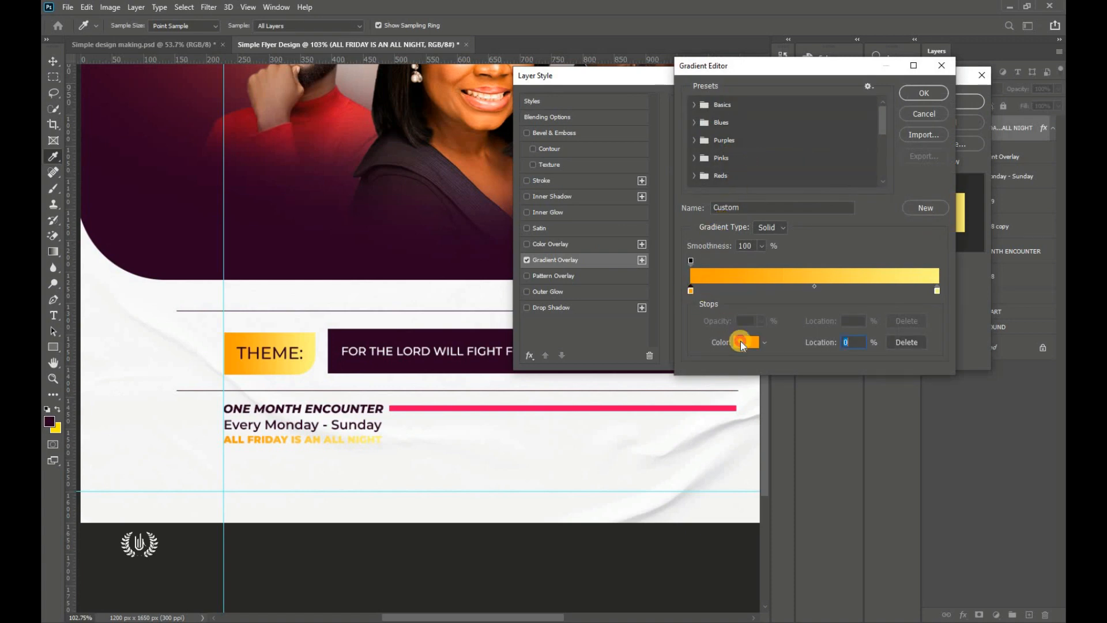
{"action": "left_click", "coordinate": [742, 343]}
{"action": "left_click", "coordinate": [897, 247]}
{"action": "type", "text": "ffc66c"}
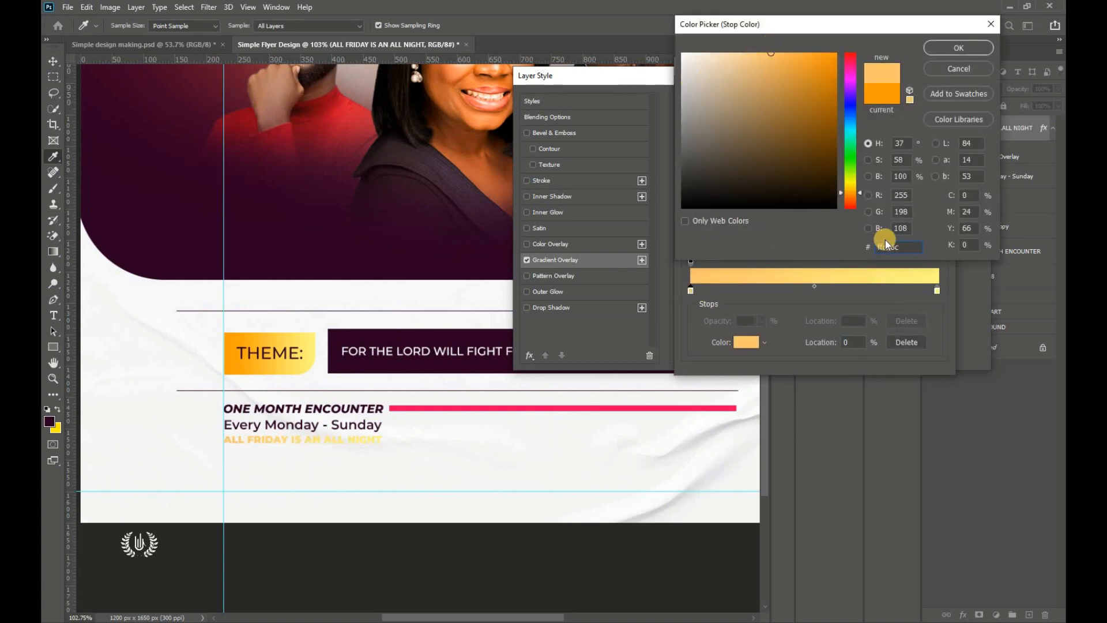
Step: Copy the blue code 3c00ff from the flyer notes
{"action": "key", "text": "alt+Tab"}
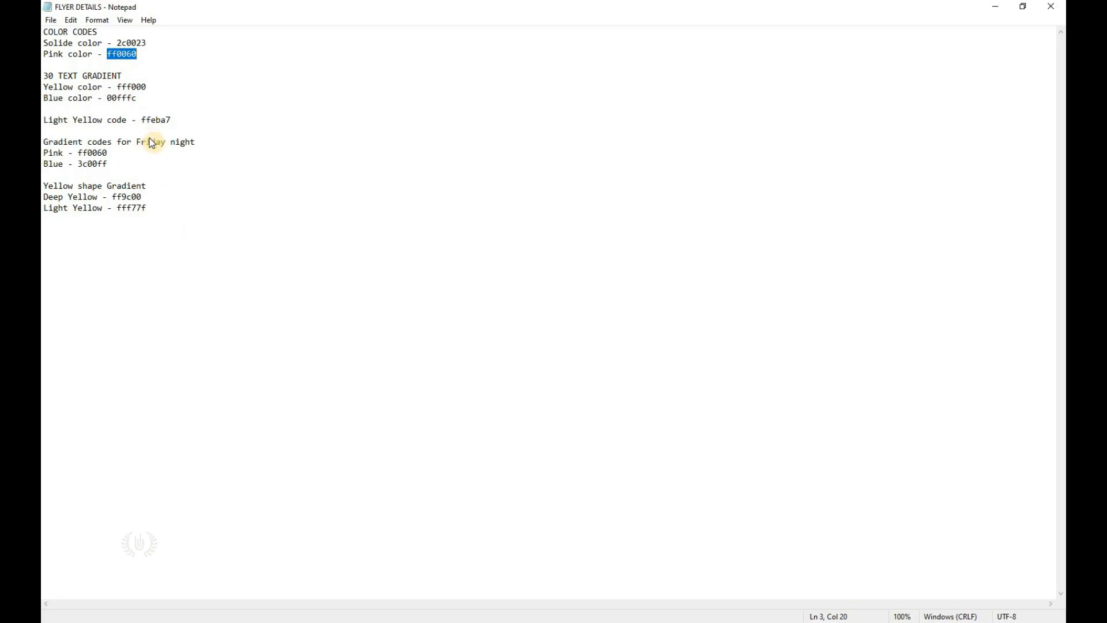
{"action": "left_click_drag", "start_coordinate": [109, 163], "coordinate": [87, 165]}
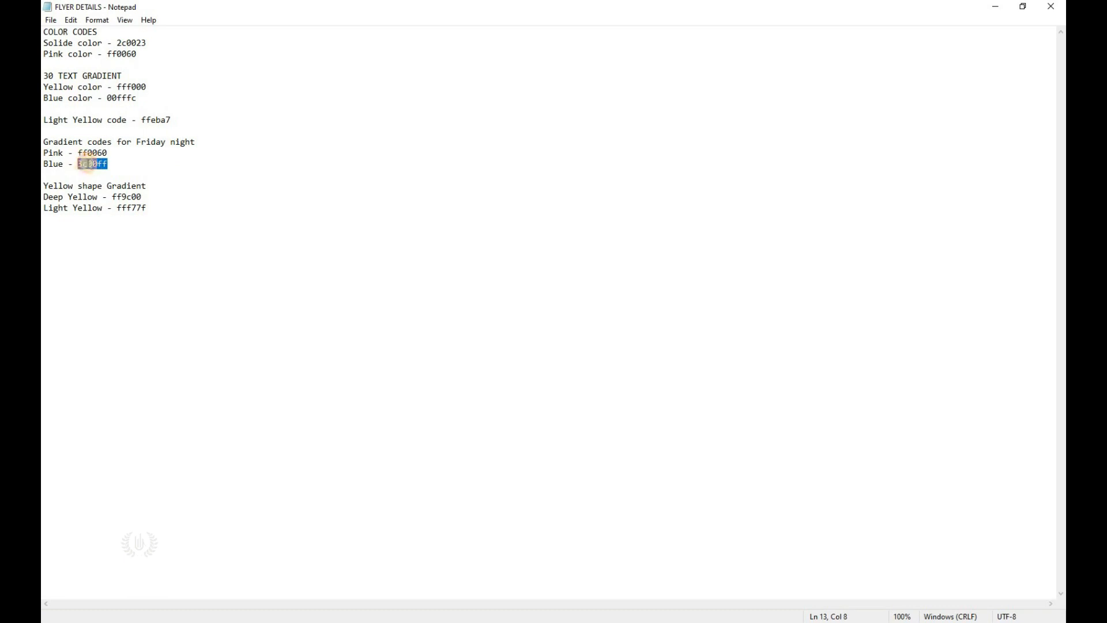
{"action": "right_click", "coordinate": [92, 165]}
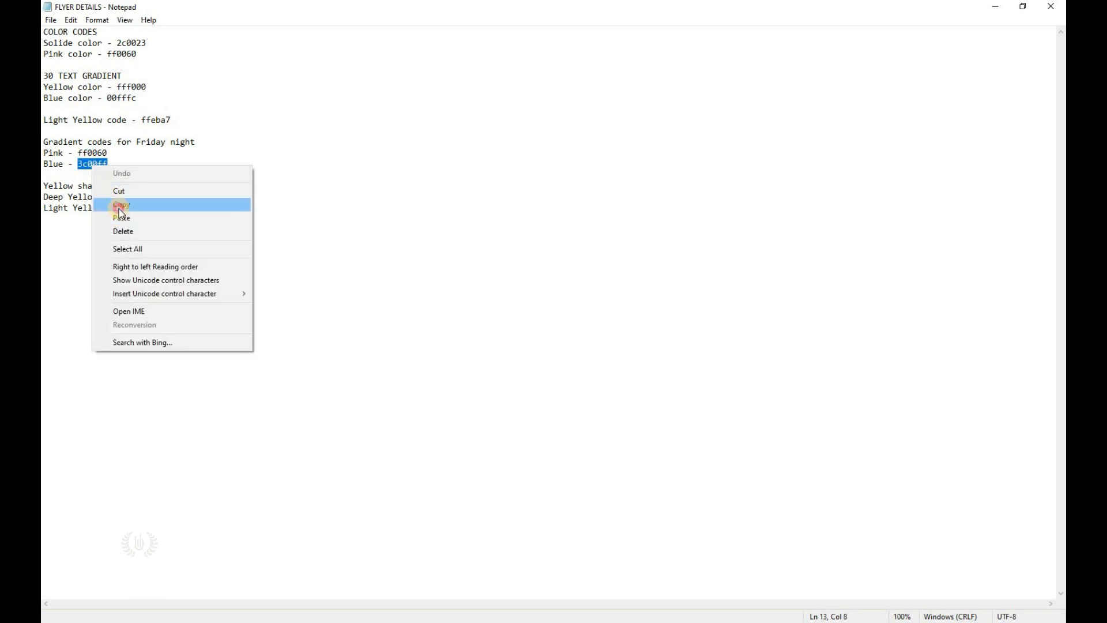
{"action": "left_click", "coordinate": [120, 207]}
{"action": "key", "text": "alt+Tab"}
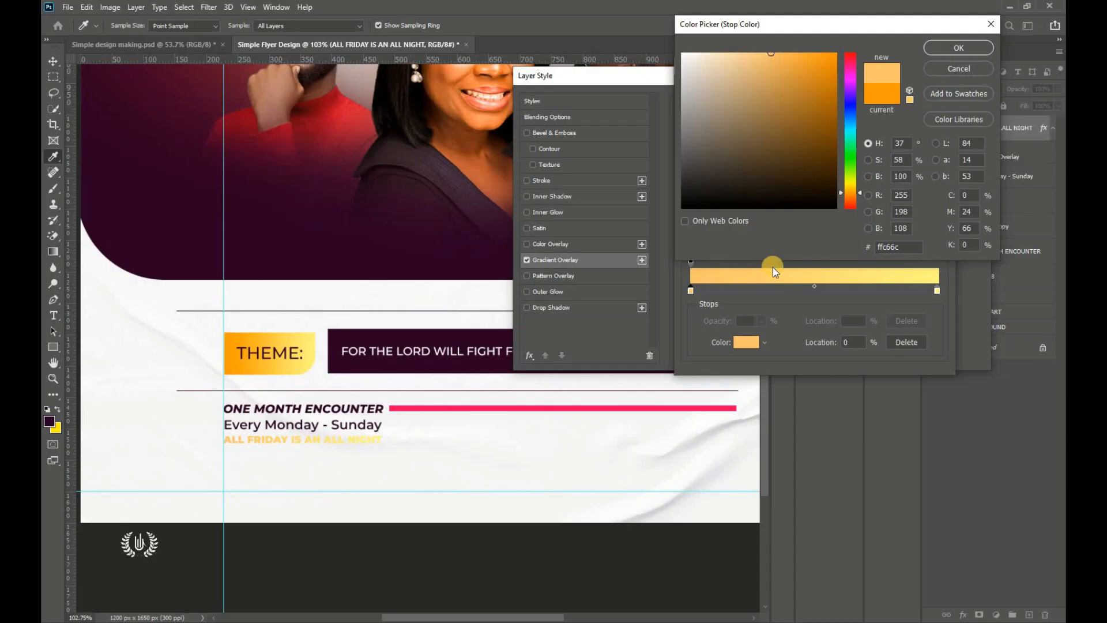
Step: Paste 3c00ff as the left gradient stop's colour, turning it blue
{"action": "double_click", "coordinate": [890, 246]}
{"action": "right_click", "coordinate": [883, 247]}
{"action": "left_click", "coordinate": [904, 298]}
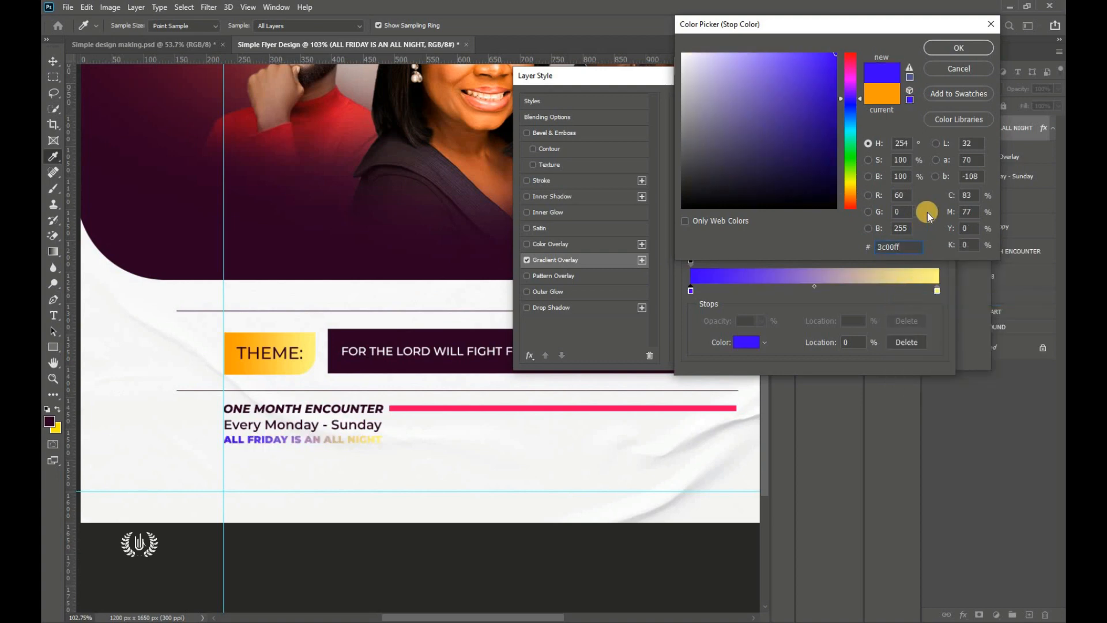
{"action": "left_click", "coordinate": [958, 47]}
Step: Open the right stop's colour and copy the pink code ff0060 from the notes
{"action": "left_click", "coordinate": [936, 290]}
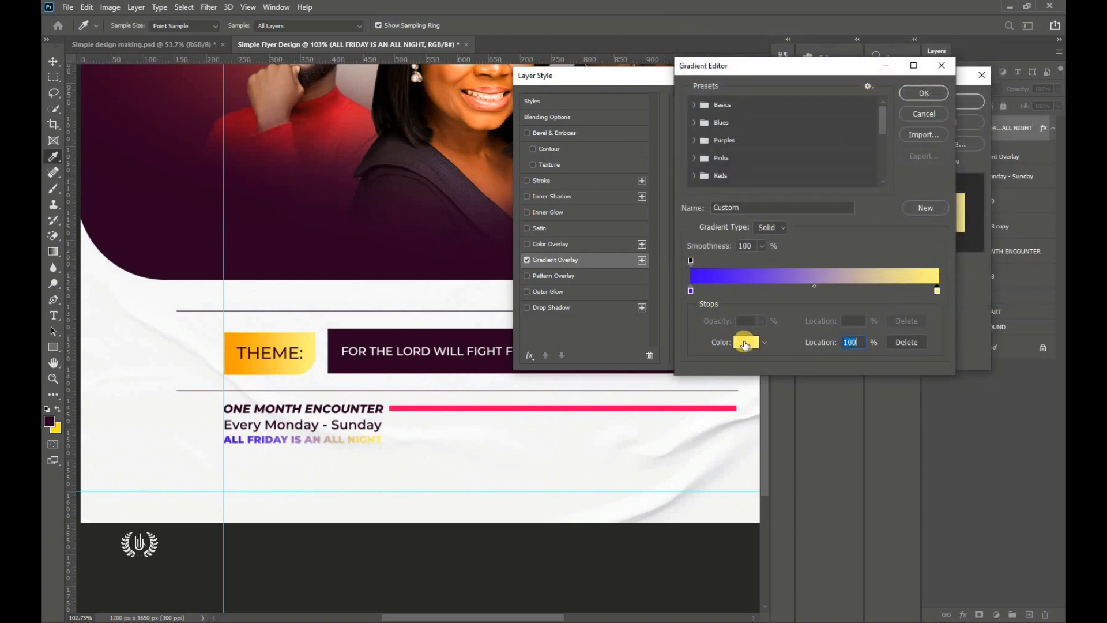
{"action": "left_click", "coordinate": [745, 342]}
{"action": "key", "text": "alt+Tab"}
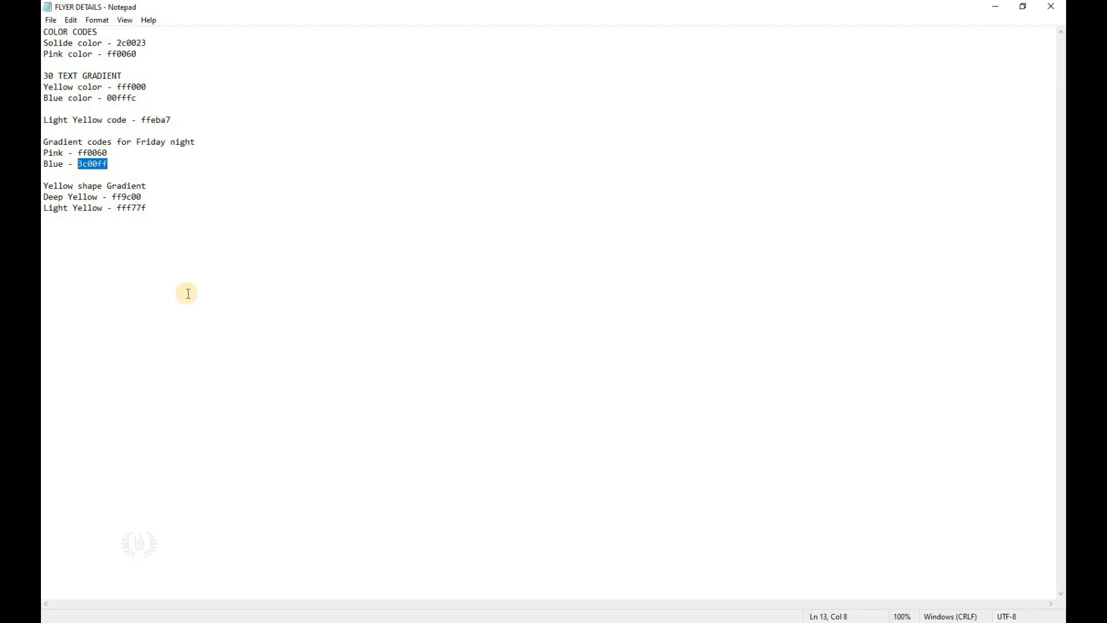
{"action": "double_click", "coordinate": [91, 153]}
{"action": "right_click", "coordinate": [103, 150]}
{"action": "left_click", "coordinate": [130, 183]}
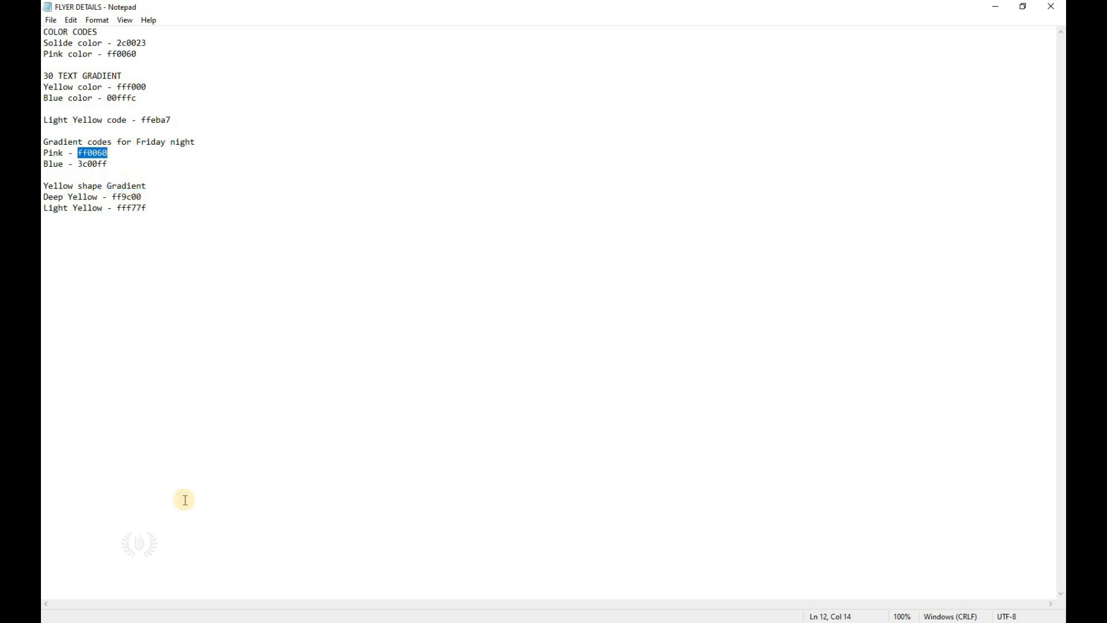
{"action": "key", "text": "alt+Tab"}
Step: Paste ff0060 into the right stop and apply the blue-to-pink gradient overlay
{"action": "left_click", "coordinate": [878, 246]}
{"action": "double_click", "coordinate": [879, 246]}
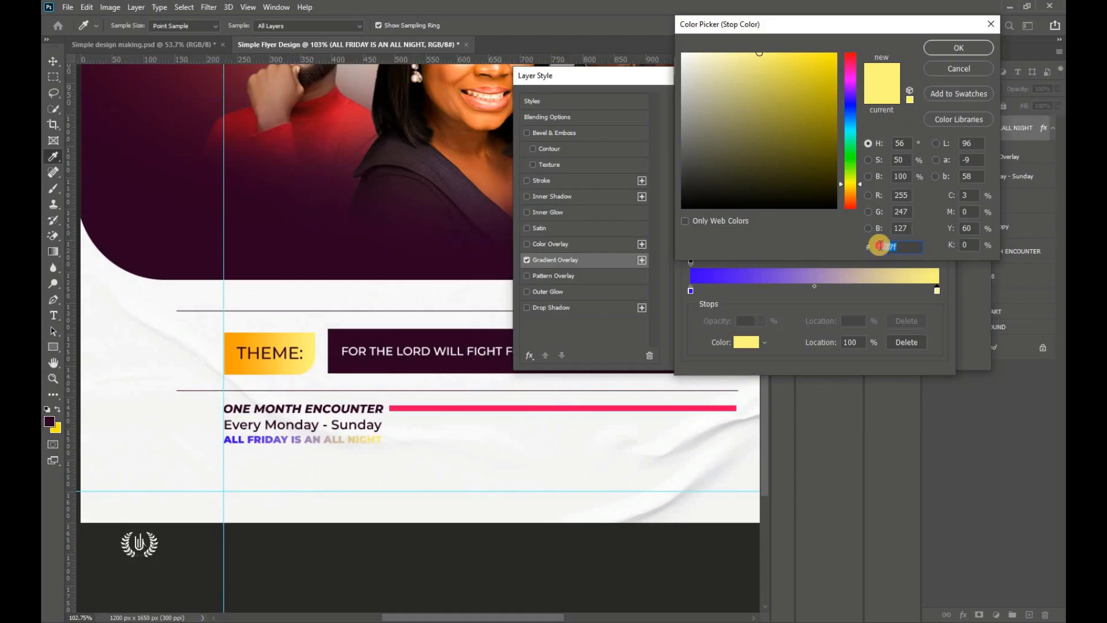
{"action": "right_click", "coordinate": [886, 248]}
{"action": "left_click", "coordinate": [897, 298]}
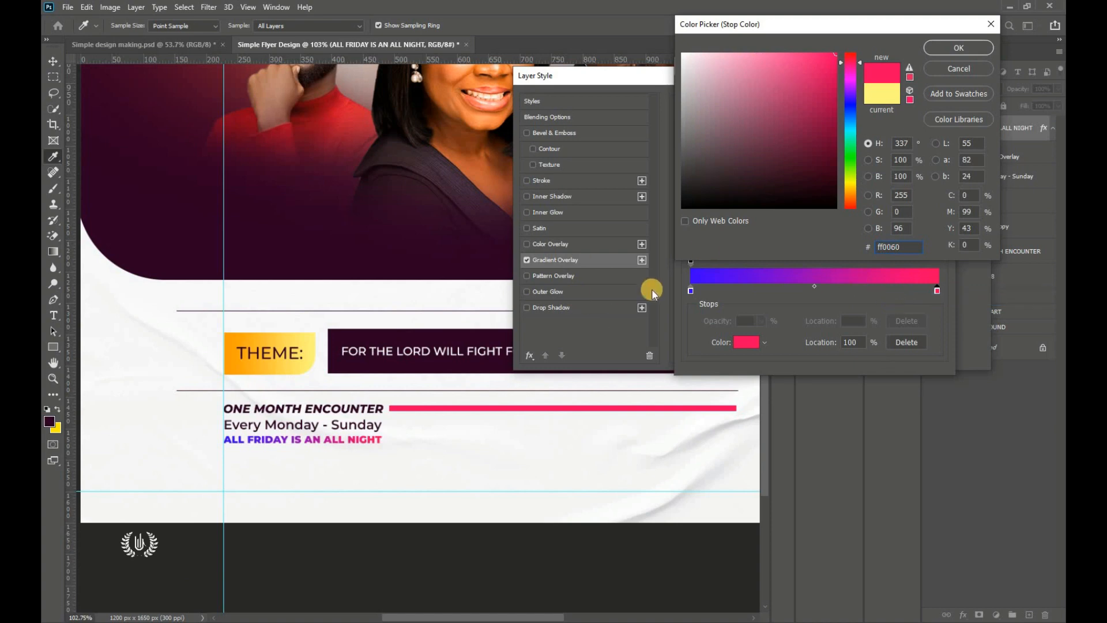
{"action": "left_click", "coordinate": [958, 48]}
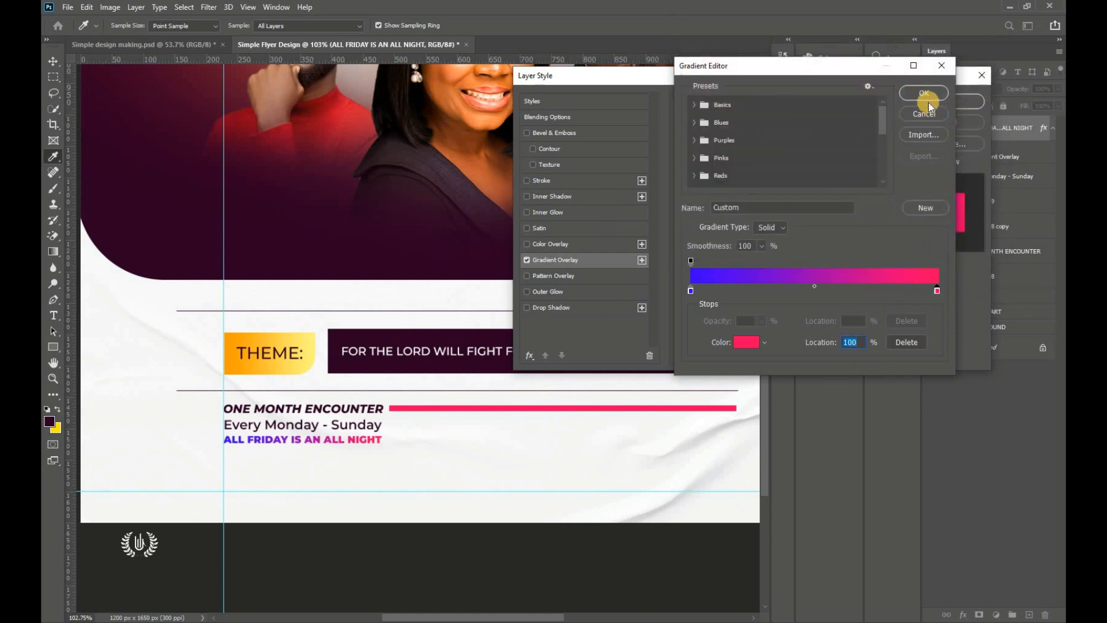
{"action": "left_click", "coordinate": [924, 95]}
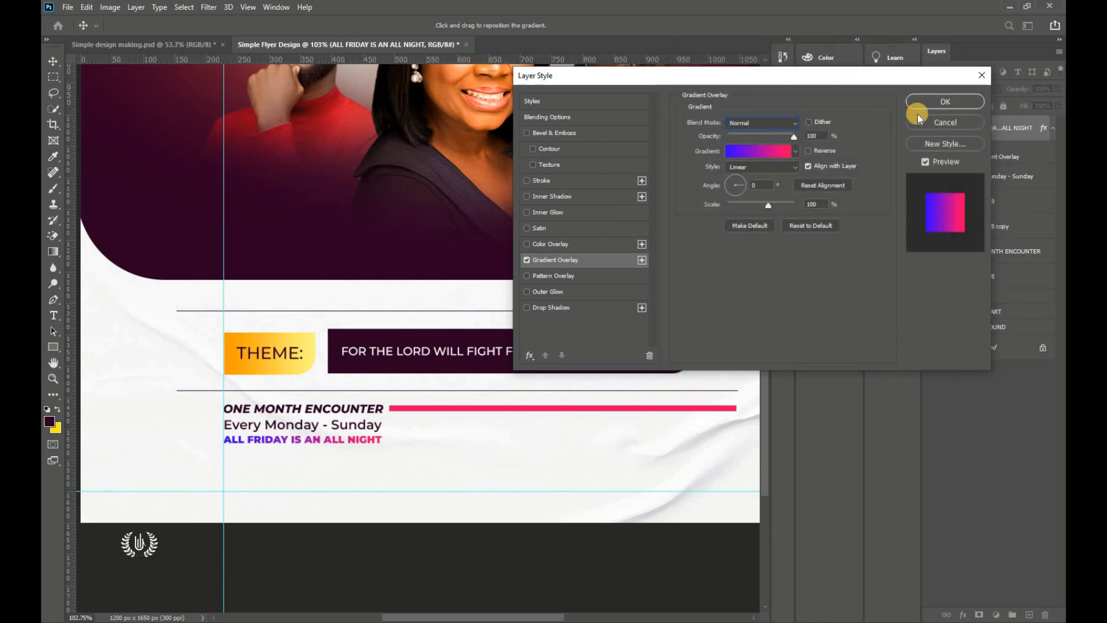
{"action": "key", "text": "Return"}
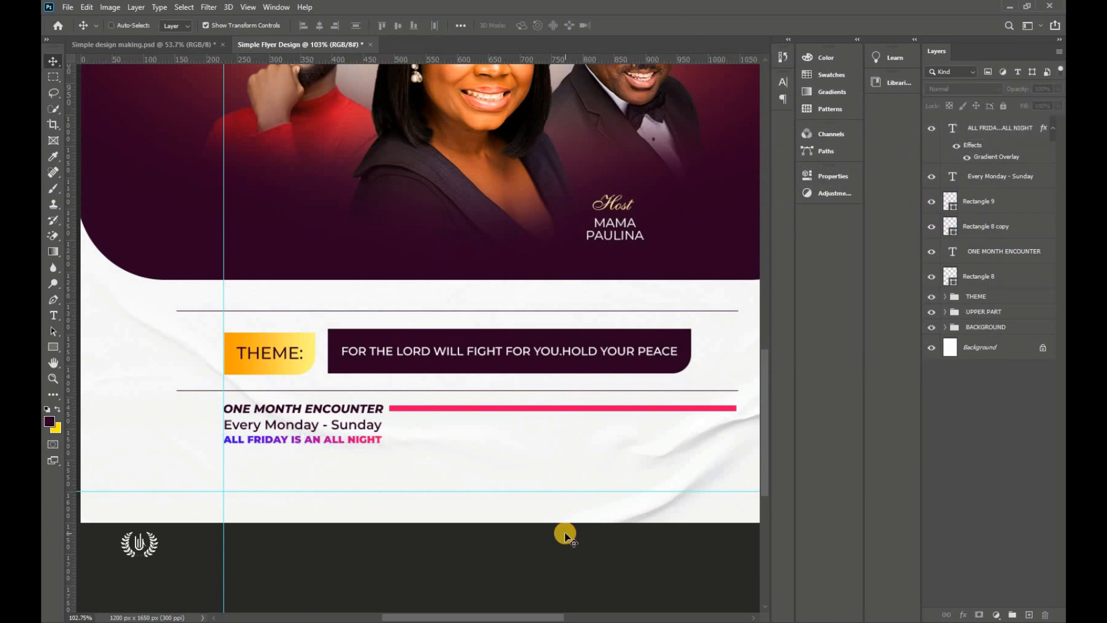
Step: Draw a dark purple 410 × 59 px bar beside ALL FRIDAY with a 30 px bottom-right corner
{"action": "left_click", "coordinate": [356, 442], "text": "ctrl"}
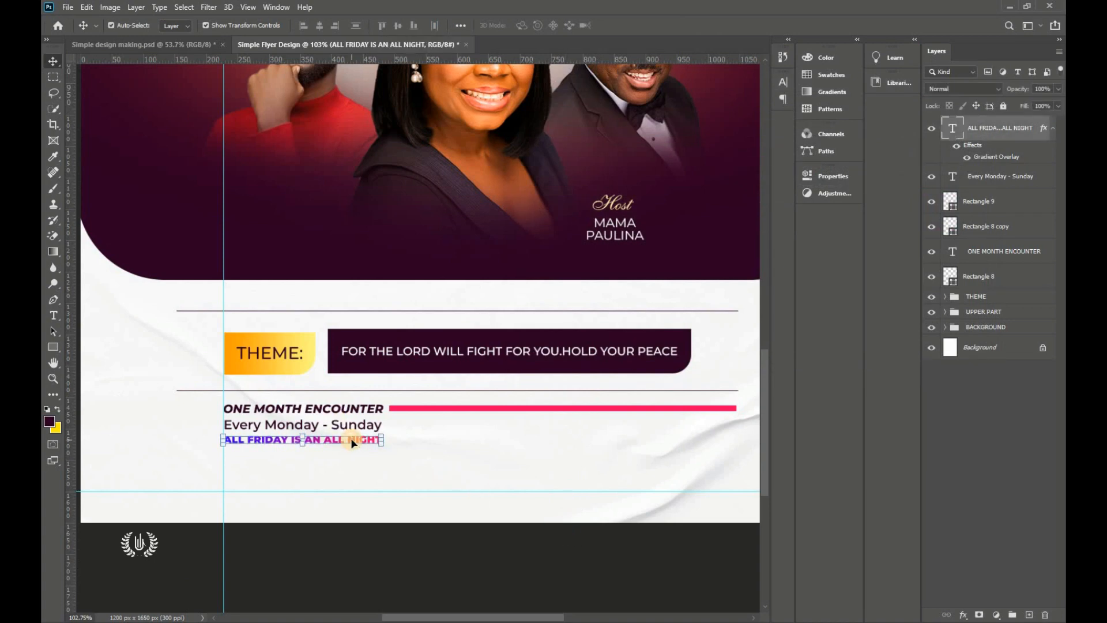
{"action": "key", "text": "ctrl+0"}
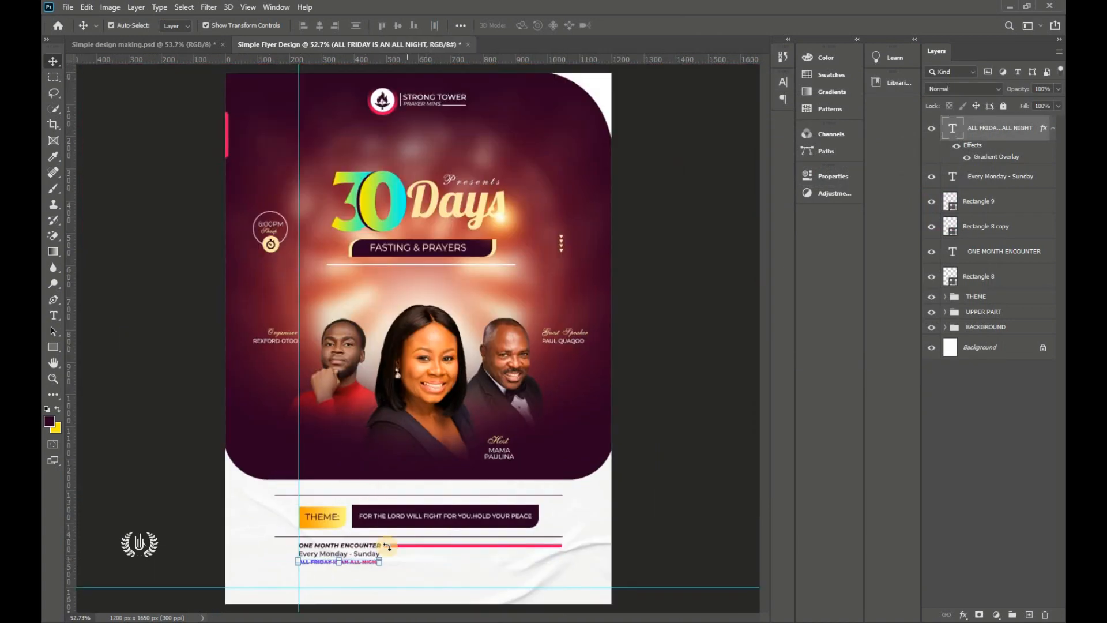
{"action": "left_click", "coordinate": [57, 345]}
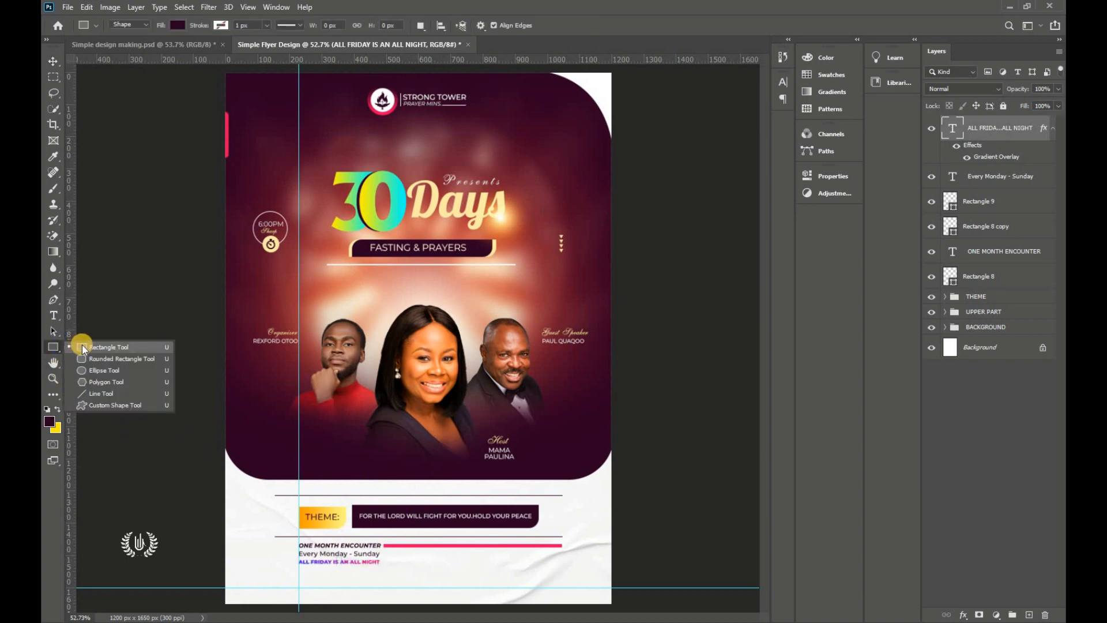
{"action": "left_click", "coordinate": [82, 344]}
{"action": "left_click_drag", "start_coordinate": [384, 551], "coordinate": [514, 568]}
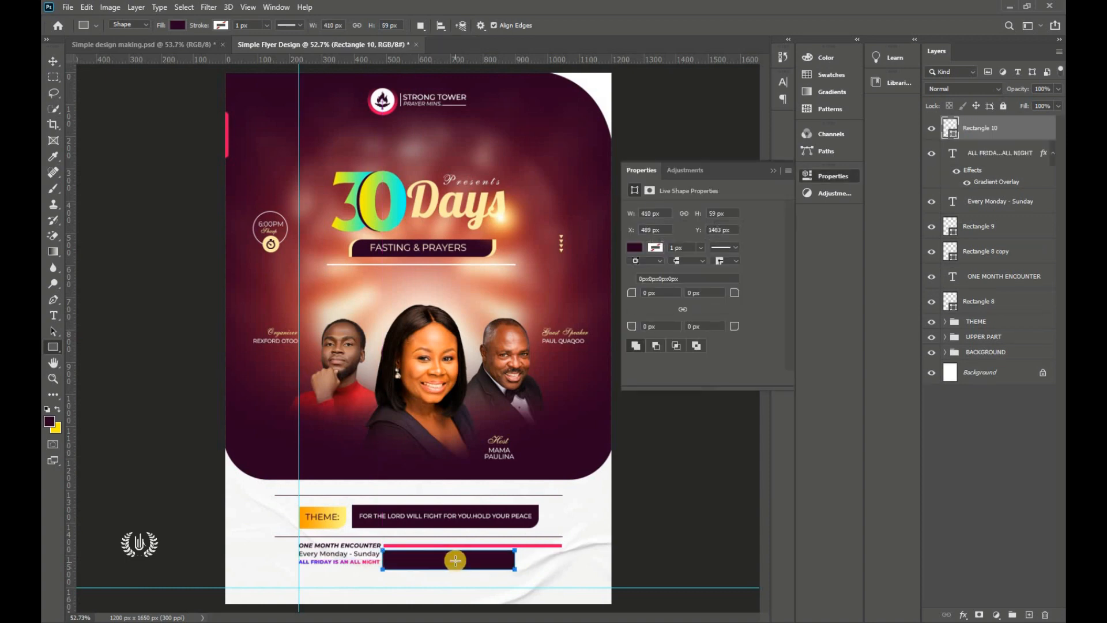
{"action": "left_click", "coordinate": [697, 327]}
{"action": "type", "text": "30"}
{"action": "key", "text": "Return"}
{"action": "left_click", "coordinate": [649, 292]}
{"action": "left_click", "coordinate": [773, 171]}
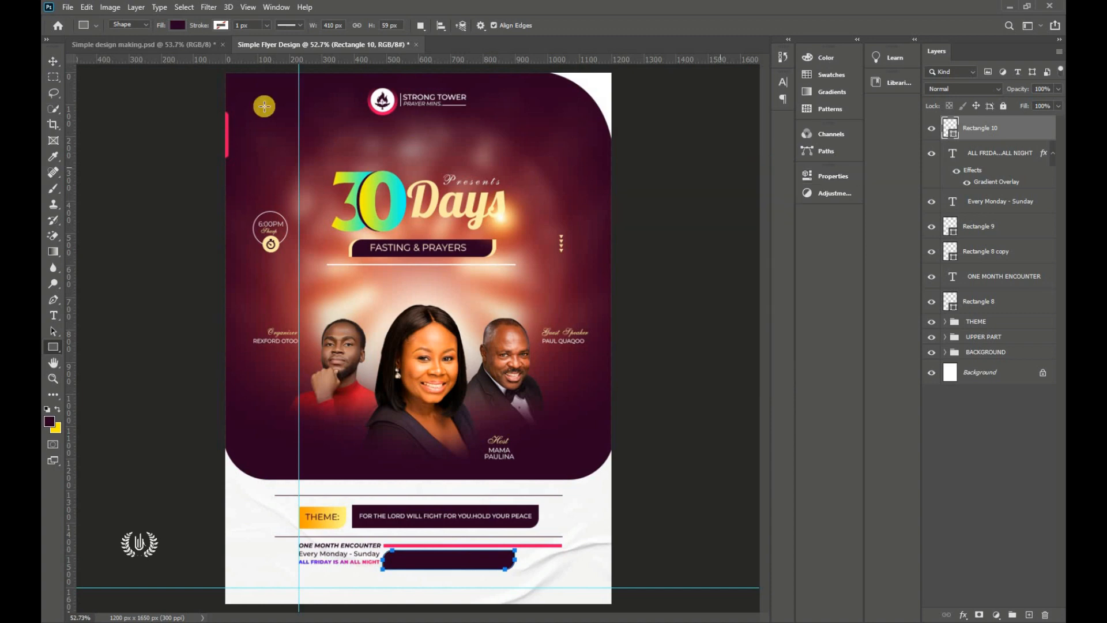
{"action": "left_click", "coordinate": [60, 63]}
Step: Move the dark rounded bar about 30 px to the right
{"action": "left_click", "coordinate": [635, 507]}
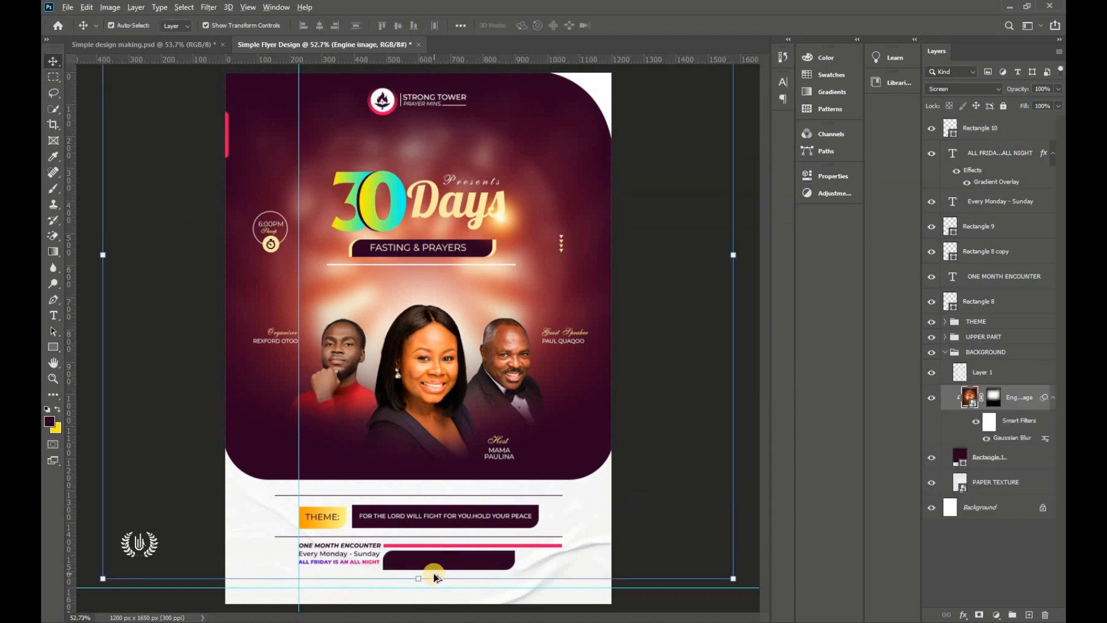
{"action": "scroll", "coordinate": [432, 569], "scroll_direction": "up", "scroll_amount": 2}
{"action": "left_click", "coordinate": [525, 569]}
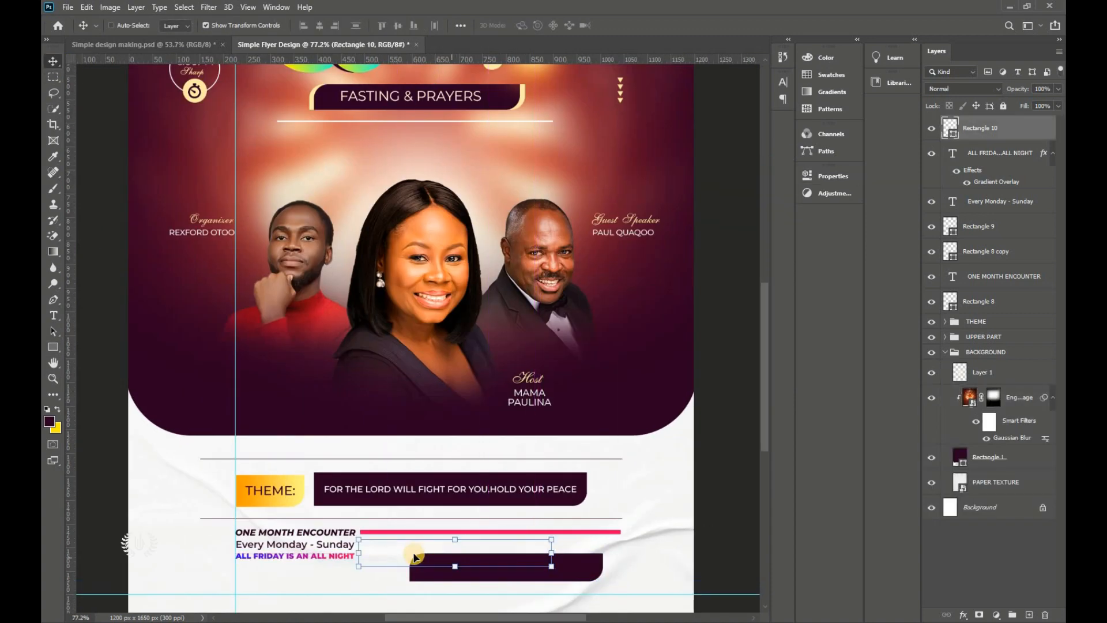
{"action": "scroll", "coordinate": [282, 565], "scroll_direction": "up", "scroll_amount": 1}
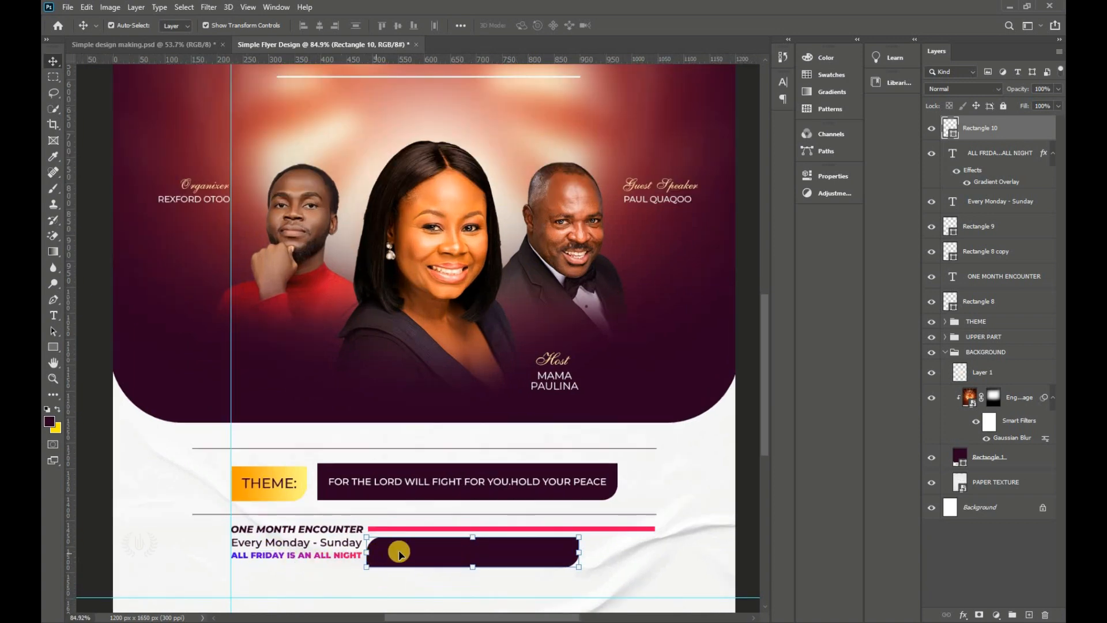
{"action": "left_click_drag", "start_coordinate": [509, 560], "coordinate": [510, 561]}
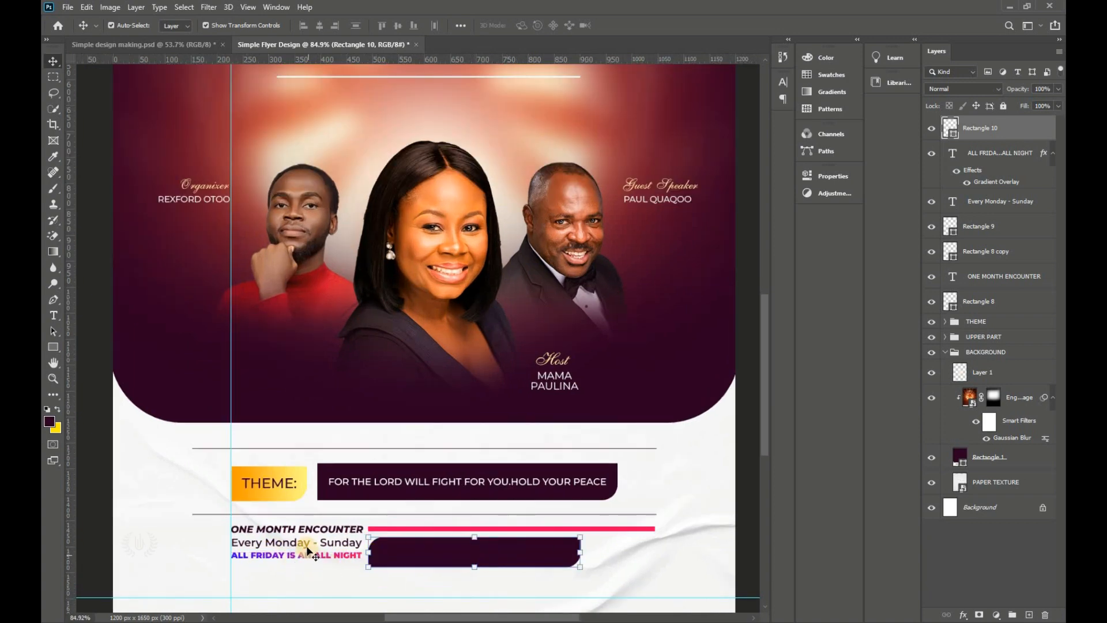
{"action": "left_click_drag", "start_coordinate": [418, 552], "coordinate": [435, 554]}
Step: Enlarge the ALL FRIDAY and Every Monday - Sunday lines together to about 113%
{"action": "left_click", "coordinate": [345, 555]}
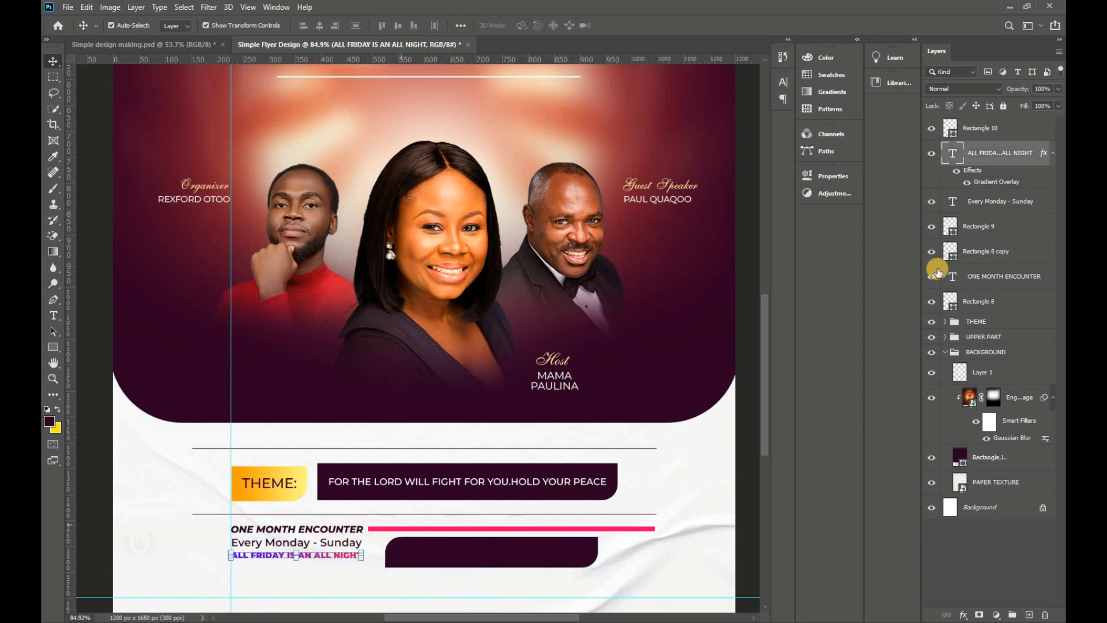
{"action": "left_click", "coordinate": [1000, 207], "text": "ctrl"}
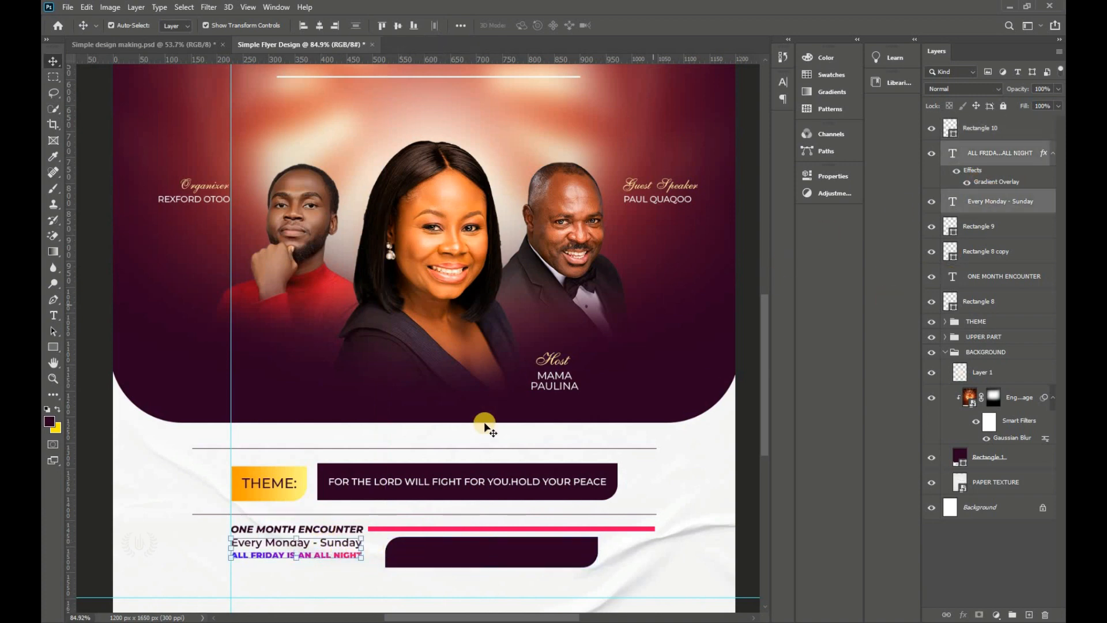
{"action": "left_click_drag", "start_coordinate": [361, 545], "coordinate": [385, 544]}
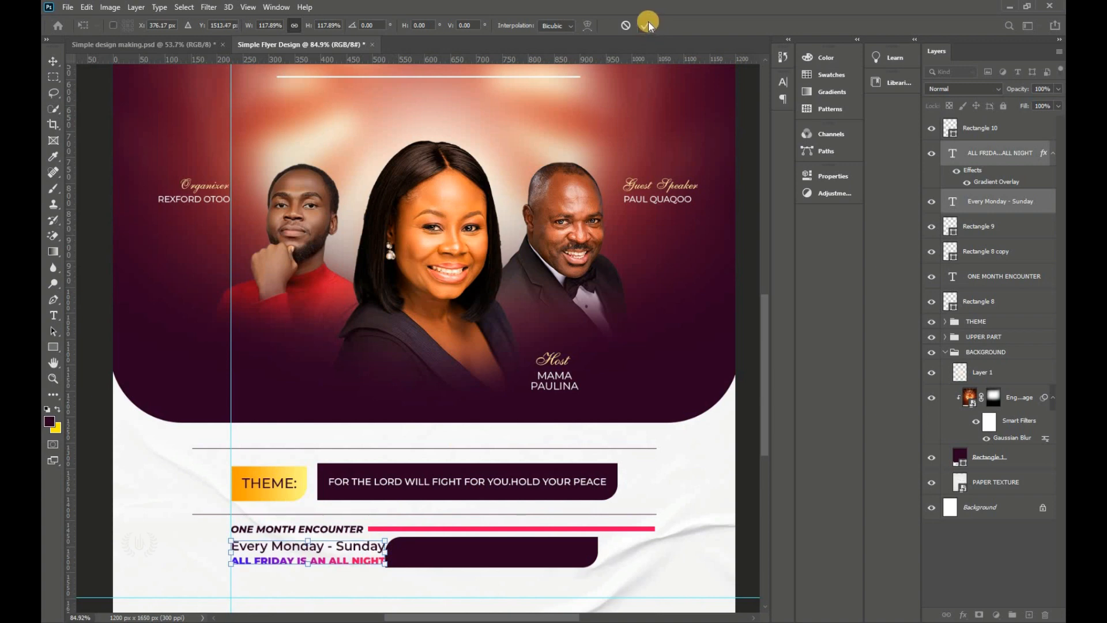
{"action": "left_click", "coordinate": [648, 23]}
Step: Shift the dark bar right of the enlarged text, raise it slightly, and move the pink line
{"action": "scroll", "coordinate": [472, 482], "scroll_direction": "down", "scroll_amount": 2}
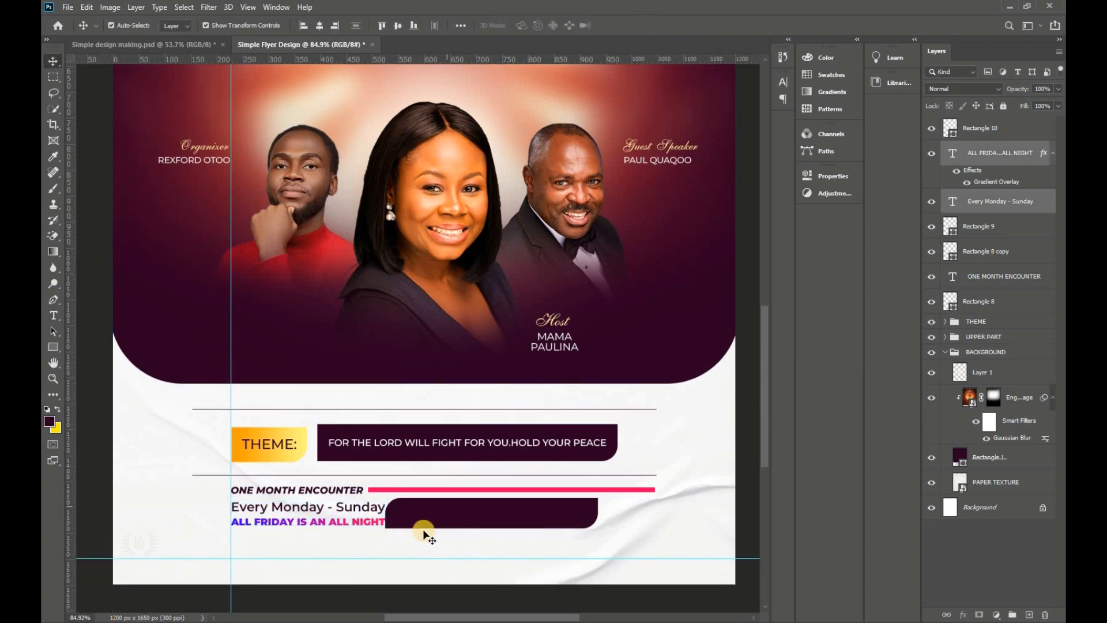
{"action": "left_click_drag", "start_coordinate": [427, 523], "coordinate": [444, 523]}
{"action": "left_click_drag", "start_coordinate": [444, 518], "coordinate": [445, 514]}
{"action": "left_click_drag", "start_coordinate": [642, 493], "coordinate": [655, 492]}
Step: Widen the ONE MONTH ENCOUNTER heading and shorten the pink bar beside it
{"action": "left_click", "coordinate": [346, 490]}
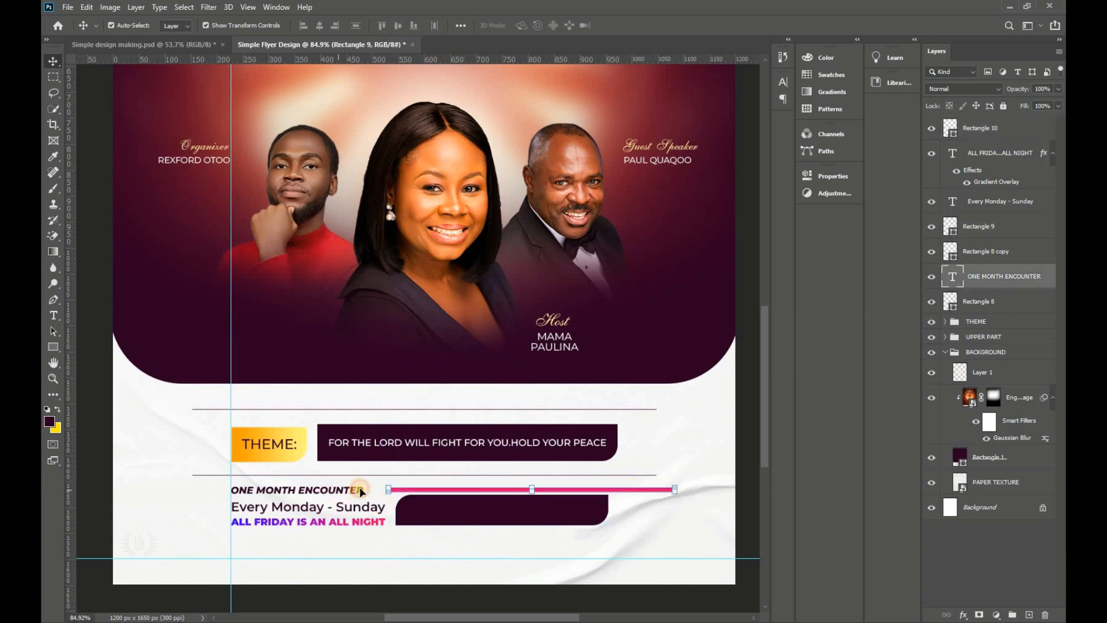
{"action": "left_click_drag", "start_coordinate": [373, 490], "coordinate": [383, 491]}
{"action": "left_click", "coordinate": [645, 25]}
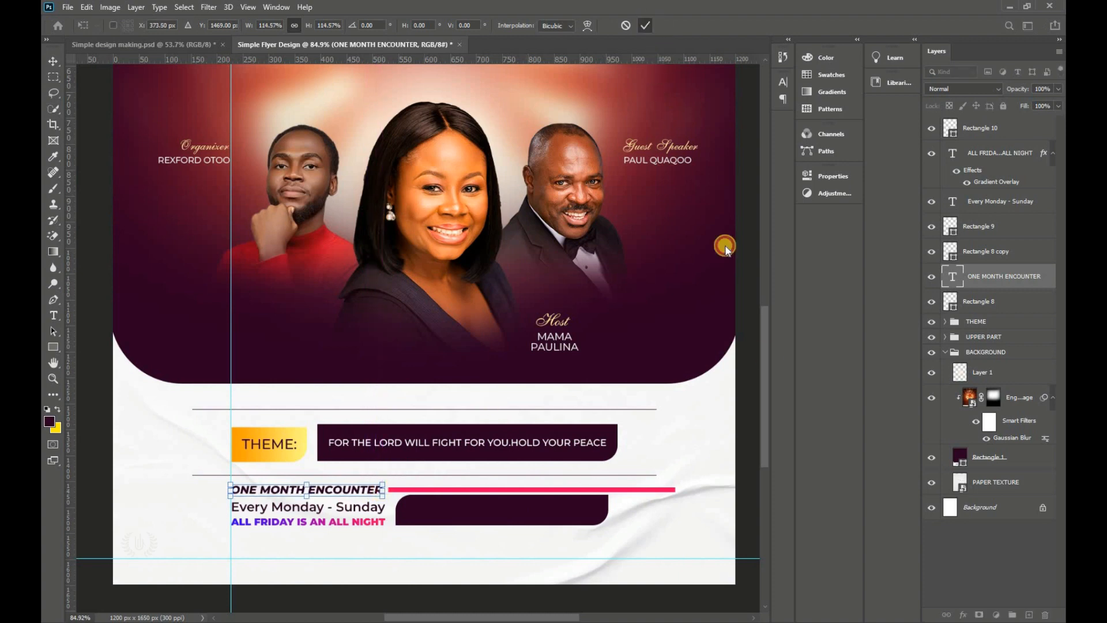
{"action": "left_click", "coordinate": [638, 489]}
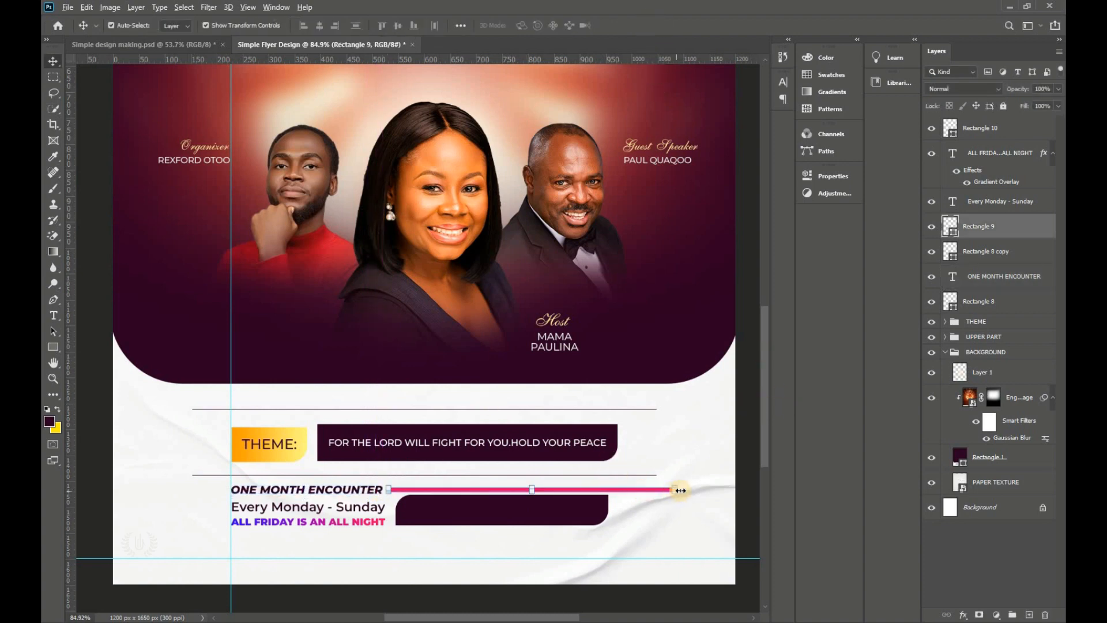
{"action": "scroll", "coordinate": [672, 487], "scroll_direction": "up", "scroll_amount": 5}
{"action": "left_click_drag", "start_coordinate": [662, 484], "coordinate": [507, 478]}
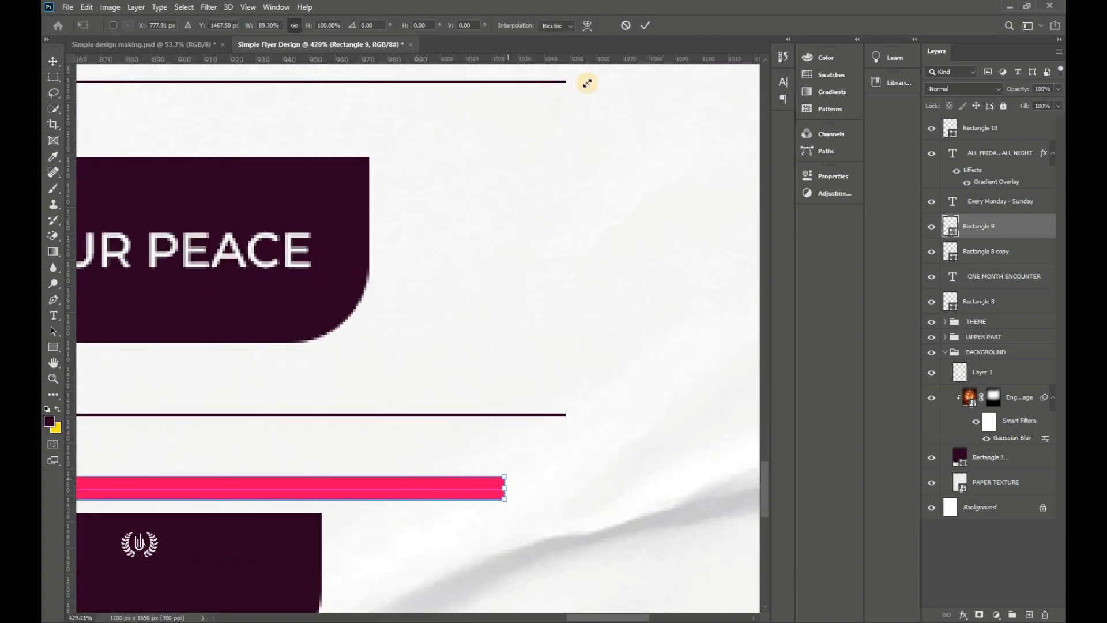
{"action": "left_click", "coordinate": [646, 26]}
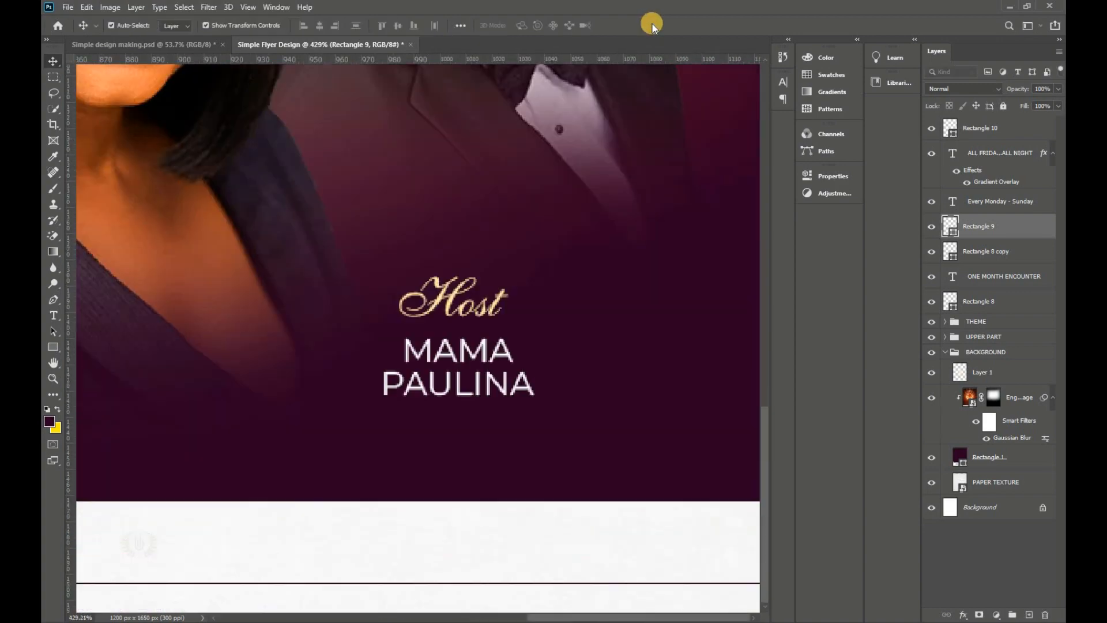
Step: Narrow the dark box under the pink bar from its right end
{"action": "key", "text": "ctrl+0"}
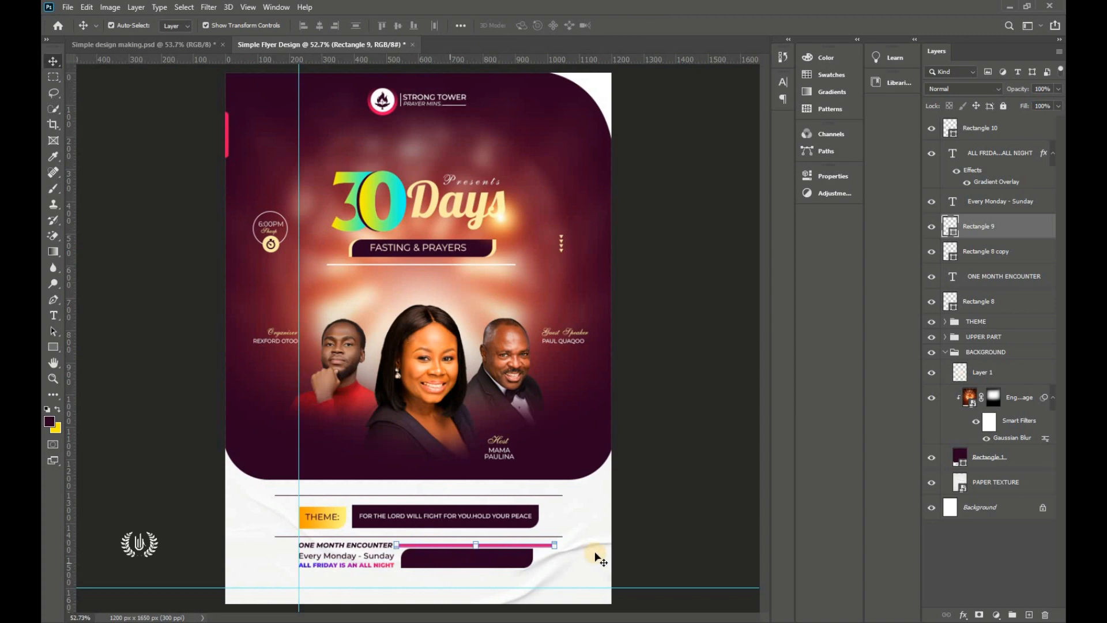
{"action": "left_click", "coordinate": [470, 558]}
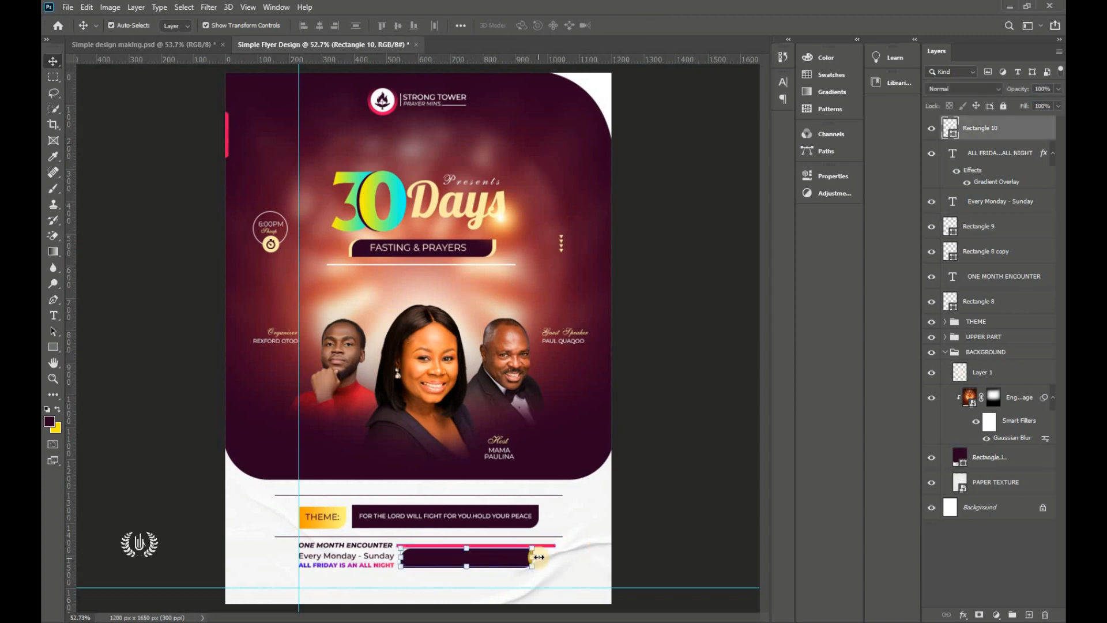
{"action": "key", "text": "ctrl+t"}
{"action": "left_click_drag", "start_coordinate": [532, 558], "coordinate": [519, 556]}
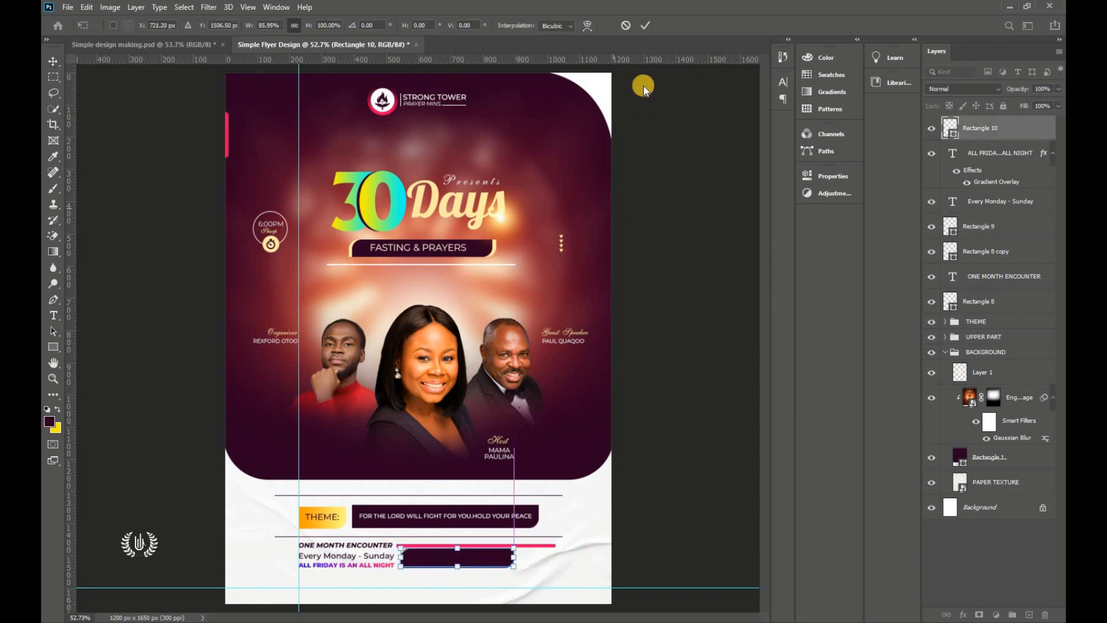
{"action": "left_click", "coordinate": [646, 25]}
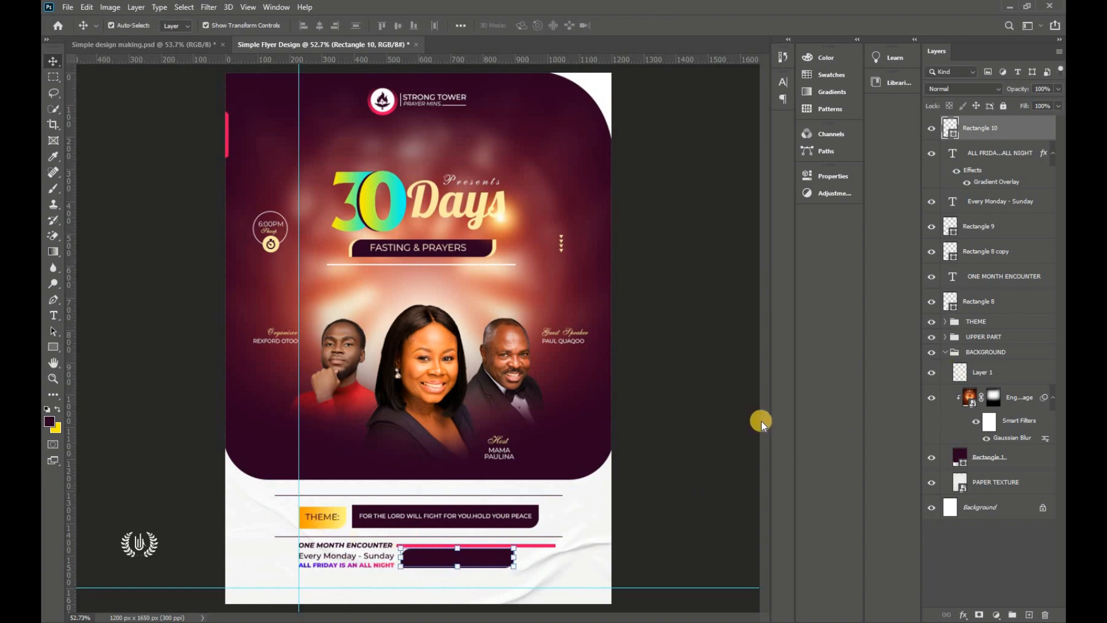
{"action": "left_click", "coordinate": [323, 521]}
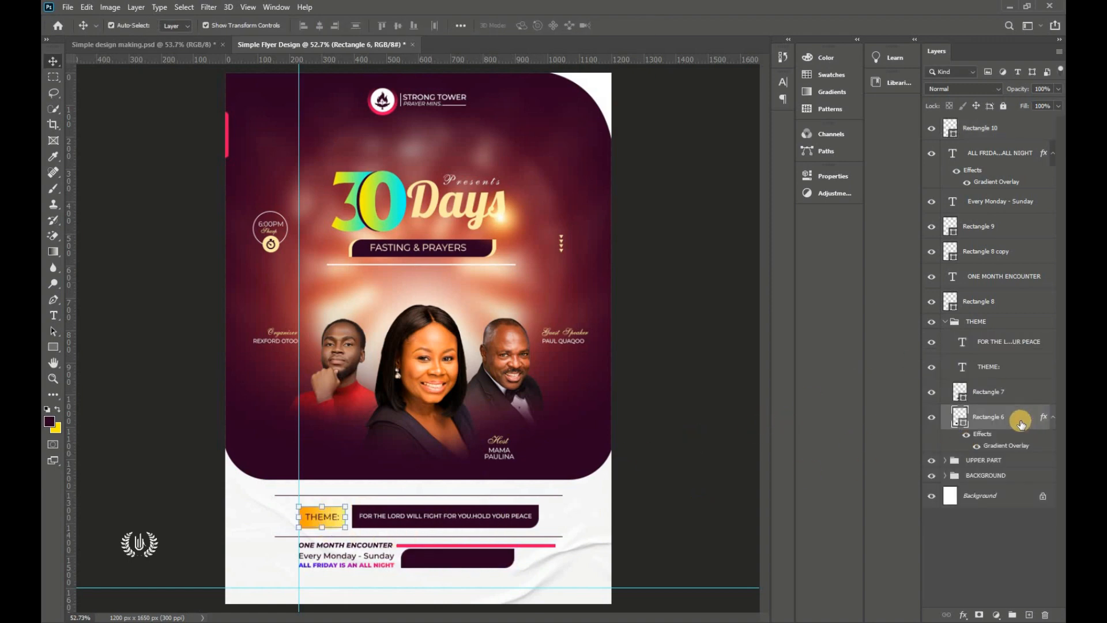
Step: Copy the THEME box's gradient layer style and paste it onto the dark box
{"action": "right_click", "coordinate": [1019, 420]}
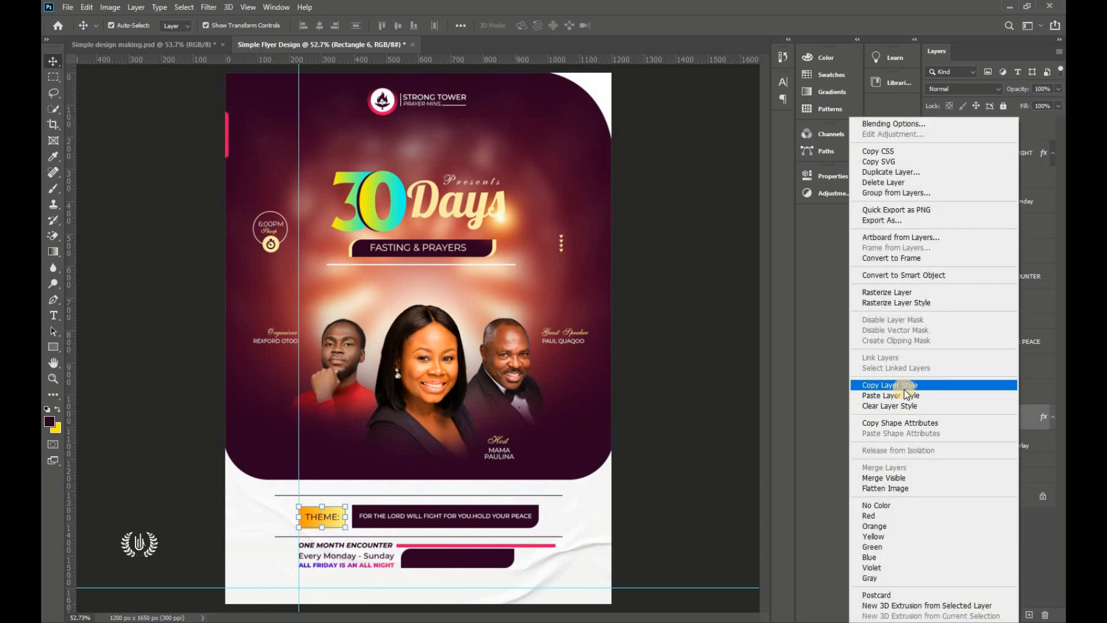
{"action": "left_click", "coordinate": [904, 389]}
{"action": "left_click", "coordinate": [479, 557]}
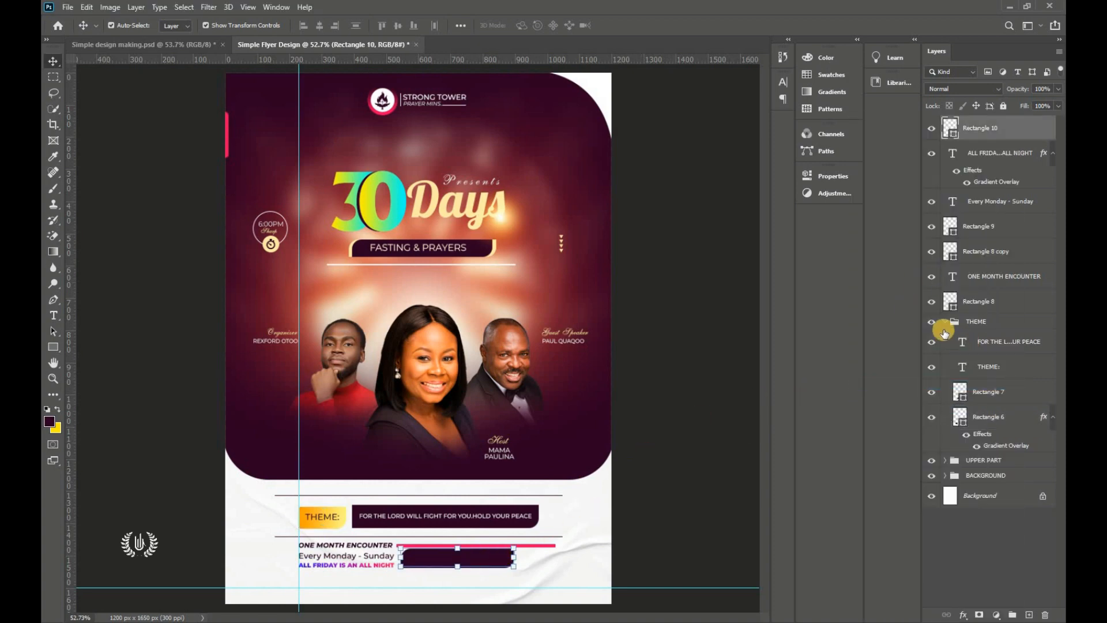
{"action": "right_click", "coordinate": [1014, 128]}
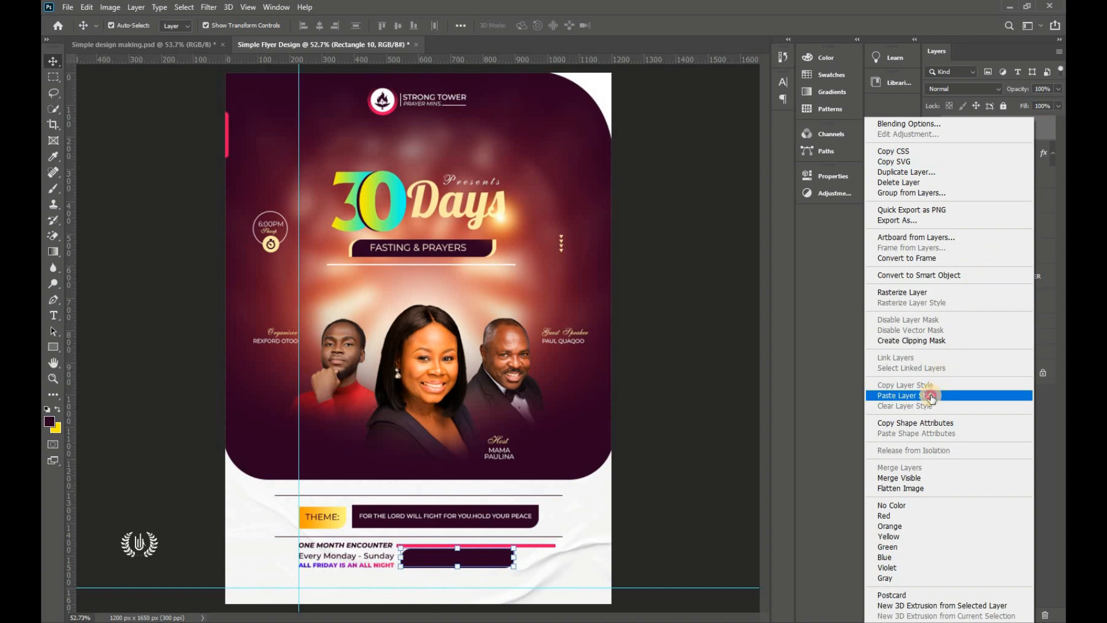
{"action": "left_click", "coordinate": [928, 391]}
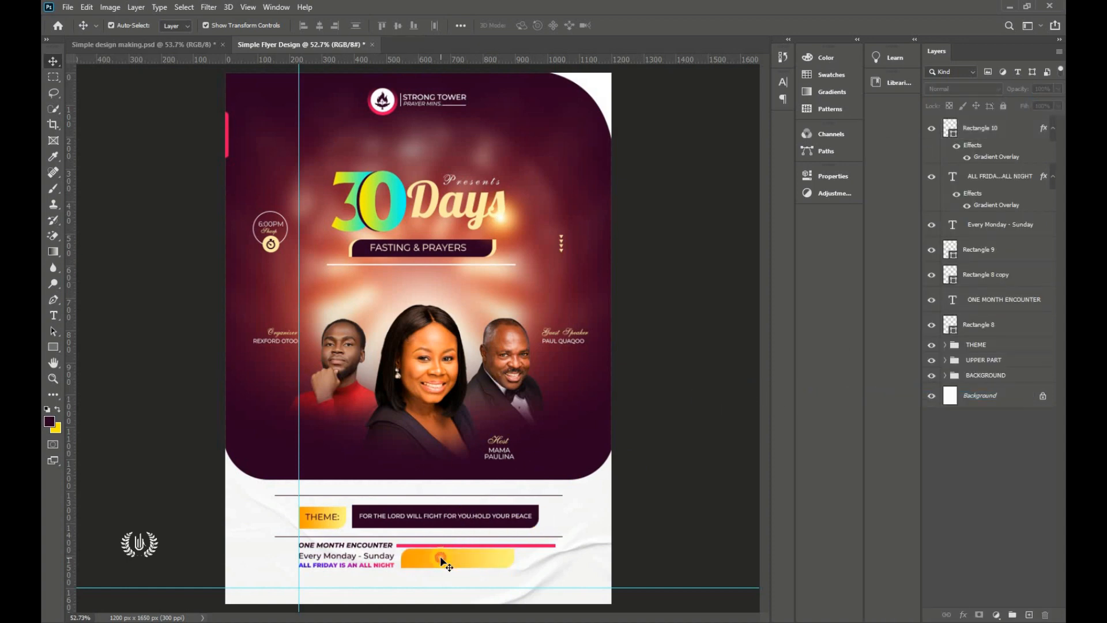
{"action": "left_click", "coordinate": [53, 315]}
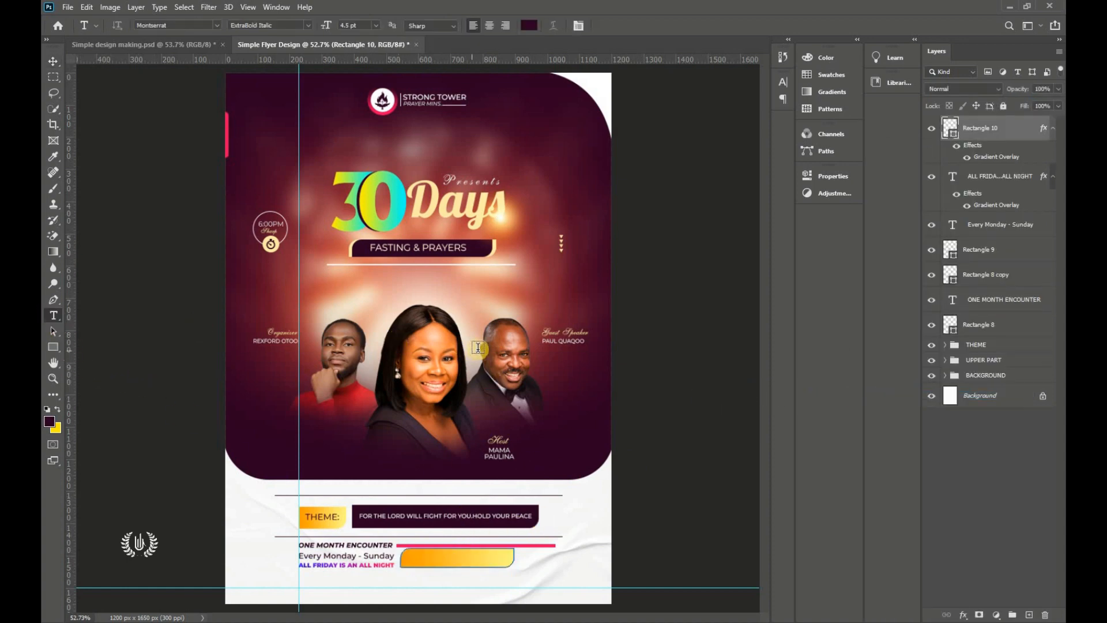
Step: Add the dark Bold date text '1st -31st August' inside the yellow box
{"action": "left_click", "coordinate": [456, 557]}
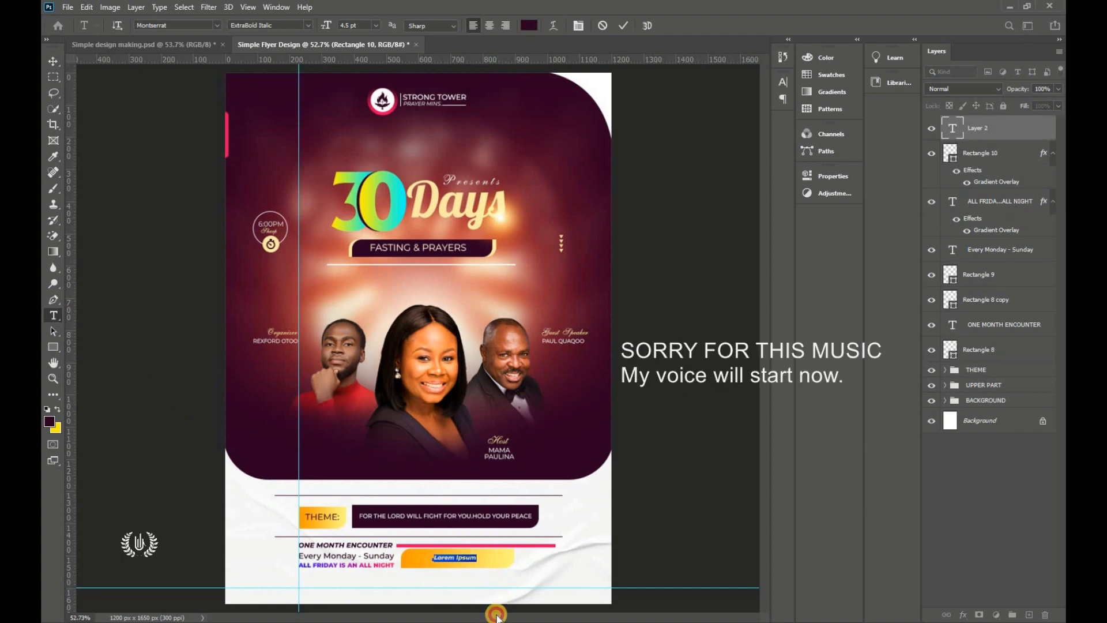
{"action": "left_click", "coordinate": [528, 25]}
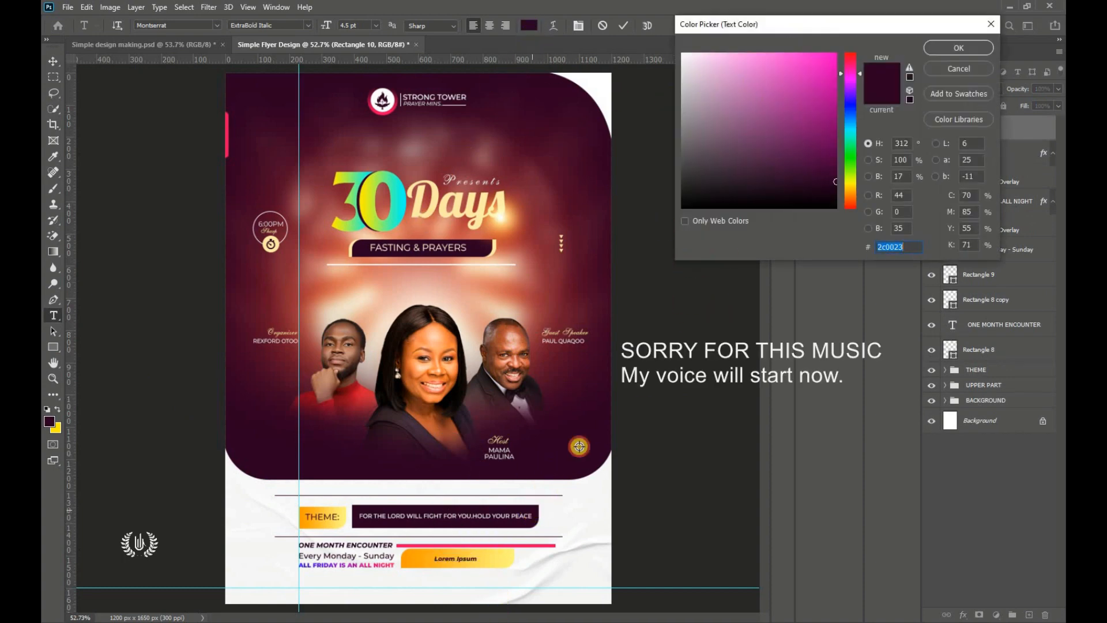
{"action": "left_click", "coordinate": [943, 45]}
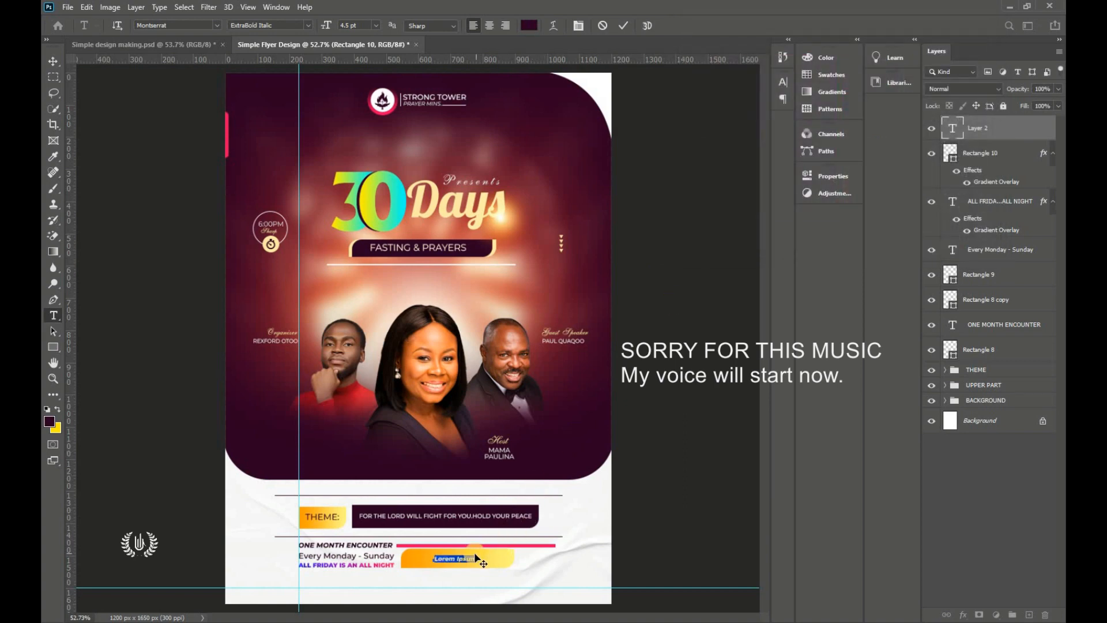
{"action": "scroll", "coordinate": [477, 571], "scroll_direction": "up", "scroll_amount": 4}
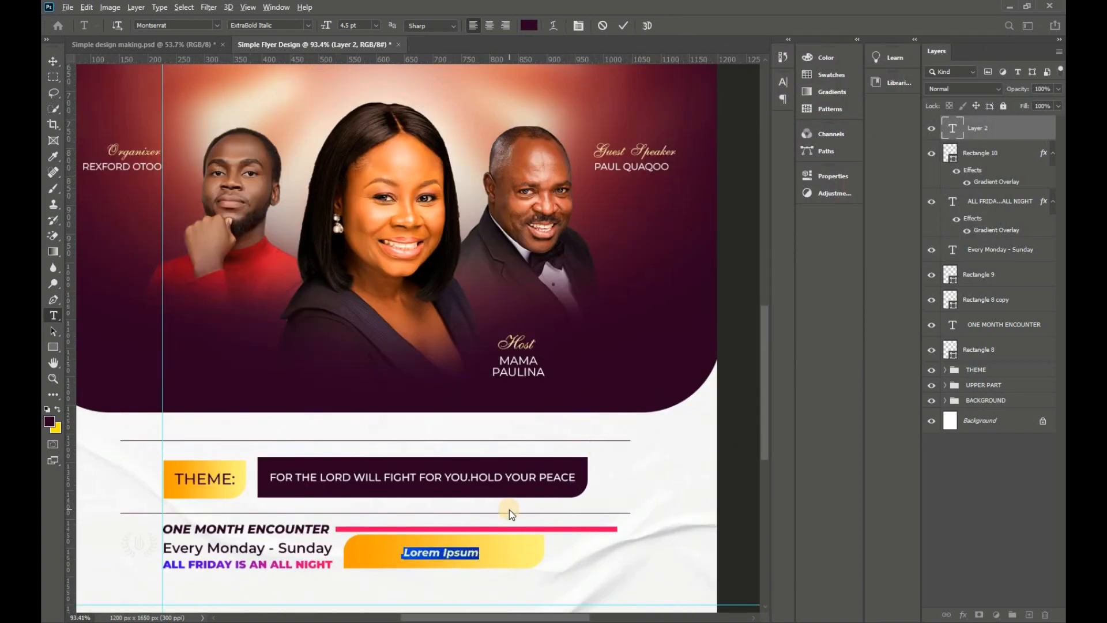
{"action": "scroll", "coordinate": [470, 531], "scroll_direction": "up", "scroll_amount": 1}
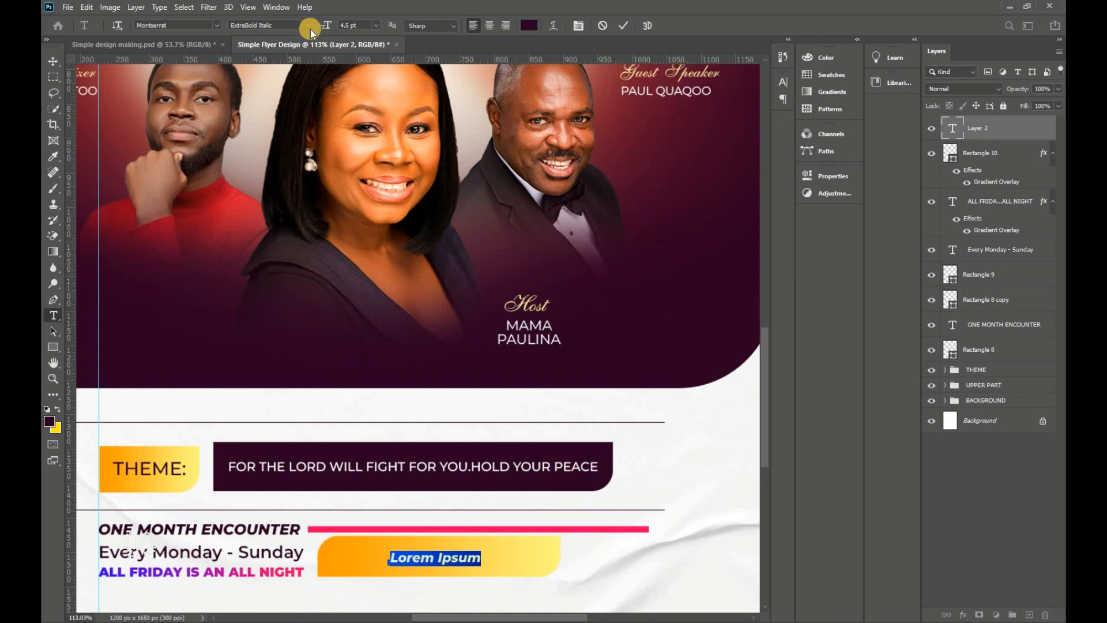
{"action": "left_click", "coordinate": [310, 26]}
{"action": "left_click", "coordinate": [297, 155]}
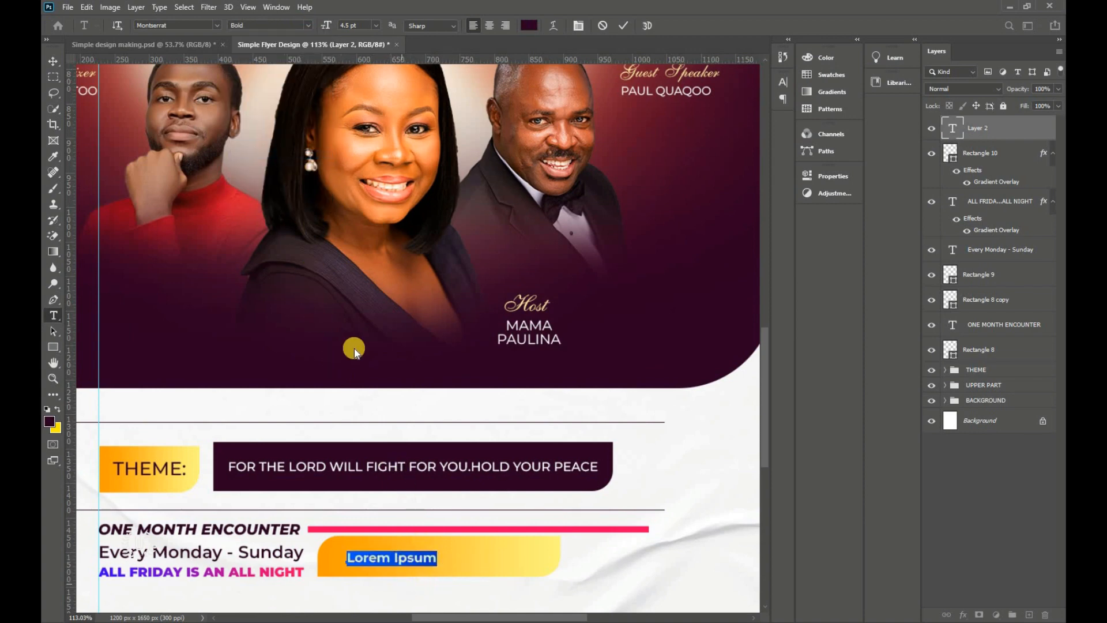
{"action": "type", "text": "J"}
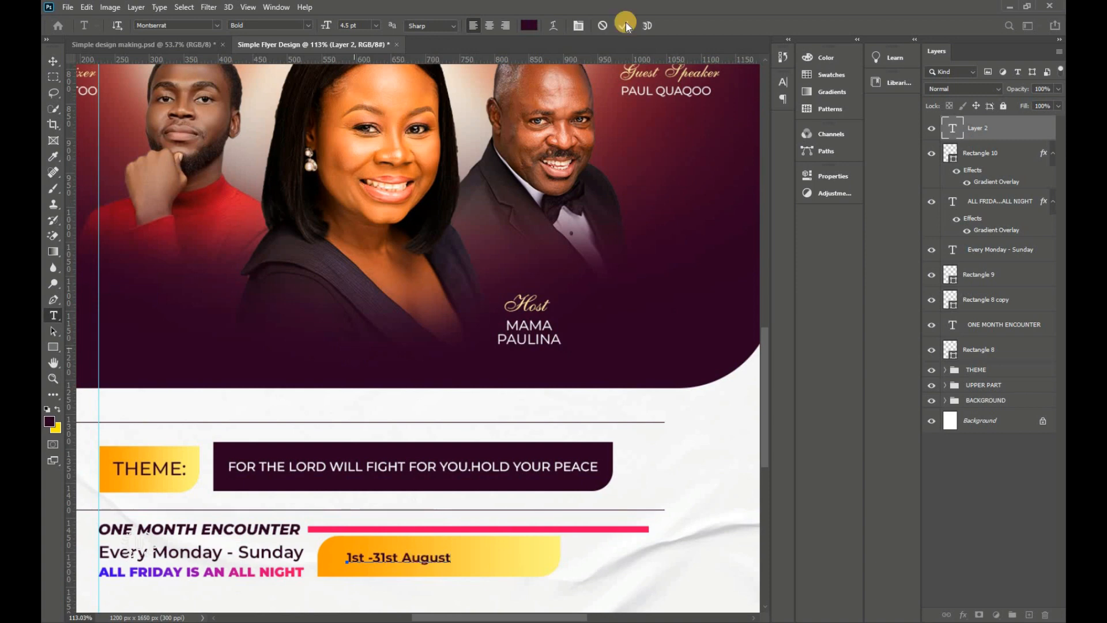
{"action": "left_click", "coordinate": [413, 481]}
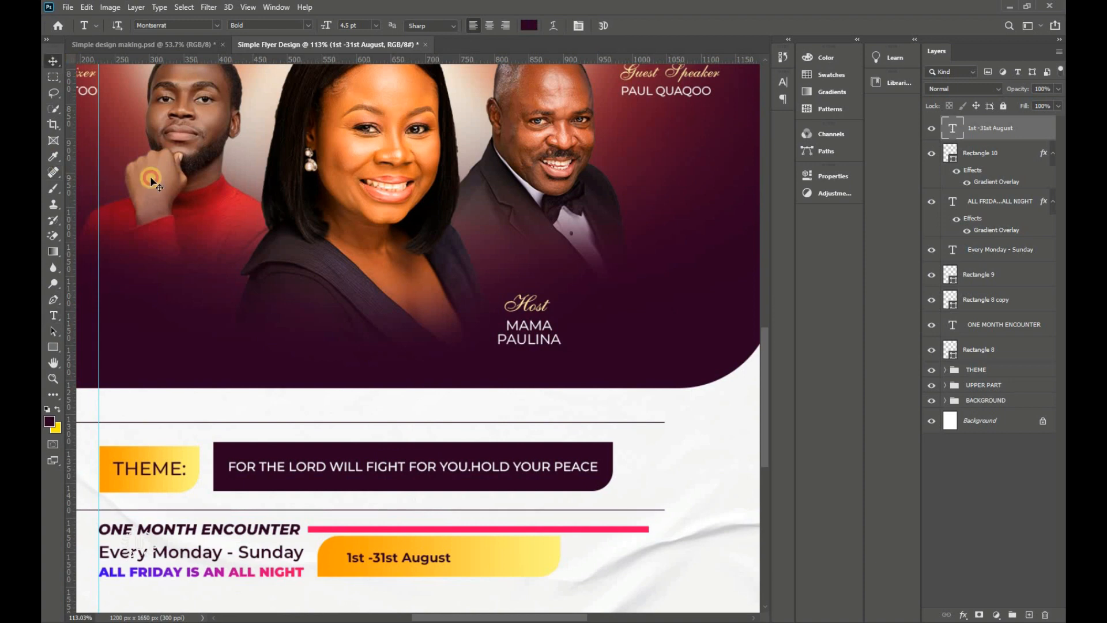
Step: Enlarge the date text to about 142% and nudge it left
{"action": "key", "text": "ctrl+t"}
{"action": "left_click_drag", "start_coordinate": [484, 558], "coordinate": [522, 558]}
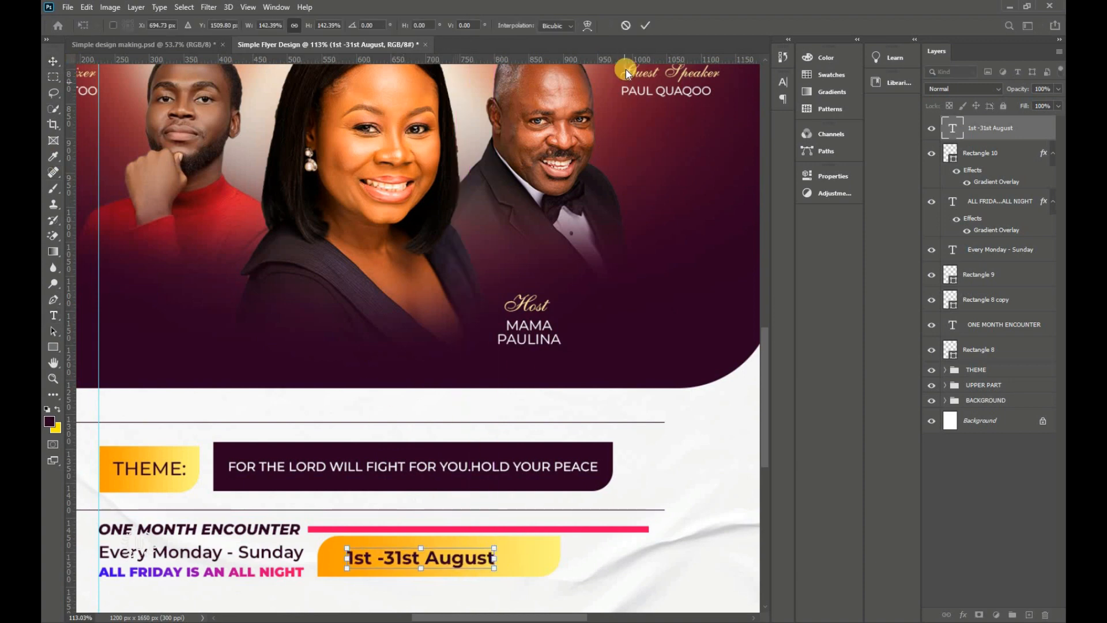
{"action": "left_click", "coordinate": [645, 24]}
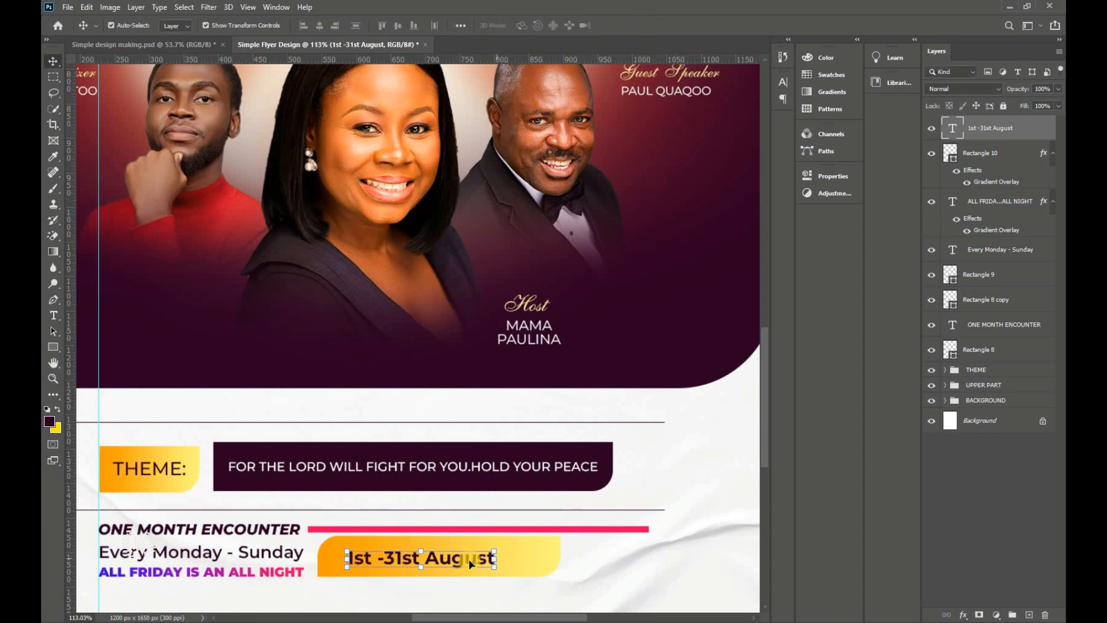
{"action": "left_click_drag", "start_coordinate": [458, 552], "coordinate": [447, 553]}
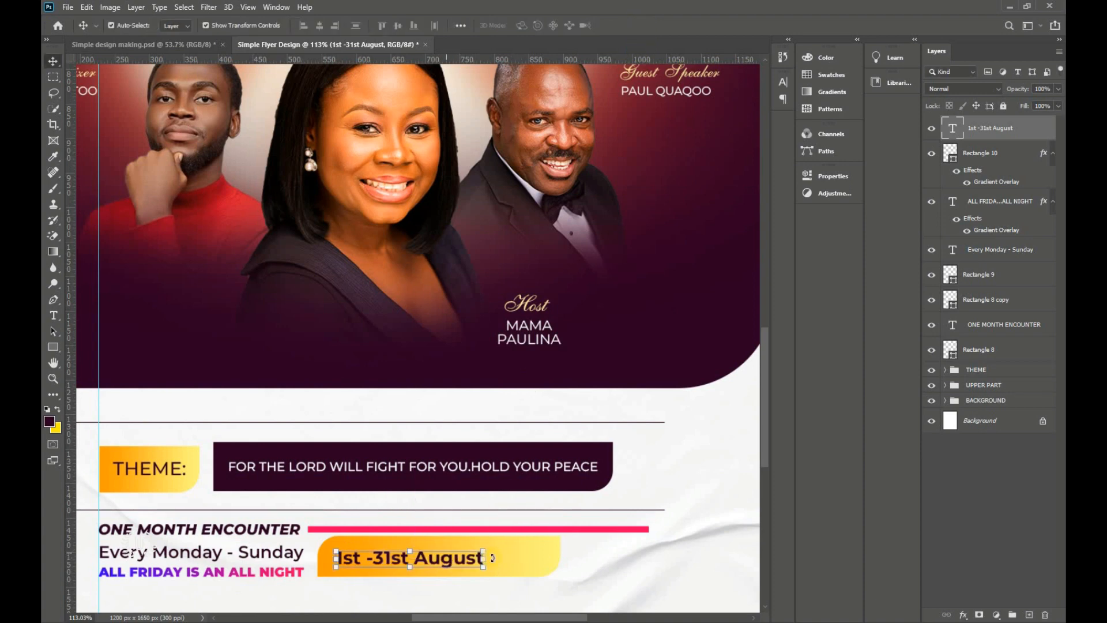
Step: Narrow the yellow box from its right end
{"action": "left_click", "coordinate": [533, 563]}
{"action": "key", "text": "ctrl+t"}
{"action": "left_click_drag", "start_coordinate": [559, 555], "coordinate": [526, 557]}
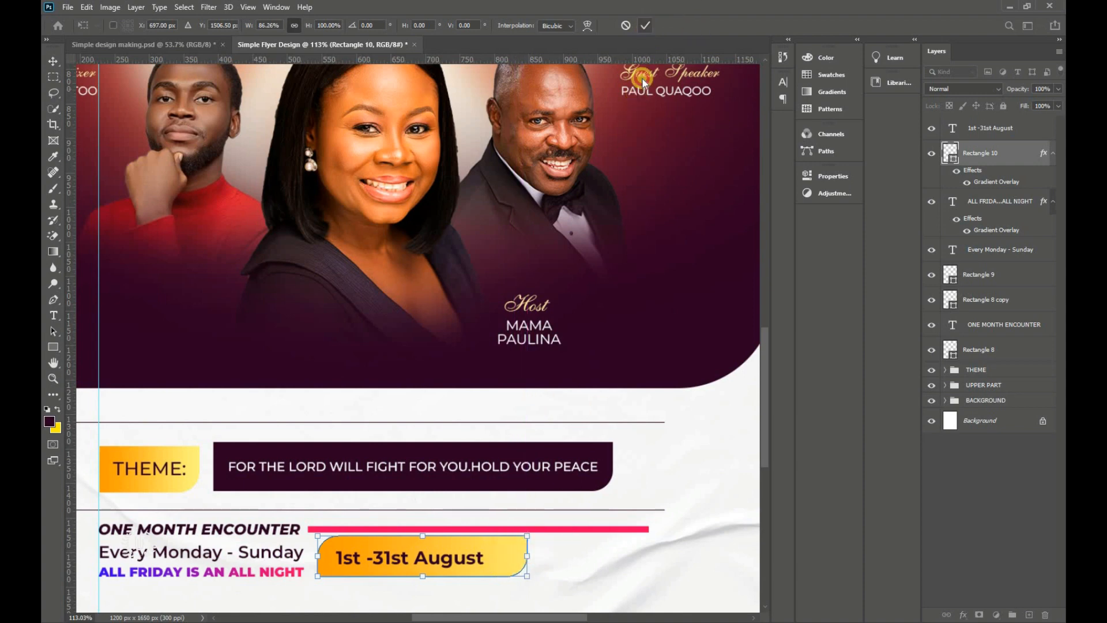
{"action": "key", "text": "Return"}
Step: Centre the date horizontally and vertically within the yellow box
{"action": "left_click", "coordinate": [465, 557]}
{"action": "left_click", "coordinate": [509, 561], "text": "shift"}
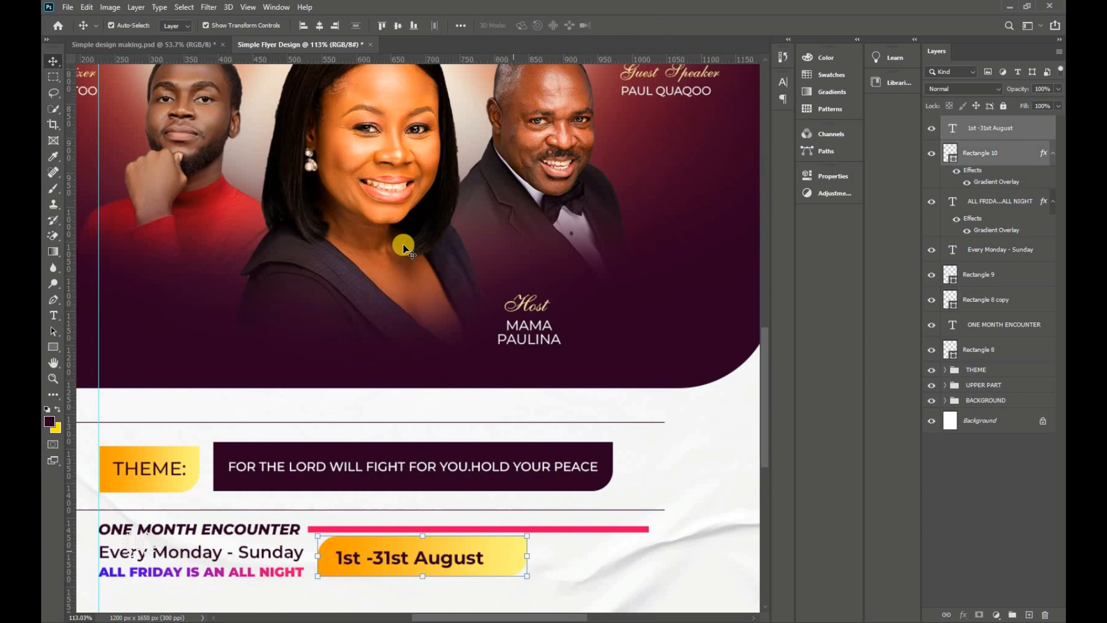
{"action": "left_click", "coordinate": [319, 25]}
{"action": "left_click", "coordinate": [394, 25]}
{"action": "key", "text": "ctrl+0"}
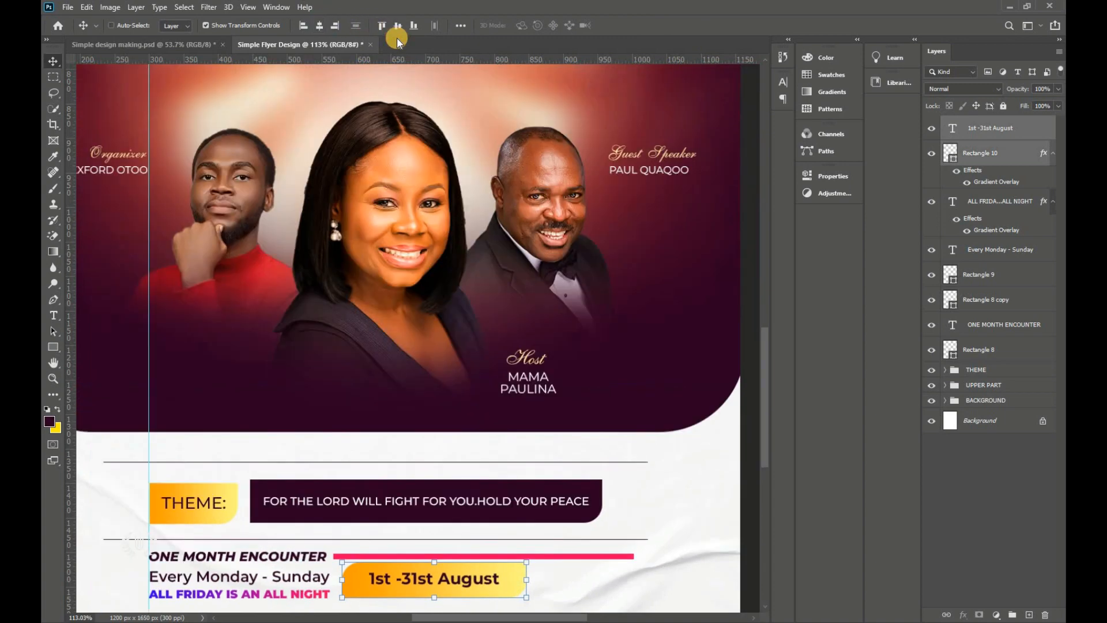
{"action": "left_click", "coordinate": [464, 527]}
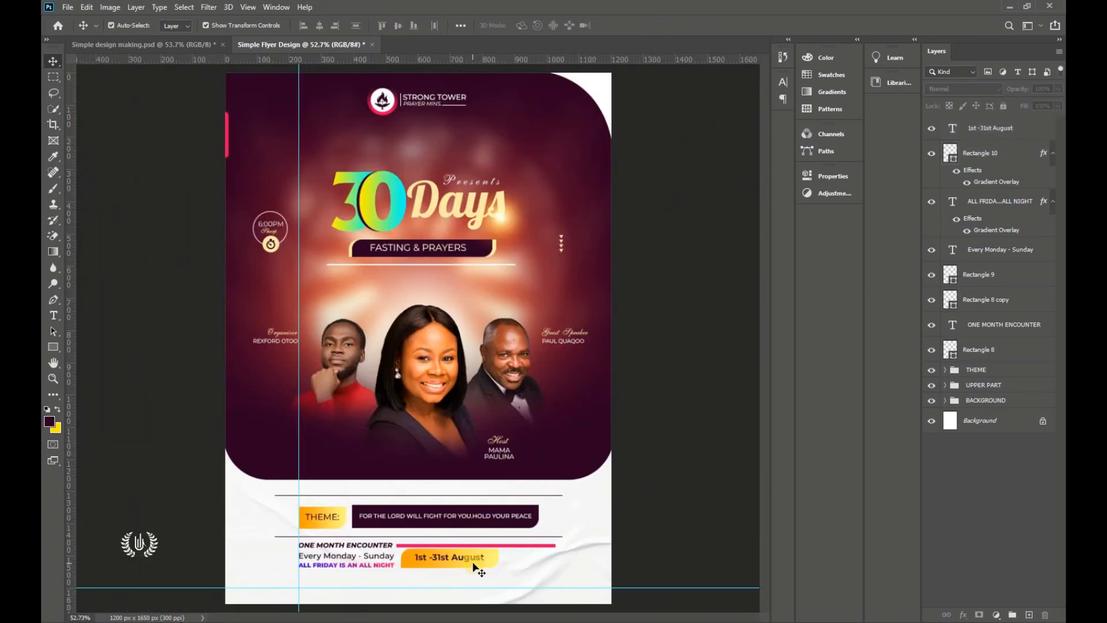
Step: Add the text '2022' in Black weight beside the date bar
{"action": "left_click", "coordinate": [688, 390]}
{"action": "left_click", "coordinate": [974, 139]}
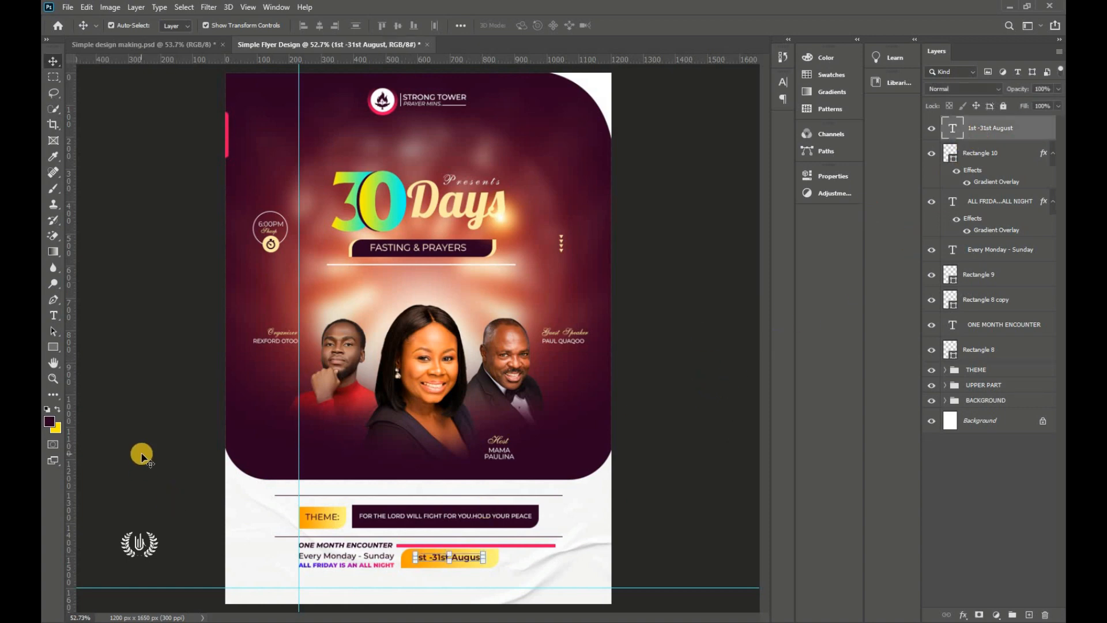
{"action": "left_click", "coordinate": [54, 315]}
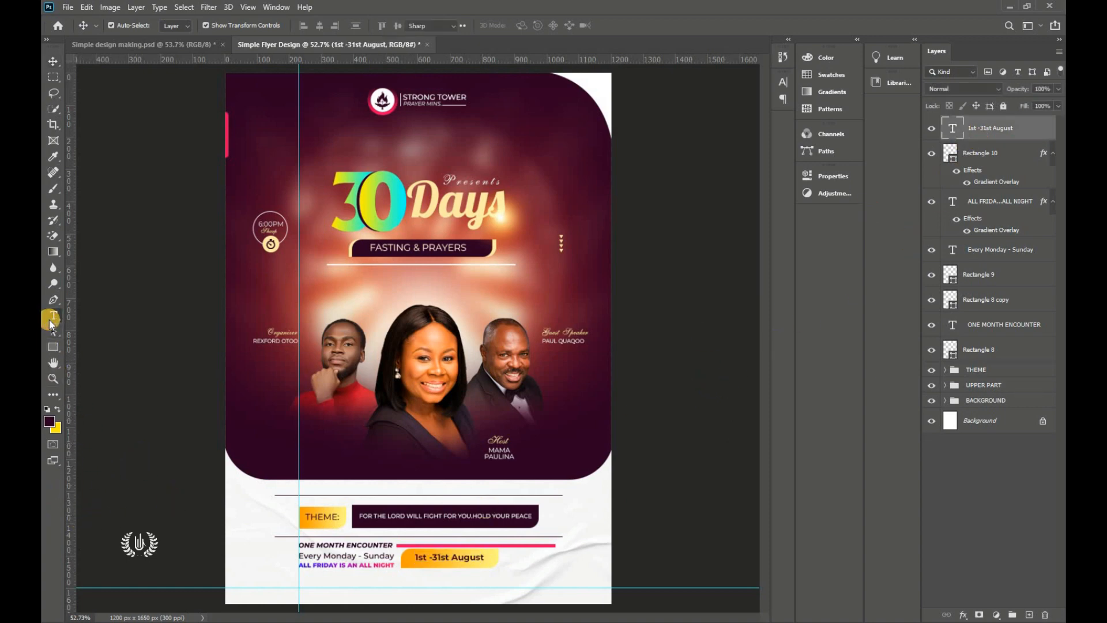
{"action": "left_click", "coordinate": [109, 315]}
{"action": "left_click", "coordinate": [514, 557]}
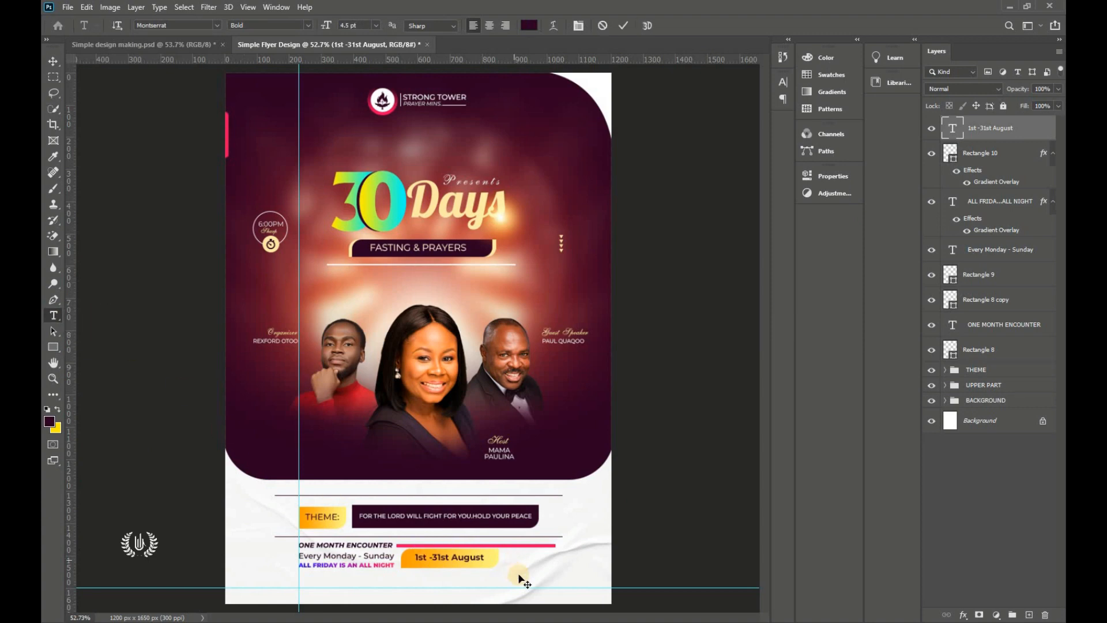
{"action": "scroll", "coordinate": [551, 577], "scroll_direction": "up", "scroll_amount": 2}
{"action": "scroll", "coordinate": [544, 569], "scroll_direction": "up", "scroll_amount": 2}
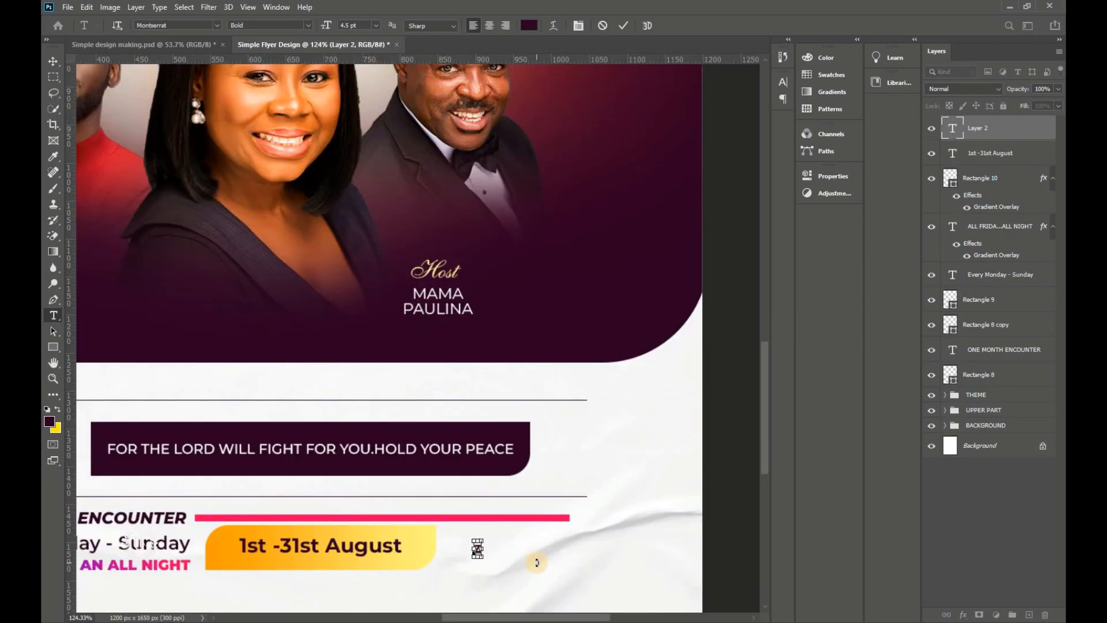
{"action": "type", "text": "2022"}
{"action": "key", "text": "ctrl+a"}
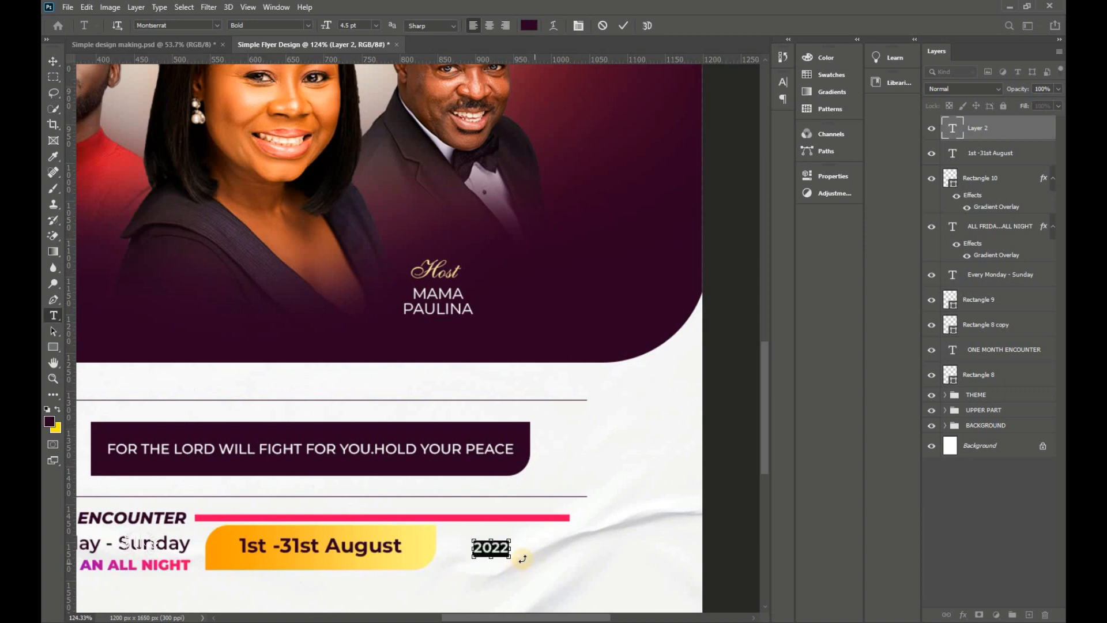
{"action": "left_click", "coordinate": [309, 25]}
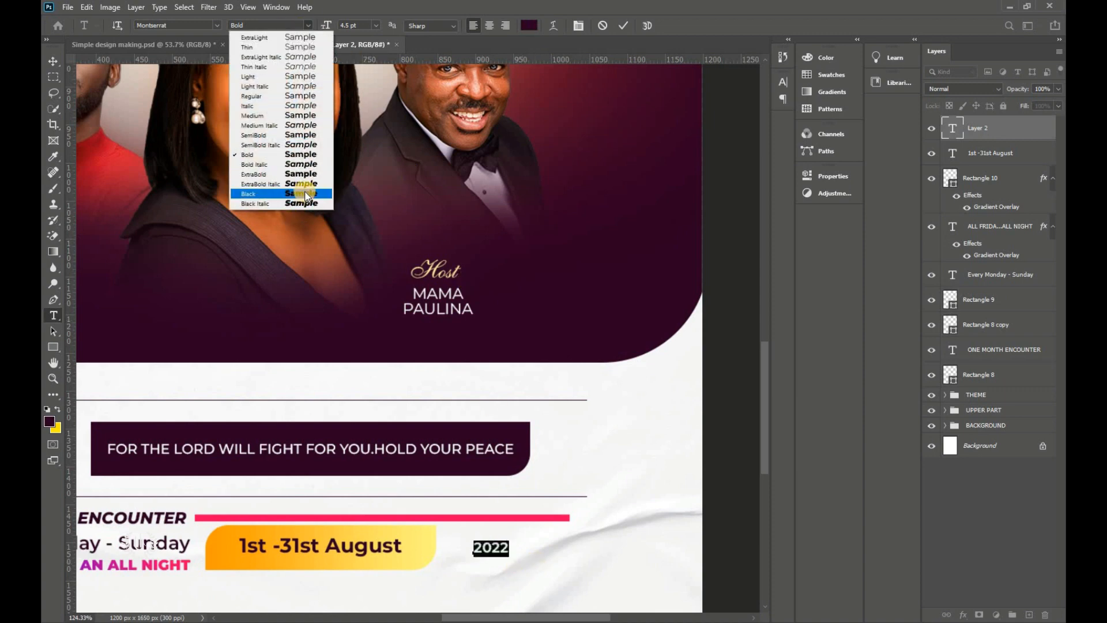
{"action": "left_click", "coordinate": [306, 194]}
{"action": "left_click", "coordinate": [623, 25]}
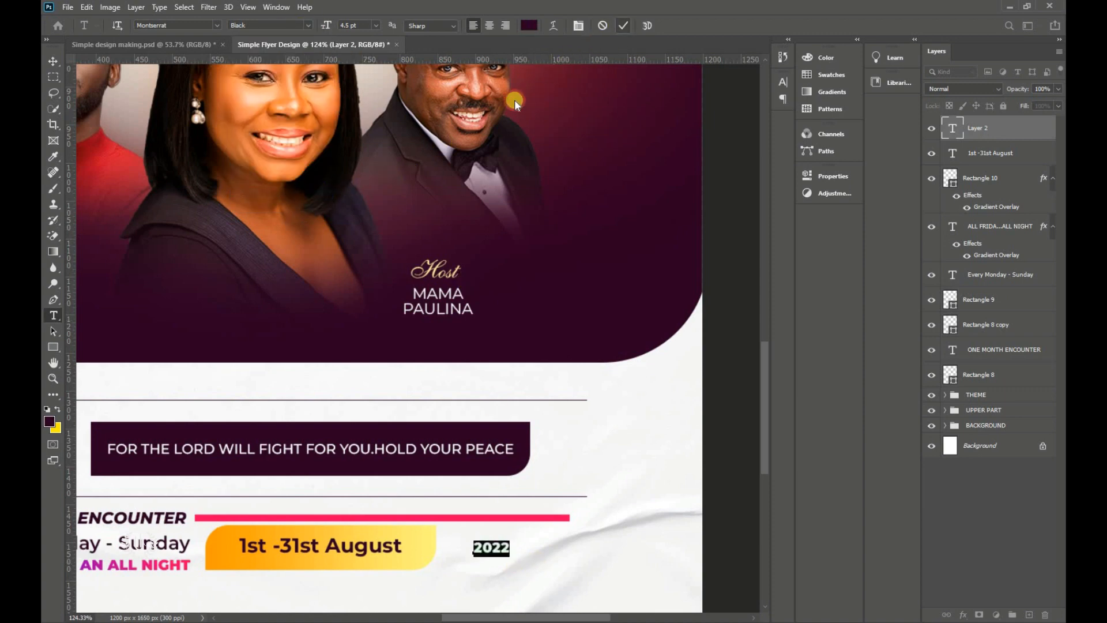
Step: Scale 2022 with Free Transform to about the date bar's height
{"action": "left_click", "coordinate": [53, 62]}
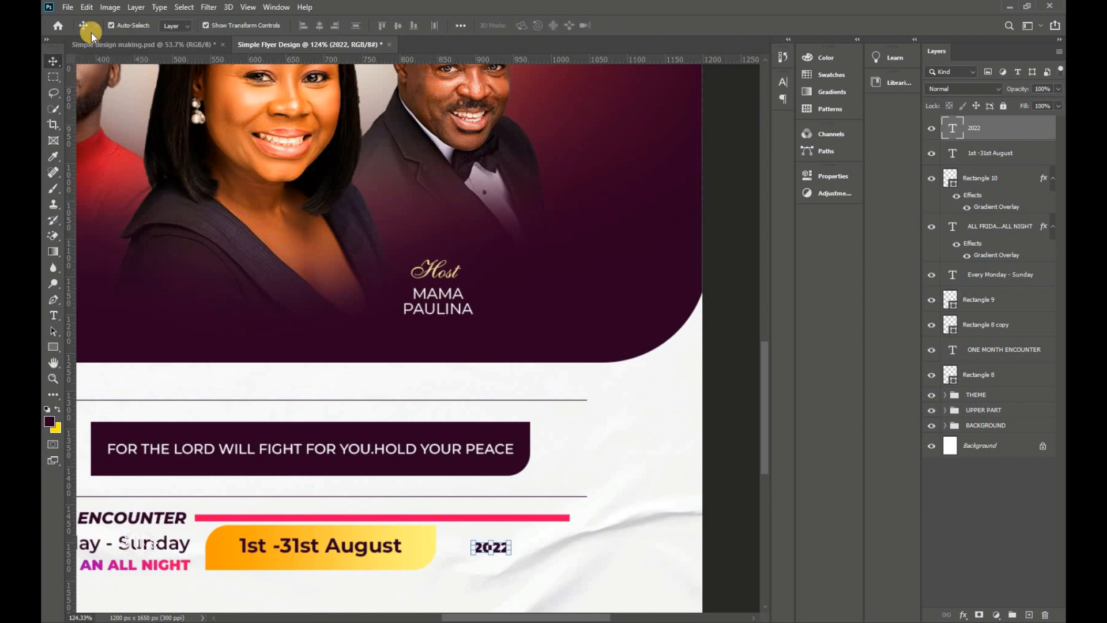
{"action": "left_click", "coordinate": [86, 7]}
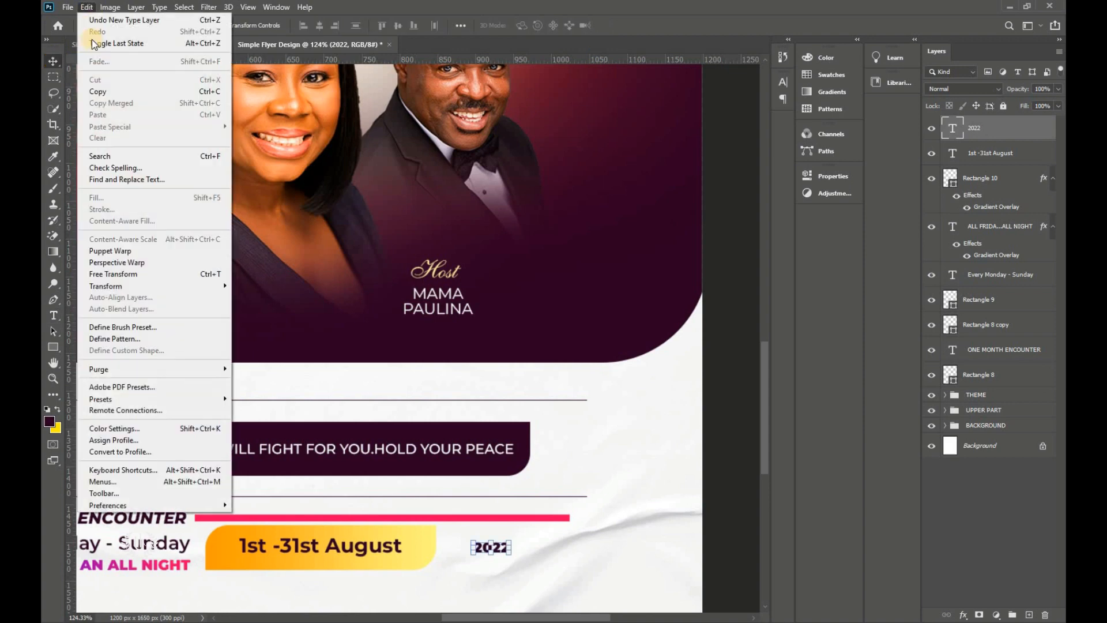
{"action": "left_click", "coordinate": [127, 274]}
{"action": "left_click_drag", "start_coordinate": [458, 551], "coordinate": [500, 551]}
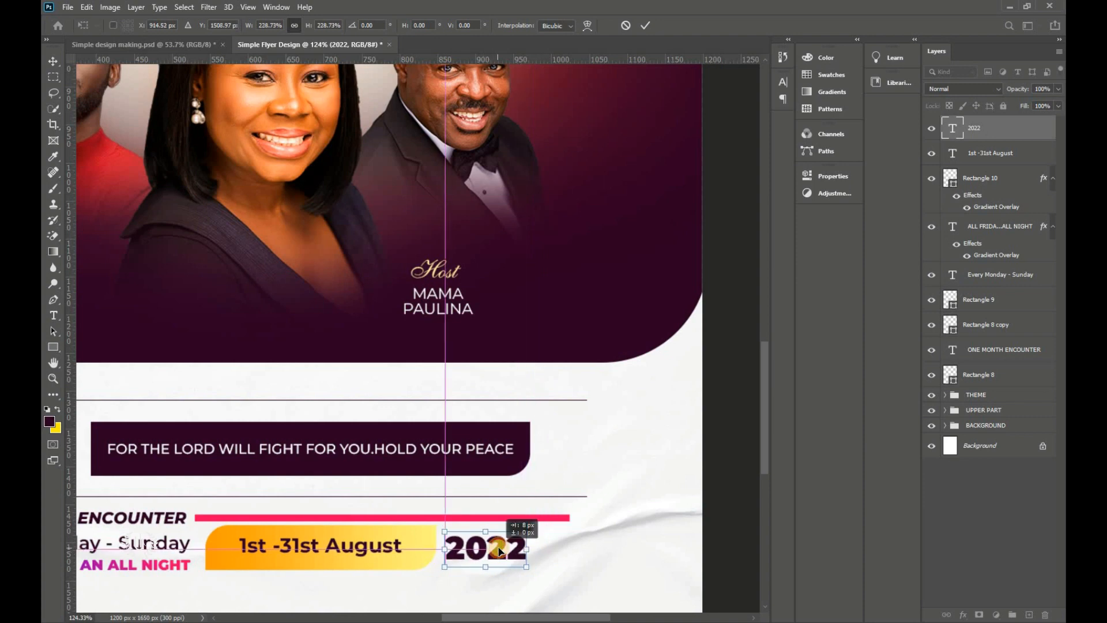
{"action": "left_click", "coordinate": [645, 26]}
Step: Place a vertical guide at 2022's right end and narrow 2022 slightly
{"action": "left_click_drag", "start_coordinate": [67, 375], "coordinate": [531, 459]}
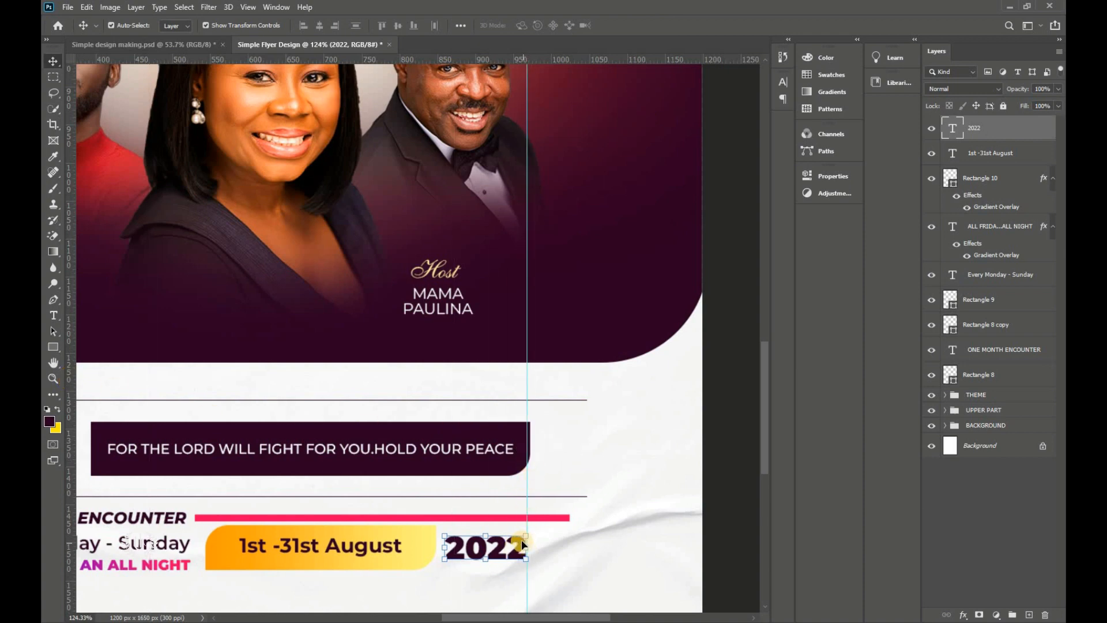
{"action": "left_click_drag", "start_coordinate": [527, 518], "coordinate": [530, 547]}
{"action": "left_click_drag", "start_coordinate": [443, 547], "coordinate": [445, 547]}
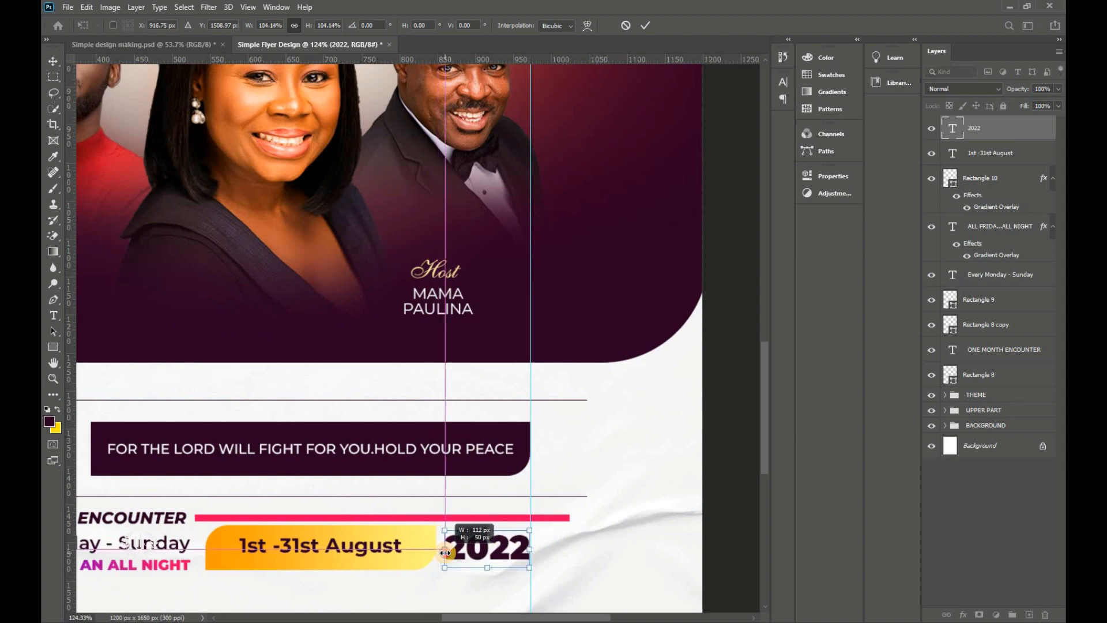
Step: Commit 2022's resize and extend the pink line to the guide, flush with 2022
{"action": "left_click", "coordinate": [541, 357]}
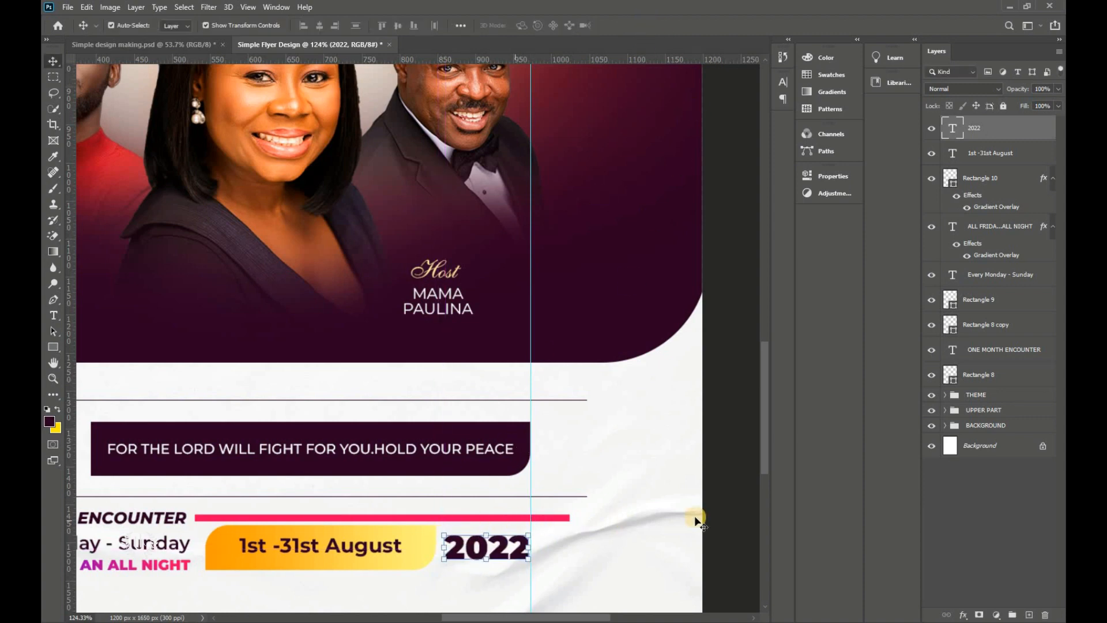
{"action": "left_click", "coordinate": [536, 536]}
{"action": "scroll", "coordinate": [541, 530], "scroll_direction": "up", "scroll_amount": 3}
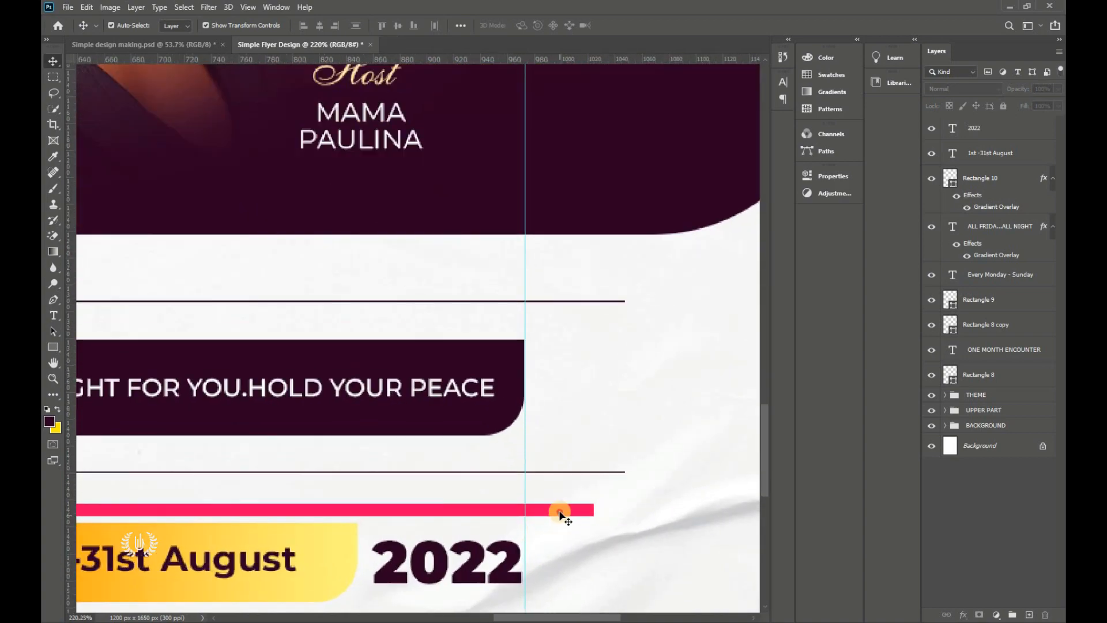
{"action": "left_click", "coordinate": [561, 511]}
{"action": "left_click_drag", "start_coordinate": [593, 507], "coordinate": [524, 508]}
{"action": "left_click", "coordinate": [644, 25]}
{"action": "key", "text": "ctrl+0"}
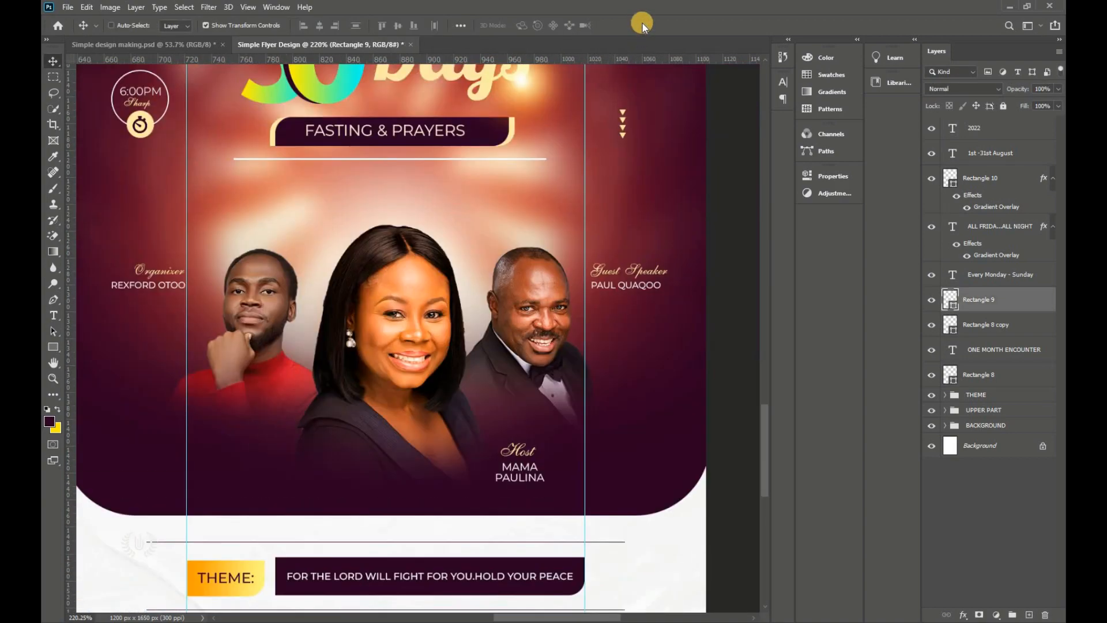
{"action": "left_click", "coordinate": [643, 403]}
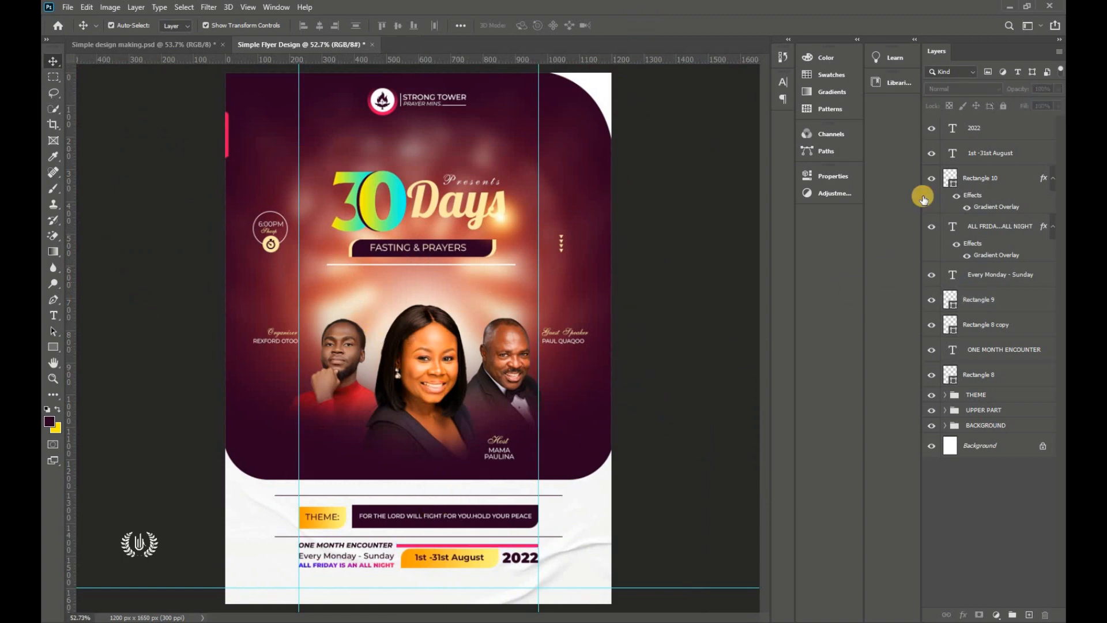
{"action": "left_click", "coordinate": [972, 128]}
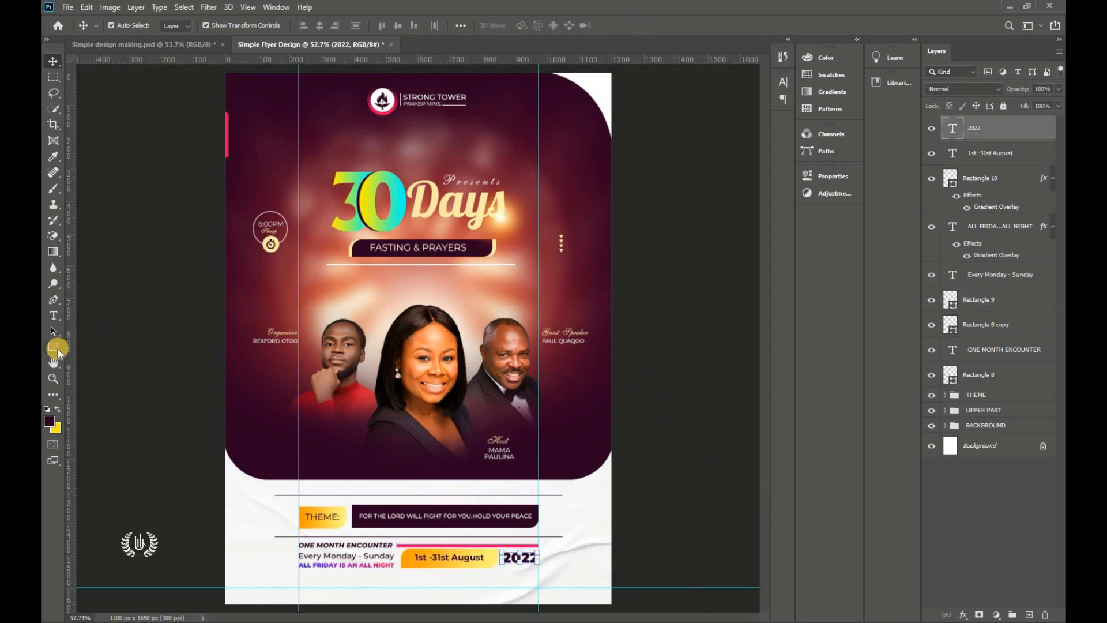
{"action": "left_click", "coordinate": [55, 348]}
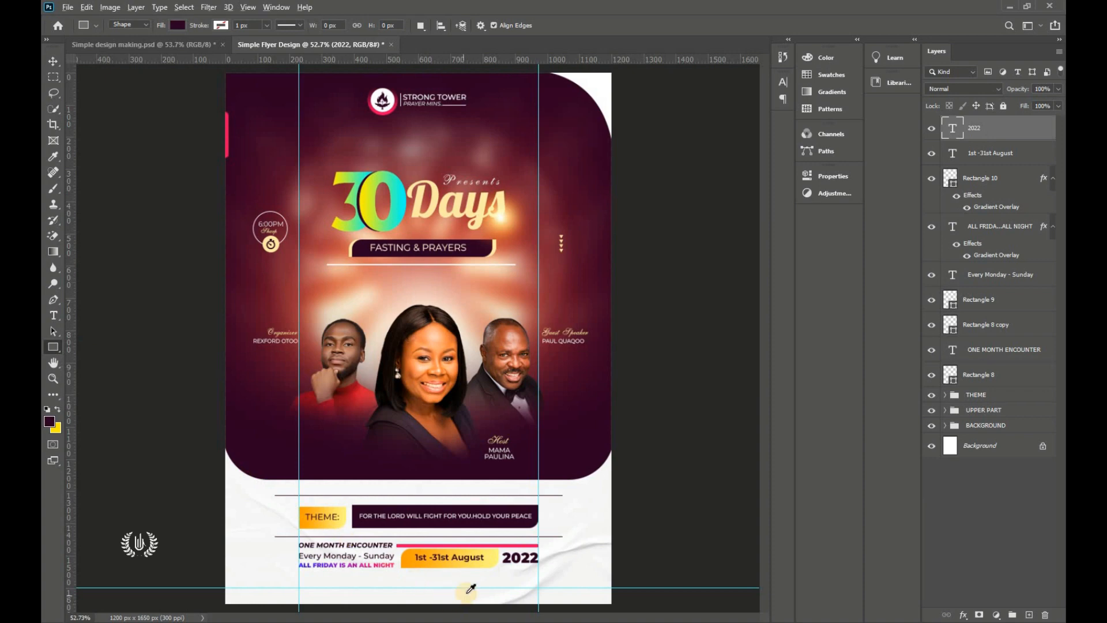
{"action": "scroll", "coordinate": [470, 588], "scroll_direction": "up", "scroll_amount": 4}
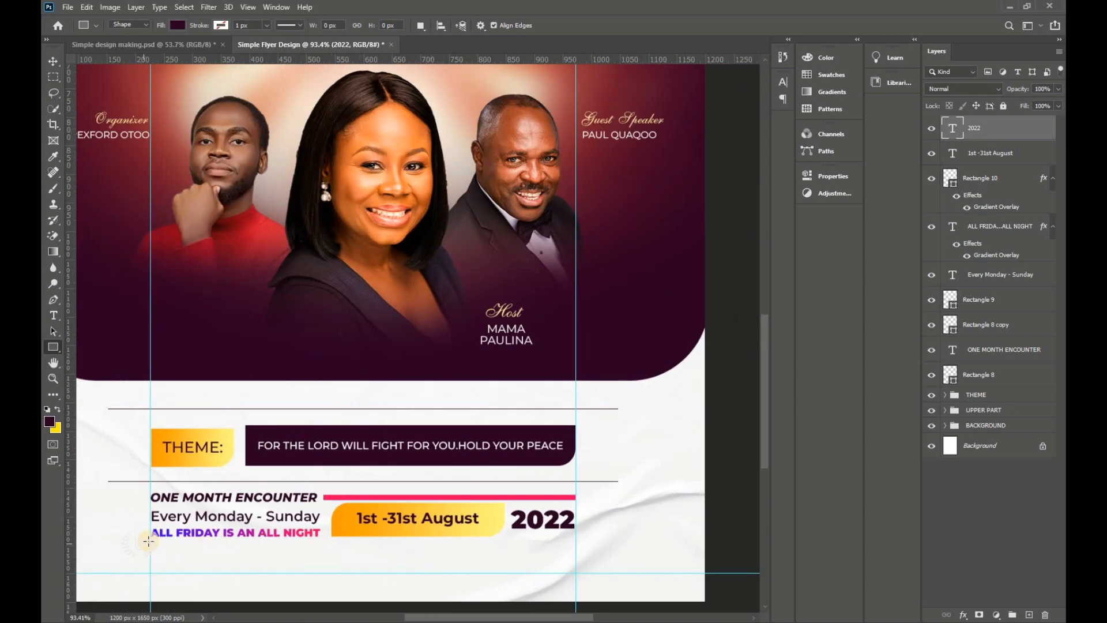
Step: Draw a 747×2 px line under the event details, fill it pink ff0060, and nudge it down
{"action": "left_click_drag", "start_coordinate": [148, 540], "coordinate": [574, 539]}
{"action": "key", "text": "v"}
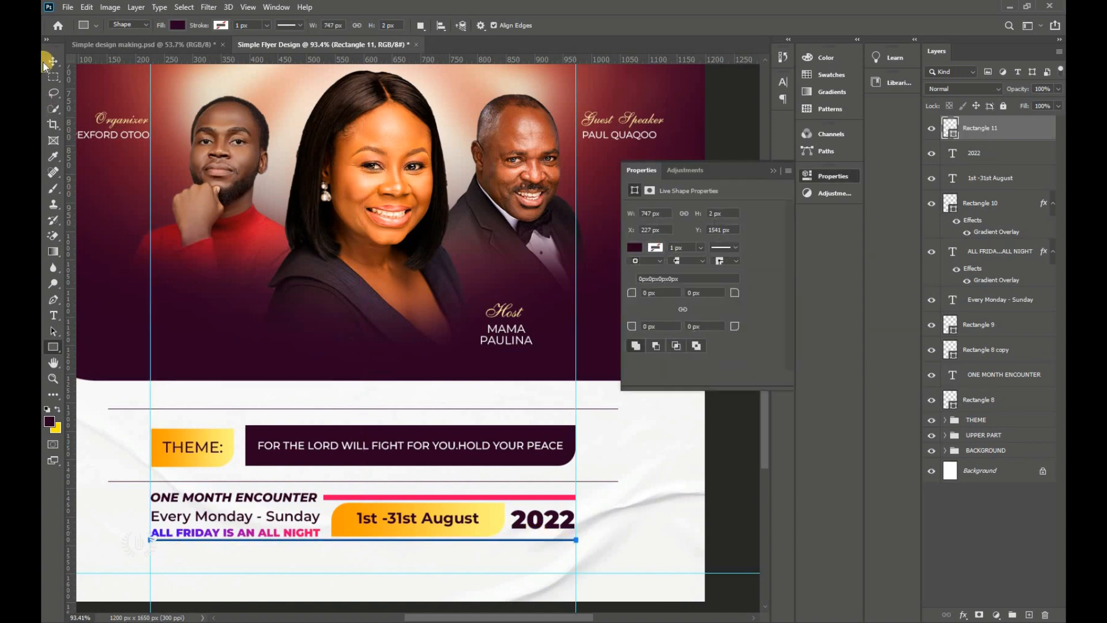
{"action": "key", "text": "v"}
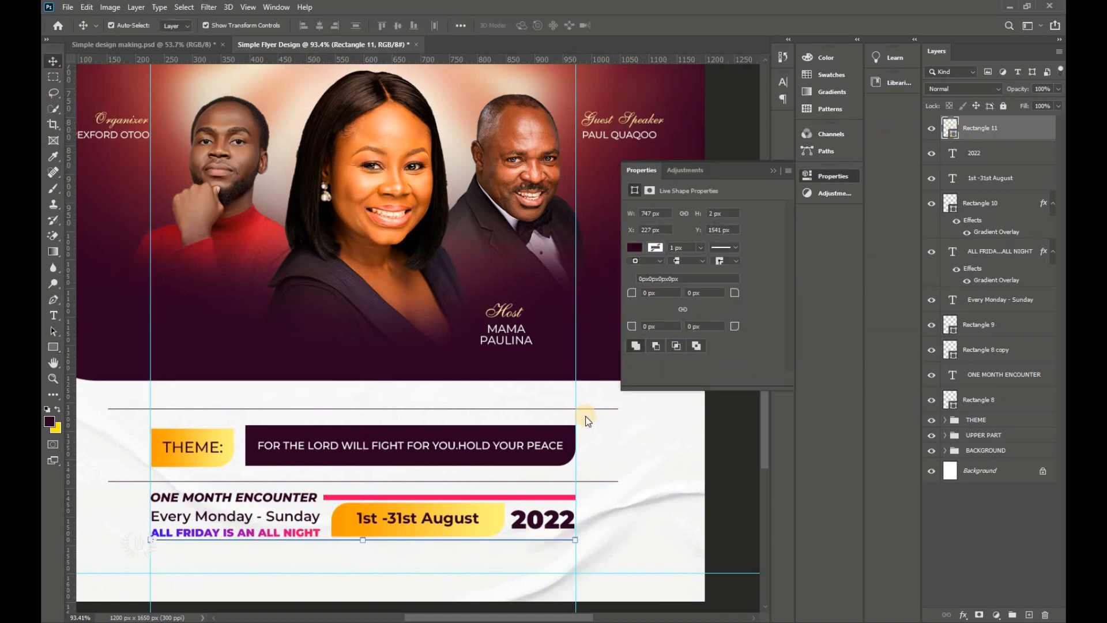
{"action": "left_click", "coordinate": [511, 497]}
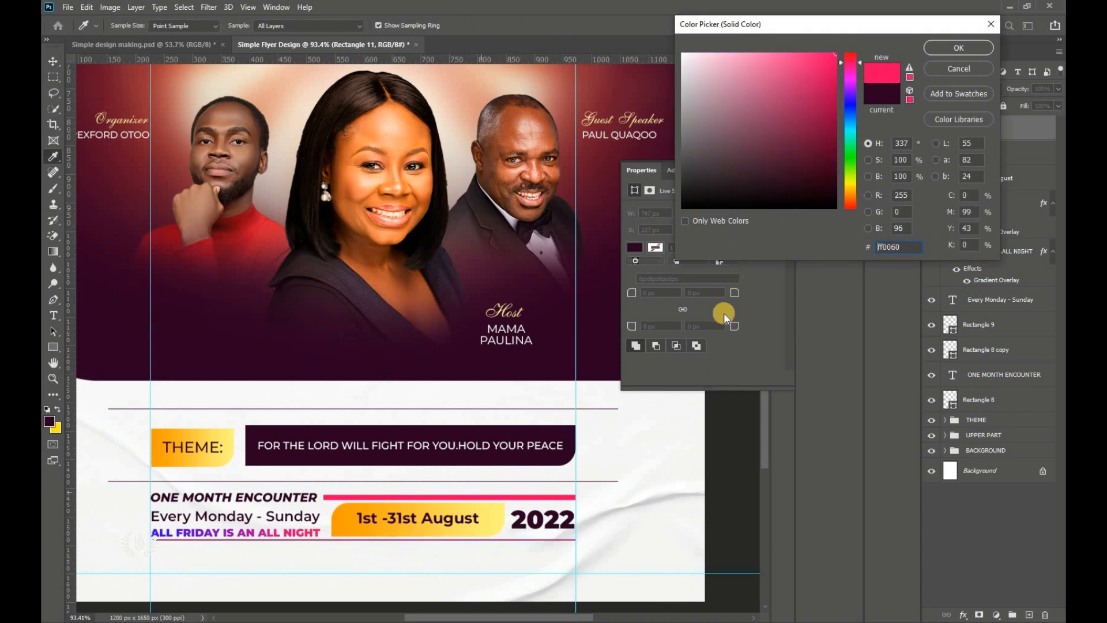
{"action": "left_click", "coordinate": [958, 47]}
{"action": "scroll", "coordinate": [362, 522], "scroll_direction": "up", "scroll_amount": 1}
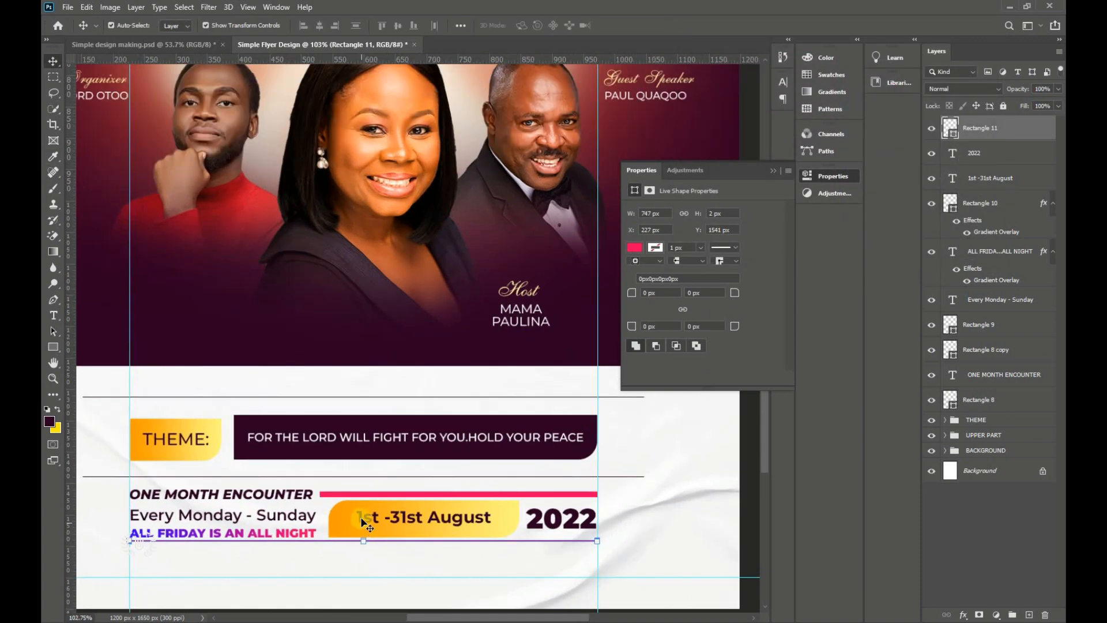
{"action": "key", "text": "Down"}
{"action": "key", "text": "Down"}
{"action": "key", "text": "Down"}
{"action": "key", "text": "Down"}
{"action": "scroll", "coordinate": [369, 502], "scroll_direction": "down", "scroll_amount": 3}
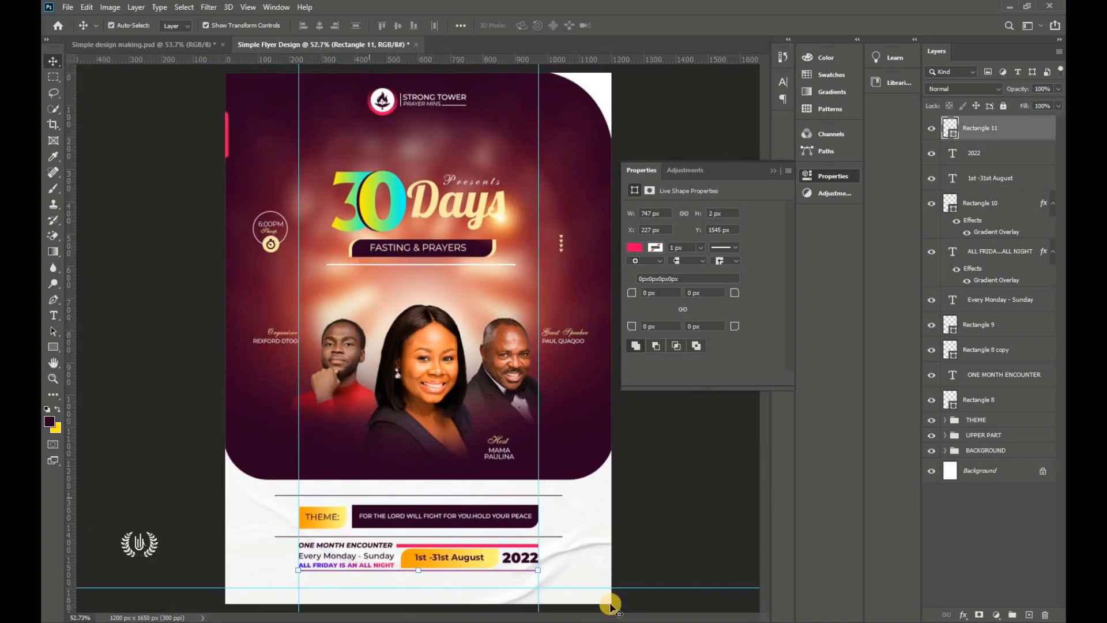
Step: Vertically align the 2022 text with the date bar shape
{"action": "left_click", "coordinate": [523, 559]}
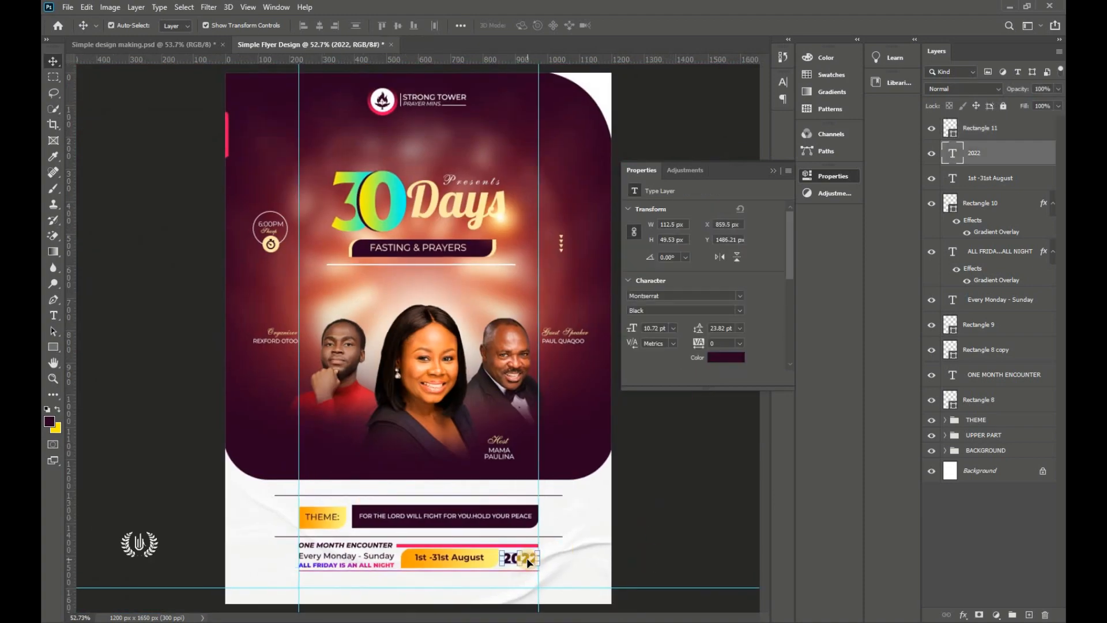
{"action": "left_click", "coordinate": [637, 533]}
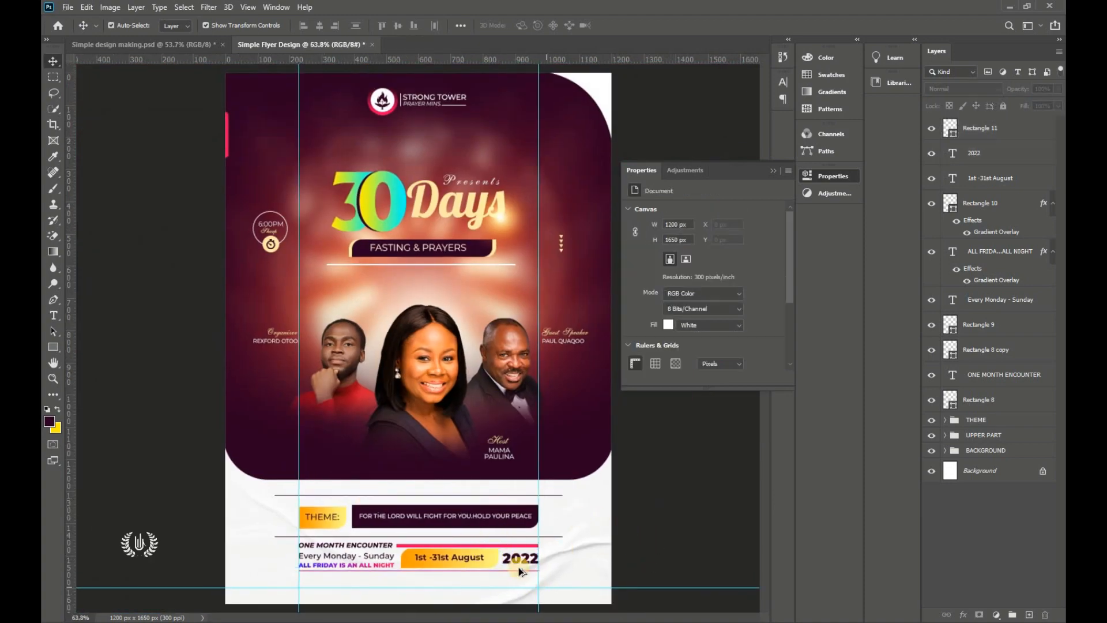
{"action": "scroll", "coordinate": [521, 571], "scroll_direction": "up", "scroll_amount": 3}
{"action": "left_click", "coordinate": [445, 557]}
{"action": "left_click", "coordinate": [520, 558], "text": "shift"}
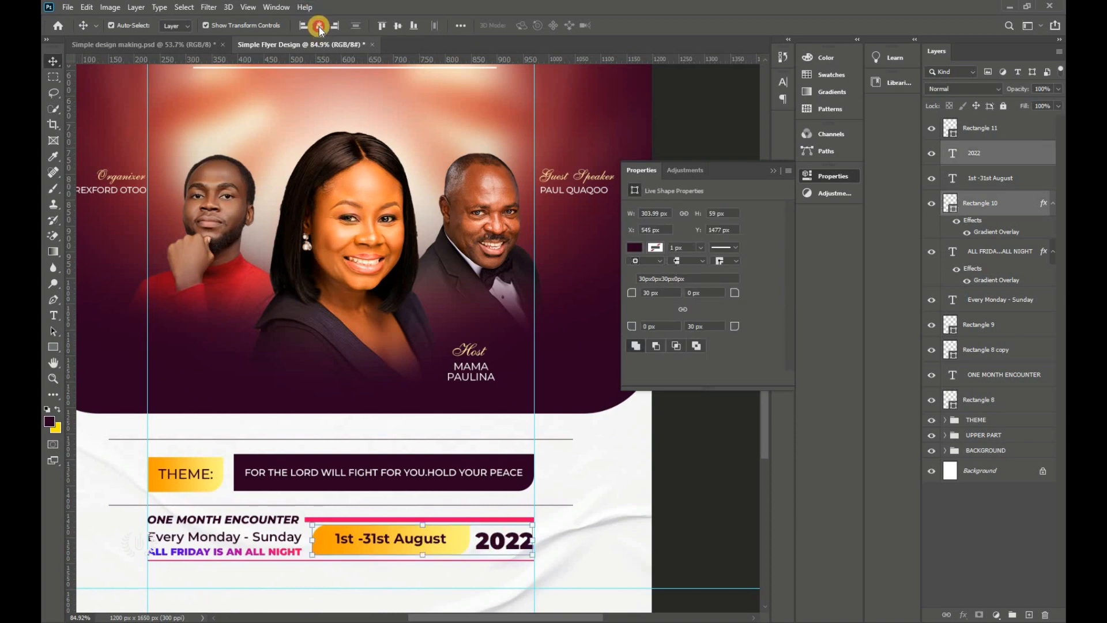
{"action": "left_click", "coordinate": [397, 26]}
{"action": "left_click", "coordinate": [646, 500]}
Step: Fit the whole flyer in view, close the Properties panel, and select the new pink line layer
{"action": "key", "text": "ctrl+0"}
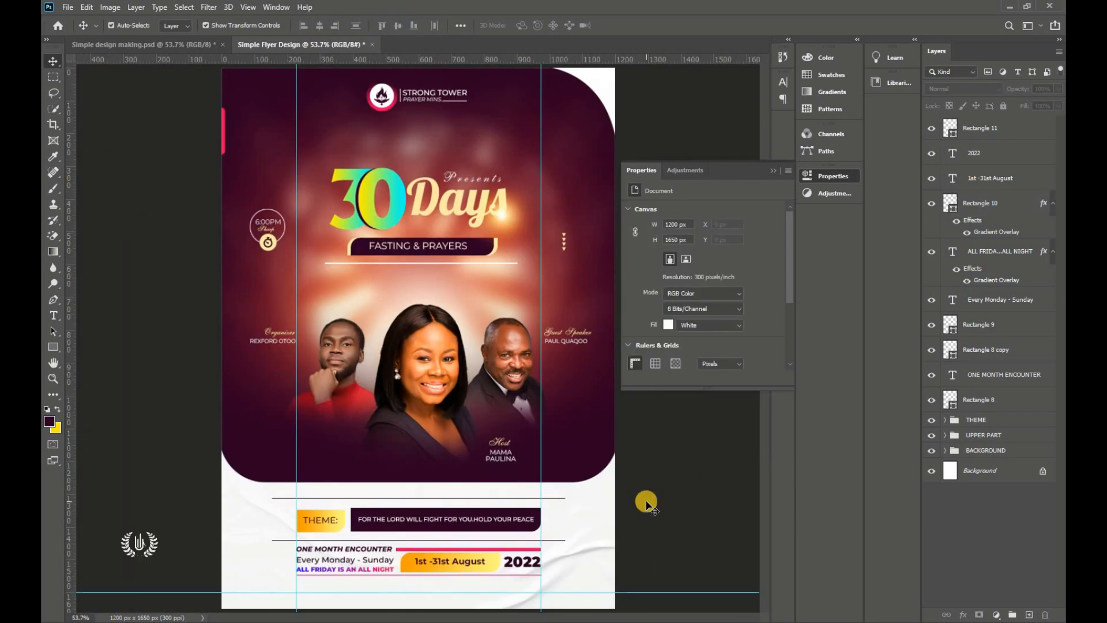
{"action": "left_click", "coordinate": [773, 171]}
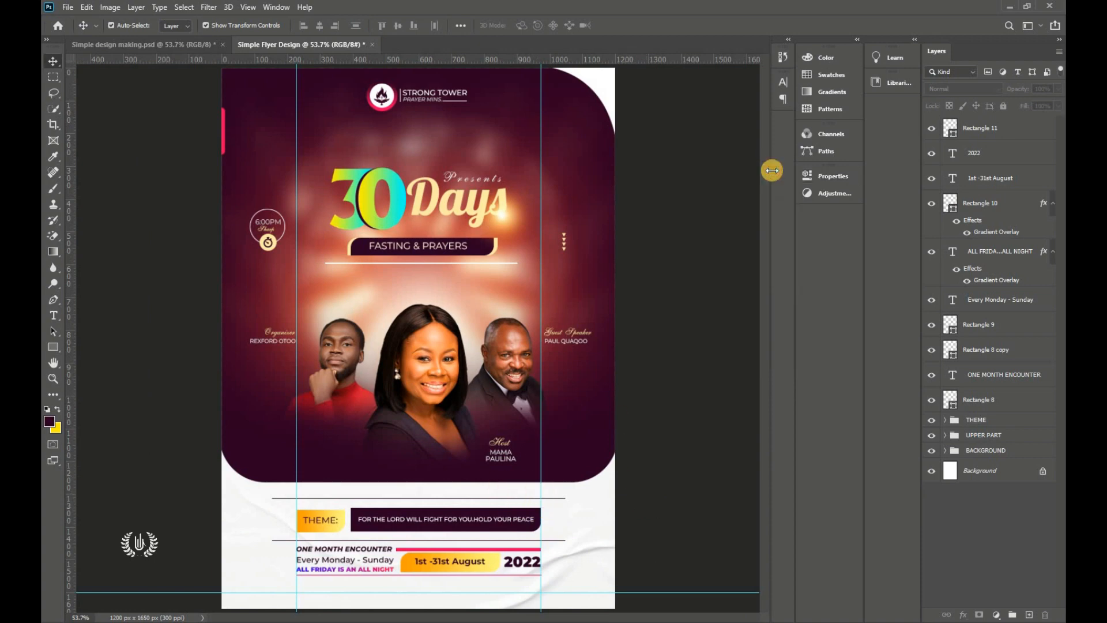
{"action": "left_click", "coordinate": [993, 128]}
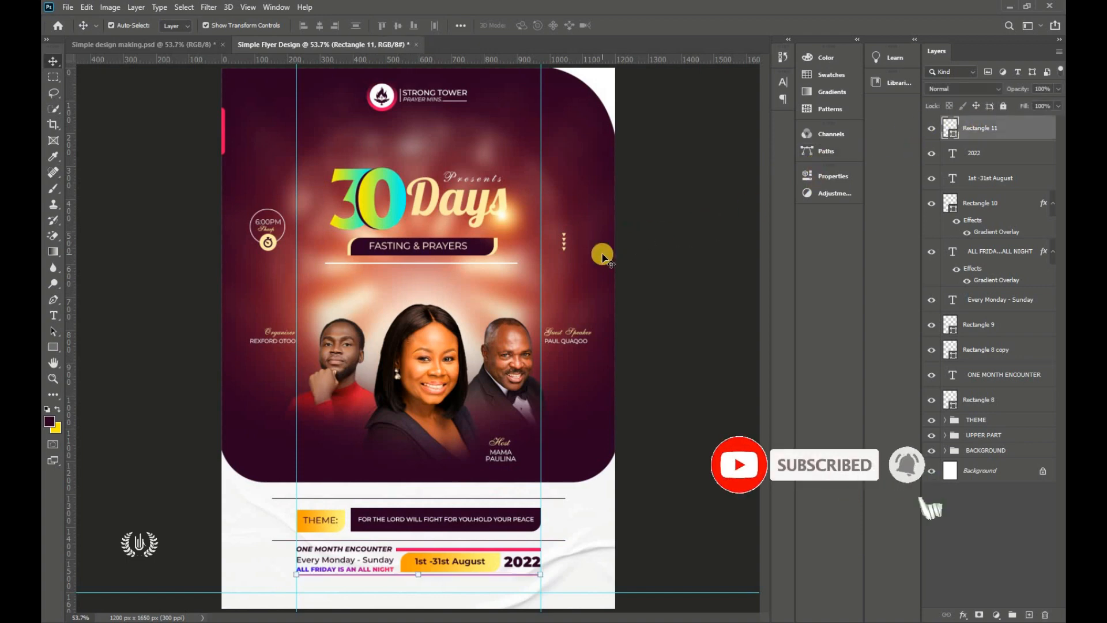
{"action": "key", "text": "g"}
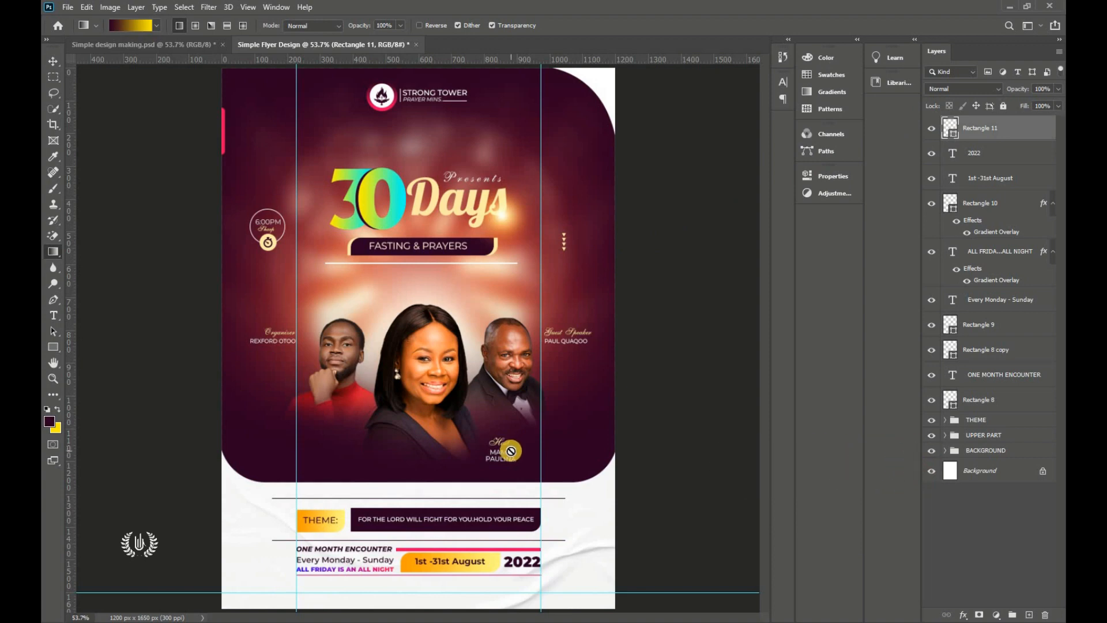
{"action": "left_click", "coordinate": [52, 61]}
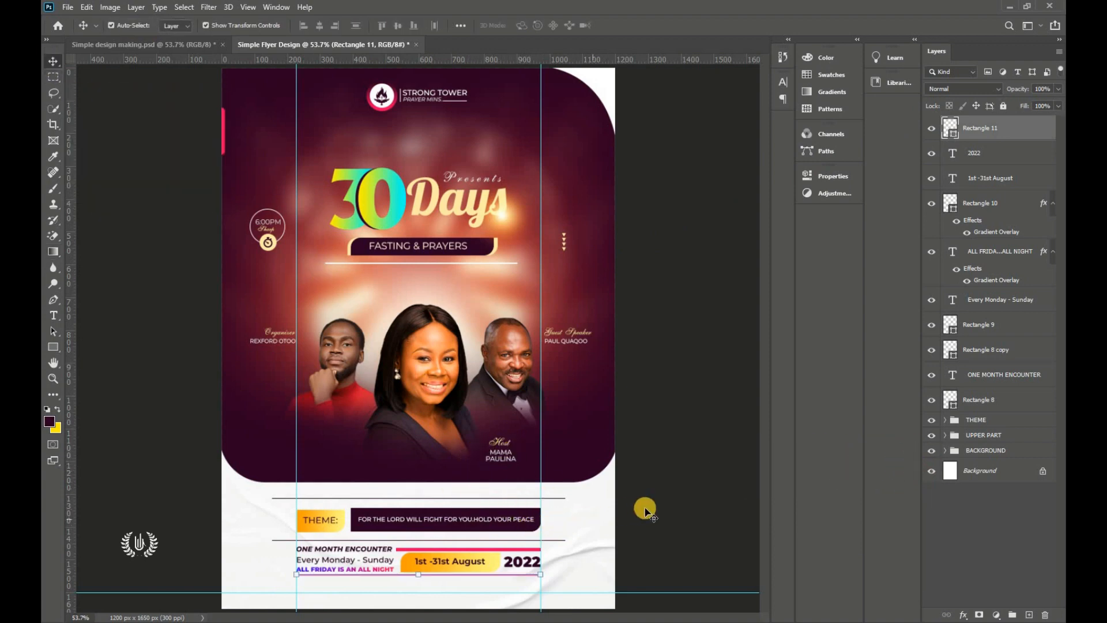
Step: With horizontal type at Regular weight, place a new text line below the event details
{"action": "left_click", "coordinate": [53, 317]}
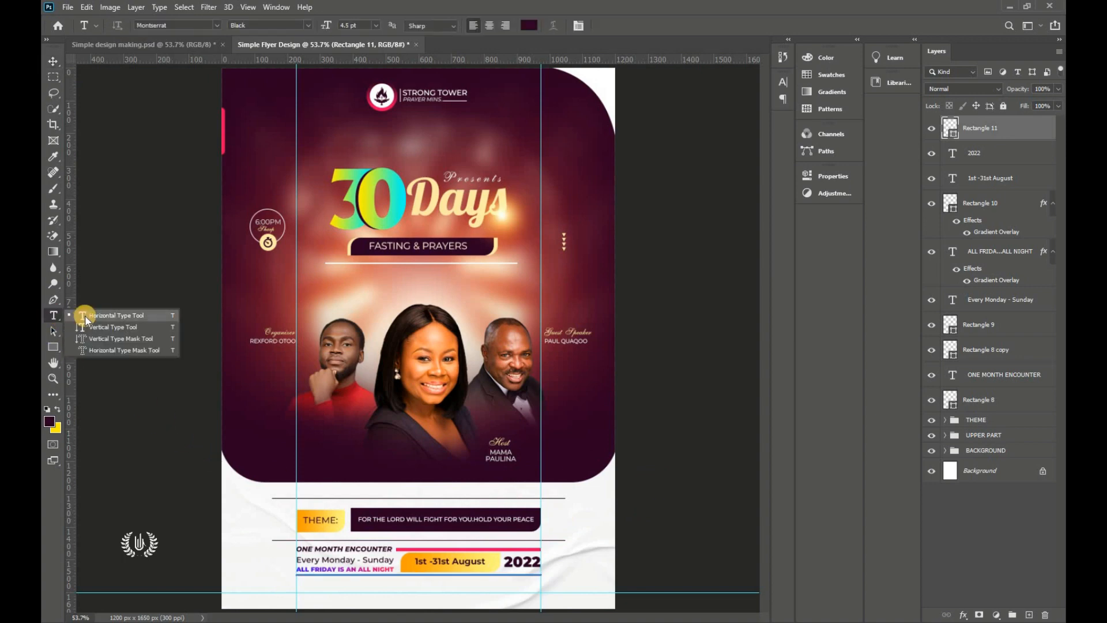
{"action": "left_click", "coordinate": [84, 315]}
{"action": "left_click", "coordinate": [217, 25]}
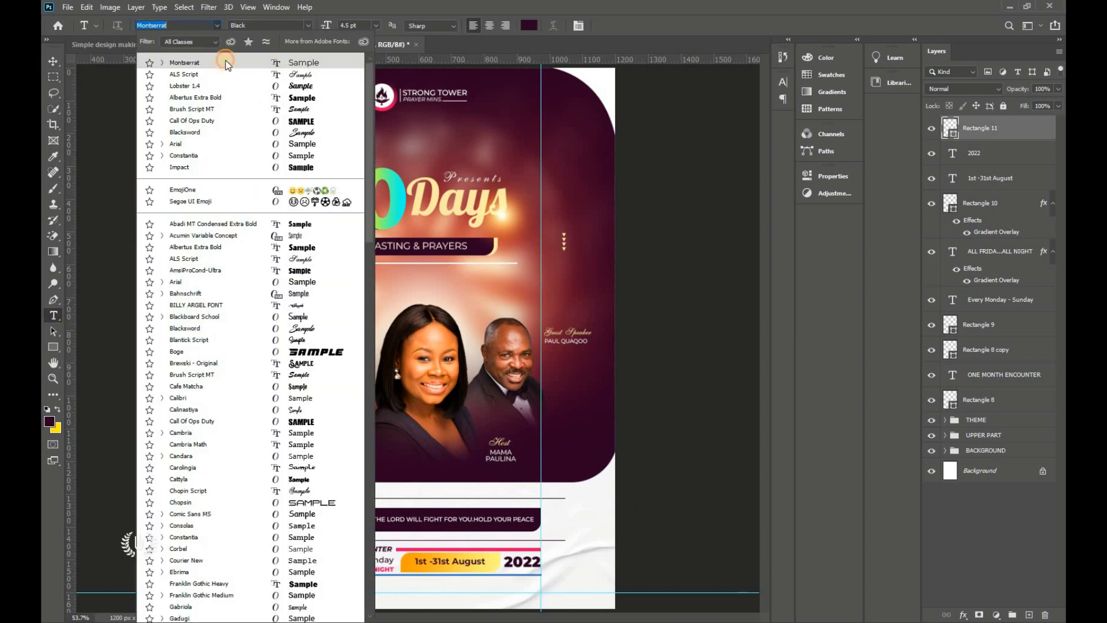
{"action": "left_click", "coordinate": [226, 60]}
{"action": "left_click", "coordinate": [308, 25]}
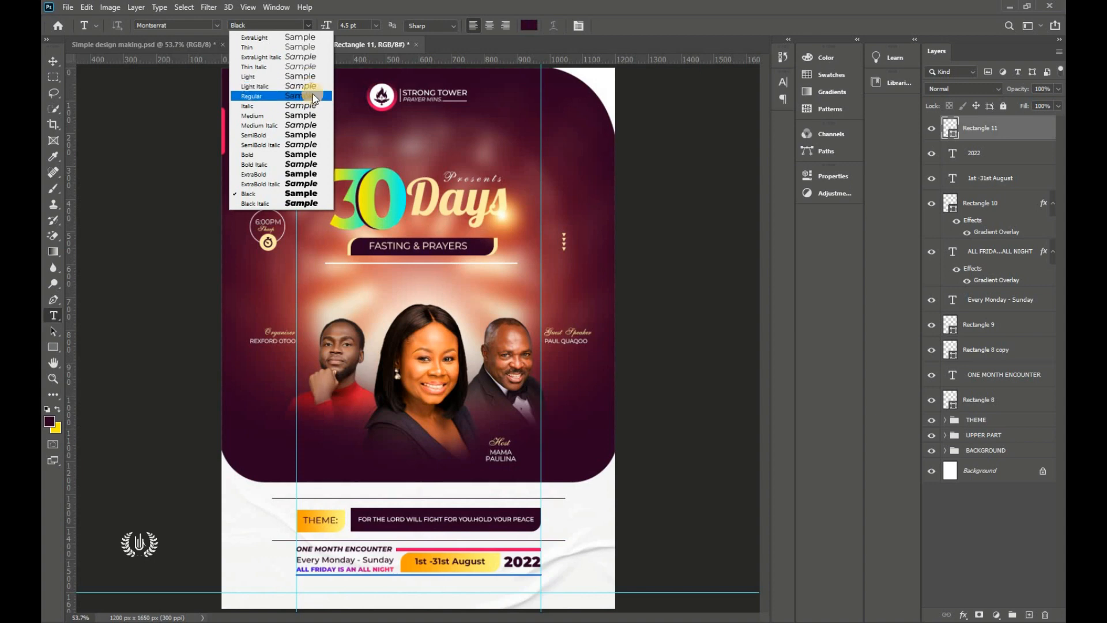
{"action": "left_click", "coordinate": [313, 95]}
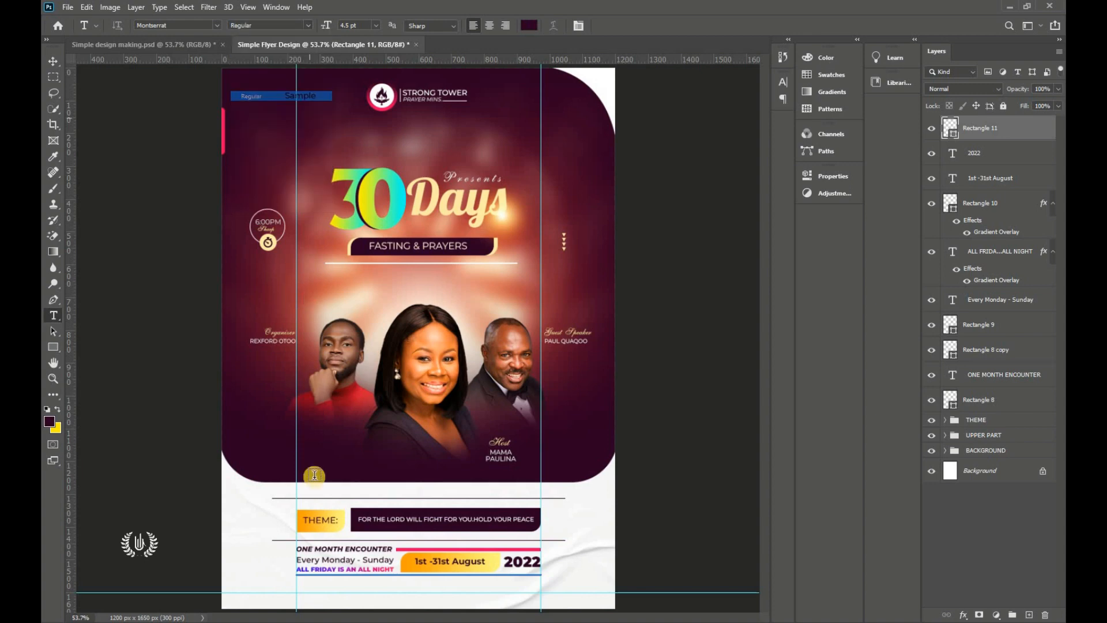
{"action": "left_click", "coordinate": [408, 588]}
{"action": "left_click_drag", "start_coordinate": [411, 588], "coordinate": [369, 600]}
{"action": "scroll", "coordinate": [382, 578], "scroll_direction": "up", "scroll_amount": 6}
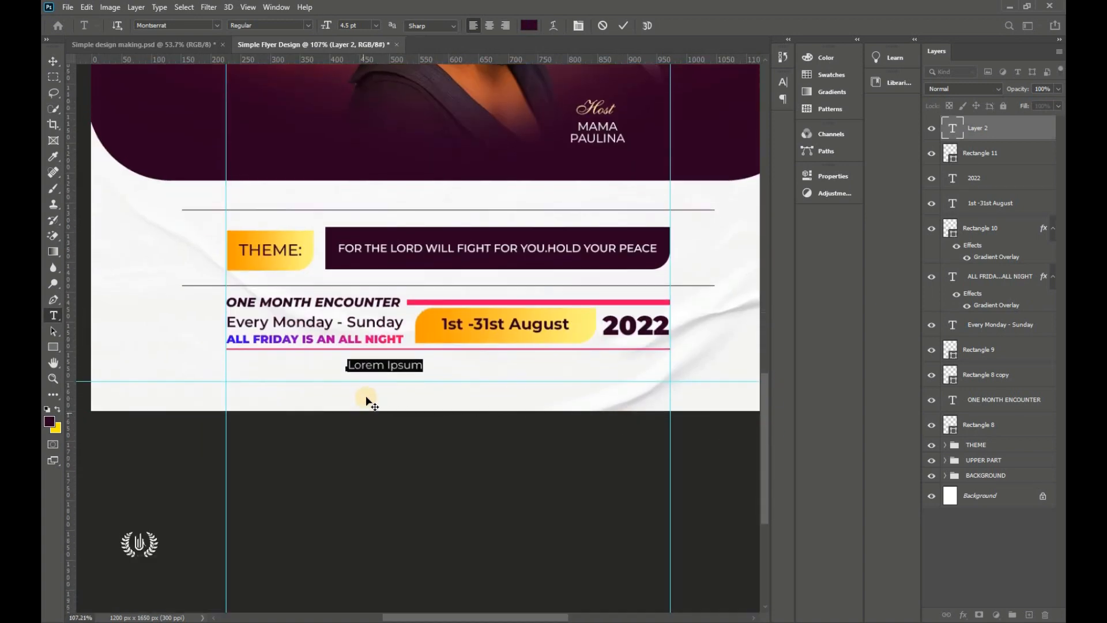
{"action": "scroll", "coordinate": [381, 366], "scroll_direction": "up", "scroll_amount": 2}
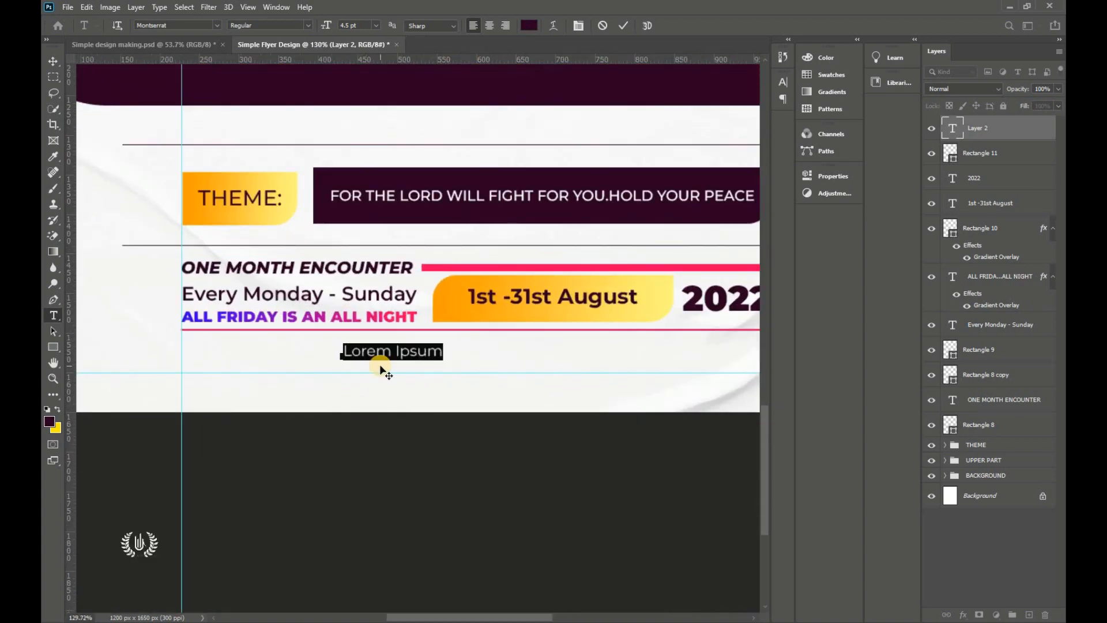
{"action": "left_click", "coordinate": [367, 352]}
{"action": "key", "text": "ctrl+a"}
{"action": "type", "text": "@"}
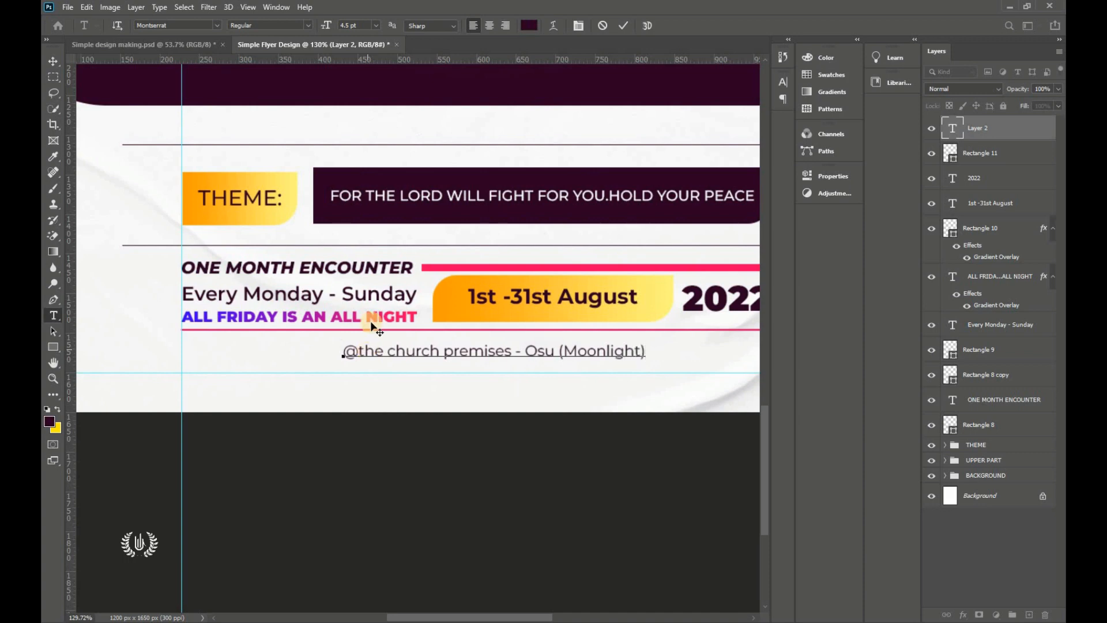
{"action": "key", "text": "ctrl+a"}
{"action": "left_click", "coordinate": [305, 26]}
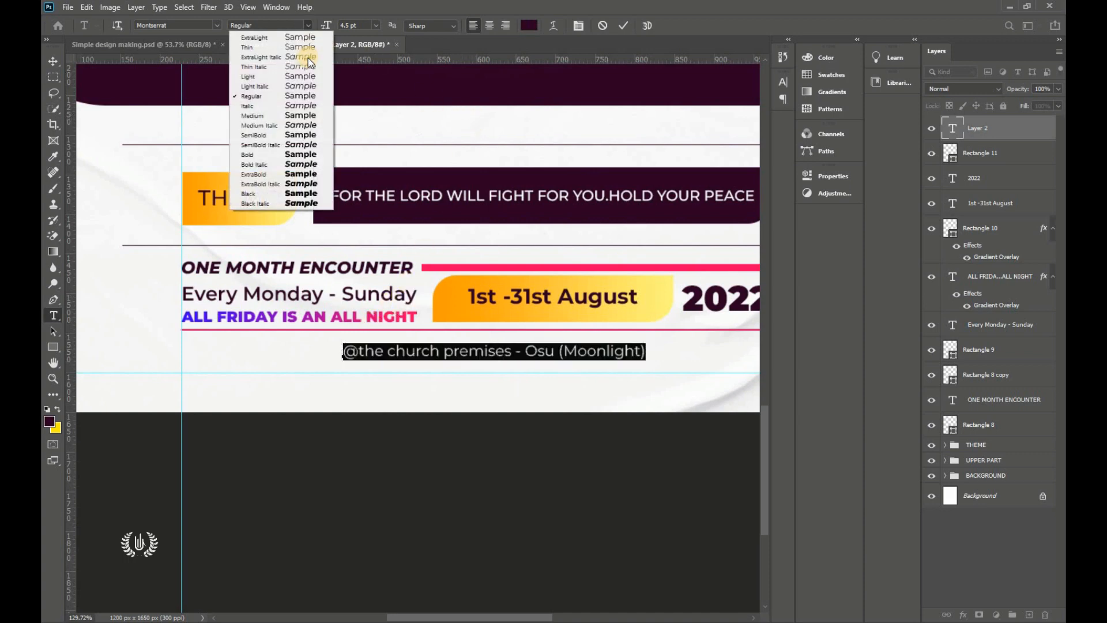
{"action": "left_click", "coordinate": [300, 116]}
{"action": "left_click", "coordinate": [623, 25]}
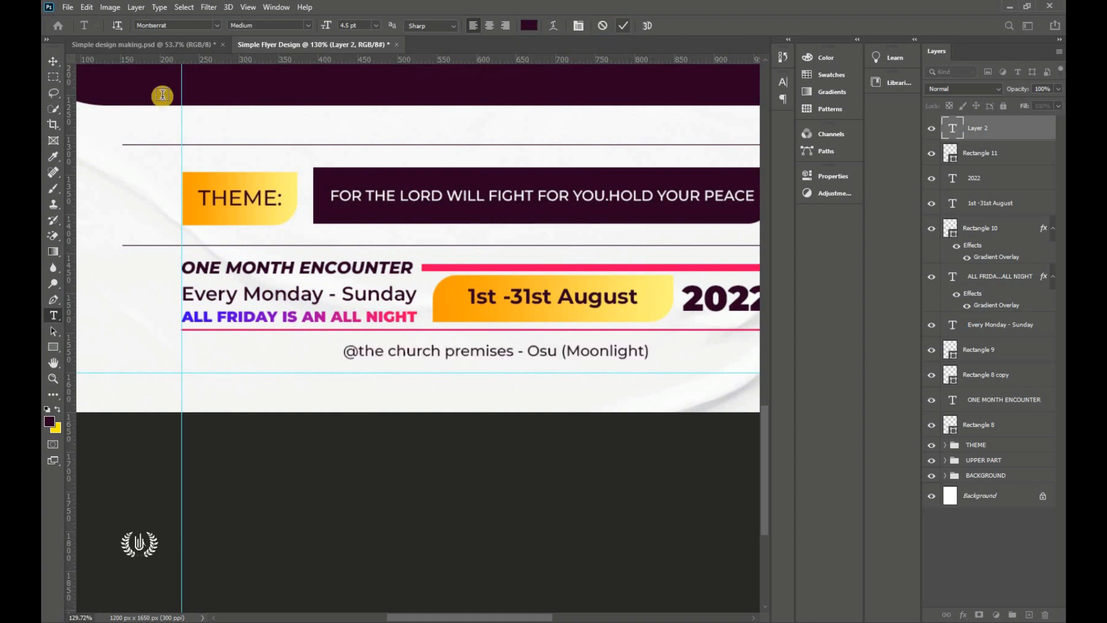
{"action": "left_click", "coordinate": [53, 61]}
Step: Set the venue line's font size to 5 pt in the Character panel
{"action": "key", "text": "ctrl+0"}
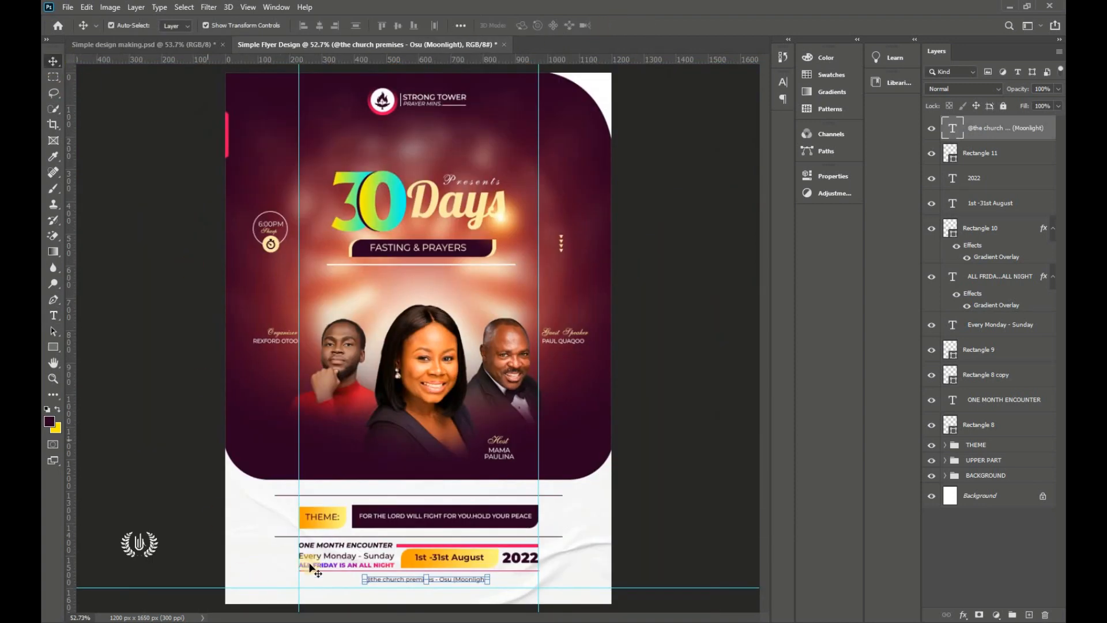
{"action": "left_click", "coordinate": [783, 81]}
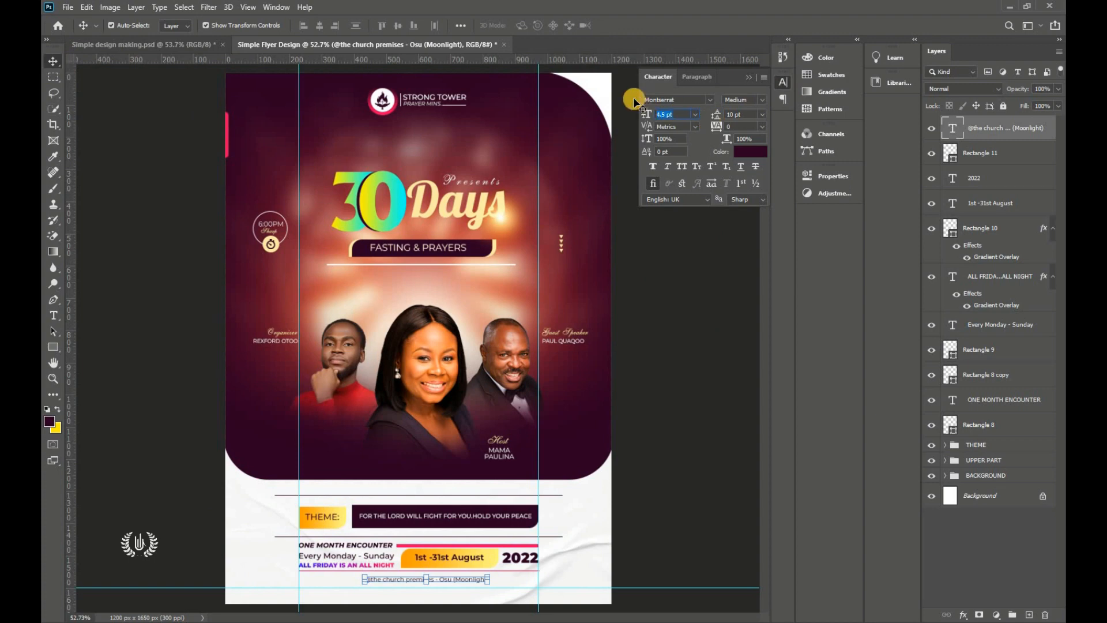
{"action": "type", "text": "6"}
{"action": "key", "text": "Return"}
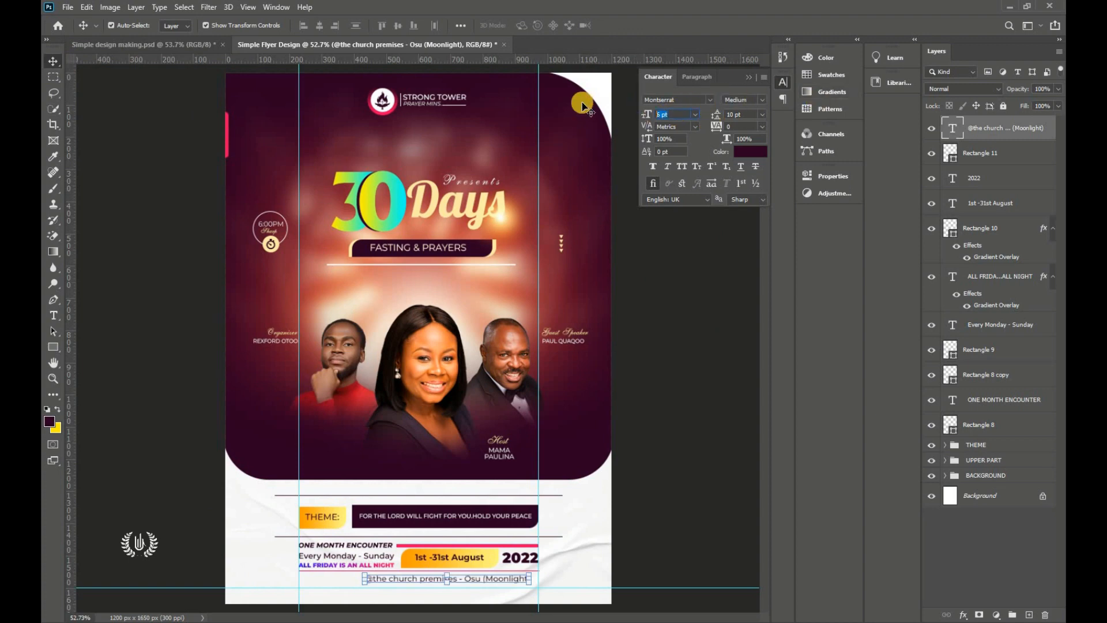
{"action": "type", "text": "5"}
{"action": "key", "text": "Return"}
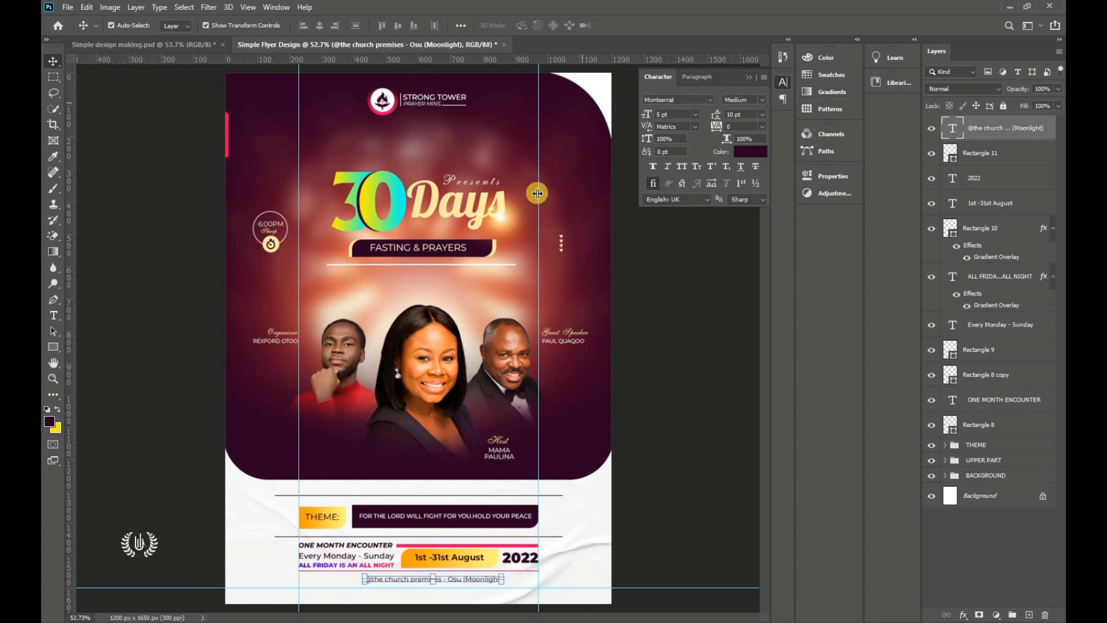
Step: Select All then Deselect, close the Character panel, and select the layers from the venue text to Rectangle 8
{"action": "left_click", "coordinate": [184, 7]}
{"action": "left_click", "coordinate": [231, 19]}
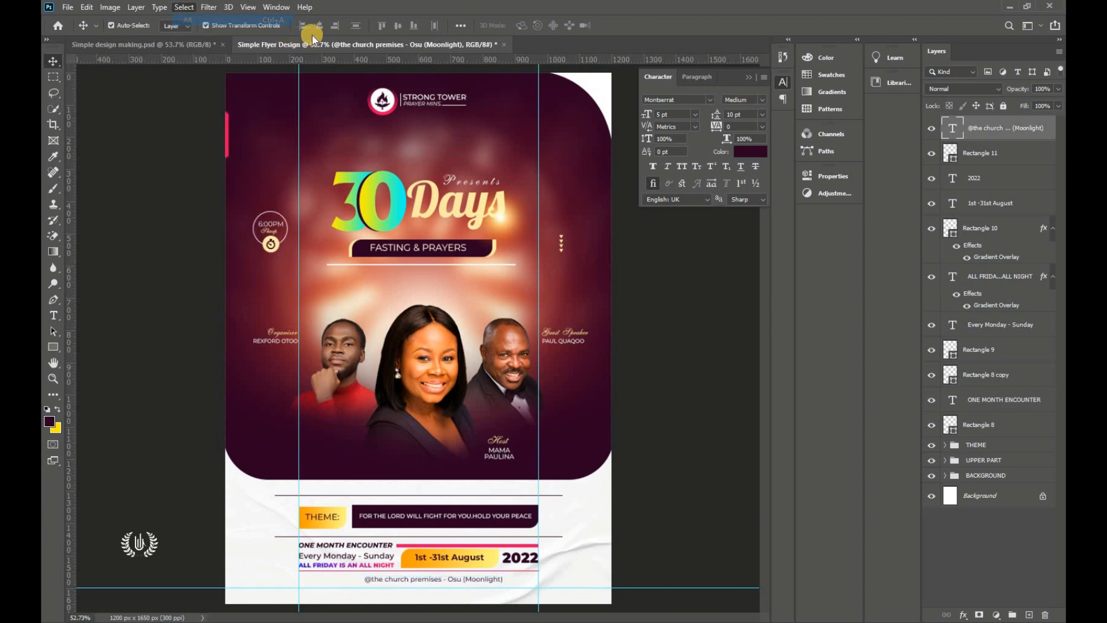
{"action": "left_click", "coordinate": [186, 8]}
{"action": "left_click", "coordinate": [197, 31]}
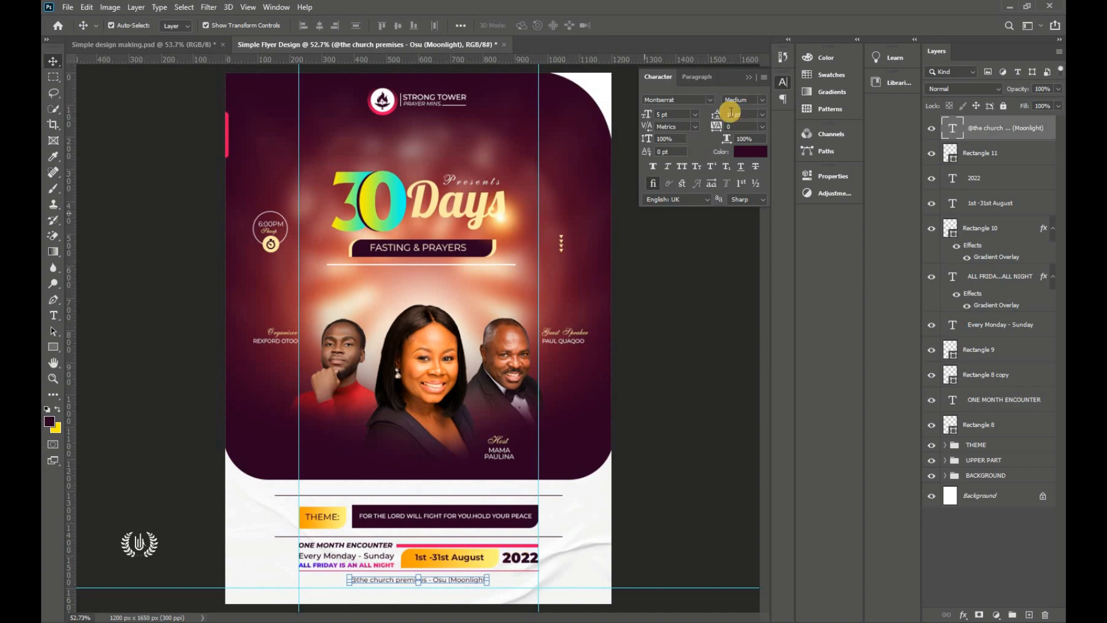
{"action": "left_click", "coordinate": [855, 157]}
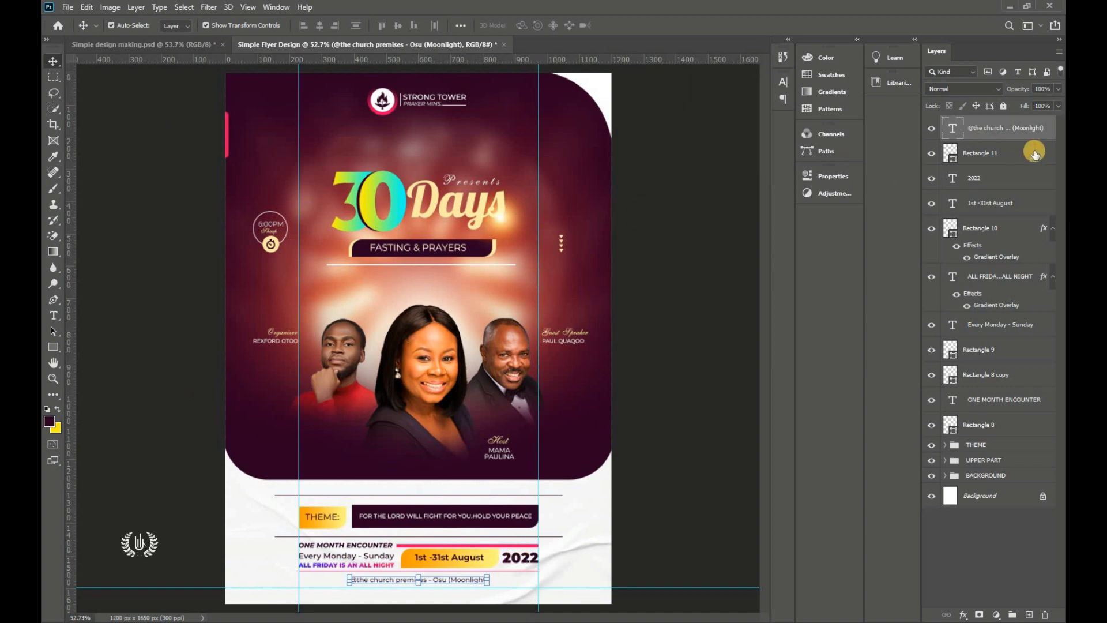
{"action": "left_click", "coordinate": [1003, 430], "text": "shift"}
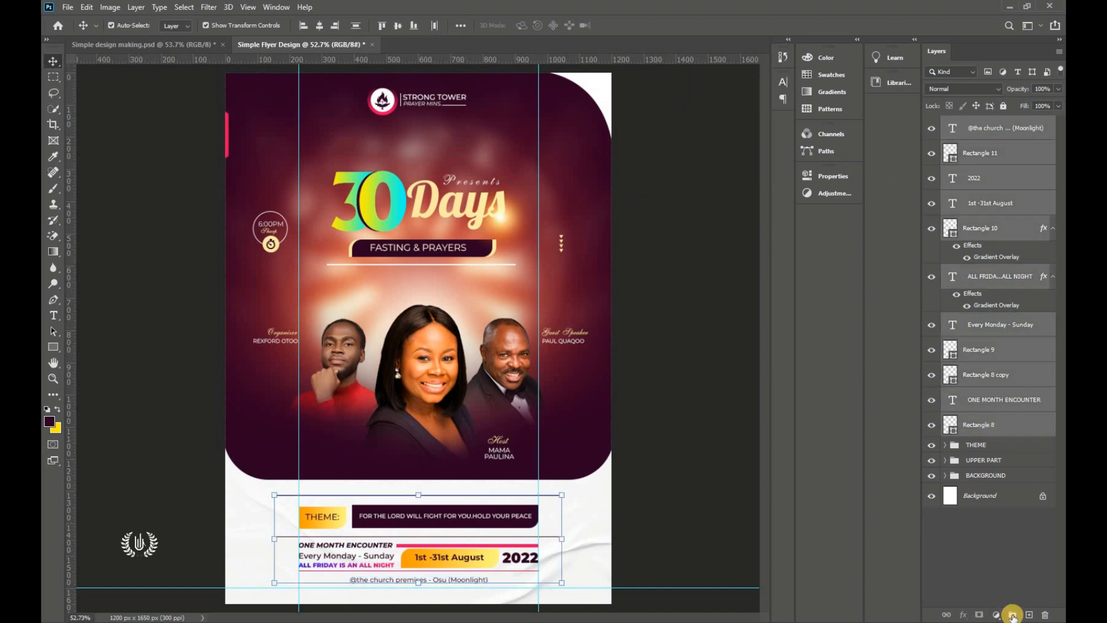
Step: Group the bottom-section layers as 'Details', then toggle the Details and THEME groups to check them
{"action": "left_click", "coordinate": [1012, 615]}
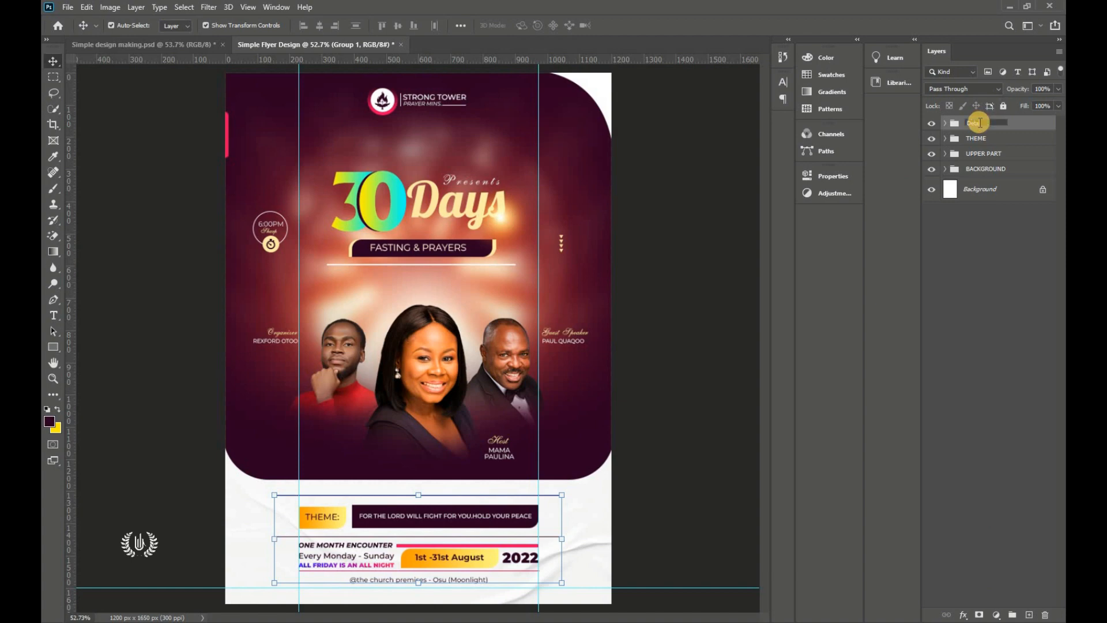
{"action": "type", "text": "ils"}
{"action": "key", "text": "Return"}
{"action": "left_click", "coordinate": [932, 124]}
{"action": "left_click", "coordinate": [932, 123]}
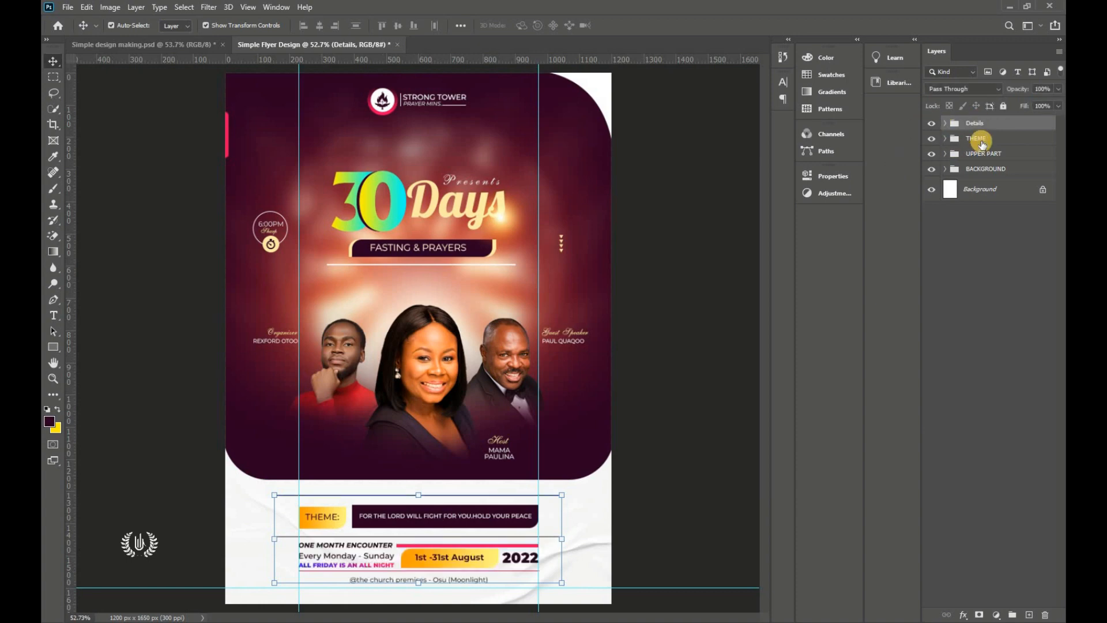
{"action": "left_click", "coordinate": [931, 139]}
{"action": "left_click", "coordinate": [931, 138]}
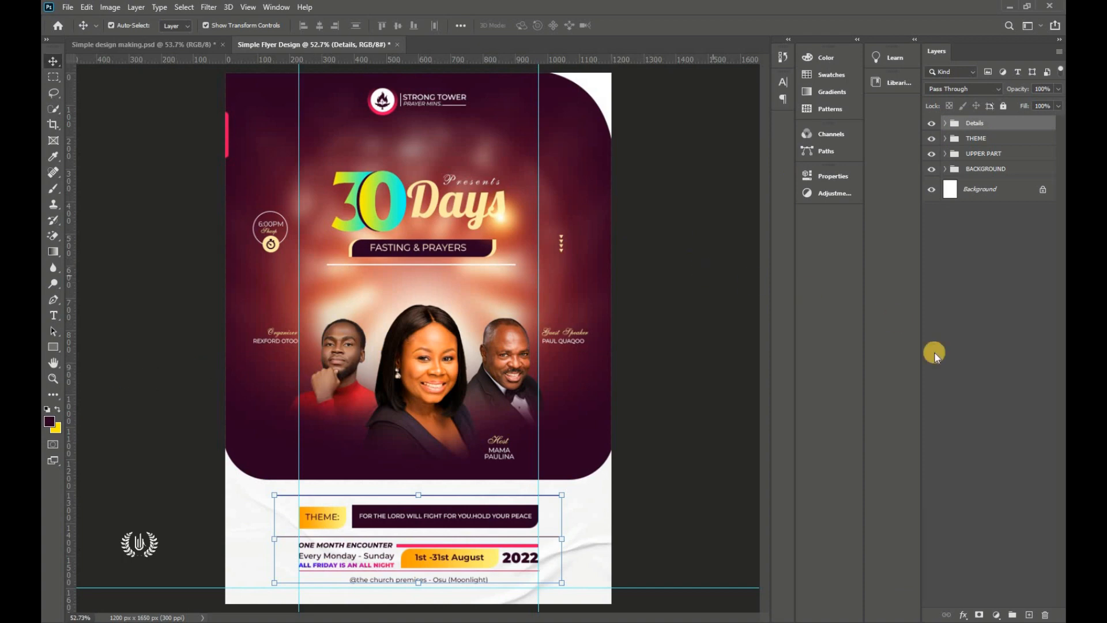
Step: Draw a rectangle bar across the flyer's bottom edge
{"action": "left_click", "coordinate": [49, 347]}
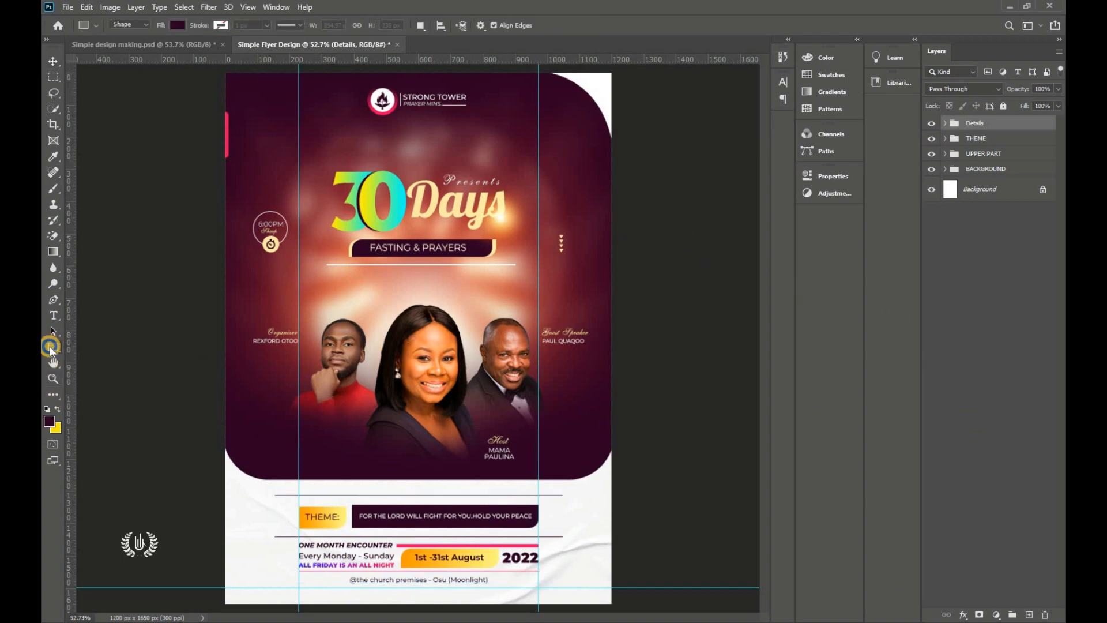
{"action": "left_click", "coordinate": [100, 348]}
{"action": "left_click_drag", "start_coordinate": [220, 585], "coordinate": [617, 607]}
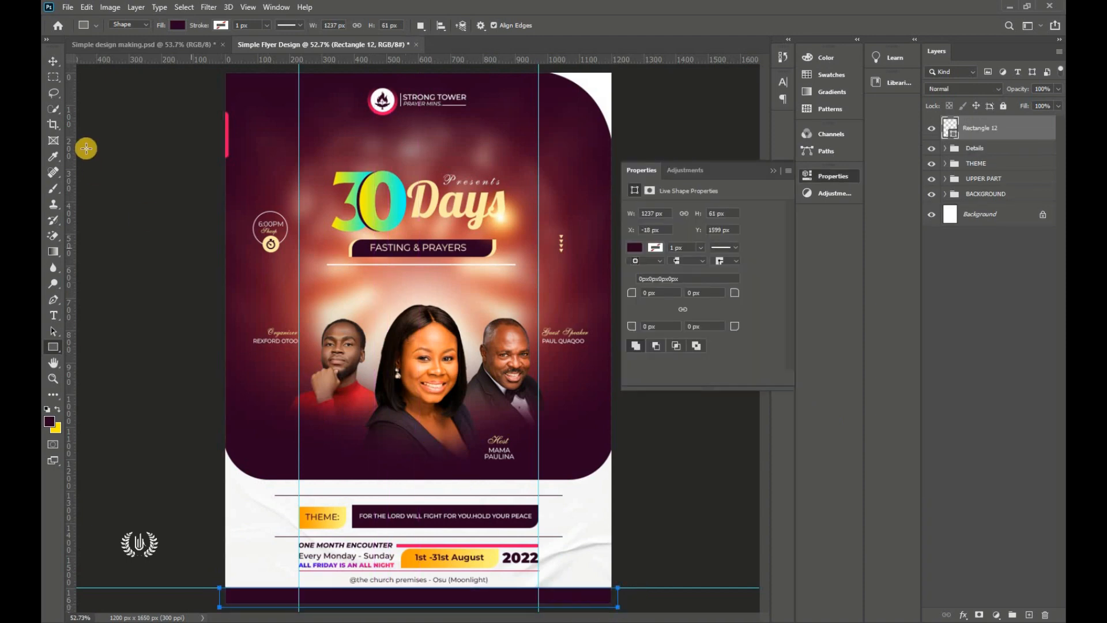
Step: Warp Rectangle 12 so its top edge dips down in the middle, then commit the transform
{"action": "left_click", "coordinate": [53, 61]}
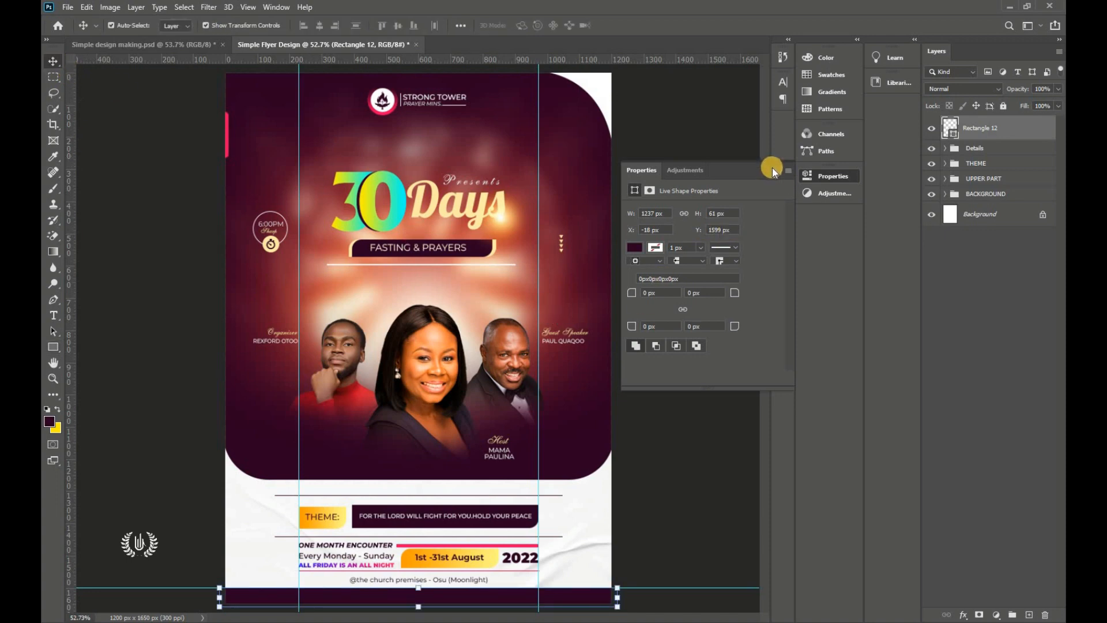
{"action": "left_click", "coordinate": [87, 7]}
{"action": "left_click", "coordinate": [162, 273]}
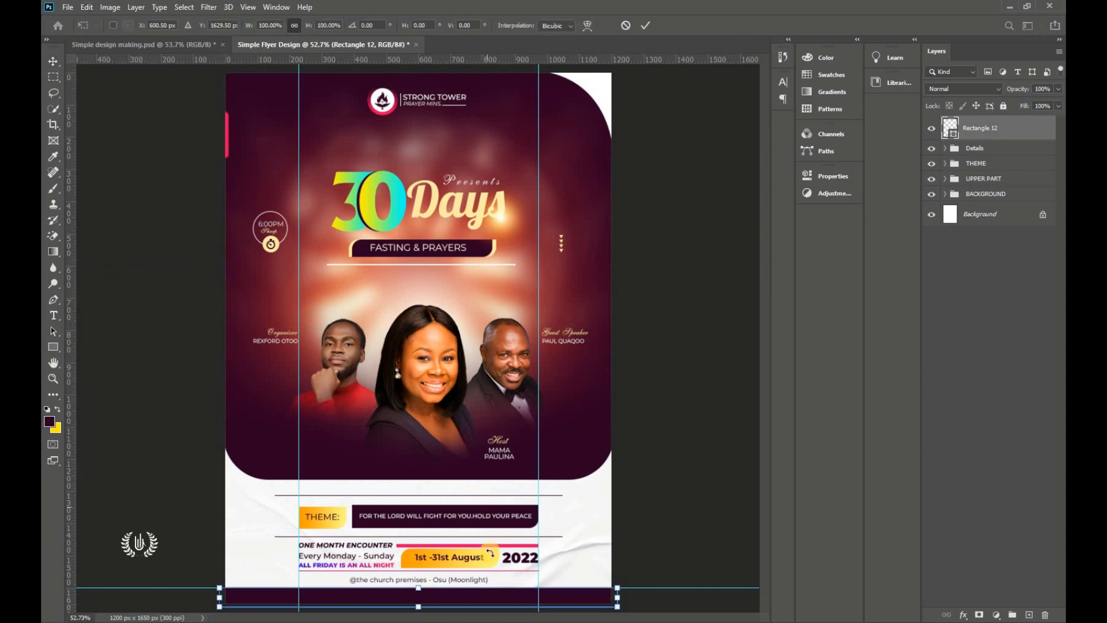
{"action": "scroll", "coordinate": [491, 552], "scroll_direction": "down", "scroll_amount": 2}
{"action": "scroll", "coordinate": [420, 574], "scroll_direction": "up", "scroll_amount": 4}
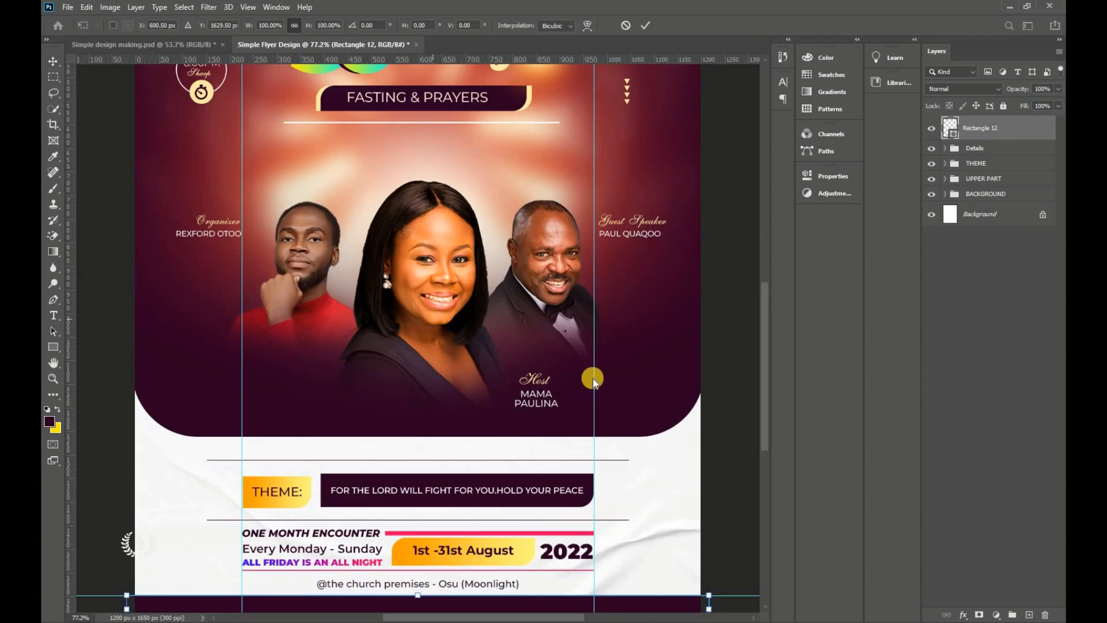
{"action": "scroll", "coordinate": [383, 497], "scroll_direction": "down", "scroll_amount": 3}
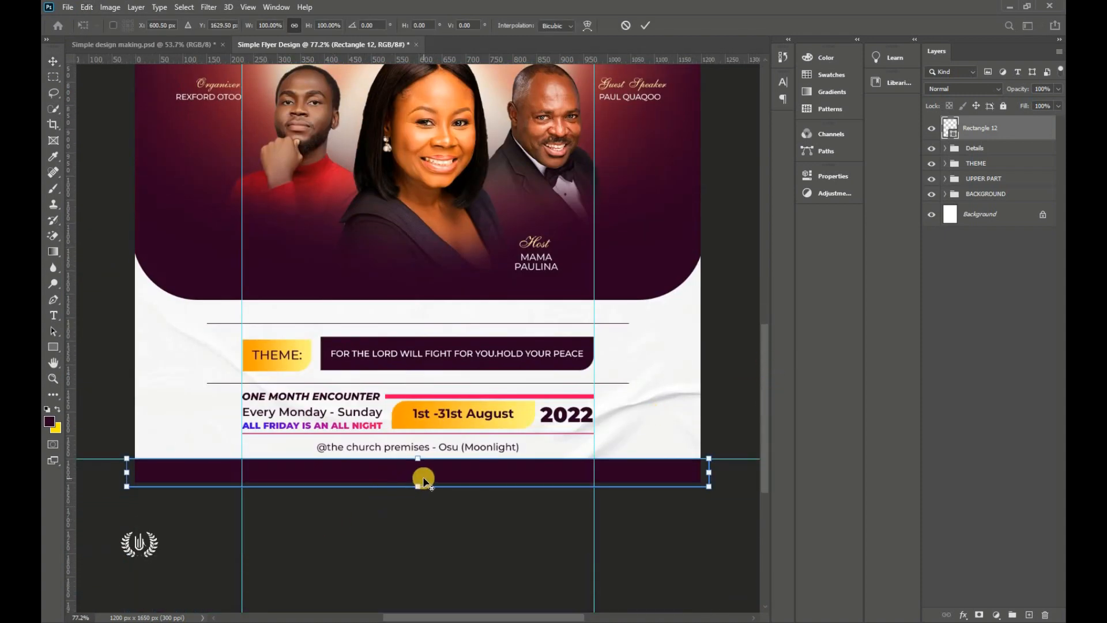
{"action": "scroll", "coordinate": [423, 454], "scroll_direction": "up", "scroll_amount": 1}
{"action": "right_click", "coordinate": [447, 469]}
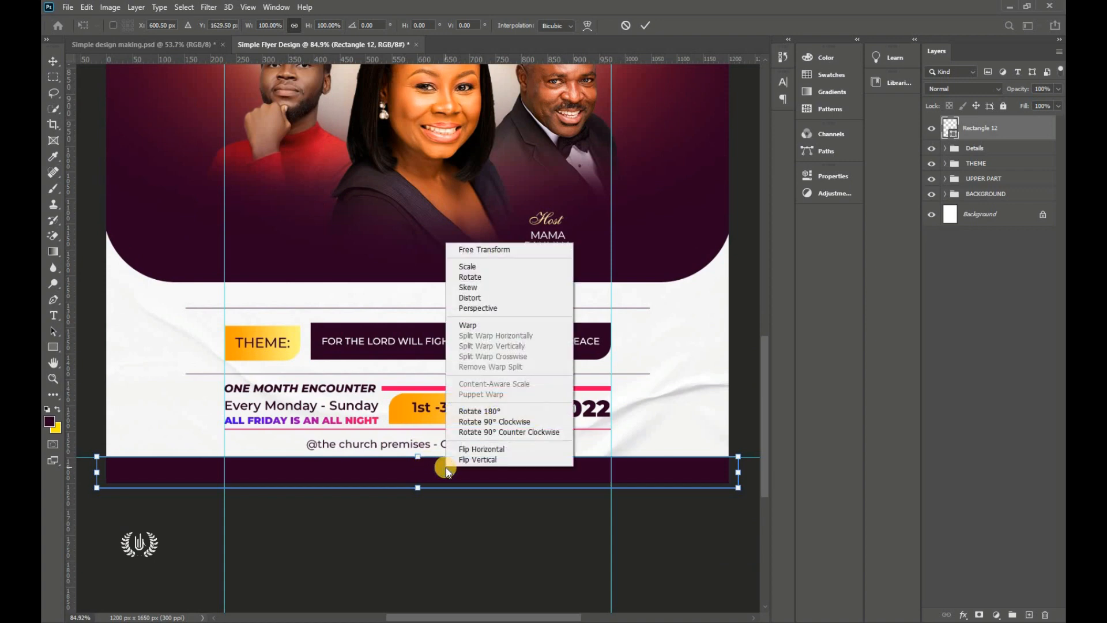
{"action": "left_click", "coordinate": [467, 327]}
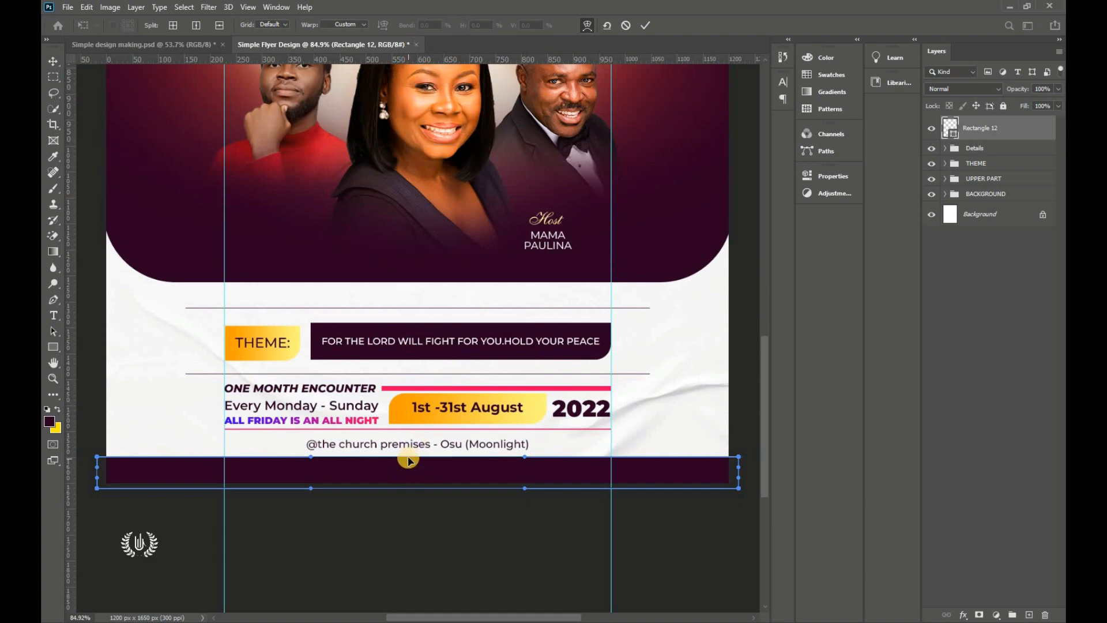
{"action": "left_click_drag", "start_coordinate": [408, 459], "coordinate": [403, 491]}
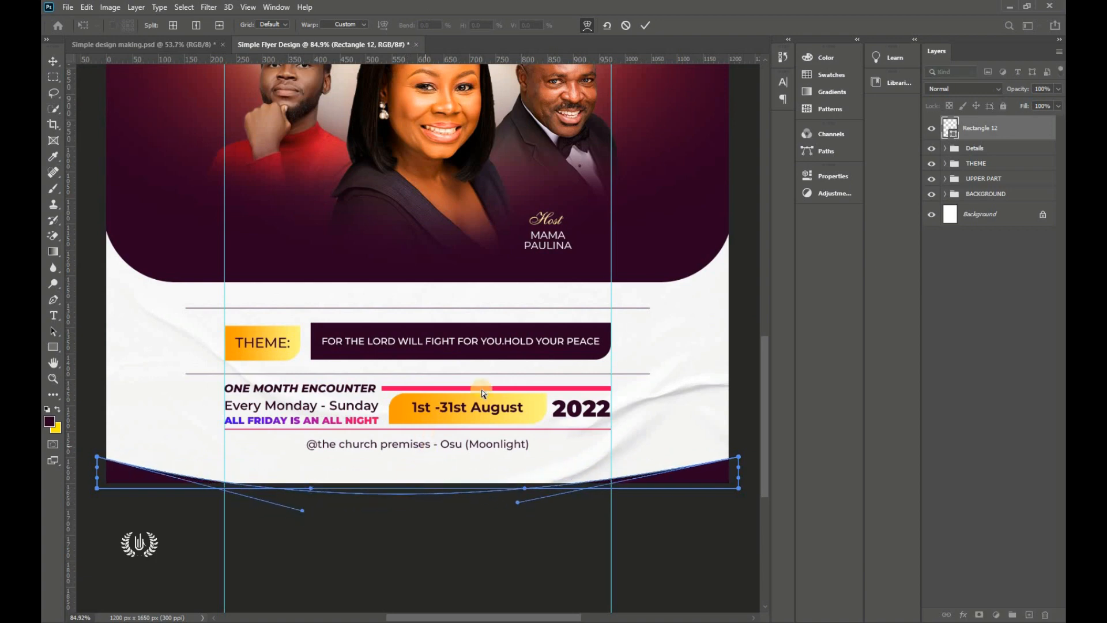
{"action": "left_click", "coordinate": [645, 25]}
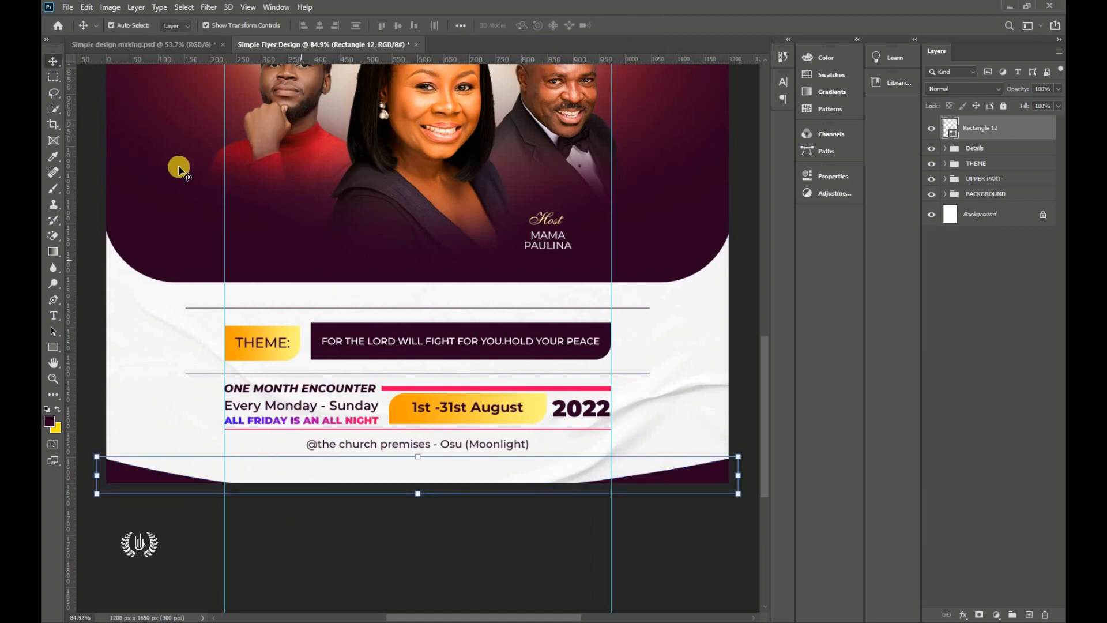
{"action": "scroll", "coordinate": [575, 568], "scroll_direction": "down", "scroll_amount": 3}
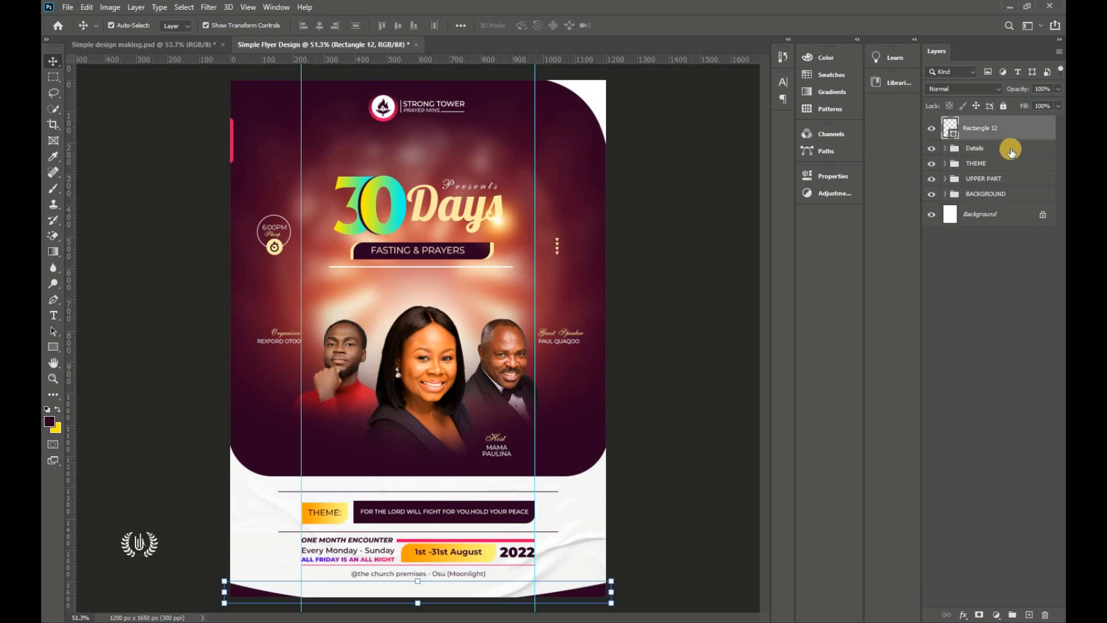
{"action": "left_click", "coordinate": [1000, 148]}
{"action": "left_click", "coordinate": [998, 164], "text": "shift"}
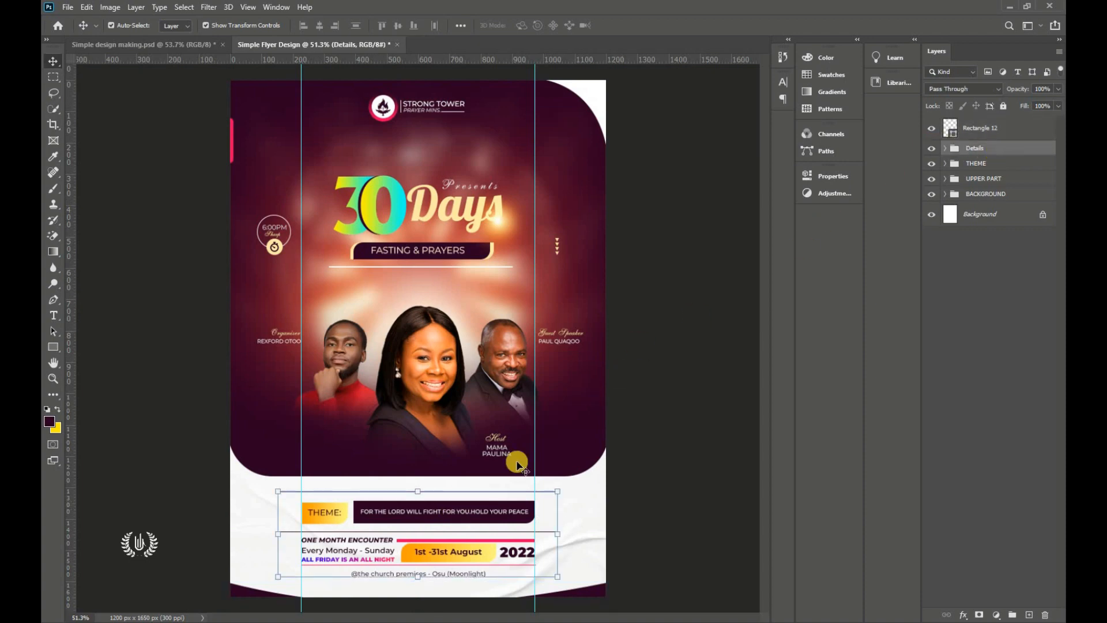
{"action": "left_click_drag", "start_coordinate": [417, 583], "coordinate": [422, 587]}
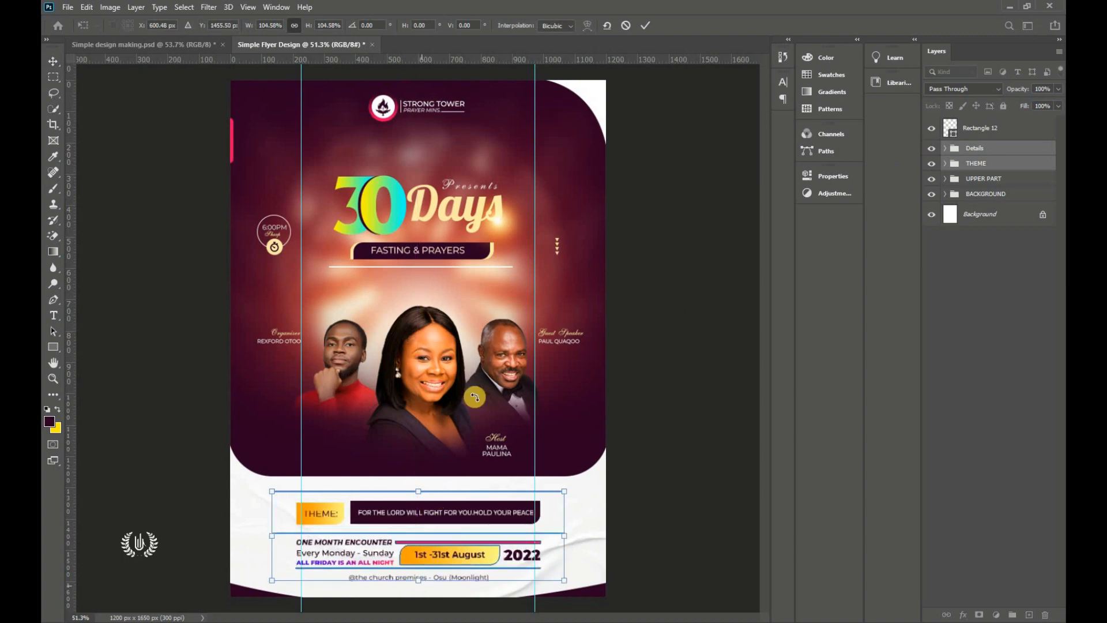
{"action": "left_click", "coordinate": [644, 25]}
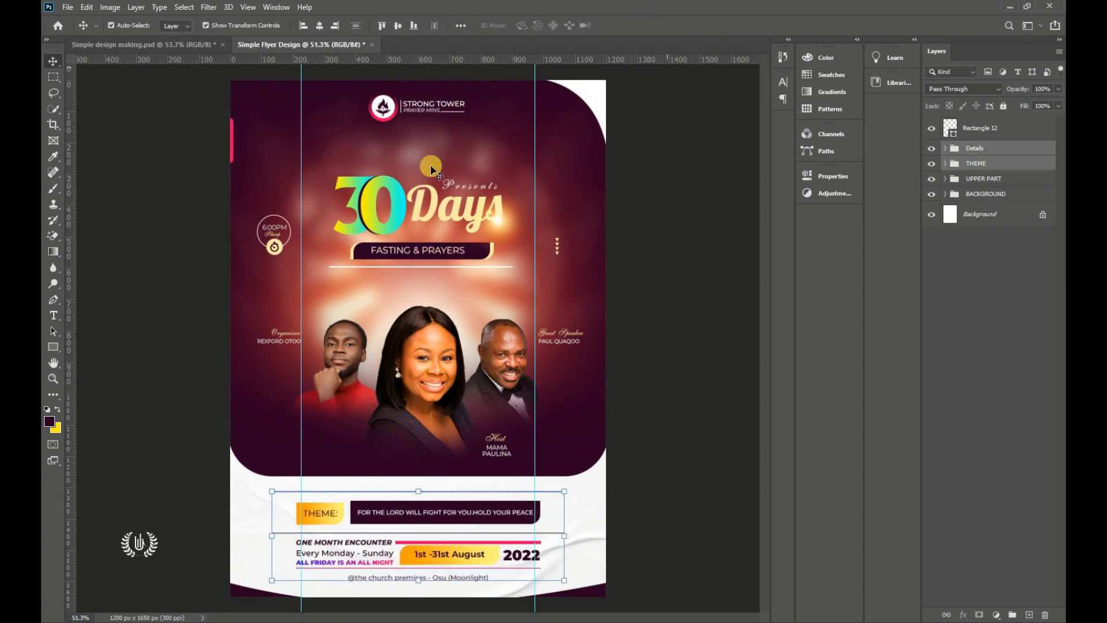
{"action": "left_click", "coordinate": [700, 243]}
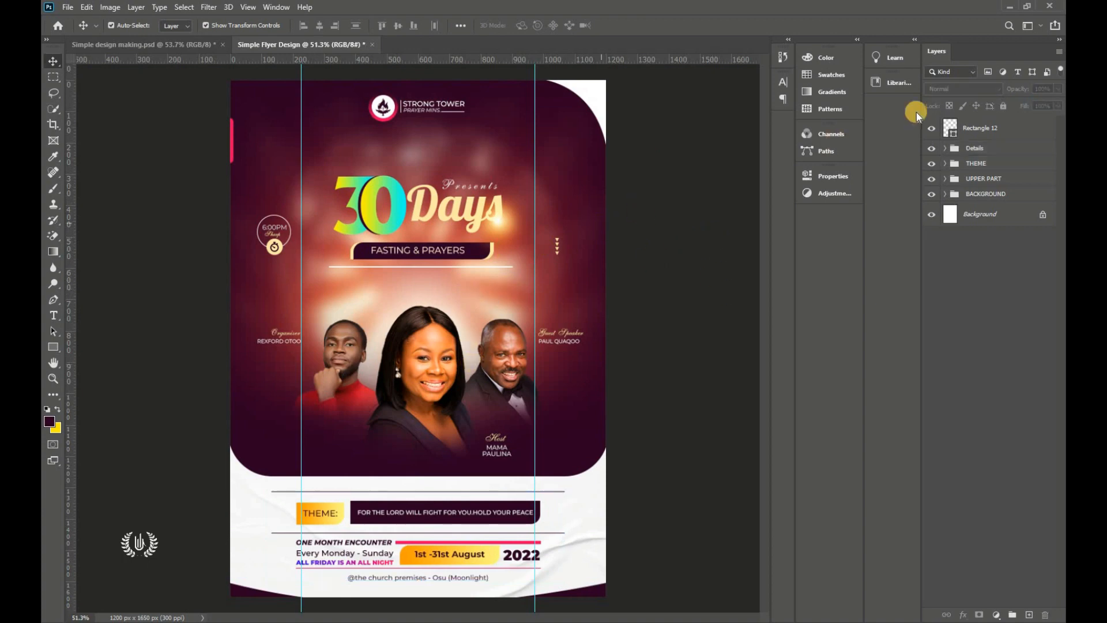
{"action": "left_click", "coordinate": [957, 129]}
{"action": "left_click", "coordinate": [932, 149]}
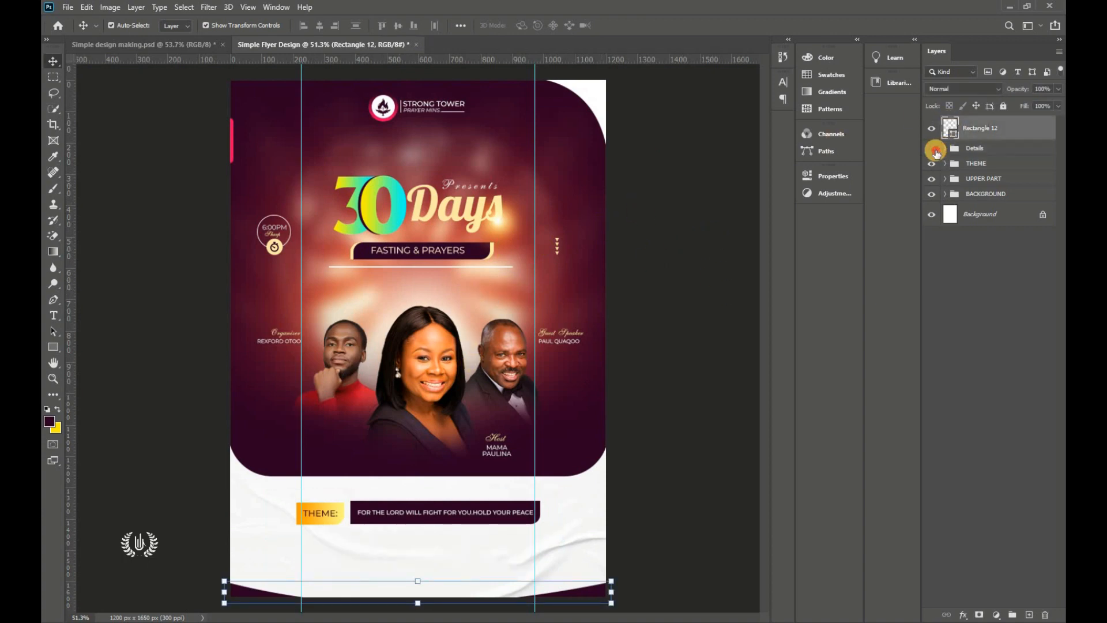
{"action": "left_click", "coordinate": [933, 149]}
{"action": "left_click", "coordinate": [932, 163]}
{"action": "left_click", "coordinate": [932, 163]}
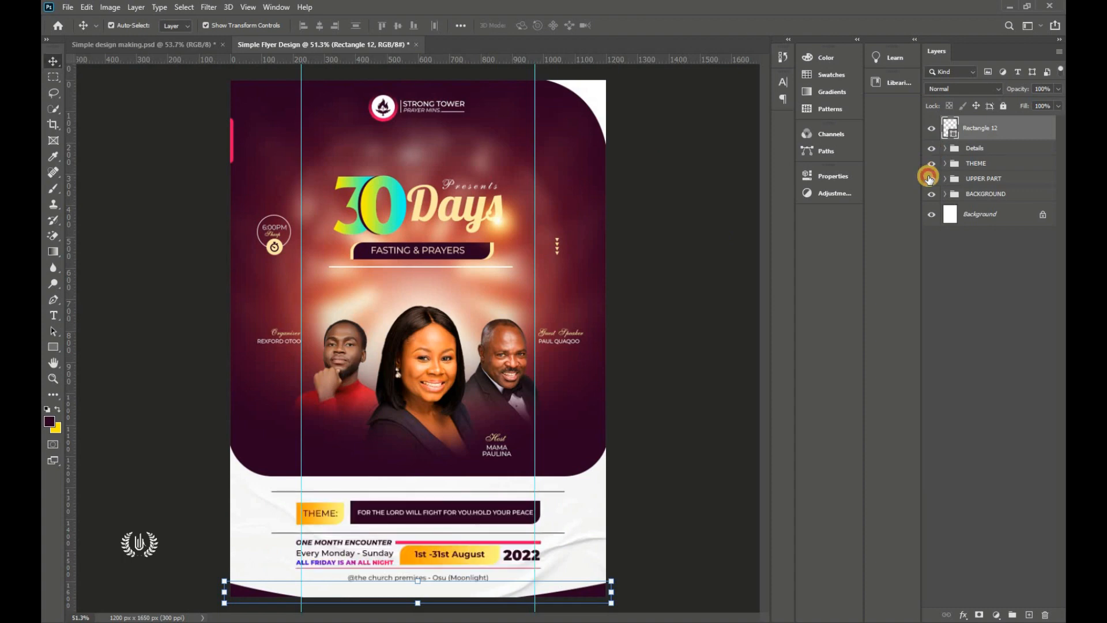
{"action": "left_click", "coordinate": [932, 178]}
{"action": "left_click", "coordinate": [931, 178]}
{"action": "left_click", "coordinate": [658, 273]}
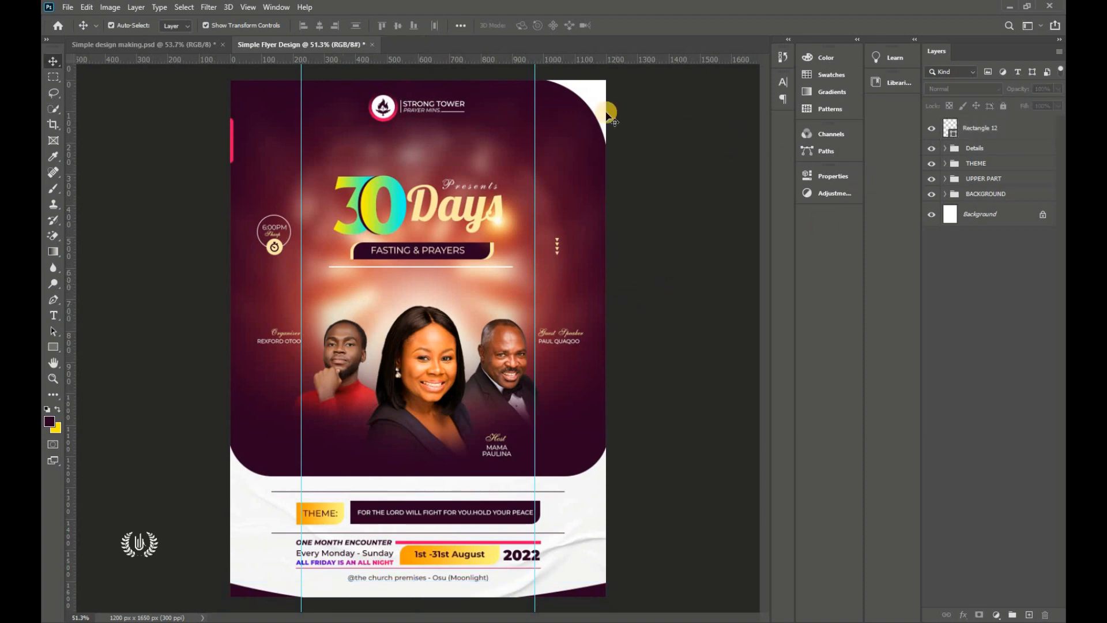
{"action": "left_click", "coordinate": [195, 51]}
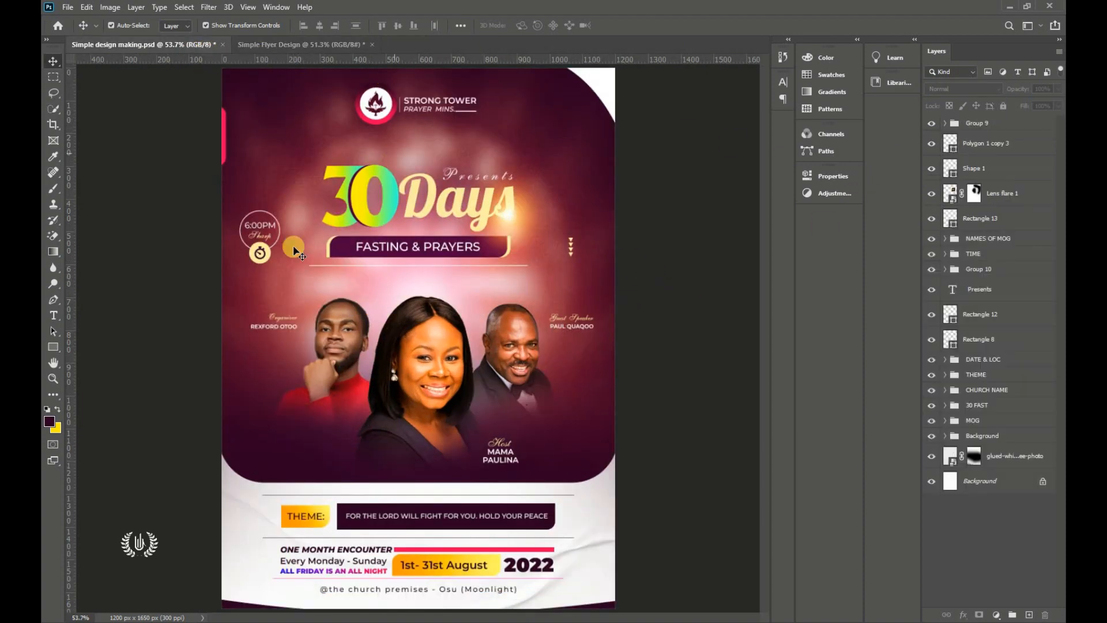
{"action": "left_click", "coordinate": [331, 44]}
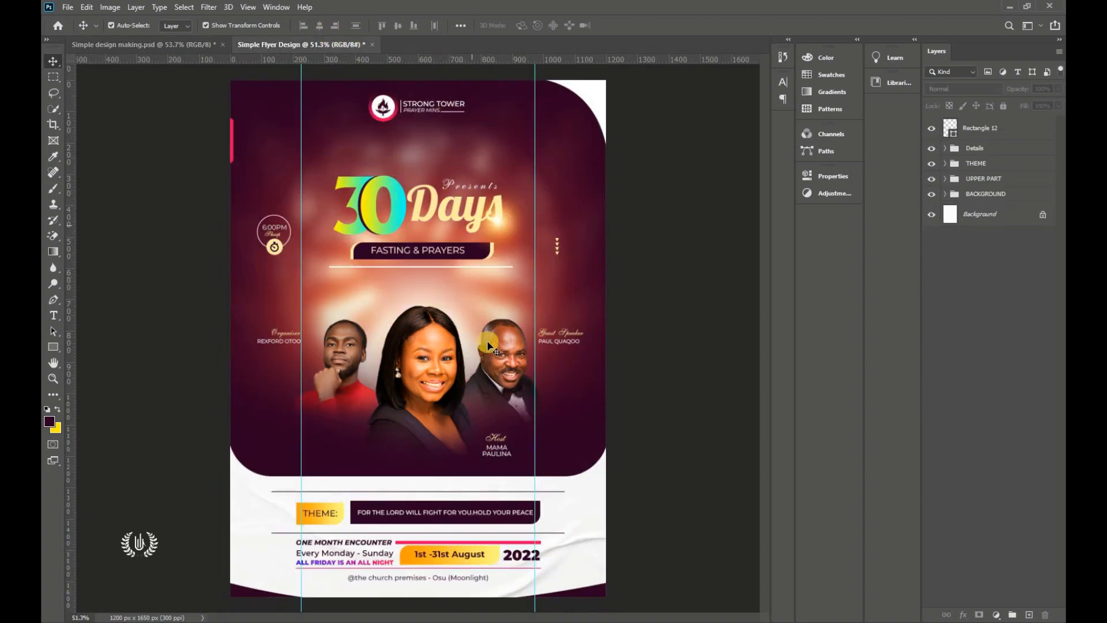
{"action": "left_click", "coordinate": [1003, 131]}
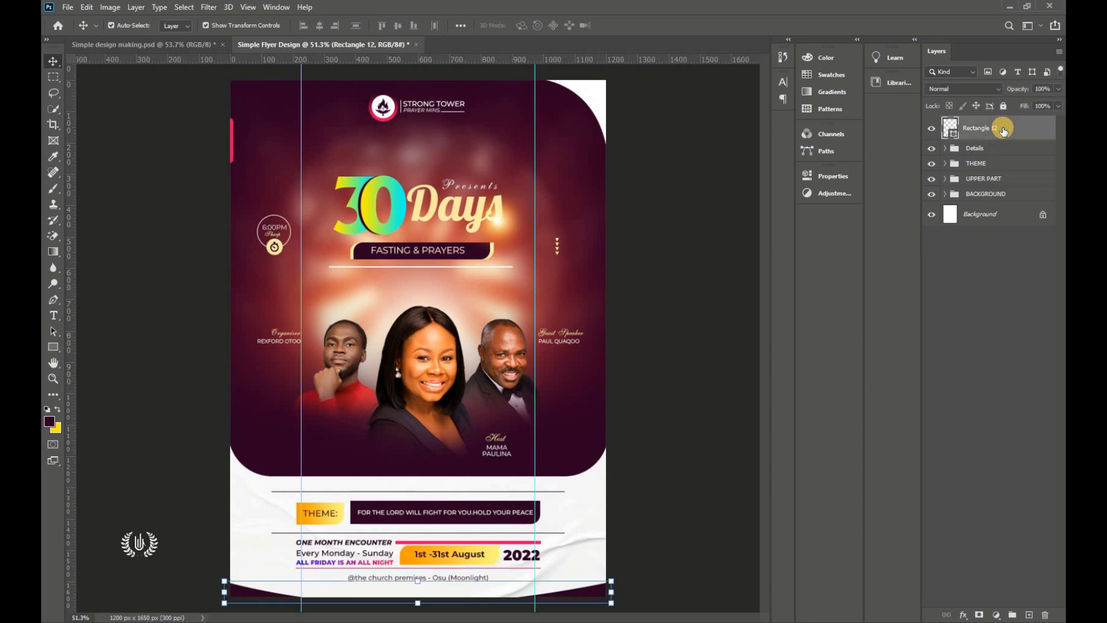
Step: Stamp all visible layers into a new merged layer and convert it to a smart object
{"action": "key", "text": "ctrl"}
{"action": "key", "text": "ctrl+shift+alt+e"}
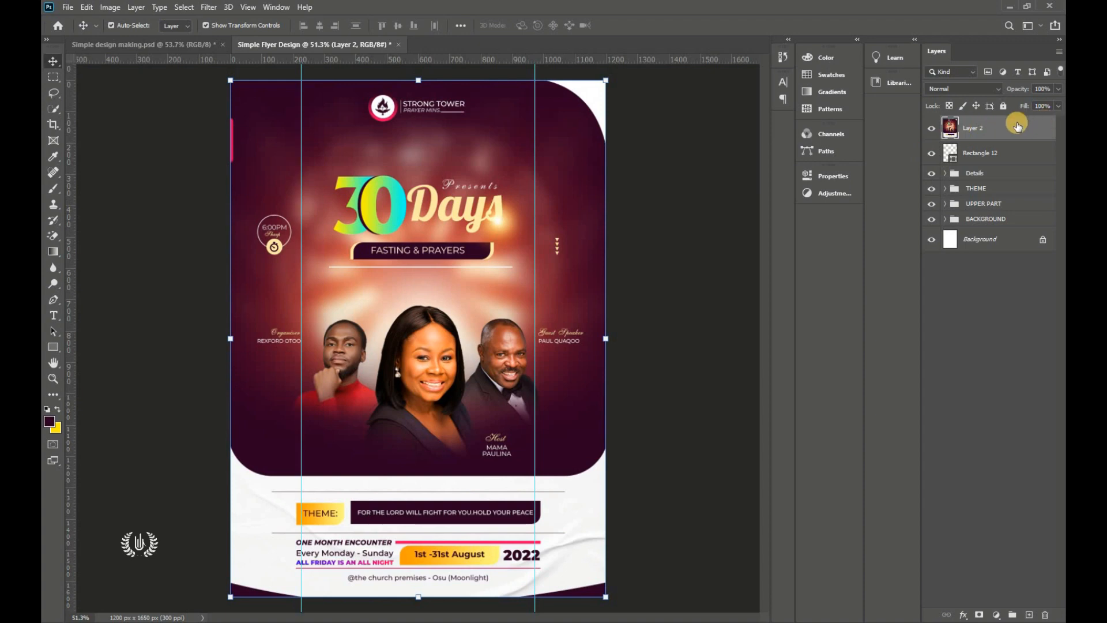
{"action": "right_click", "coordinate": [1024, 128]}
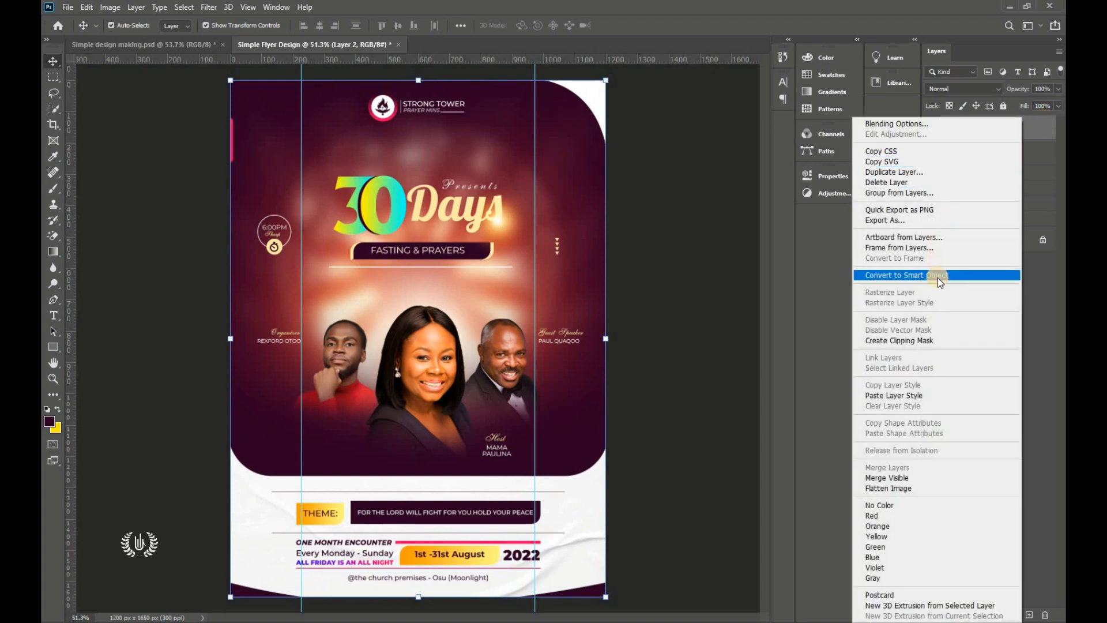
{"action": "left_click", "coordinate": [940, 276]}
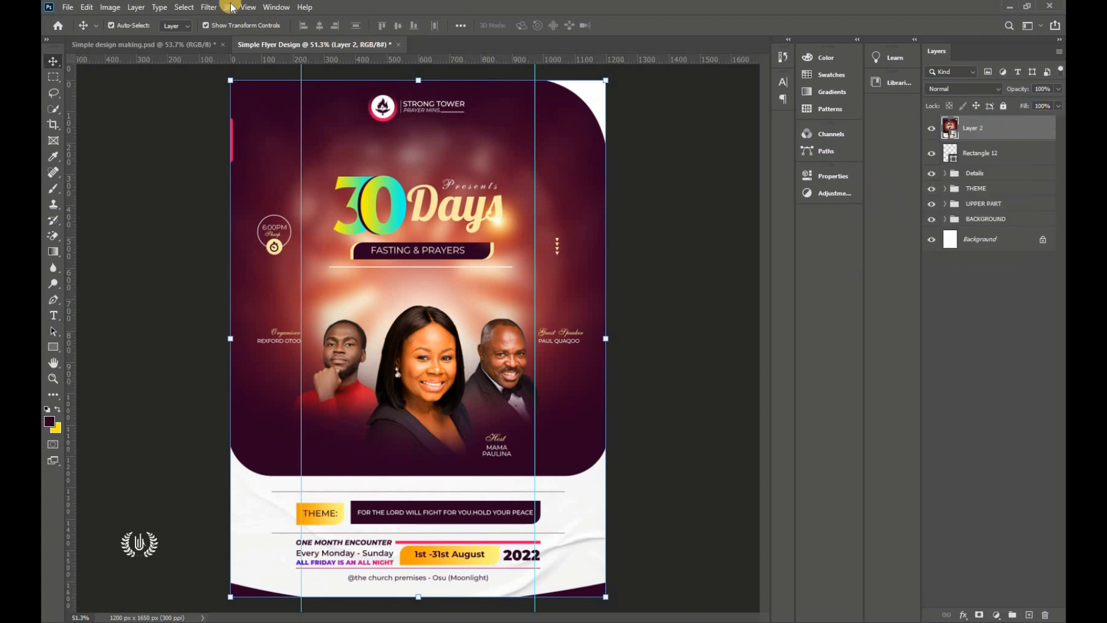
Step: In the Camera Raw Filter, set Contrast +15, Clarity +4 and Saturation +2
{"action": "left_click", "coordinate": [208, 7]}
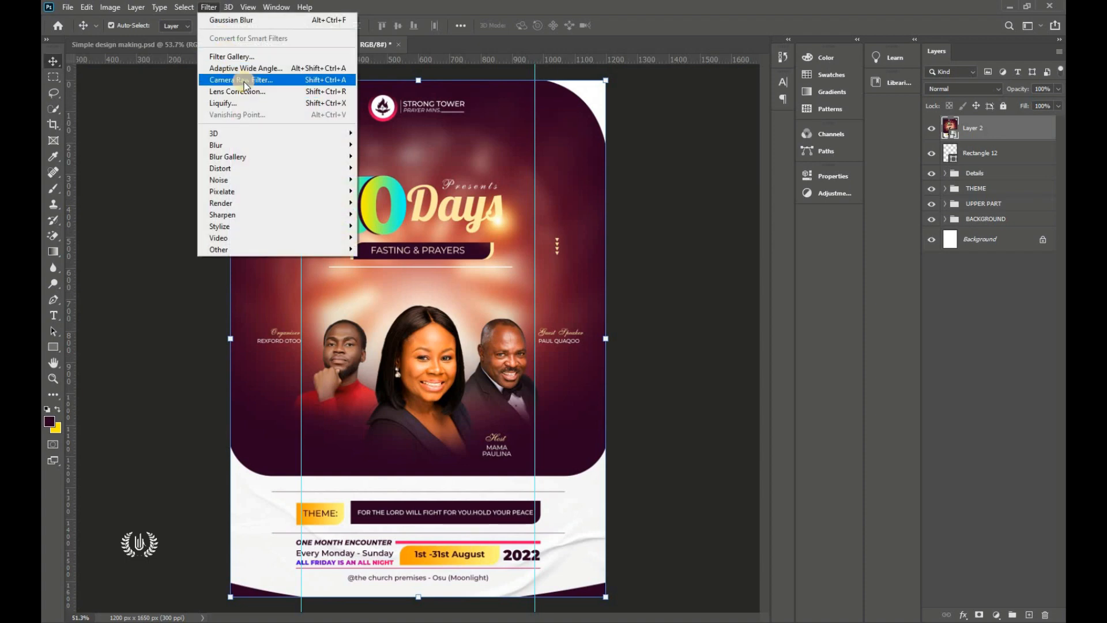
{"action": "left_click", "coordinate": [310, 80]}
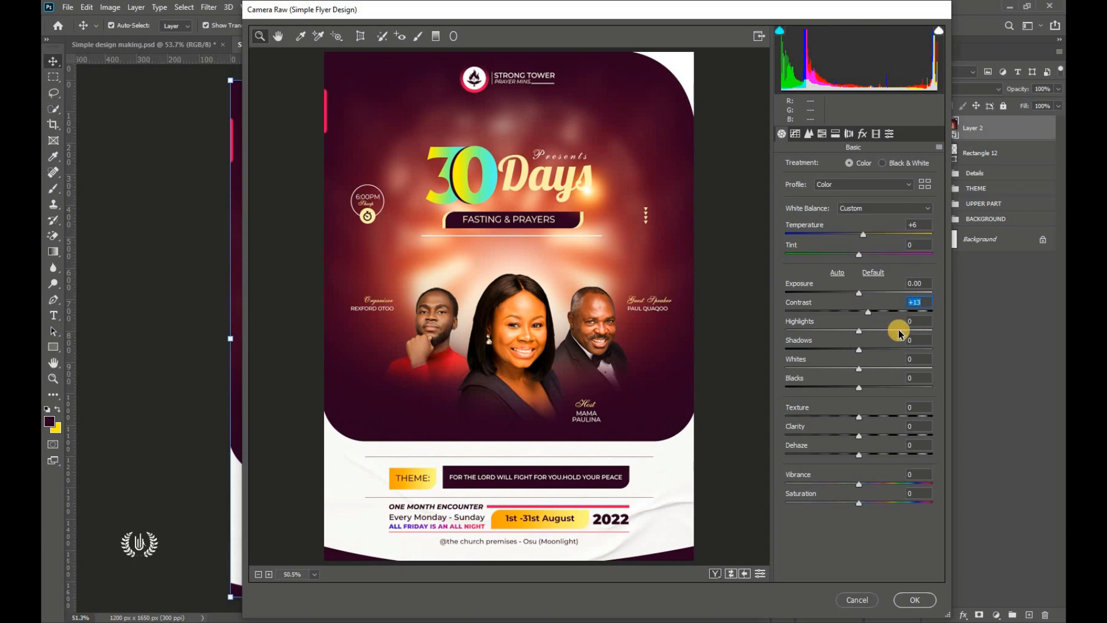
{"action": "type", "text": "15"}
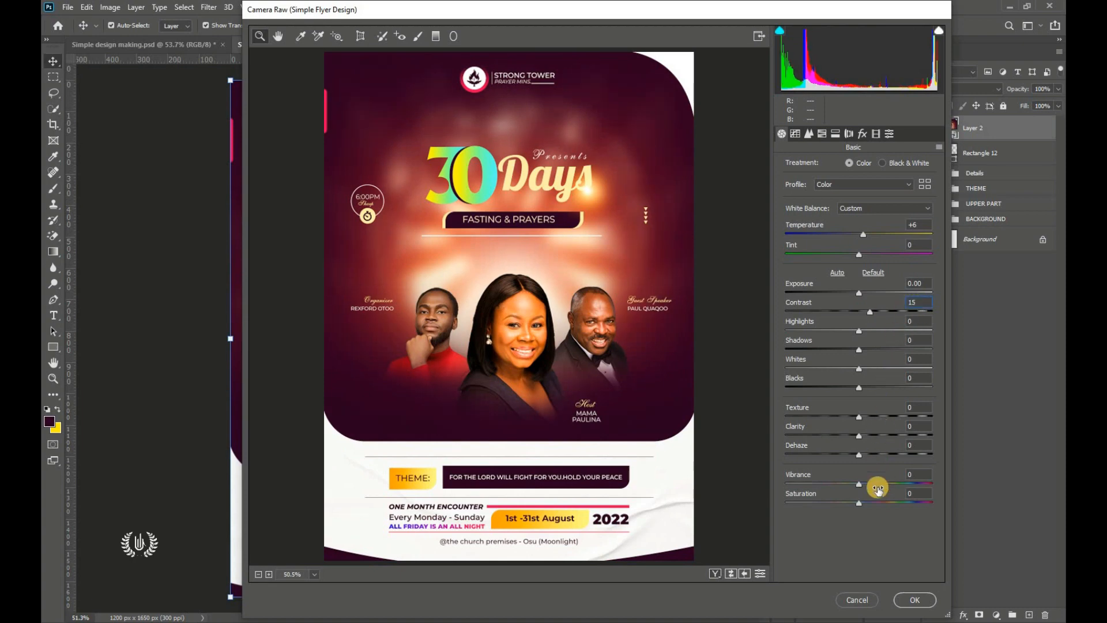
{"action": "left_click", "coordinate": [915, 425]}
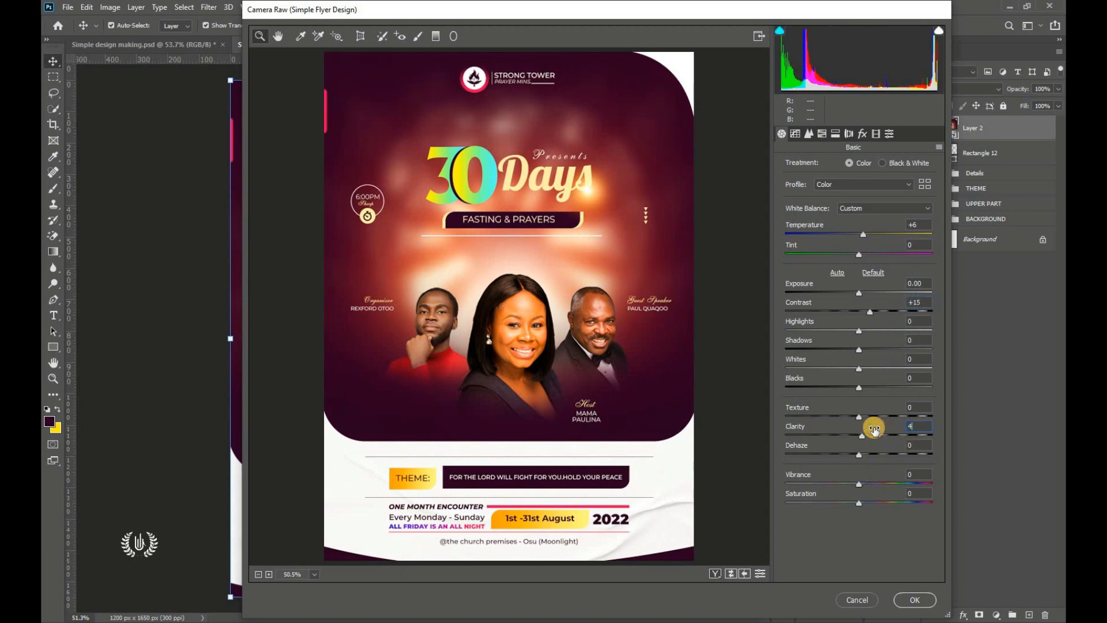
{"action": "left_click", "coordinate": [916, 493]}
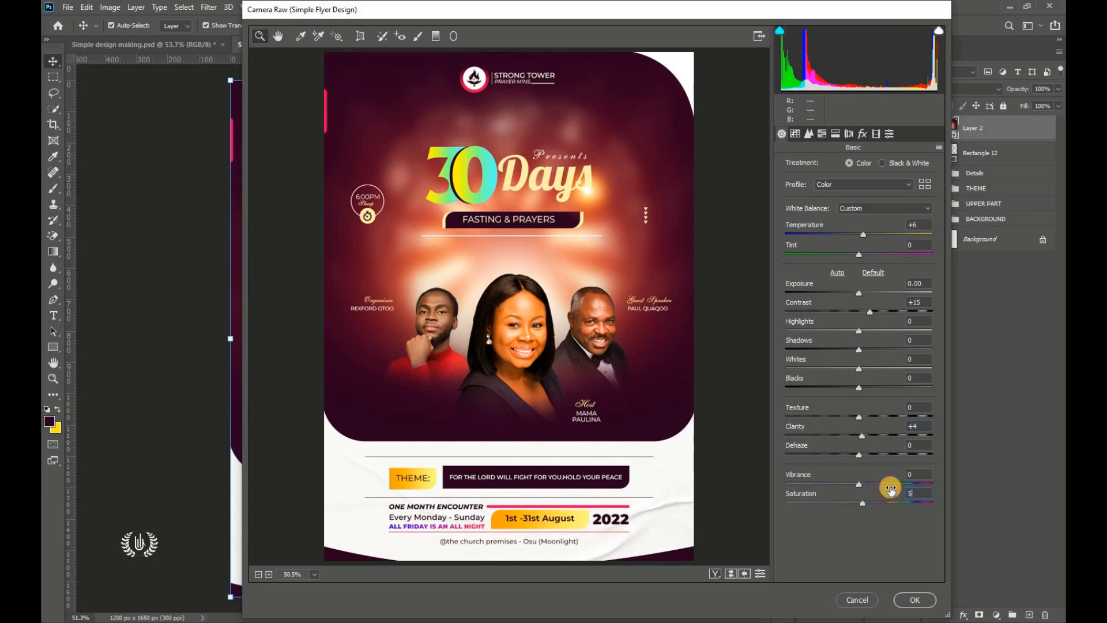
{"action": "key", "text": "Return"}
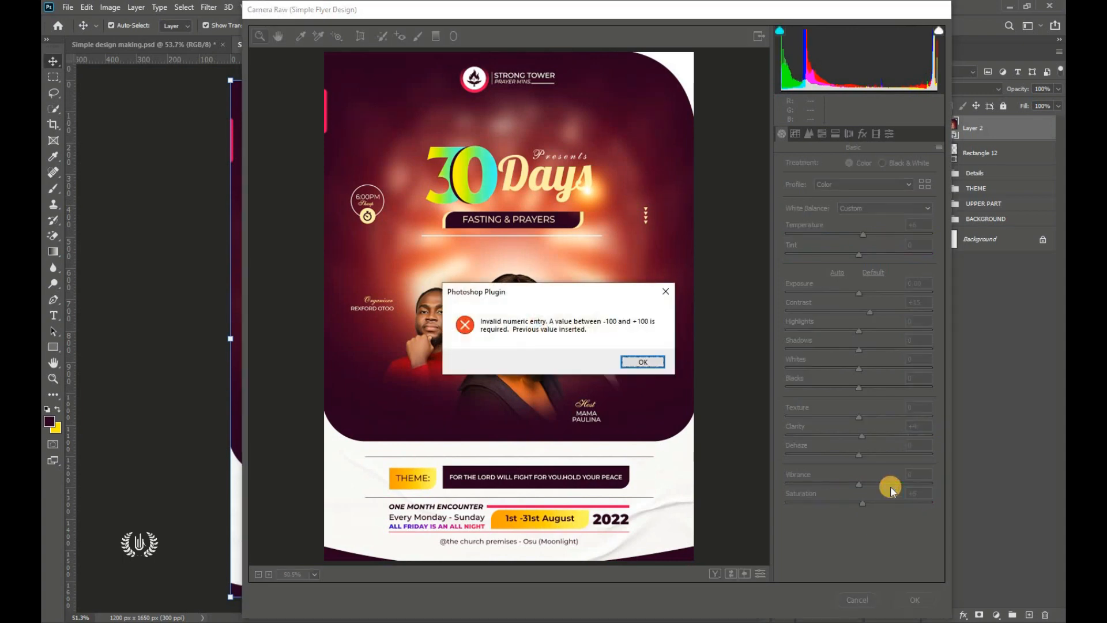
{"action": "left_click", "coordinate": [639, 362]}
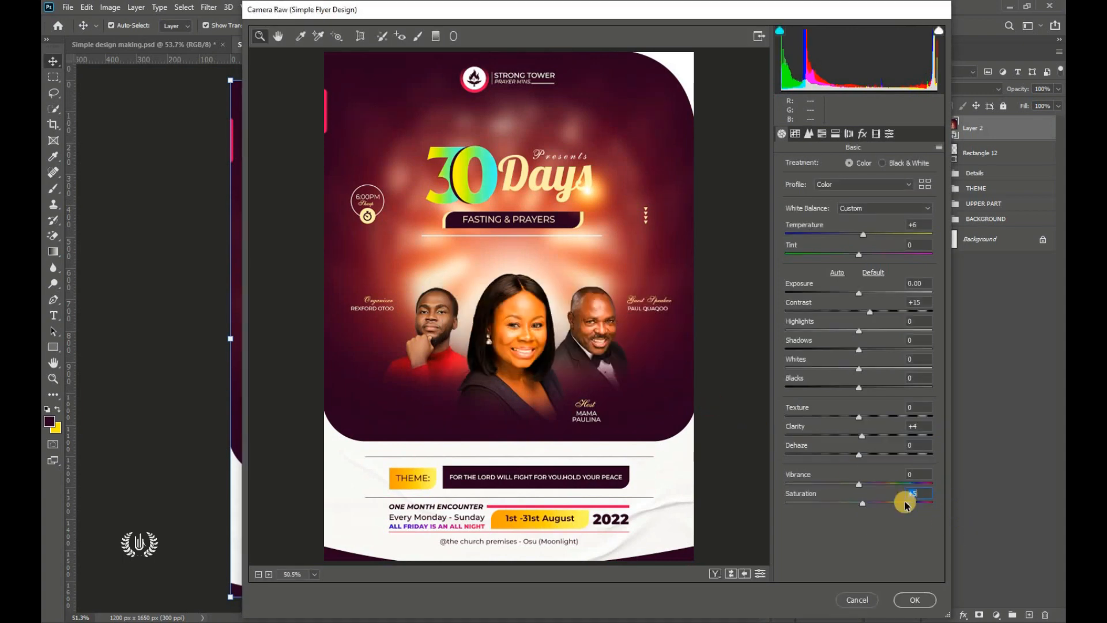
{"action": "left_click", "coordinate": [922, 493]}
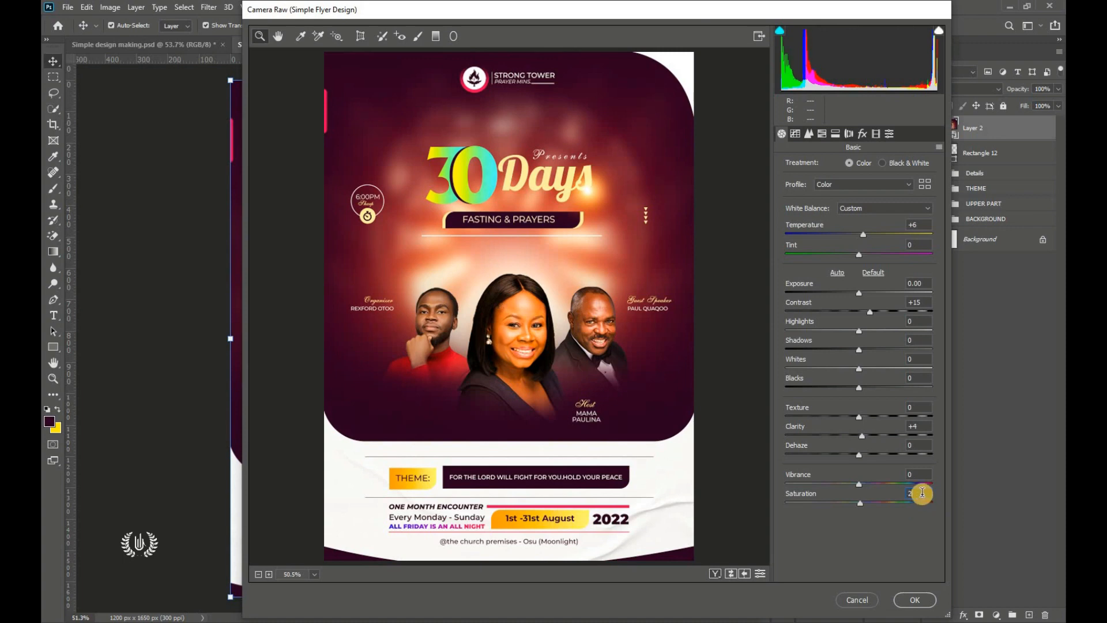
{"action": "left_click", "coordinate": [917, 495]}
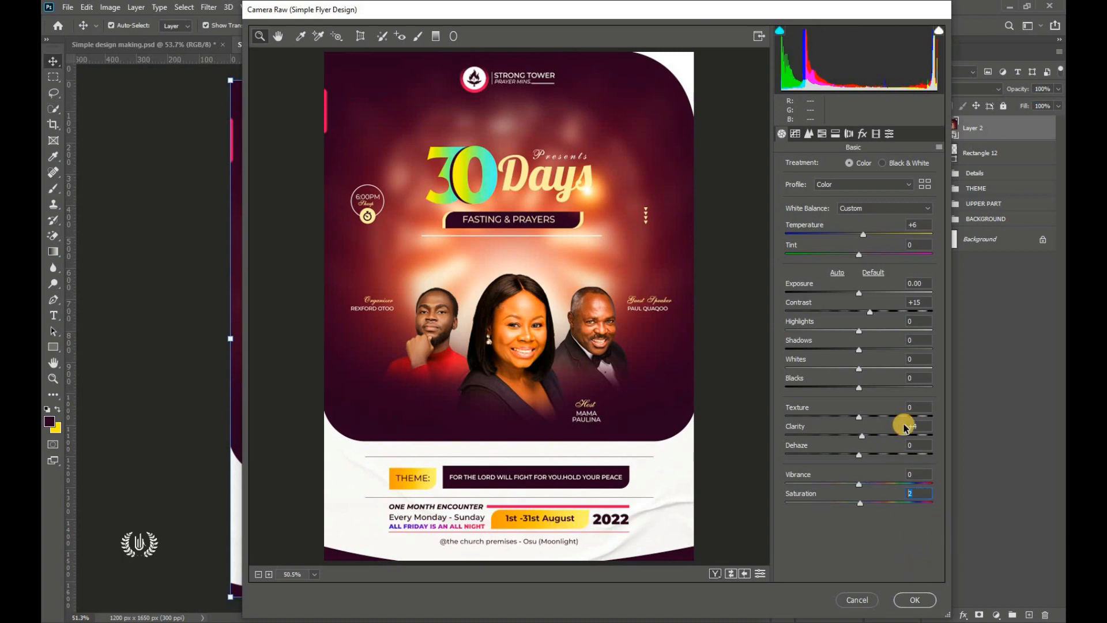
{"action": "left_click", "coordinate": [912, 301]}
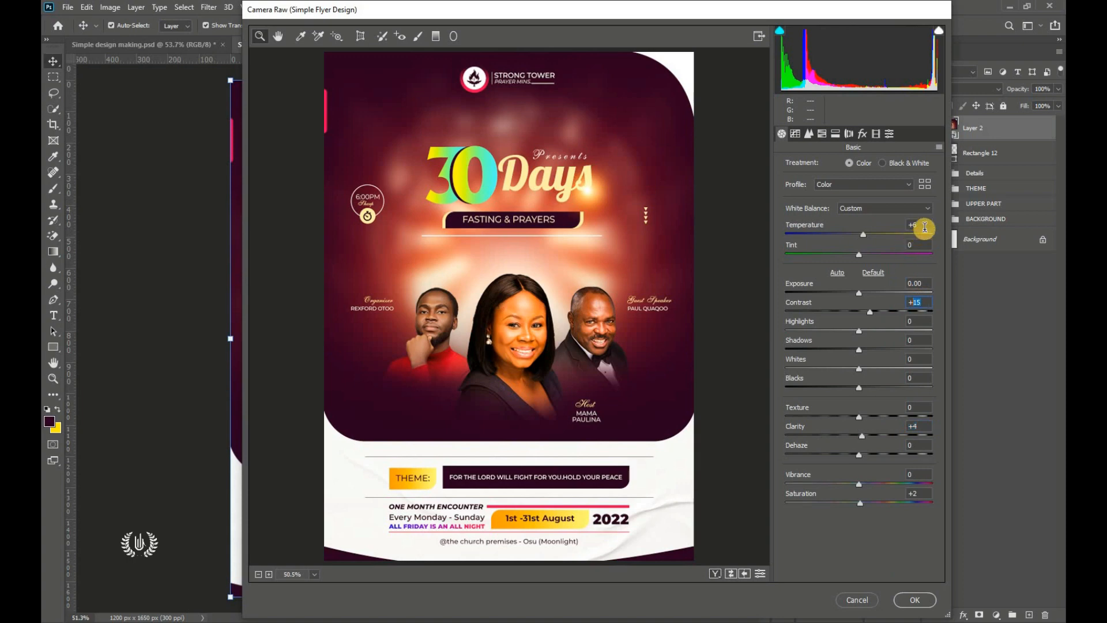
Step: Edit the Tint value, apply the Camera Raw filter, and toggle Layer 2 to compare before and after
{"action": "left_click", "coordinate": [914, 246]}
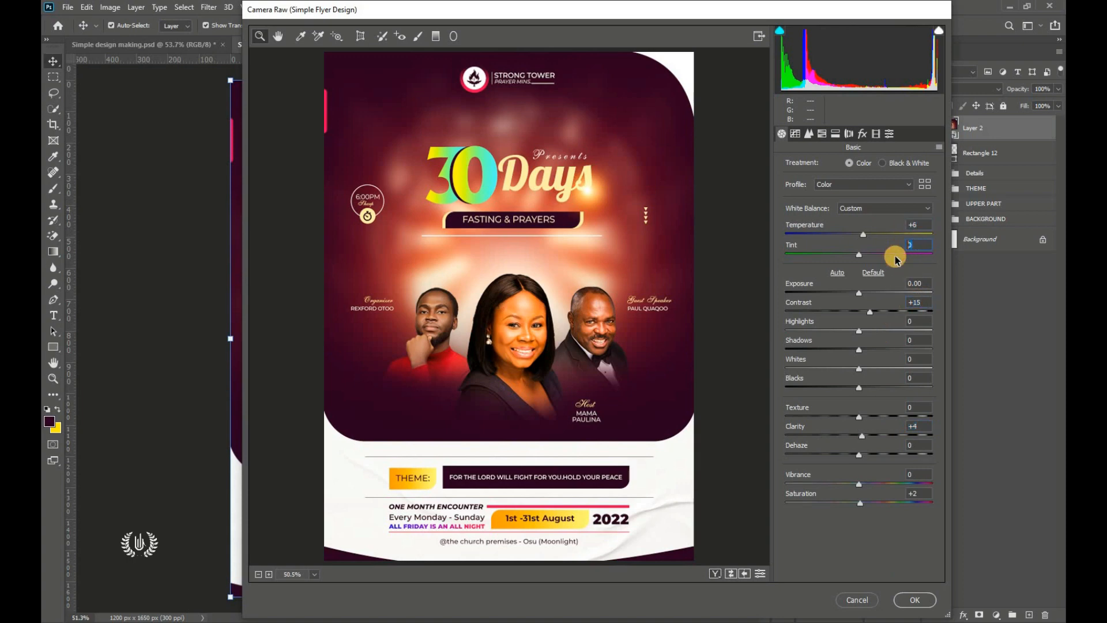
{"action": "type", "text": "4"}
{"action": "double_click", "coordinate": [916, 245]}
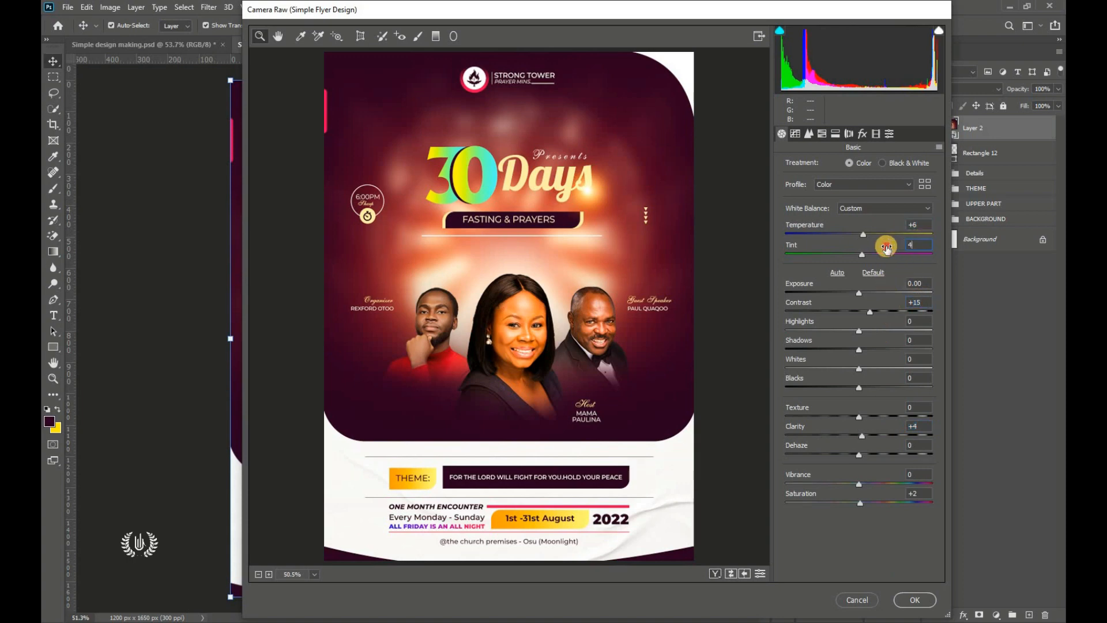
{"action": "left_click", "coordinate": [915, 598]}
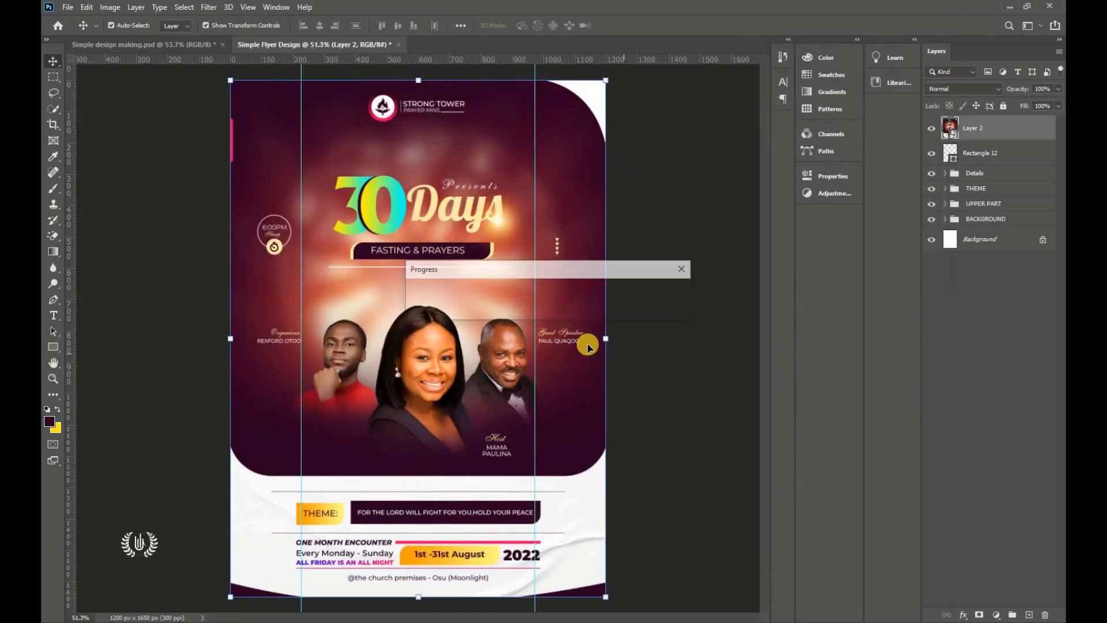
{"action": "left_click", "coordinate": [701, 266]}
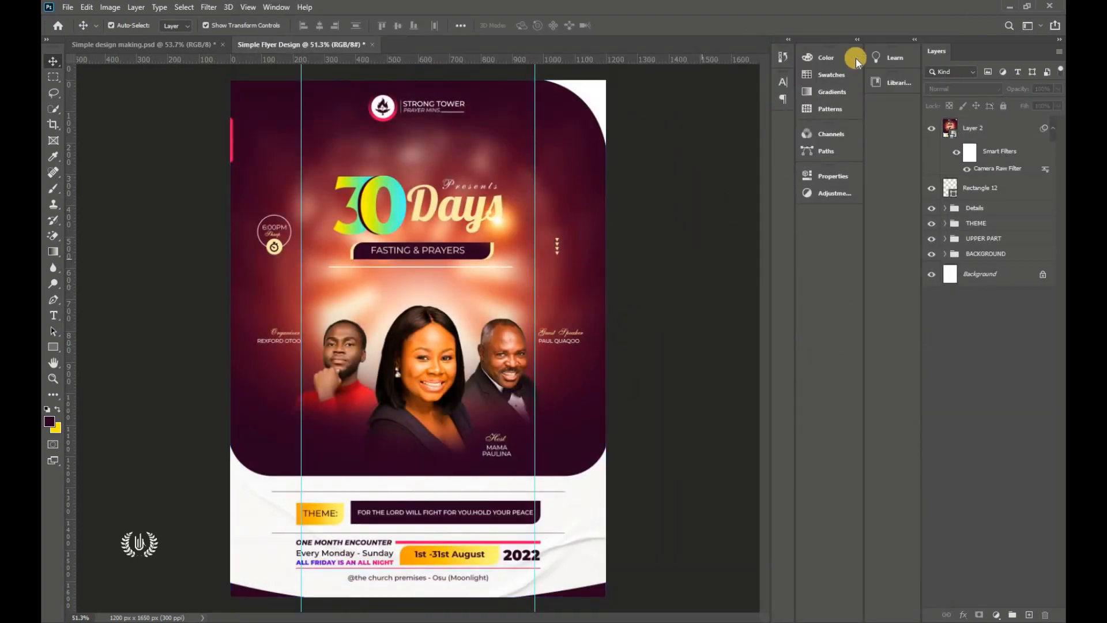
{"action": "left_click", "coordinate": [931, 128]}
{"action": "left_click", "coordinate": [931, 128]}
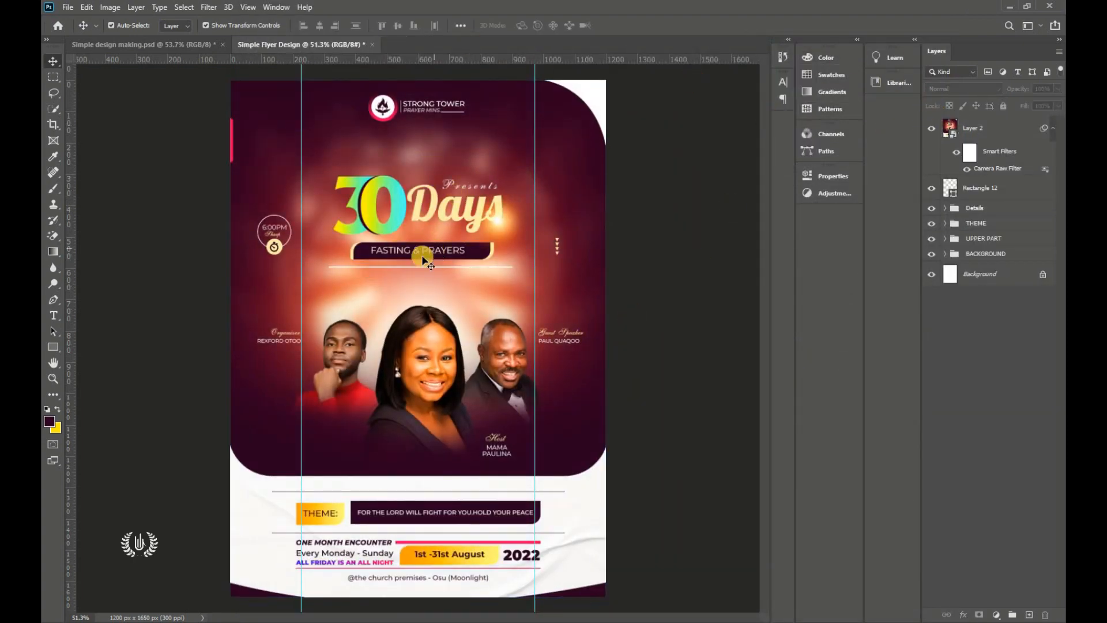